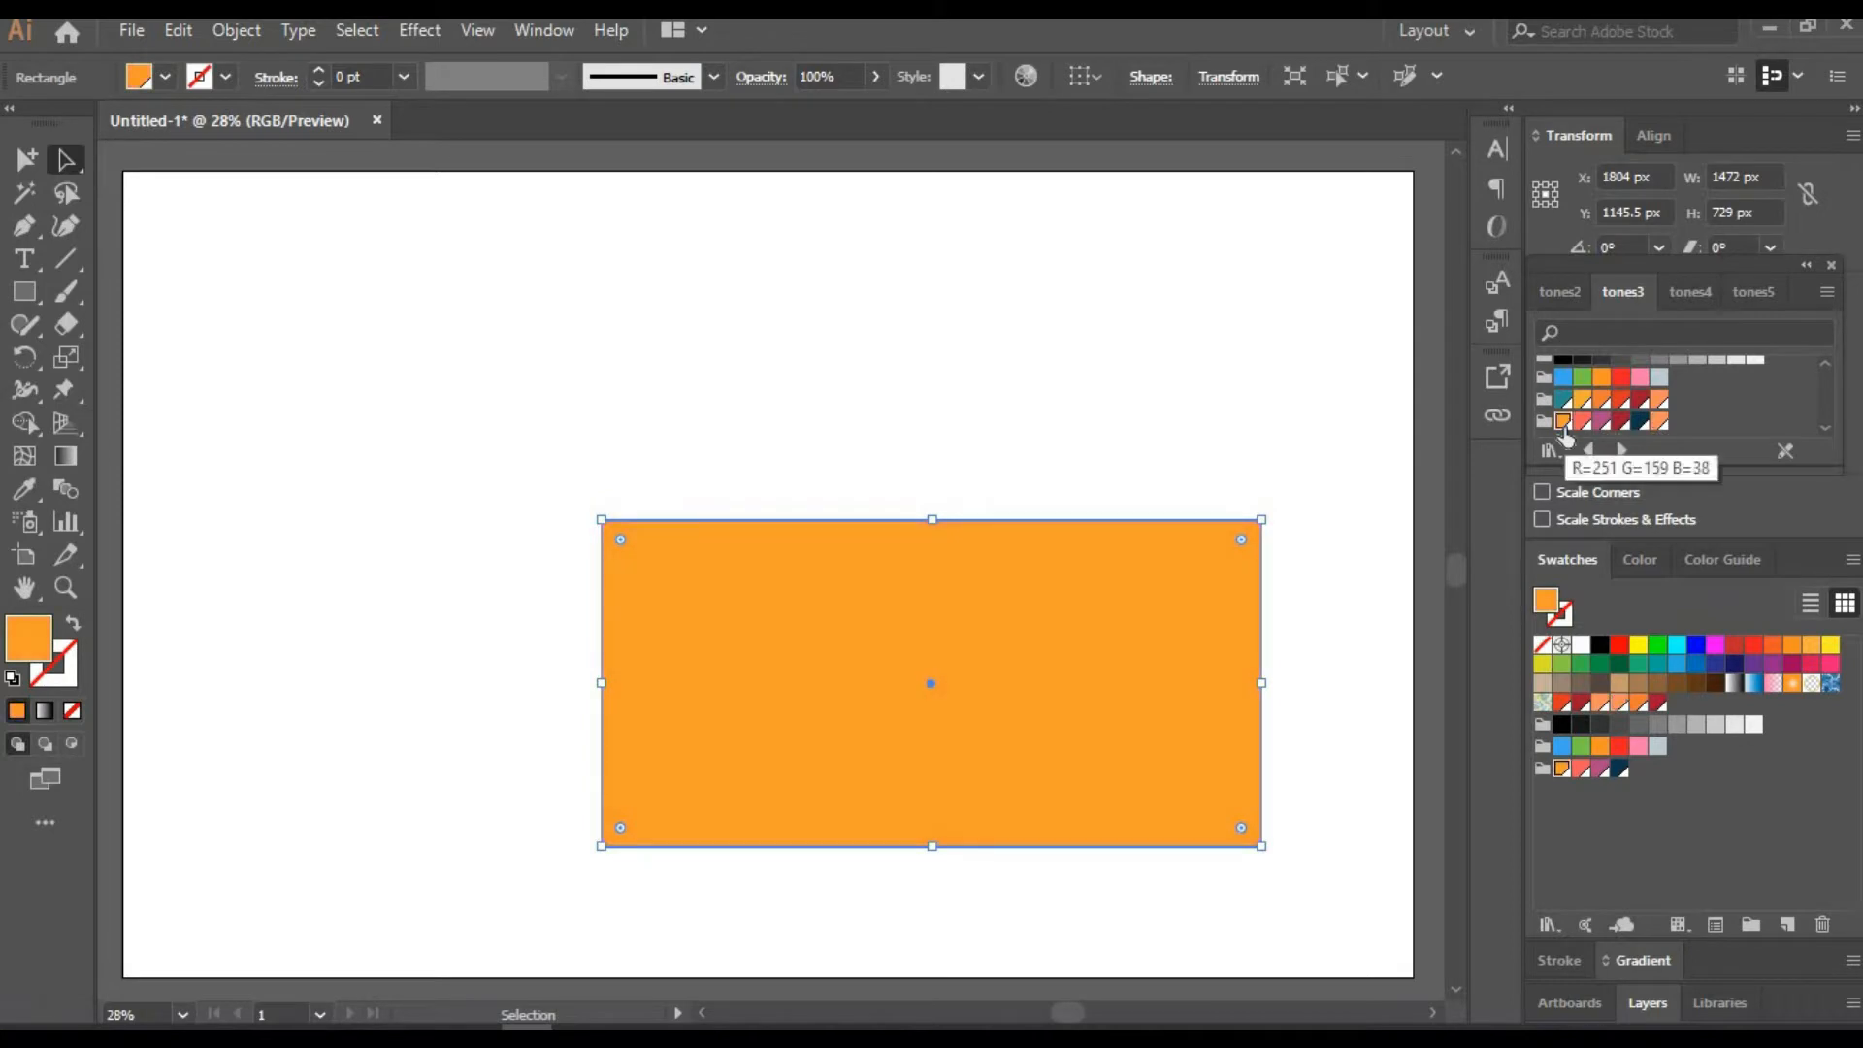
Fill the rectangle with the red-orange swatch and pull its upper-left corner down and outward into a low car nose
click(1582, 770)
click(1623, 401)
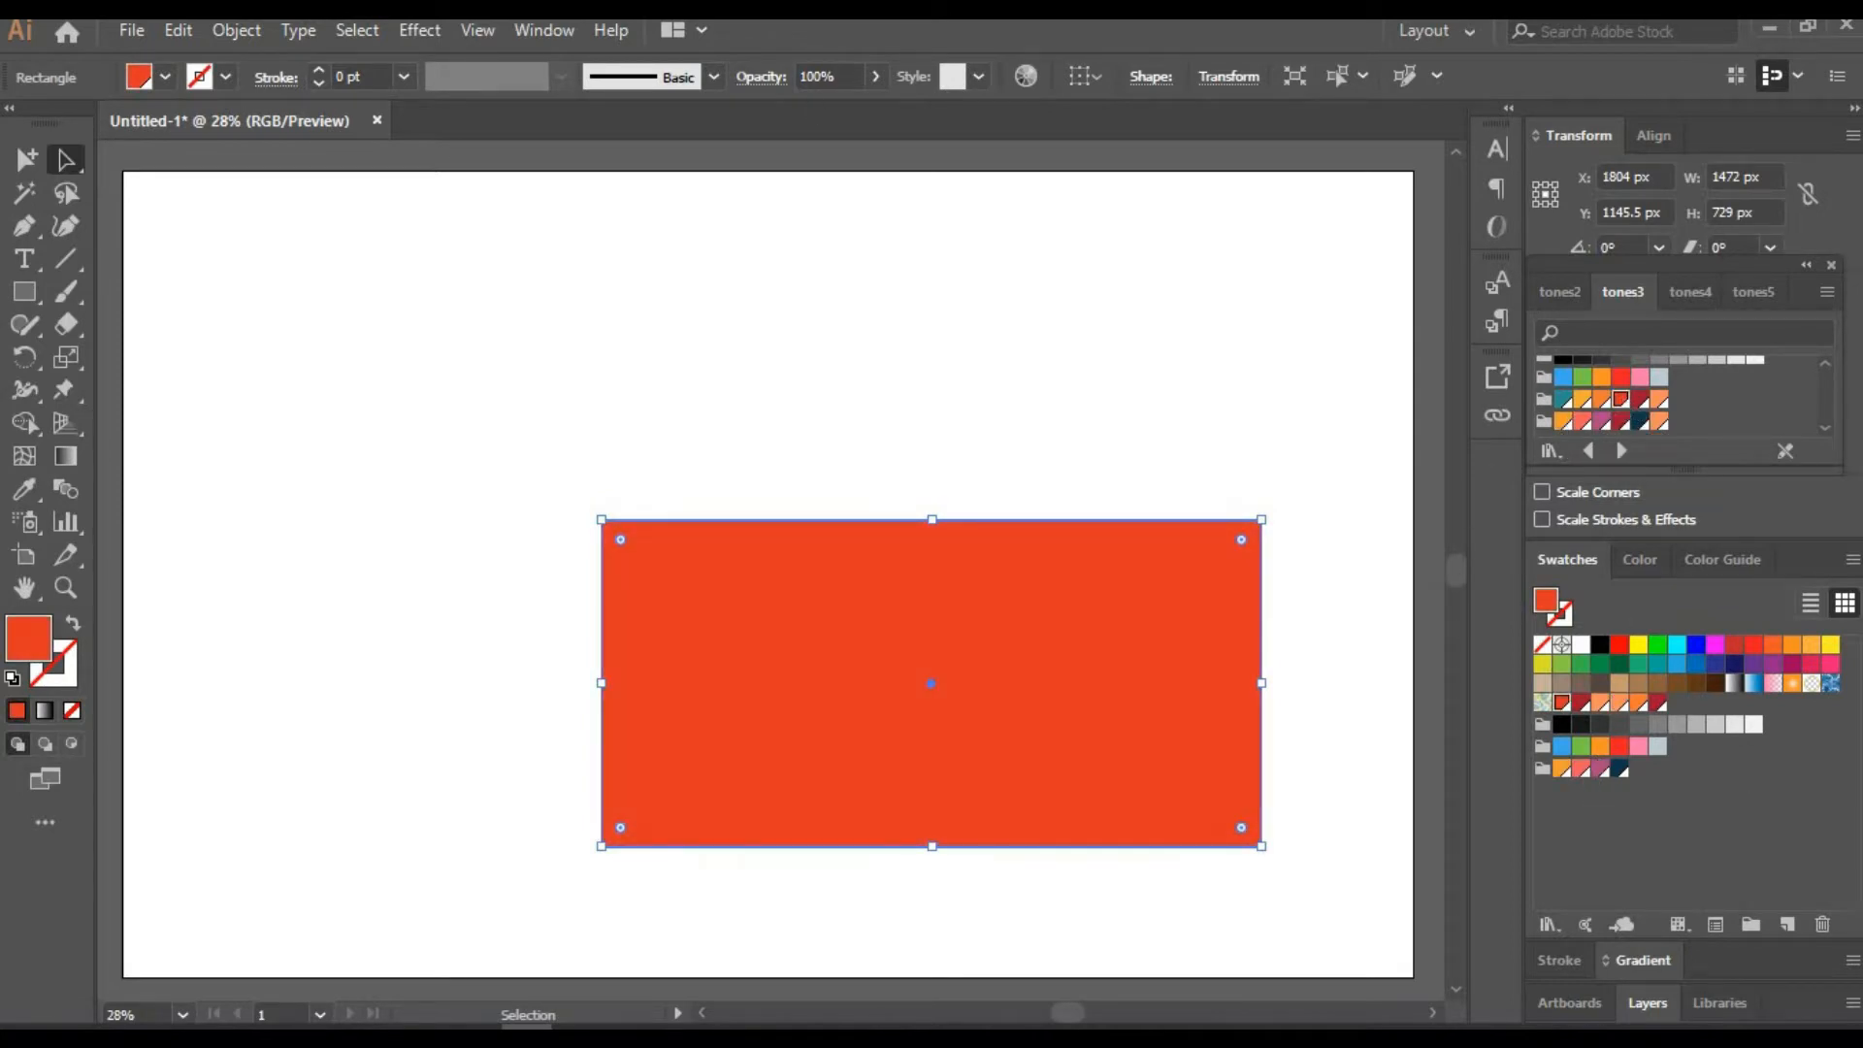
key(shift+grave)
drag(599, 752, 529, 800)
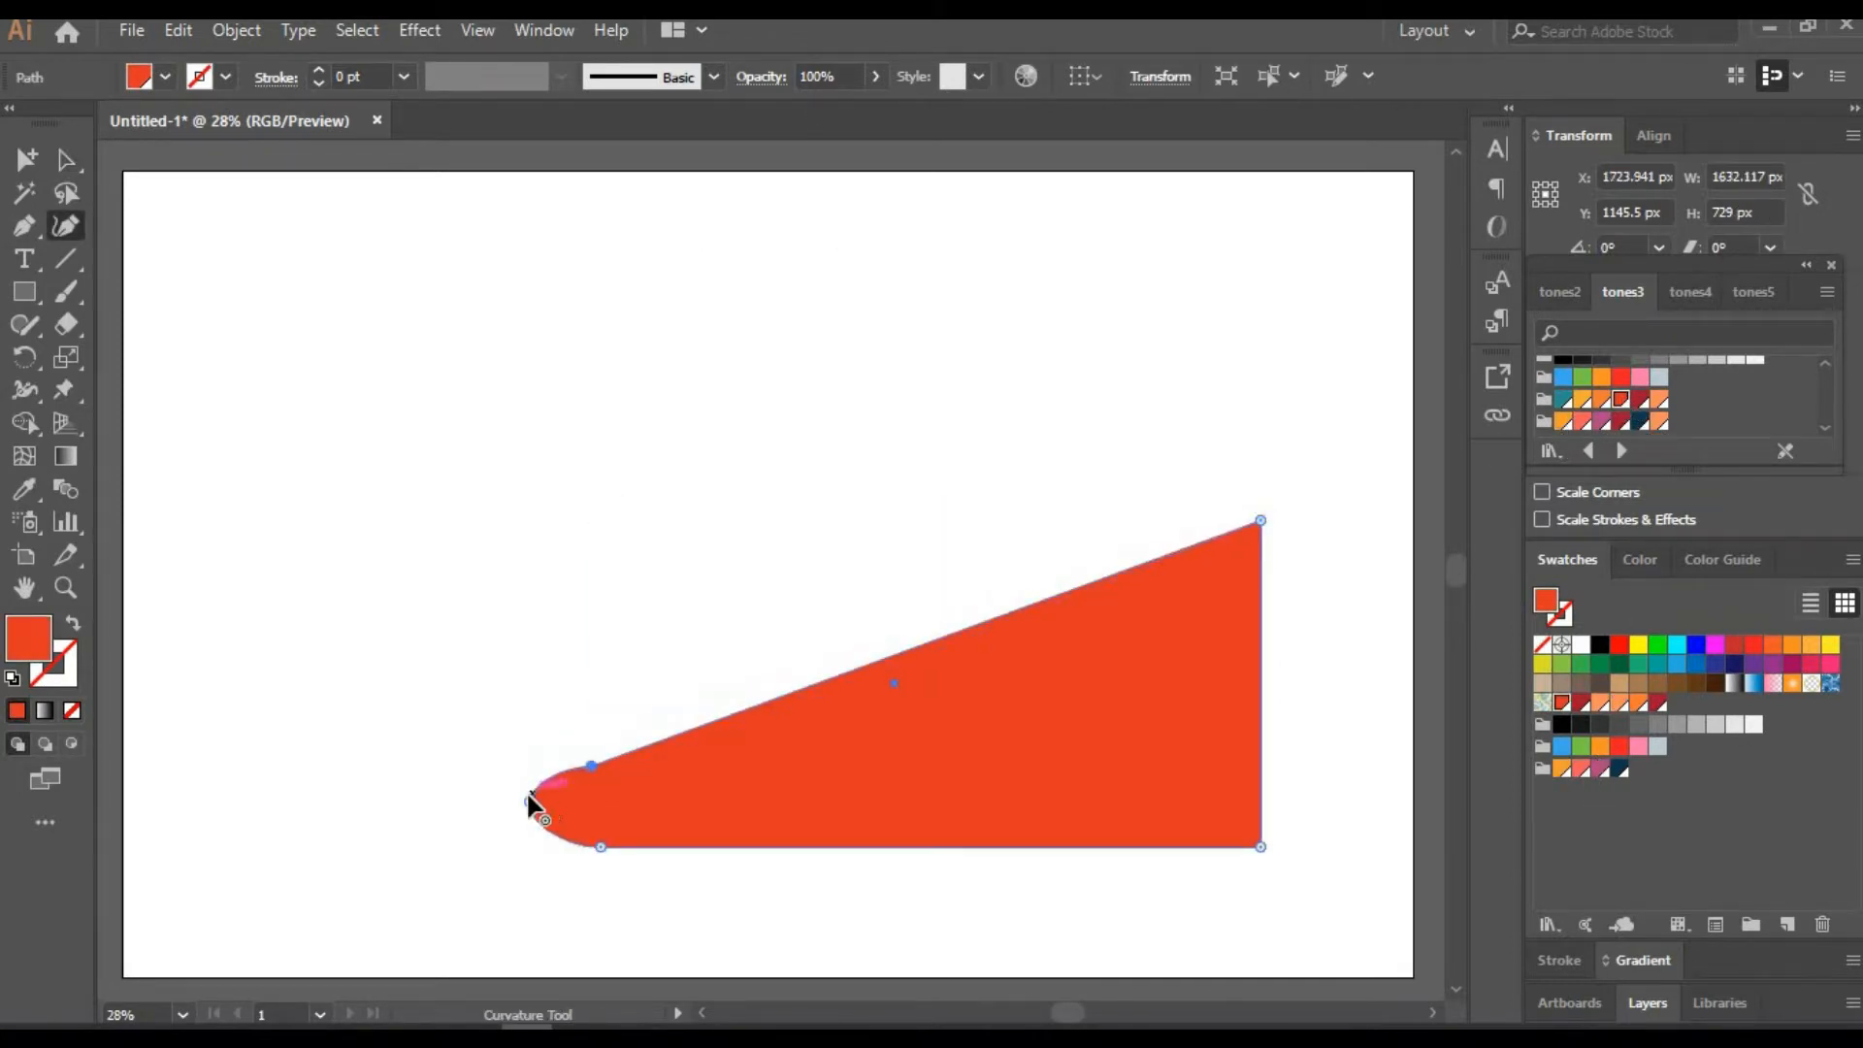
Extend the tip of the car nose farther forward and smooth the curve joining it to the sloping upper edge
key(v)
click(367, 453)
click(829, 737)
key(shift+grave)
drag(516, 822, 513, 820)
drag(598, 772, 600, 761)
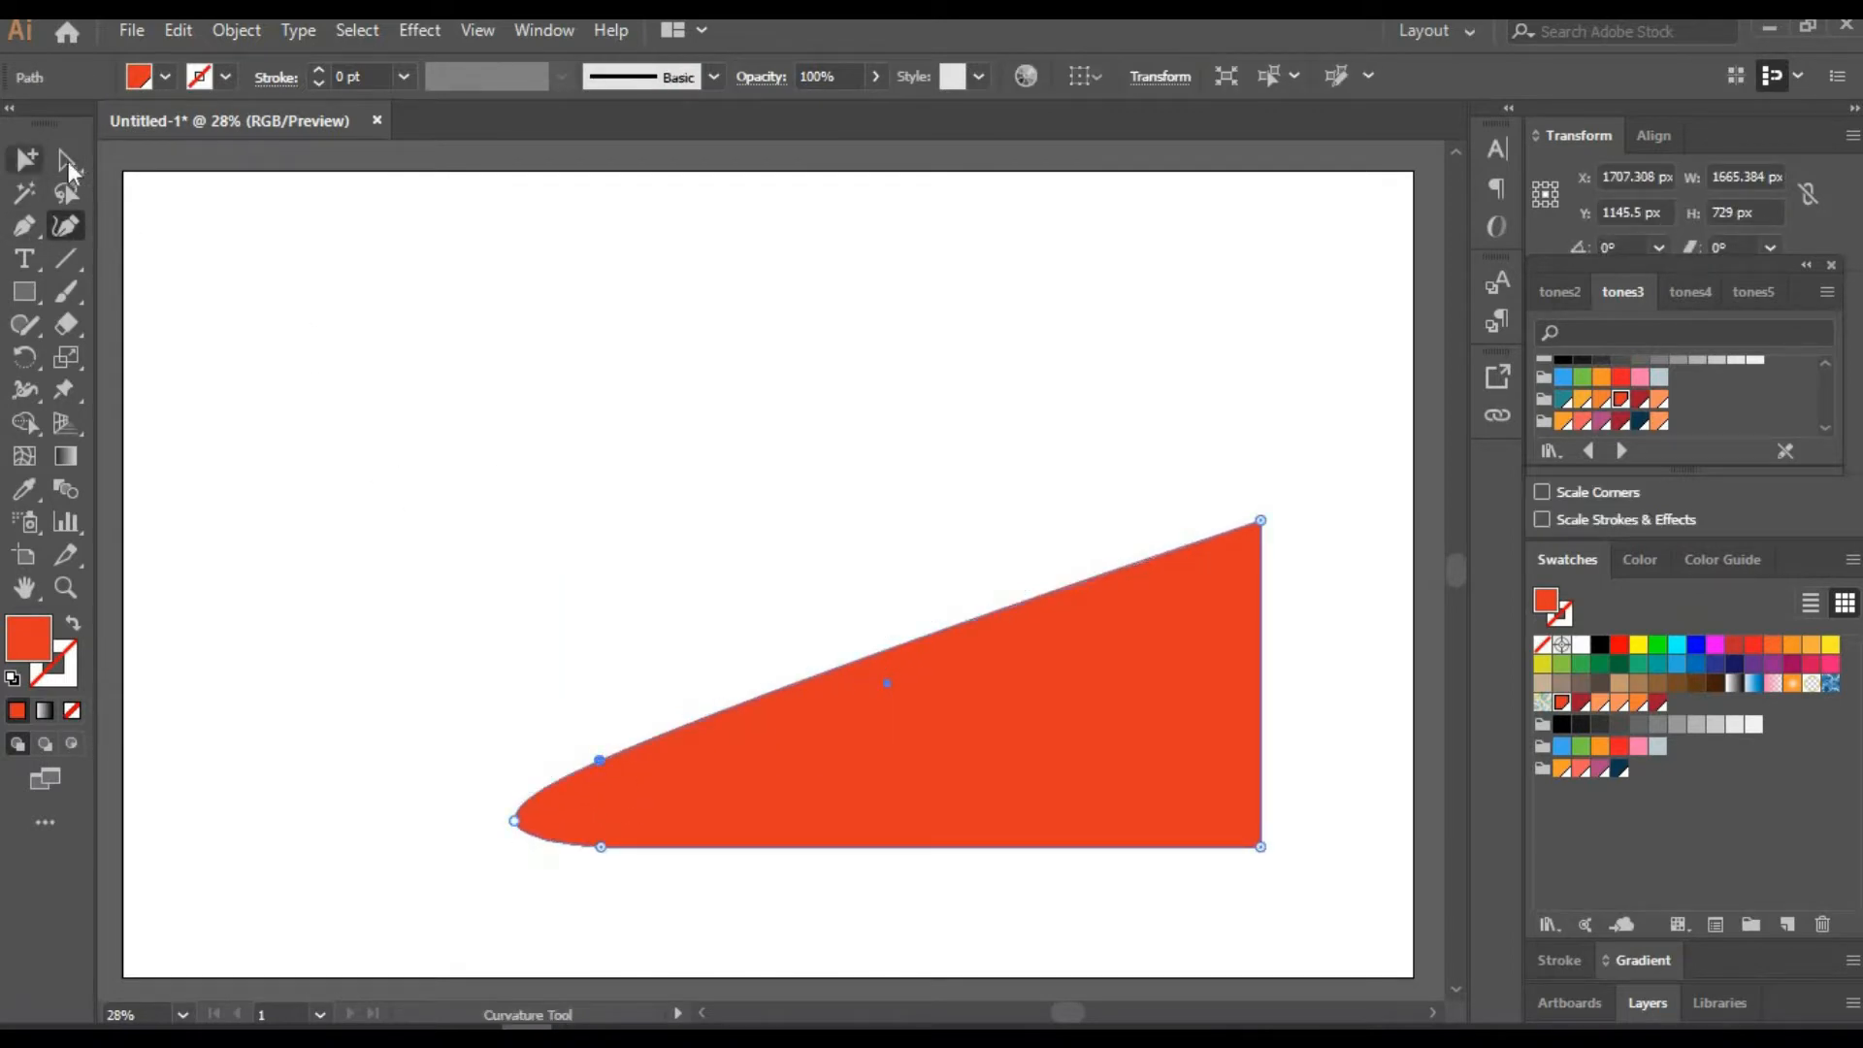
Add curvature points along the sloping upper edge and sink a rounded cockpit hollow with a sharp rear corner
click(29, 161)
click(388, 427)
click(922, 788)
key(shift+grave)
click(764, 695)
click(911, 650)
drag(843, 671, 853, 746)
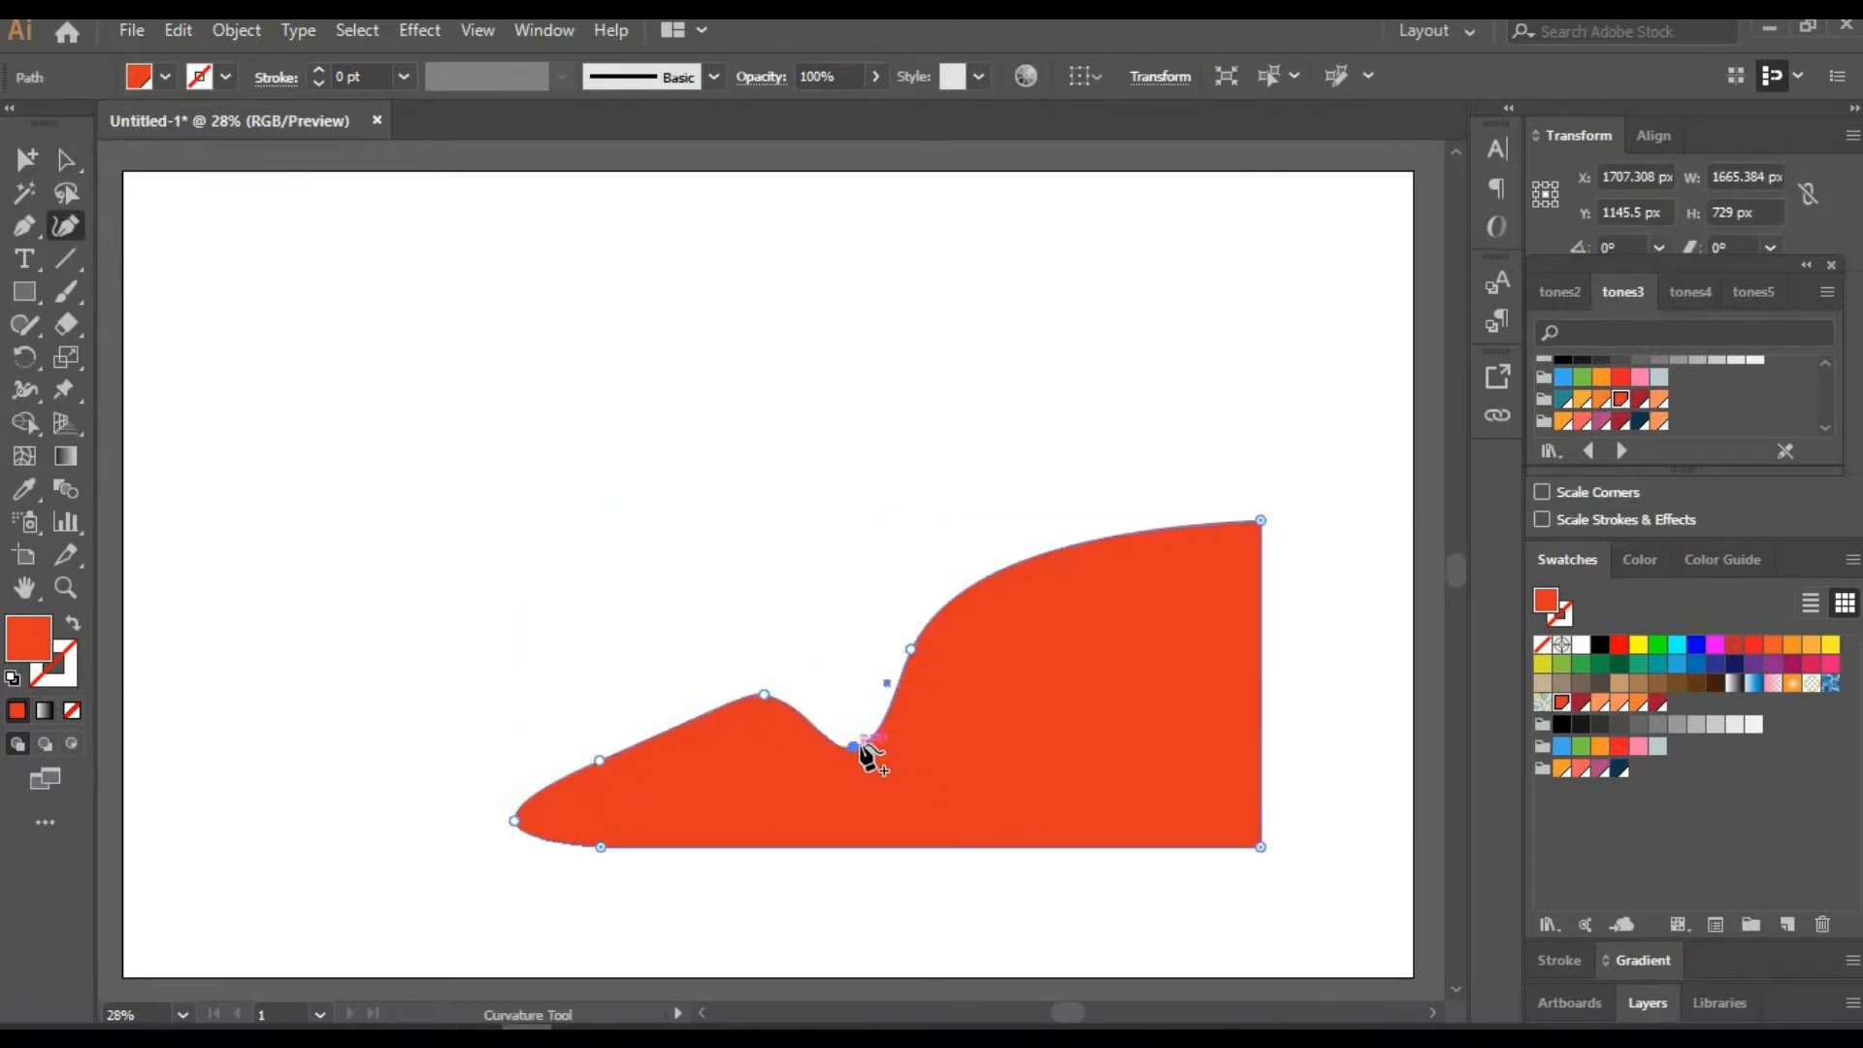
double_click(911, 649)
click(902, 722)
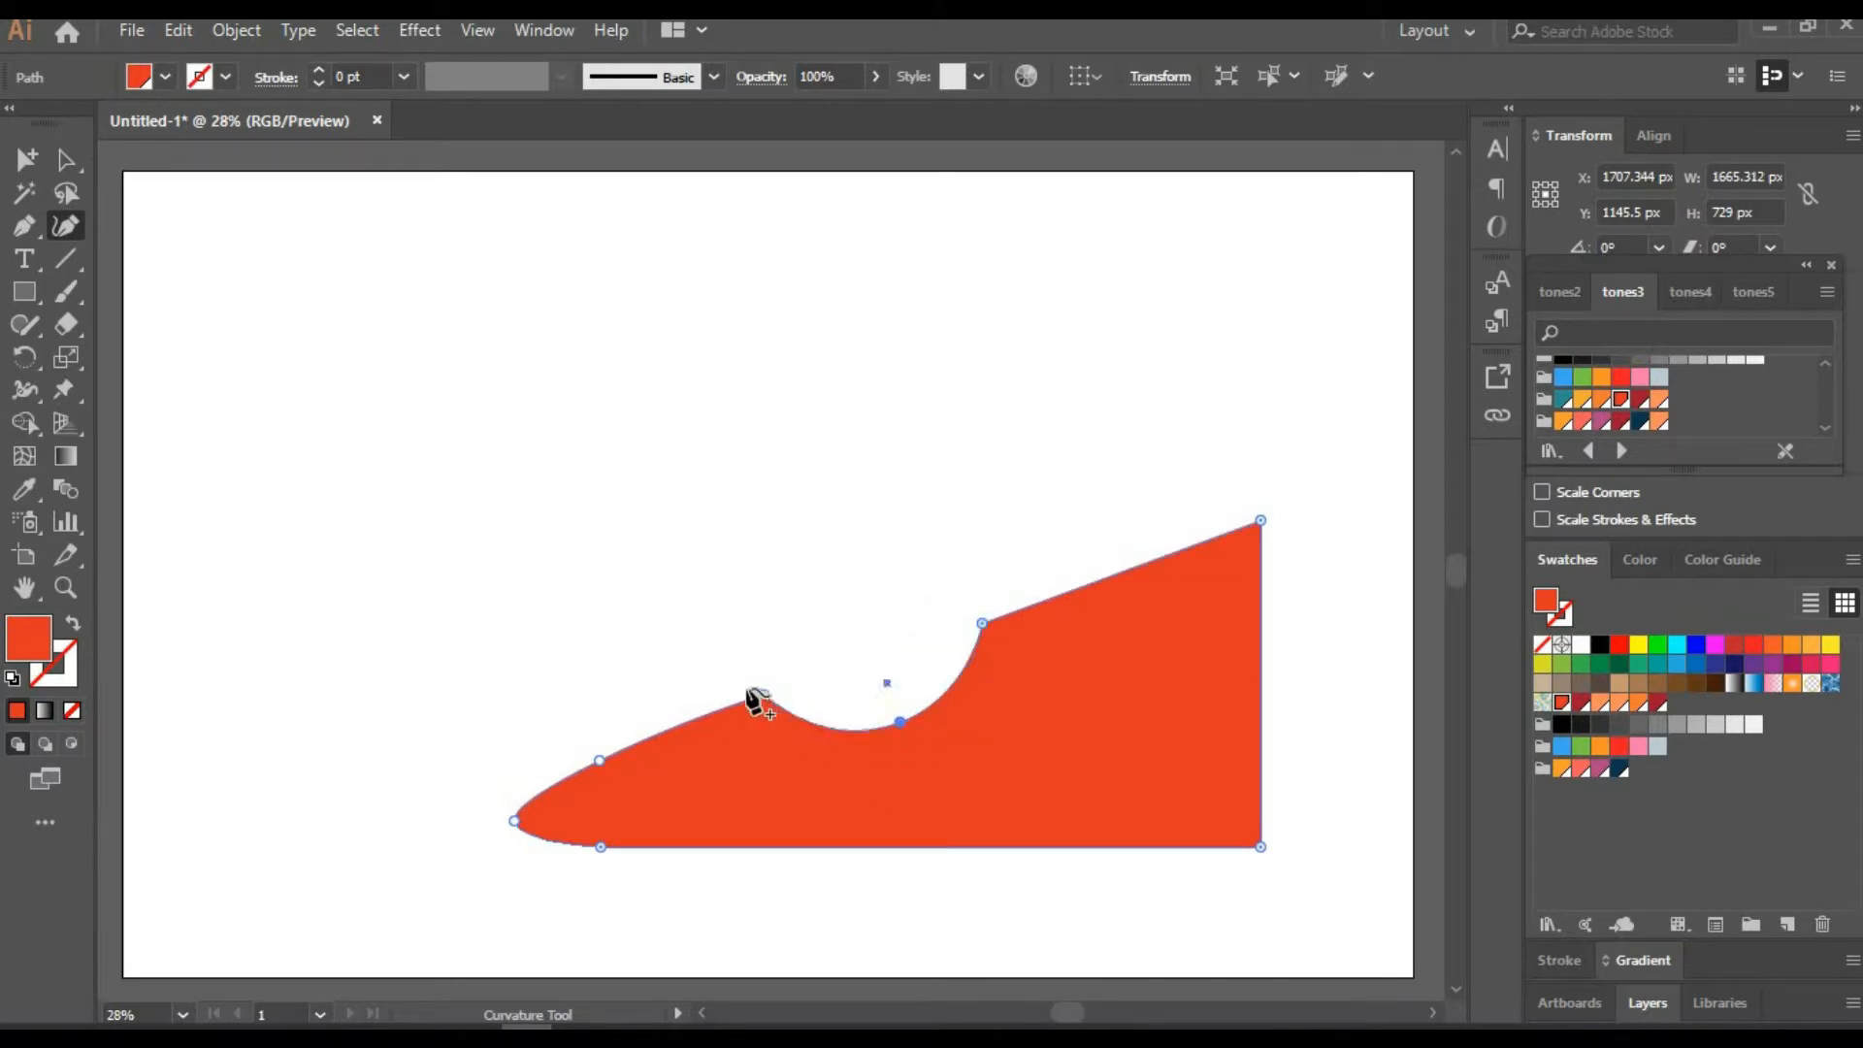
Bulge the upper edge between nose and cockpit into a rounded hood and refine the point where it meets the cockpit
double_click(601, 760)
double_click(600, 760)
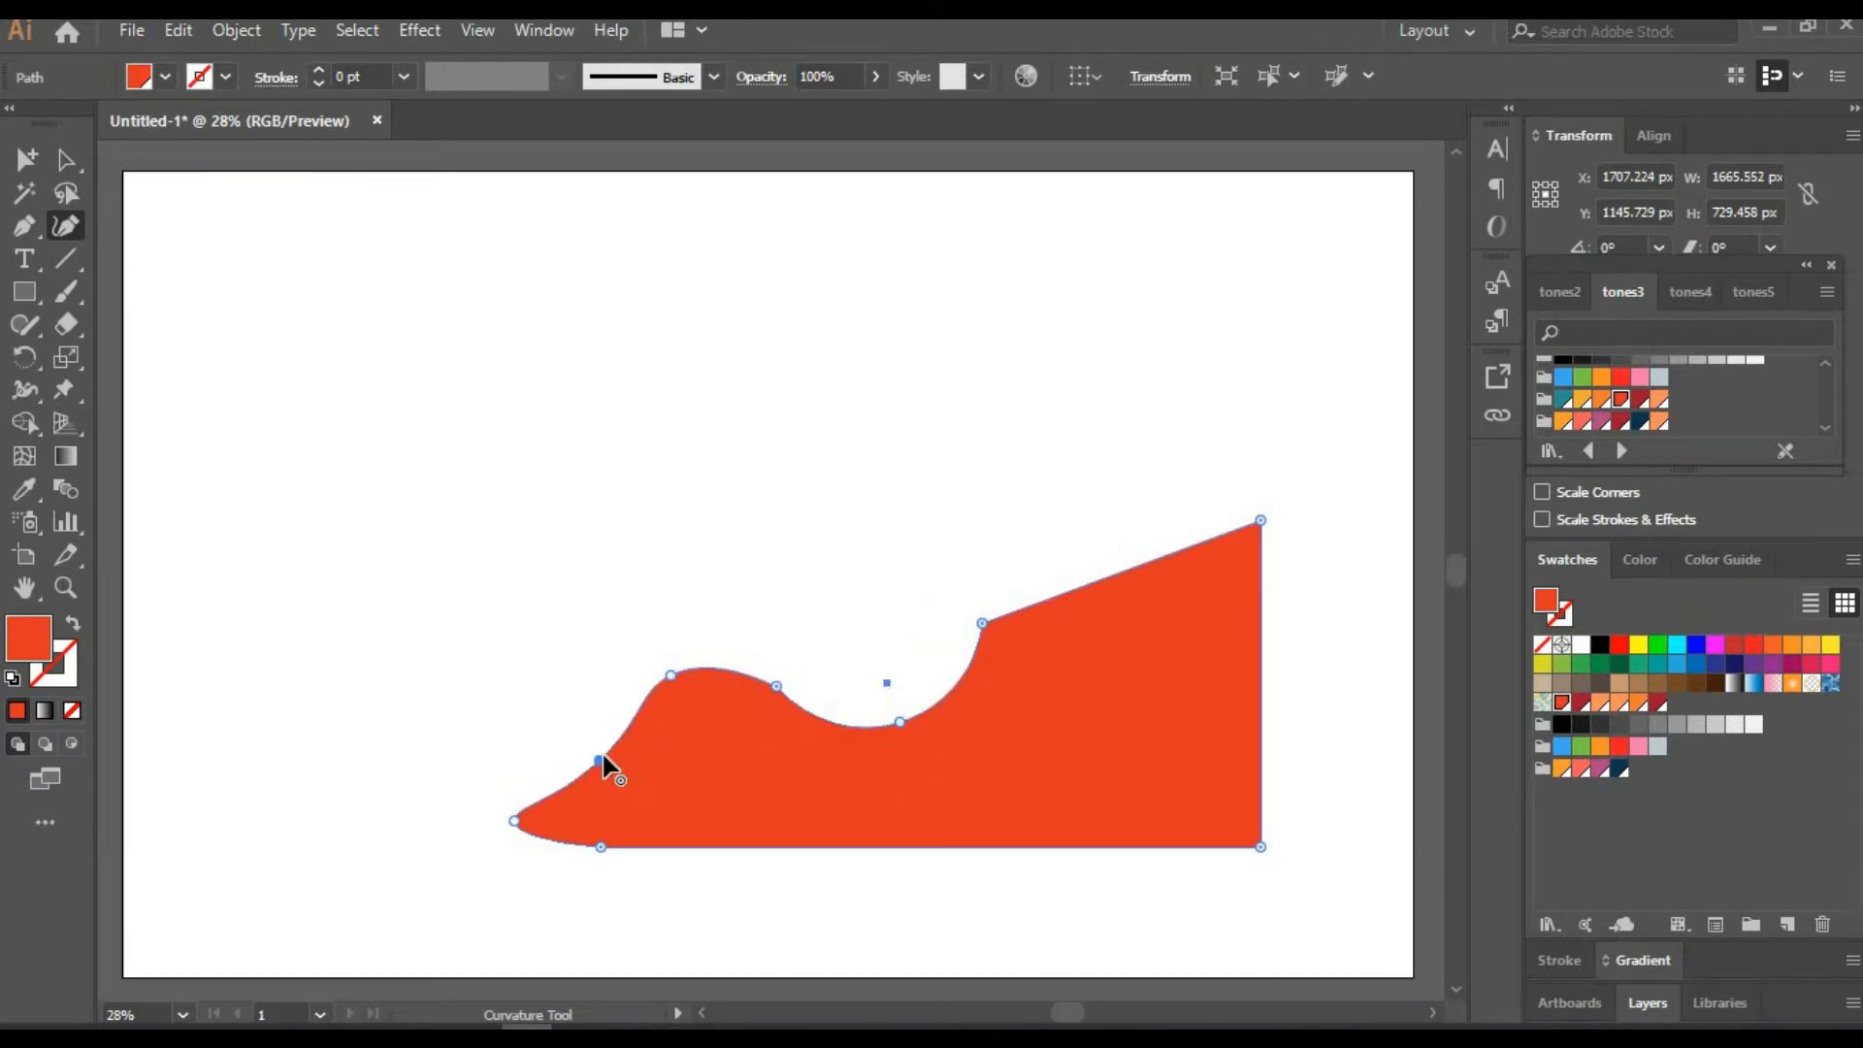
click(66, 160)
click(651, 448)
click(703, 752)
key(shift+grave)
double_click(779, 687)
double_click(782, 689)
click(66, 160)
click(652, 347)
Push the rear edge of the red body outward, with an angled upper rear corner and a rounded lower one
key(space)
drag(1153, 821, 919, 649)
click(1213, 651)
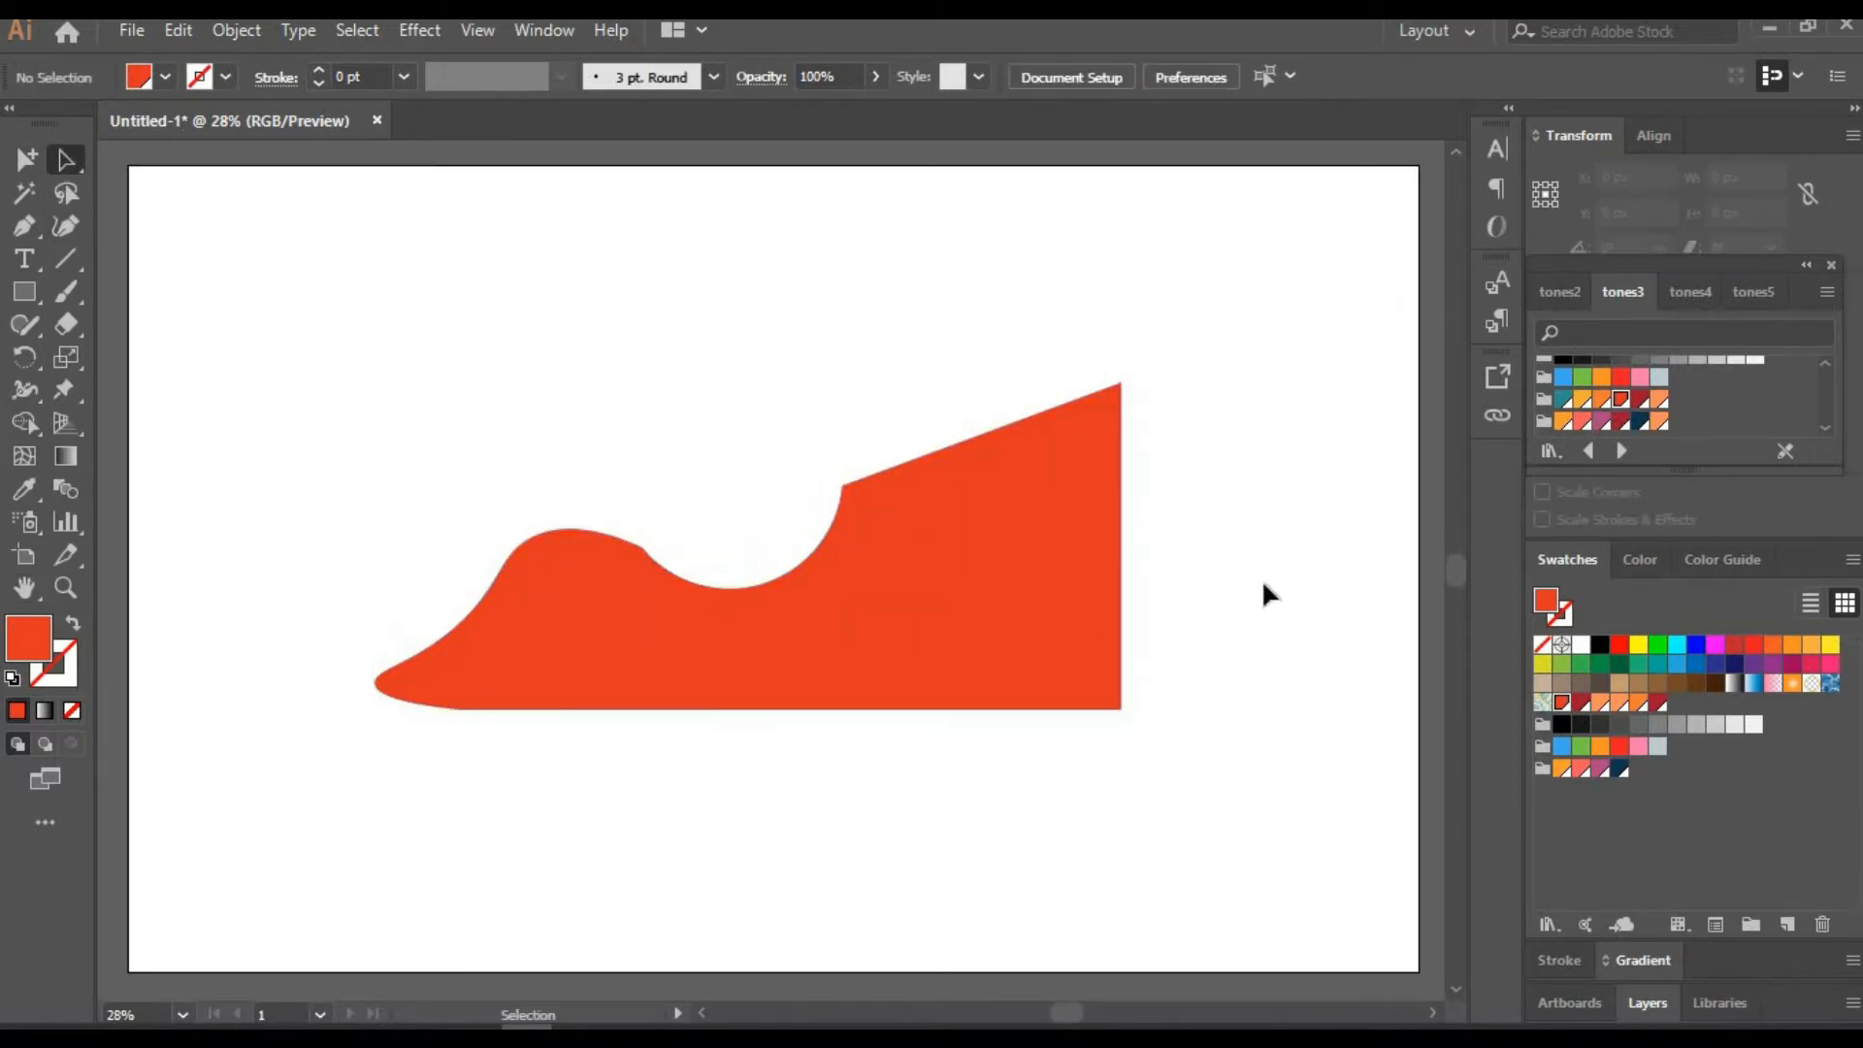
click(1057, 529)
click(66, 226)
drag(1121, 472, 1239, 477)
double_click(1239, 477)
double_click(1244, 636)
drag(1177, 610, 1205, 687)
click(66, 160)
click(605, 331)
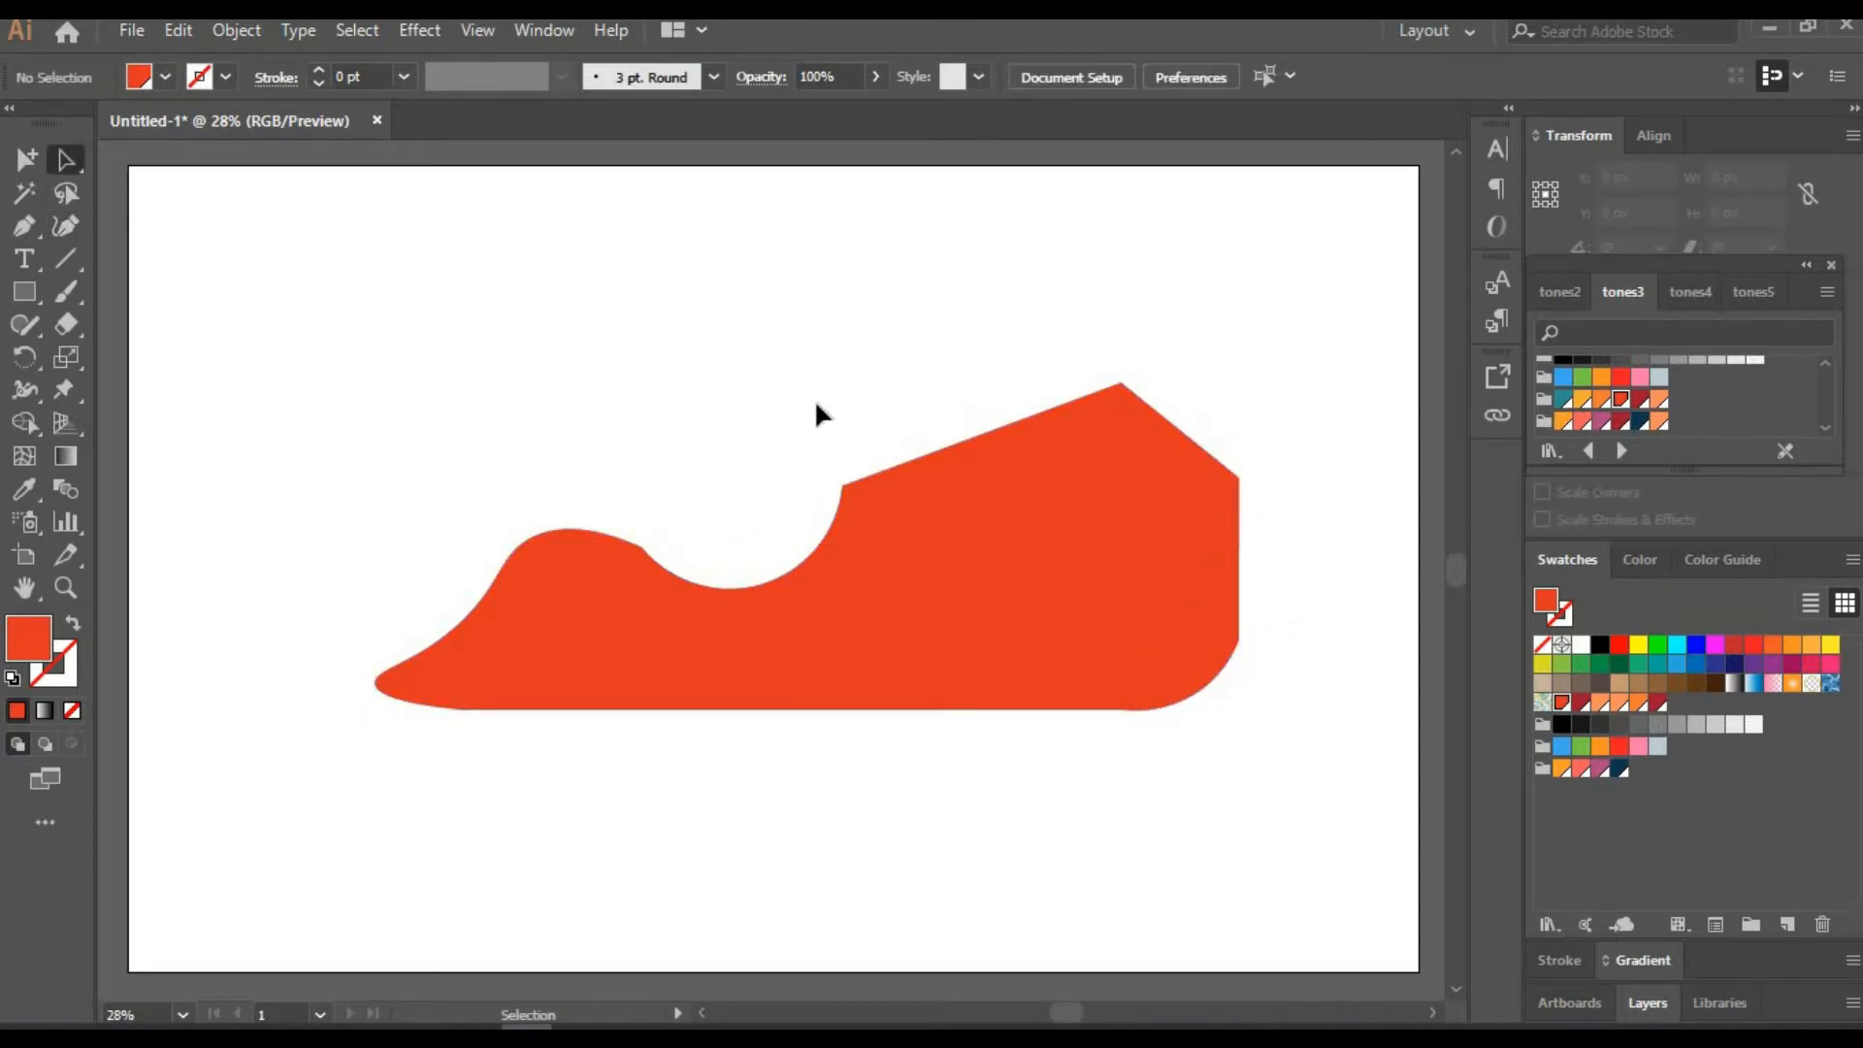
Draw a 225 px circle on the lower edge behind the nose as the front wheel and fill it dark navy
drag(517, 645, 617, 746)
key(a)
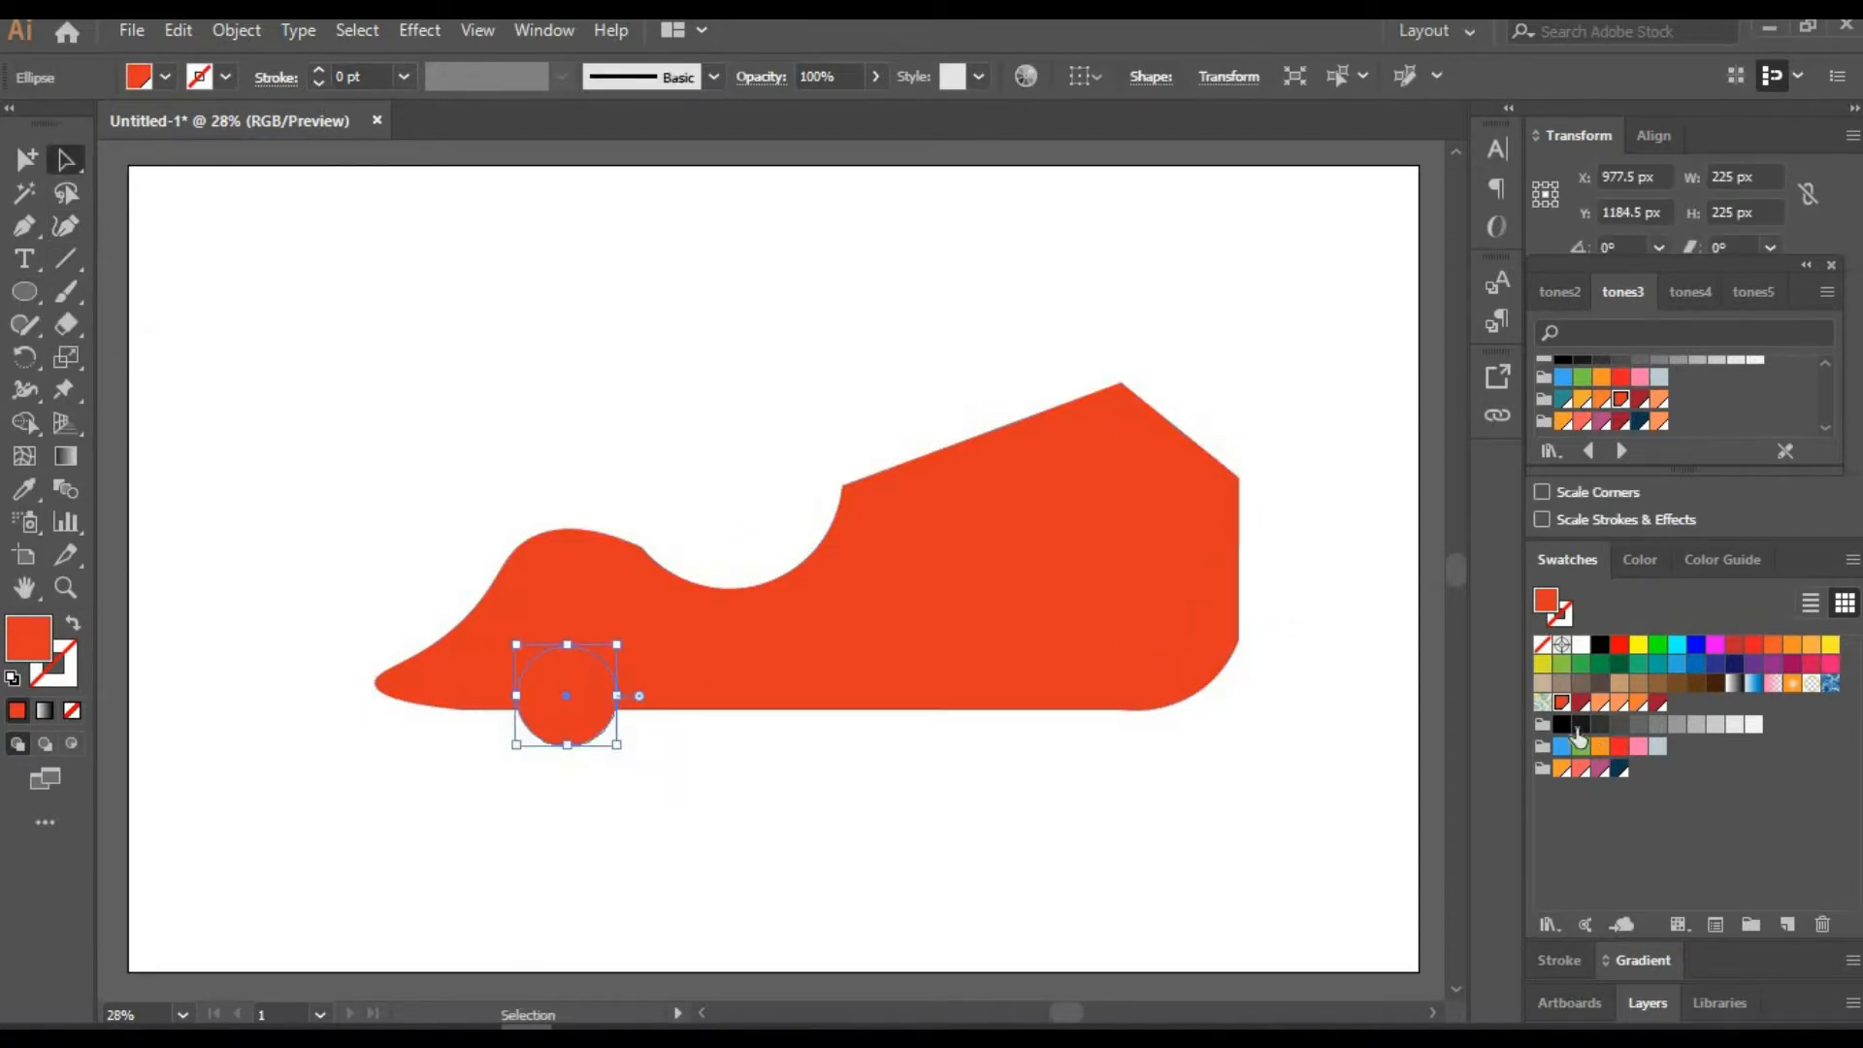
click(1581, 724)
click(1640, 421)
click(736, 360)
click(566, 694)
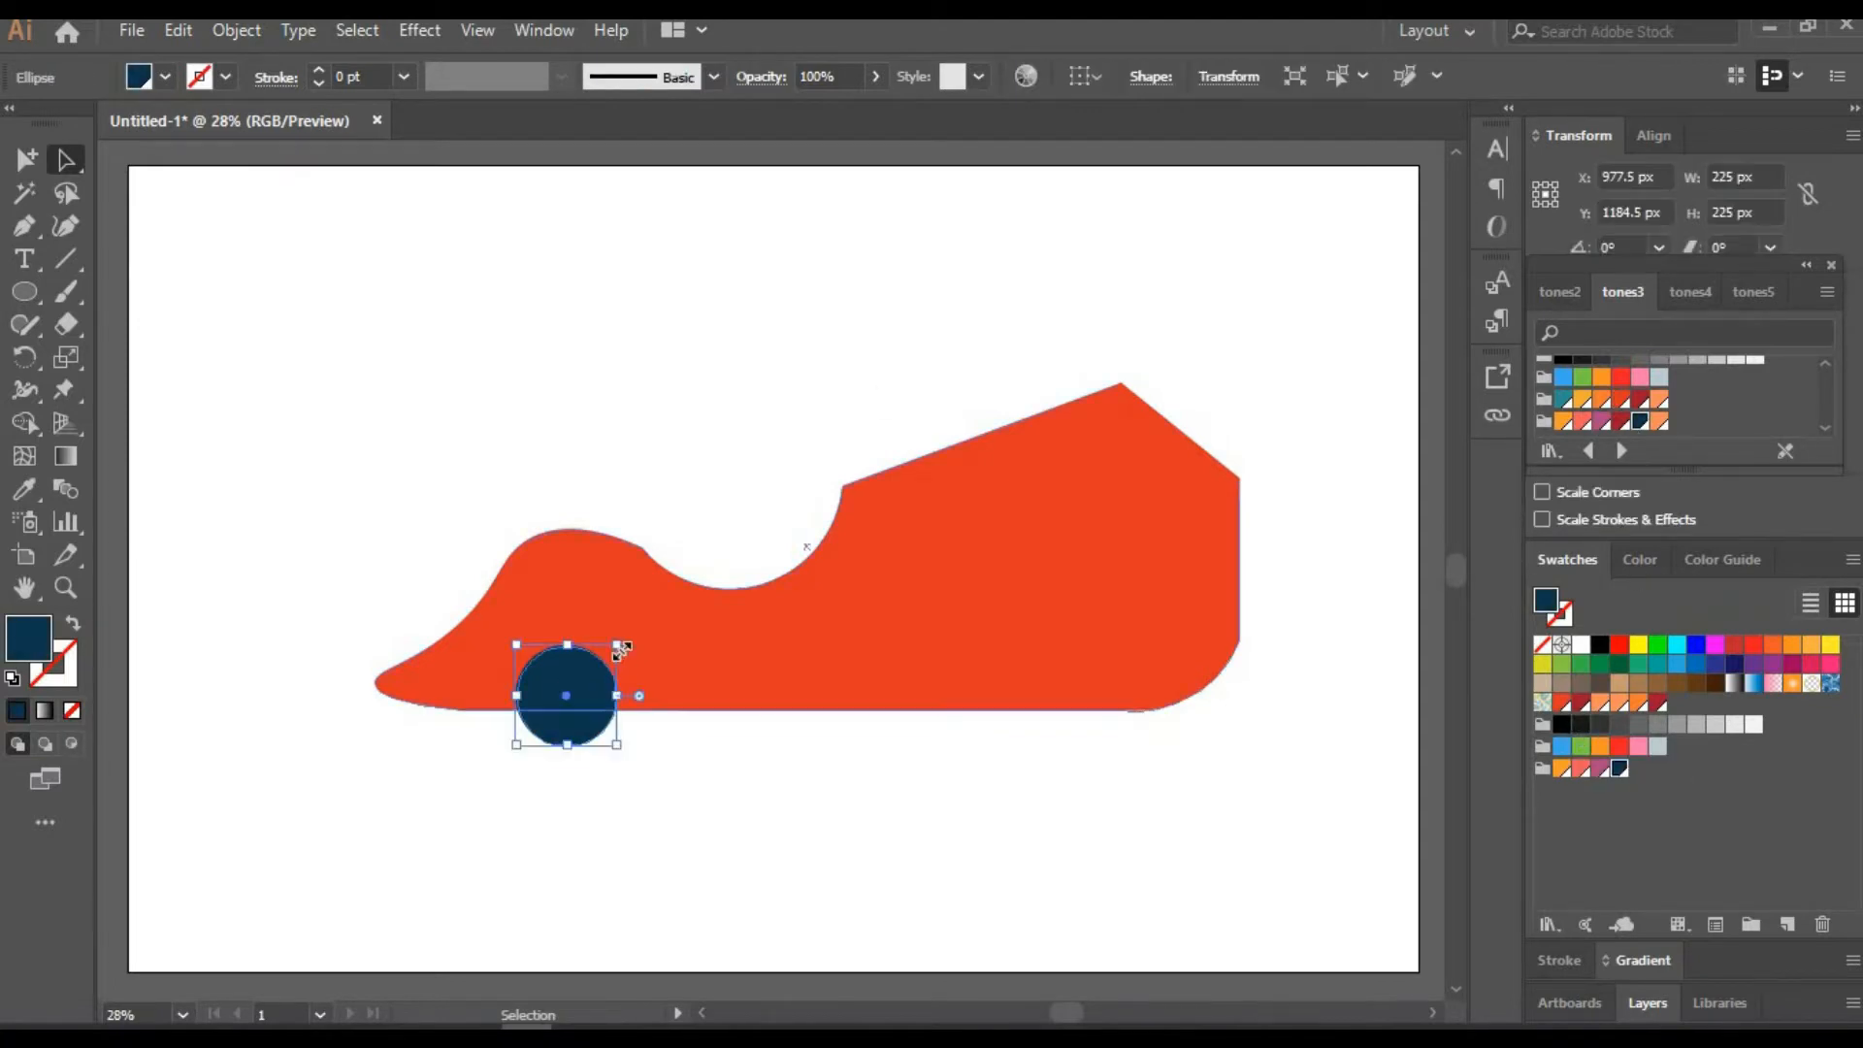
Add a concentric 159 px circle inside the front wheel and fill it near-black
click(167, 984)
text(50)
key(Return)
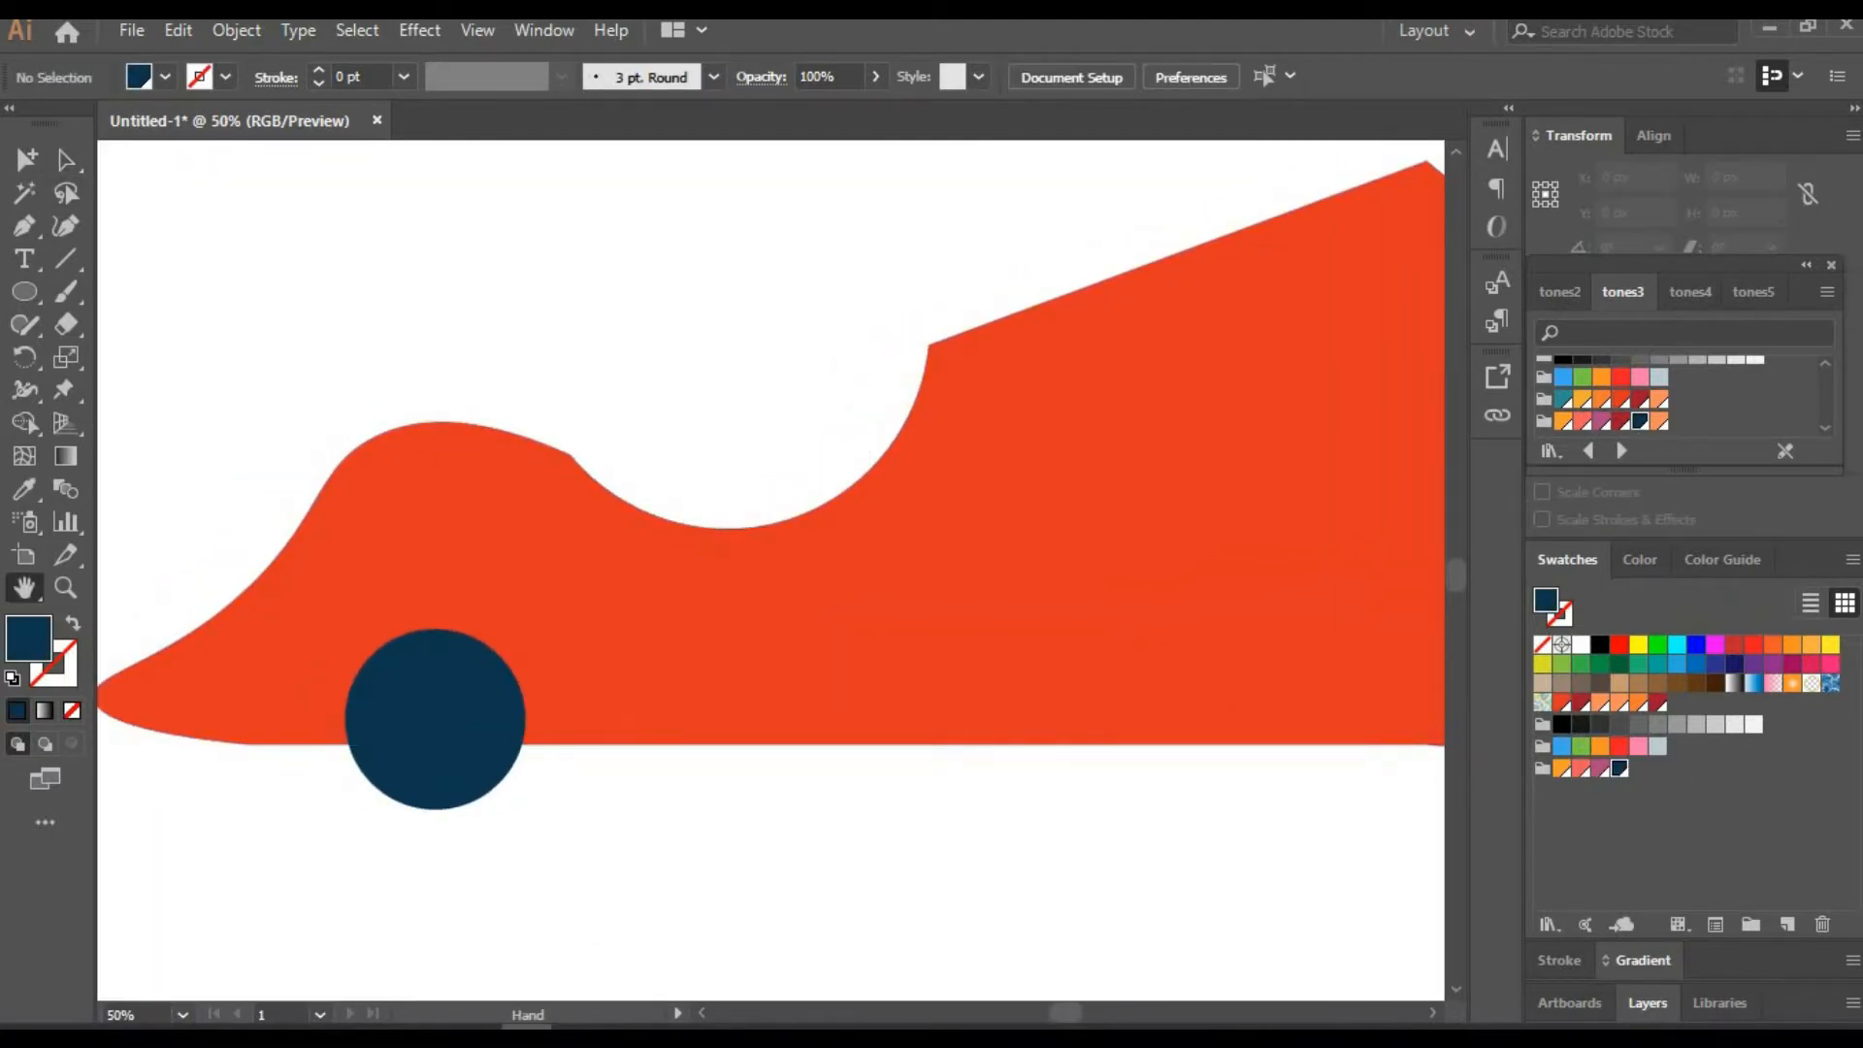
click(485, 698)
drag(485, 699, 716, 699)
drag(757, 629, 729, 655)
drag(720, 723, 529, 728)
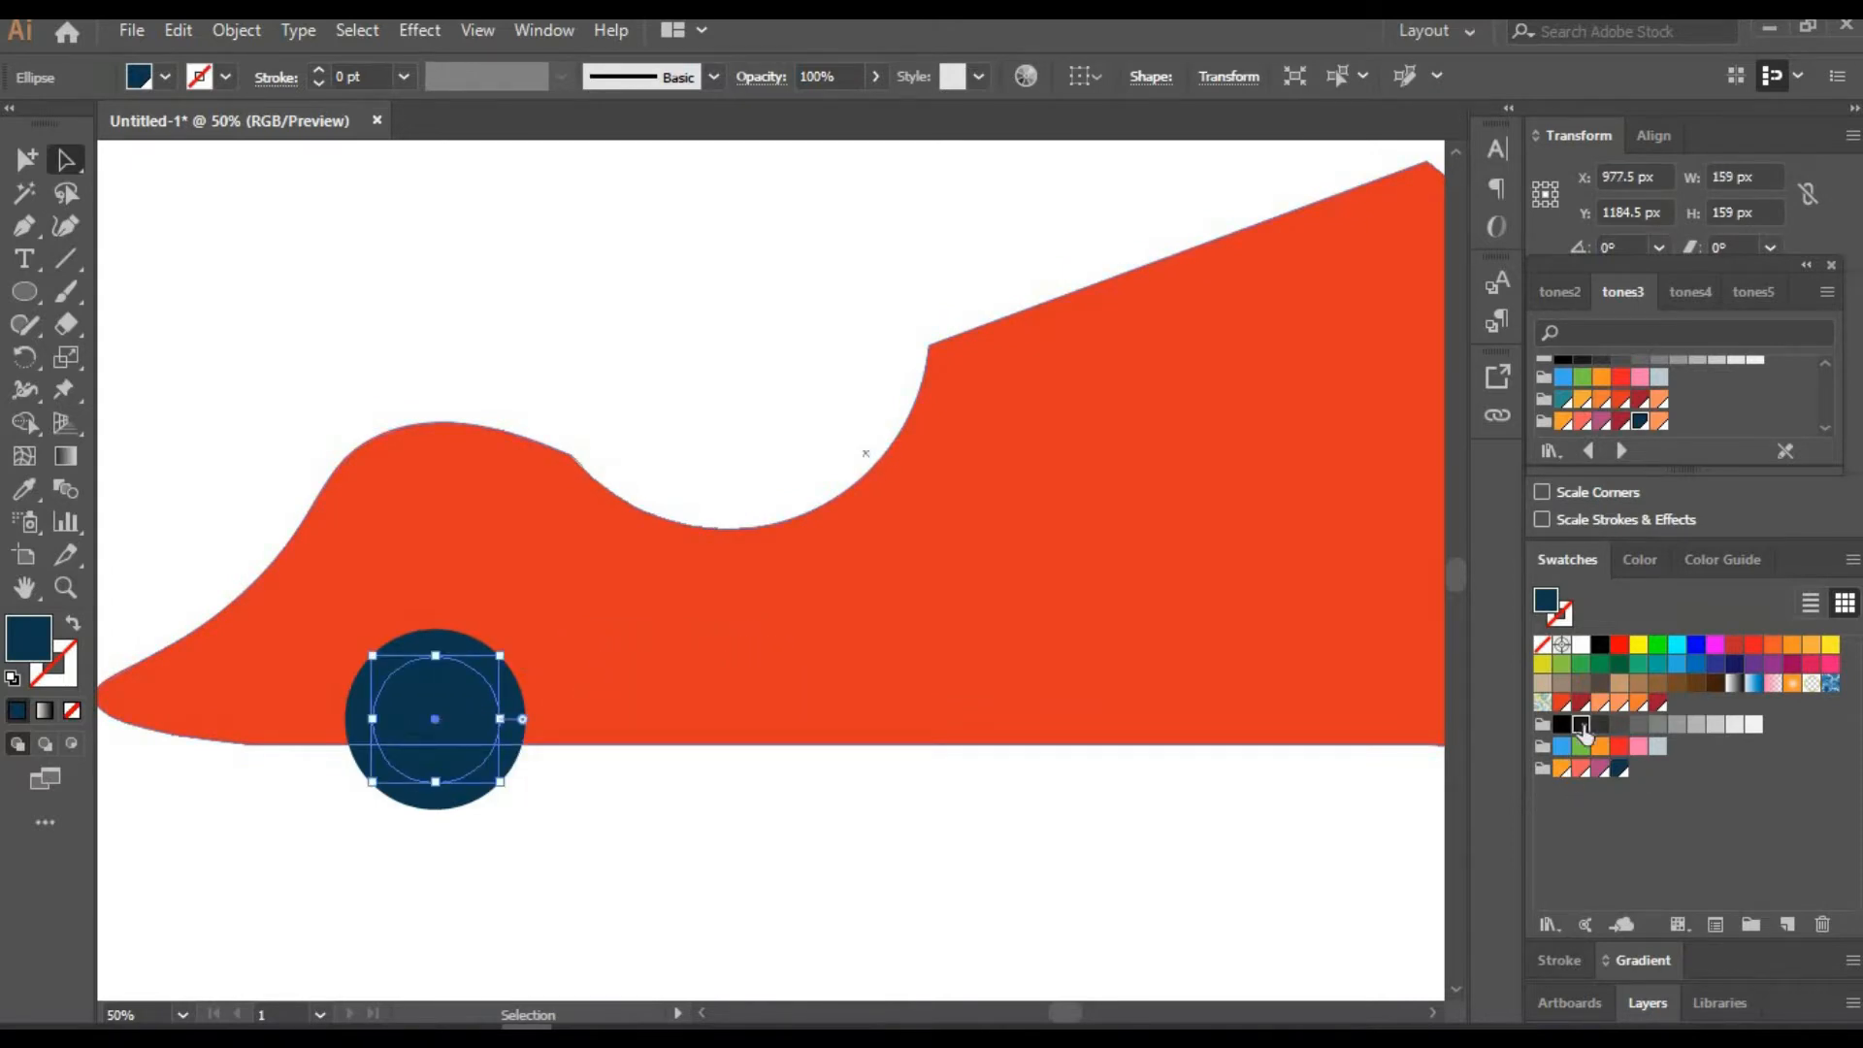
click(1582, 724)
Select both circles of the front wheel and place a copy of them farther back along the body
click(434, 728)
shift+click(454, 720)
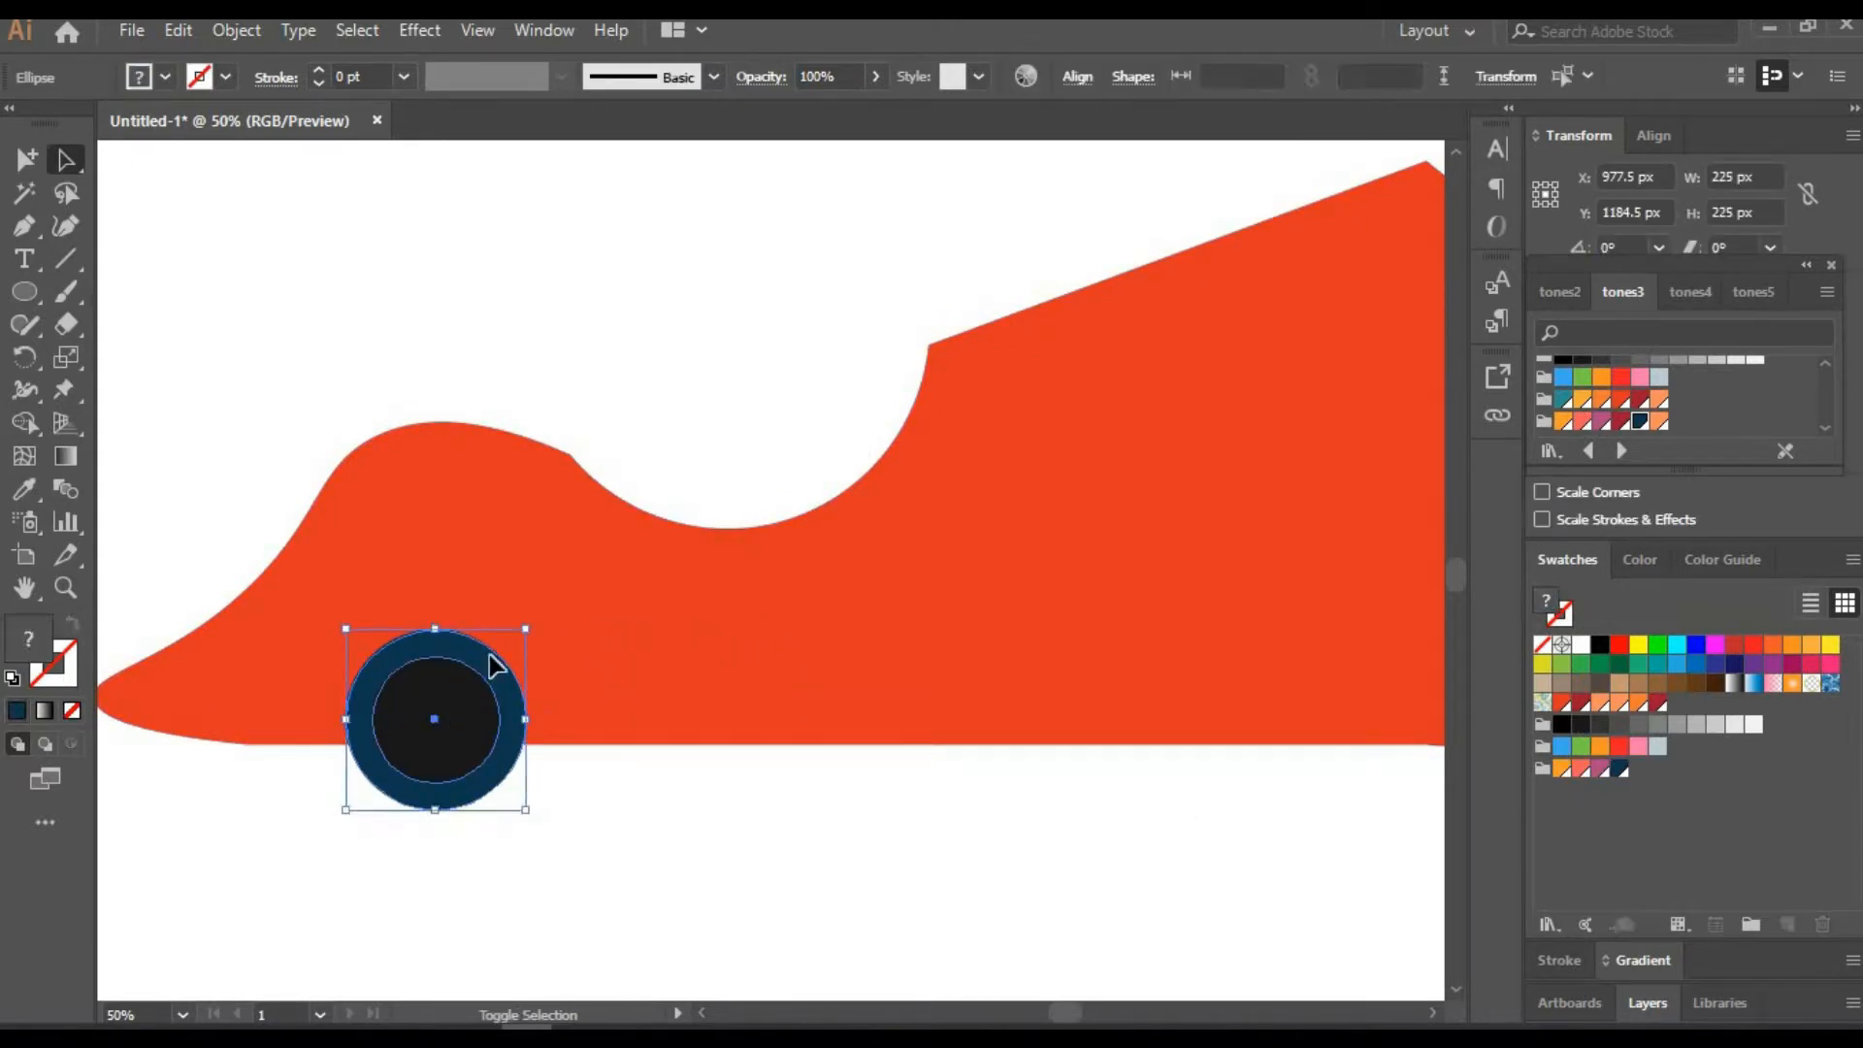
shift+click(509, 680)
shift+click(513, 683)
drag(487, 723, 864, 740)
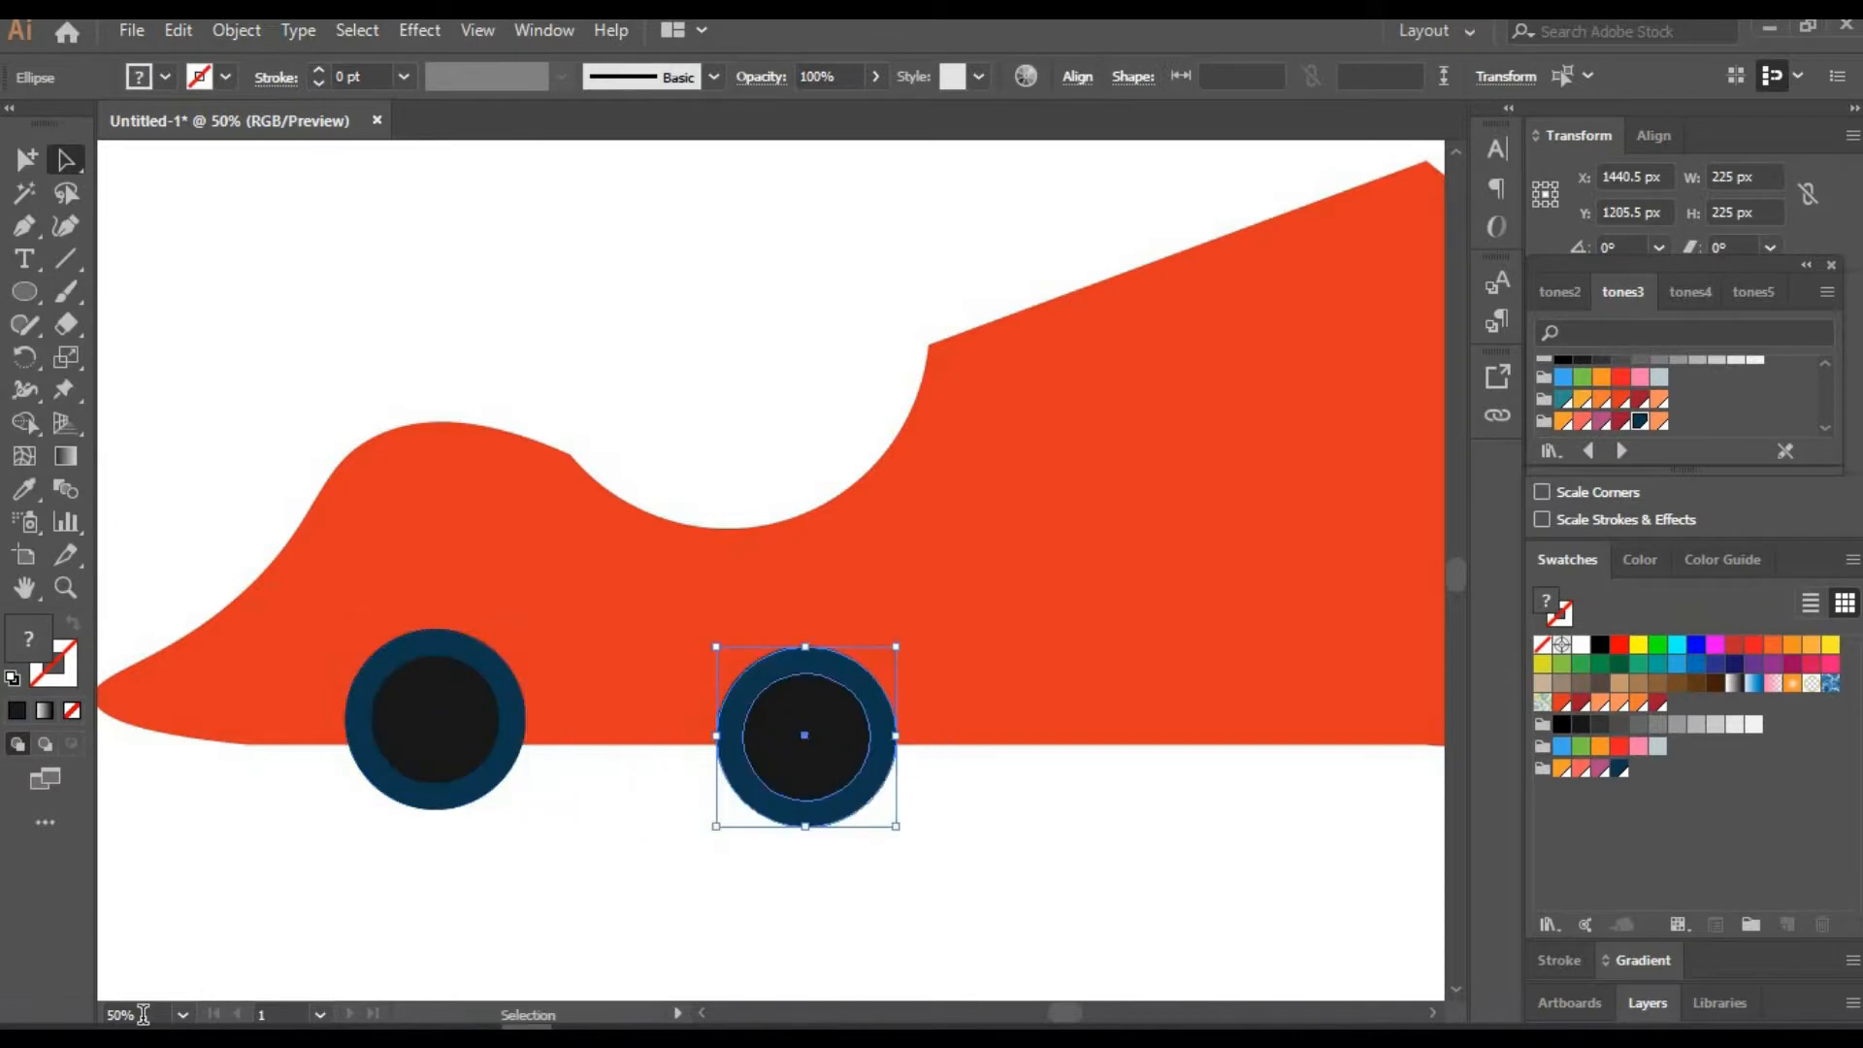
Move the copied wheel under the rear of the body and enlarge it to more than twice the front wheel's size
key(ctrl+0)
drag(772, 573, 1103, 572)
drag(1160, 510, 1260, 424)
drag(1131, 592, 1087, 529)
drag(1240, 373, 1217, 396)
click(1306, 369)
click(1097, 509)
shift+click(1200, 522)
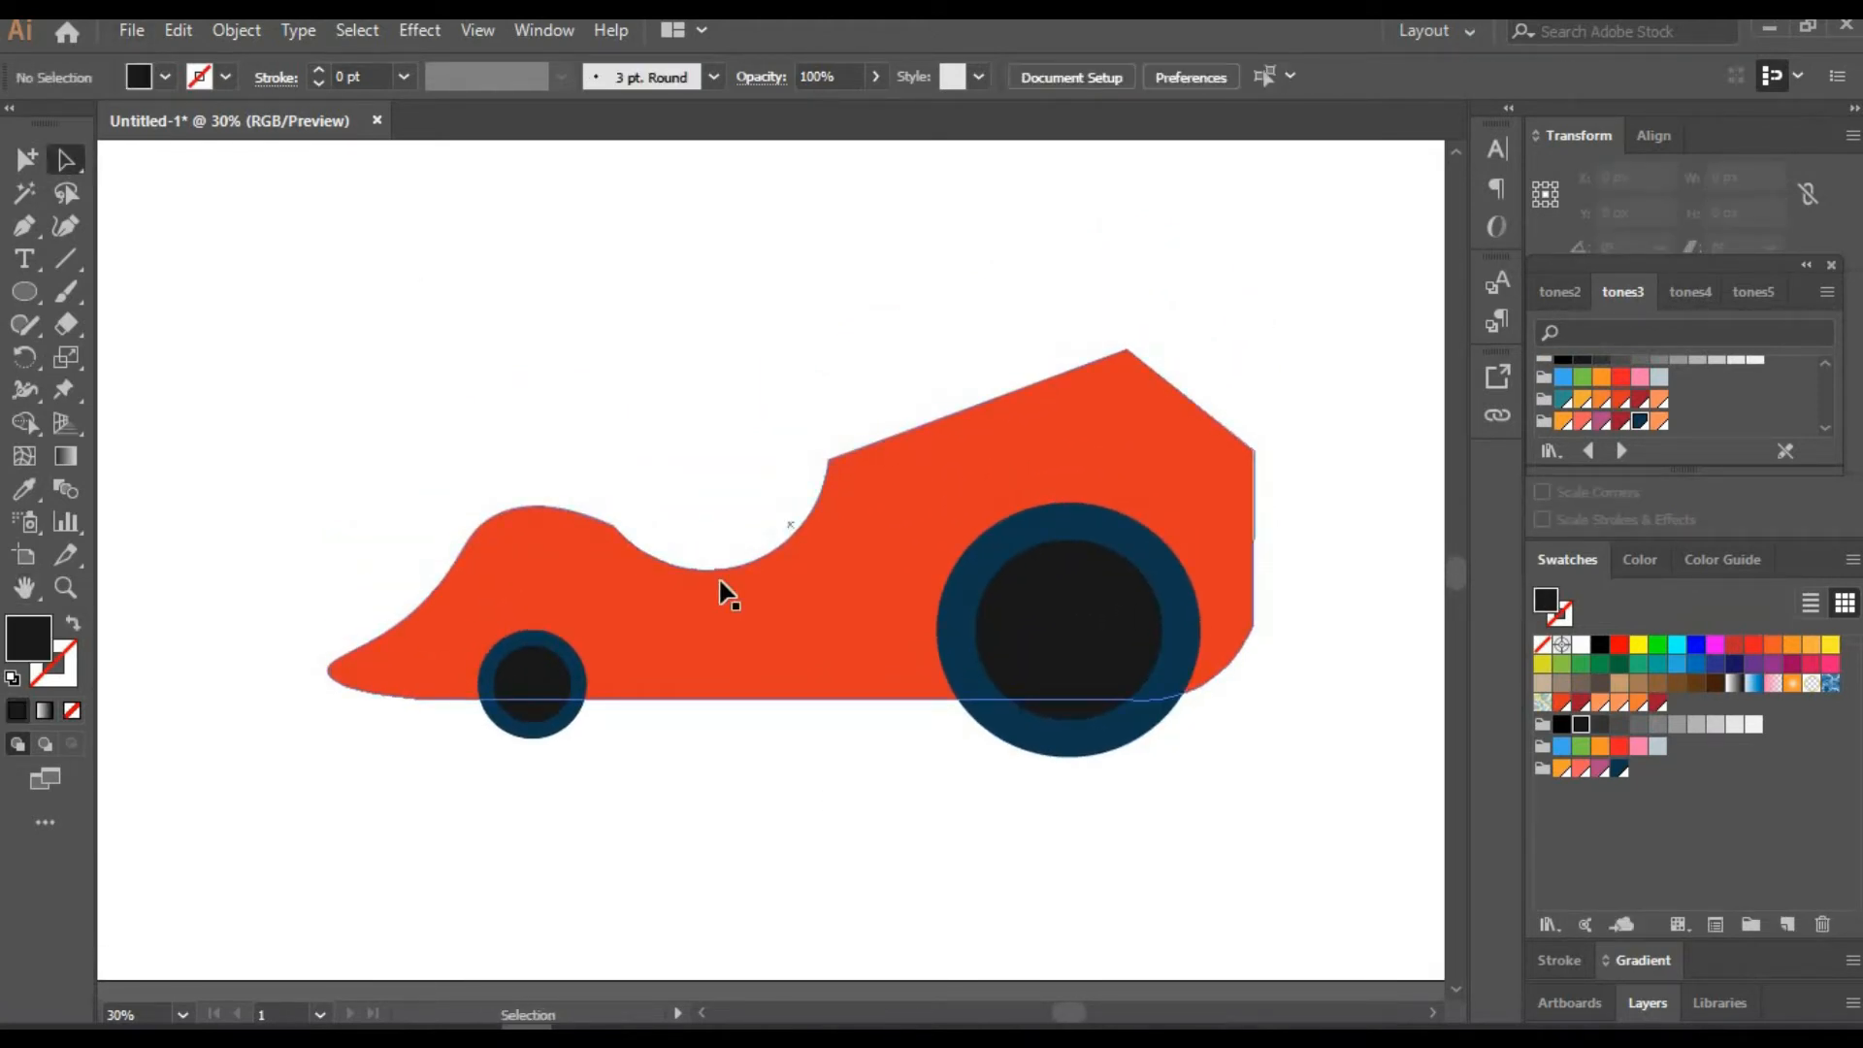
Select the whole car and move it slightly down and to the left on the artboard
click(1115, 403)
key(space)
drag(1104, 361, 1109, 375)
drag(186, 297, 1259, 809)
drag(960, 508, 908, 531)
click(543, 378)
Draw a tall grey-blue bar above the cockpit, rotated to 330°, with a rounded upper end and a narrowed lower end
drag(461, 270, 538, 526)
click(1658, 747)
mouse_move(545, 260)
mouse_down()
mouse_move(586, 284)
mouse_move(594, 220)
mouse_move(728, 289)
mouse_move(791, 262)
mouse_move(814, 284)
mouse_up()
key(v)
key(shift+grave)
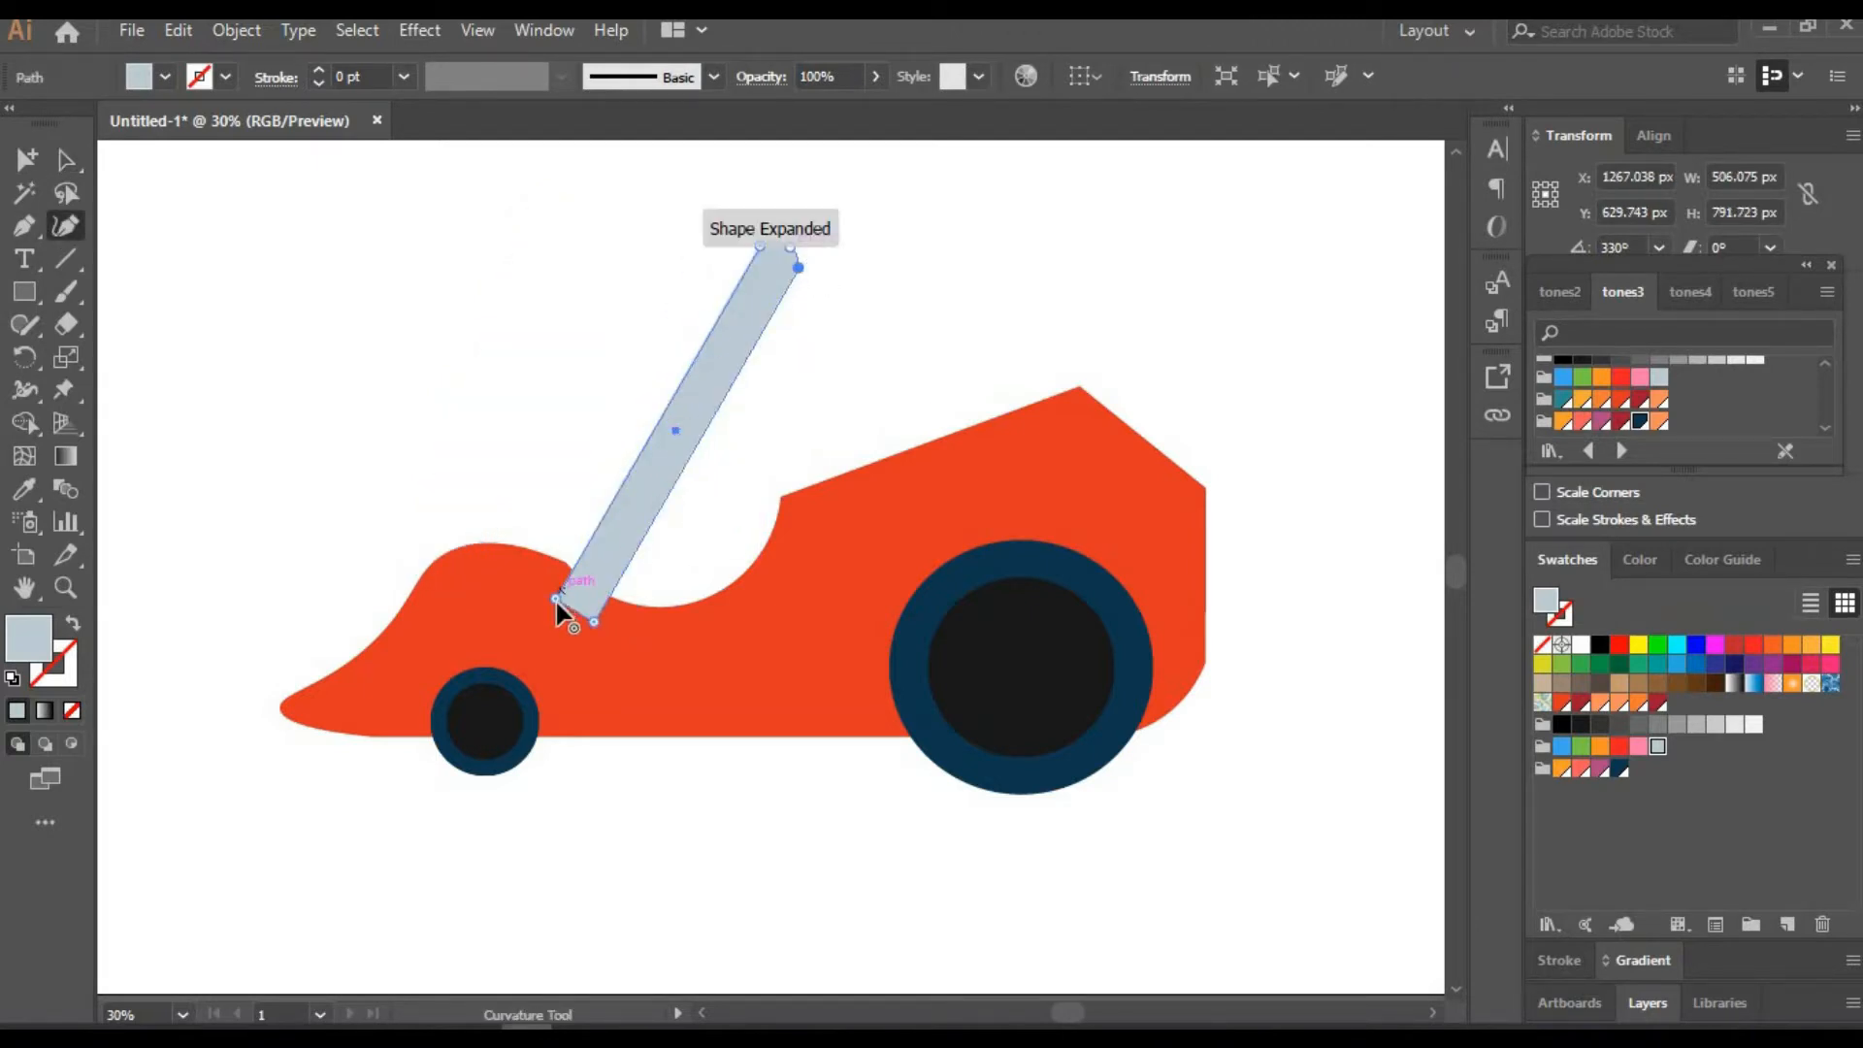
drag(556, 599, 576, 610)
drag(657, 428, 642, 421)
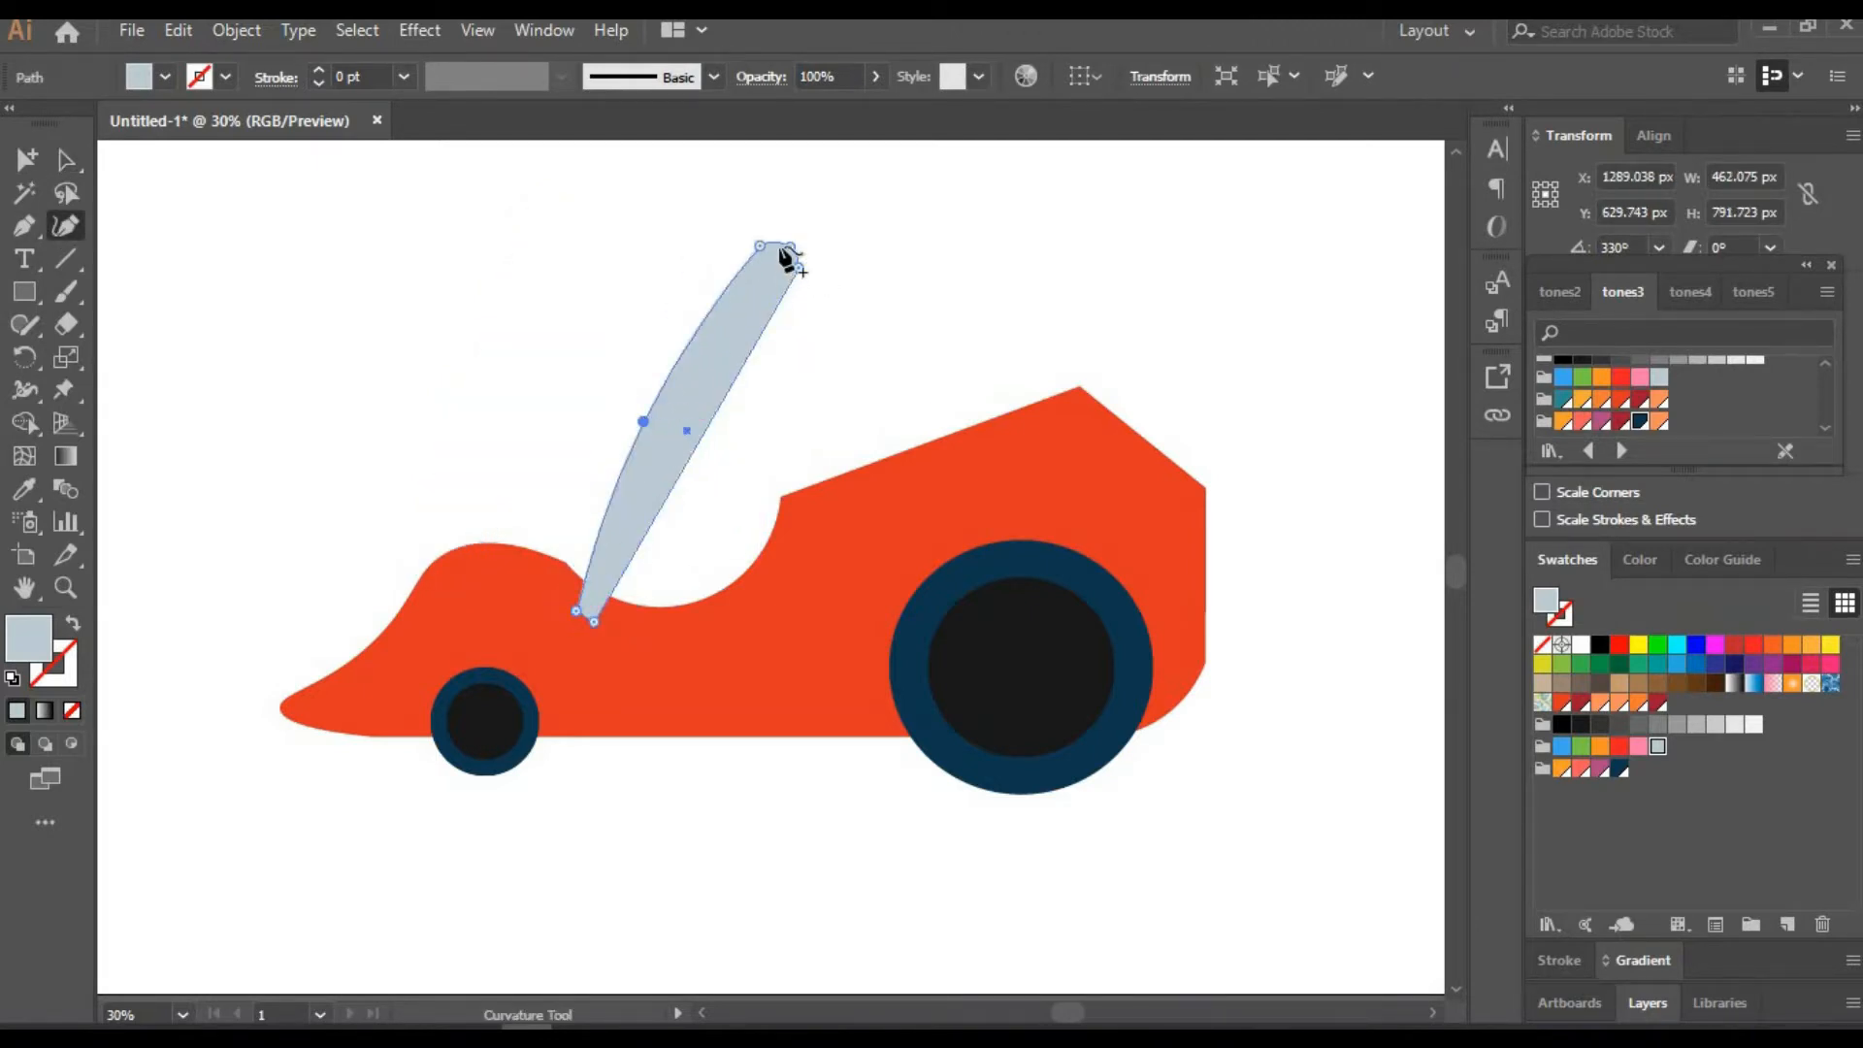
drag(761, 246, 756, 246)
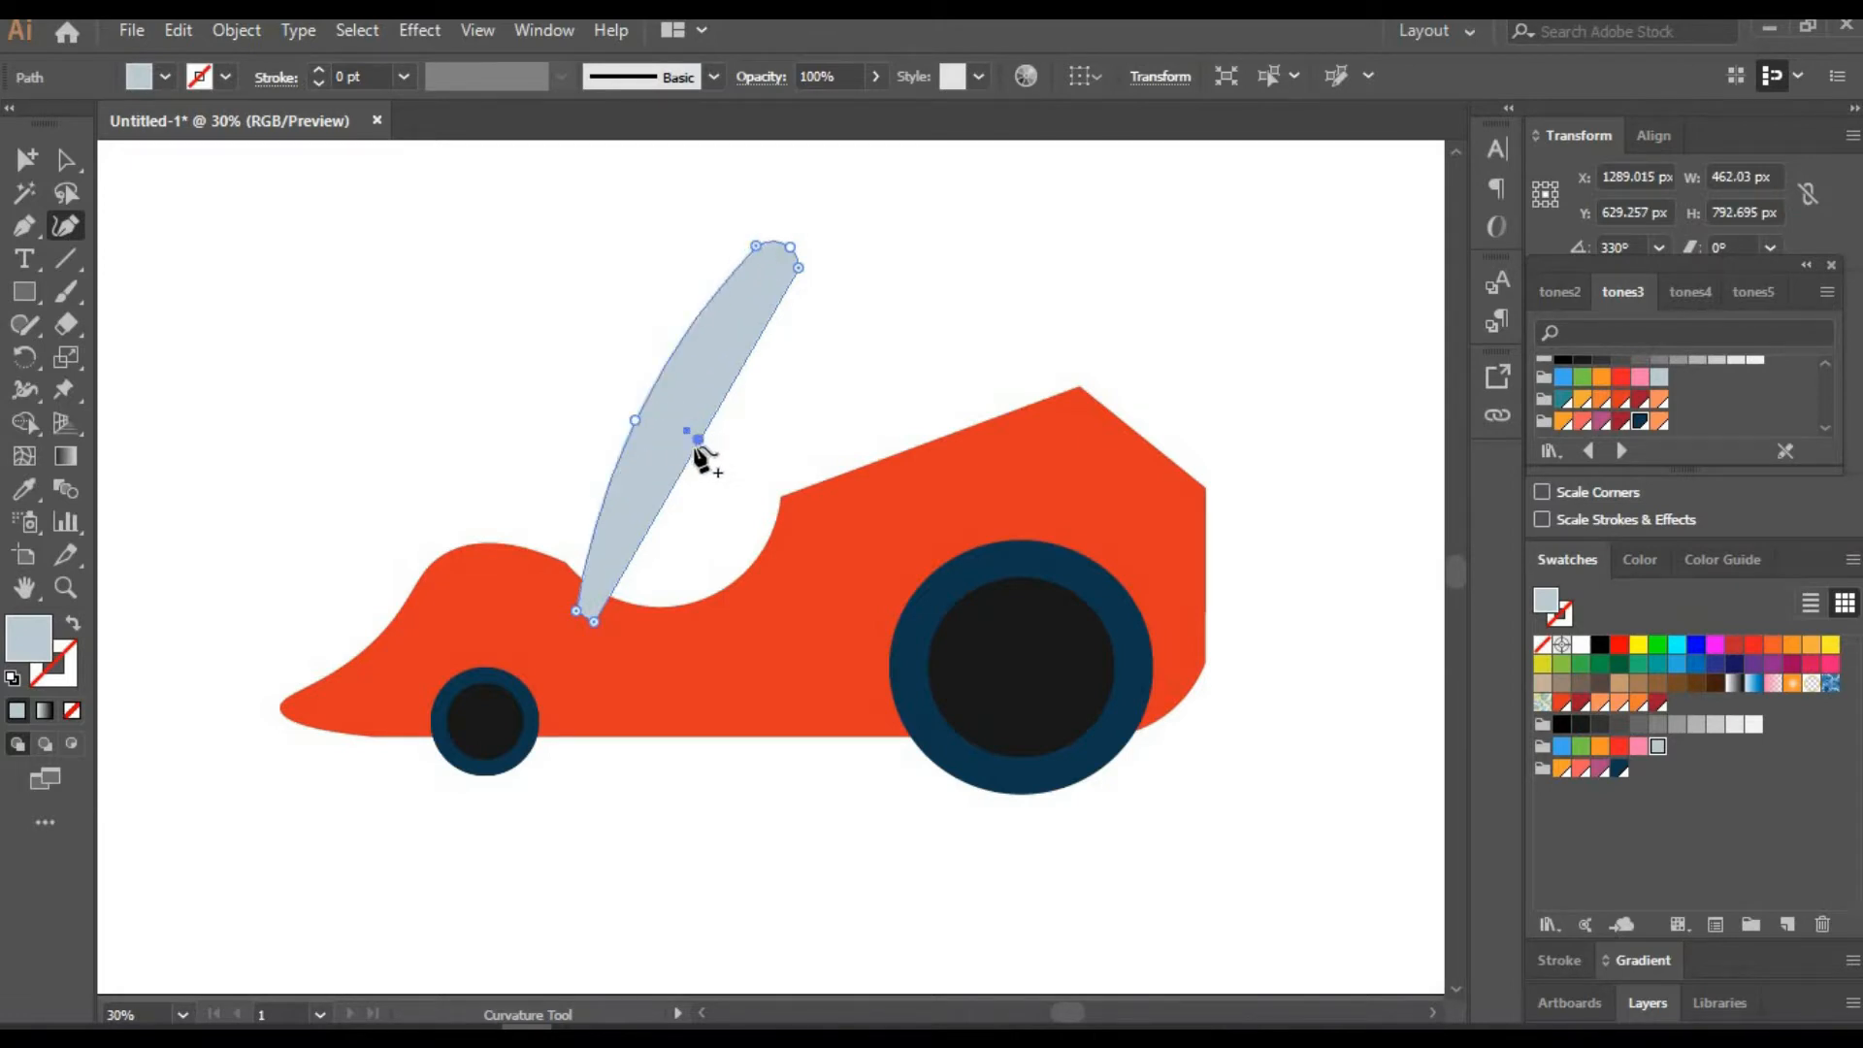
key(ctrl+z)
key(ctrl+z)
key(ctrl+z)
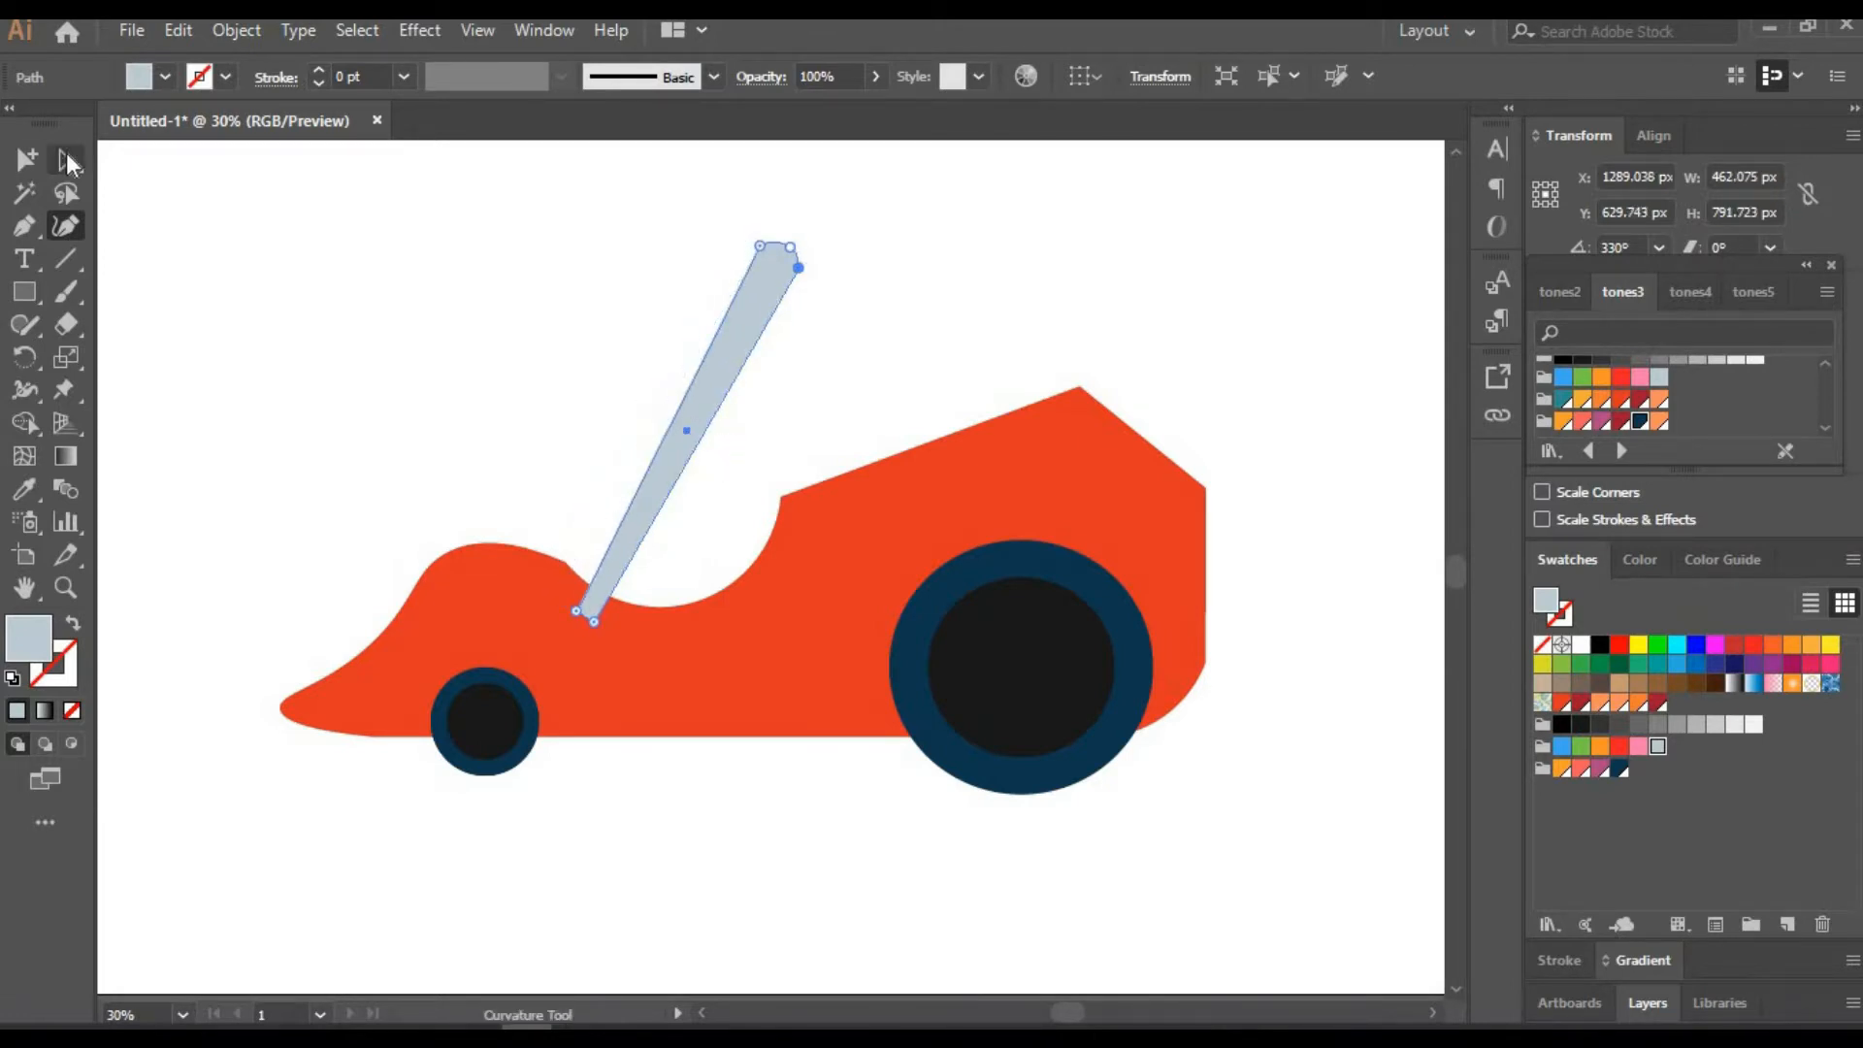
Send the grey-blue bar behind the car body and tilt it out of the rear as an exhaust pipe
click(66, 160)
right_click(702, 416)
mouse_move(790, 849)
click(1065, 940)
drag(691, 363, 1059, 477)
click(143, 1007)
text(25)
key(Return)
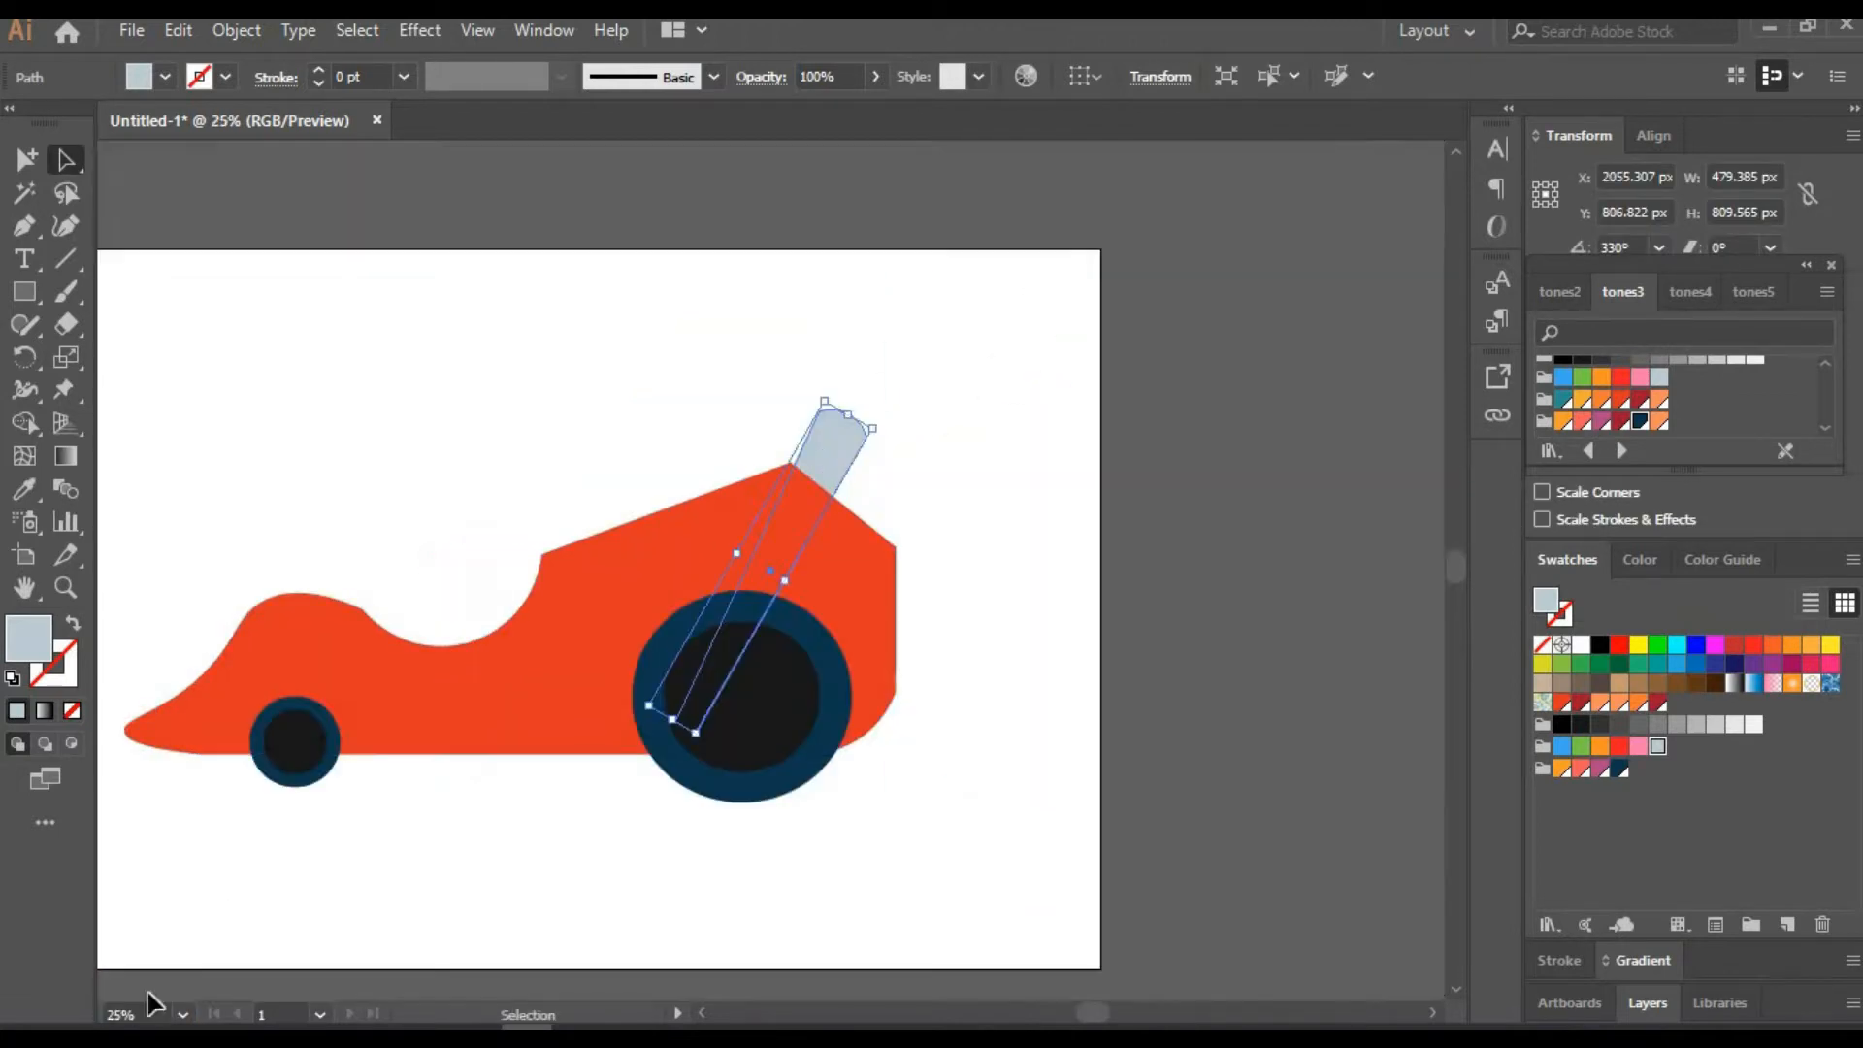
drag(877, 418, 1069, 540)
drag(894, 621, 907, 640)
Duplicate the exhaust pipe twice and arrange the copies in a stepped fan below the first one
click(980, 636)
click(1036, 556)
drag(1072, 566, 1004, 613)
click(980, 637)
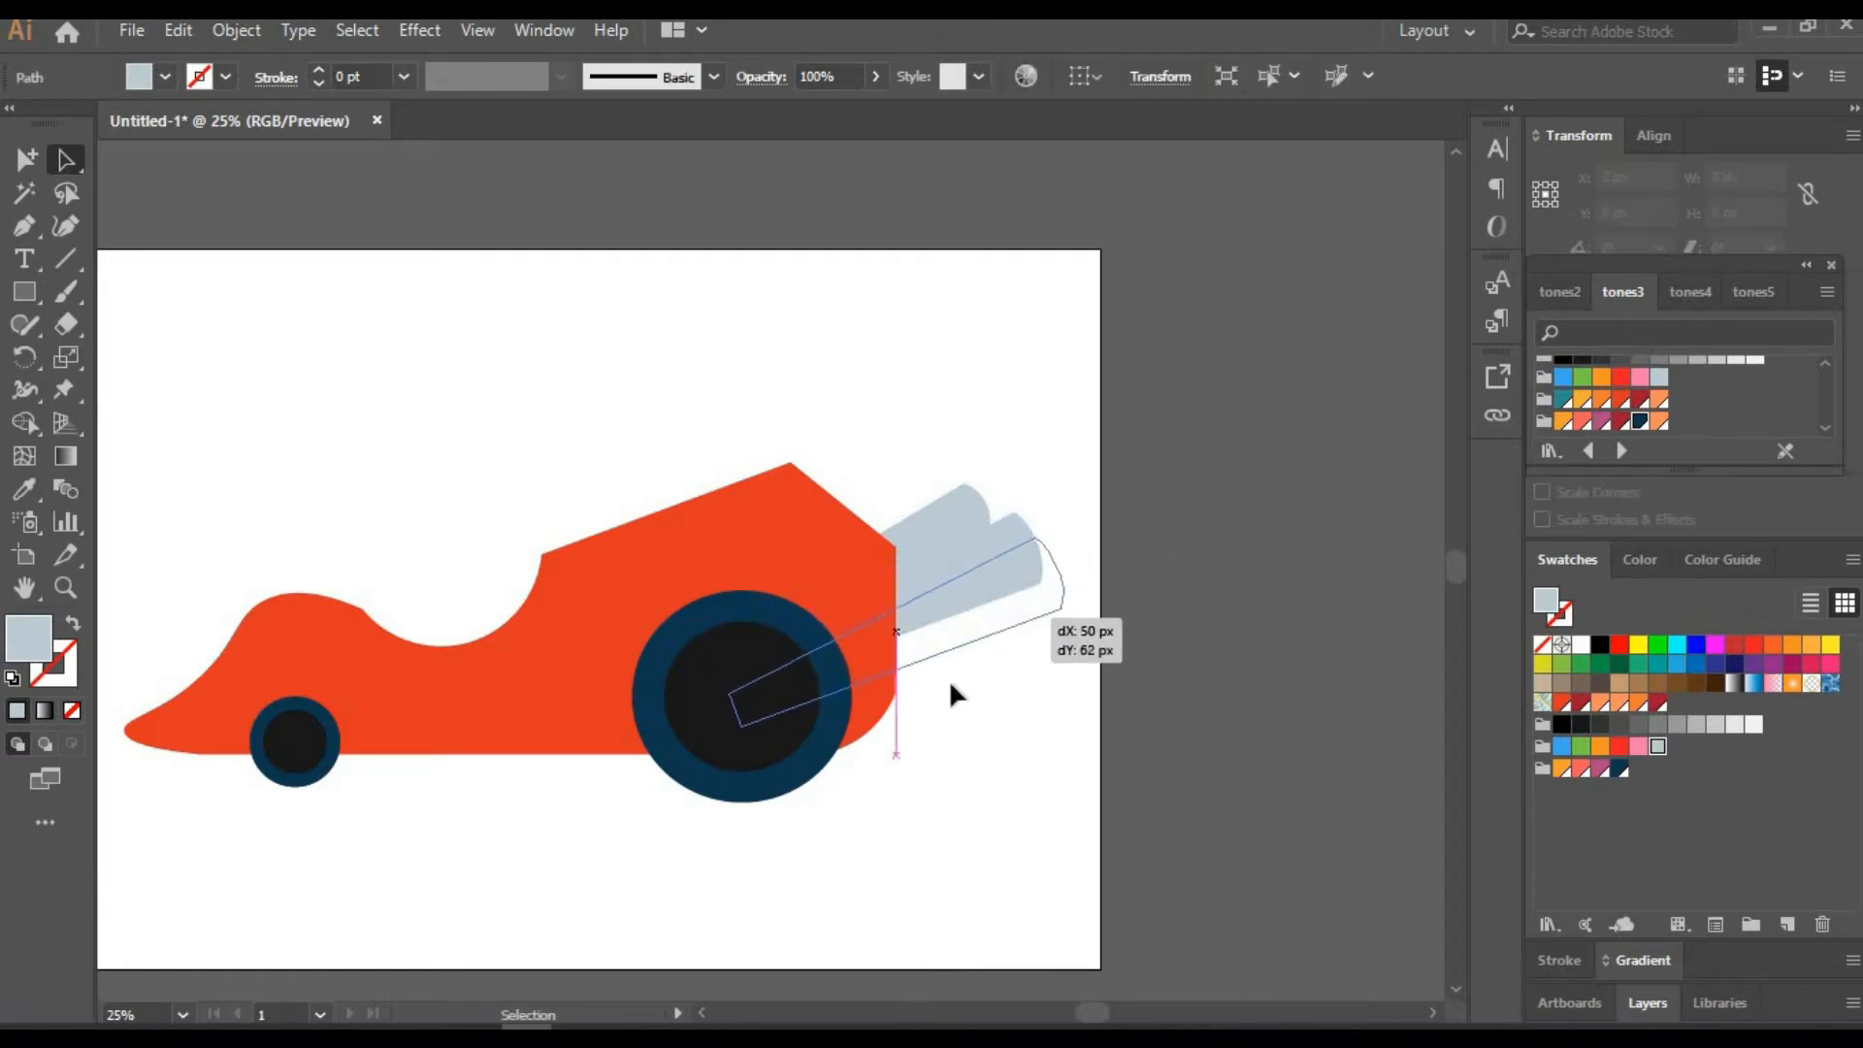
drag(908, 666, 912, 678)
drag(999, 604, 1021, 609)
click(902, 743)
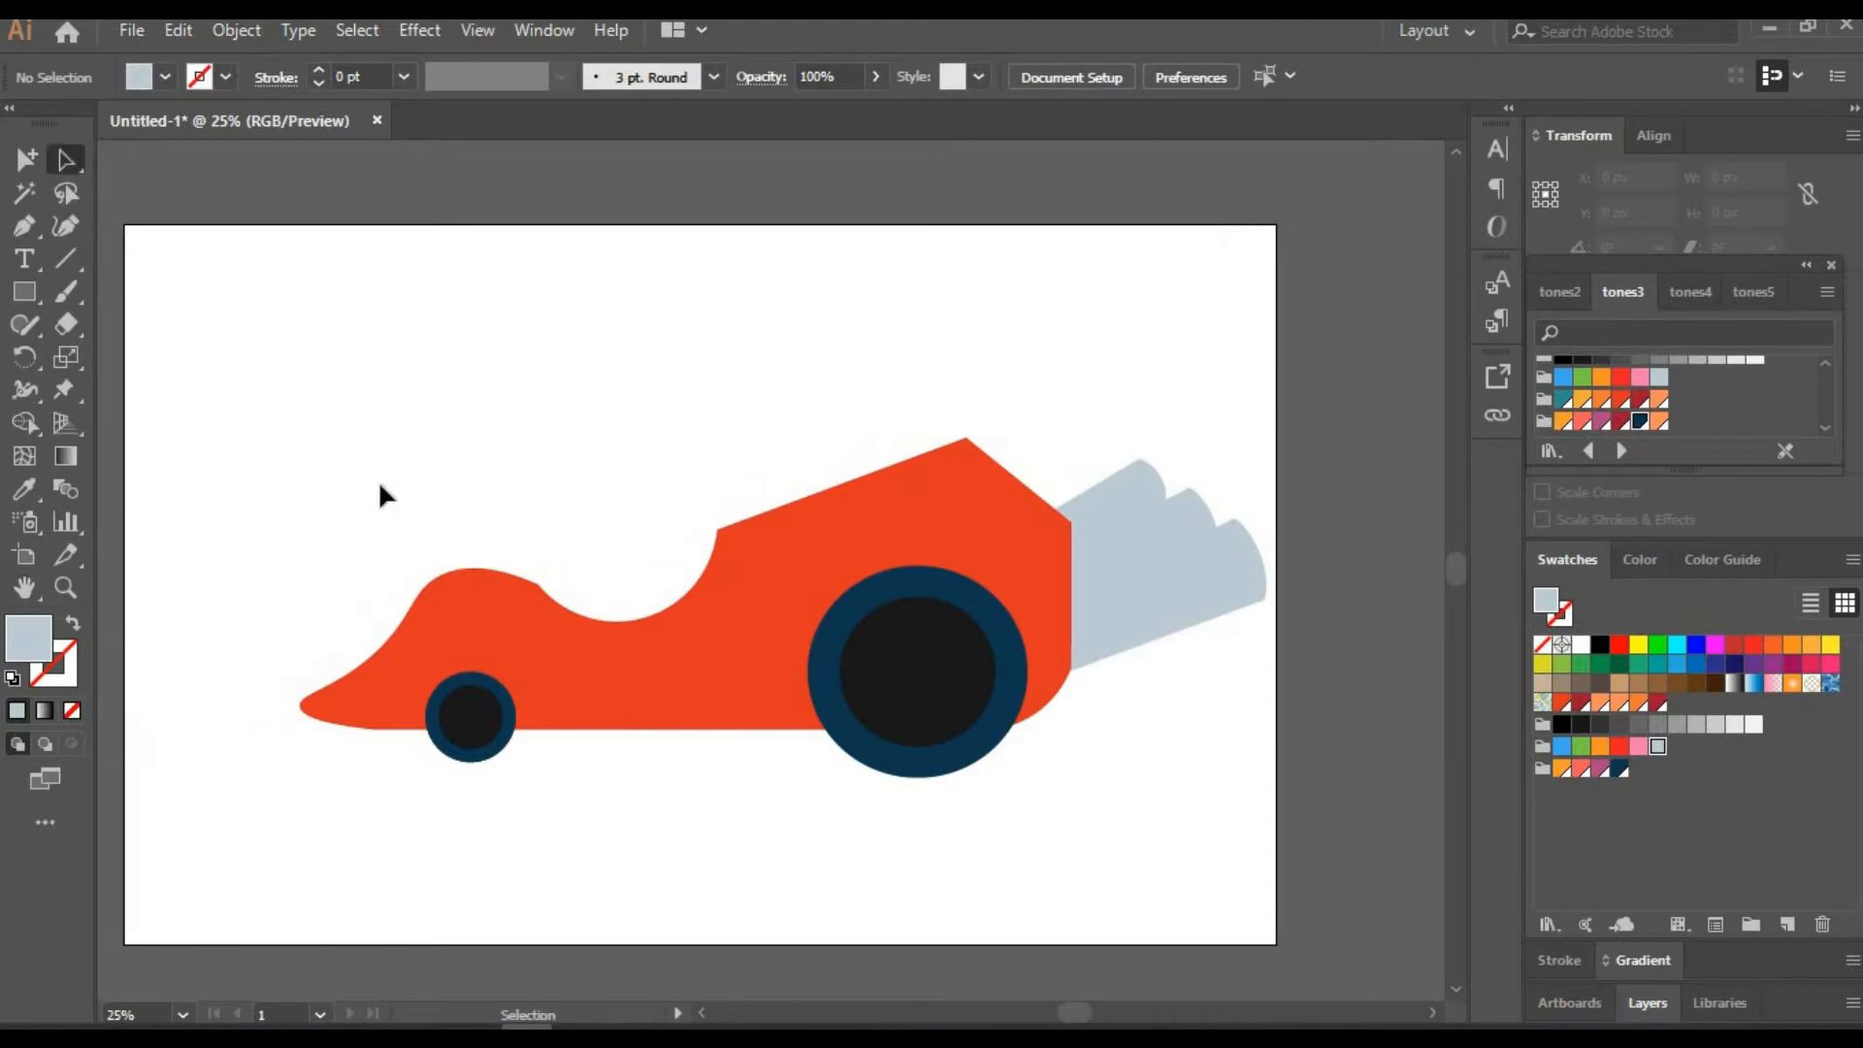
Shift the whole car left on the artboard and spread the two lower exhaust pipes farther apart
key(ctrl+a)
click(1062, 303)
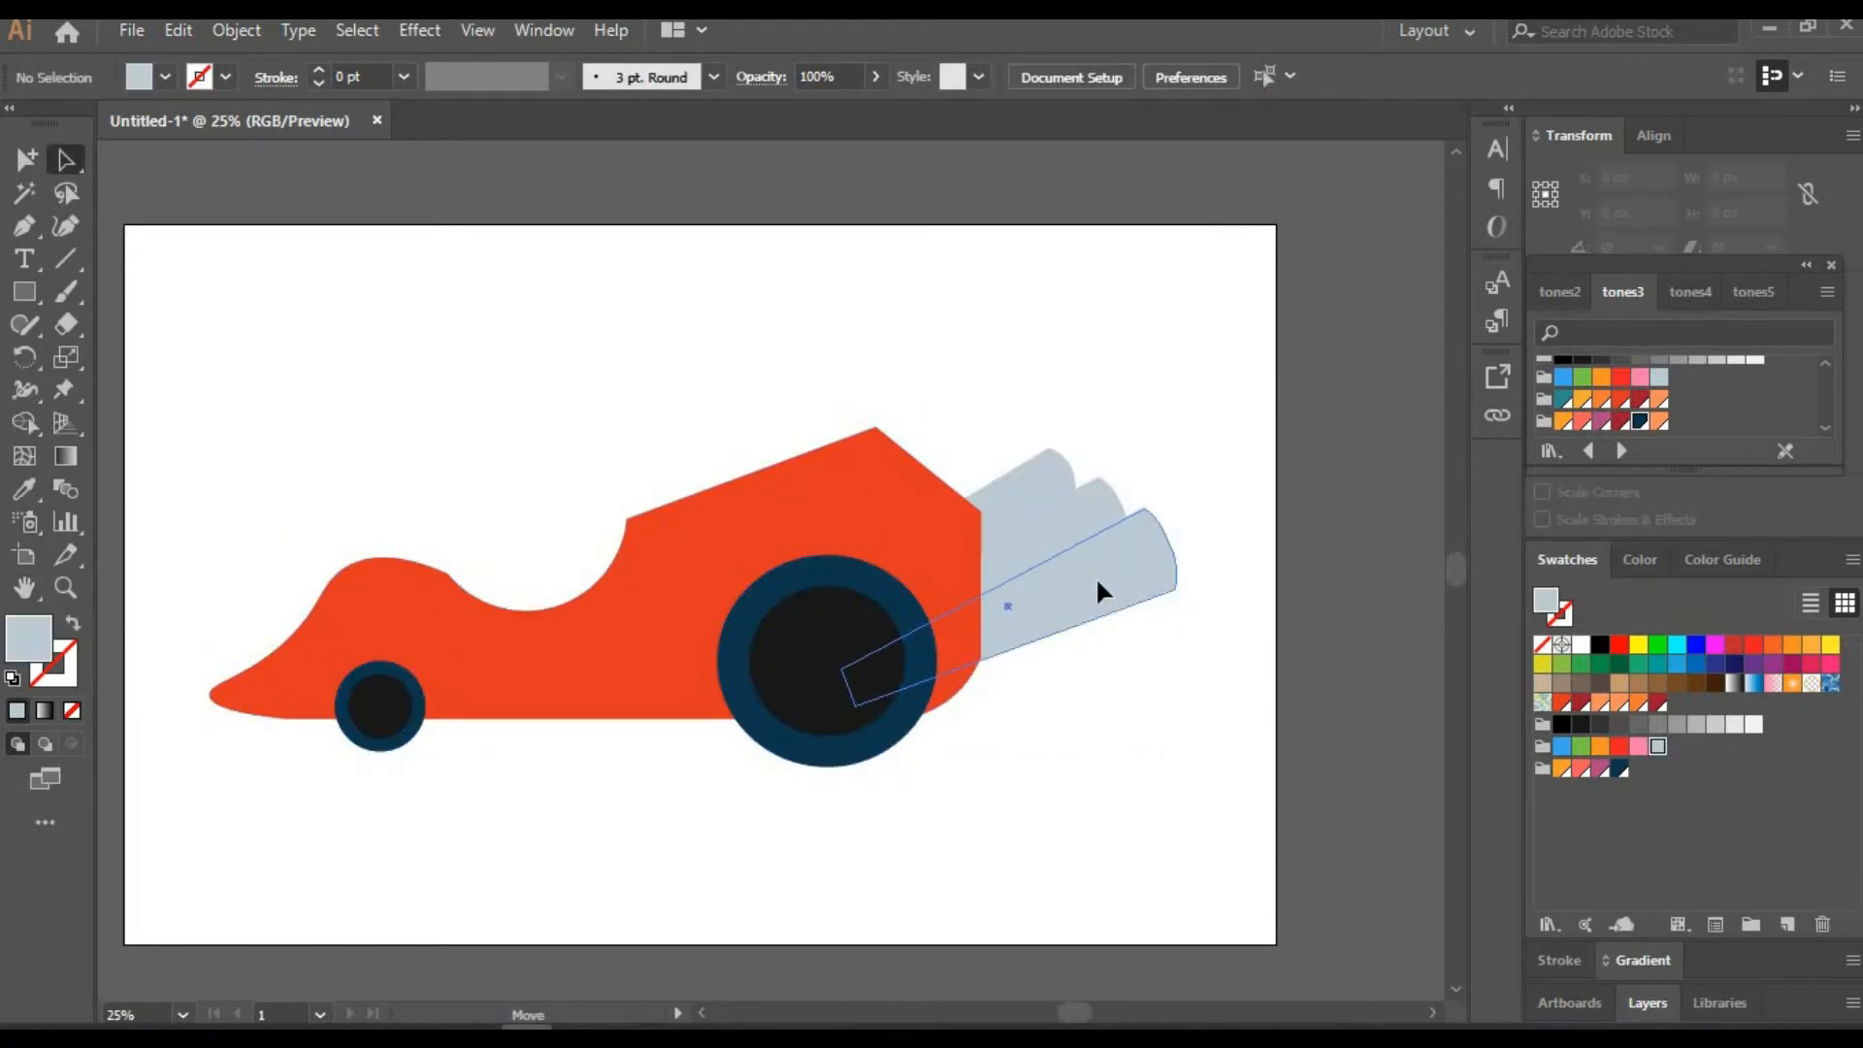
drag(1099, 581, 1099, 594)
drag(1025, 525, 1072, 575)
drag(1072, 575, 1111, 572)
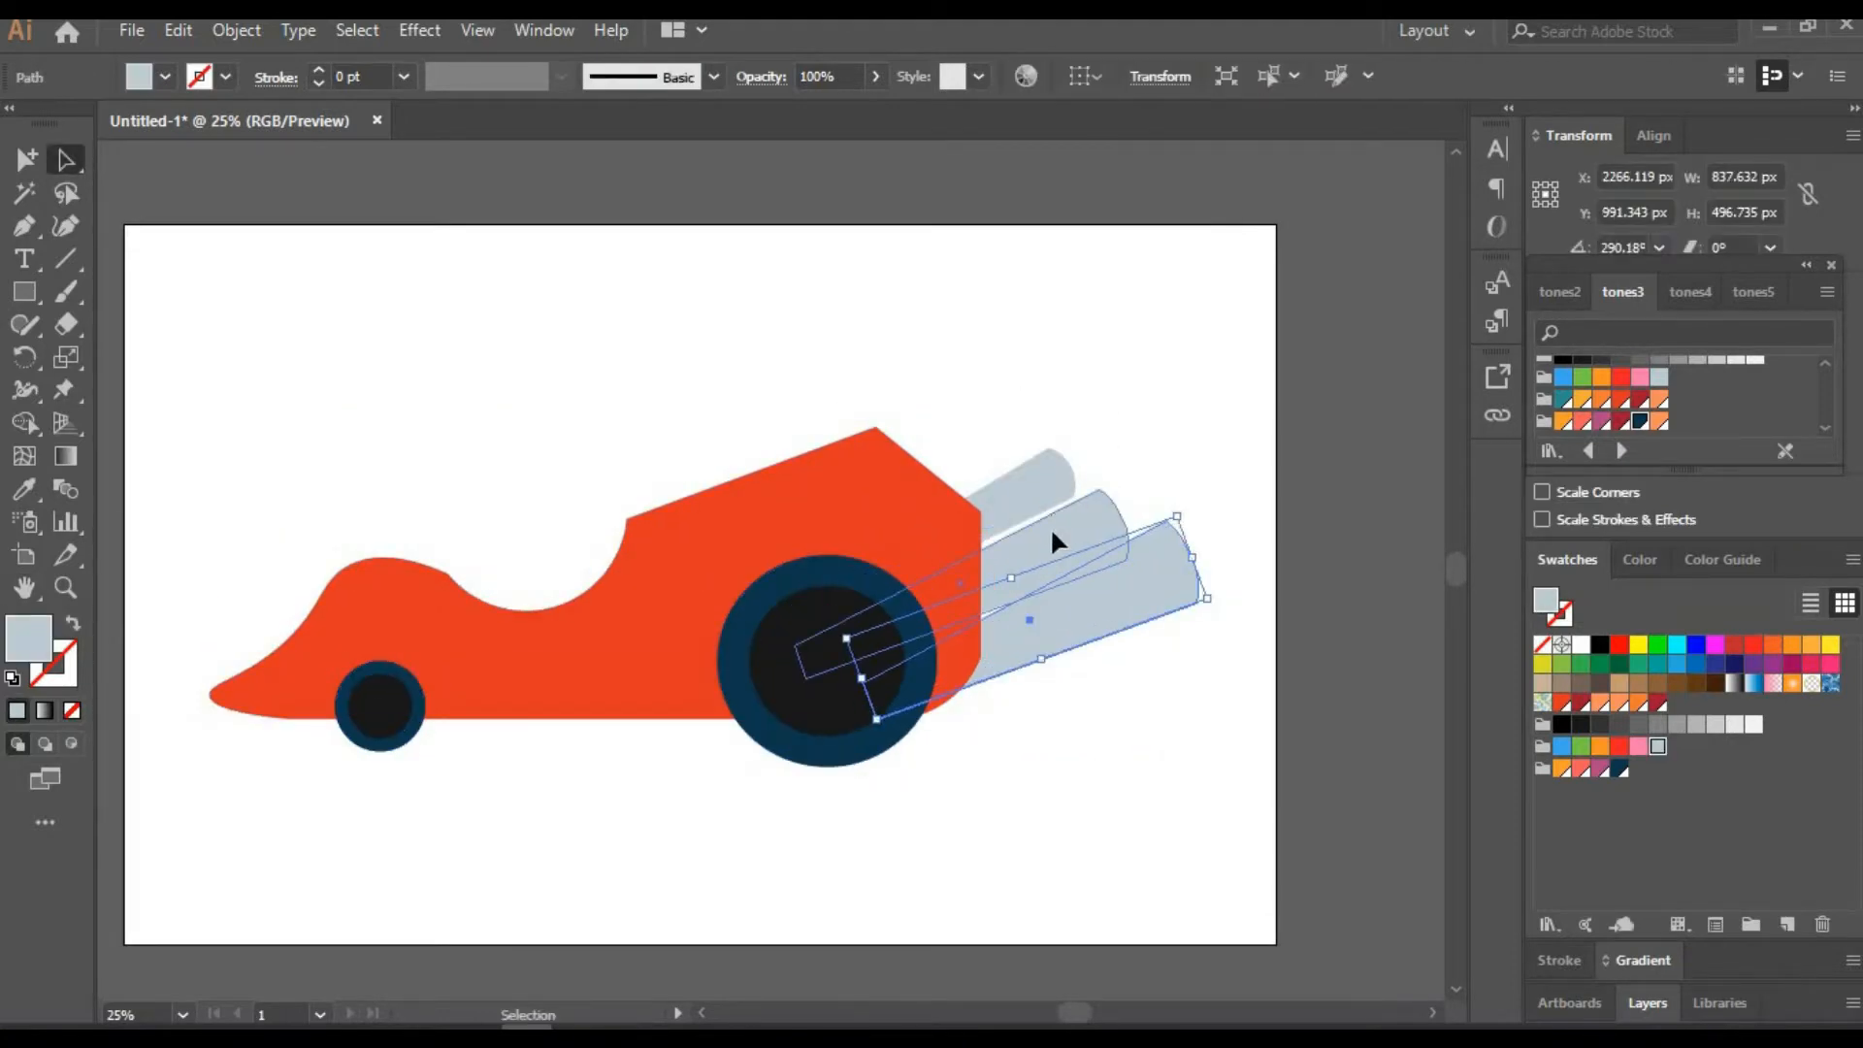
Reposition the middle exhaust pipe to close the gaps between it and the pipes above and below
click(1052, 531)
drag(957, 615, 965, 626)
drag(1039, 555, 1024, 558)
click(1014, 500)
drag(918, 580, 1008, 566)
click(1051, 722)
click(1072, 616)
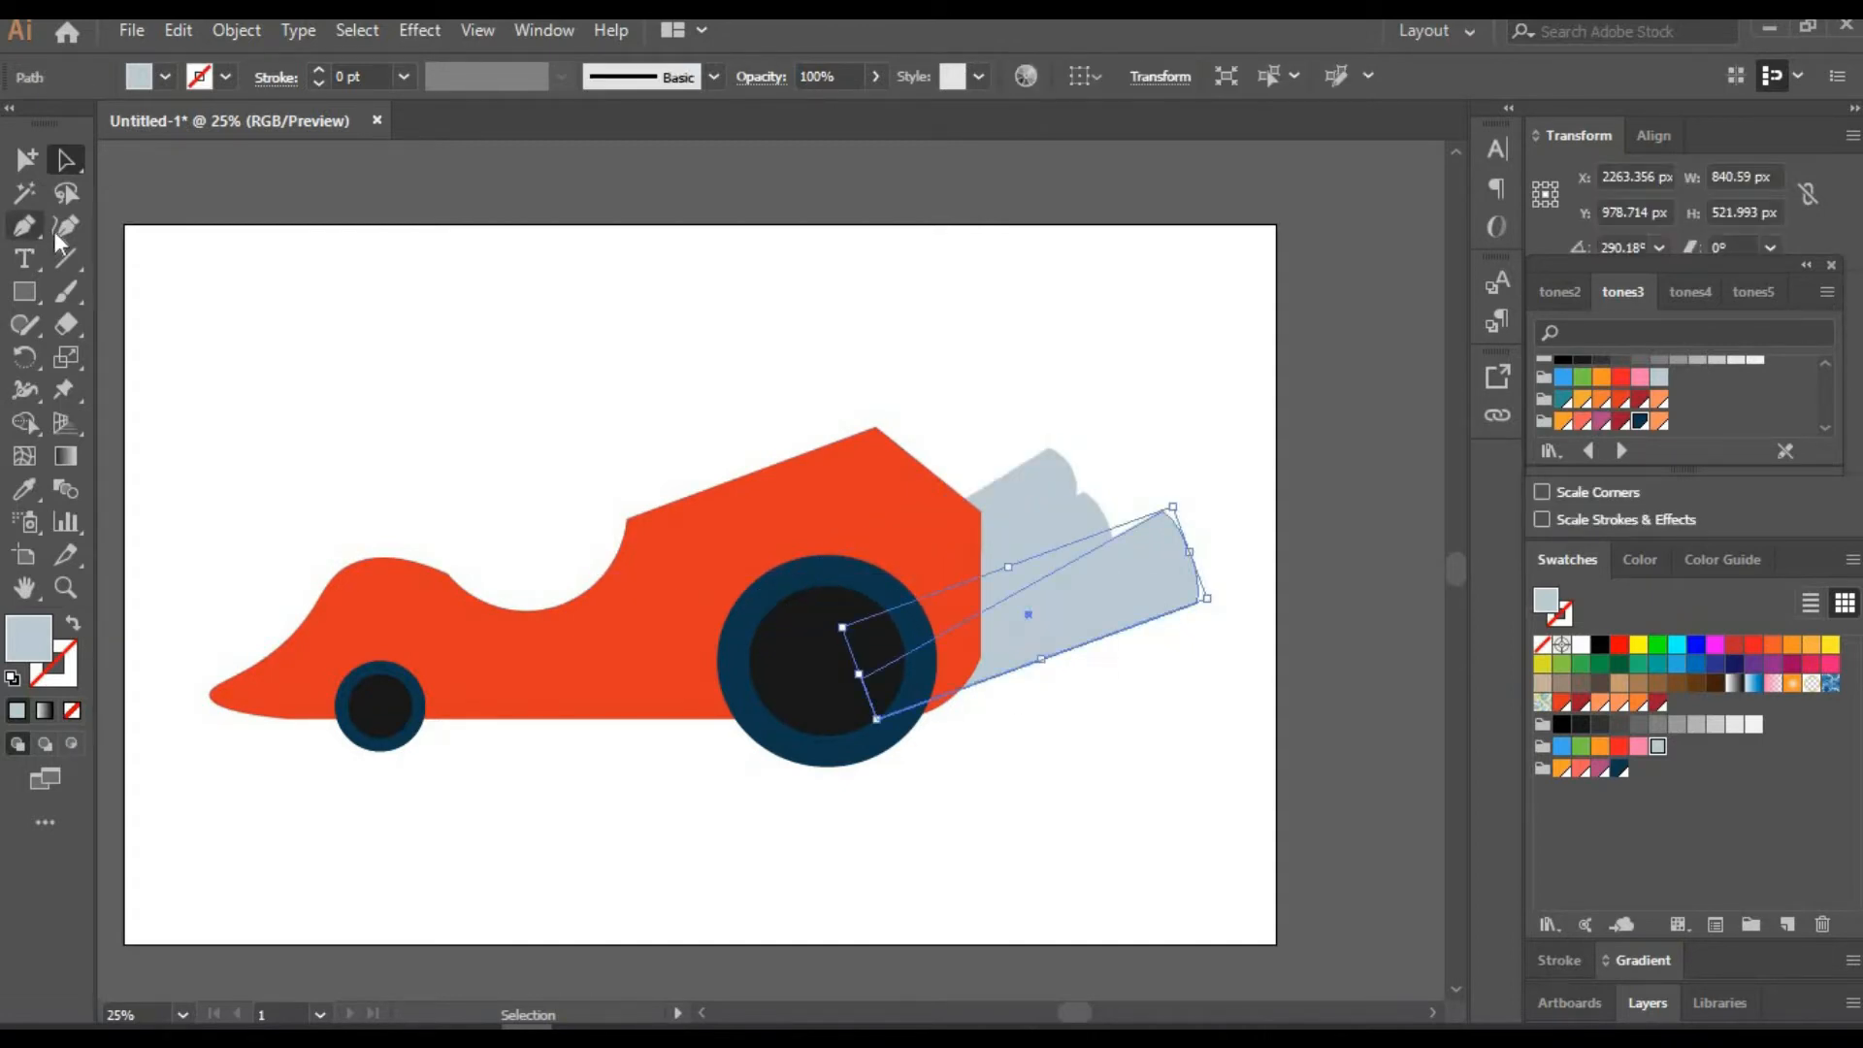
Reshape the outer ends of the exhaust pipes with the Curvature tool so that they bulge outward
drag(1201, 546, 1076, 464)
ctrl+click(1094, 522)
click(28, 159)
click(1035, 483)
click(65, 226)
click(66, 155)
click(334, 295)
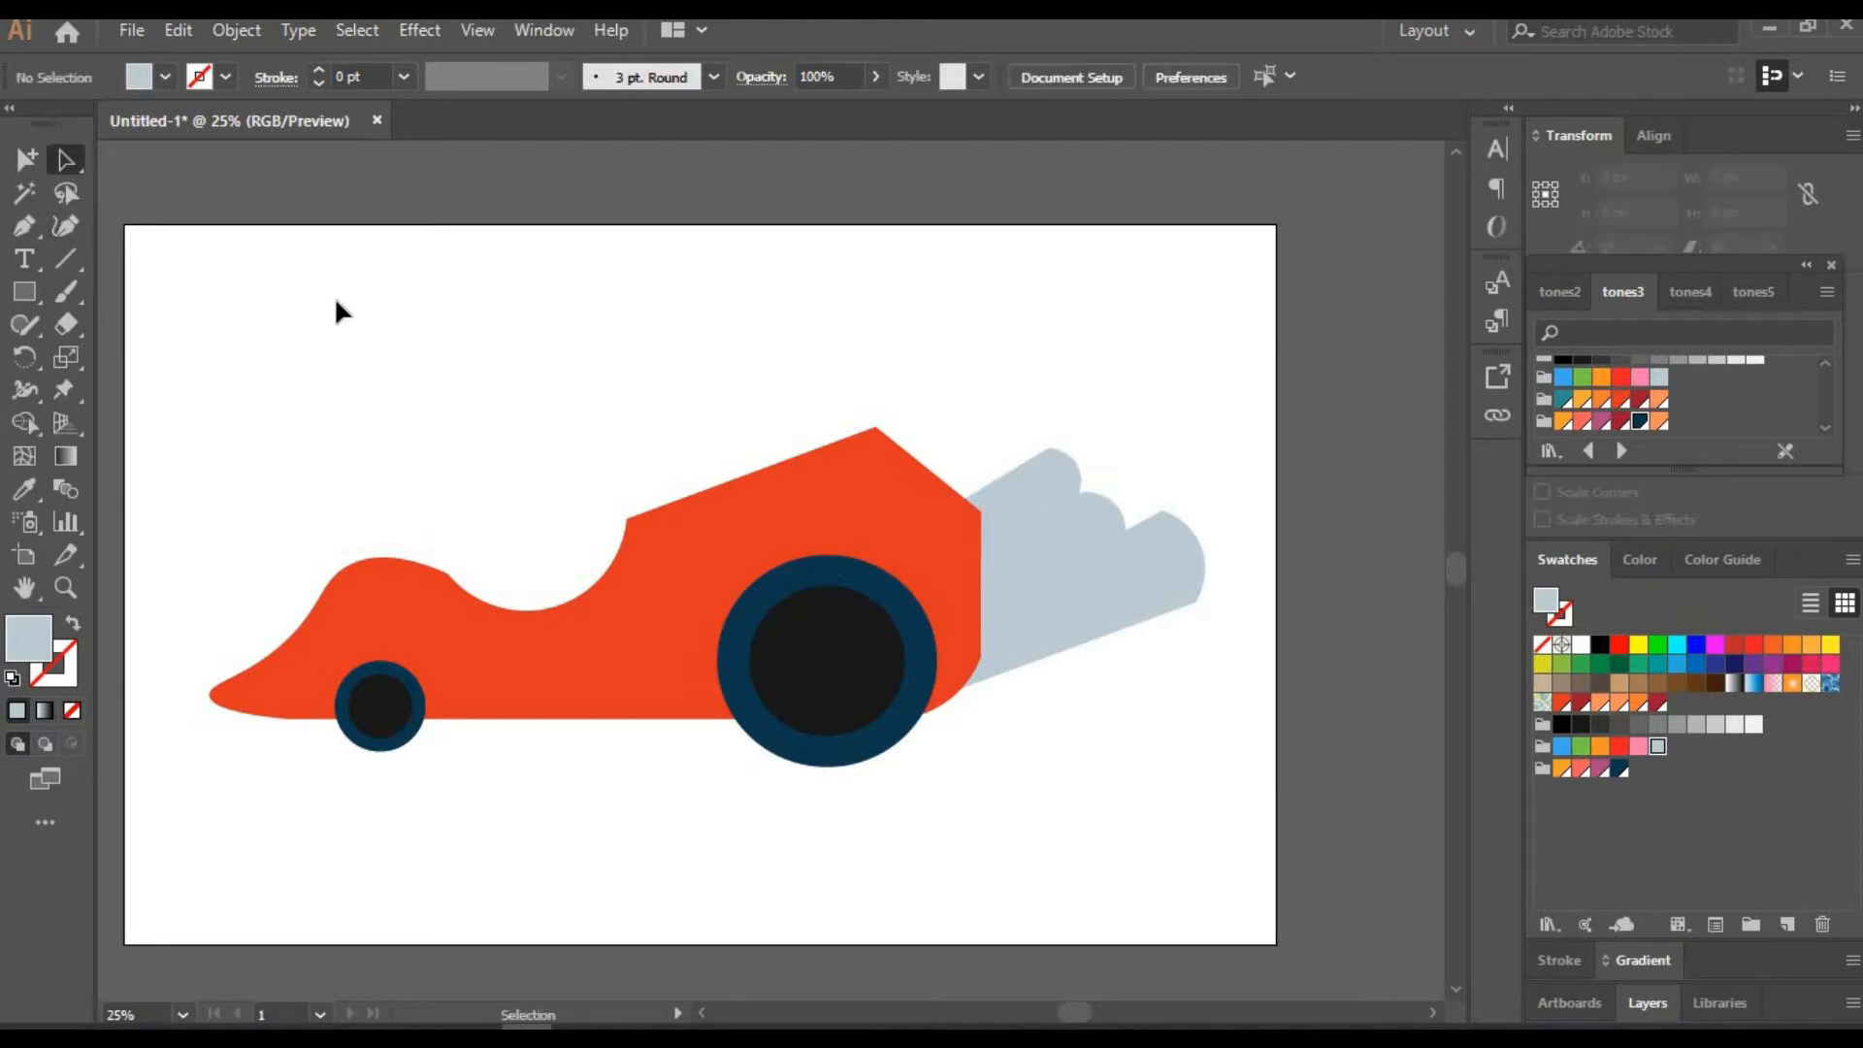
Draw a line along the seam between the upper and middle exhaust pipes and select it
key(space)
drag(538, 357, 574, 351)
drag(157, 1014, 103, 1014)
text(50)
key(Return)
drag(1272, 609, 713, 637)
key(b)
drag(794, 482, 863, 443)
click(66, 159)
click(801, 477)
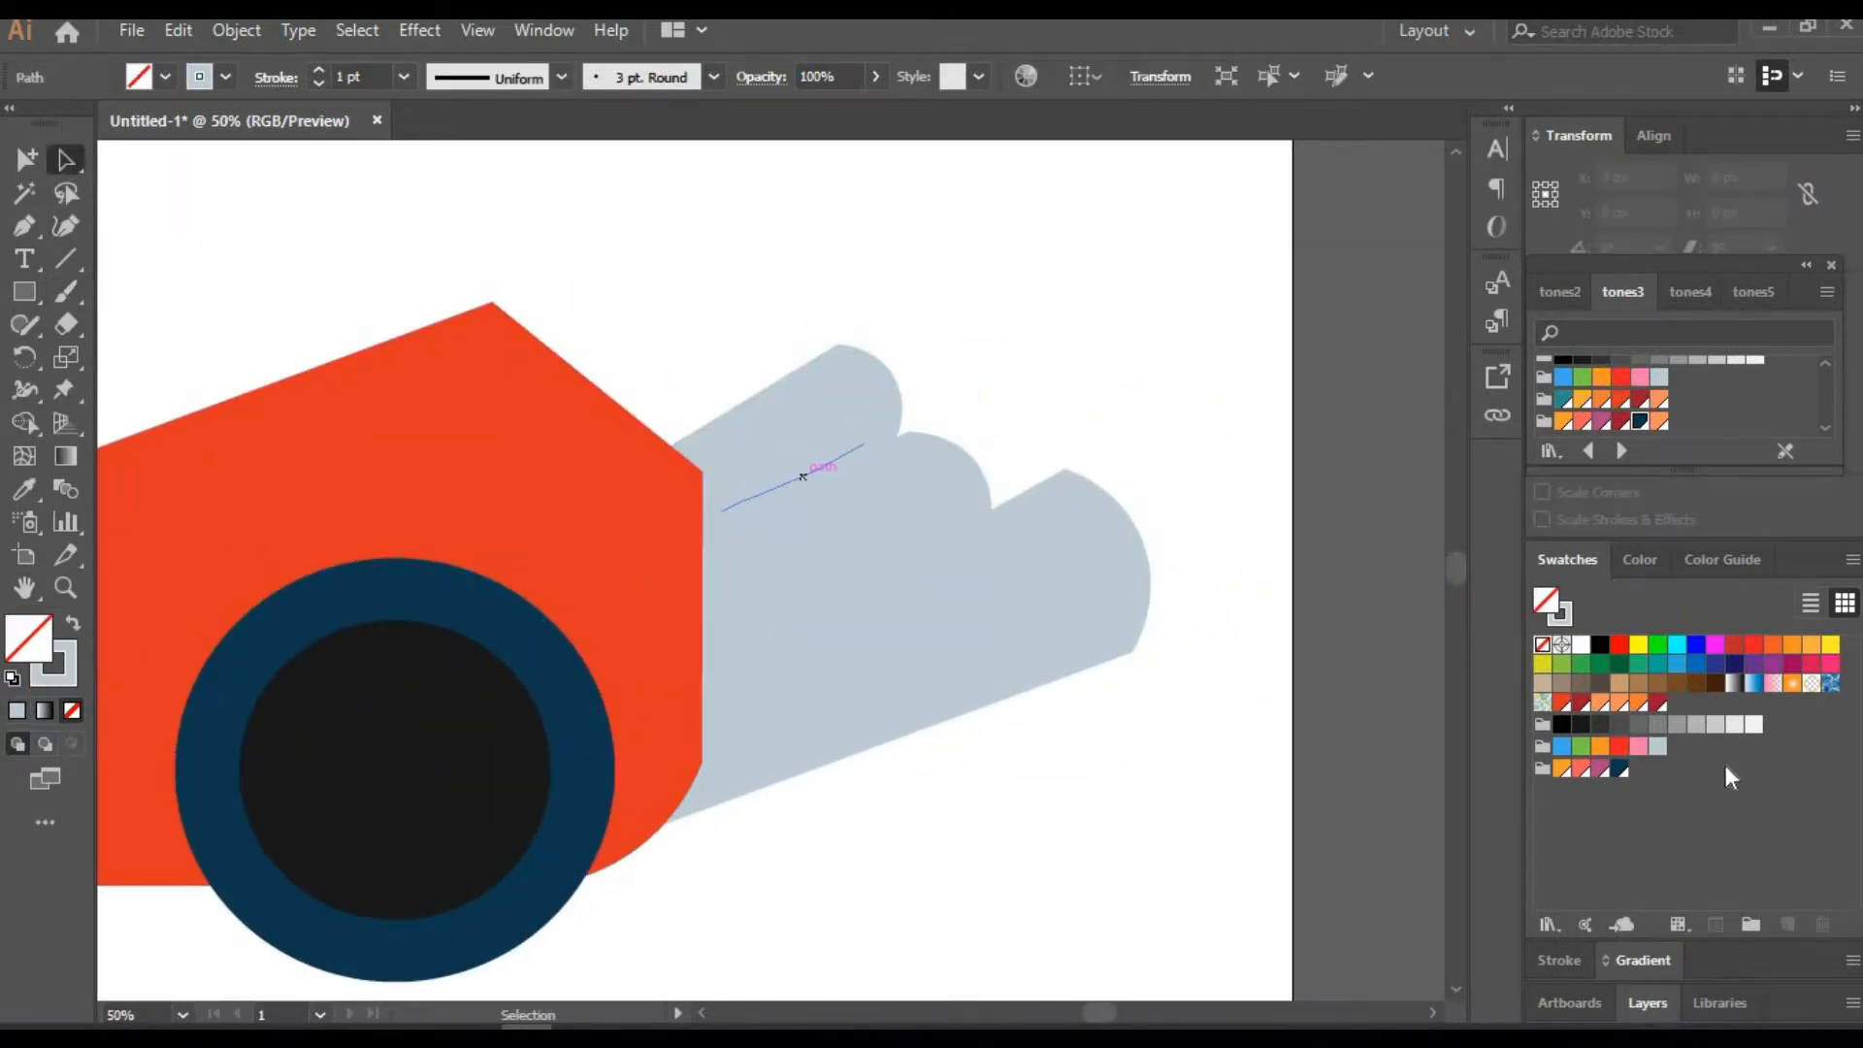
Give the seam line a 3 pt dark grey stroke and make it a straight line spanning the whole seam
click(1658, 747)
click(1723, 560)
key(x)
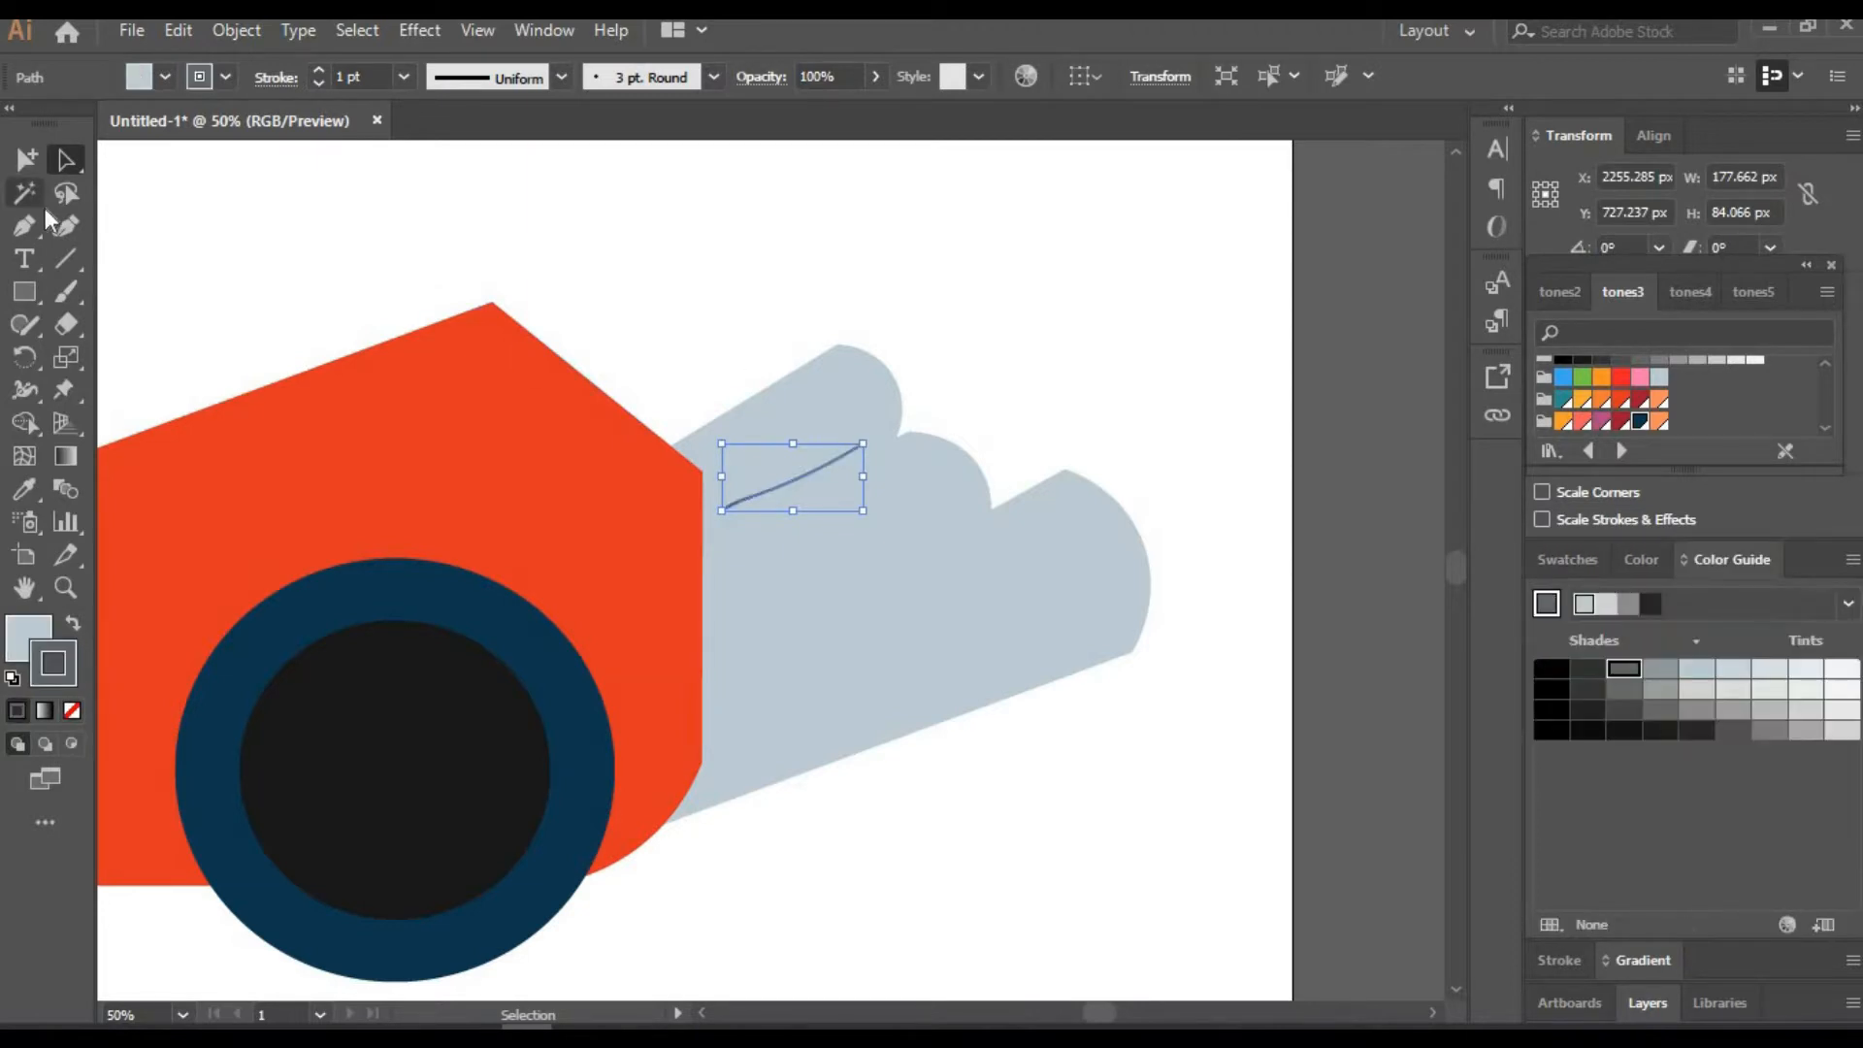
key(v)
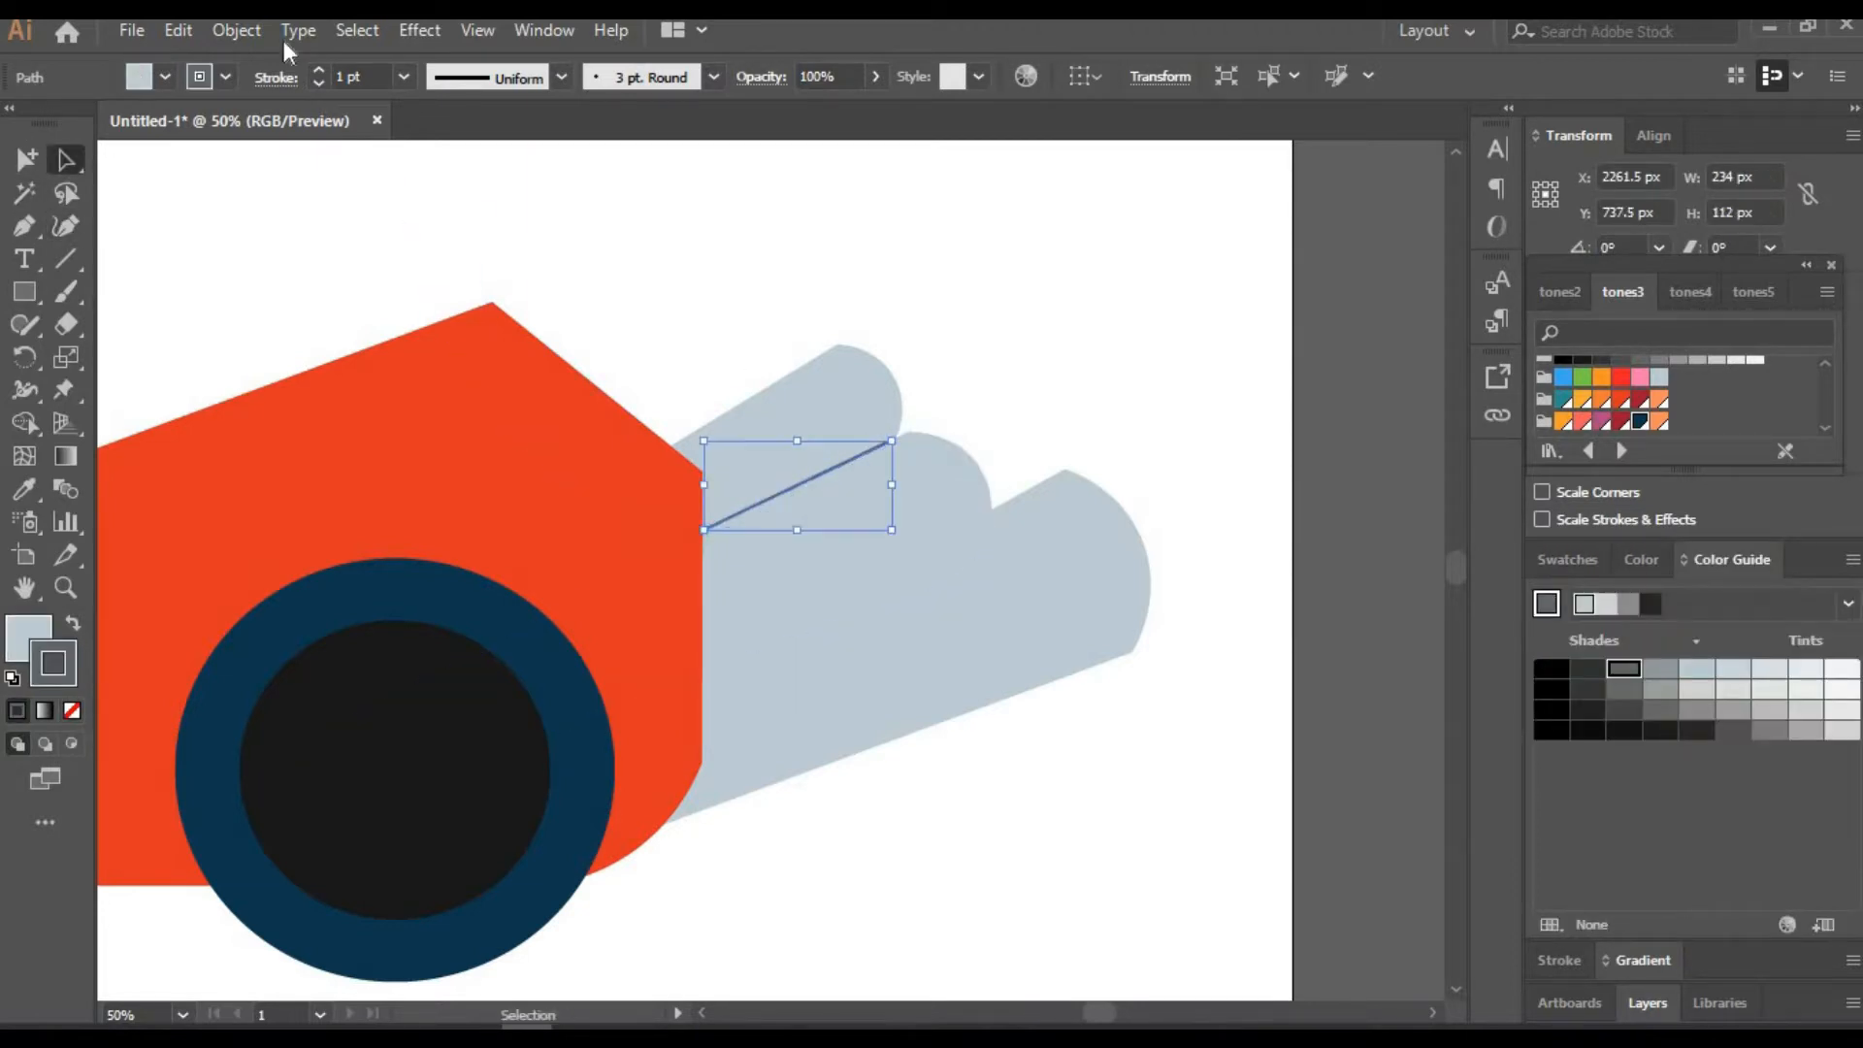
click(442, 201)
Duplicate the dark grey line onto the seam between the middle and lower pipes and stretch its ends to fit
drag(825, 591, 827, 591)
key(shift+grave)
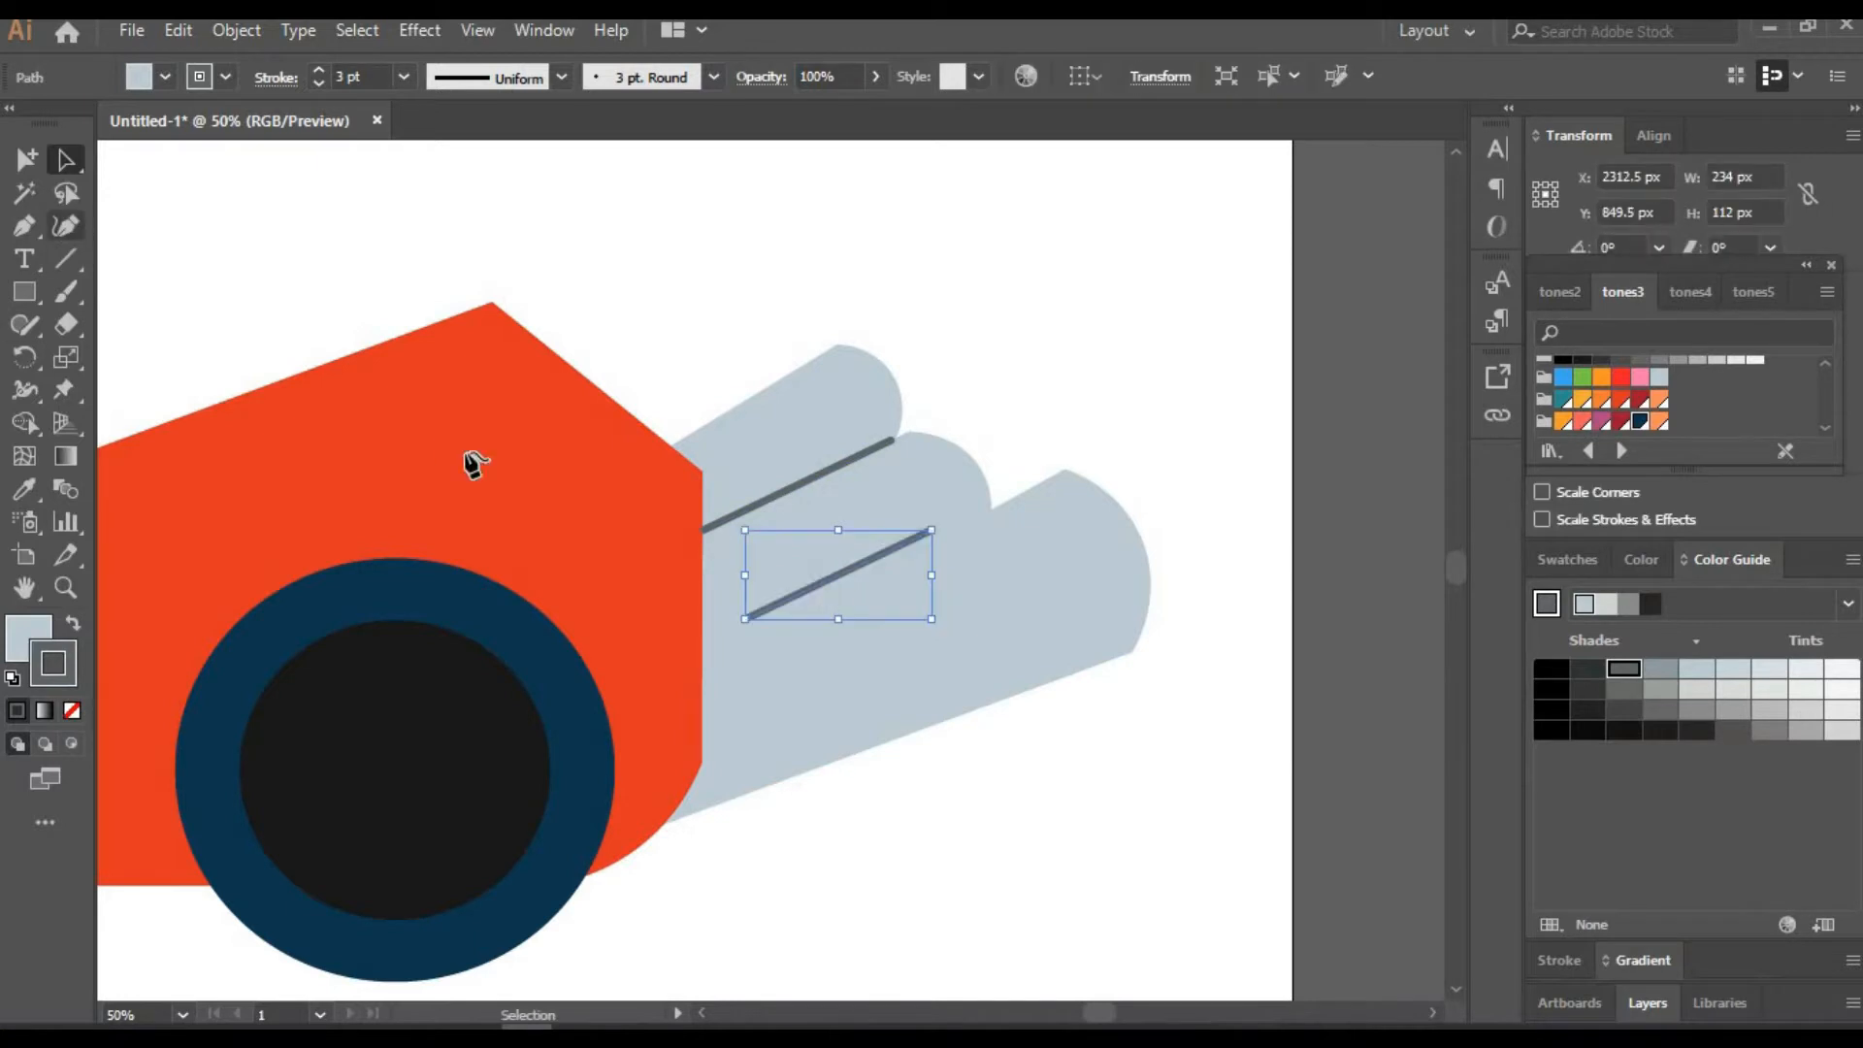
drag(980, 521, 980, 520)
drag(745, 619, 710, 640)
drag(987, 514, 990, 511)
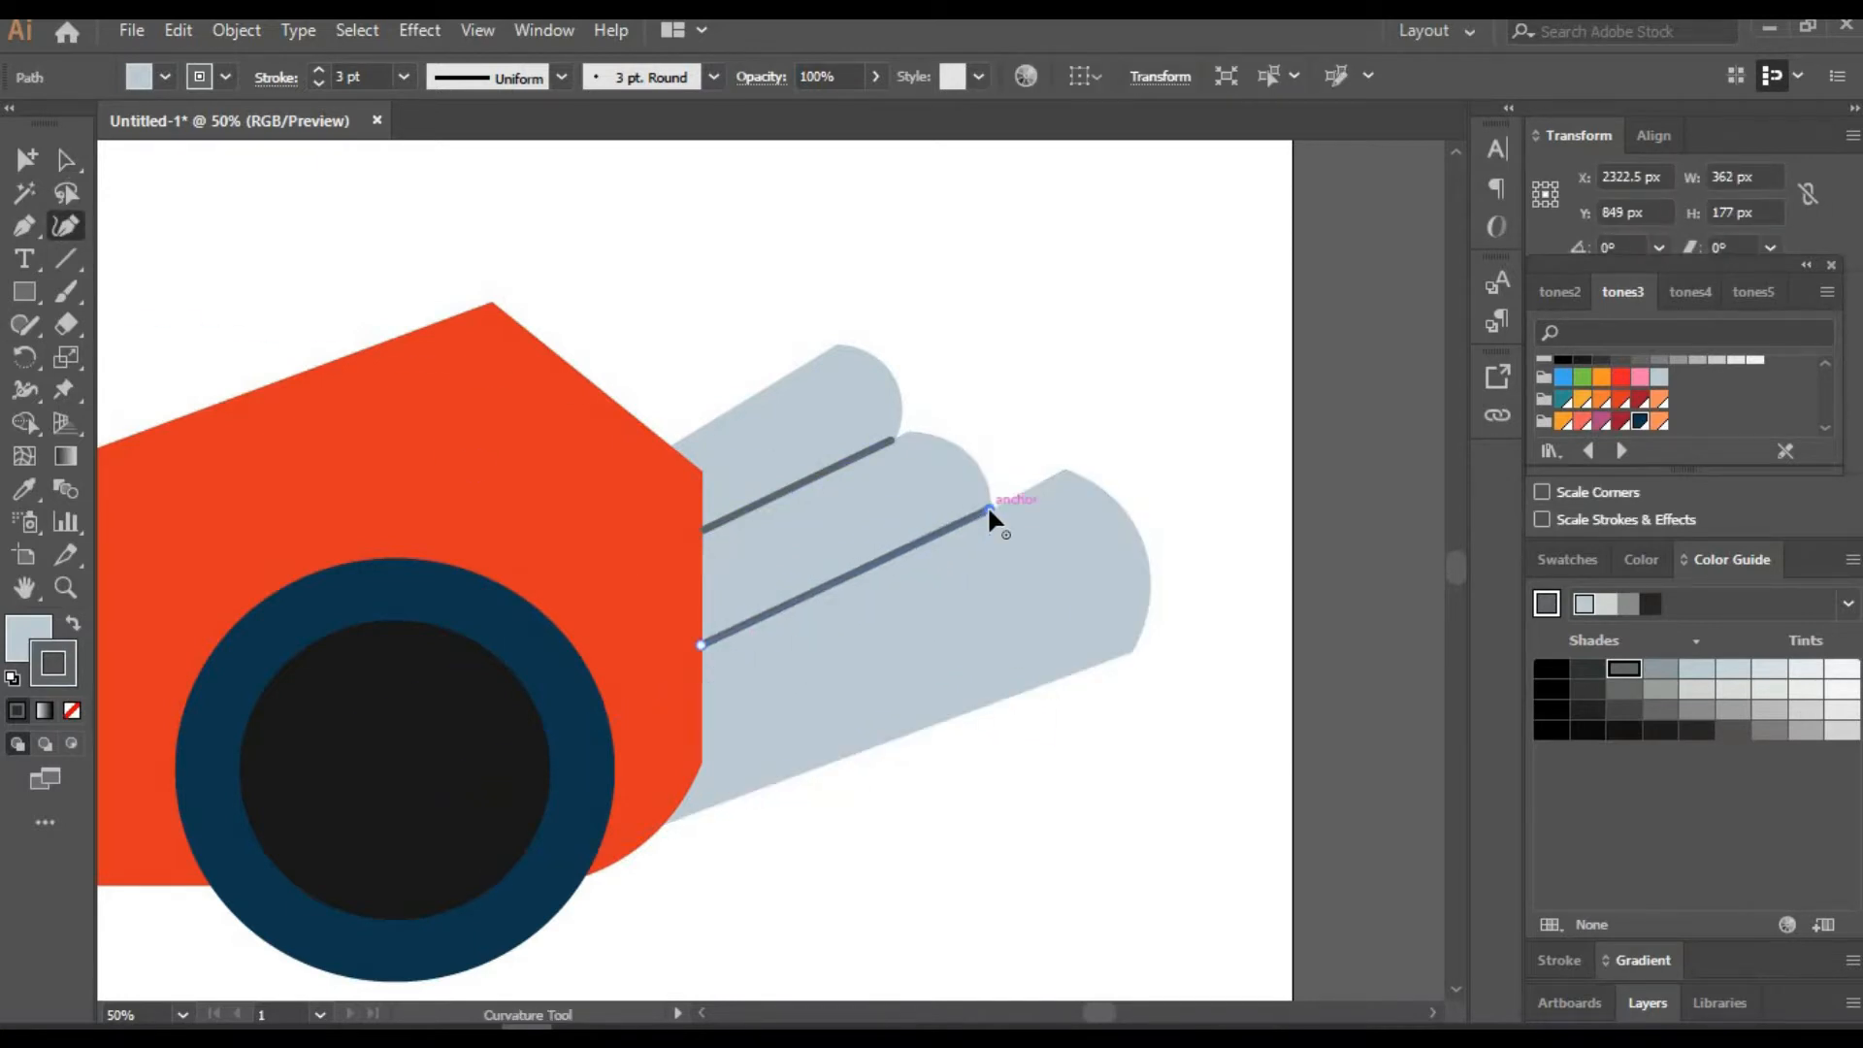
key(v)
click(326, 204)
Draw an ellipse near the upper exhaust pipe and fill it with the dark grey shade, without a stroke
key(h)
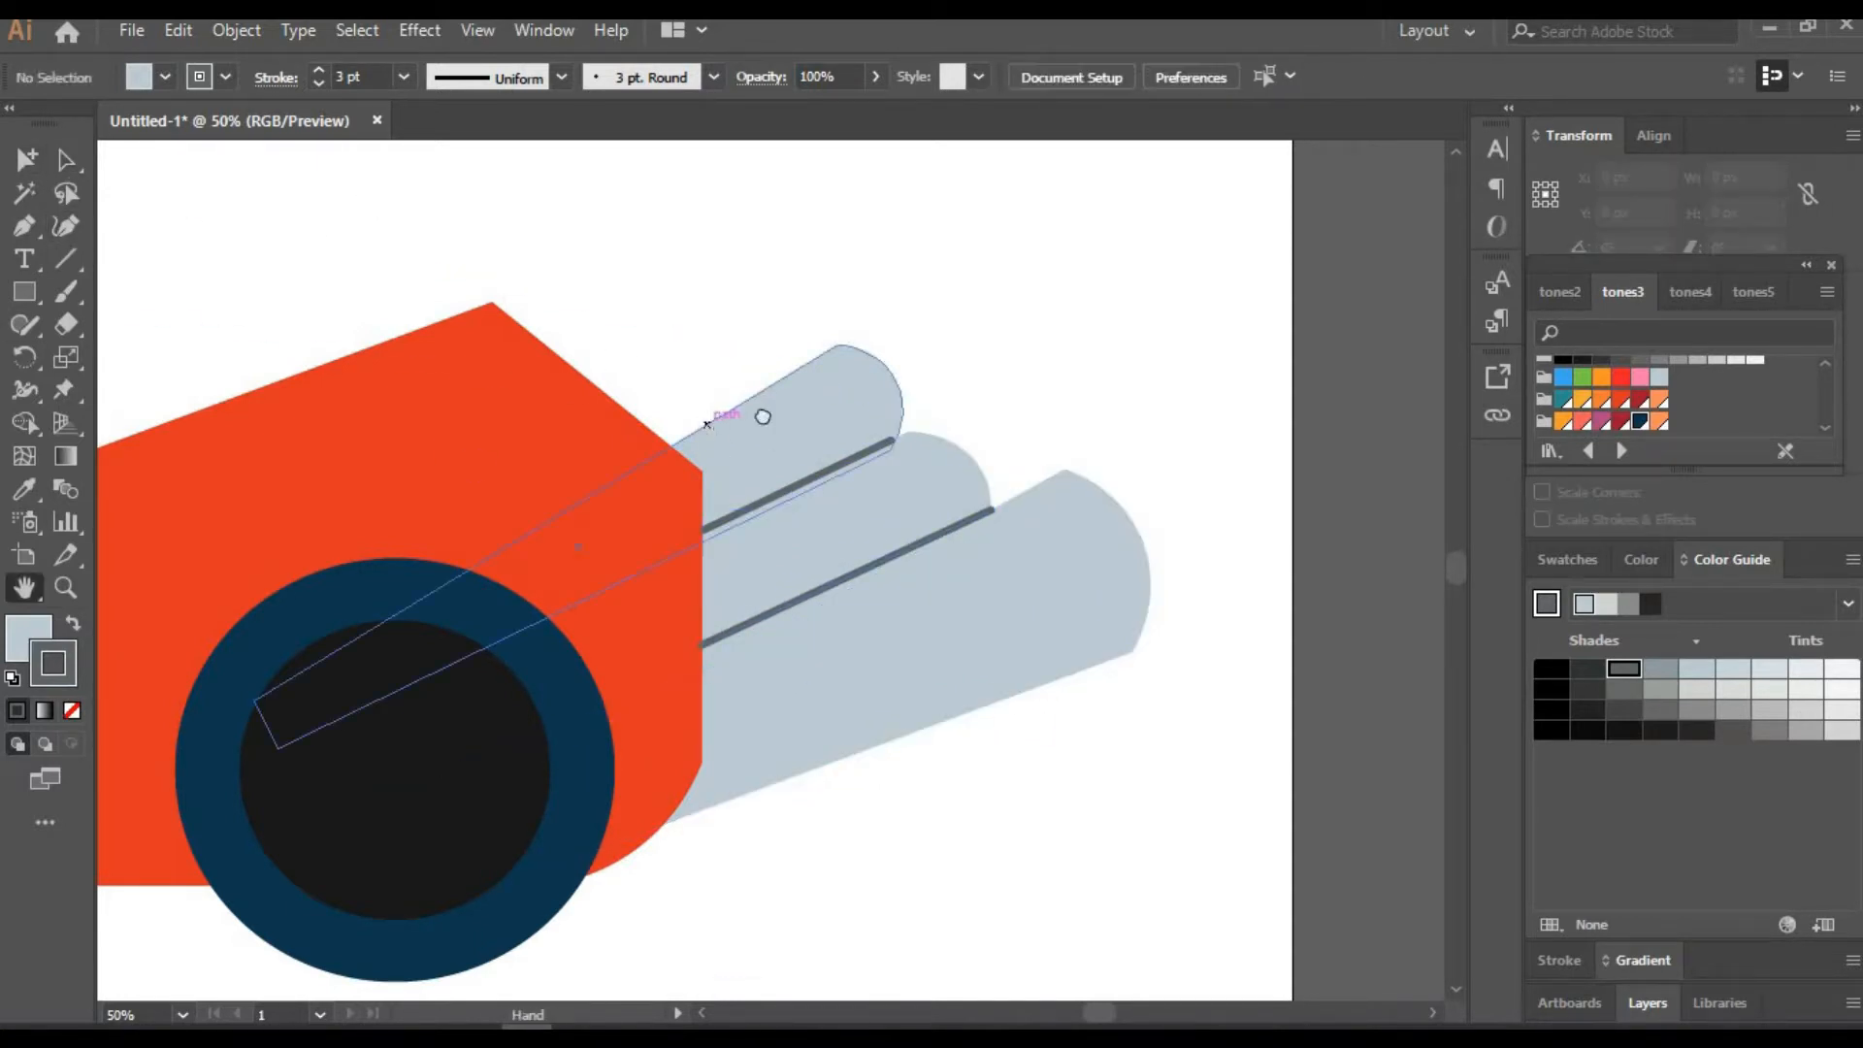
drag(693, 431, 761, 415)
double_click(134, 1014)
text(150)
key(Return)
drag(1079, 423, 655, 909)
key(l)
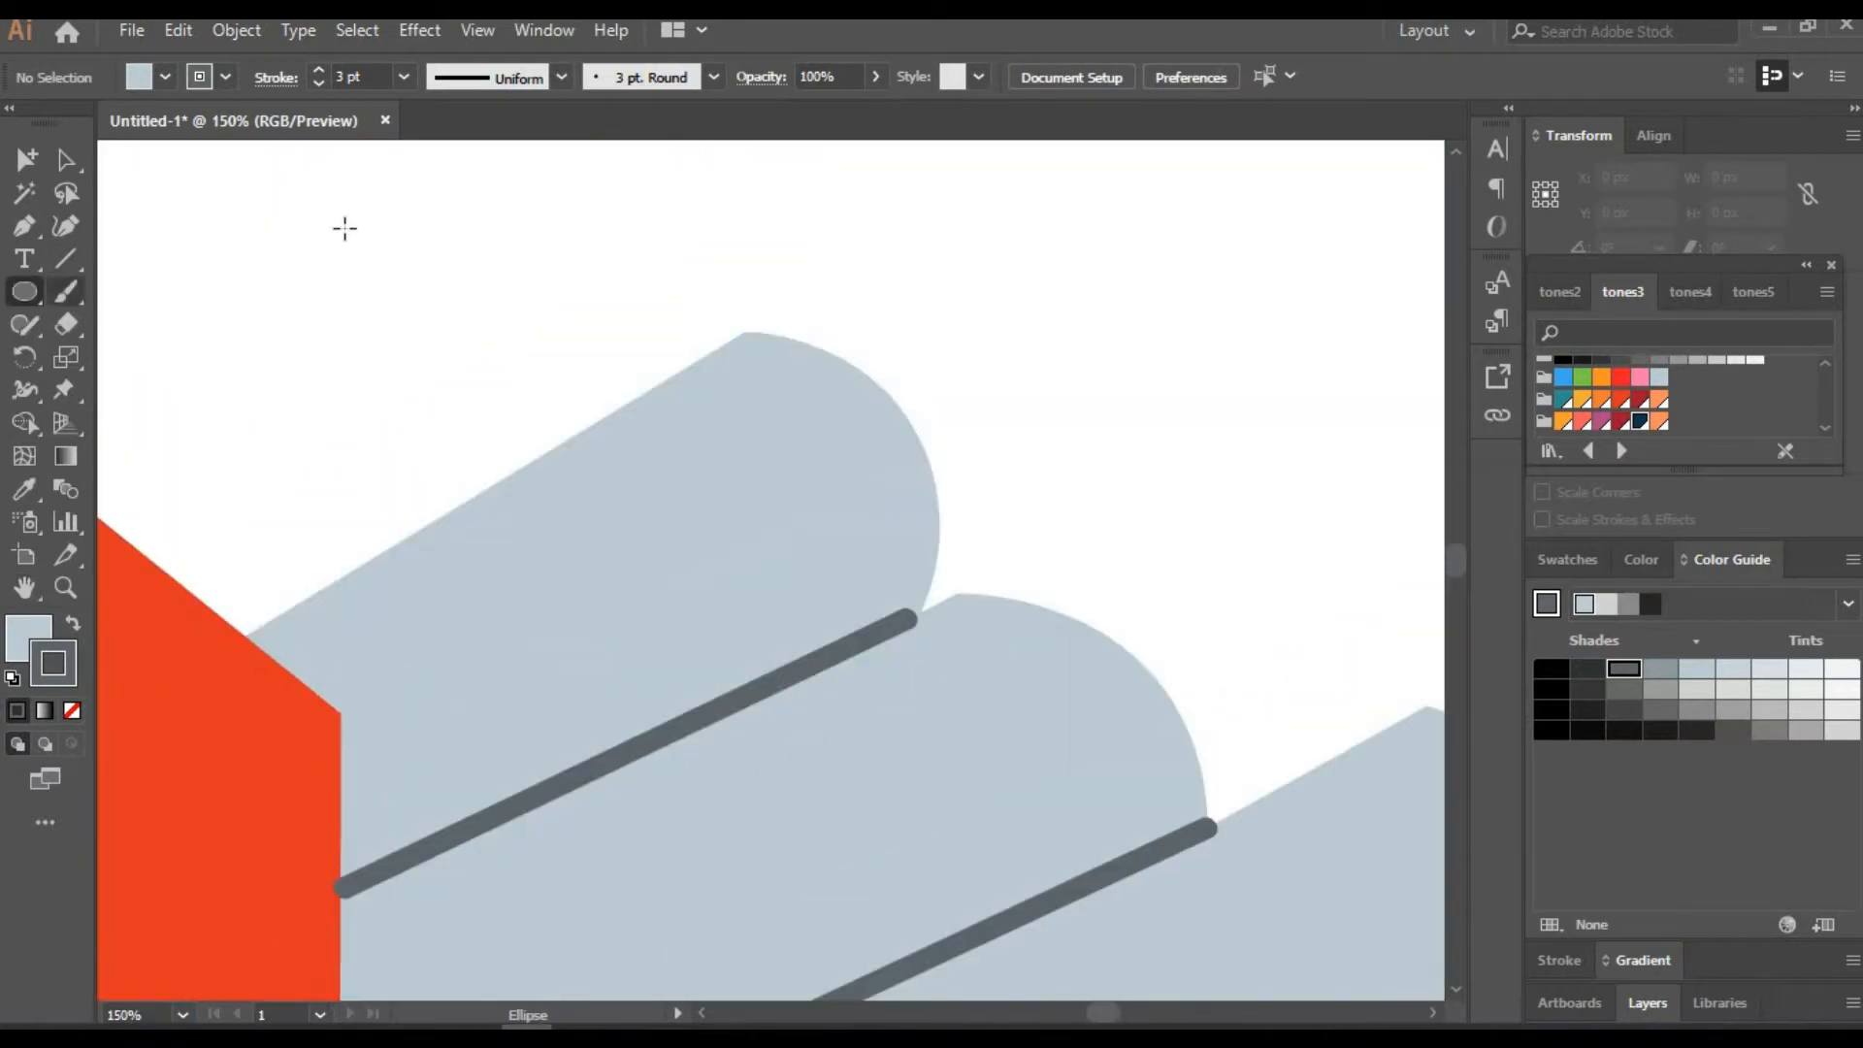
mouse_move(237, 282)
mouse_down()
mouse_move(442, 358)
mouse_move(380, 353)
mouse_move(883, 507)
mouse_up()
key(slash)
click(1623, 668)
Resize and tilt the dark grey ellipse and place it at the upper pipe's outer end as its opening
click(66, 160)
mouse_move(928, 539)
mouse_down()
mouse_move(900, 574)
mouse_move(910, 547)
mouse_up()
drag(834, 497, 836, 490)
drag(836, 489, 827, 480)
click(1006, 434)
key(h)
drag(1005, 435, 809, 281)
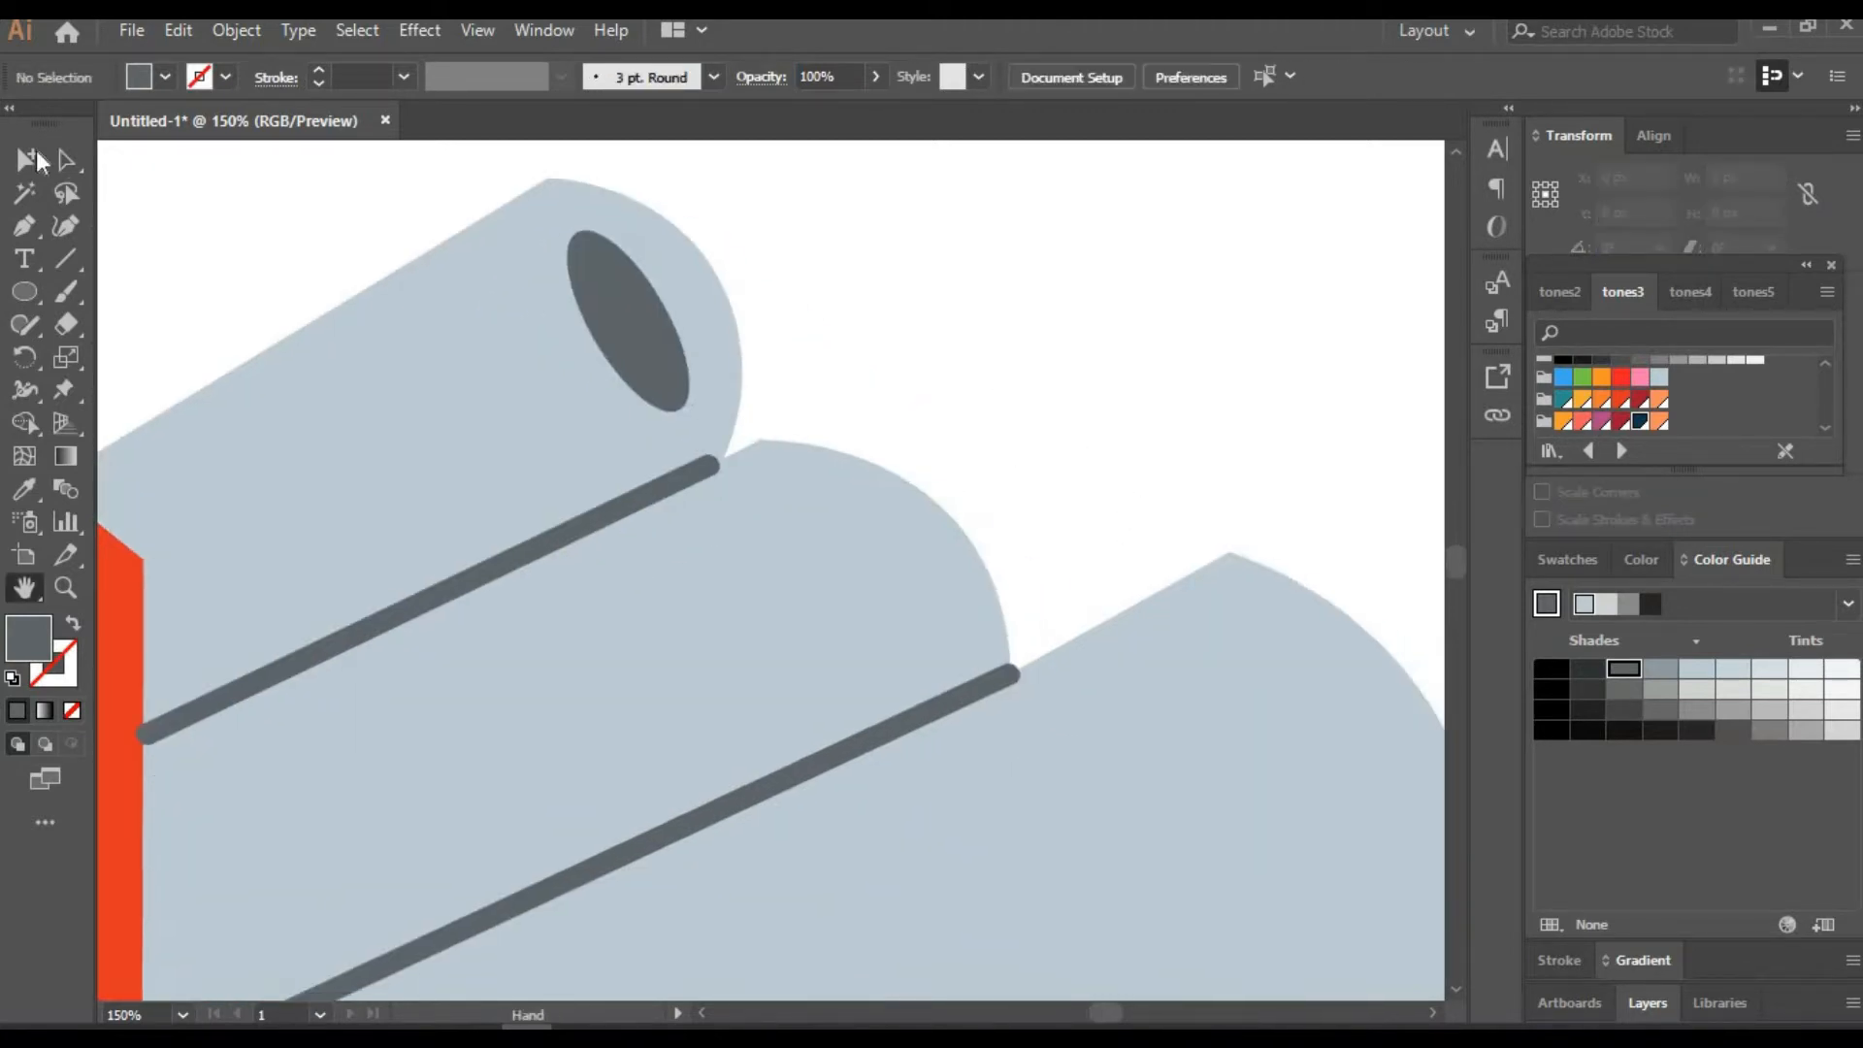
Duplicate the dark grey ellipse onto the middle exhaust pipe's outer end and enlarge it slightly to fit
drag(839, 606, 922, 652)
drag(856, 621, 901, 638)
click(858, 422)
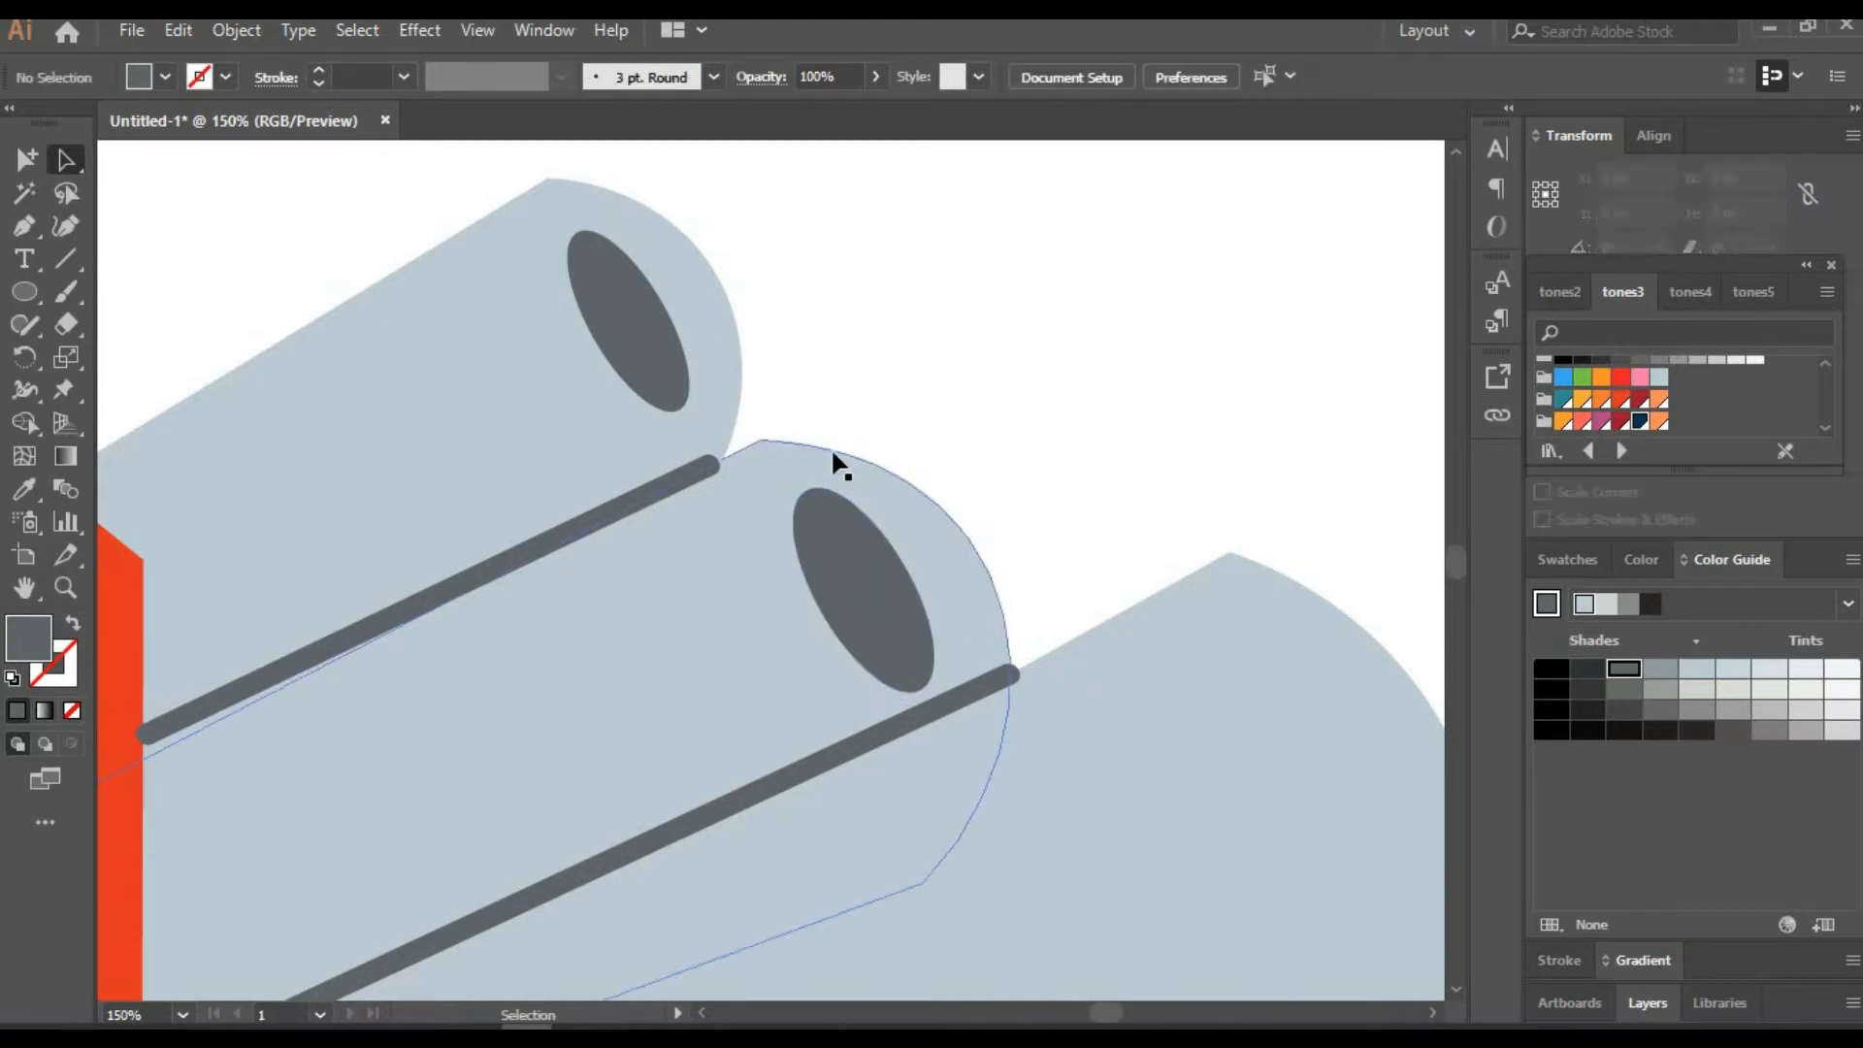
Adjust the middle pipe's rounded end with the Curvature tool and shift its dark grey opening slightly upward
click(827, 459)
key(shift+grave)
key(ctrl+z)
drag(757, 439, 751, 434)
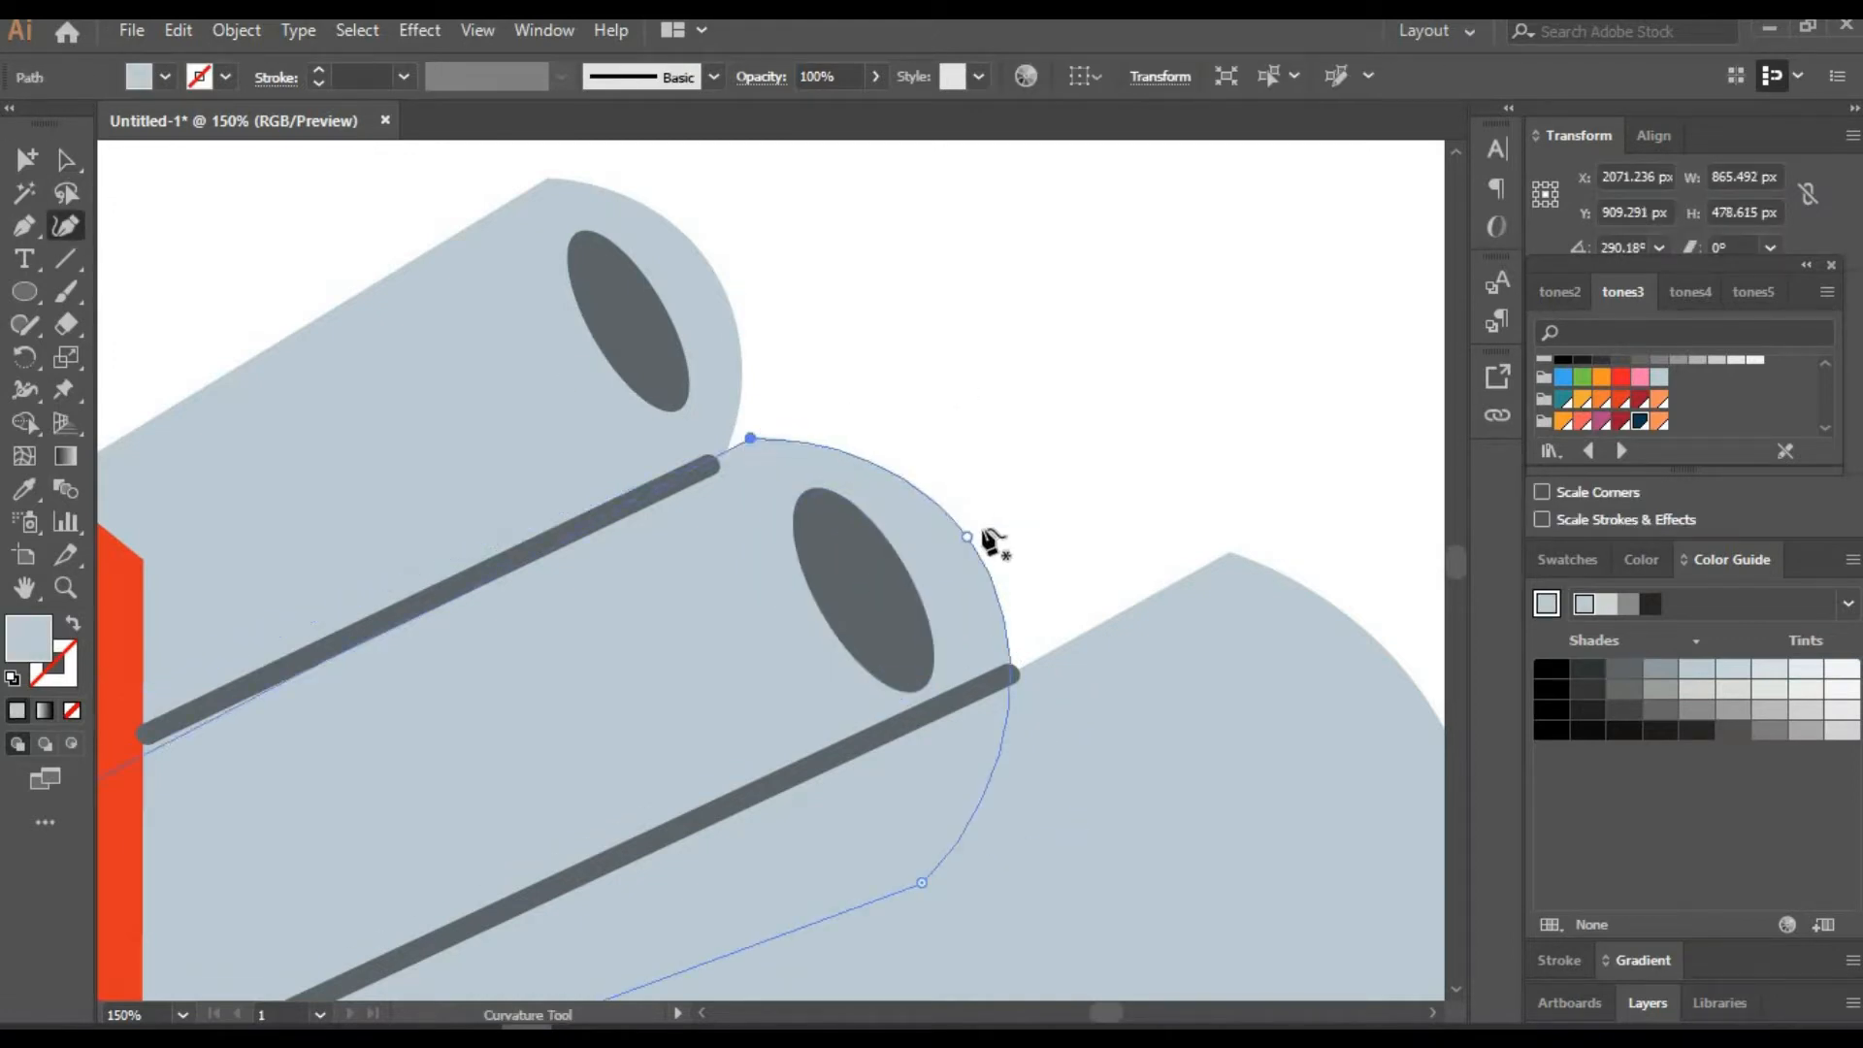
drag(968, 537, 968, 522)
click(60, 160)
drag(860, 626, 862, 614)
click(1039, 425)
Duplicate the middle pipe's opening onto the lower pipe's outer end, then enlarge and tilt it to match
key(space)
drag(1039, 428, 848, 211)
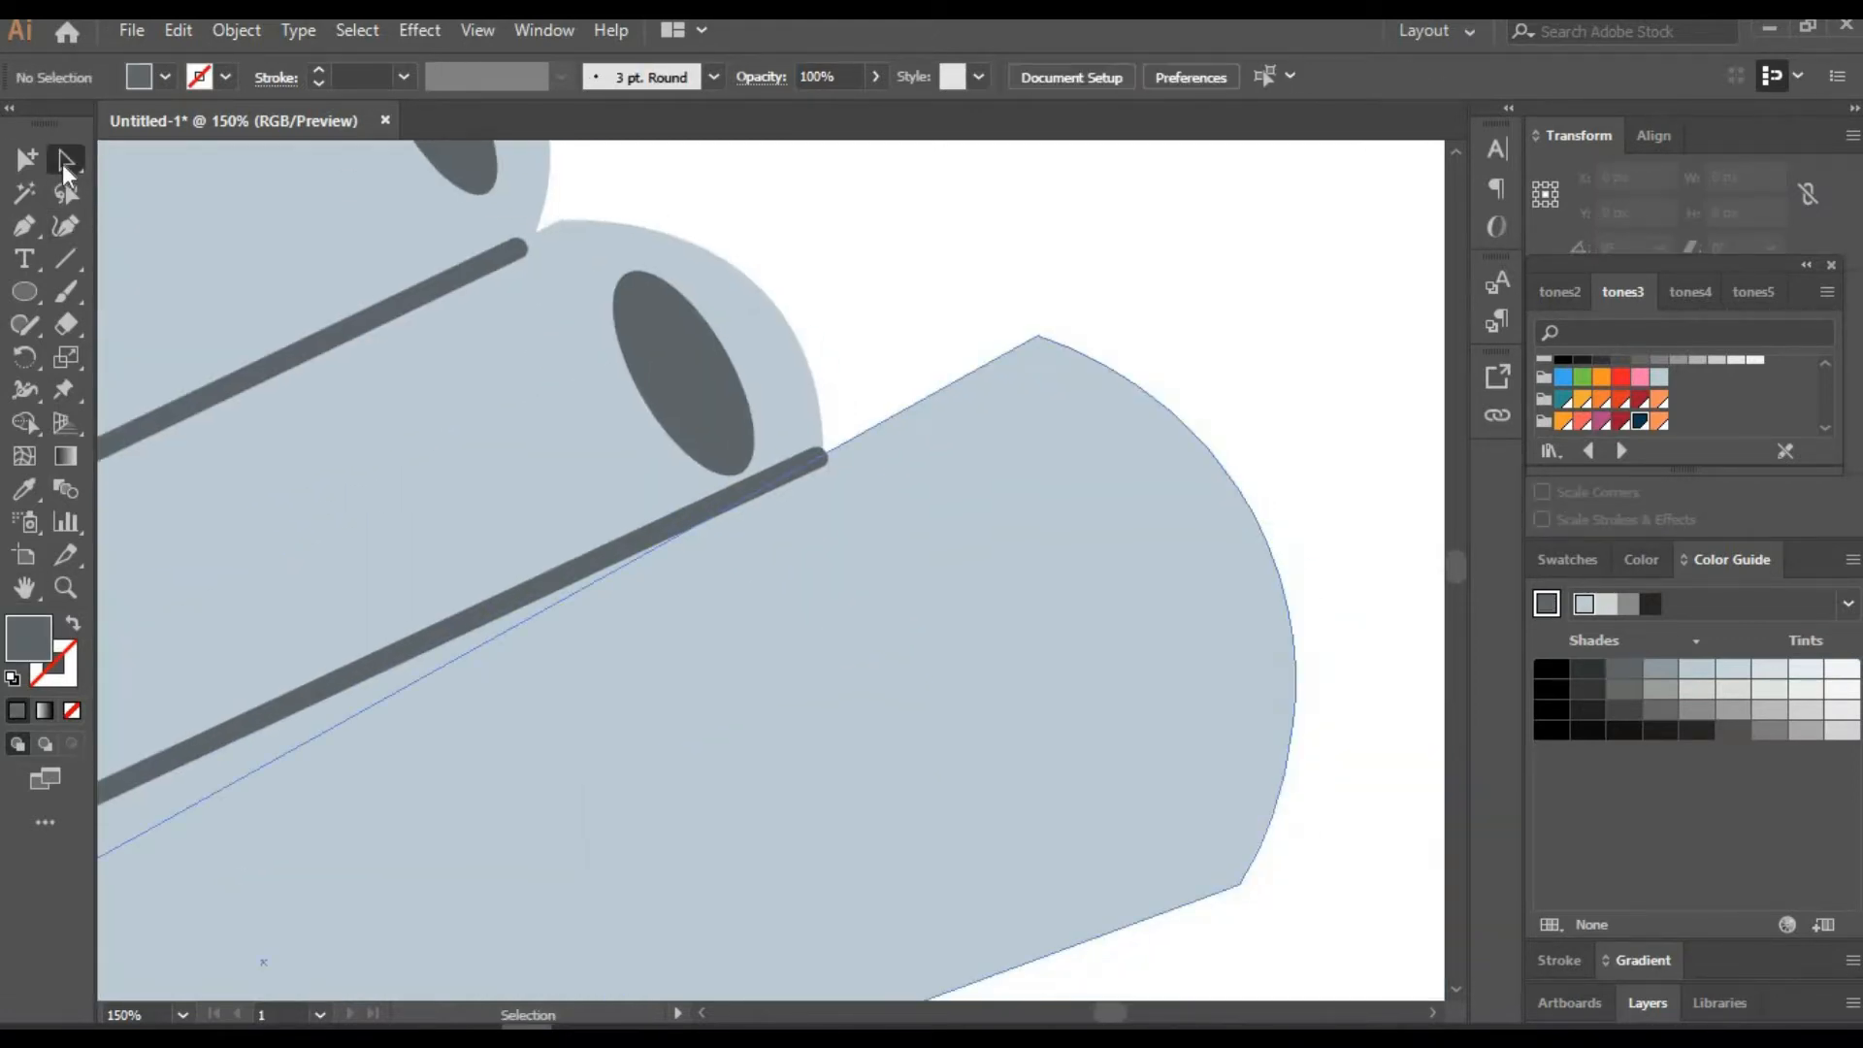
click(62, 163)
click(678, 390)
drag(680, 390, 1106, 596)
drag(1155, 680, 1238, 728)
drag(1095, 580, 1104, 638)
drag(1105, 636, 1115, 630)
click(1261, 922)
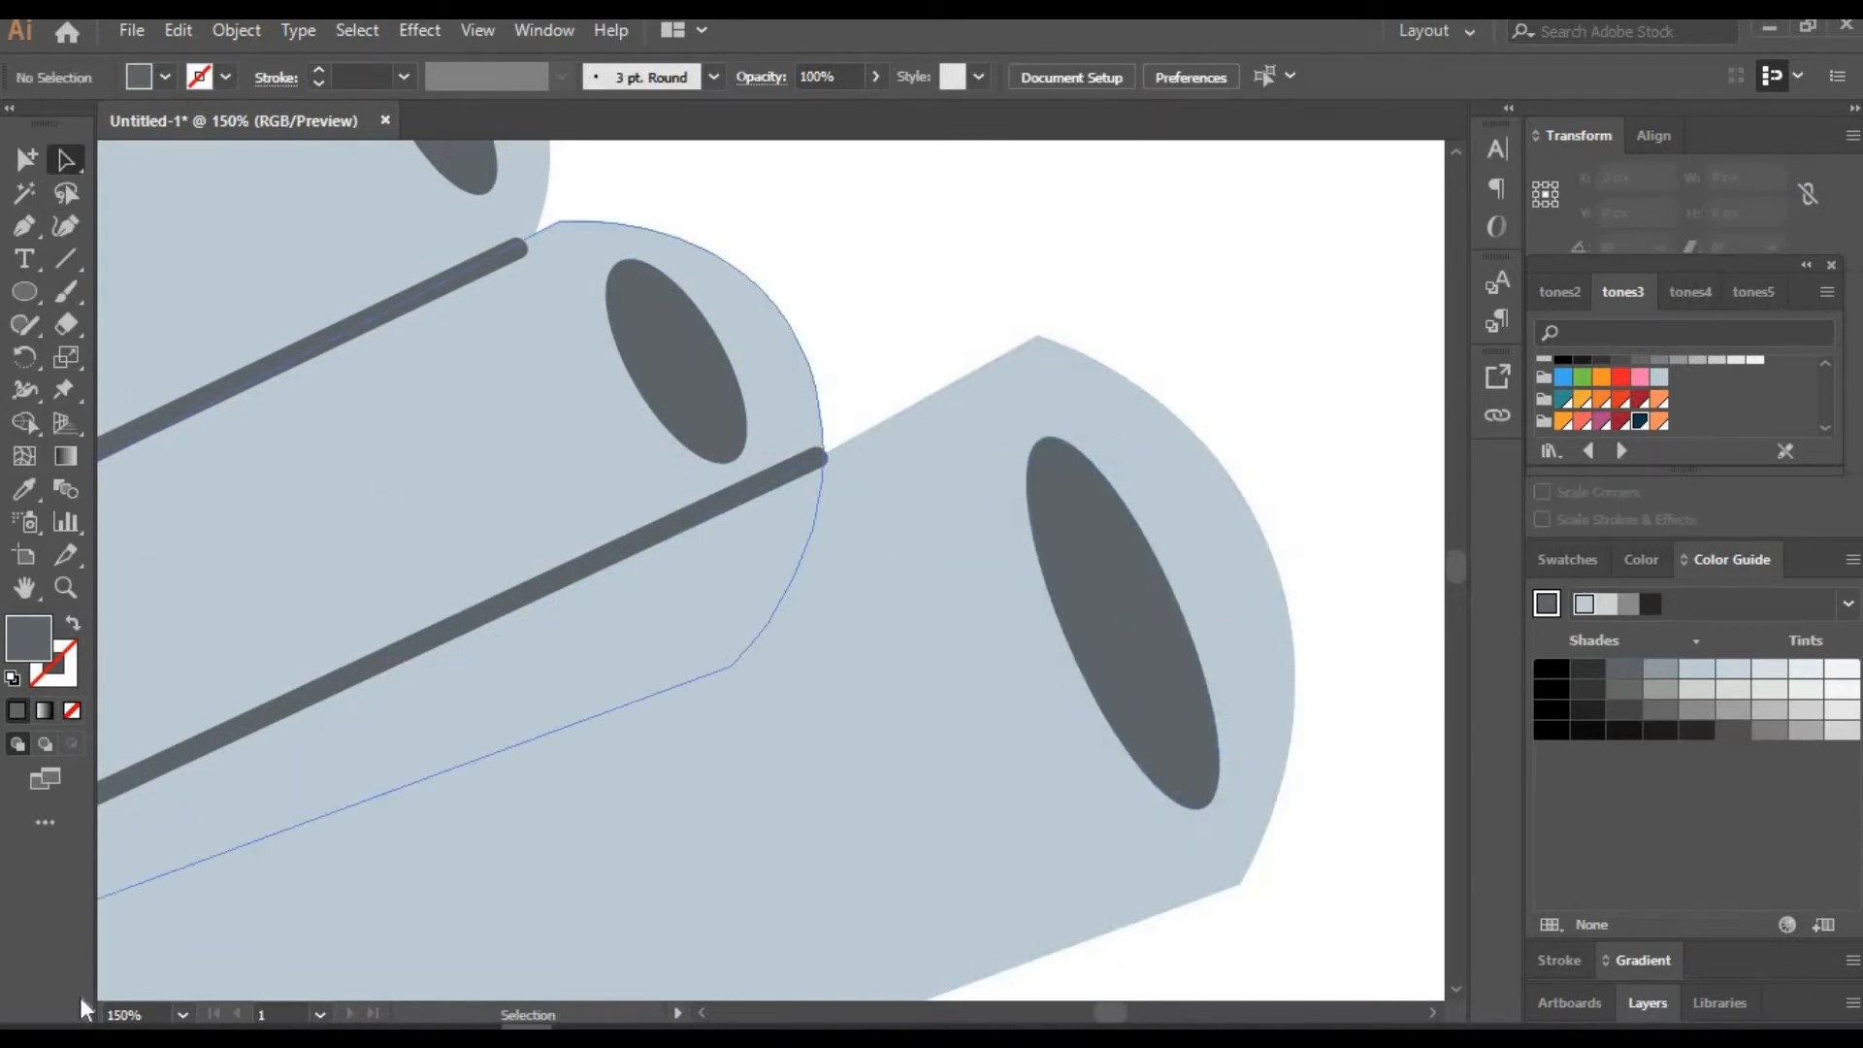
Draw a rectangle on the lower exhaust pipe, rotate it to 21° and centre it along the pipe
text(25)
key(Return)
key(space)
drag(732, 777, 932, 759)
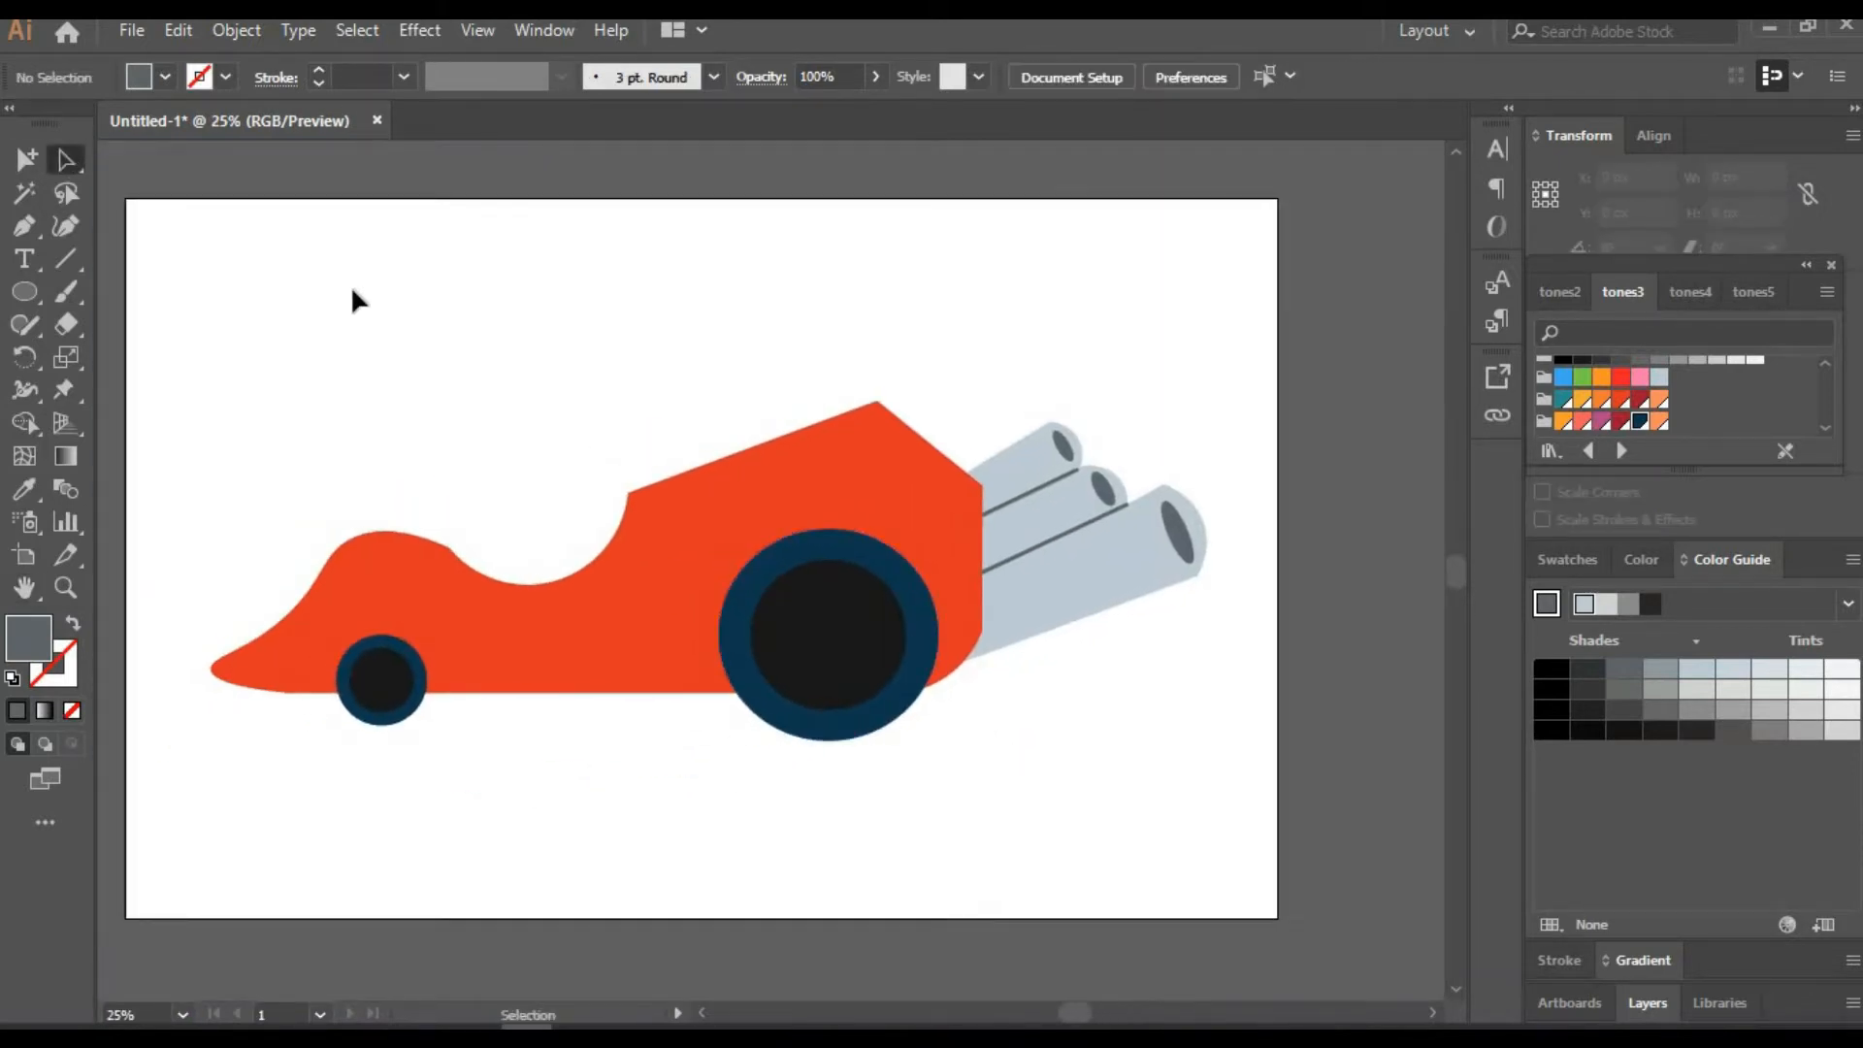
drag(142, 1012, 105, 1012)
text(50)
key(Return)
key(space)
drag(591, 741, 199, 844)
drag(24, 291, 122, 325)
drag(875, 692, 1179, 791)
drag(1189, 684, 1138, 636)
click(66, 160)
drag(1033, 735, 999, 686)
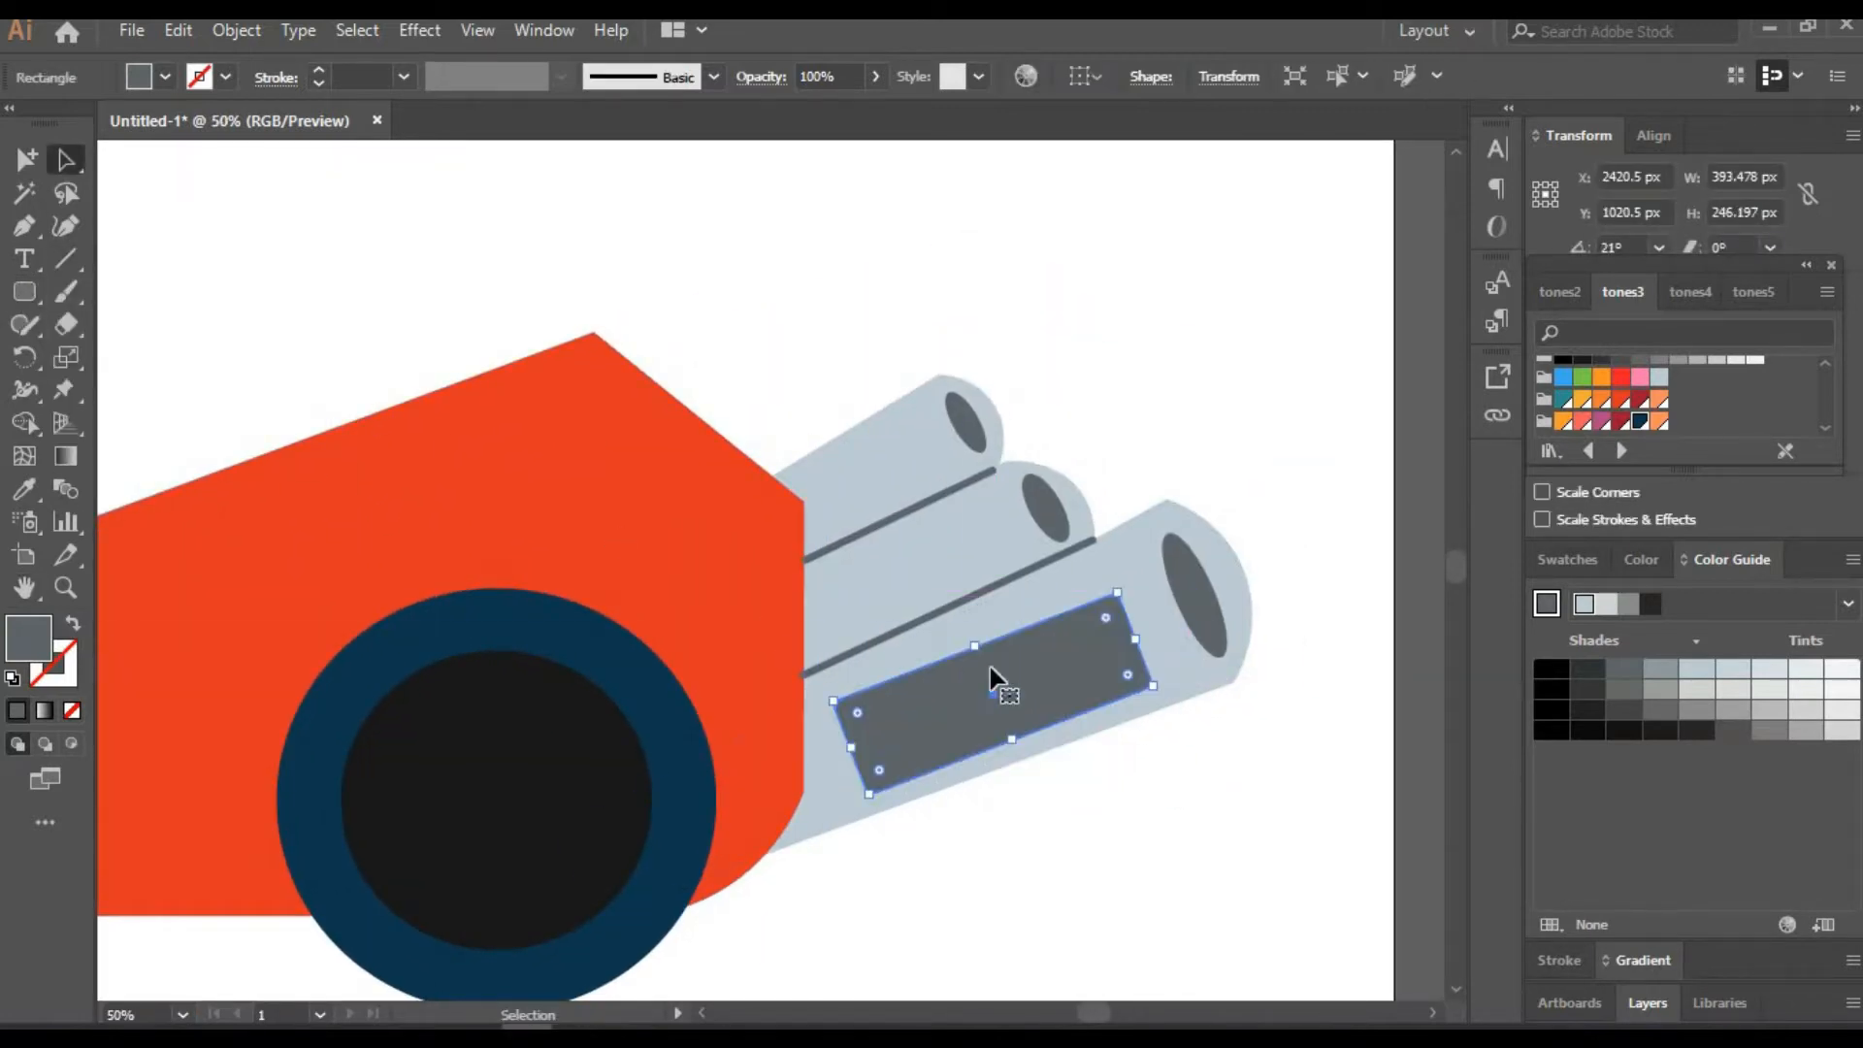
Fill the tilted rectangle with a medium grey-blue shade and set its opacity to 50%
click(1660, 672)
click(1251, 388)
click(993, 693)
double_click(825, 77)
text(50)
key(Return)
click(1112, 398)
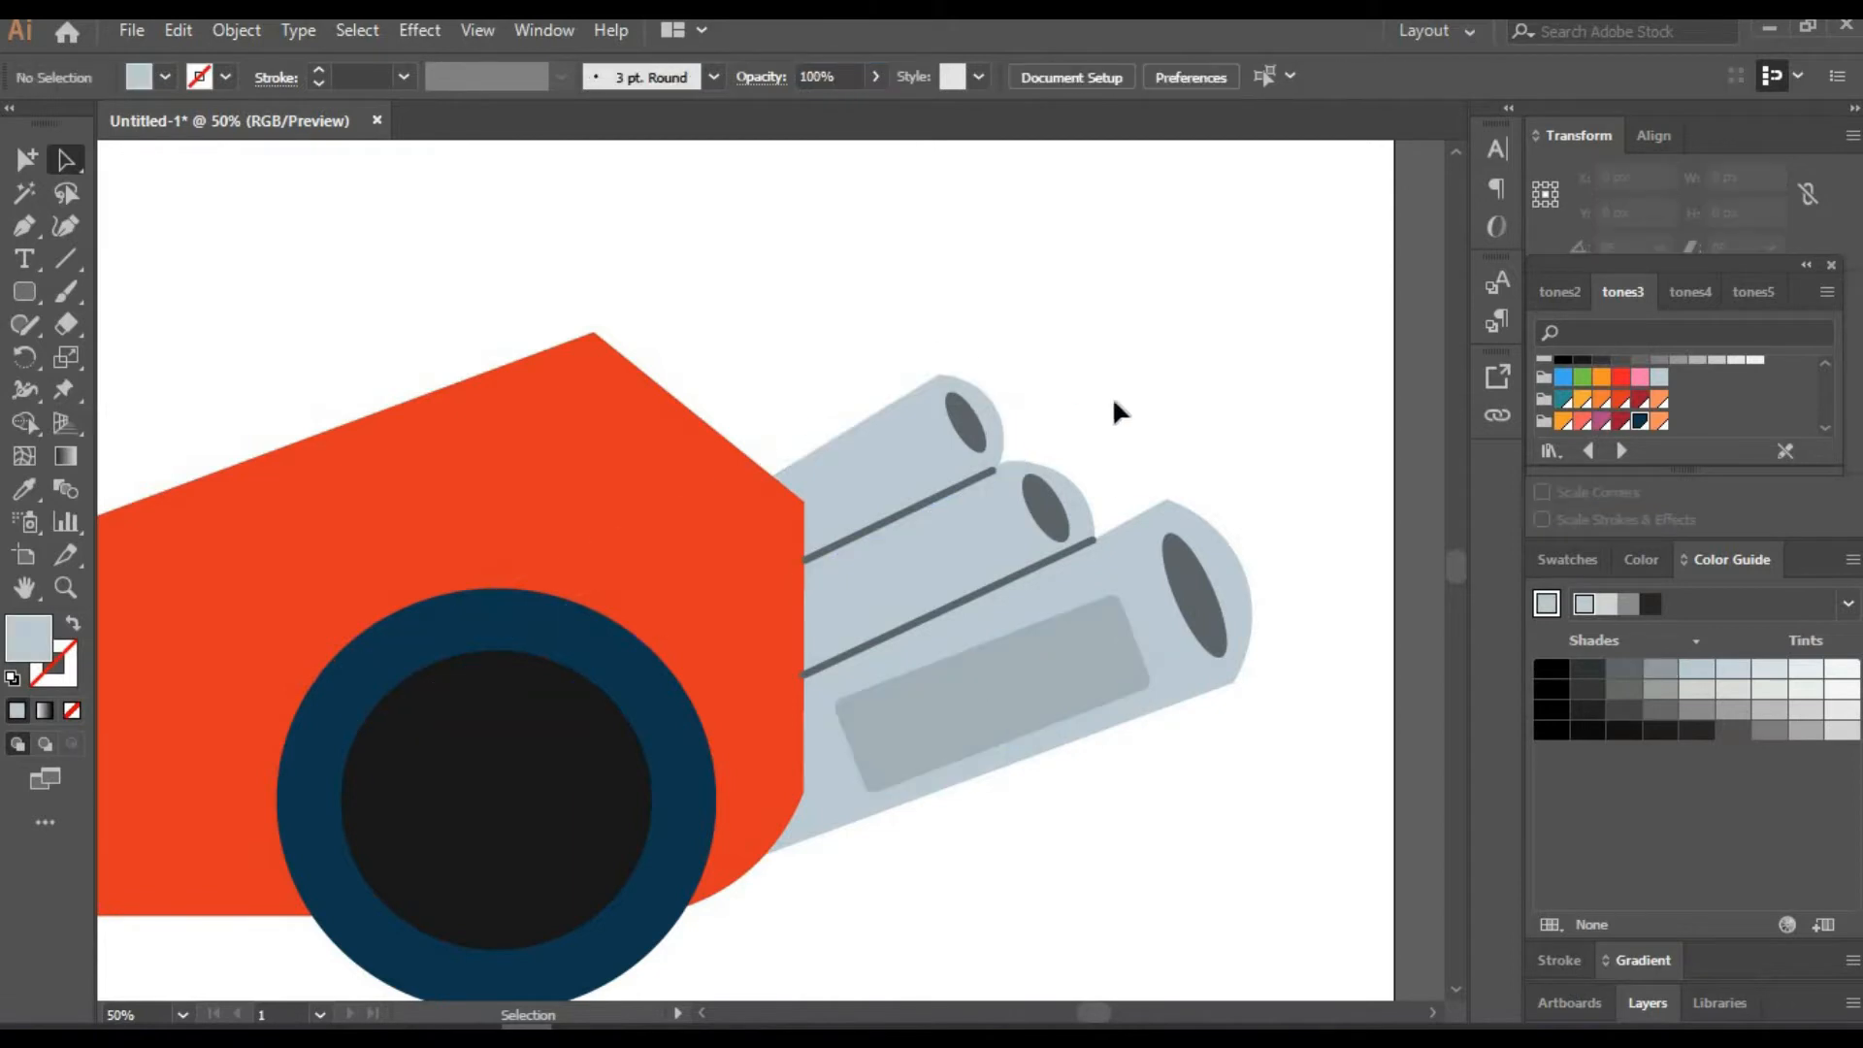
Narrow the rectangle to a thin strip near the lower pipe's bottom edge and round its ends with the Curvature tool
click(1078, 641)
drag(1122, 595, 1142, 656)
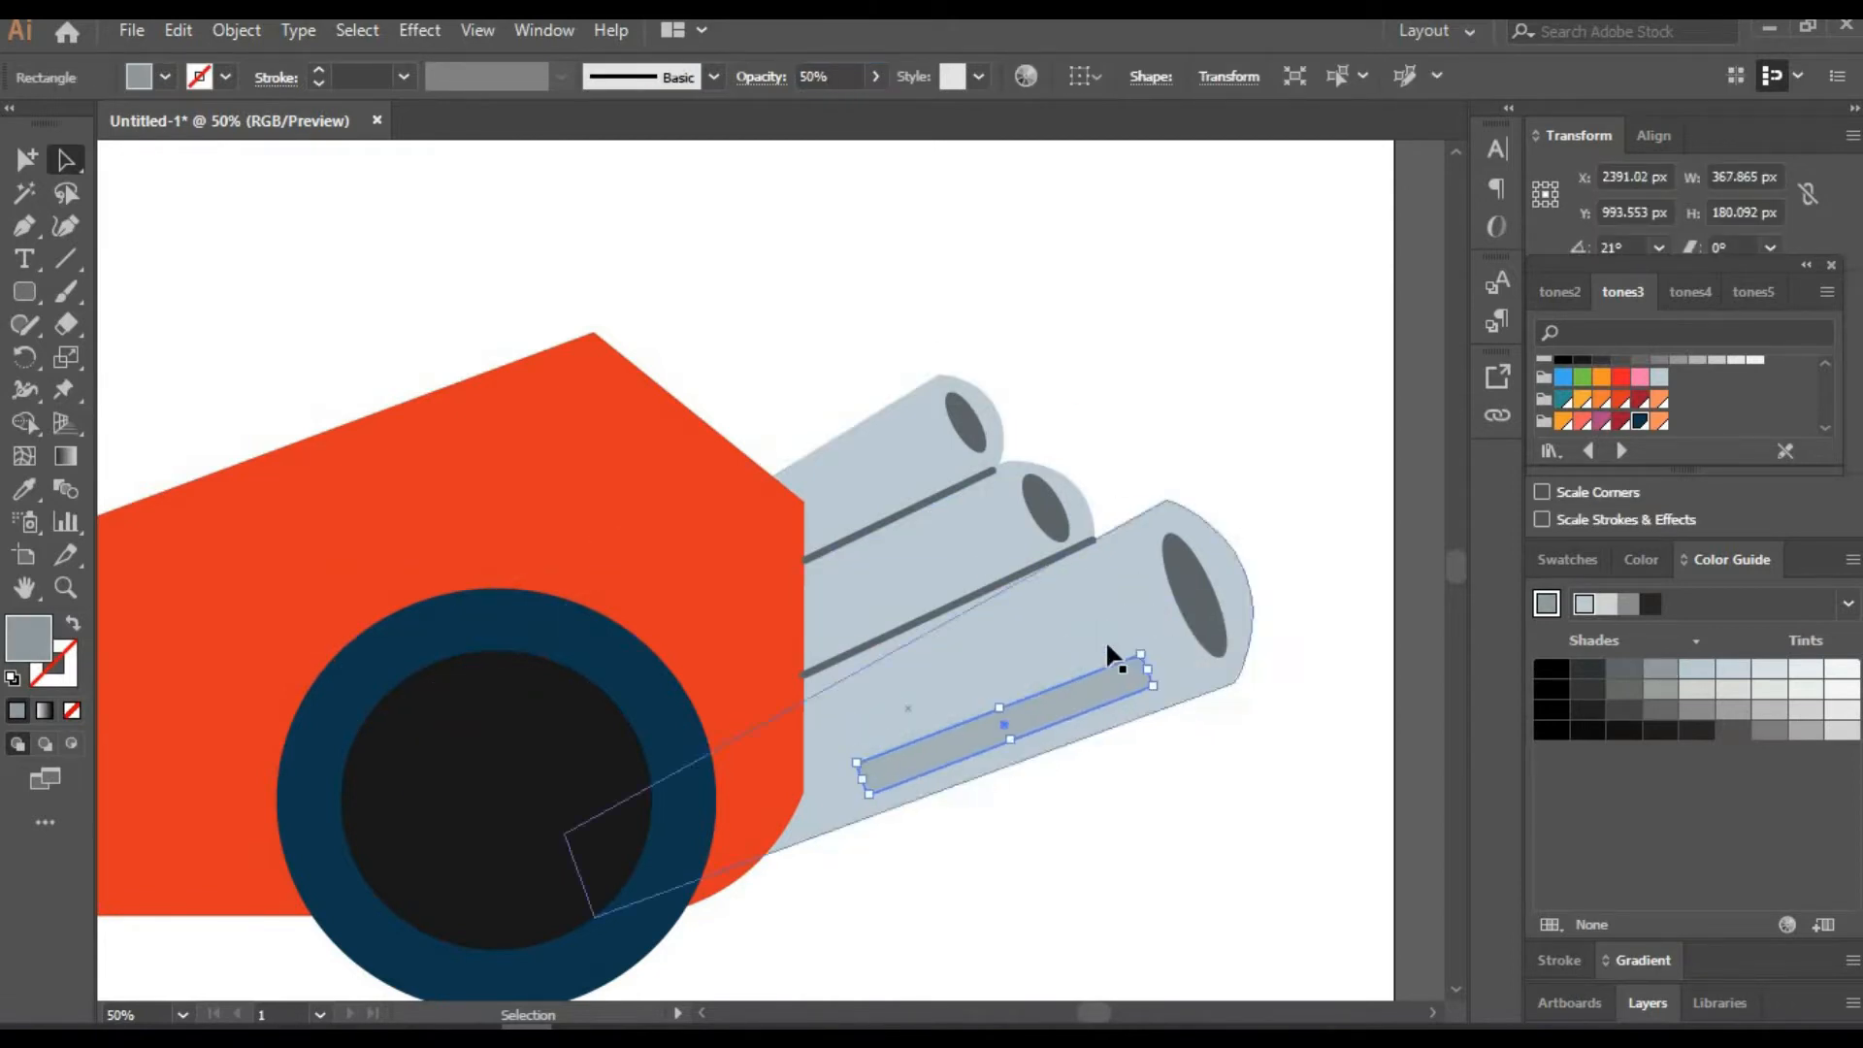
click(66, 226)
click(860, 766)
click(1140, 658)
click(1149, 685)
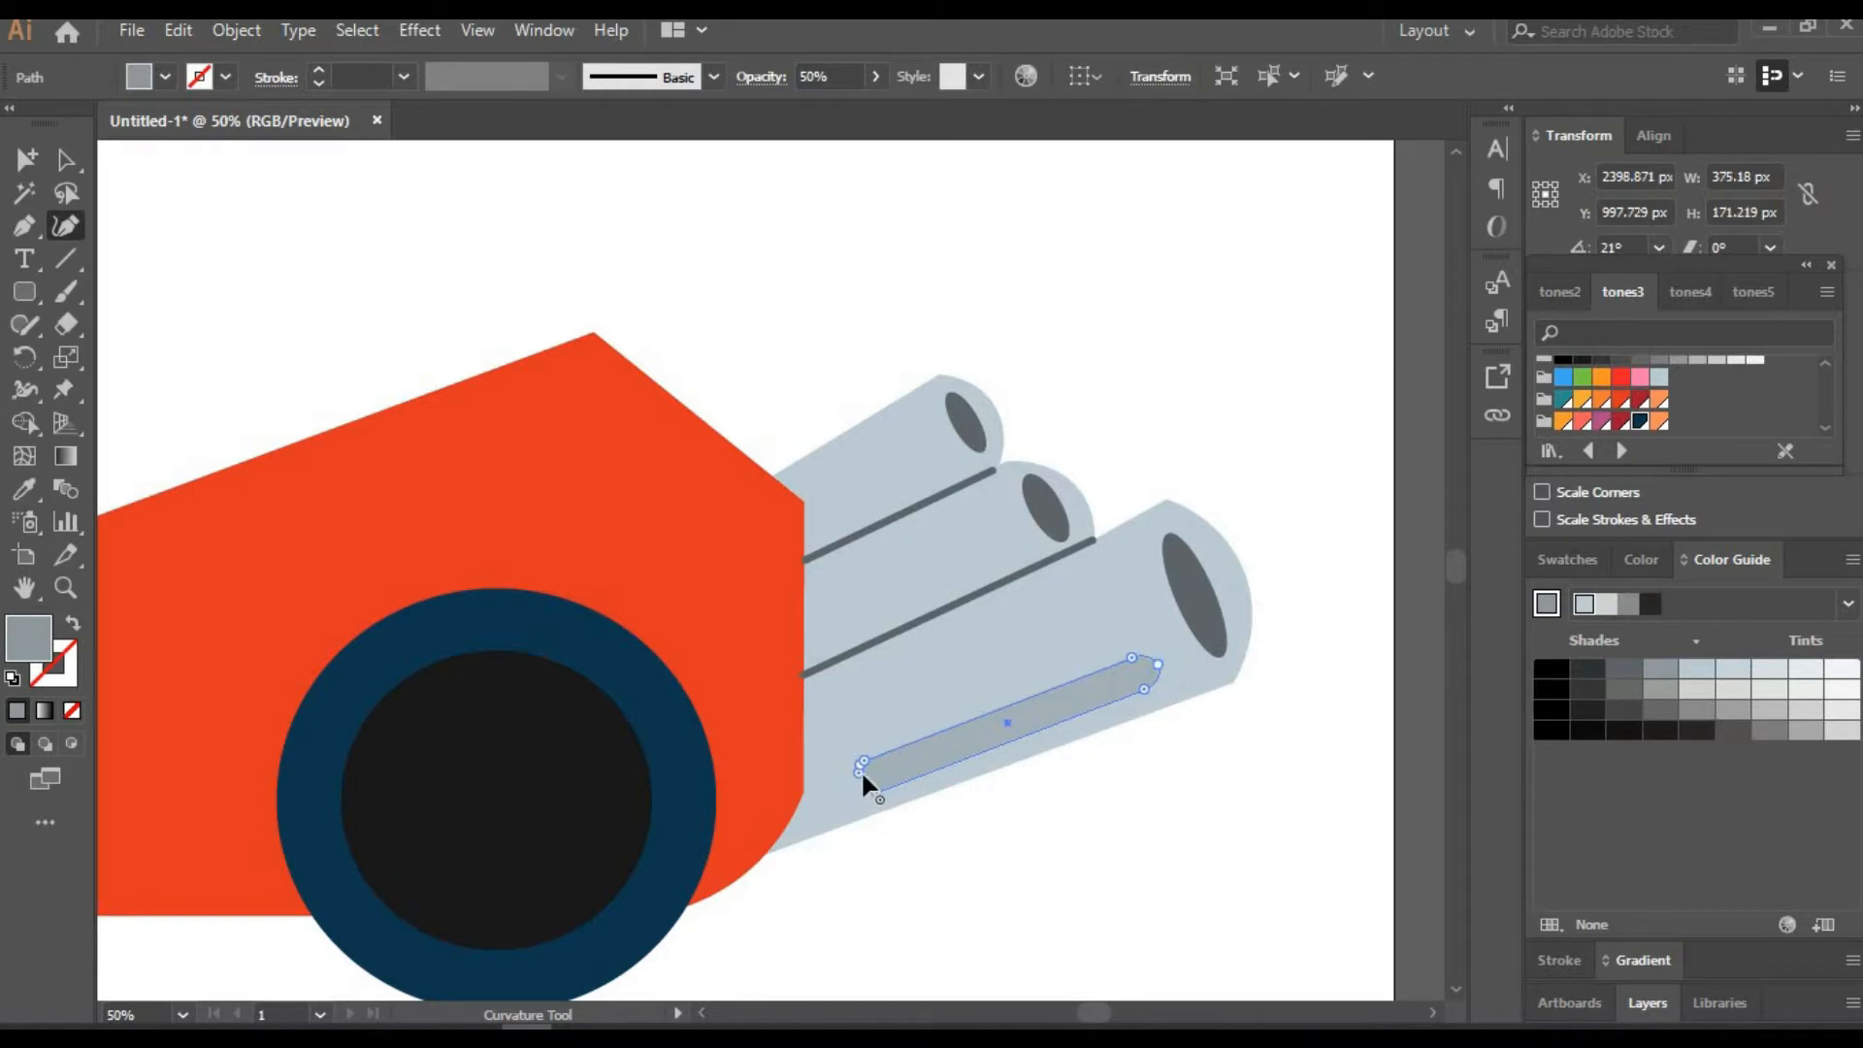
click(66, 163)
click(1077, 396)
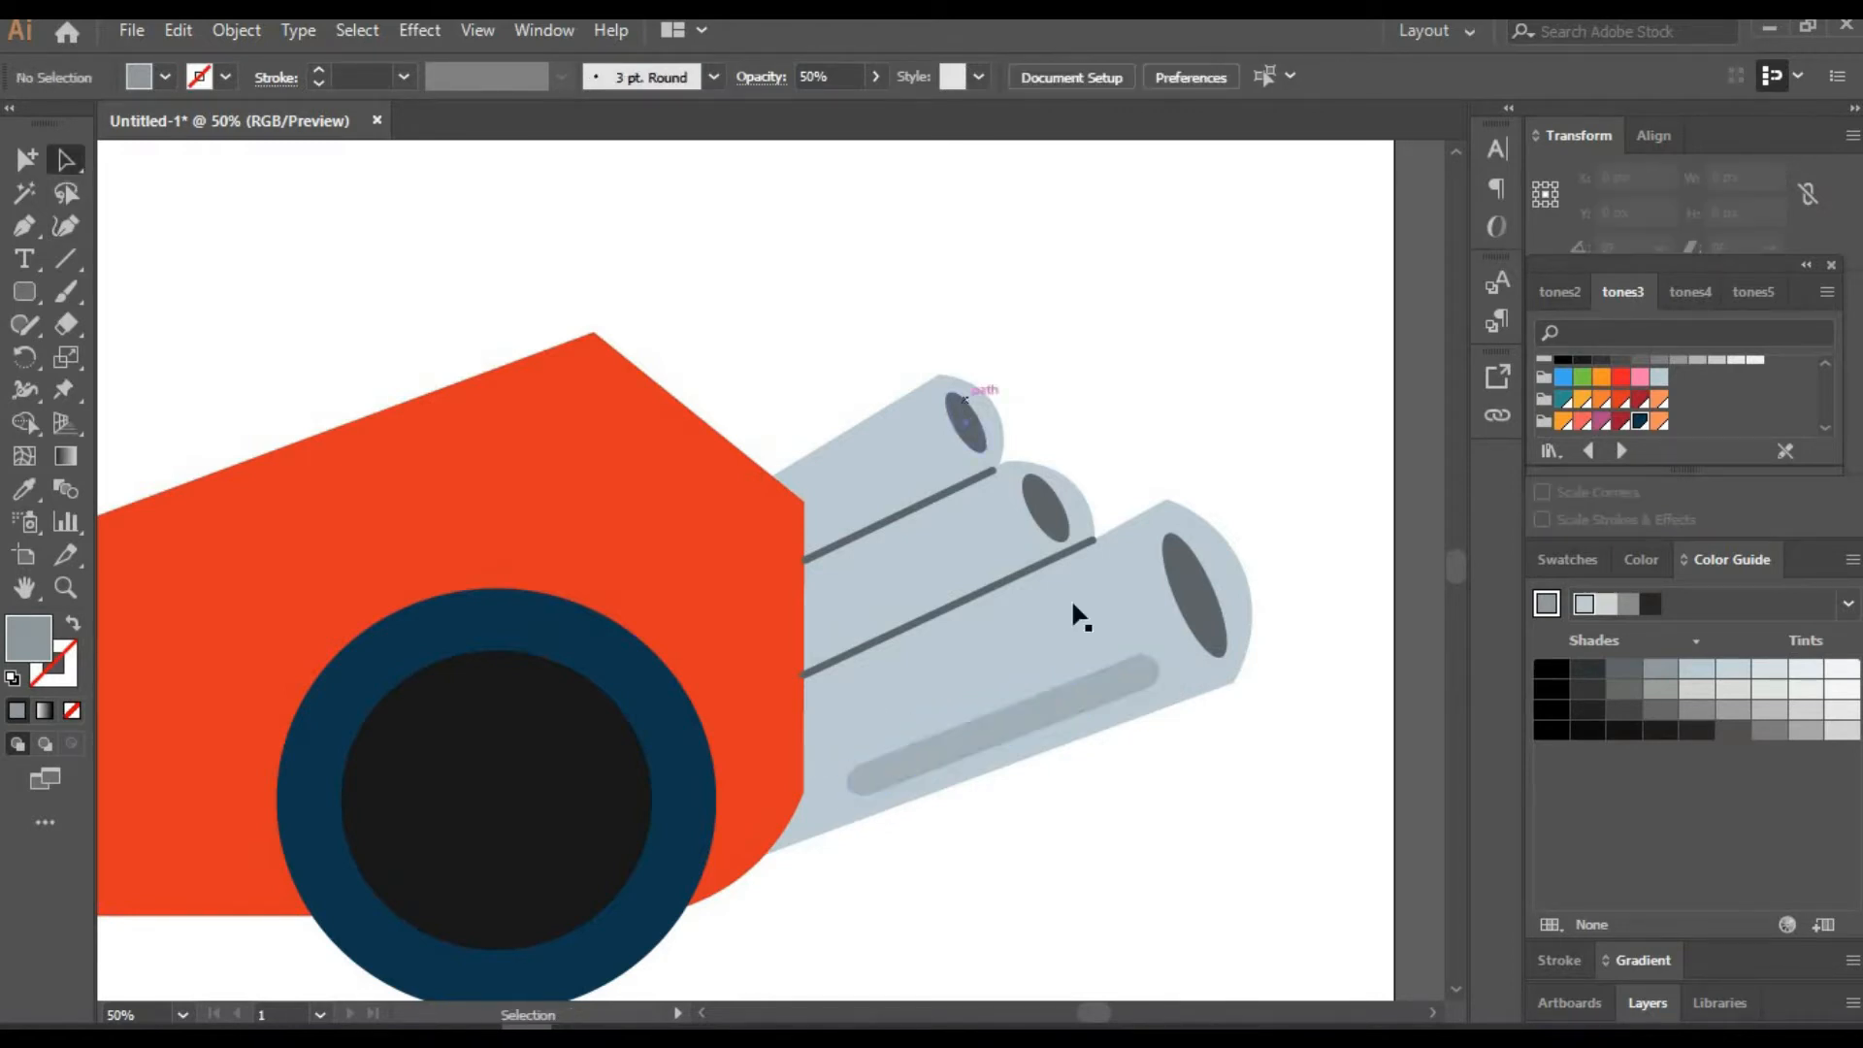
Duplicate the rounded shading strip near the lower pipe's upper edge and shorten the copy
drag(1078, 690, 1042, 613)
drag(1117, 579, 1029, 610)
click(1097, 505)
click(1046, 705)
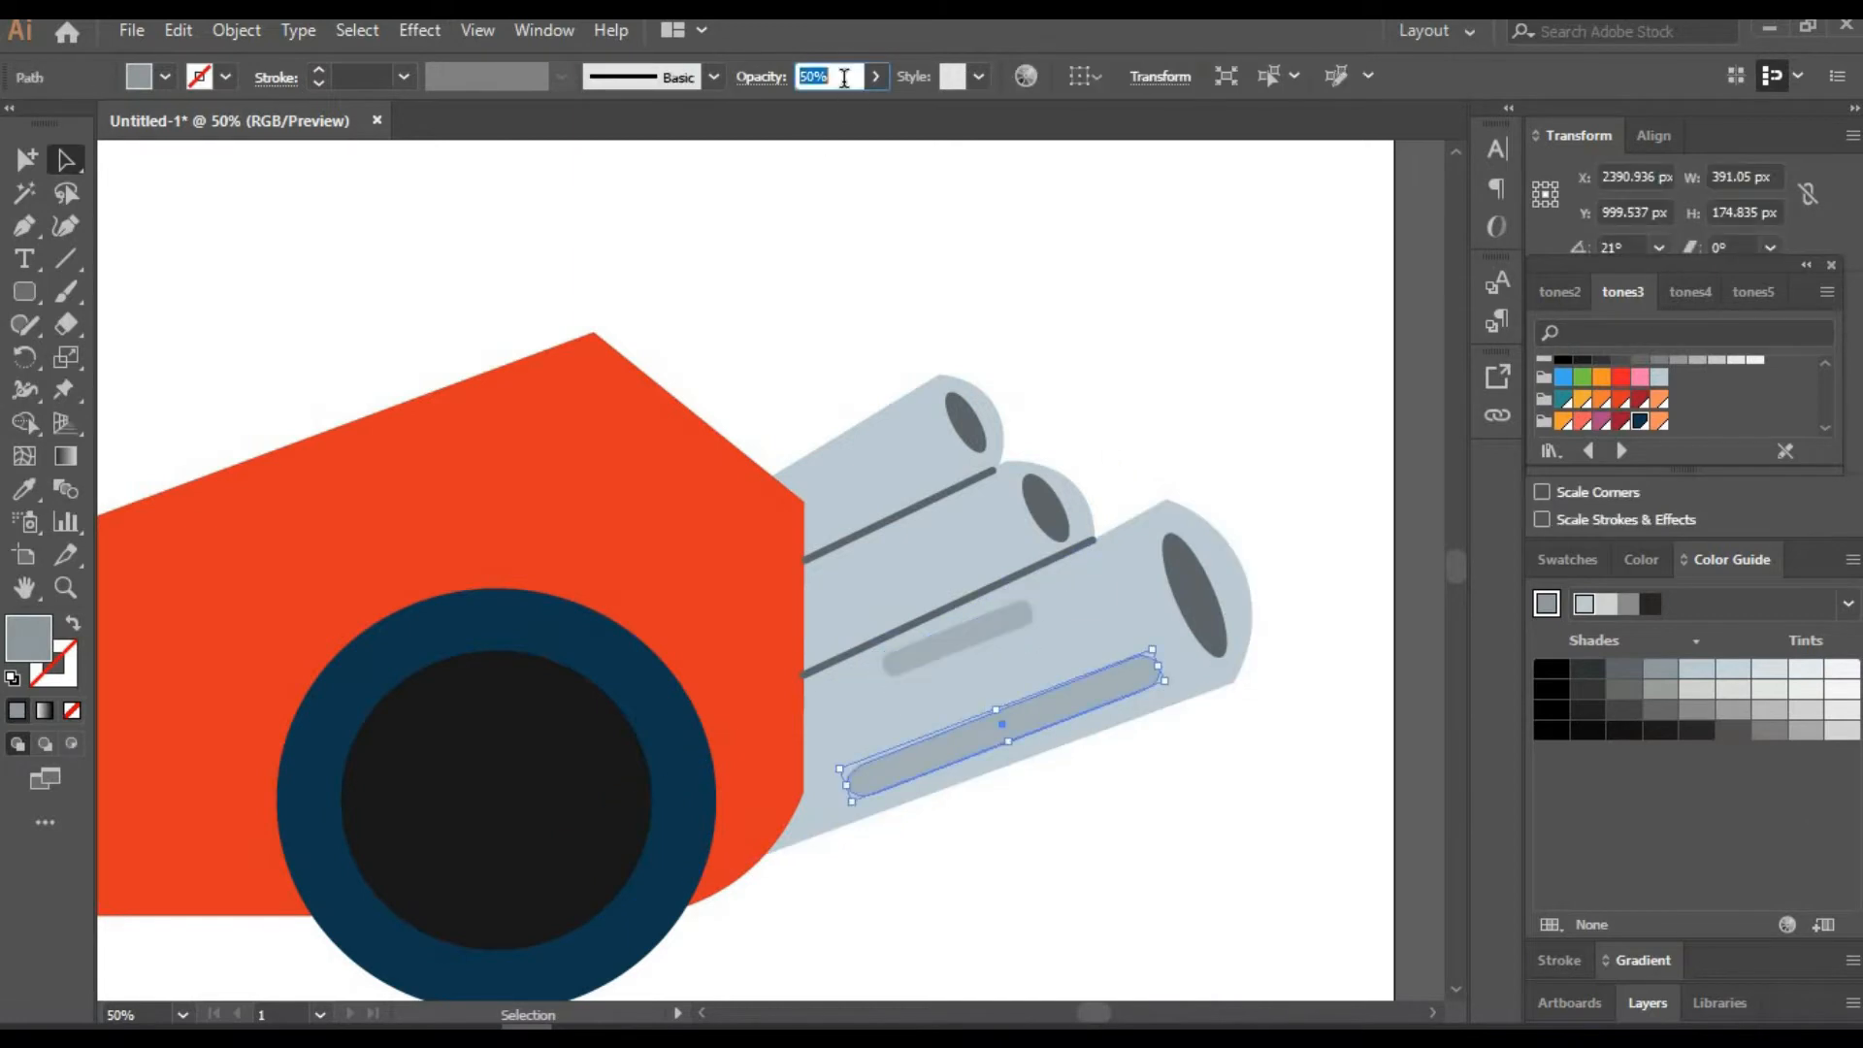
click(1135, 308)
Duplicate the shading strips onto the middle and upper pipes, sizing and tilting the copies to fit
drag(979, 581, 976, 583)
drag(970, 583, 878, 444)
click(1104, 484)
click(988, 565)
click(1104, 483)
click(925, 532)
drag(899, 440, 892, 441)
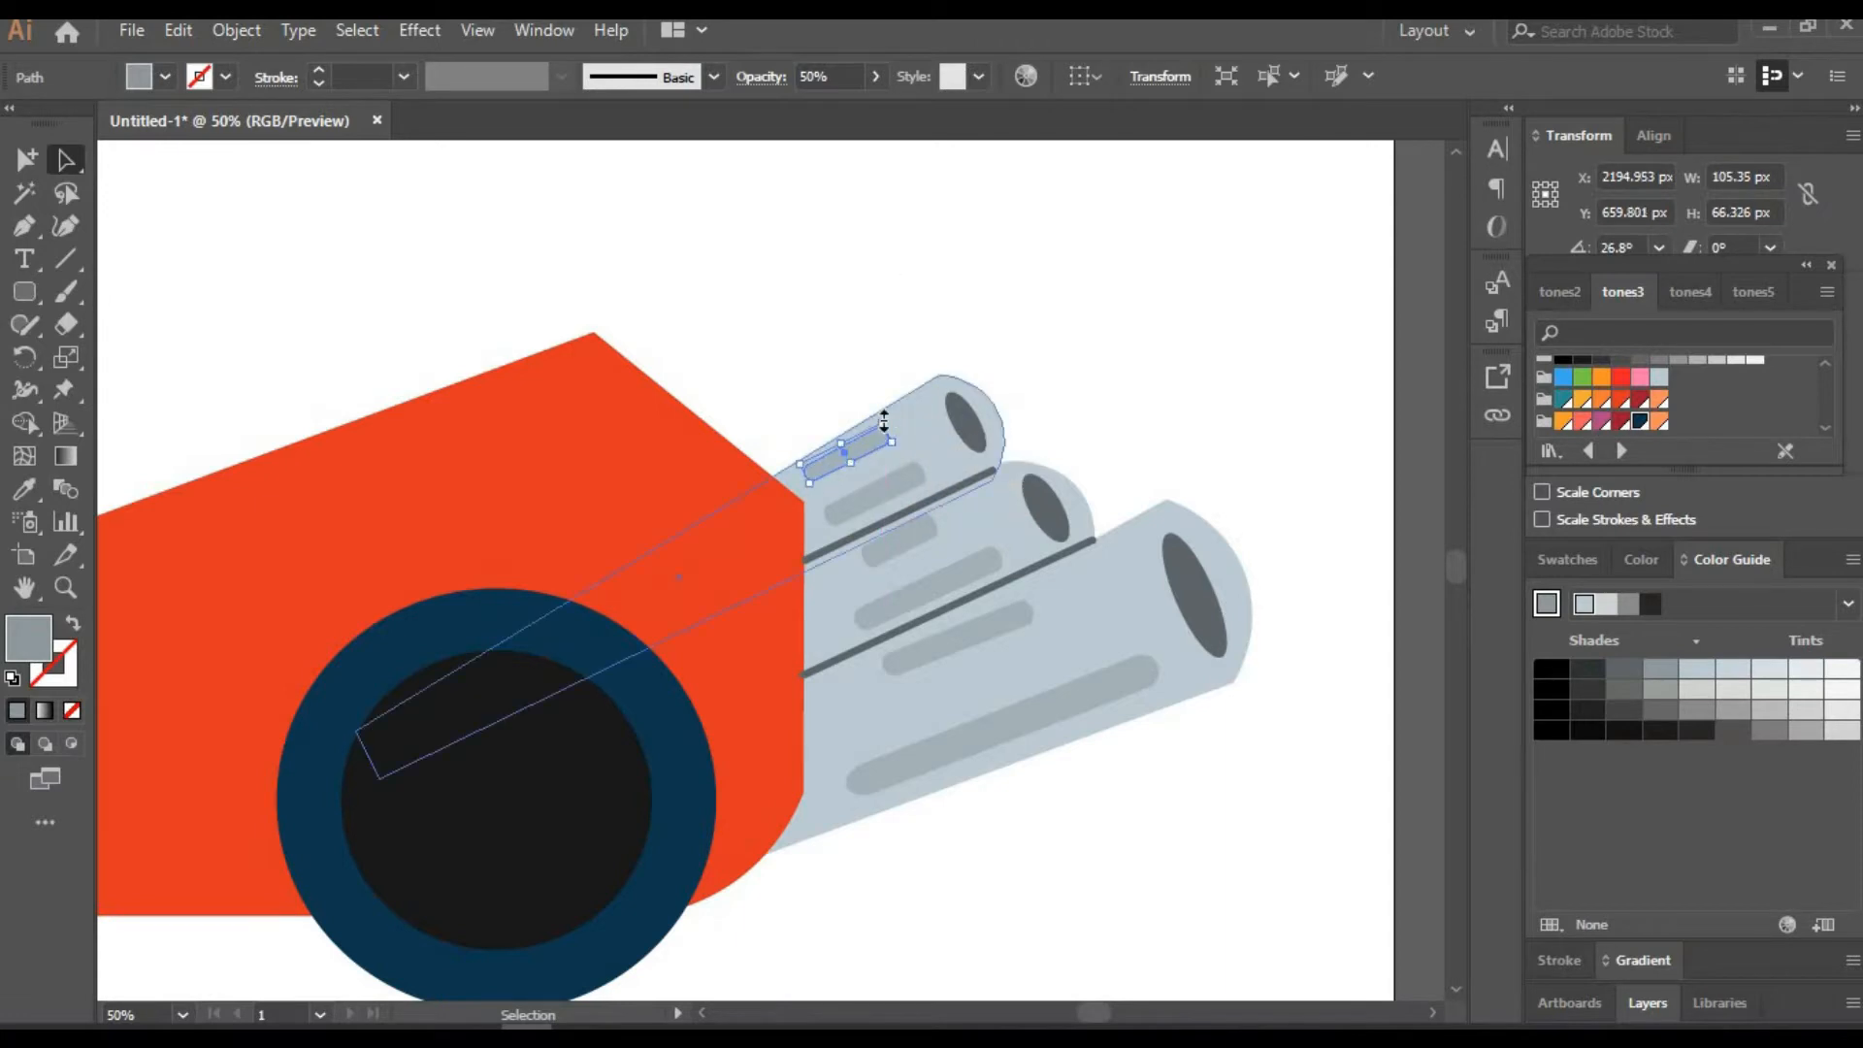
Adjust the angle and position of the two shading strips on the upper pipe so they follow its edges
click(772, 289)
text(150)
key(Return)
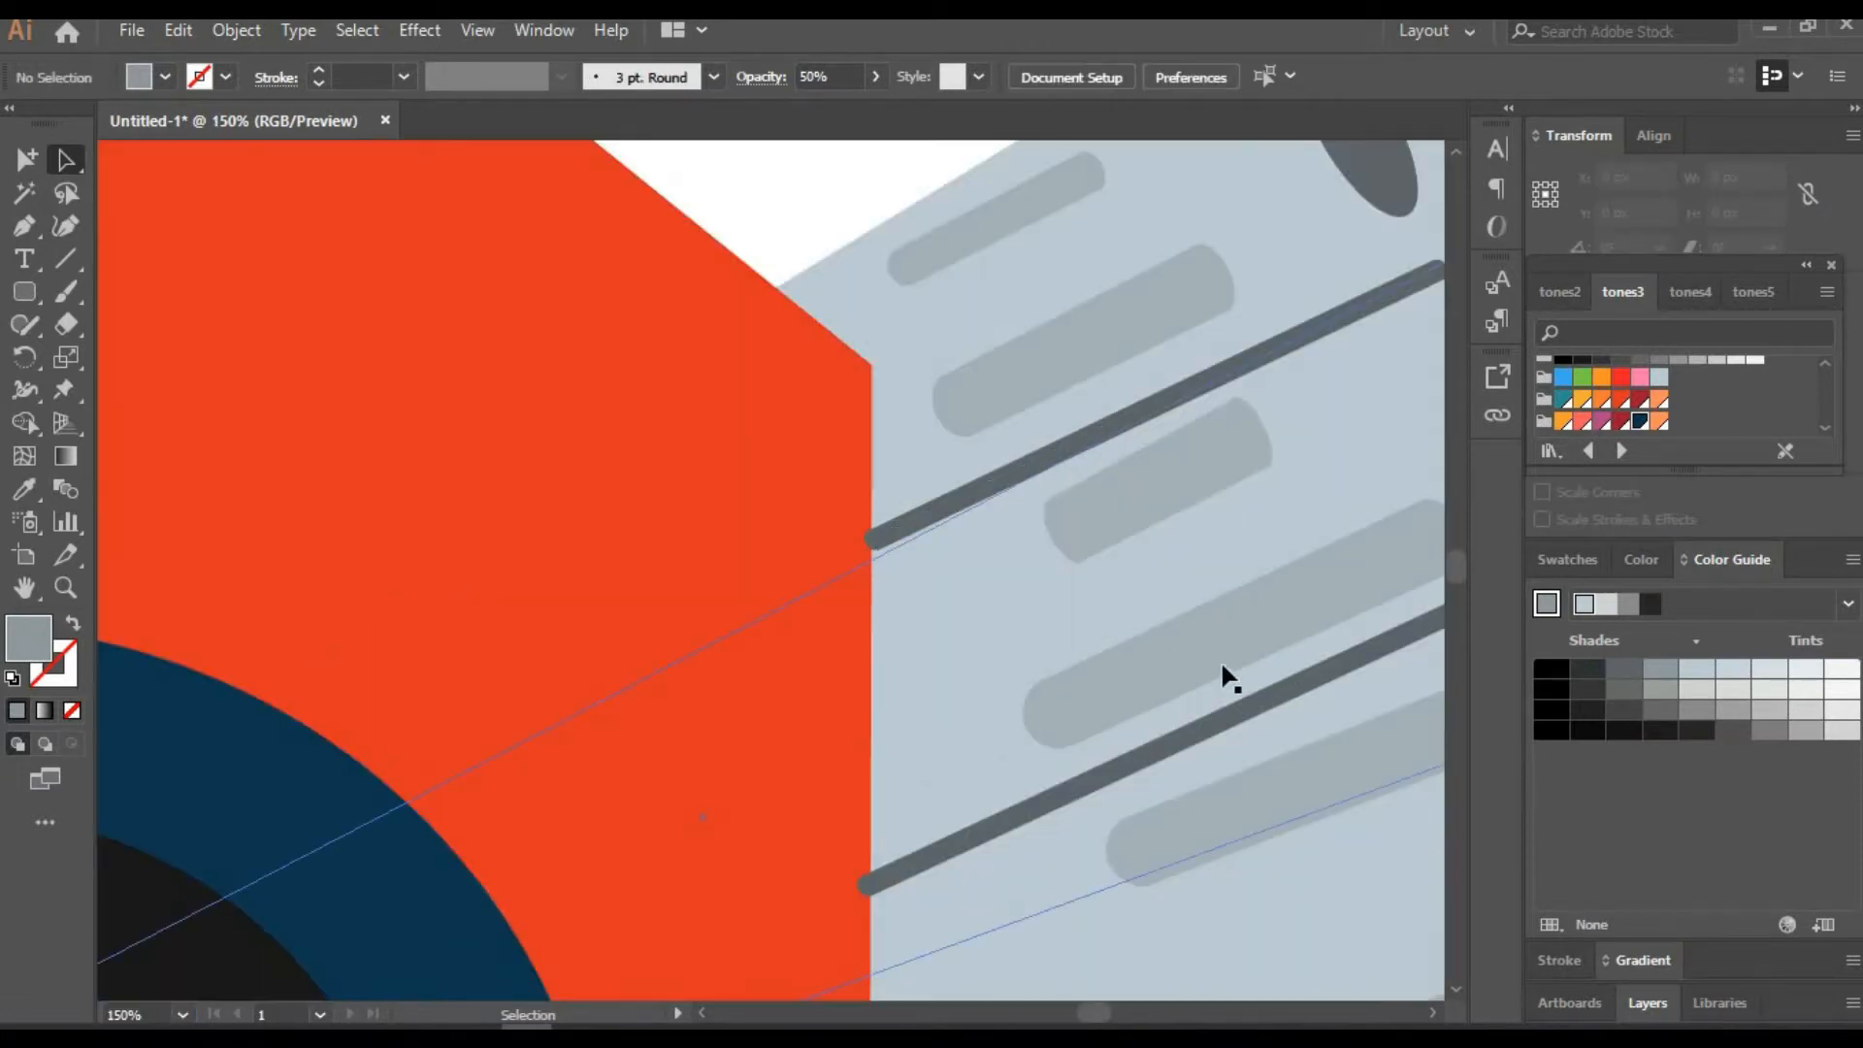
drag(1227, 677, 969, 956)
click(753, 490)
drag(841, 412, 838, 409)
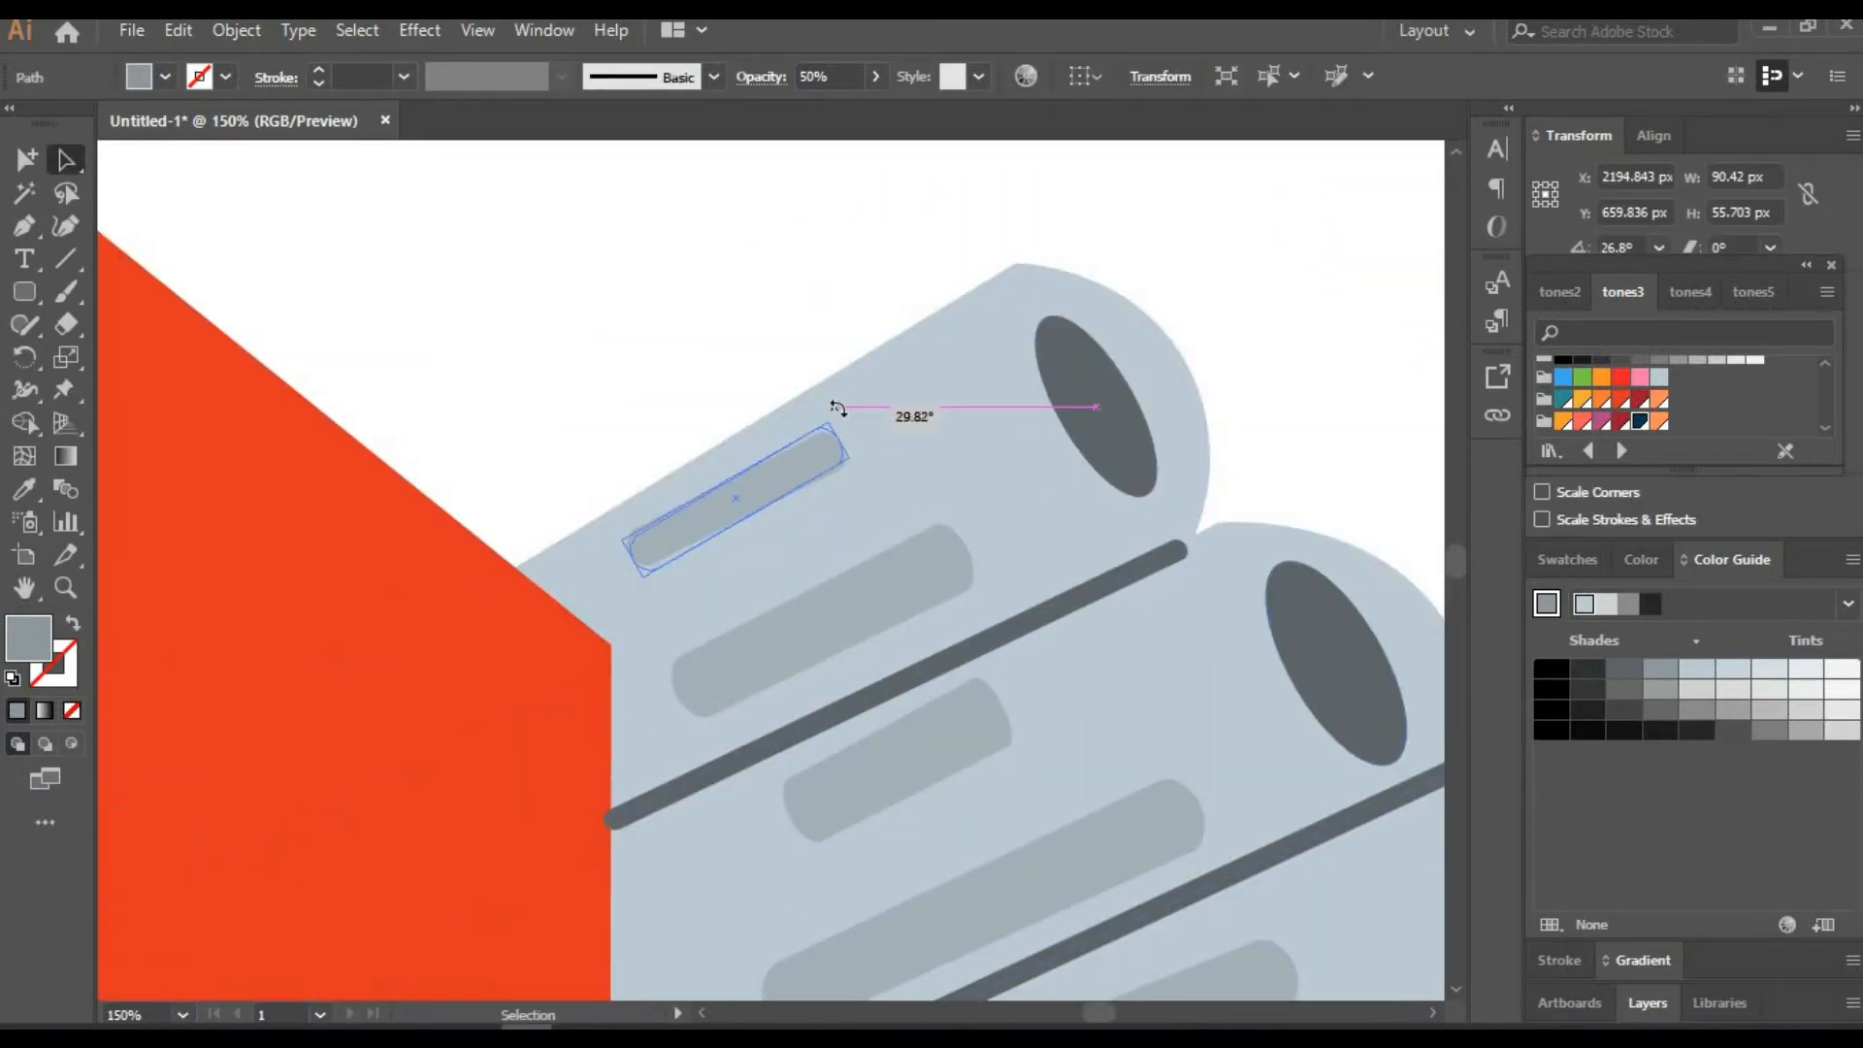
click(722, 373)
click(863, 604)
drag(864, 603, 873, 621)
click(1242, 464)
Refine the size and tilt of the shorter shading strip on the middle pipe
drag(1161, 645, 1058, 460)
click(795, 576)
drag(902, 478, 910, 487)
drag(919, 557, 917, 546)
click(1243, 254)
Resize and tilt the shorter shading strip on the lower pipe and move it closer to the seam line
drag(1215, 875, 974, 415)
click(728, 405)
drag(963, 289, 936, 264)
click(428, 824)
click(728, 405)
drag(977, 341, 979, 349)
click(1141, 855)
mouse_move(817, 370)
mouse_down()
mouse_move(818, 327)
mouse_move(804, 342)
mouse_up()
click(1150, 921)
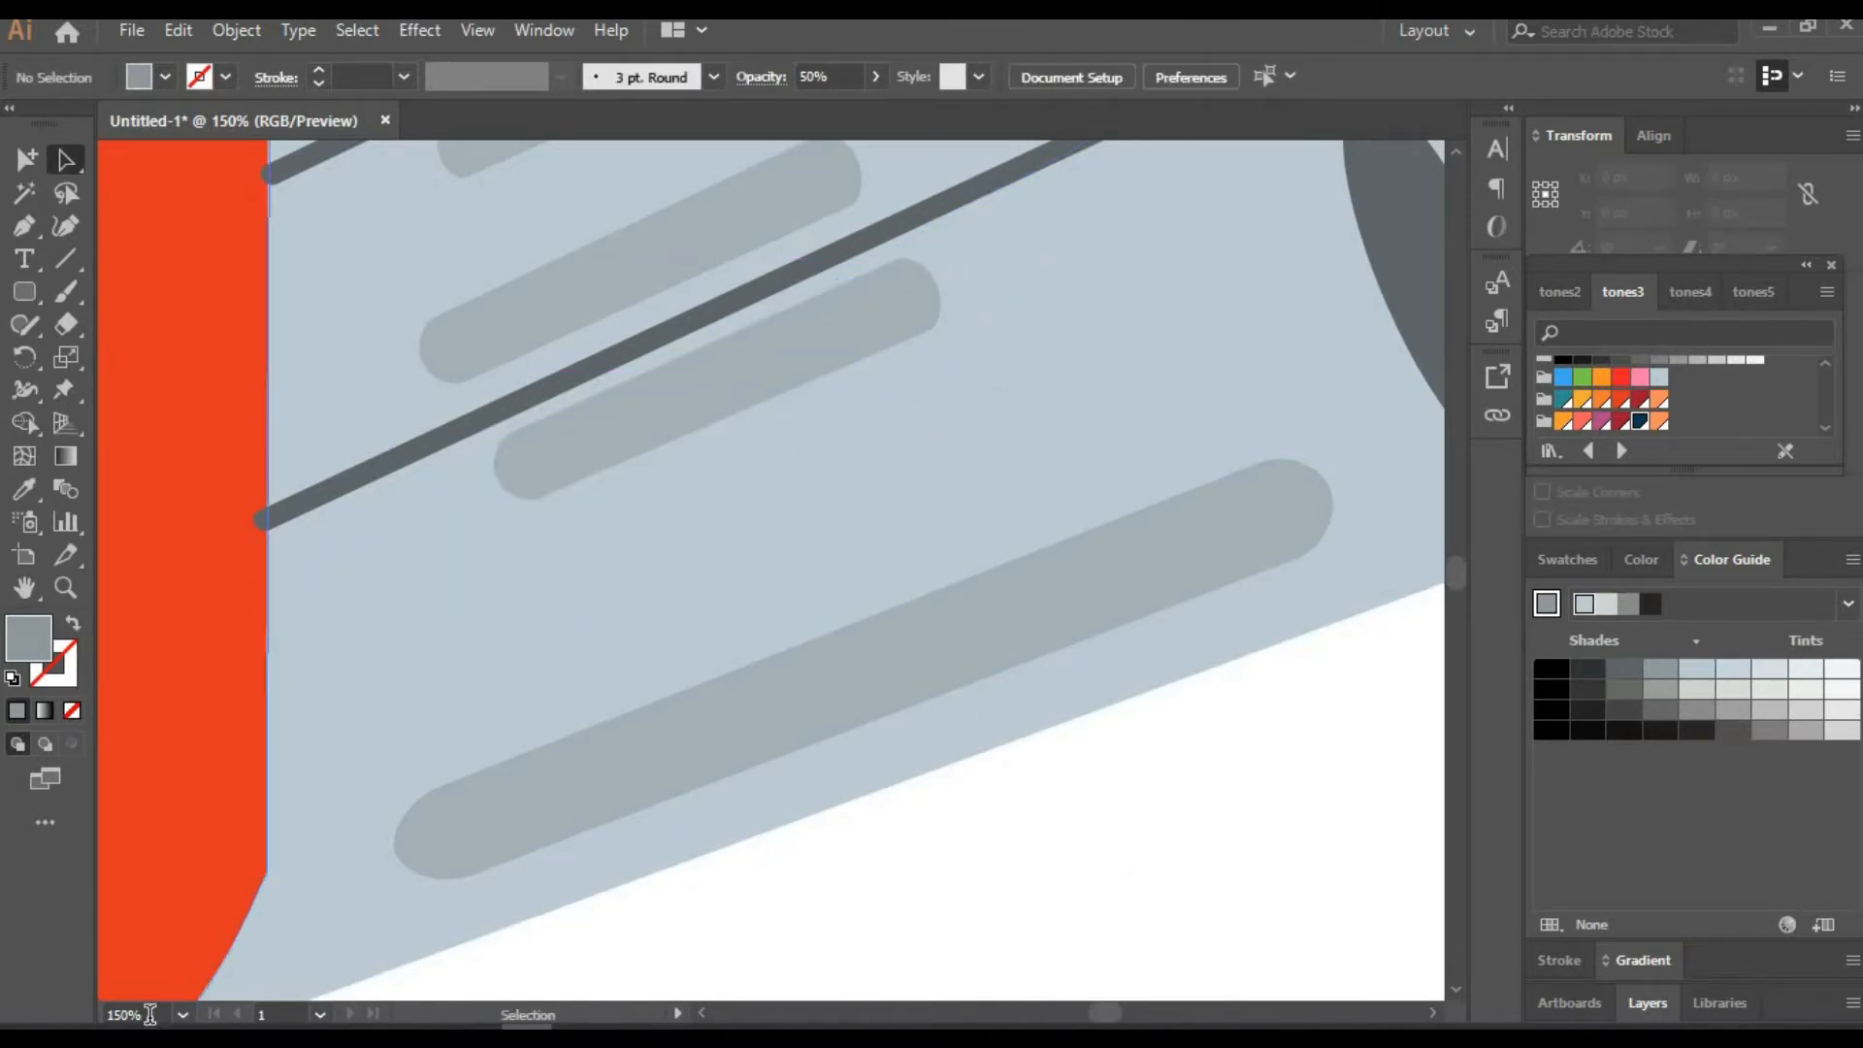
Draw a narrow upright rectangle of 45 by 316 px at the car body's rear peak as a wing post
click(150, 1014)
text(25)
key(Return)
drag(531, 797, 906, 774)
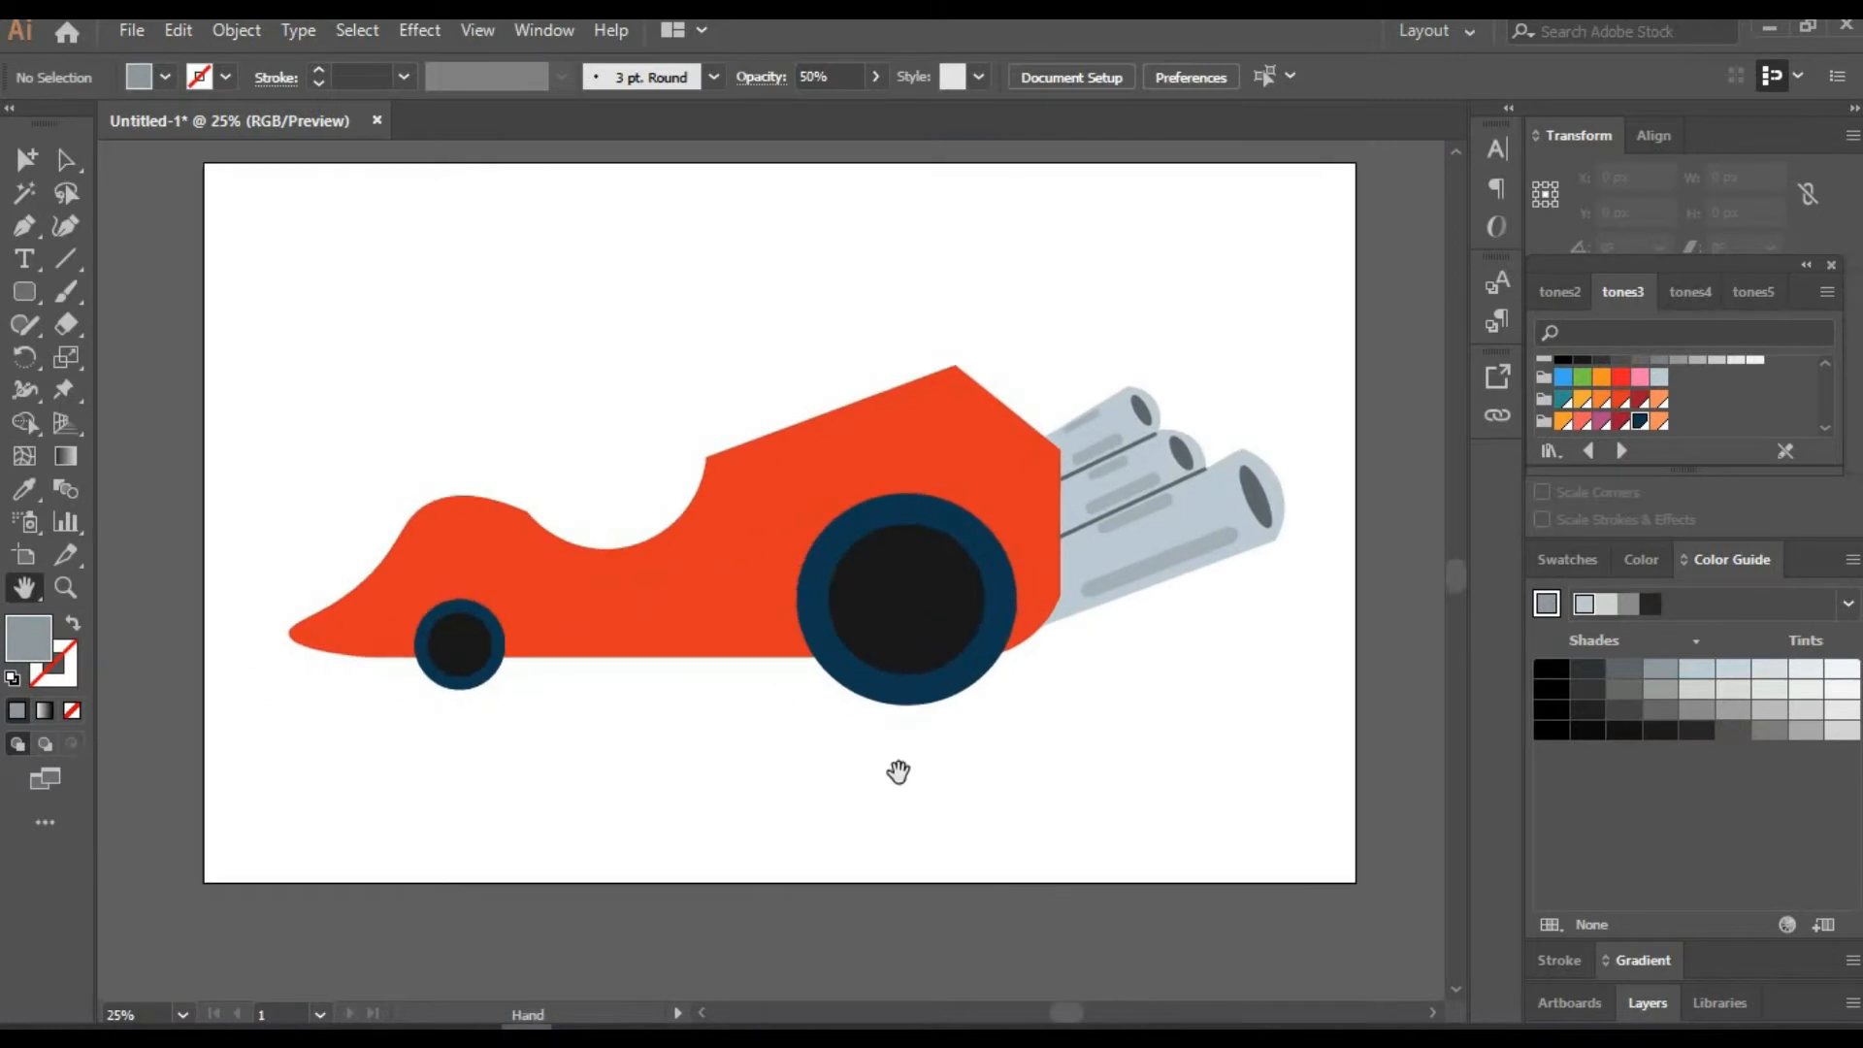
drag(592, 211, 659, 215)
click(149, 1014)
text(50)
key(Return)
drag(1087, 306, 562, 662)
drag(763, 361, 800, 613)
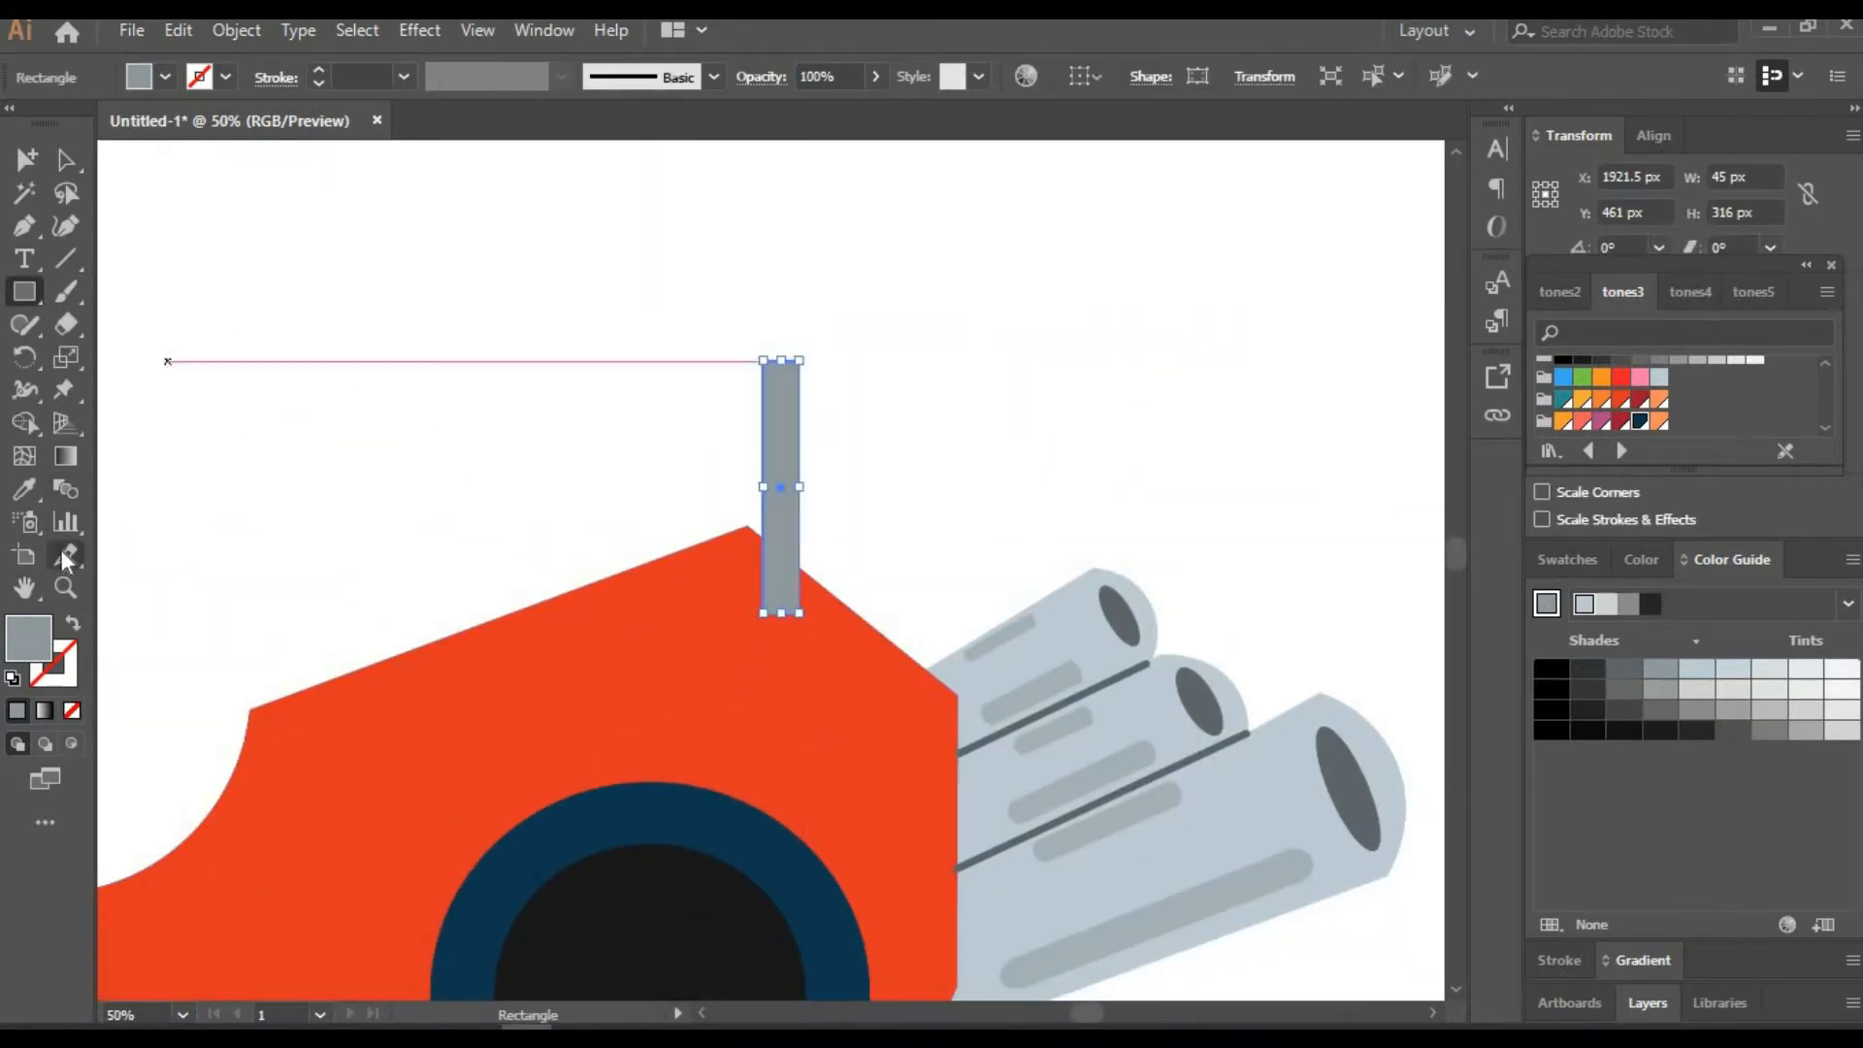
Fill the wing post with dark red and slant its top edge down toward the rear
click(24, 489)
click(560, 633)
key(v)
click(1640, 400)
drag(800, 350, 793, 388)
key(ctrl+z)
click(73, 230)
Duplicate the wing post farther back on the car's rear slope and make the copy 326 px tall
key(a)
drag(784, 527, 872, 582)
drag(888, 447, 888, 394)
drag(872, 575, 904, 608)
Send both wing posts to the back, behind the car body
right_click(794, 490)
click(1165, 973)
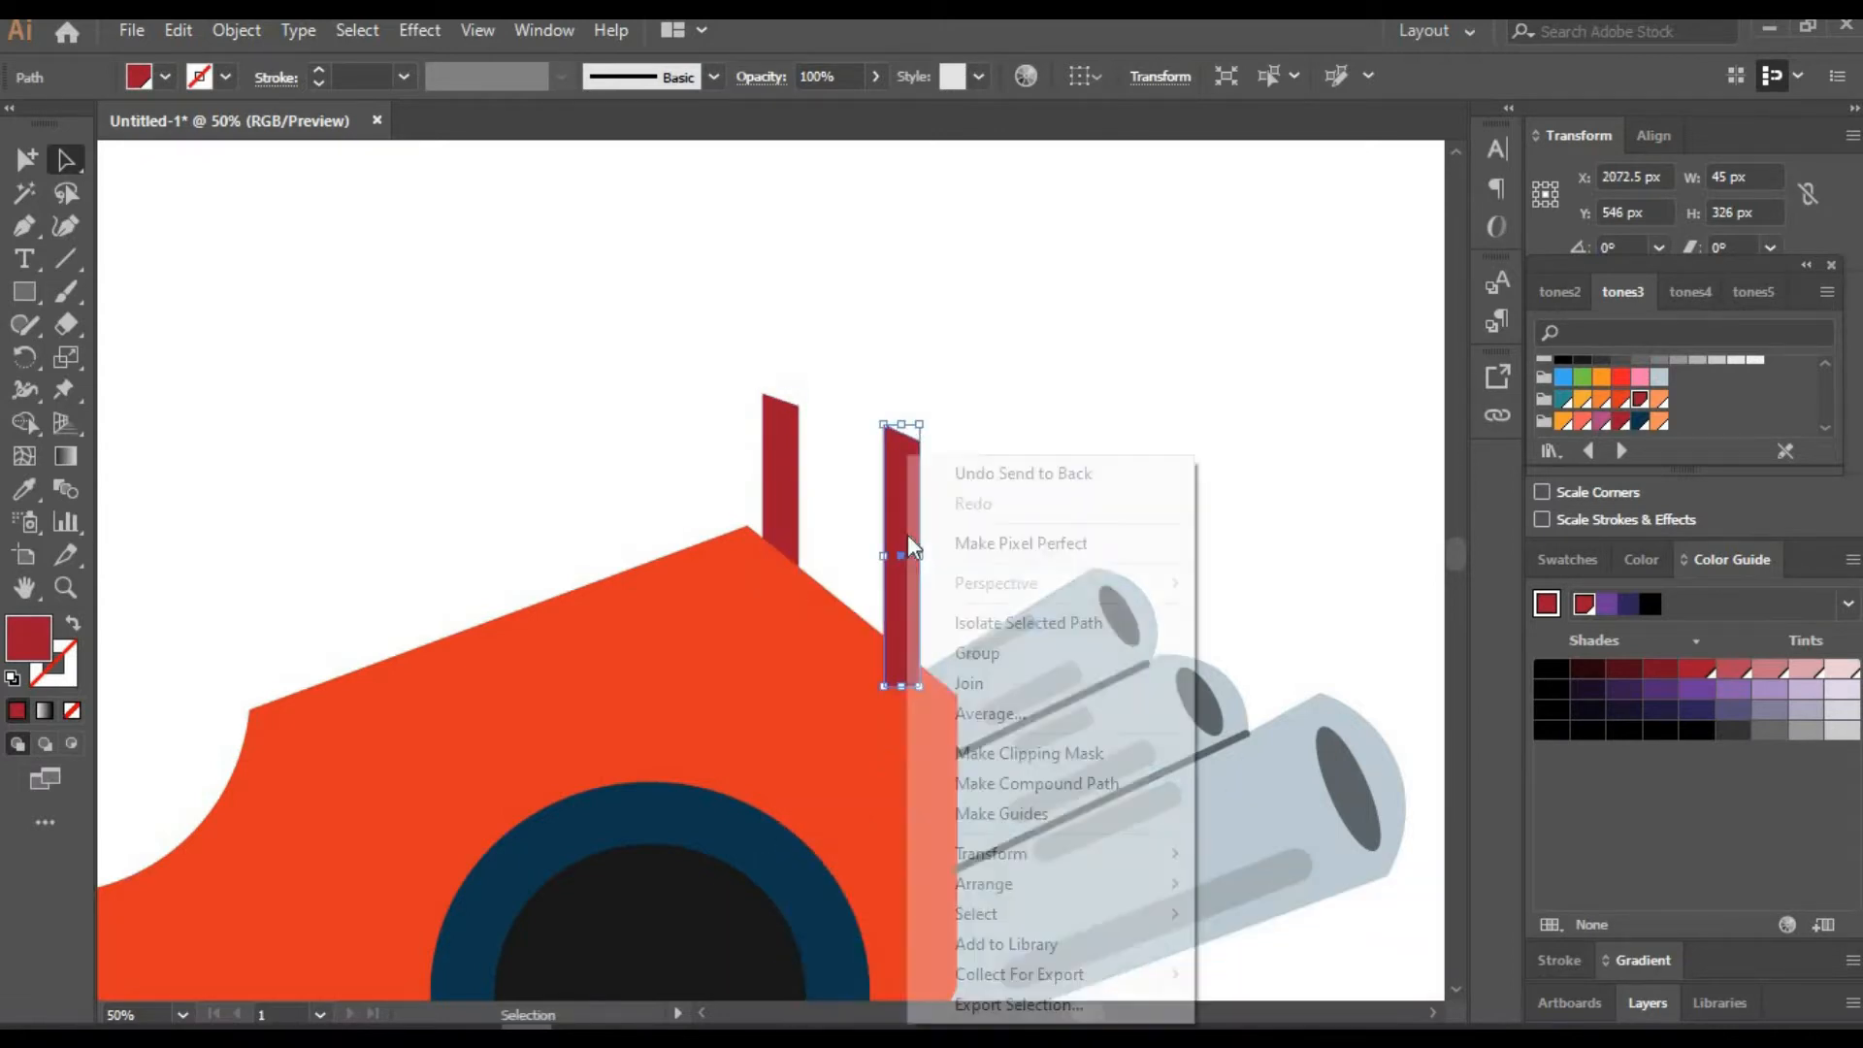
right_click(903, 541)
click(1305, 985)
click(932, 473)
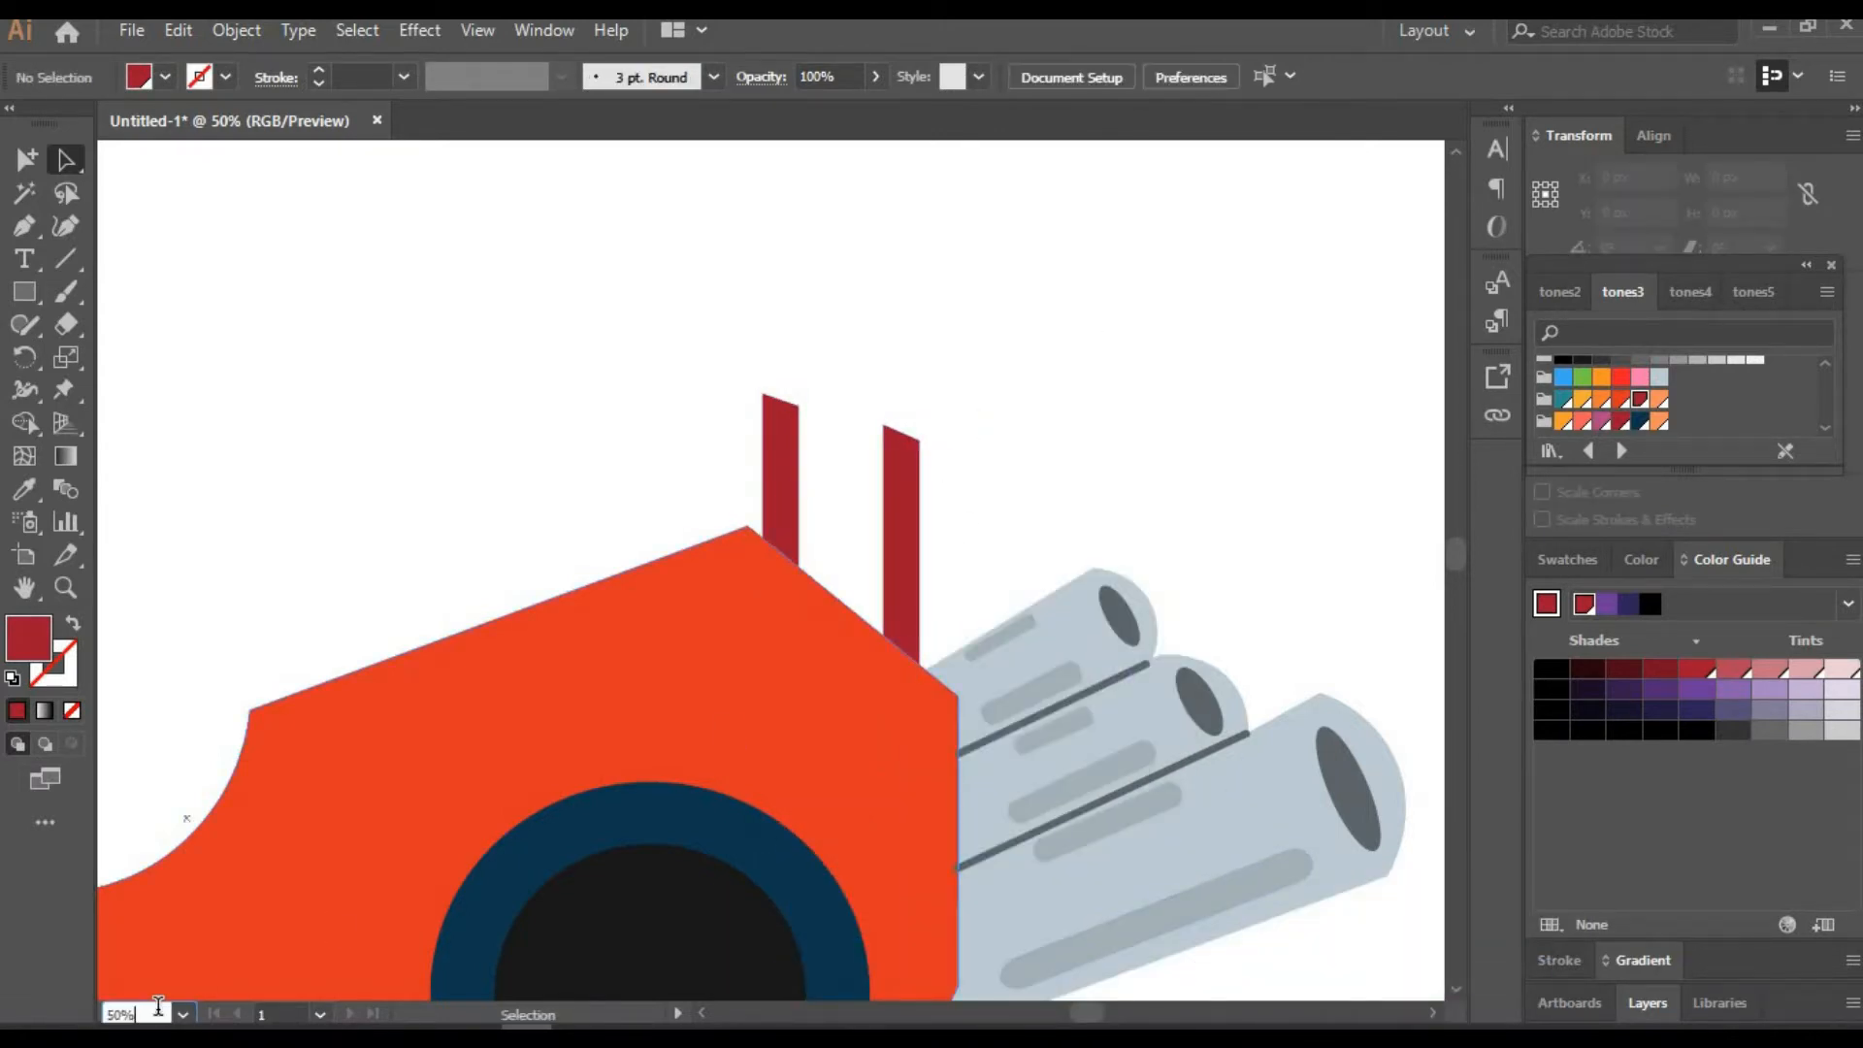
Draw a dark red rectangle of 466 by 324 px above the cockpit for the rear wing
drag(158, 1008, 105, 1012)
text(25)
key(Return)
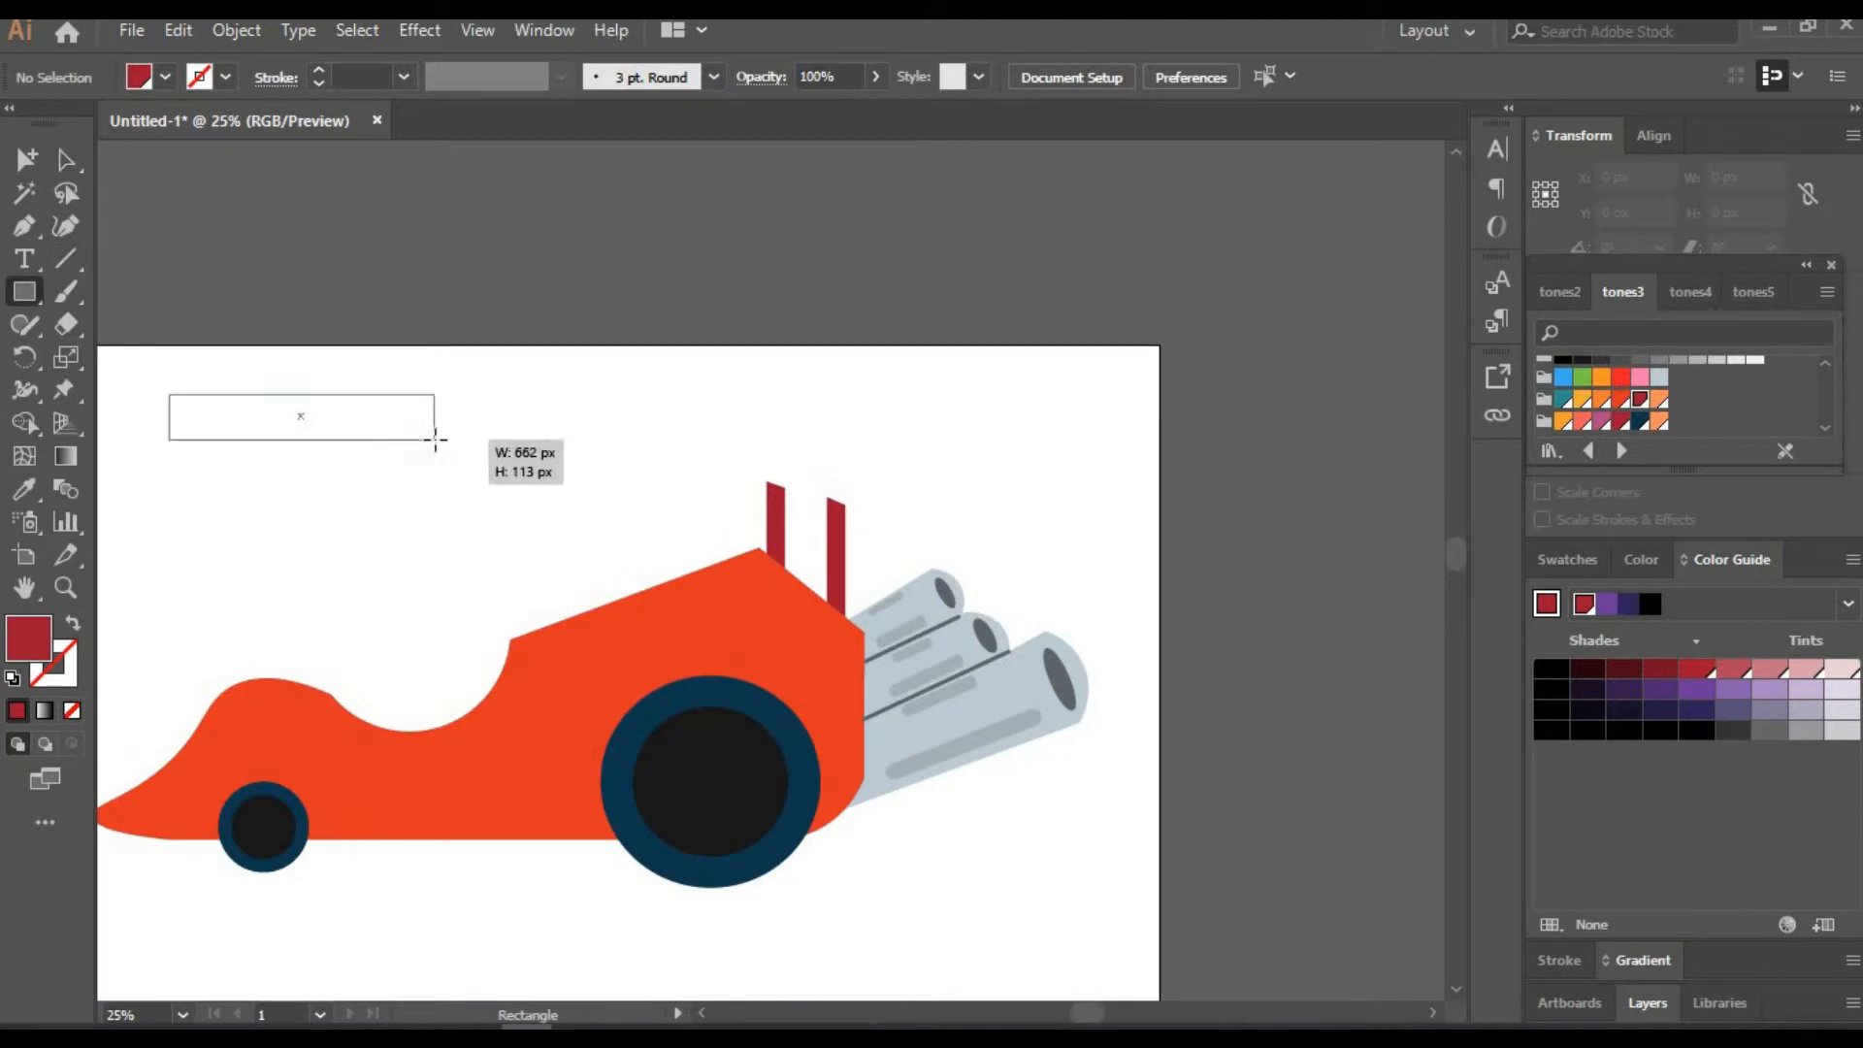
drag(435, 439, 689, 469)
key(ctrl+z)
drag(378, 403, 565, 532)
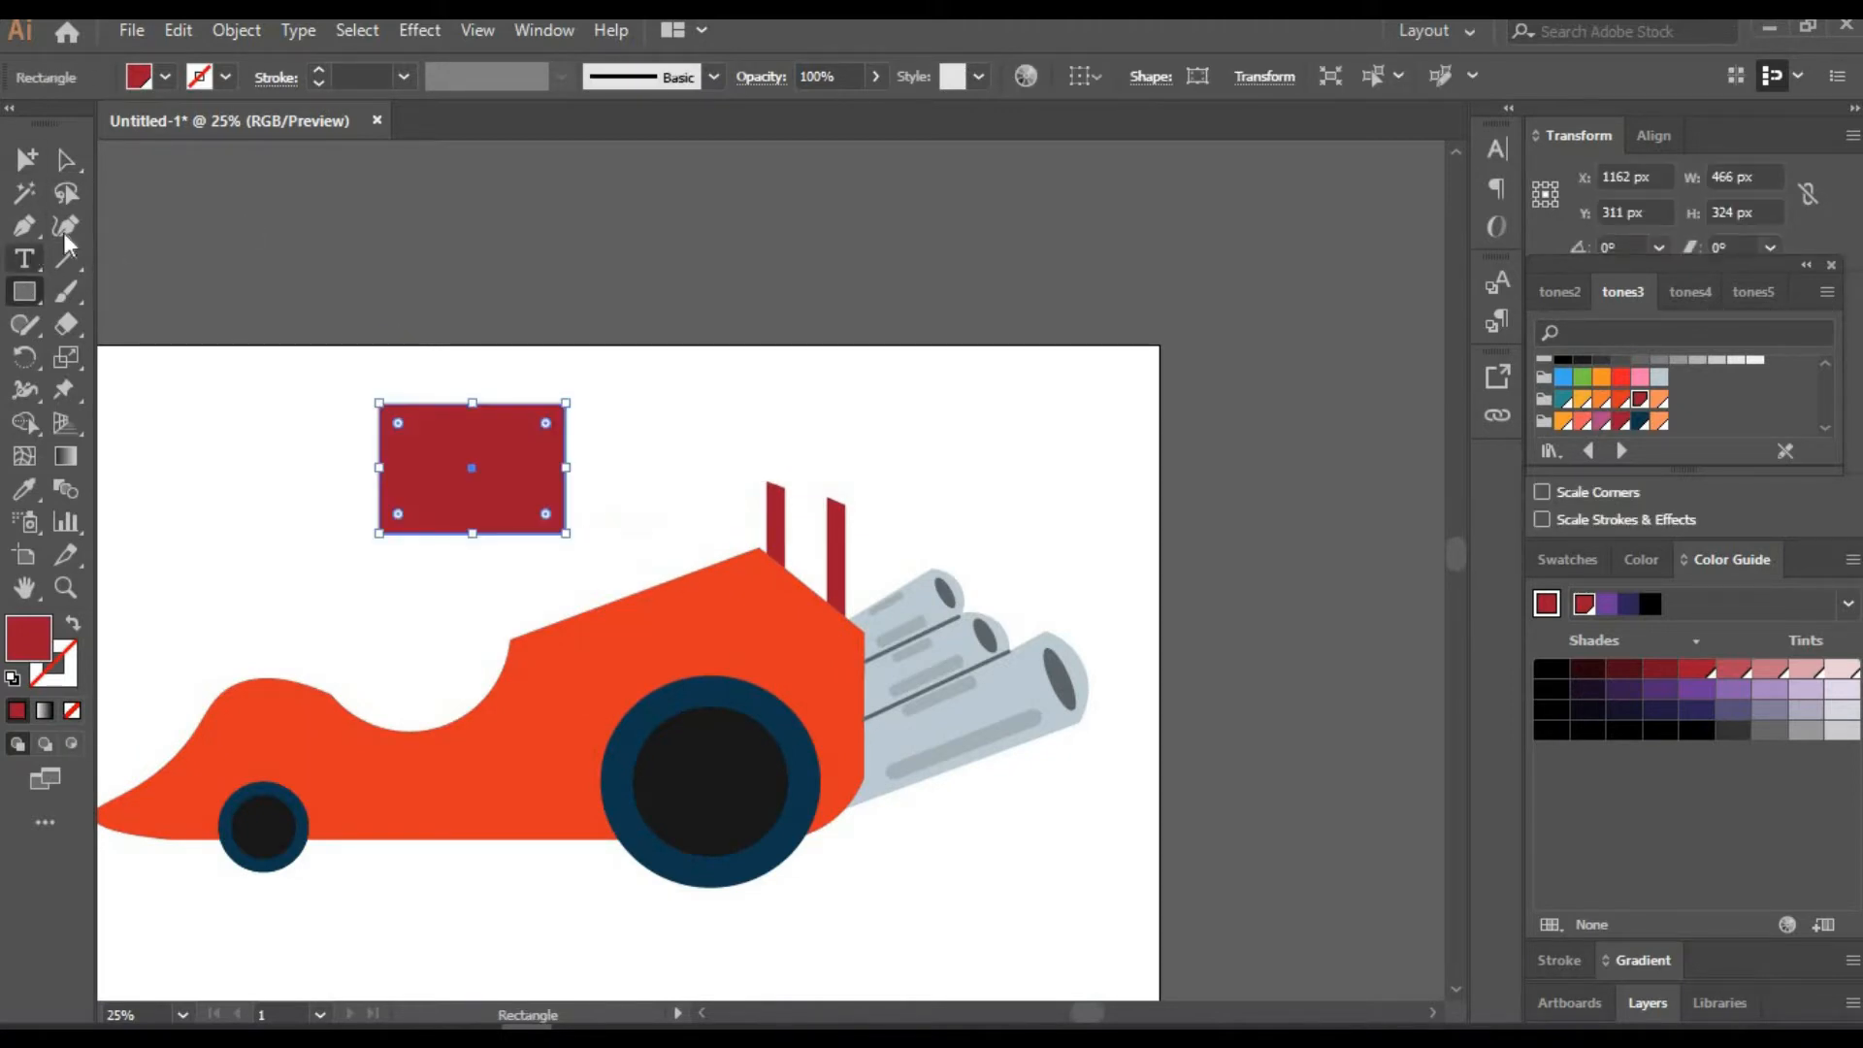
Reshape the rectangle into a flared wing with a curved top and a sloping lower edge using the Curvature tool
click(65, 231)
drag(379, 404, 392, 425)
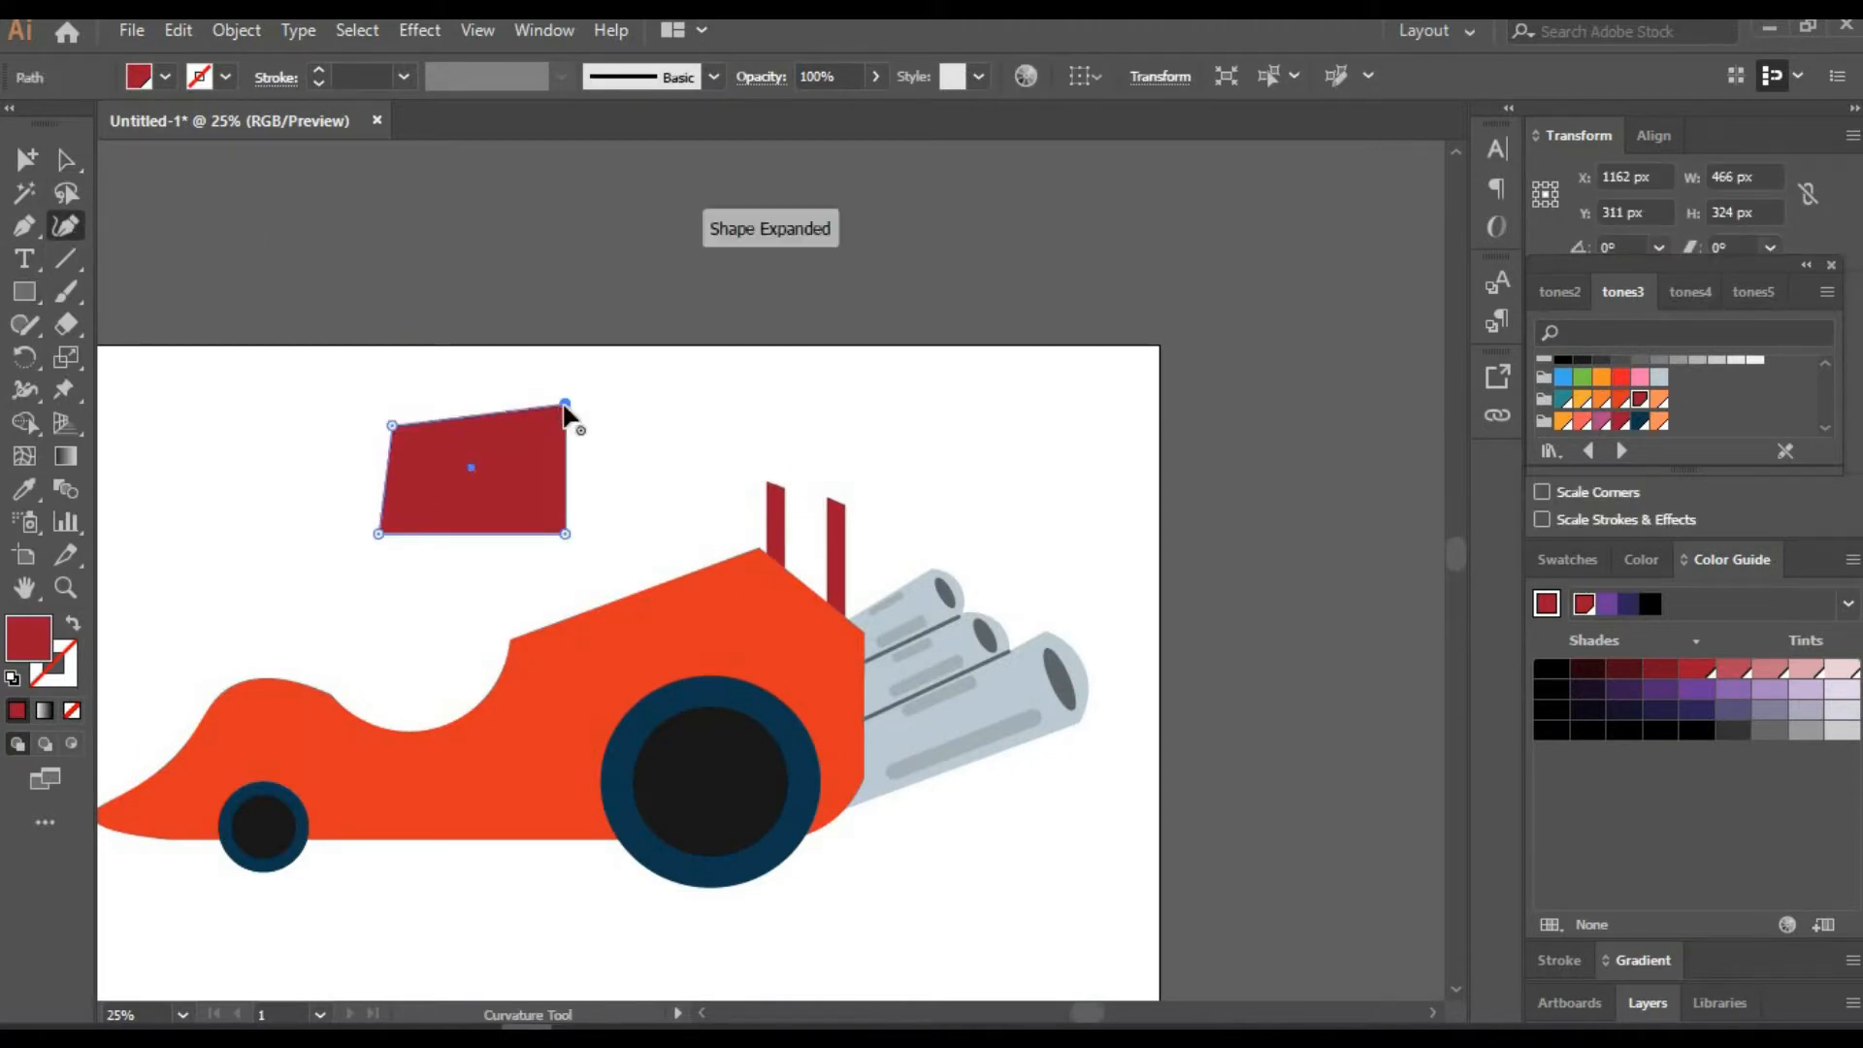
drag(566, 404, 564, 381)
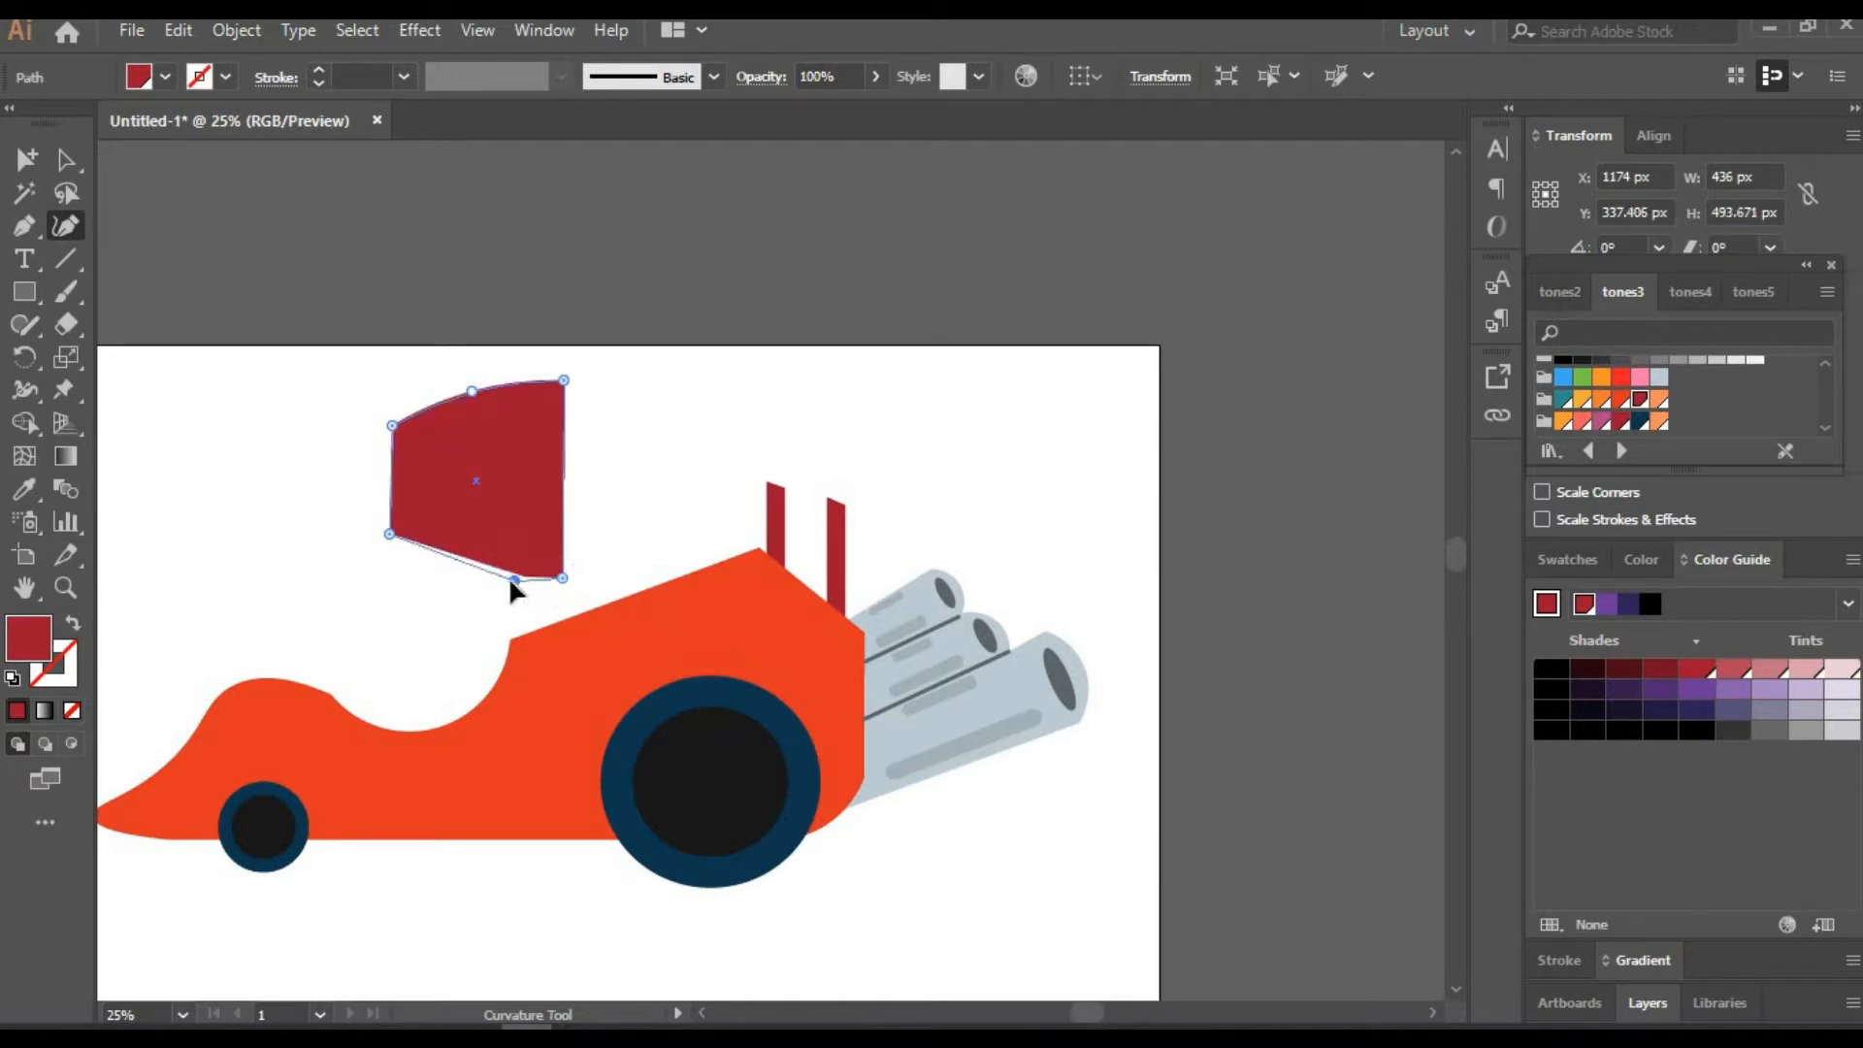
click(65, 161)
click(316, 389)
Place the wing on top of the two posts at the rear of the car
drag(532, 457, 857, 427)
click(990, 419)
drag(1060, 441, 1232, 349)
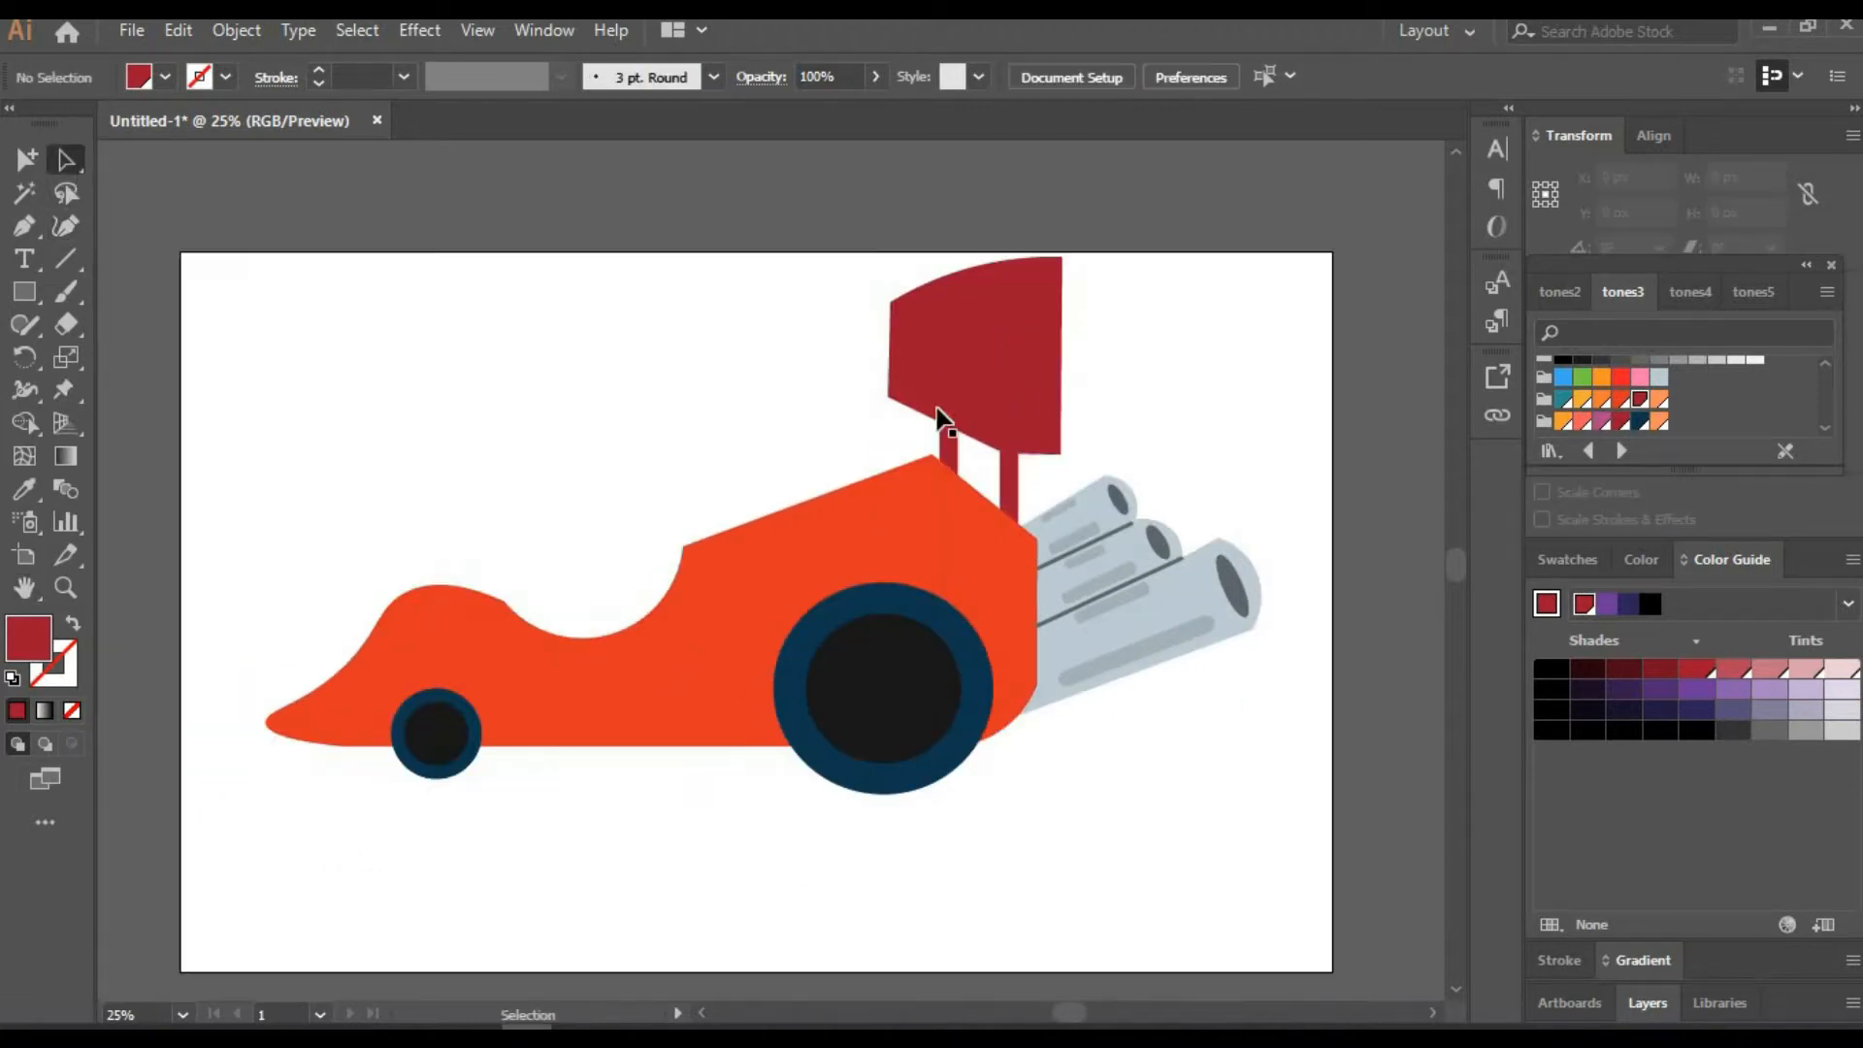
Fill the rear wing with coral and try an alternative swatch from the tones4 library
click(938, 411)
click(1582, 420)
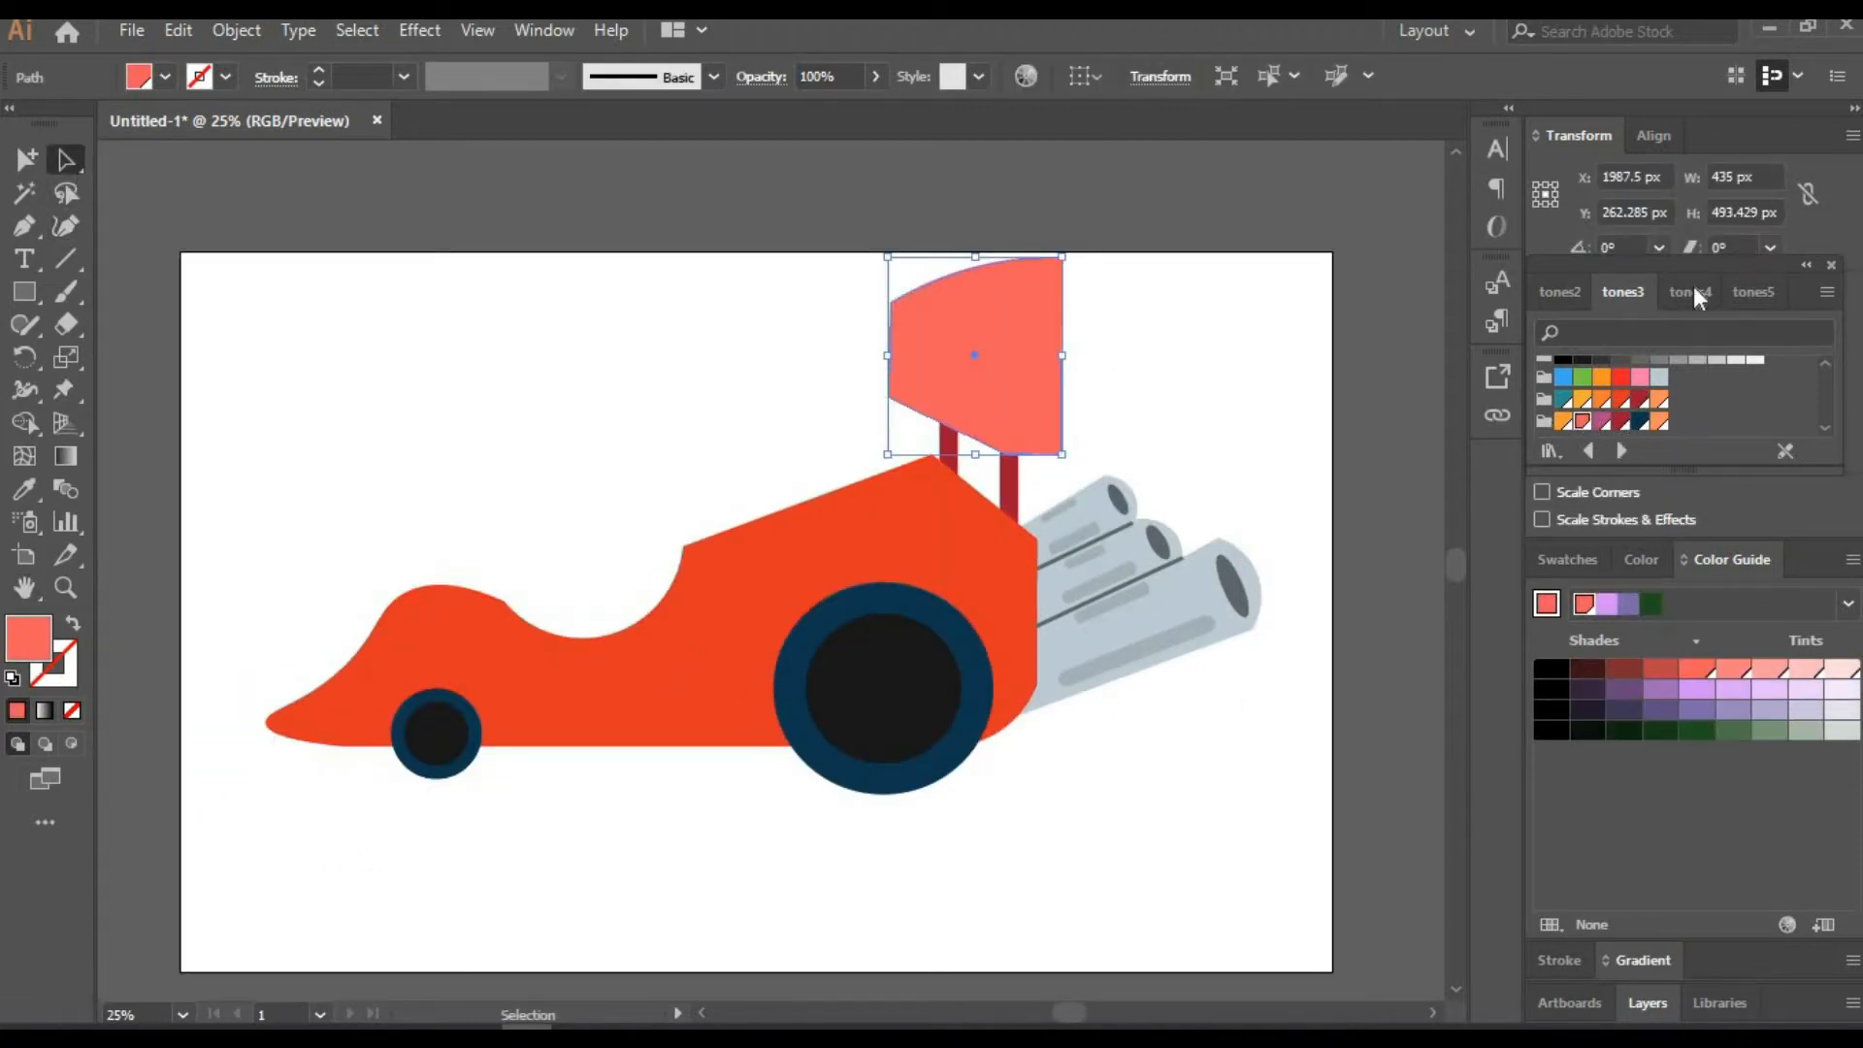
click(1695, 291)
click(1582, 420)
click(1186, 405)
key(ctrl+z)
Apply the wing's coral fill to both wing posts
click(764, 438)
click(1009, 472)
key(i)
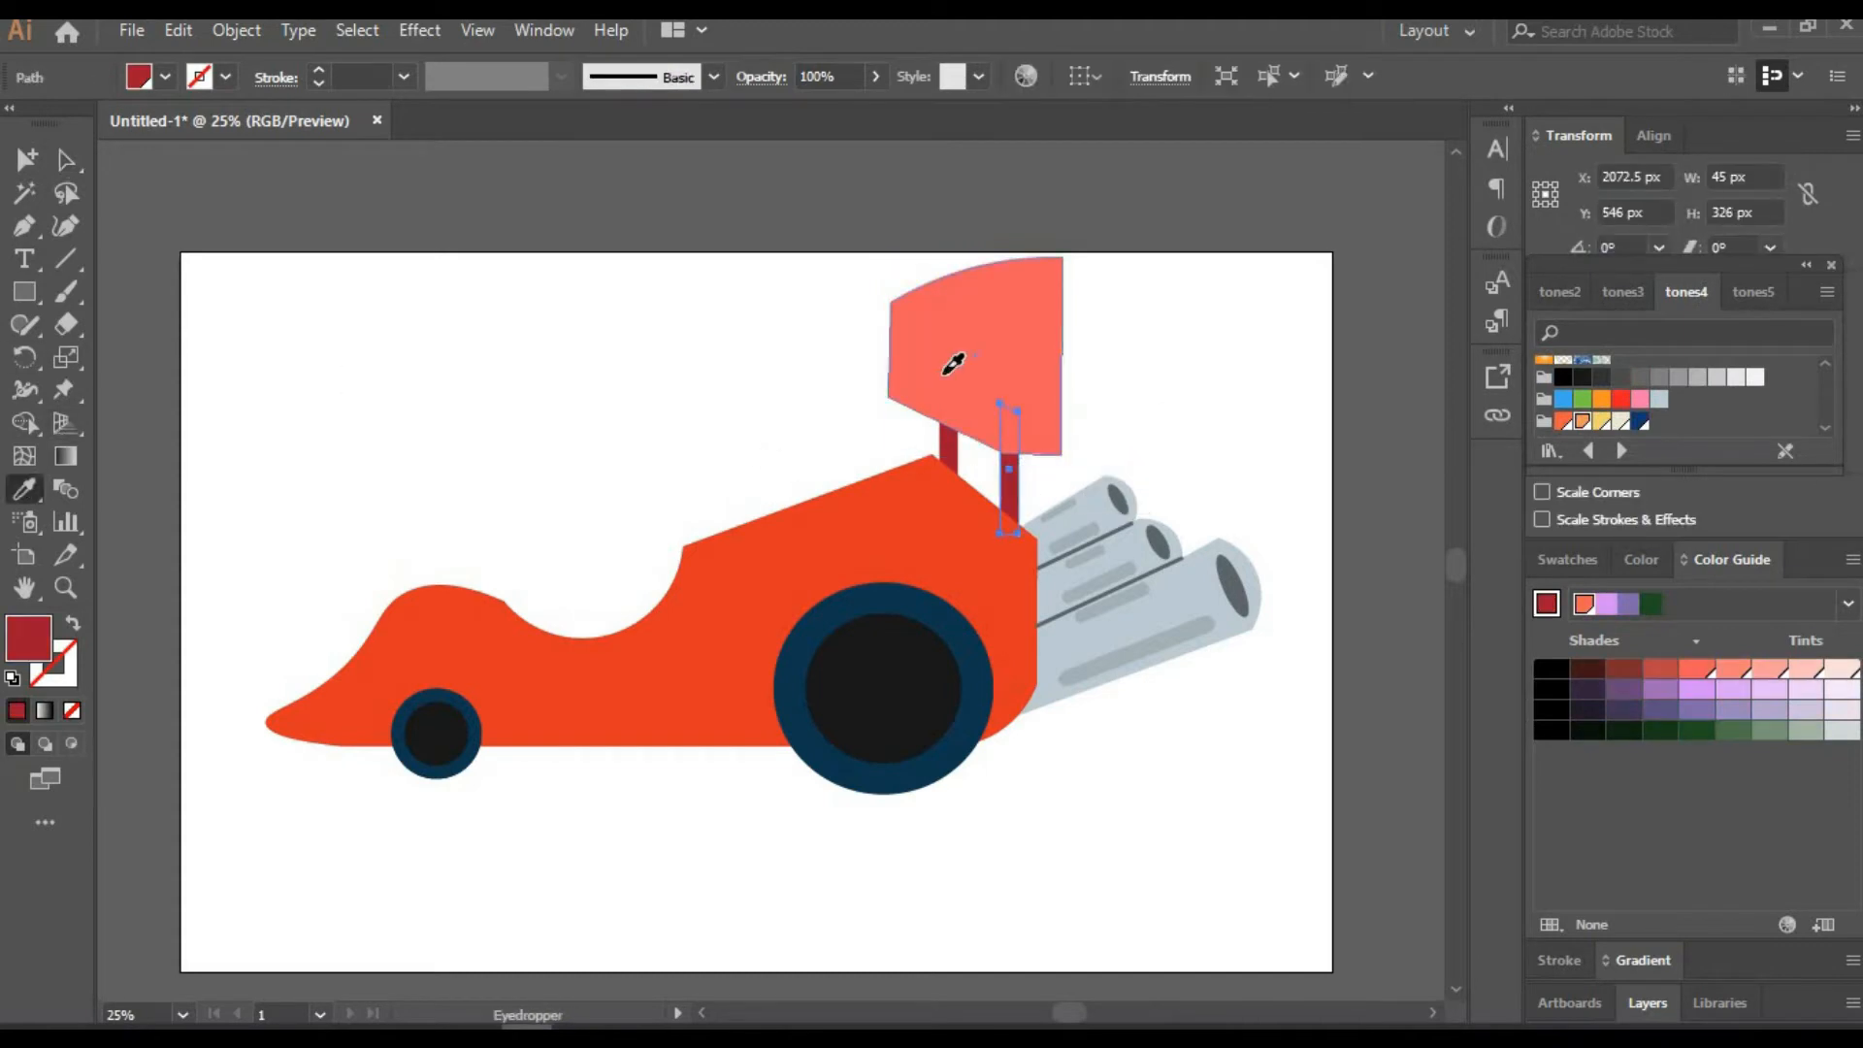
click(949, 441)
key(i)
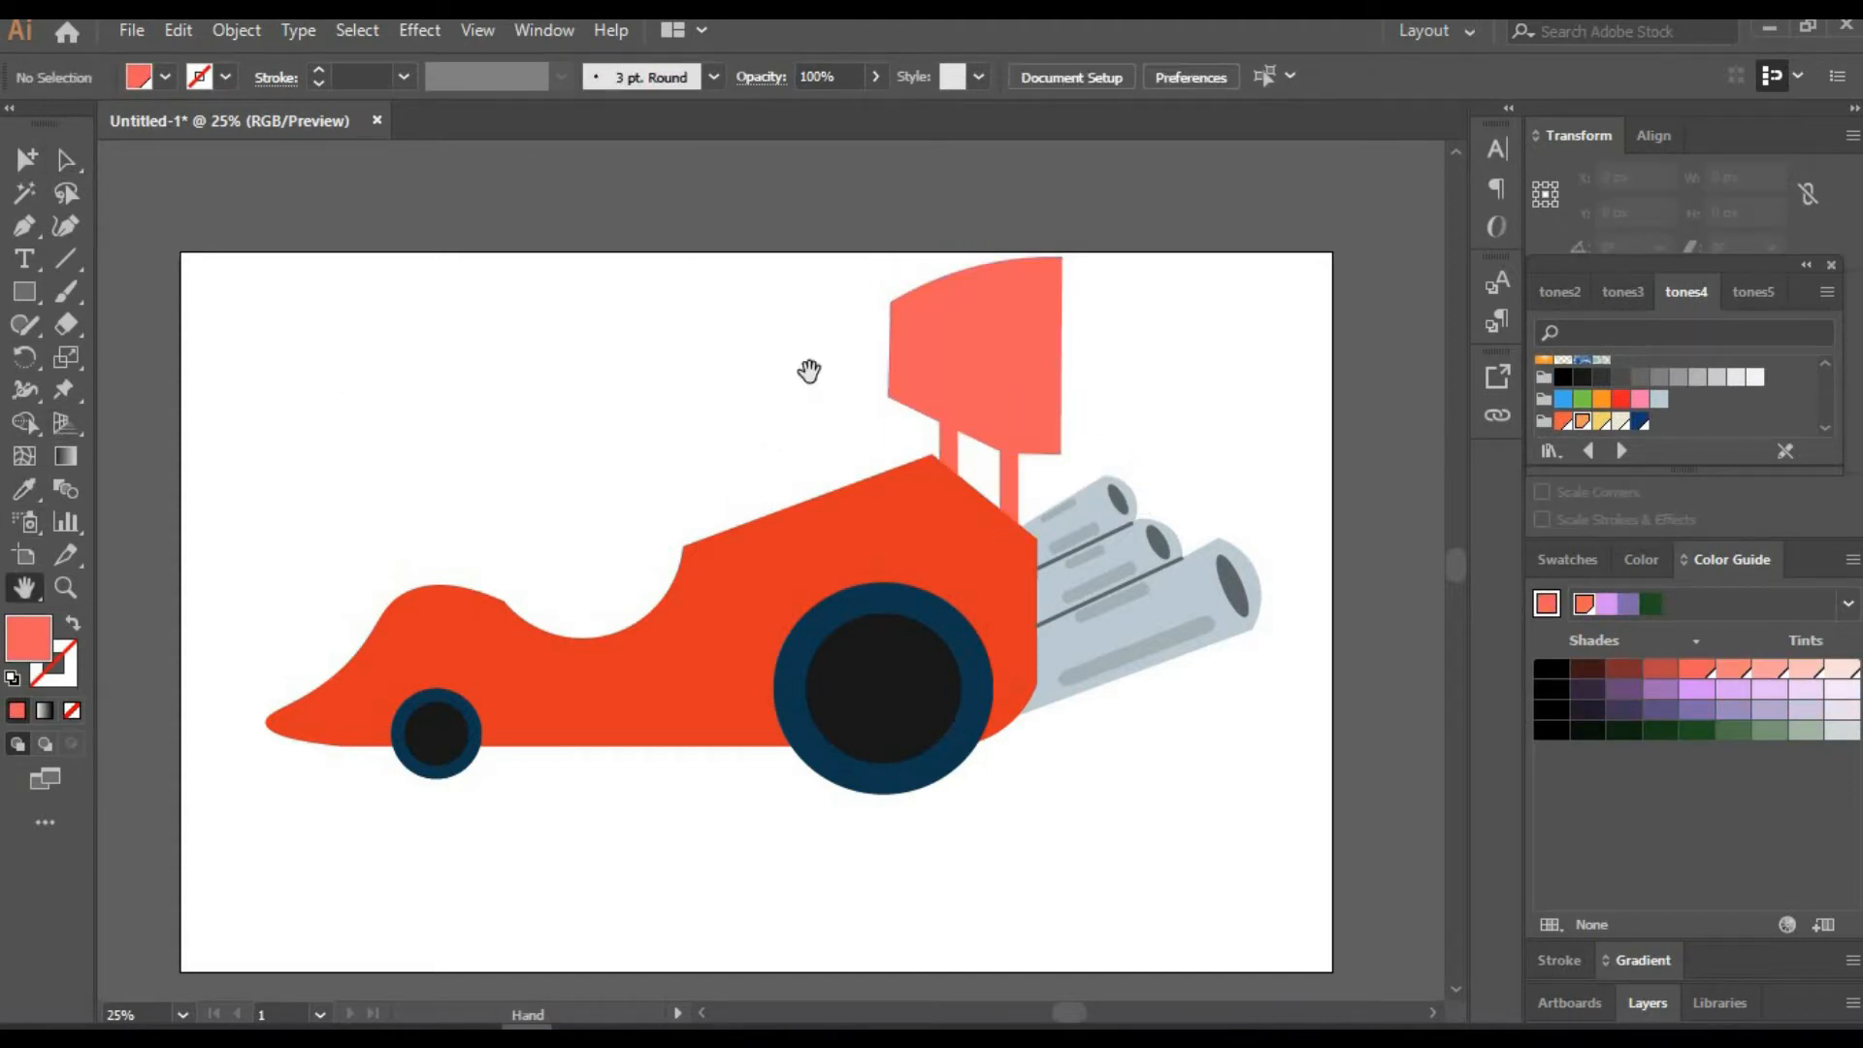
Fill both wing posts with the near-black colour sampled from the rear wheel's centre
drag(861, 374, 912, 340)
key(ctrl+plus)
key(ctrl+plus)
drag(406, 521, 475, 528)
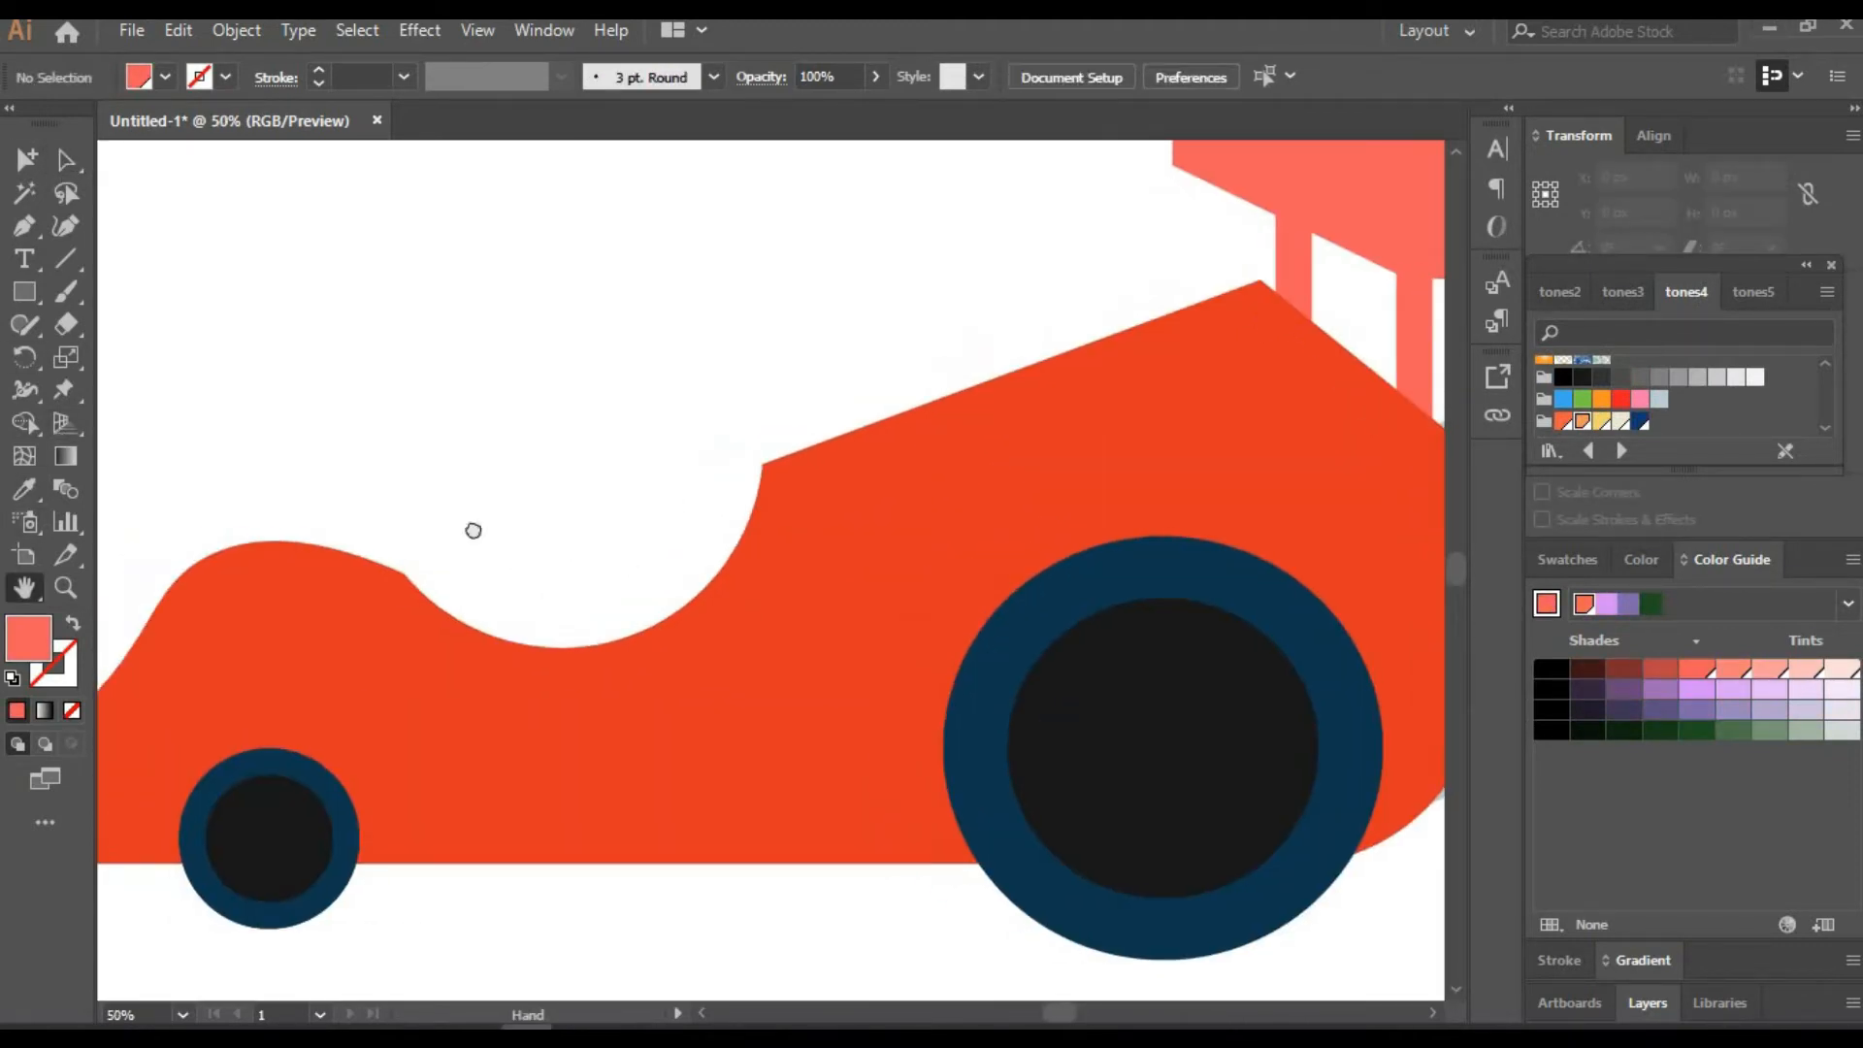
drag(1315, 270, 840, 461)
click(831, 457)
click(621, 874)
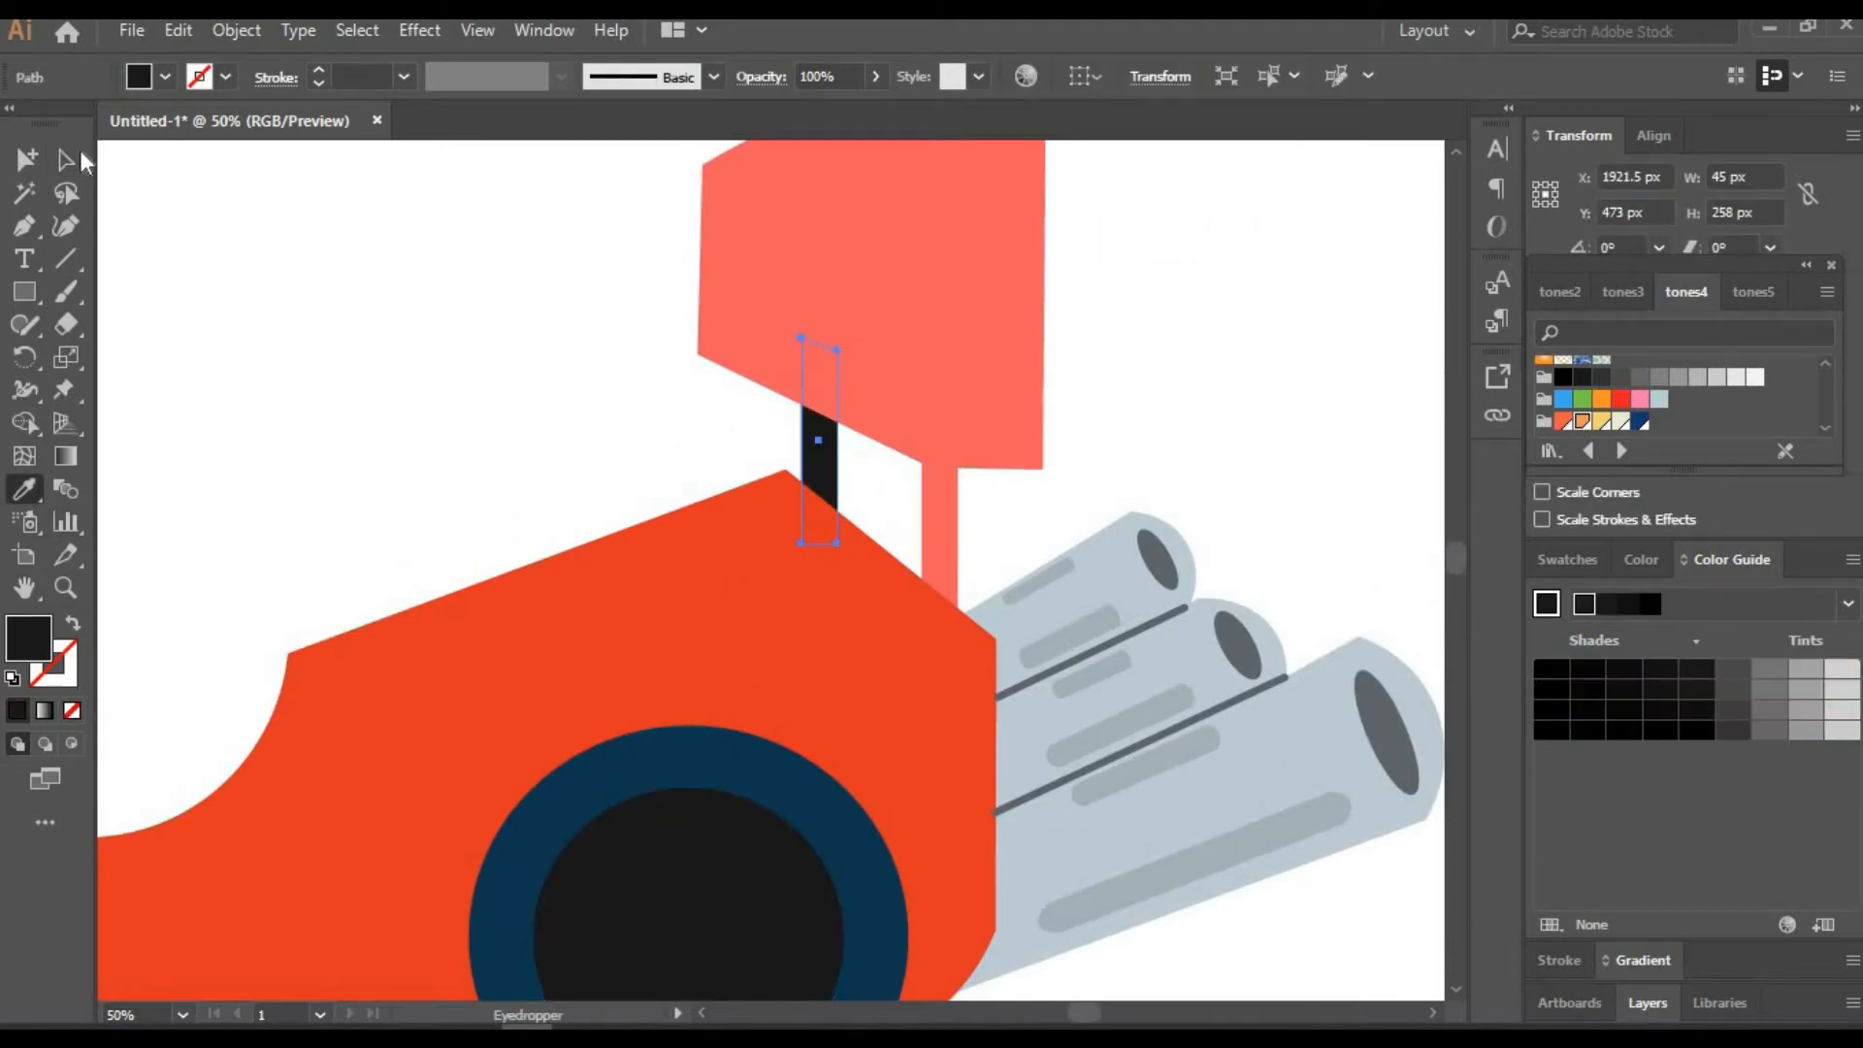
click(73, 161)
click(940, 524)
click(604, 843)
click(72, 161)
click(529, 342)
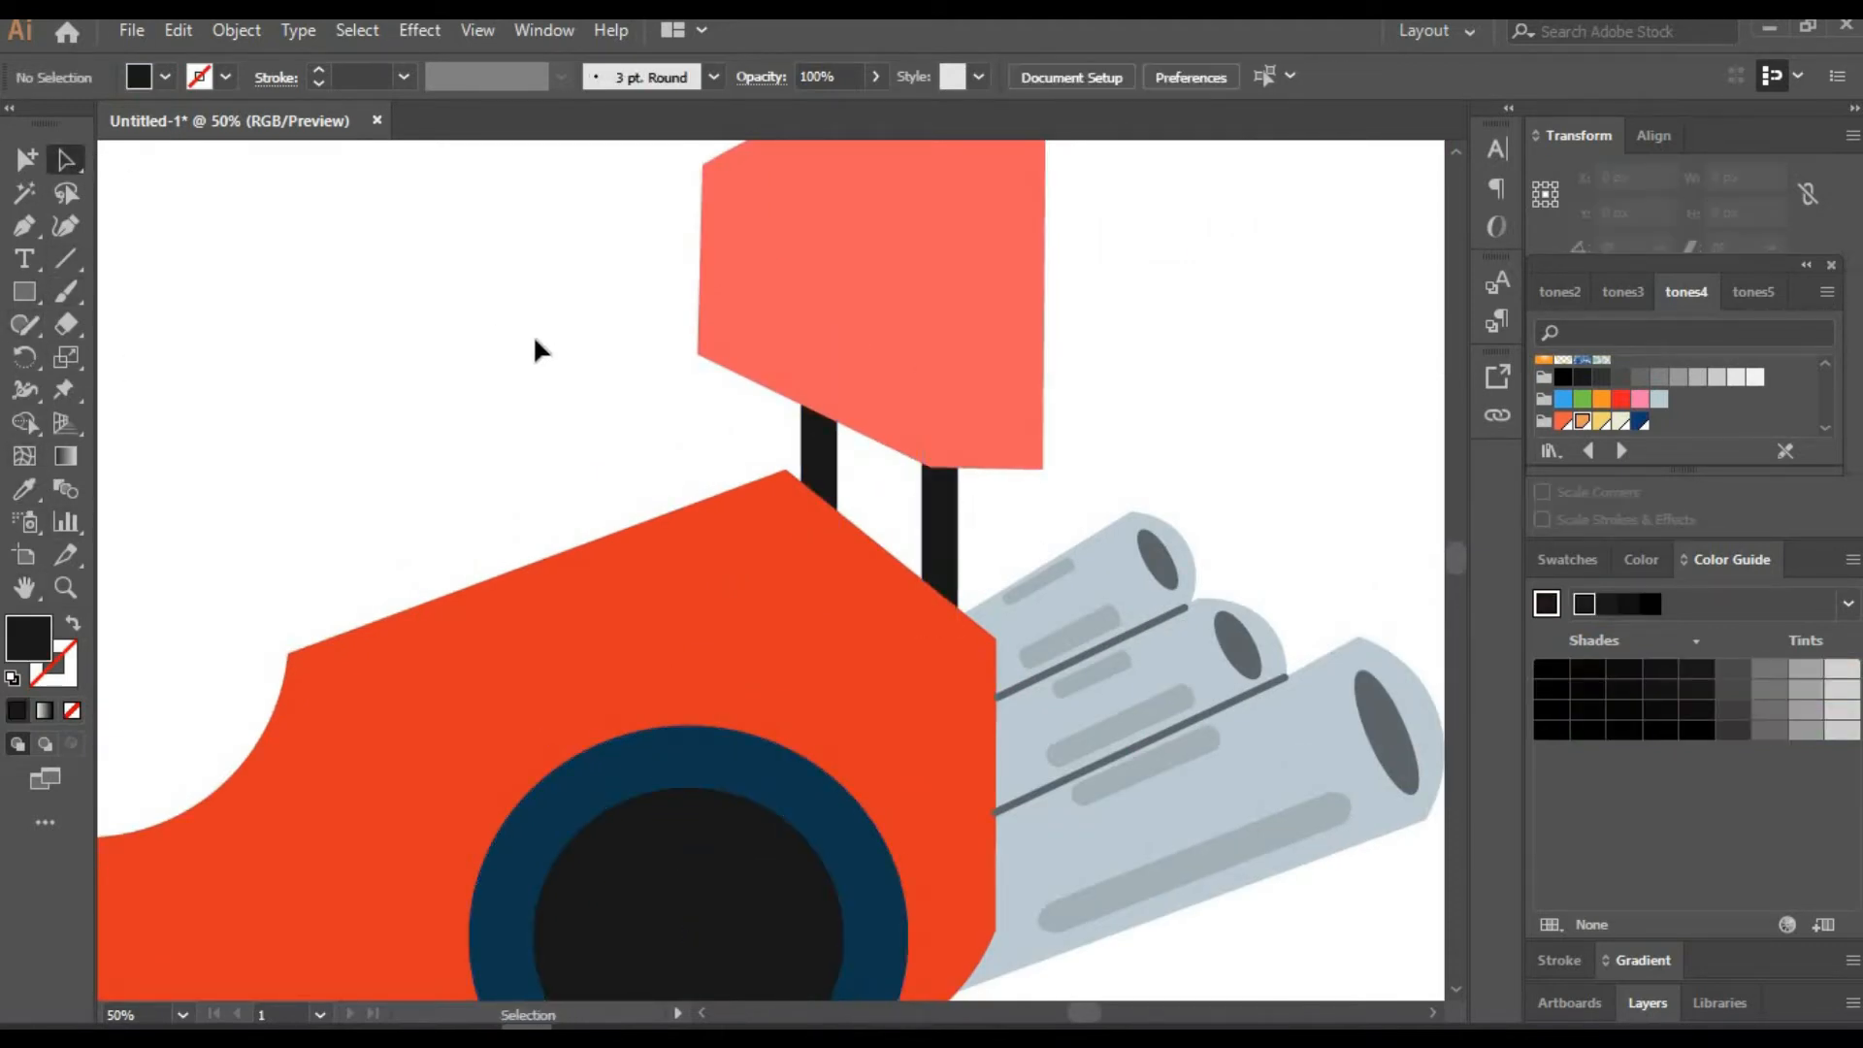
Fill the rear wing with the dark red swatch from the tones3 library
drag(889, 260, 903, 419)
click(905, 421)
click(1645, 296)
click(1621, 421)
click(1244, 491)
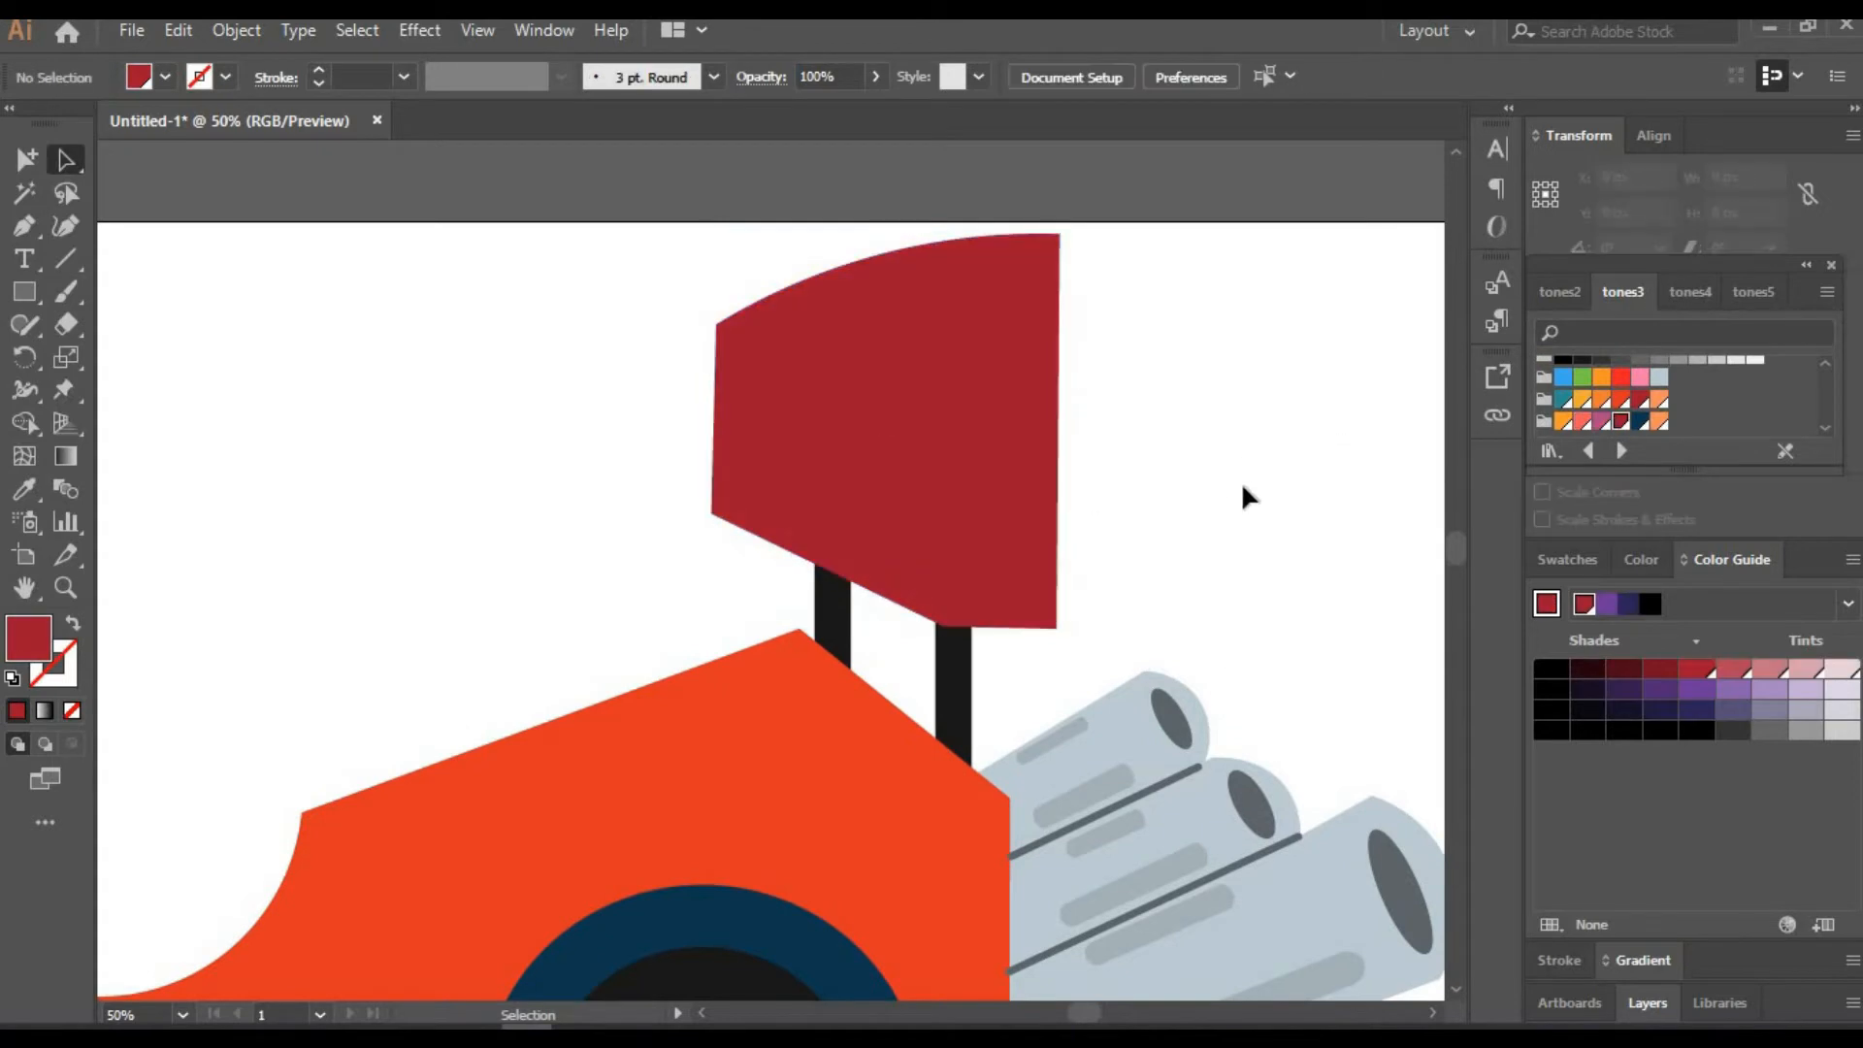
Refine the curve along the upper edge of the car's nose with the Curvature tool
key(space)
drag(446, 655, 797, 490)
click(543, 631)
click(64, 226)
drag(463, 570, 473, 596)
click(68, 161)
click(369, 317)
Draw a red rectangle of about 360 × 259 px above the nose and fit its lower edge to the bodywork's curve
click(25, 292)
drag(376, 305, 663, 512)
click(65, 226)
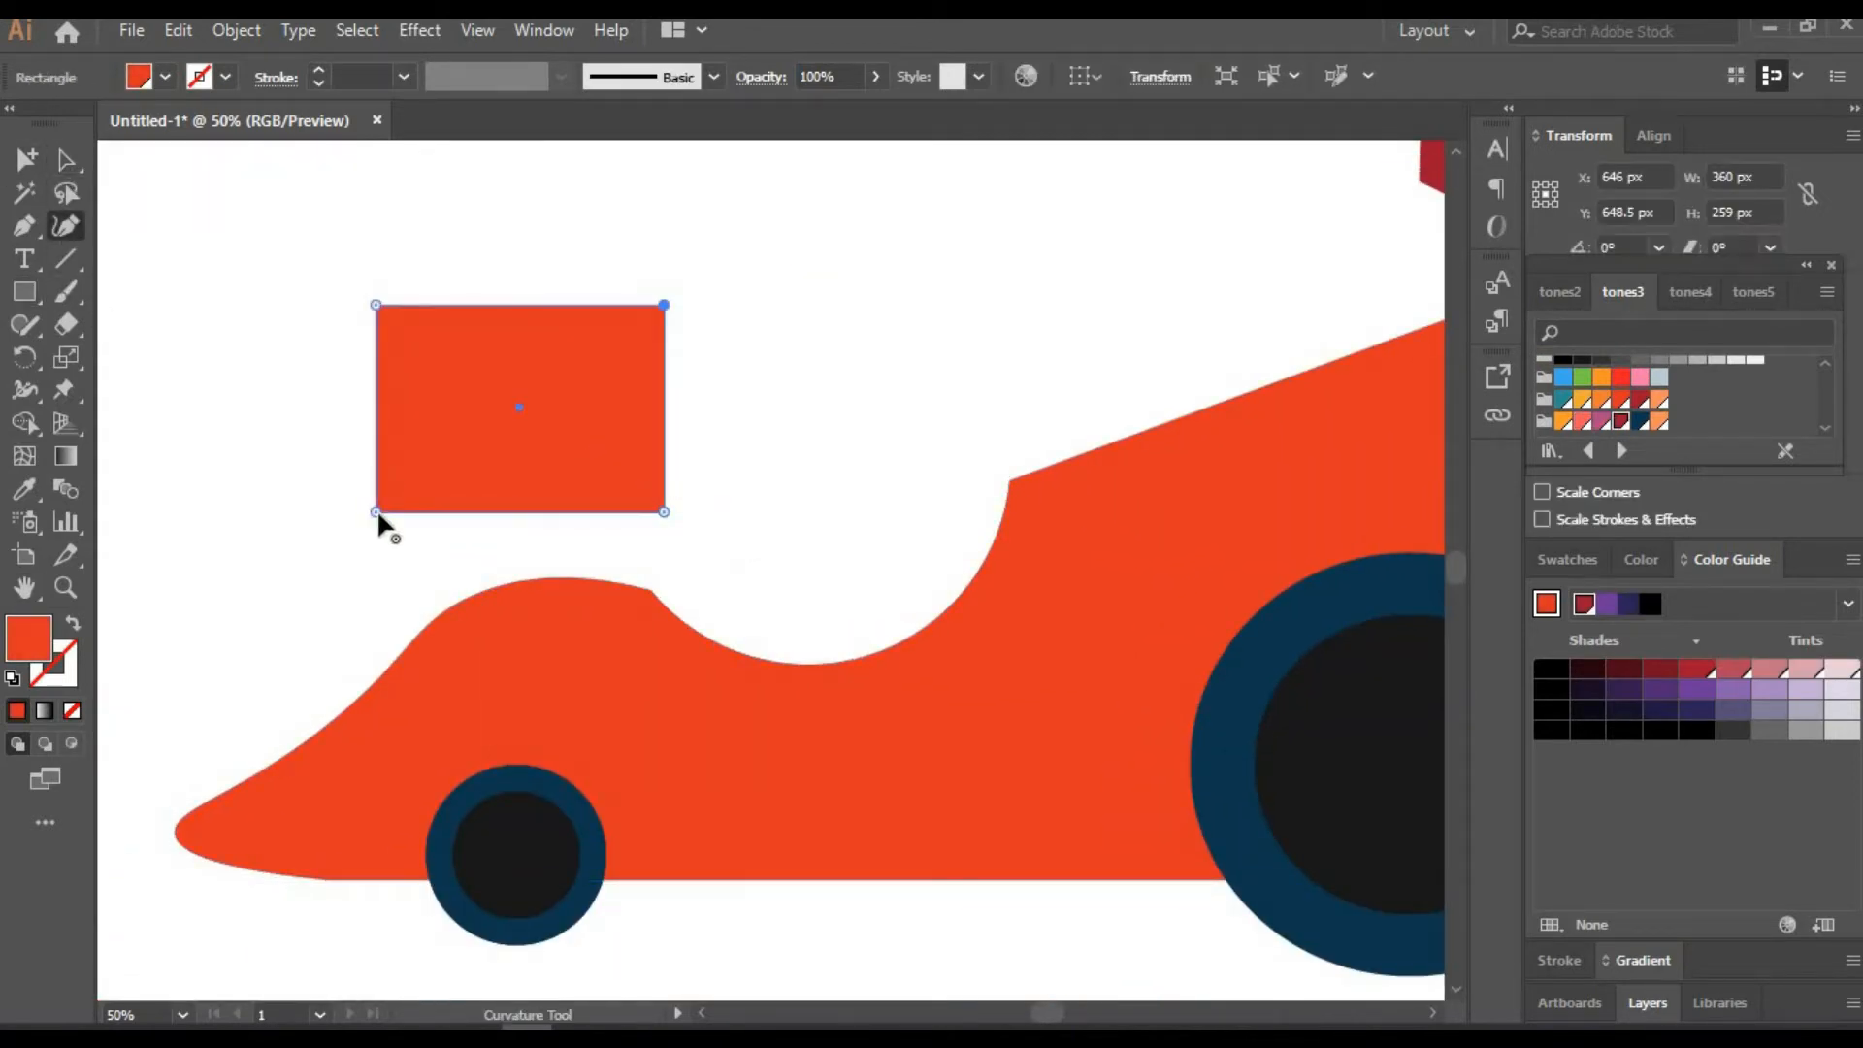
drag(376, 513, 416, 637)
drag(648, 586, 652, 590)
drag(535, 612, 515, 582)
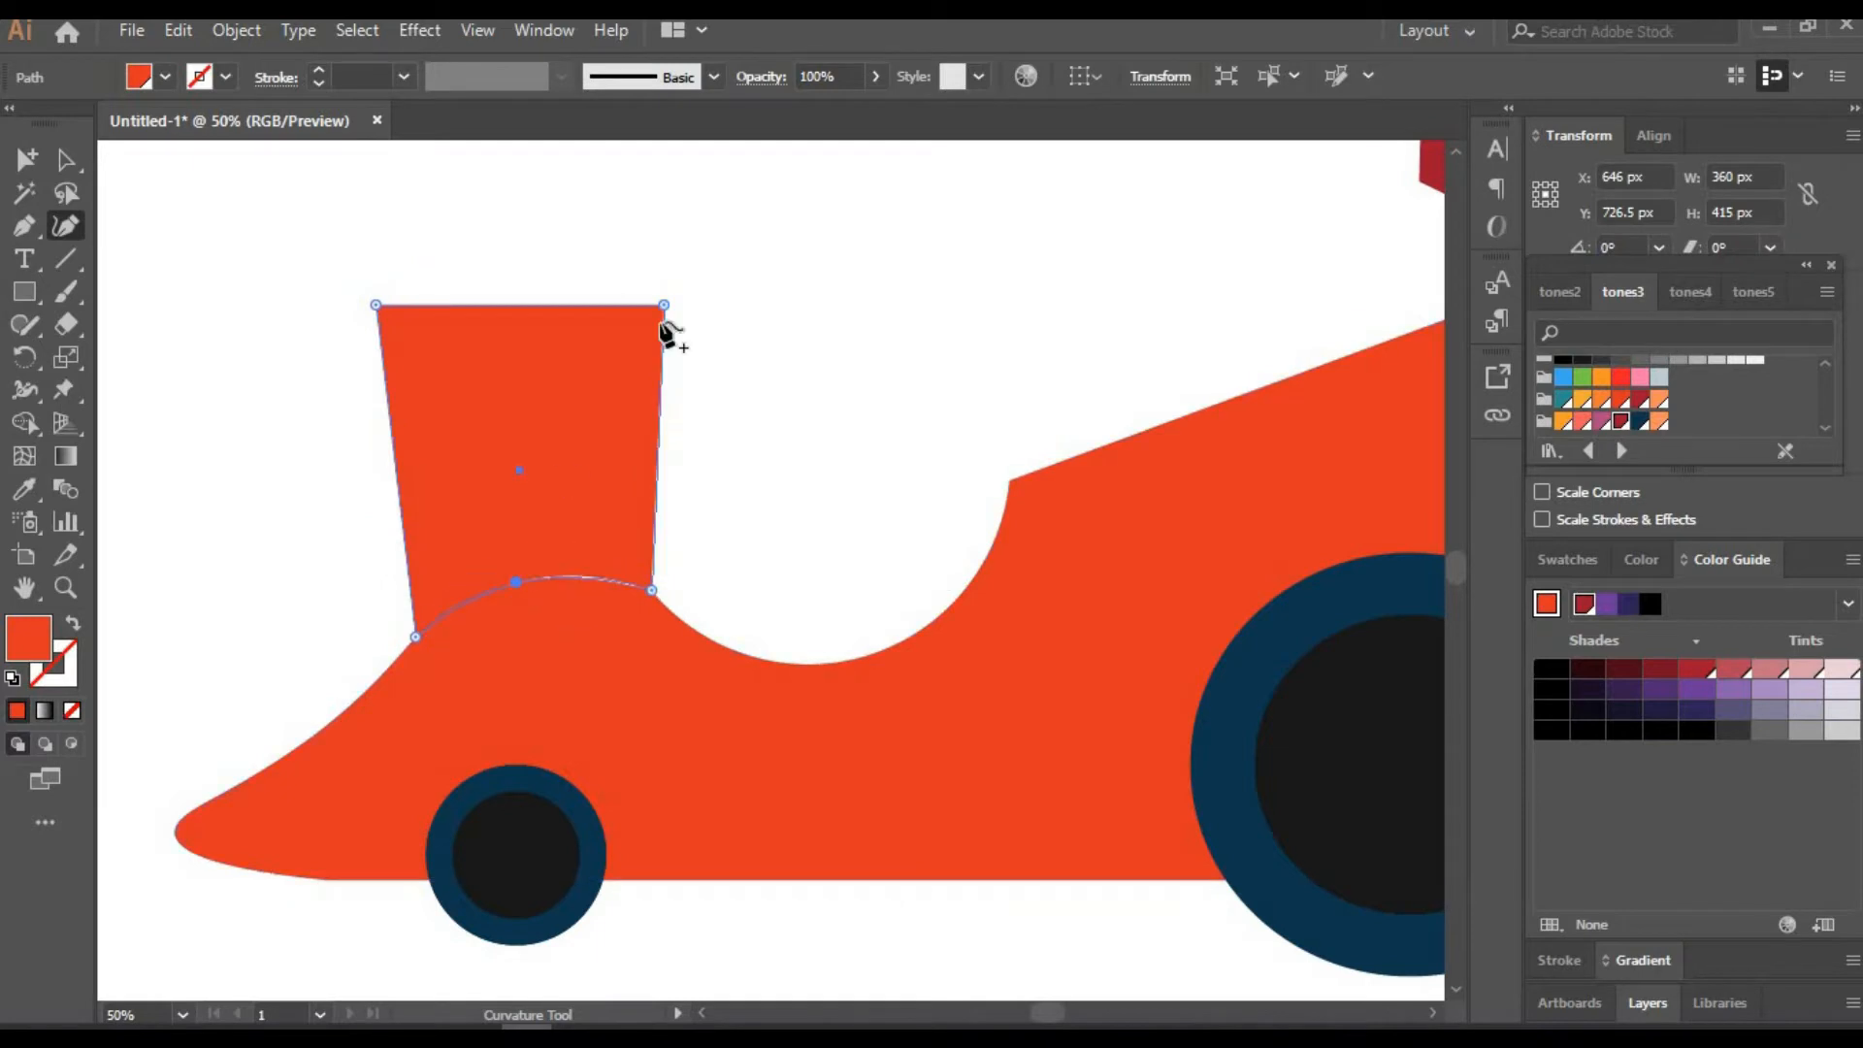
Reshape the rectangle into a rounded windshield with a pointed tip extending over the cockpit and a concave inner edge
drag(664, 305, 822, 367)
drag(622, 339, 678, 287)
click(376, 304)
key(Delete)
drag(526, 357, 508, 325)
drag(762, 447, 705, 433)
drag(822, 367, 795, 384)
drag(678, 288, 669, 306)
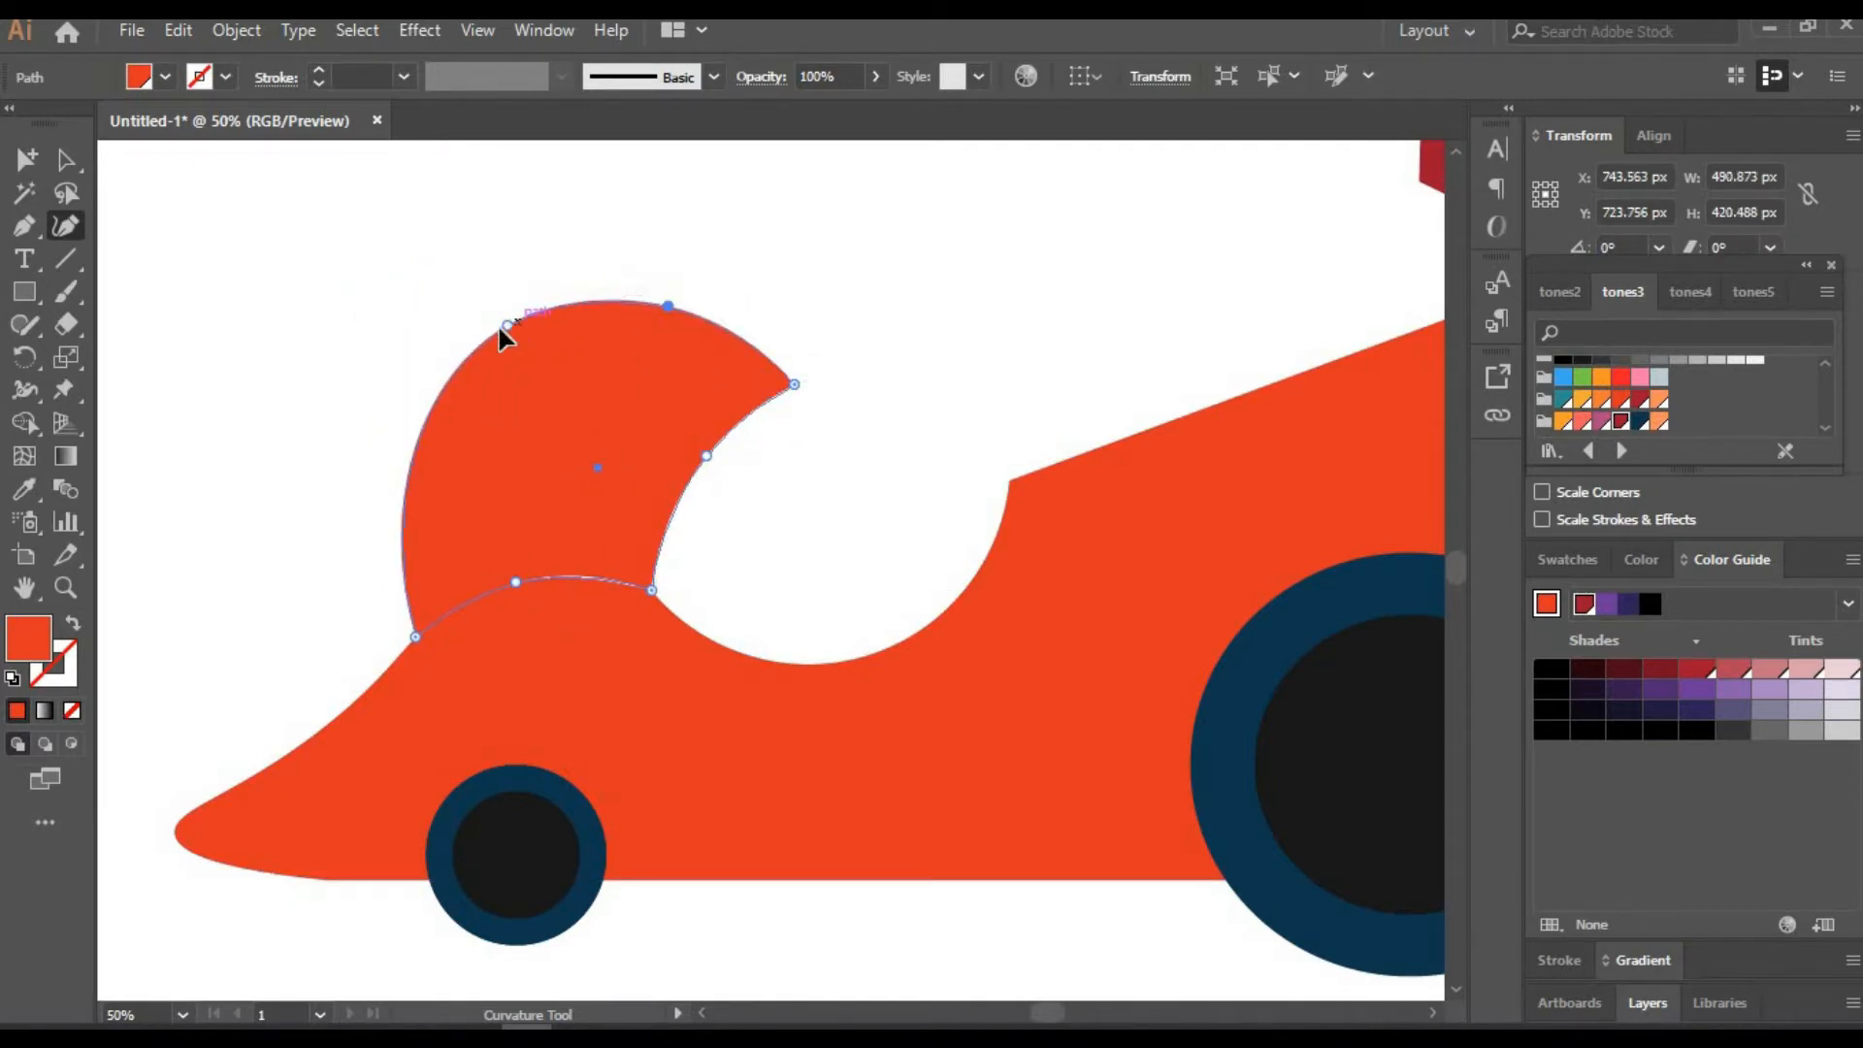
Fill the windshield with a dark purple shade from the Color Guide
click(72, 160)
click(1624, 690)
click(1589, 690)
click(1625, 690)
click(932, 320)
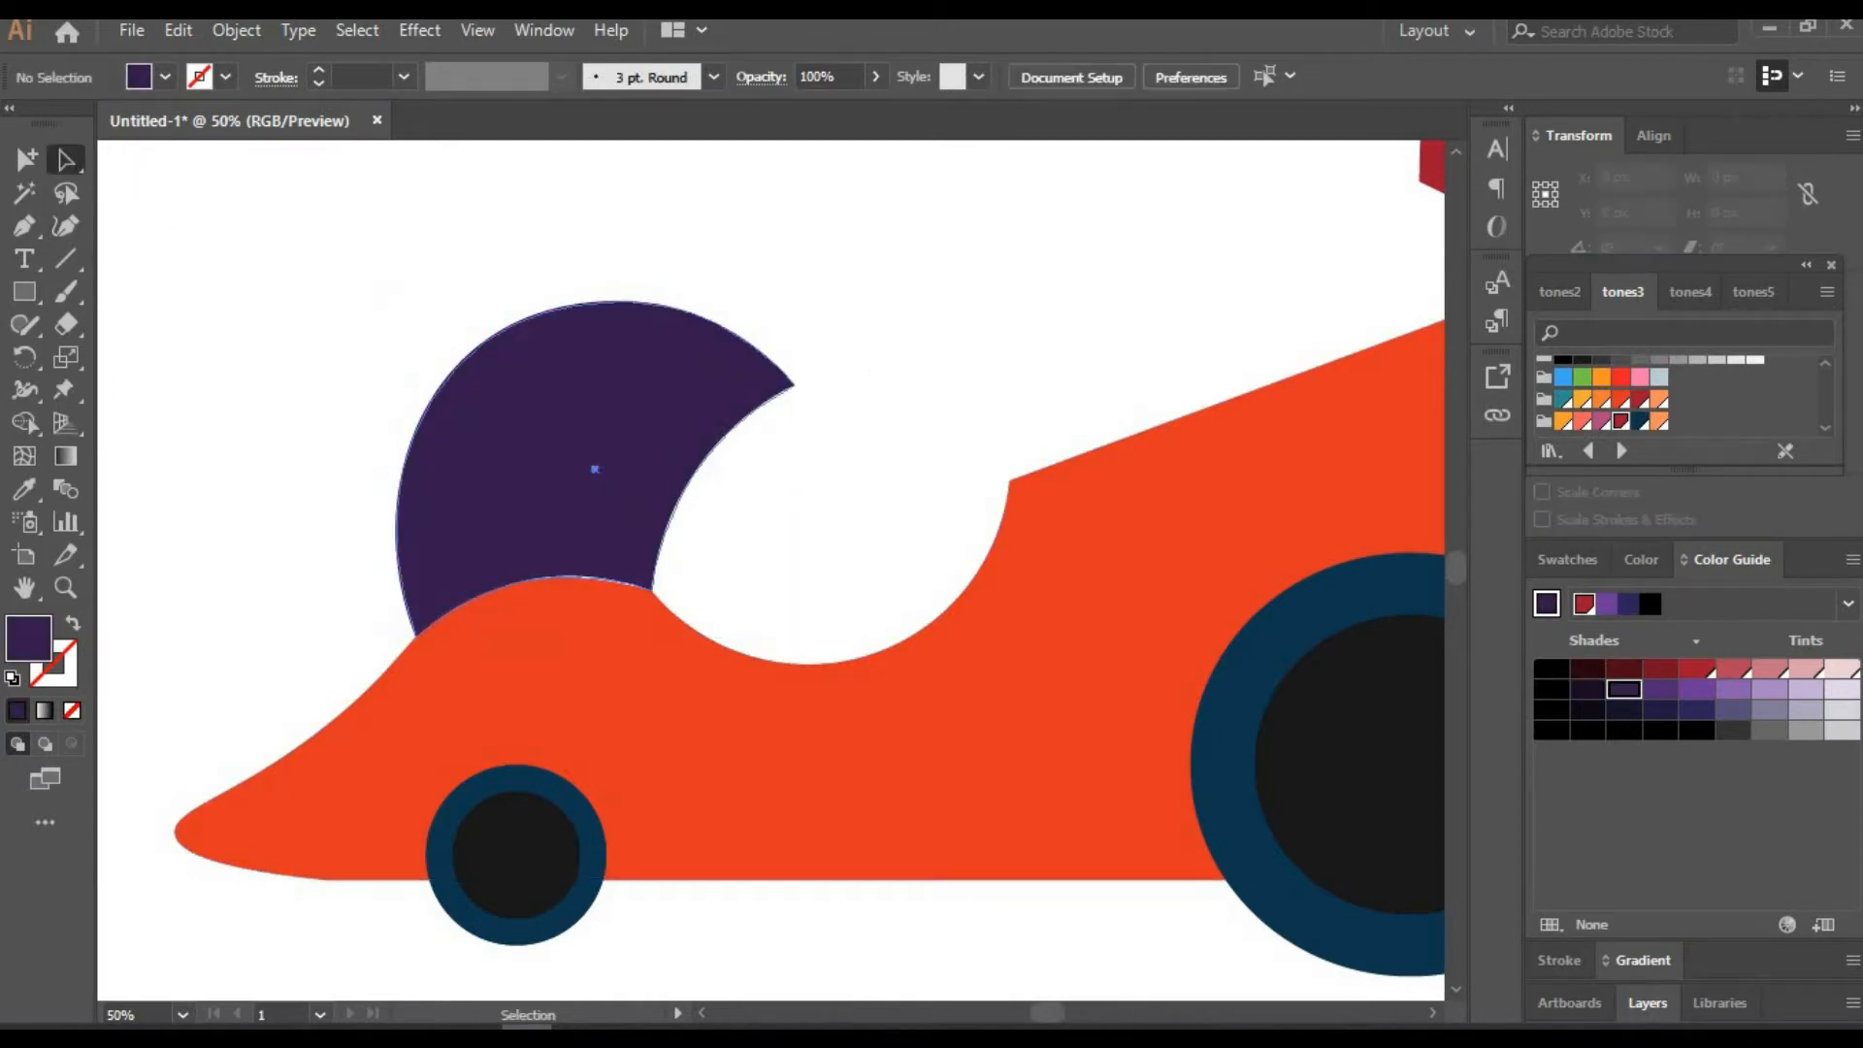
click(621, 427)
click(66, 226)
click(66, 160)
click(739, 152)
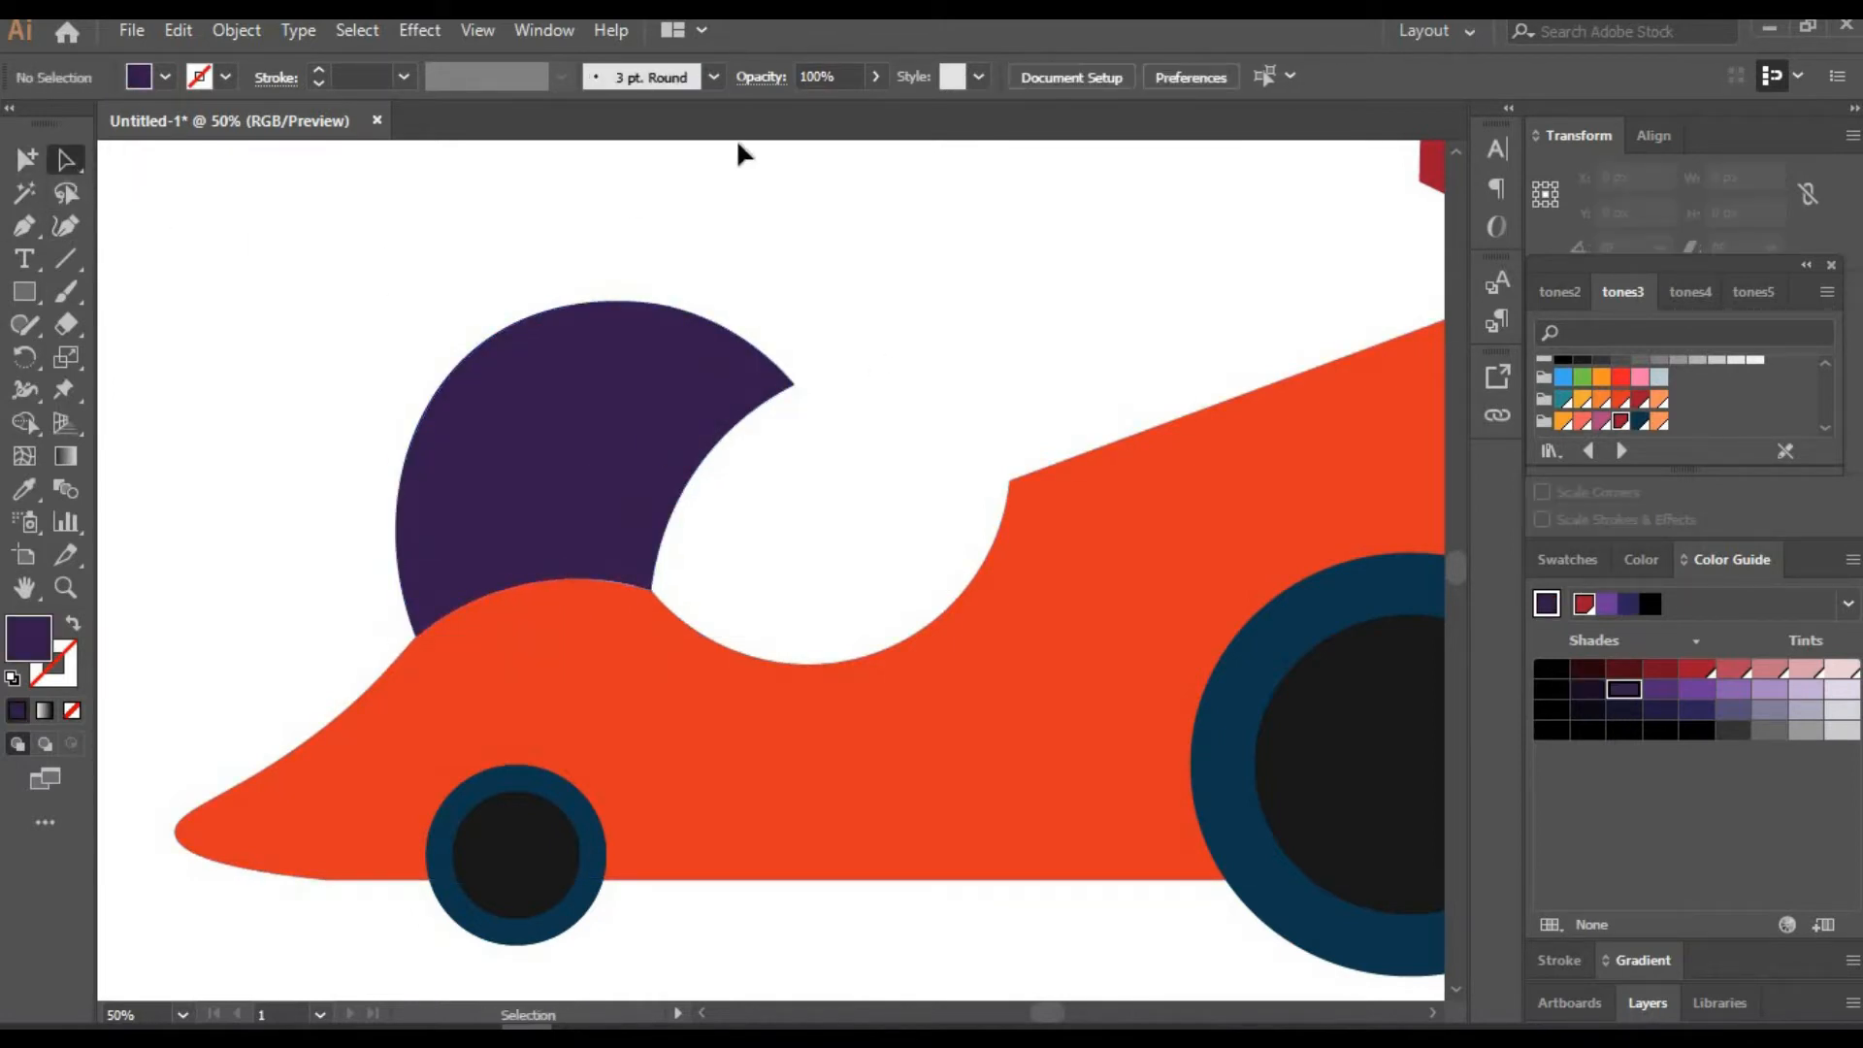
Draw a rounded strip rotated 45° on the windshield and bend it along the outer curve into a reflection
click(563, 466)
click(27, 293)
click(127, 325)
drag(242, 256, 453, 329)
click(66, 160)
drag(459, 239, 386, 169)
drag(350, 261, 520, 394)
drag(618, 376, 633, 311)
click(66, 225)
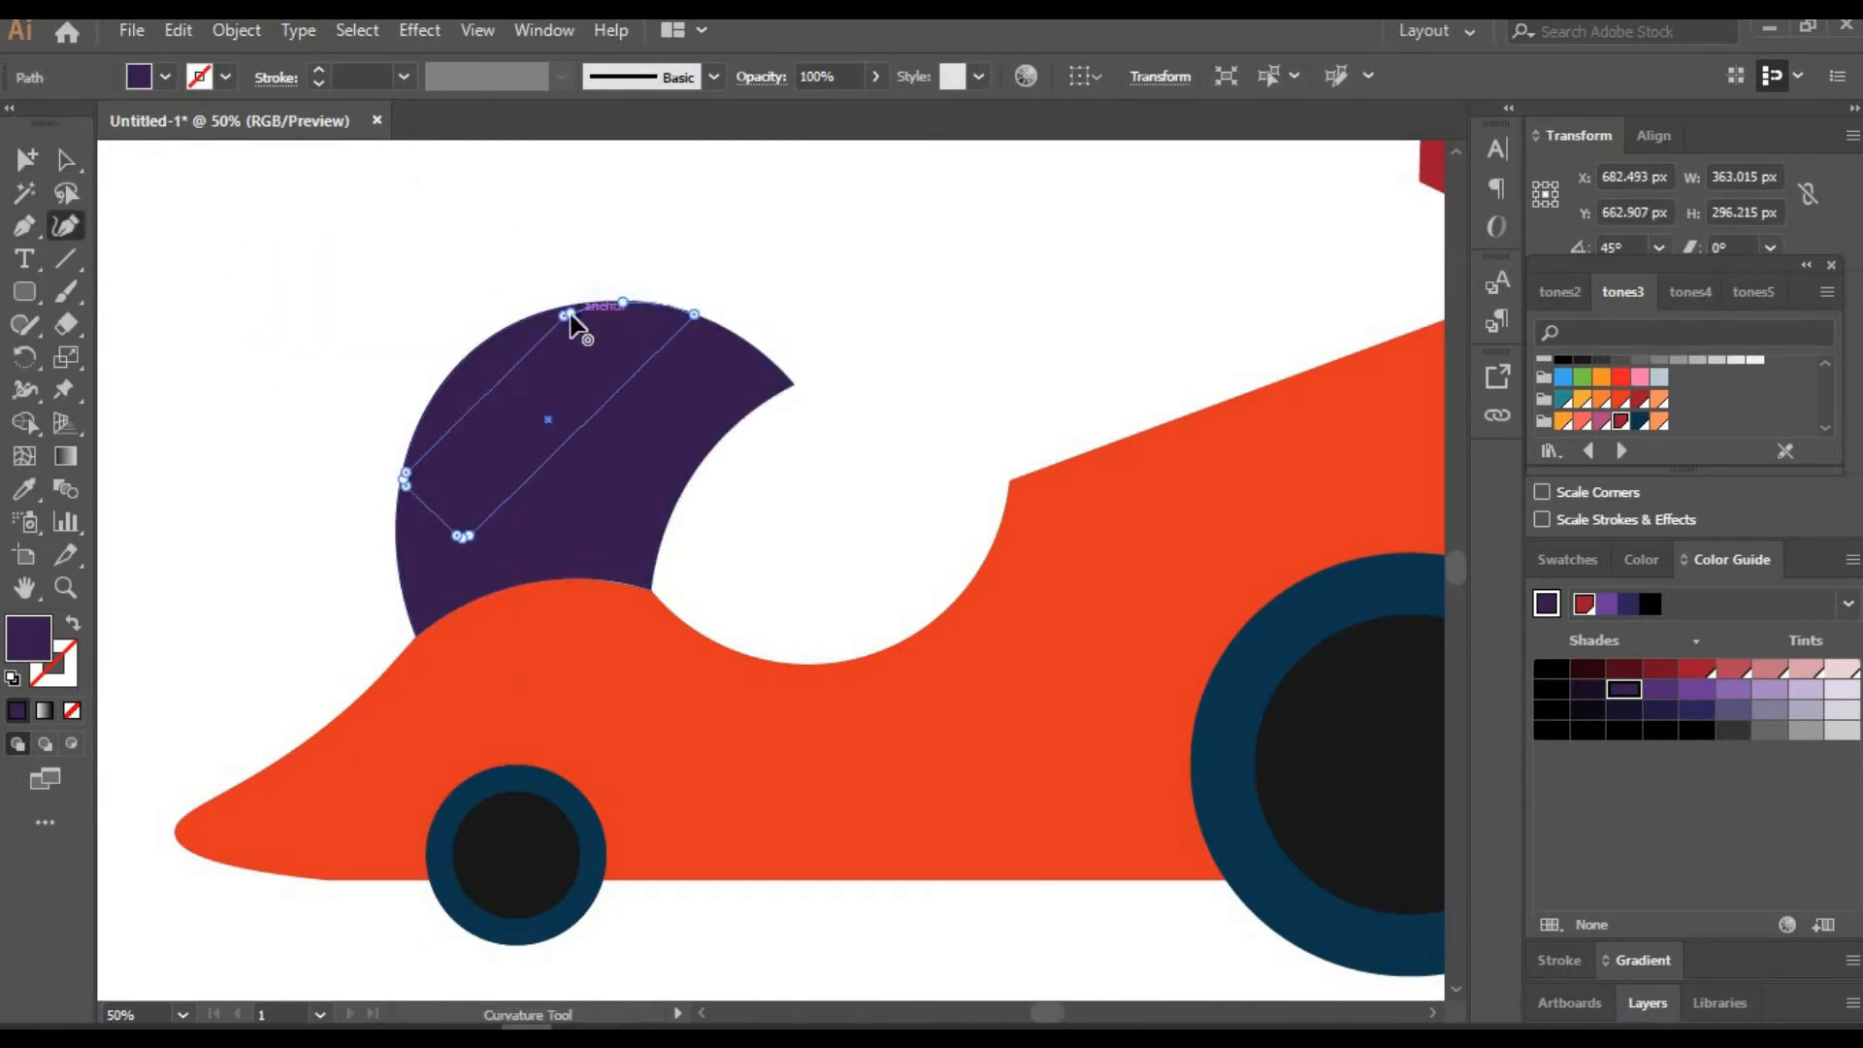
drag(449, 602, 416, 636)
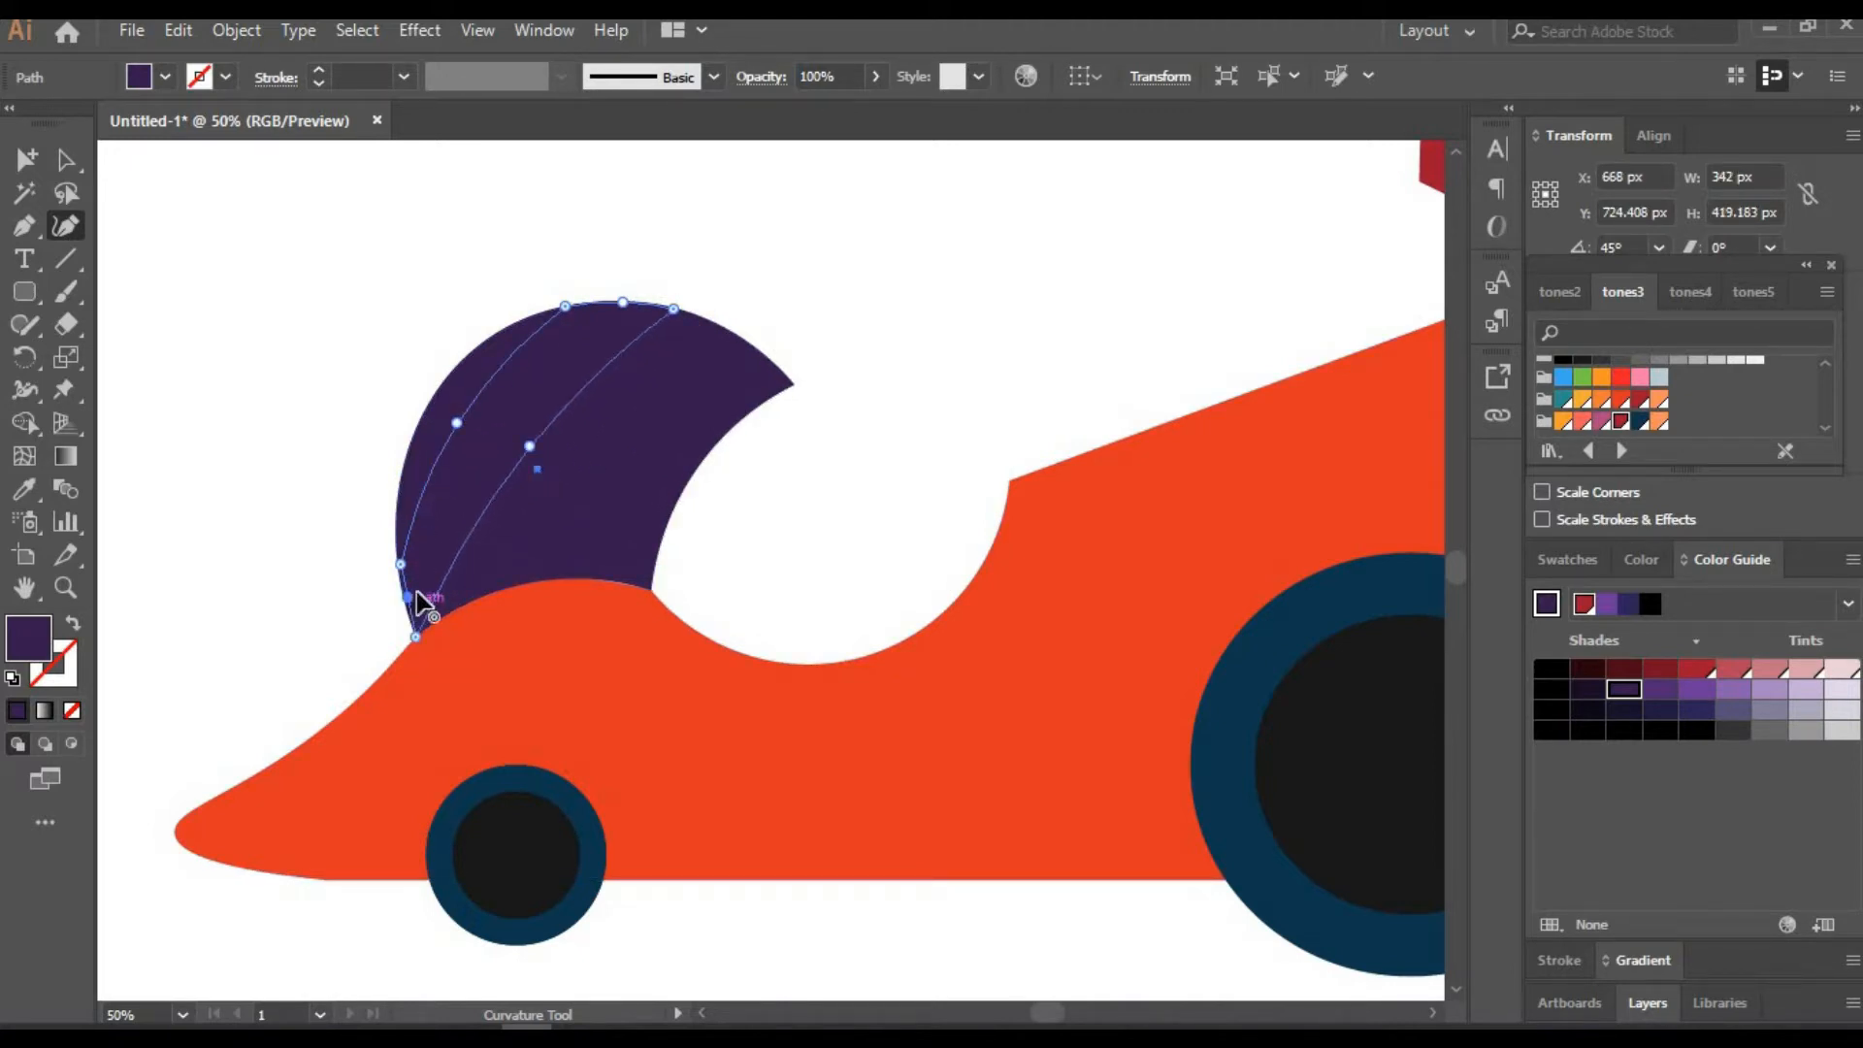
Fill the reflection strip with a light purple tint from the Color Guide and set its opacity to 20%
click(66, 161)
click(1696, 689)
click(1734, 689)
click(1769, 689)
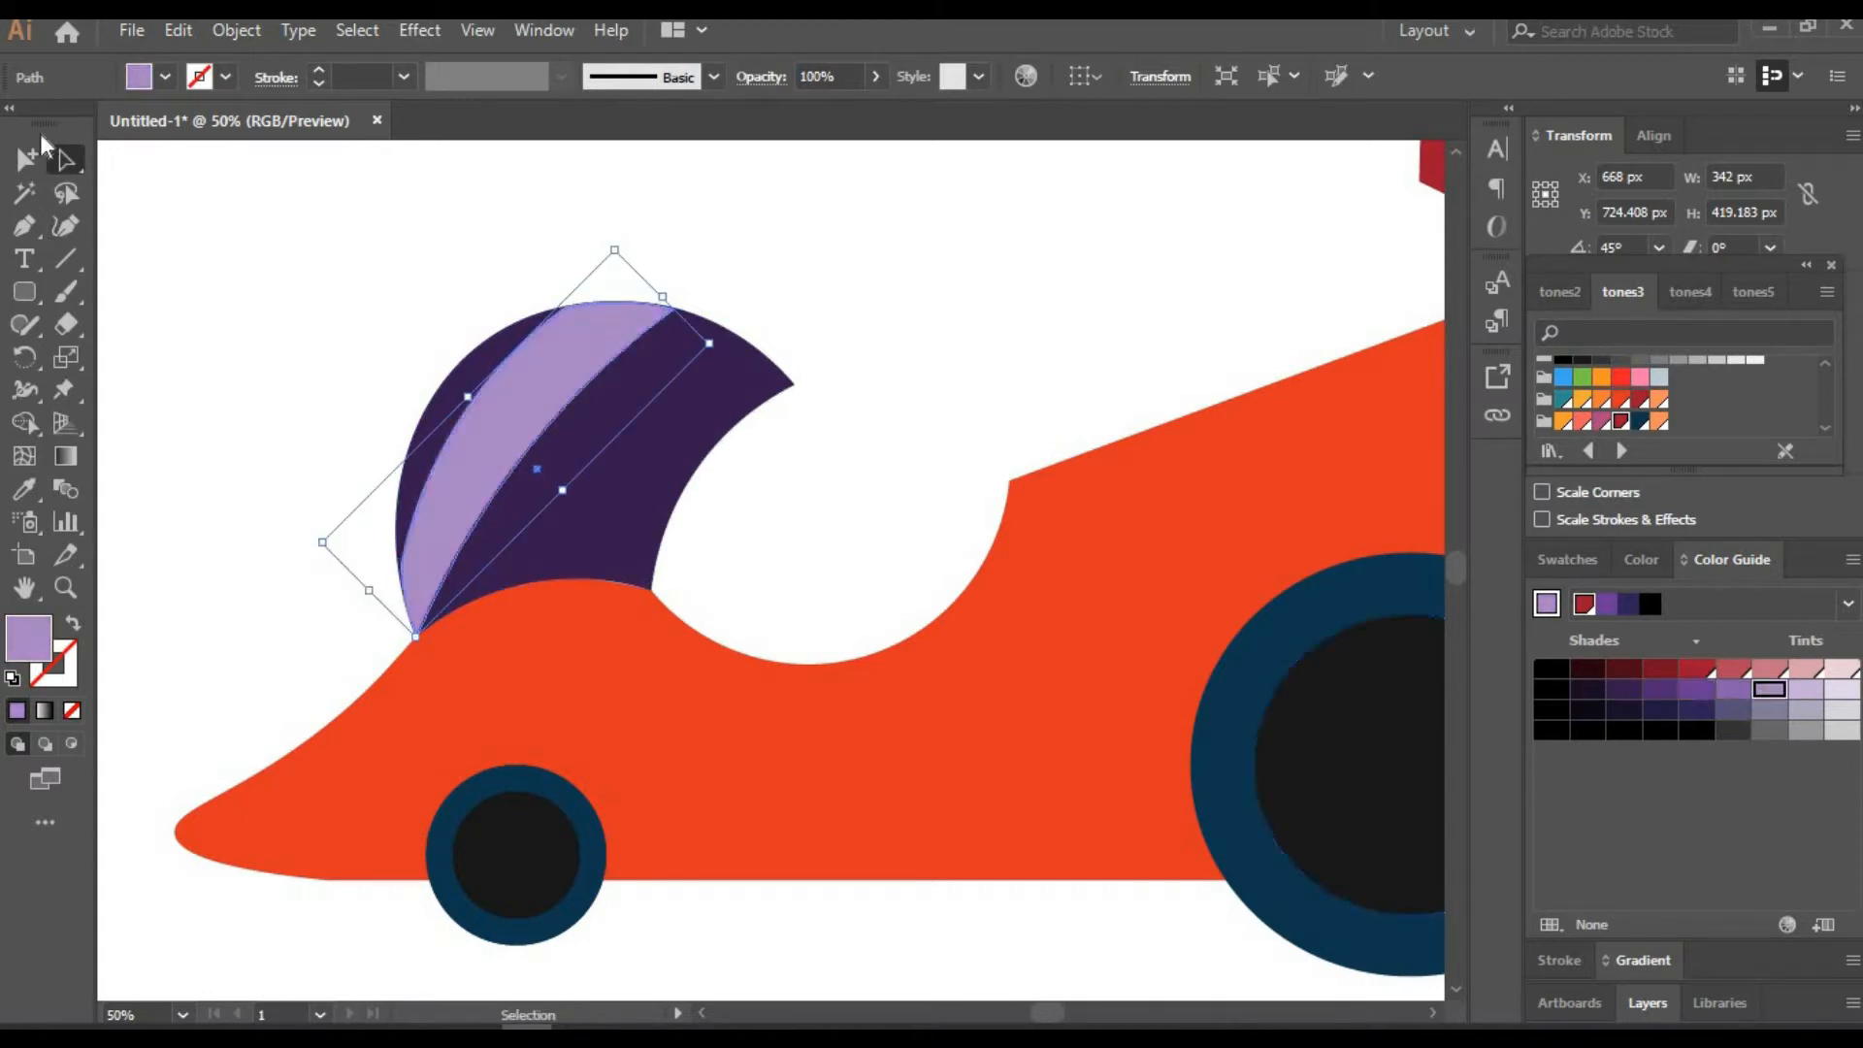
text(20)
key(Return)
click(506, 283)
click(544, 354)
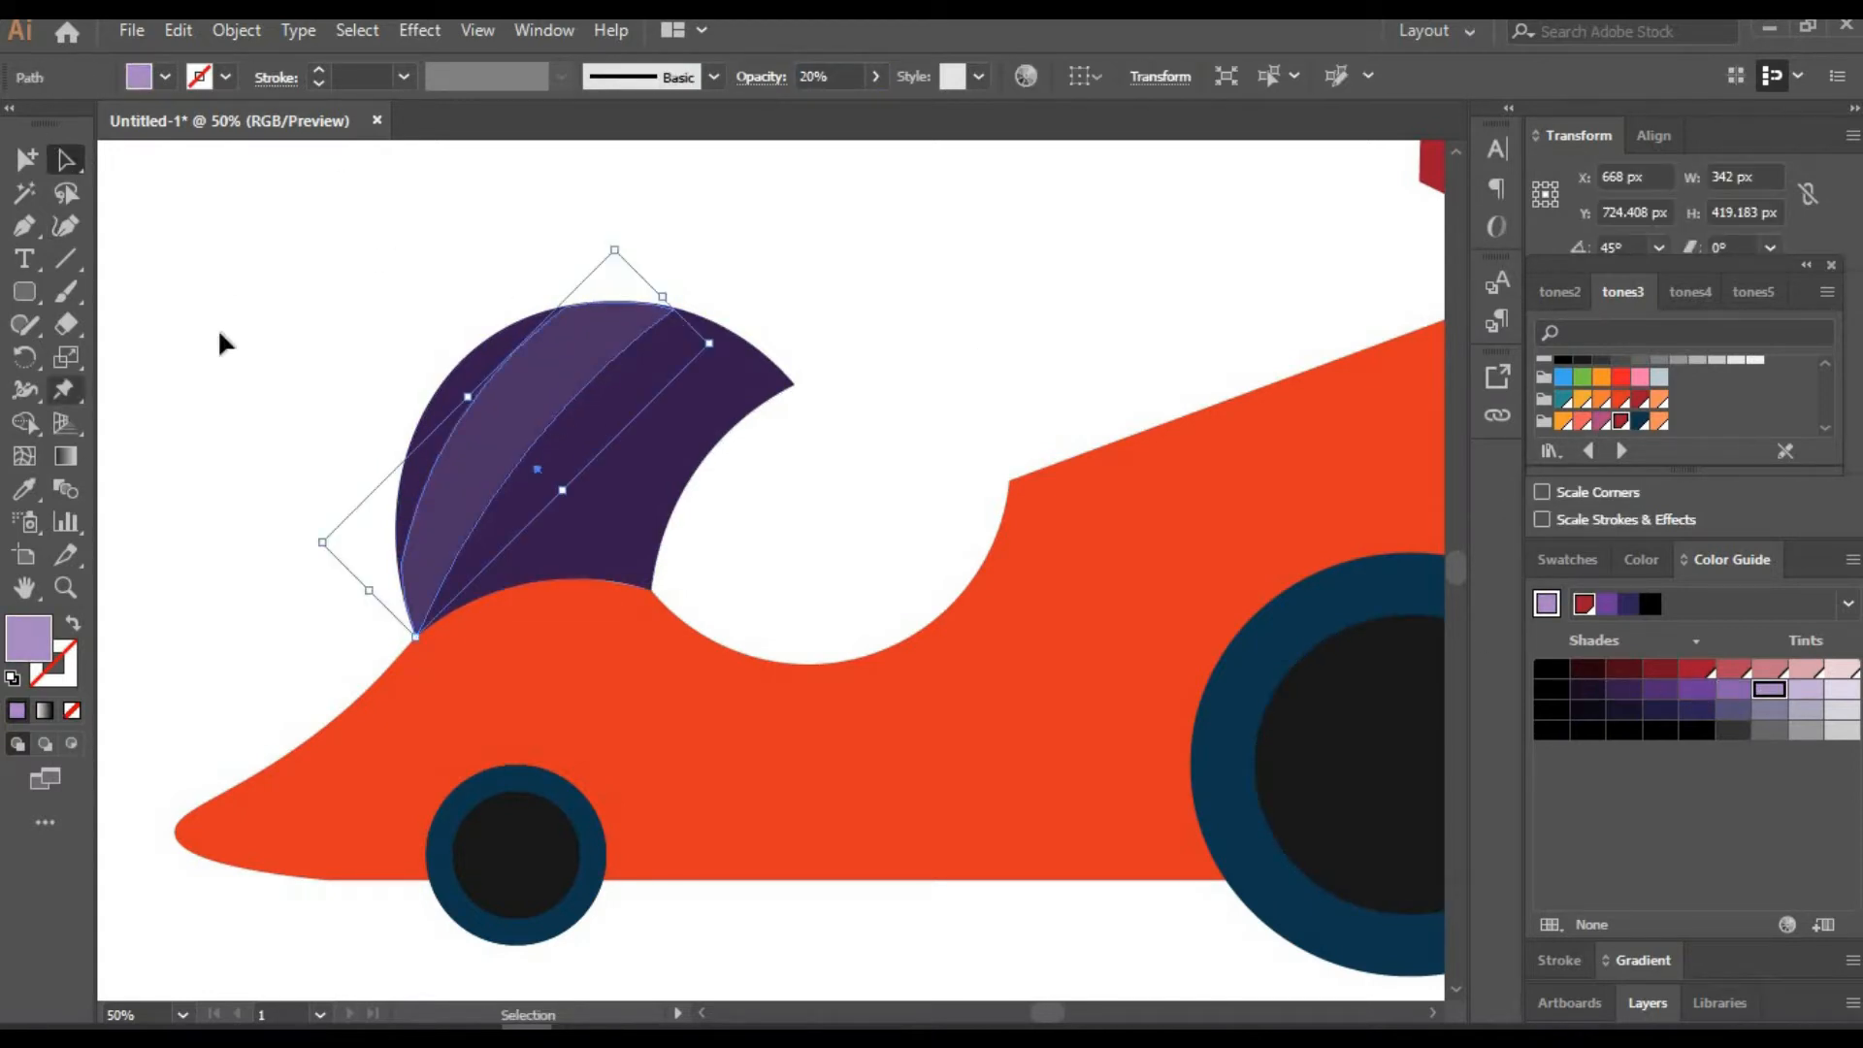
Duplicate the reflection strip towards the windshield's tip and reshape the copy into a tapered curve
drag(583, 359, 680, 396)
drag(791, 352, 728, 452)
key(shift+grave)
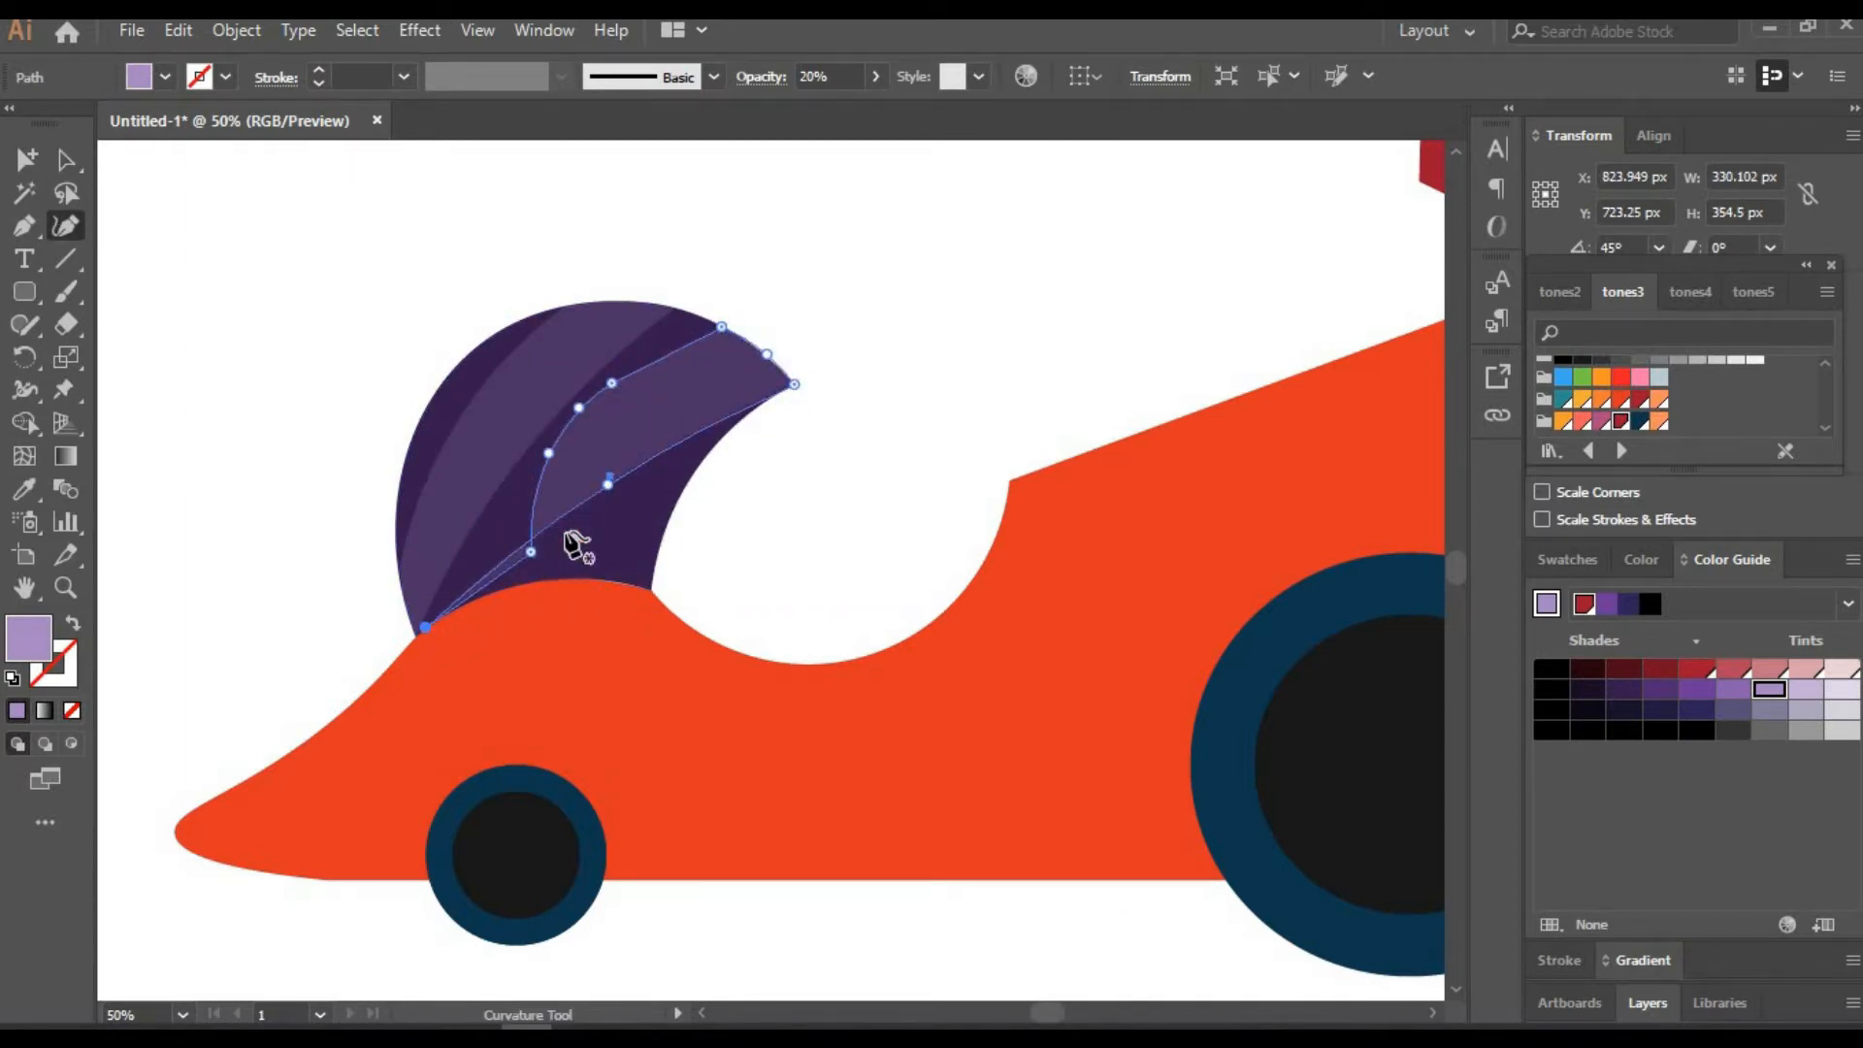
drag(723, 328, 747, 341)
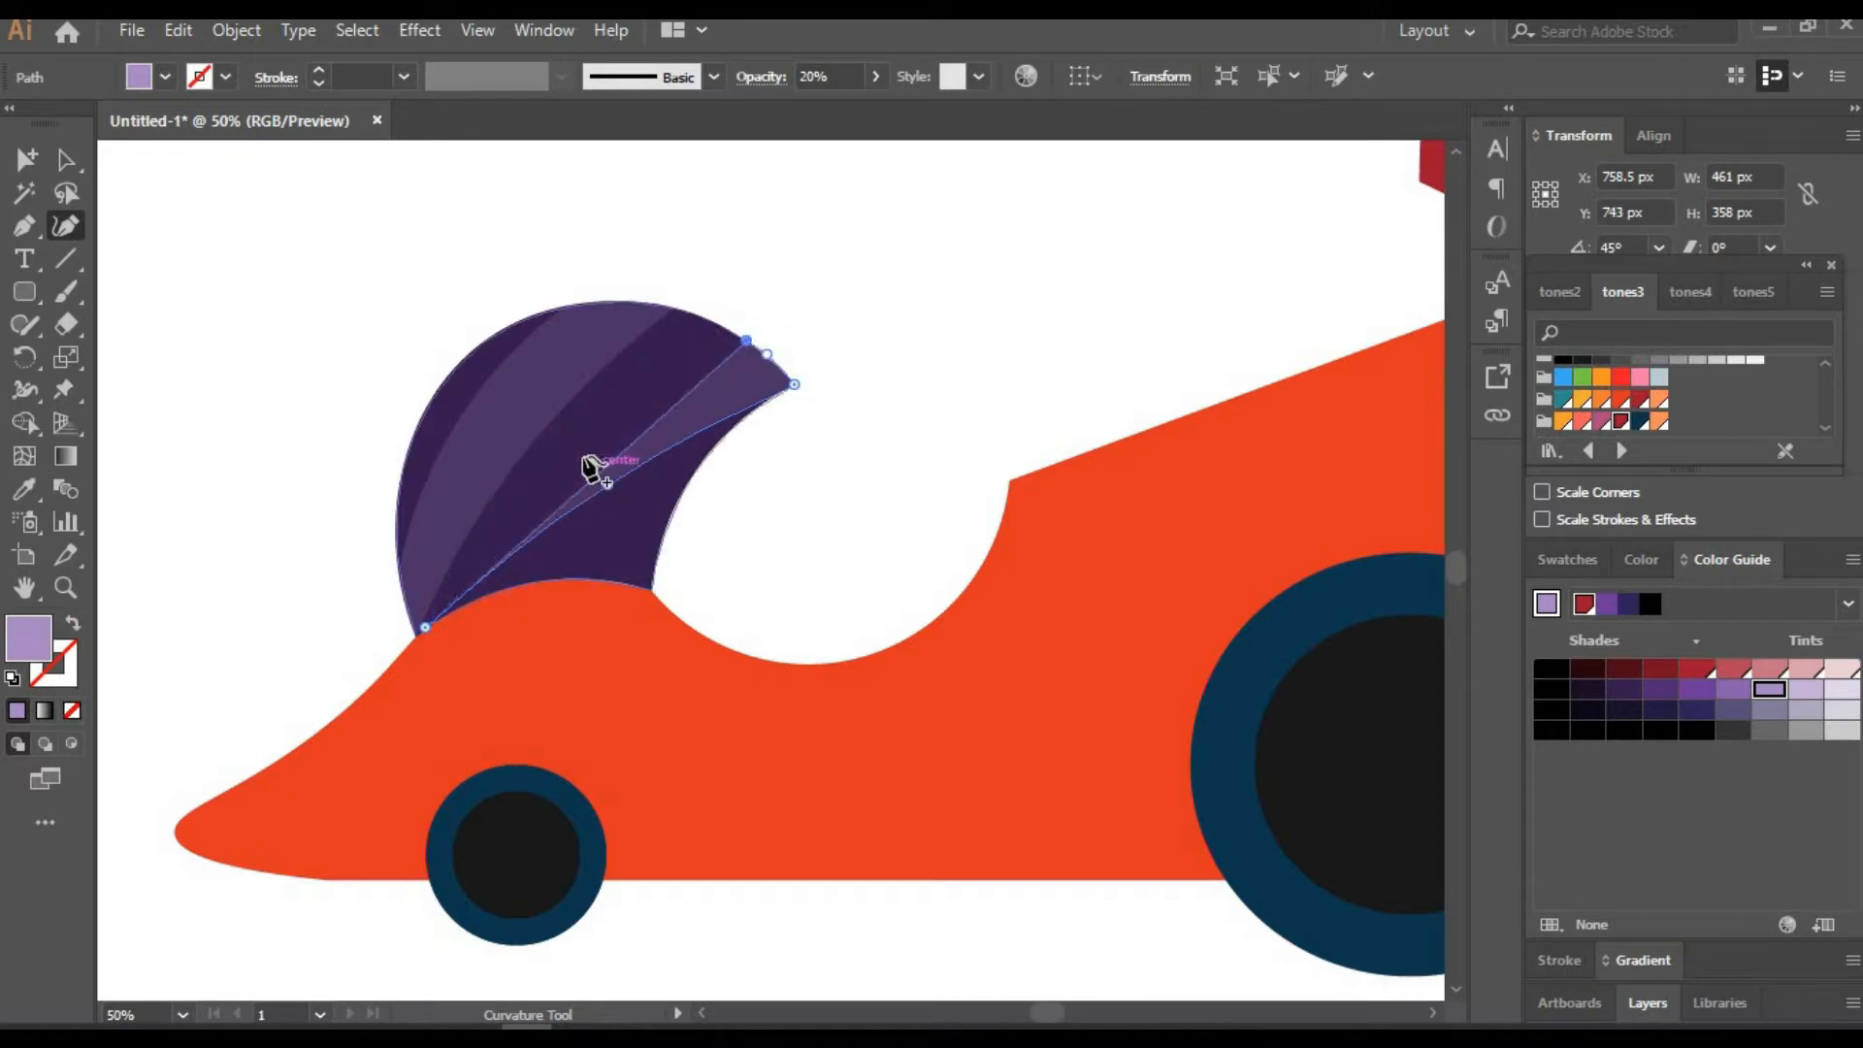
drag(587, 476, 582, 455)
drag(608, 484, 571, 442)
drag(599, 505, 597, 489)
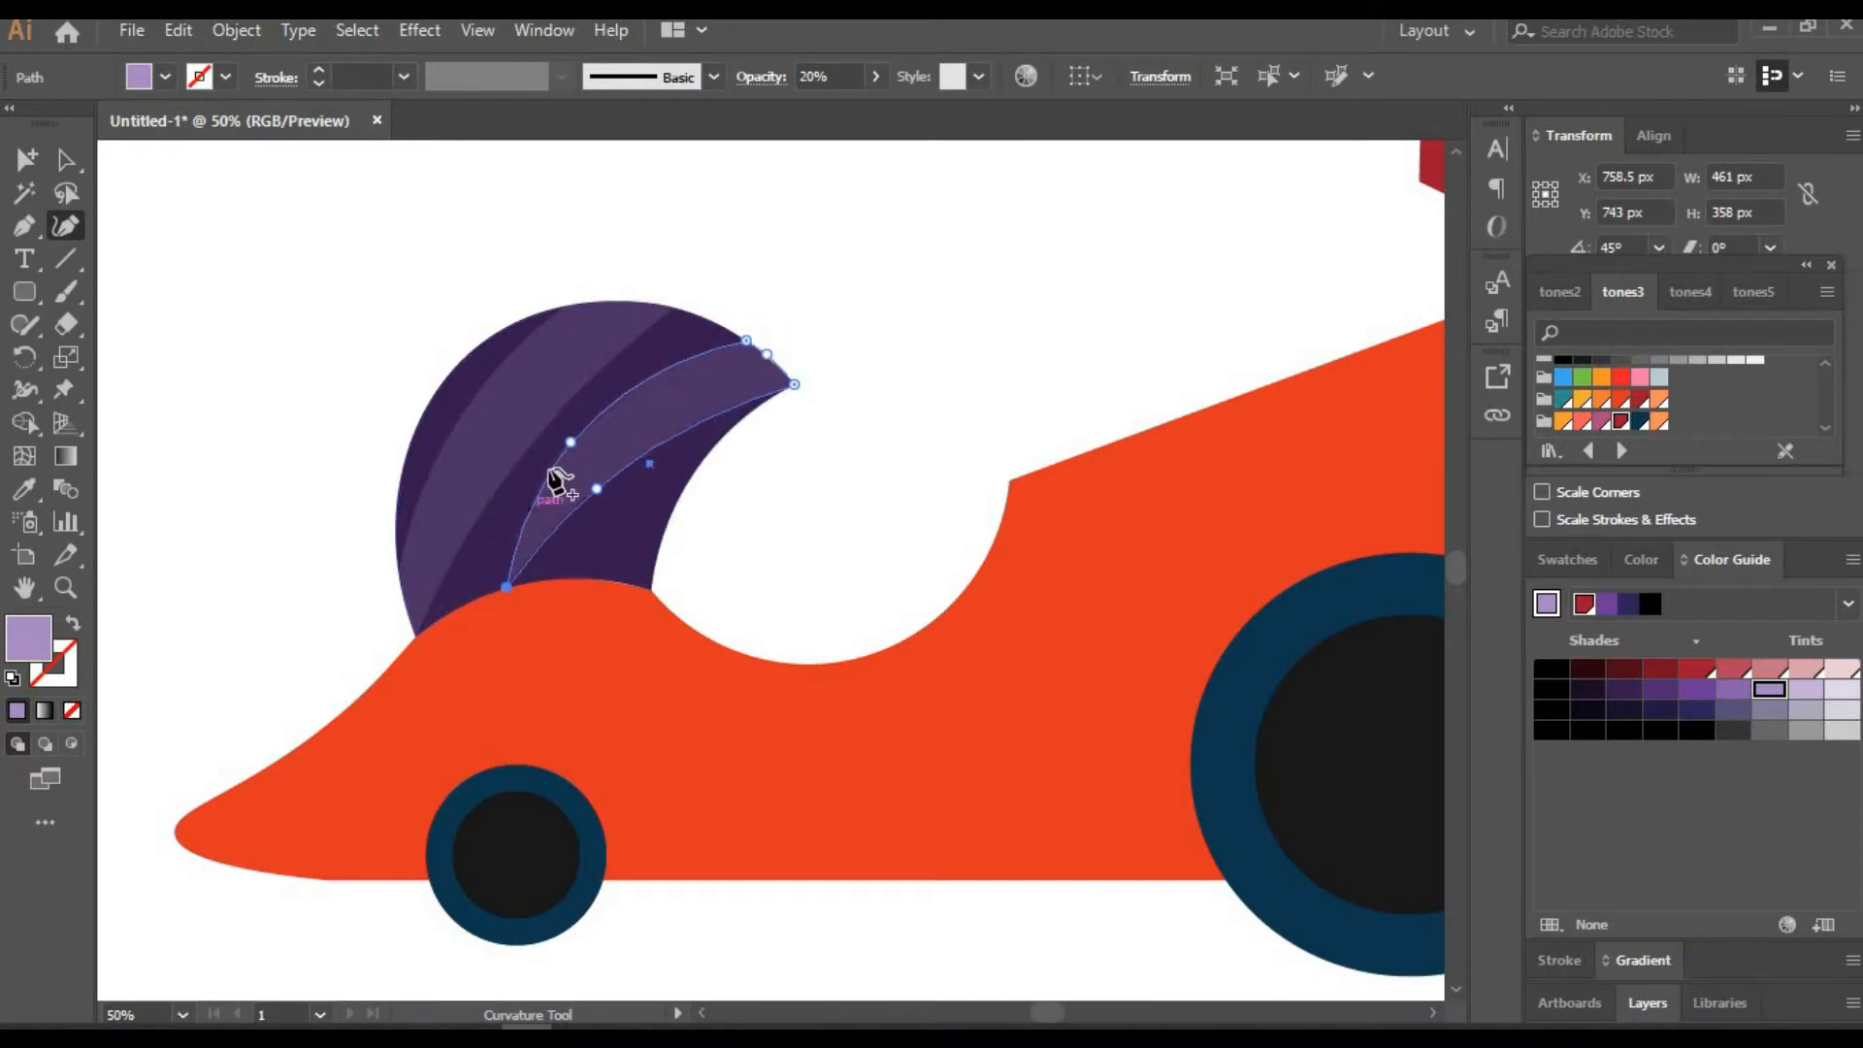
Delete both curved reflection strips from the windshield
click(68, 167)
click(359, 254)
click(621, 427)
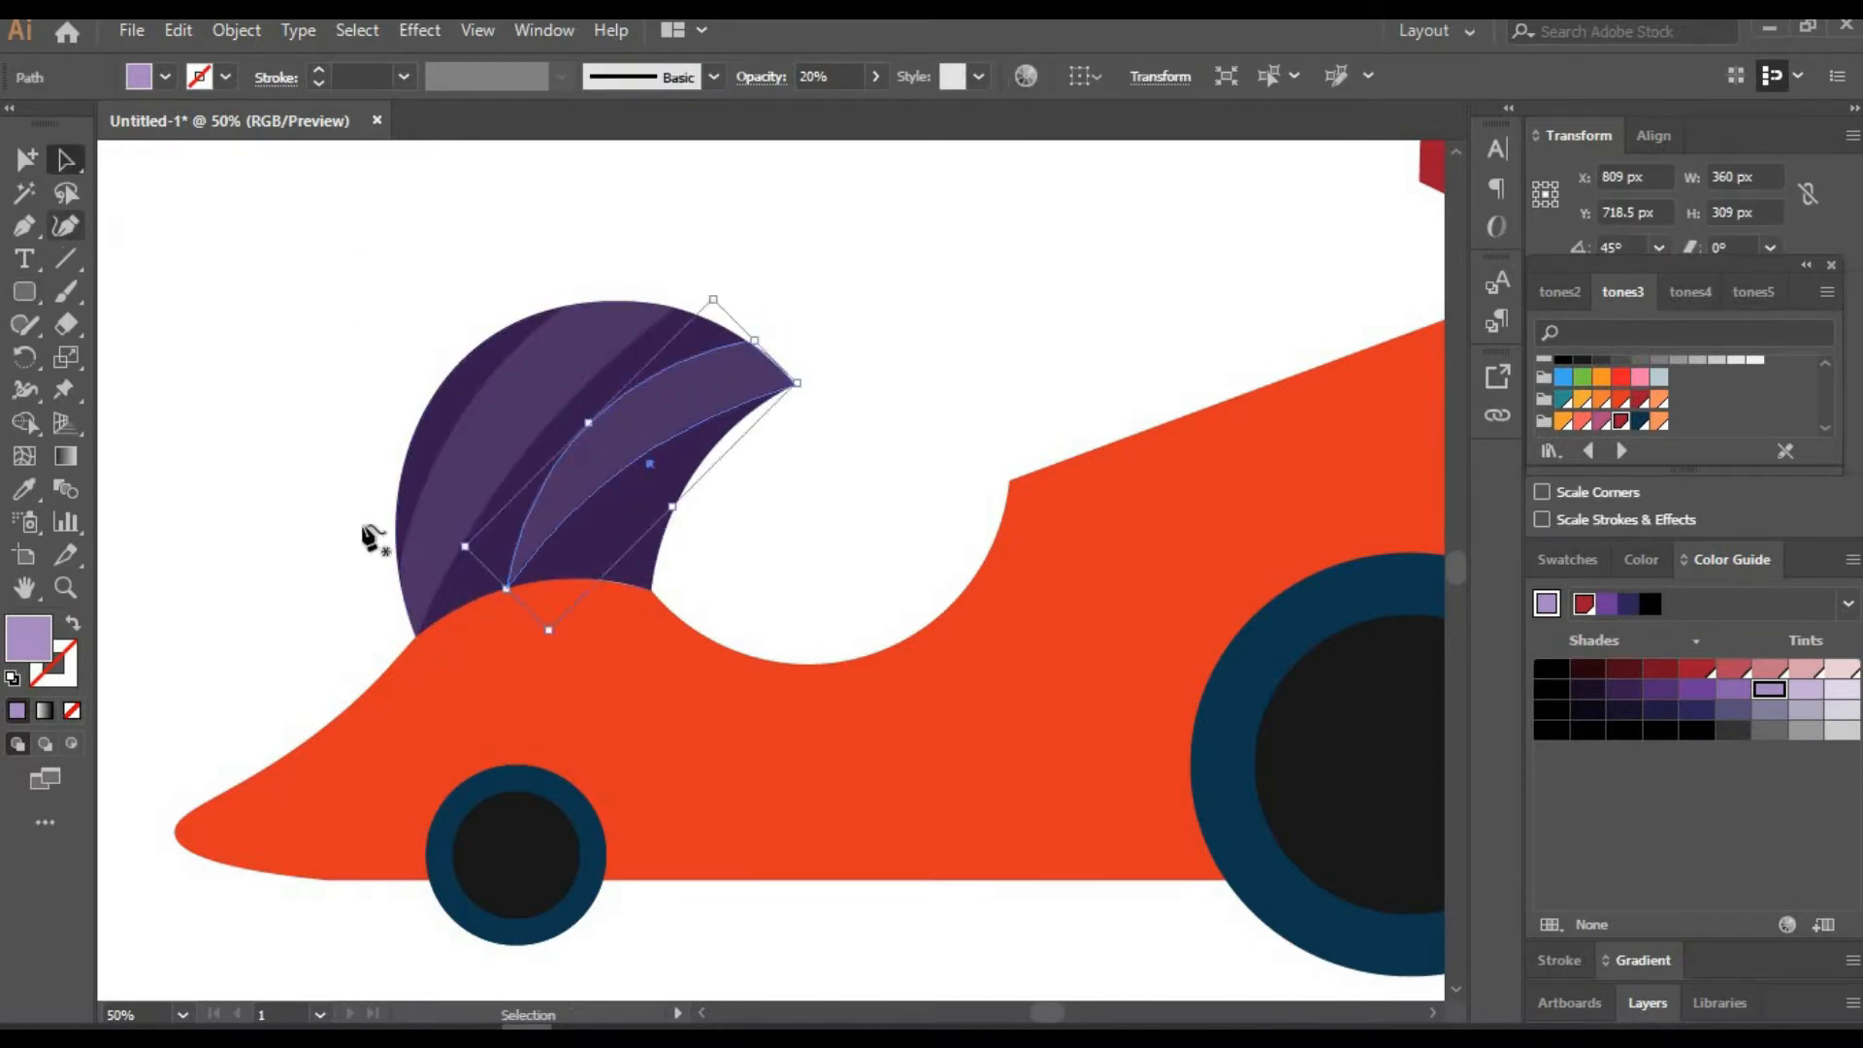
shift+click(524, 373)
key(Delete)
Place two light purple rounded bars tilted 45° on the windshield and set their opacity to 20%
mouse_move(495, 407)
mouse_down()
mouse_move(666, 453)
mouse_move(634, 349)
mouse_up()
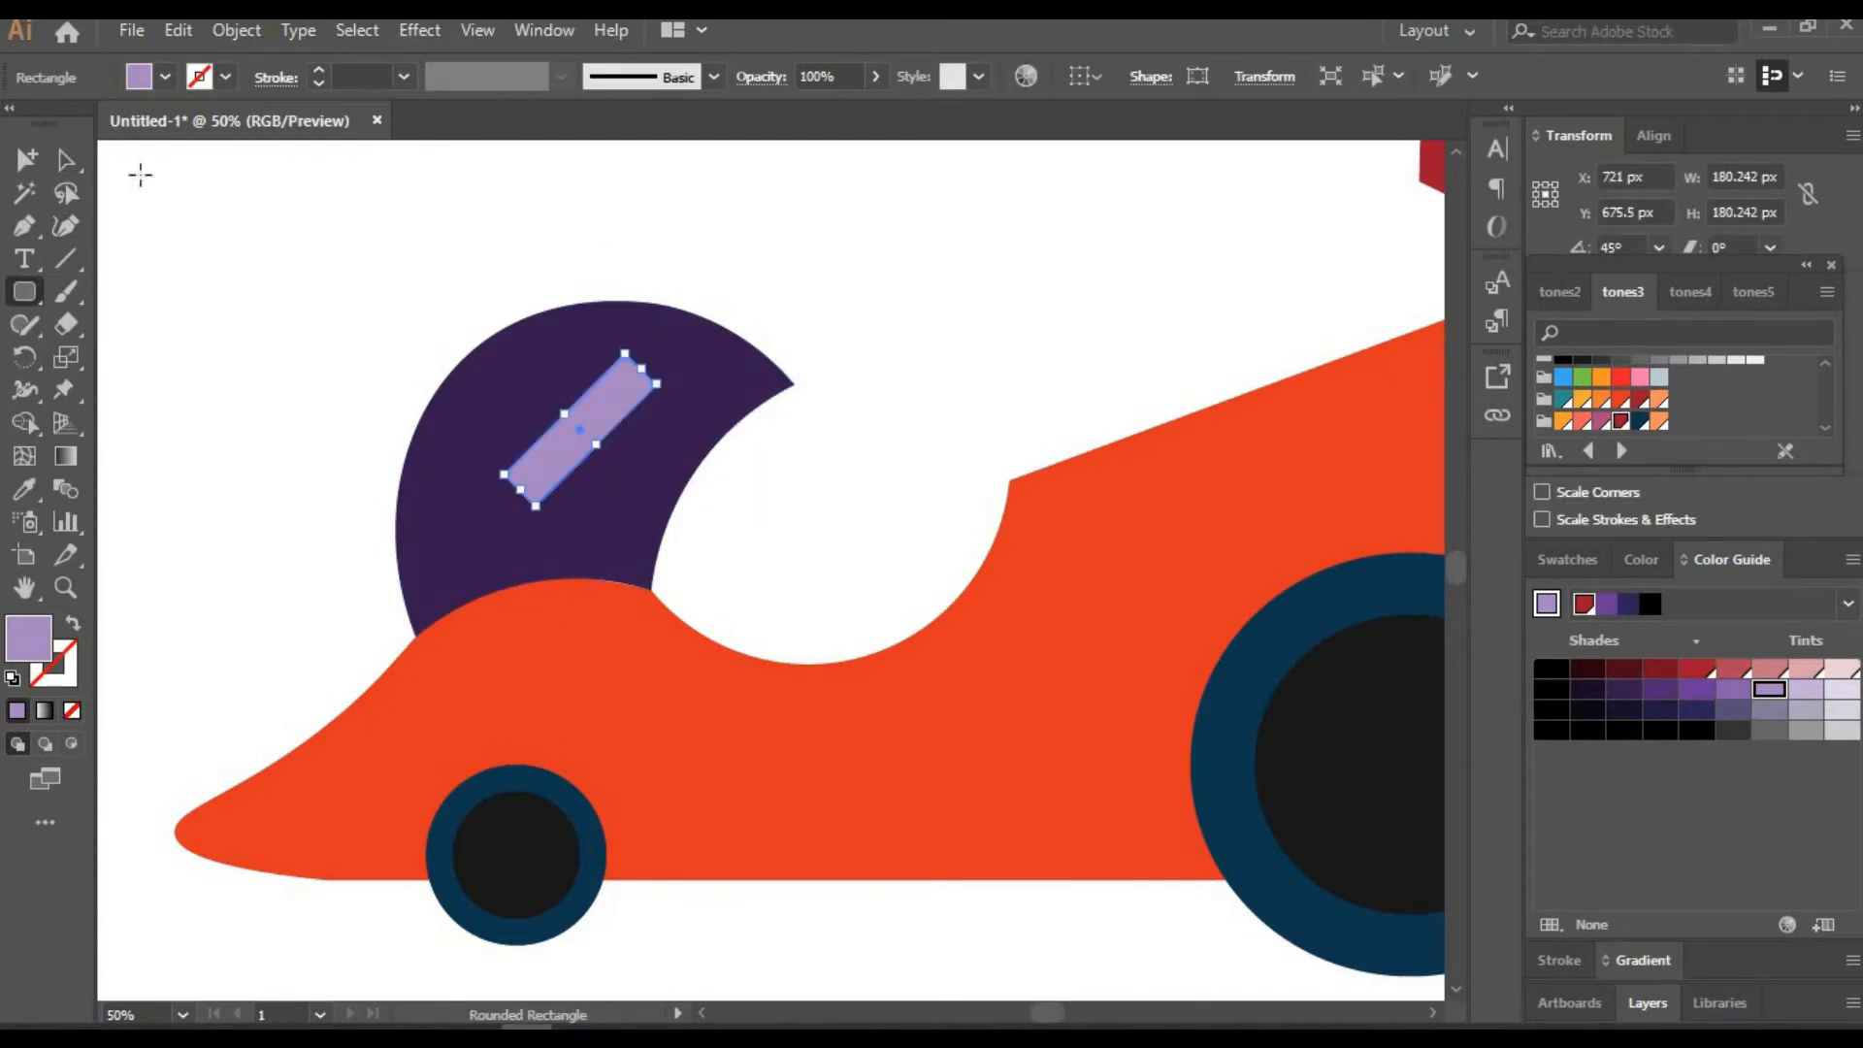
click(66, 161)
mouse_move(581, 430)
mouse_down()
mouse_move(534, 425)
mouse_move(635, 369)
mouse_move(668, 460)
mouse_up()
click(66, 161)
text(20)
key(Return)
click(813, 254)
Adjust the tilt and position of both bars, enlarging the left one and rotating it to 60° near the windshield's outer edge
drag(629, 504, 628, 508)
drag(664, 434, 636, 419)
drag(619, 489, 656, 485)
click(583, 396)
drag(637, 357, 617, 330)
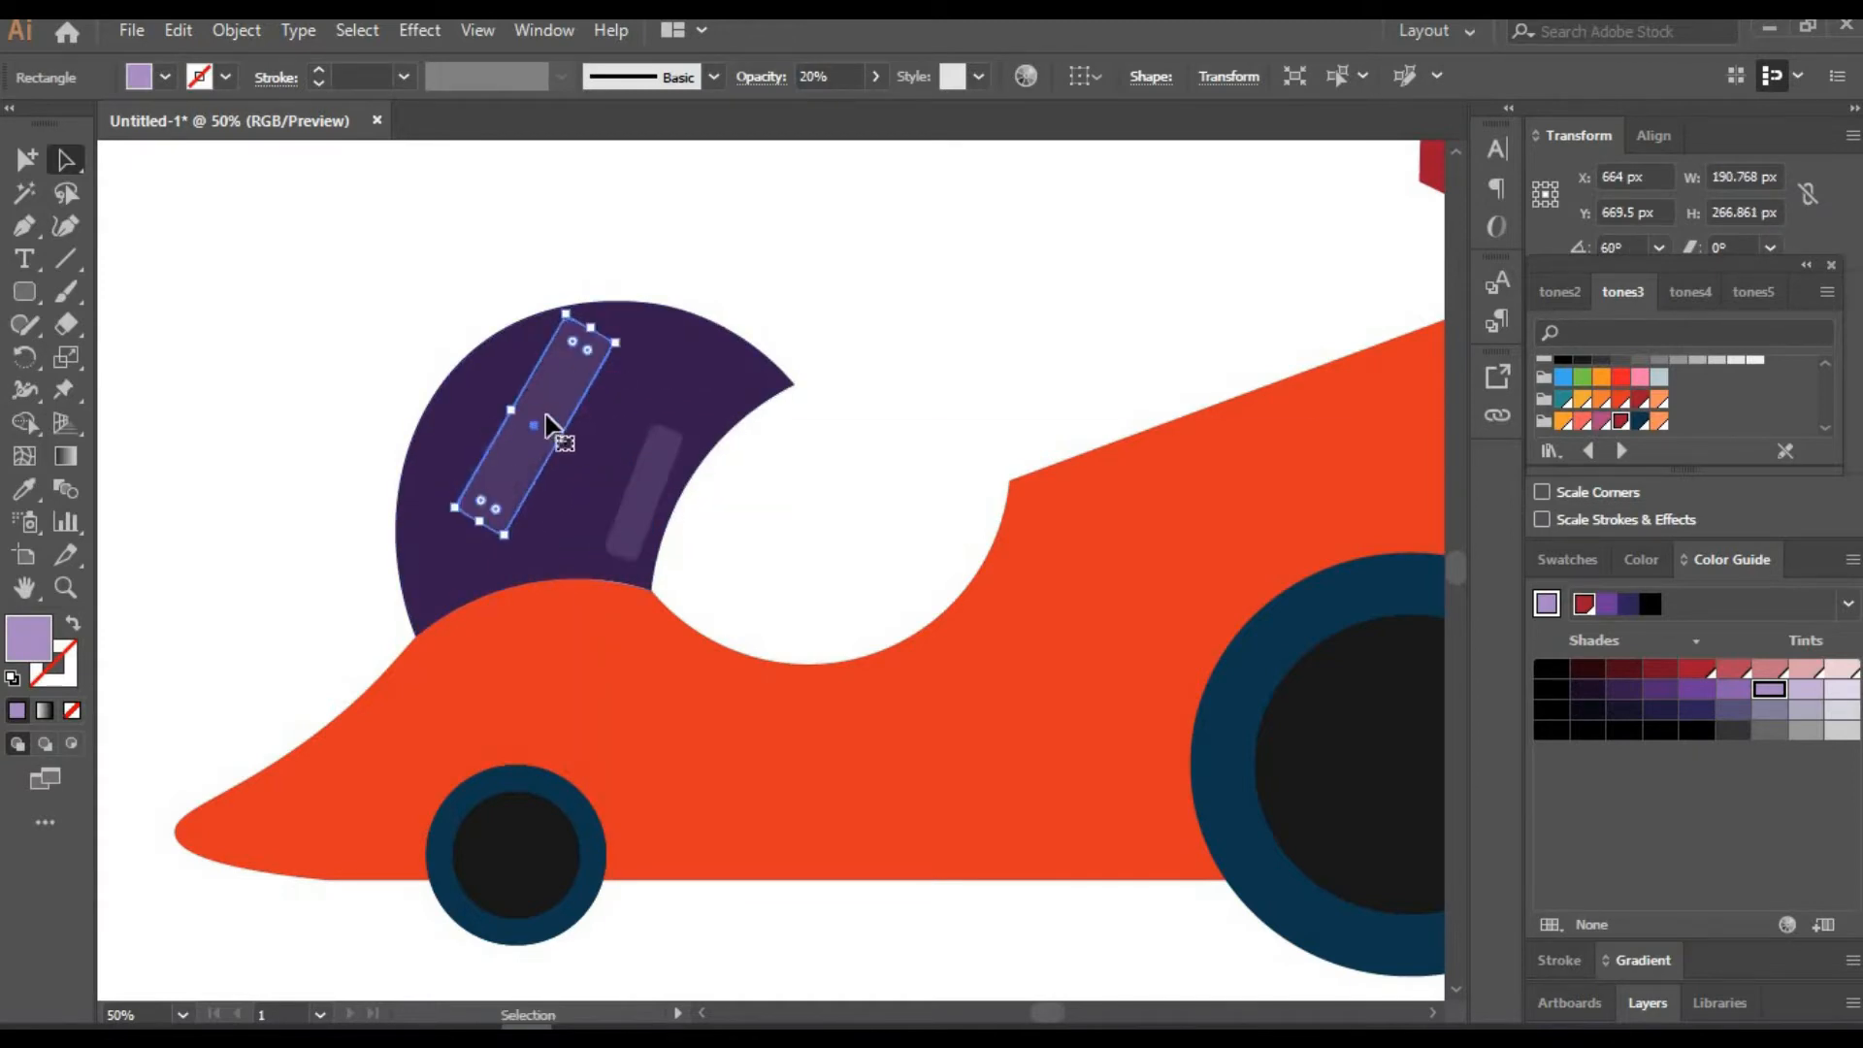
drag(548, 427, 526, 466)
Replace the small bar near the cockpit with a shortened copy of the long bar, placed beside it on the windshield
click(657, 475)
drag(687, 427, 707, 439)
key(Delete)
drag(534, 454, 618, 472)
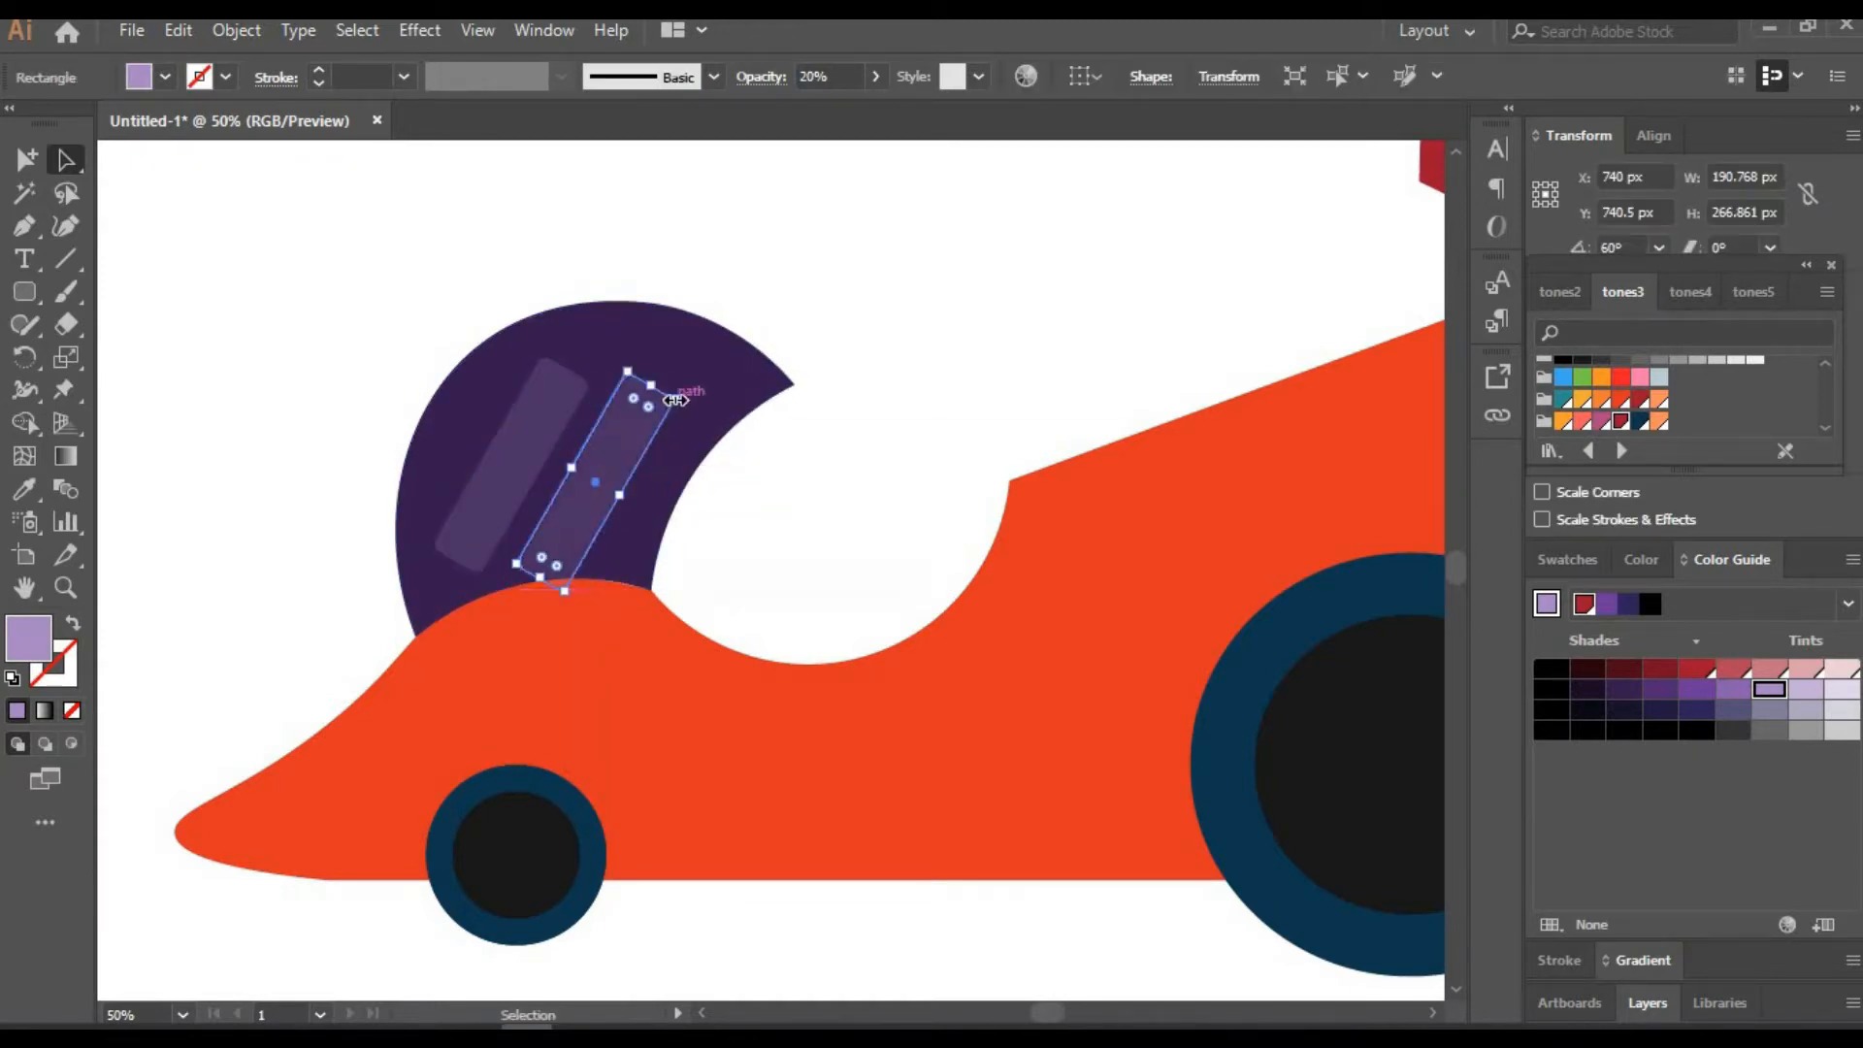
drag(676, 400, 645, 432)
drag(595, 477, 580, 494)
click(847, 531)
Draw a rectangle of about 363 × 22 px across the cockpit opening and bend it into a crescent lining the cockpit's curve
drag(872, 473, 835, 333)
key(m)
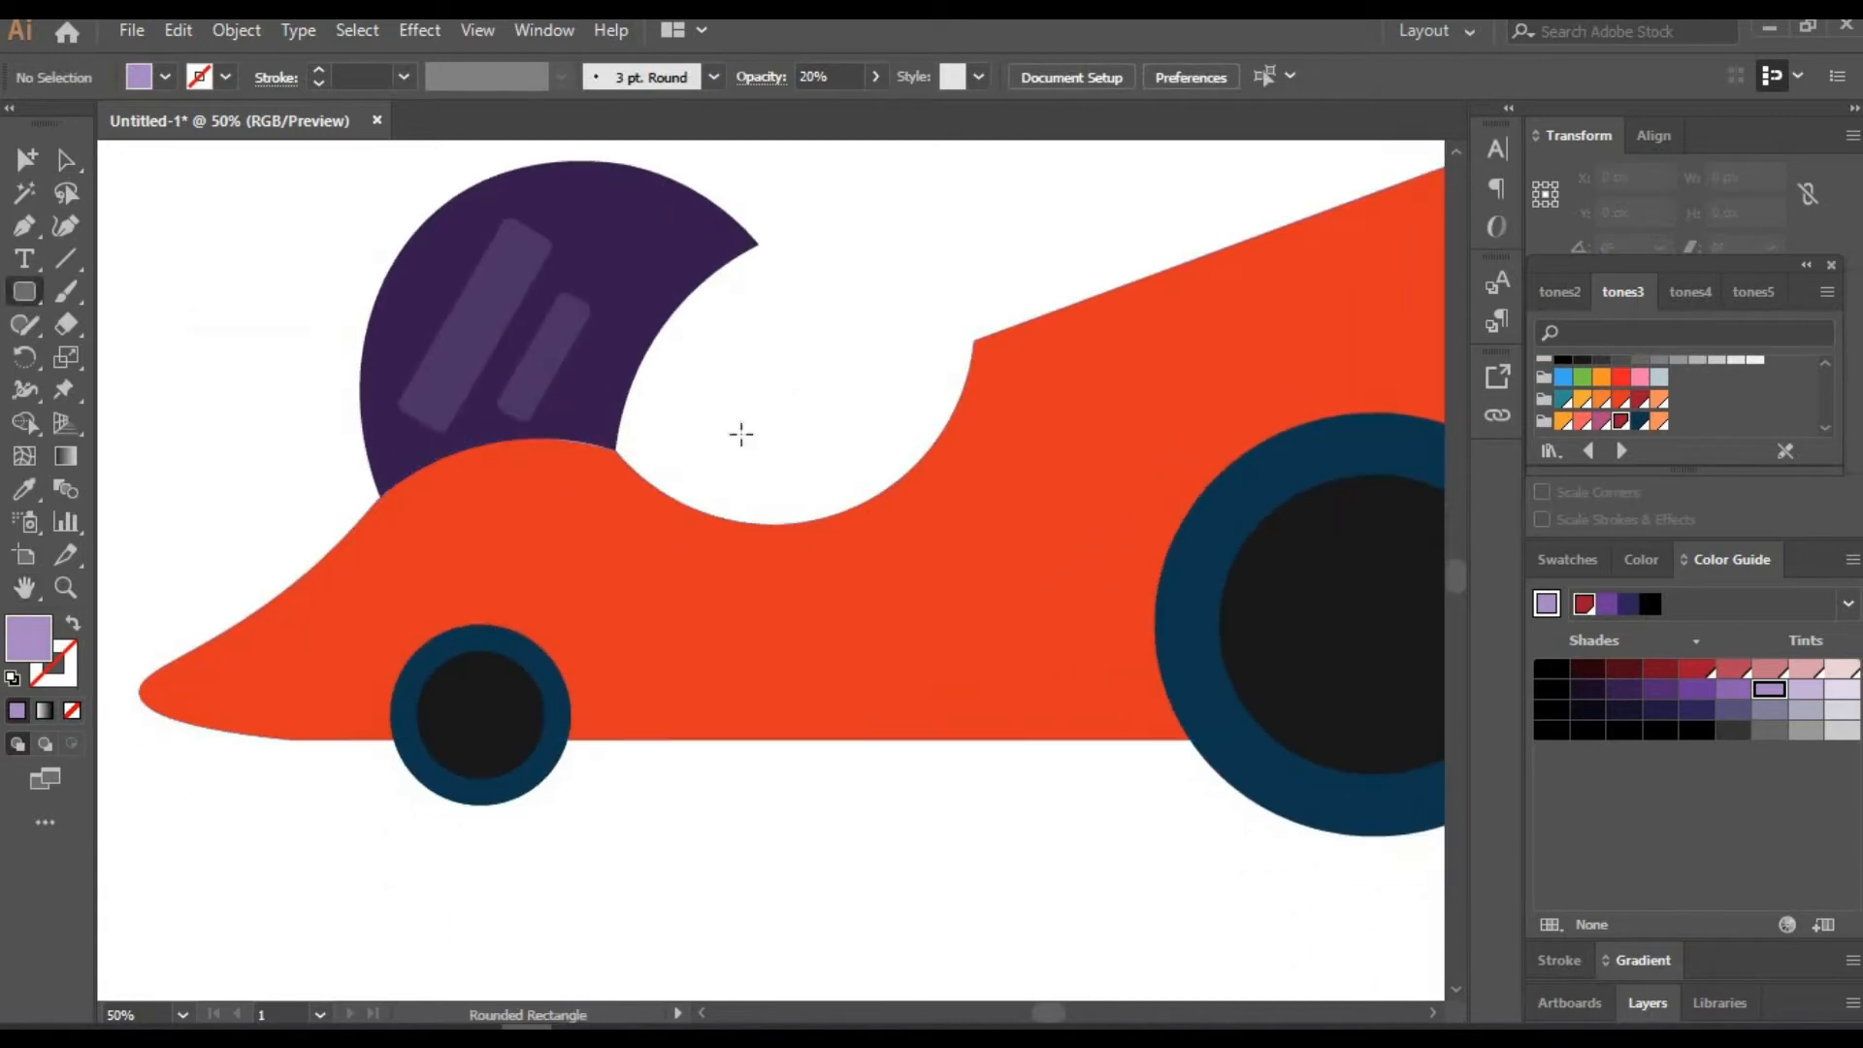
drag(898, 450, 923, 458)
key(shift+grave)
drag(774, 458, 773, 525)
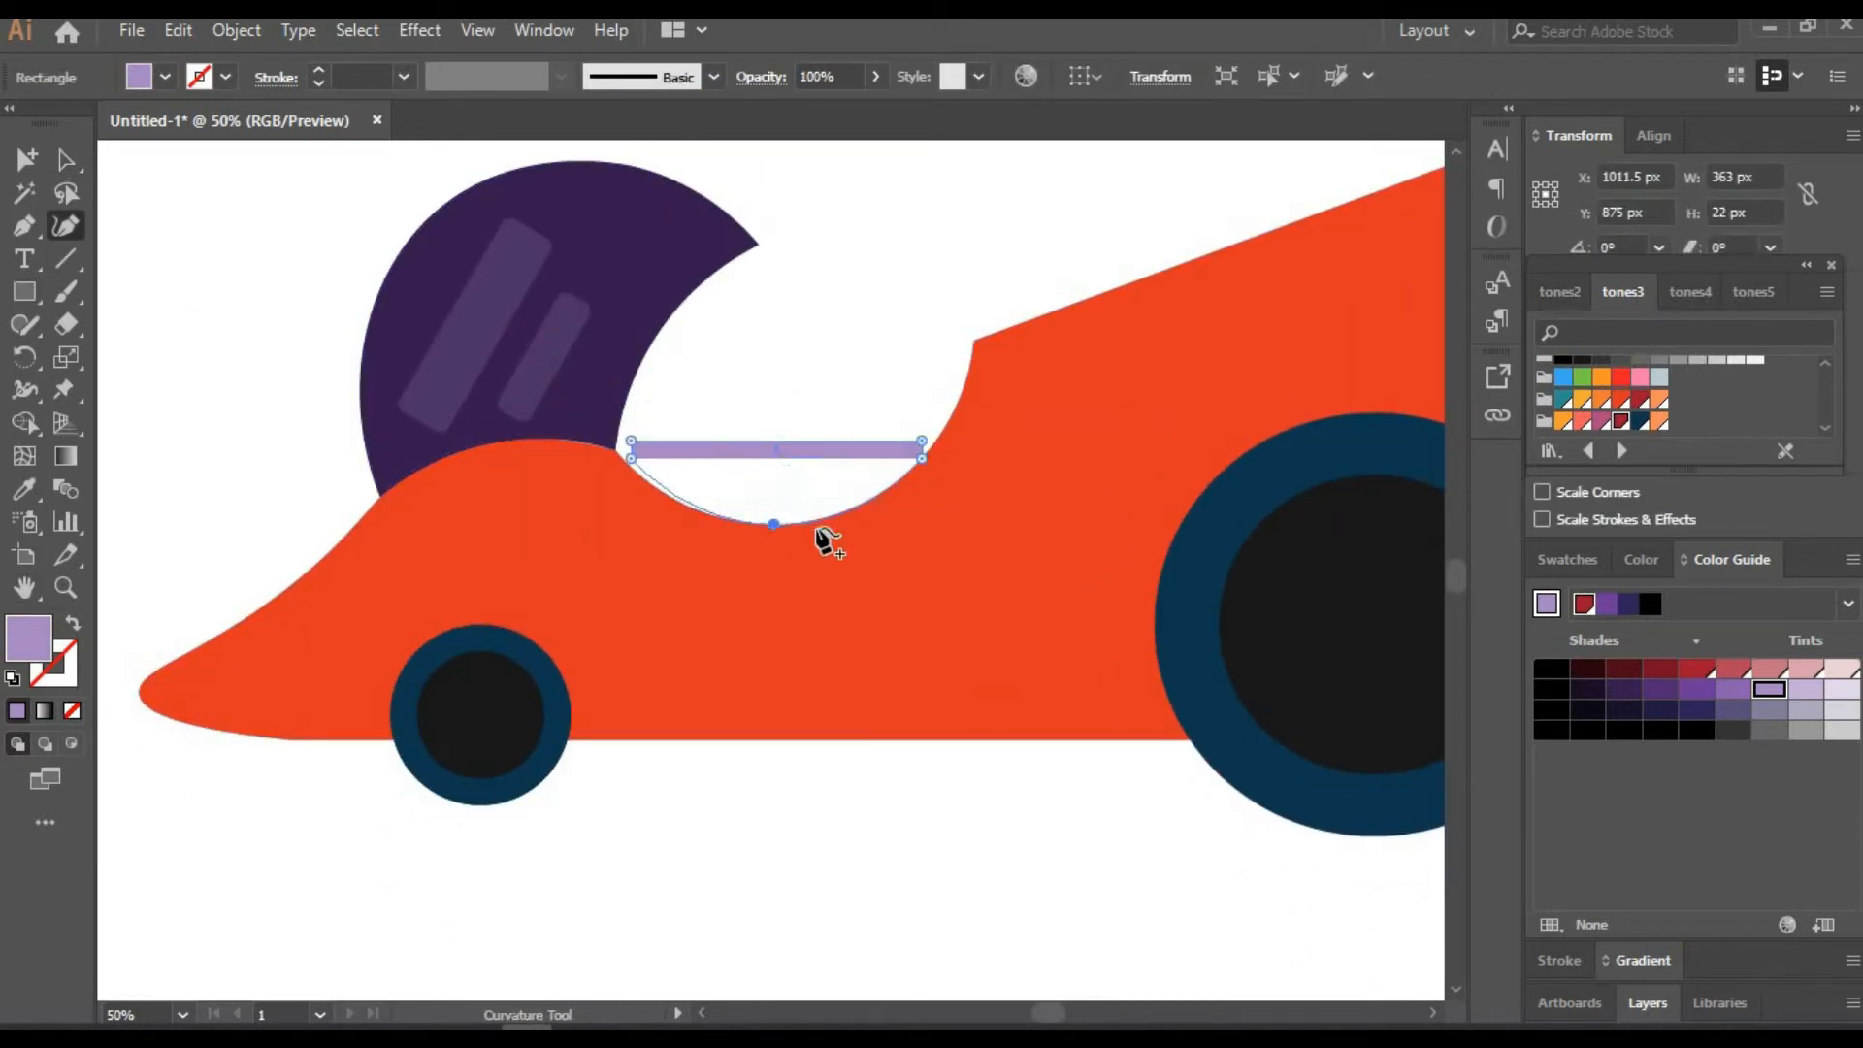
drag(922, 458, 959, 349)
drag(800, 394, 798, 468)
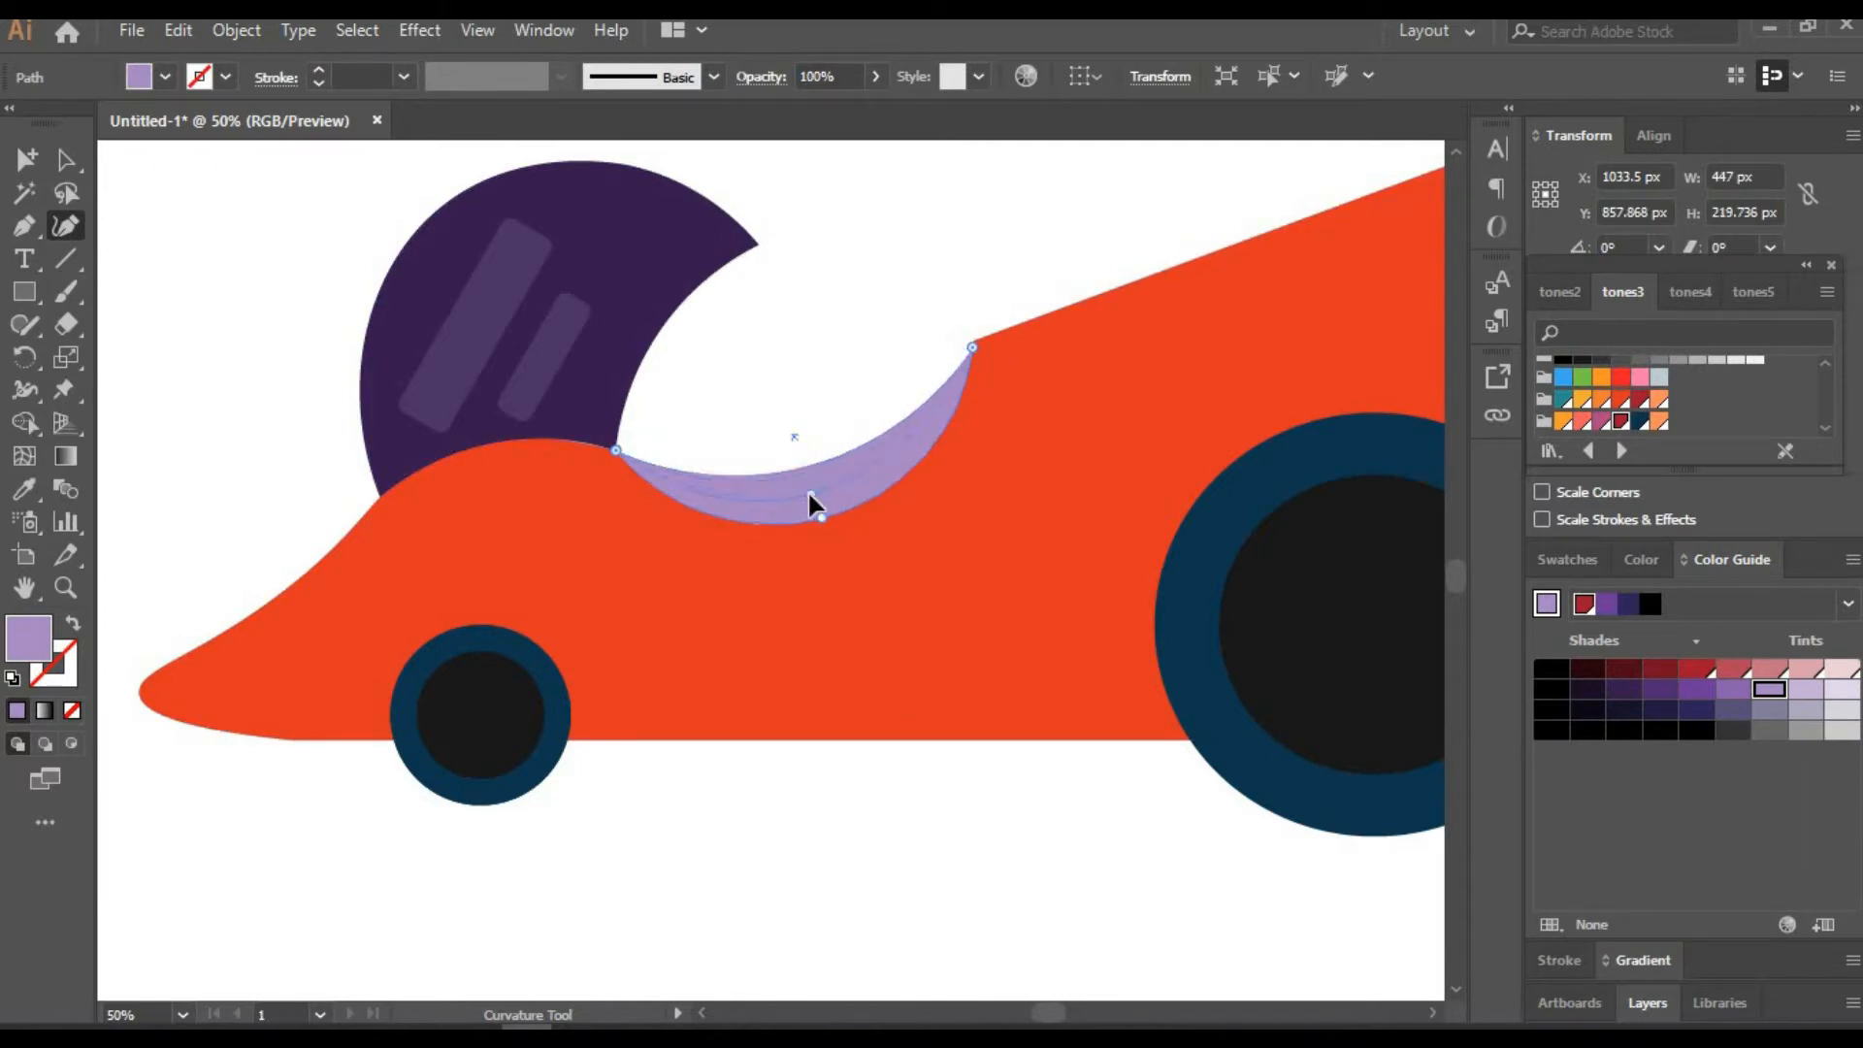
Fill the cockpit crescent with the navy sampled from the front wheel's rim
key(v)
key(i)
click(449, 651)
key(v)
click(166, 262)
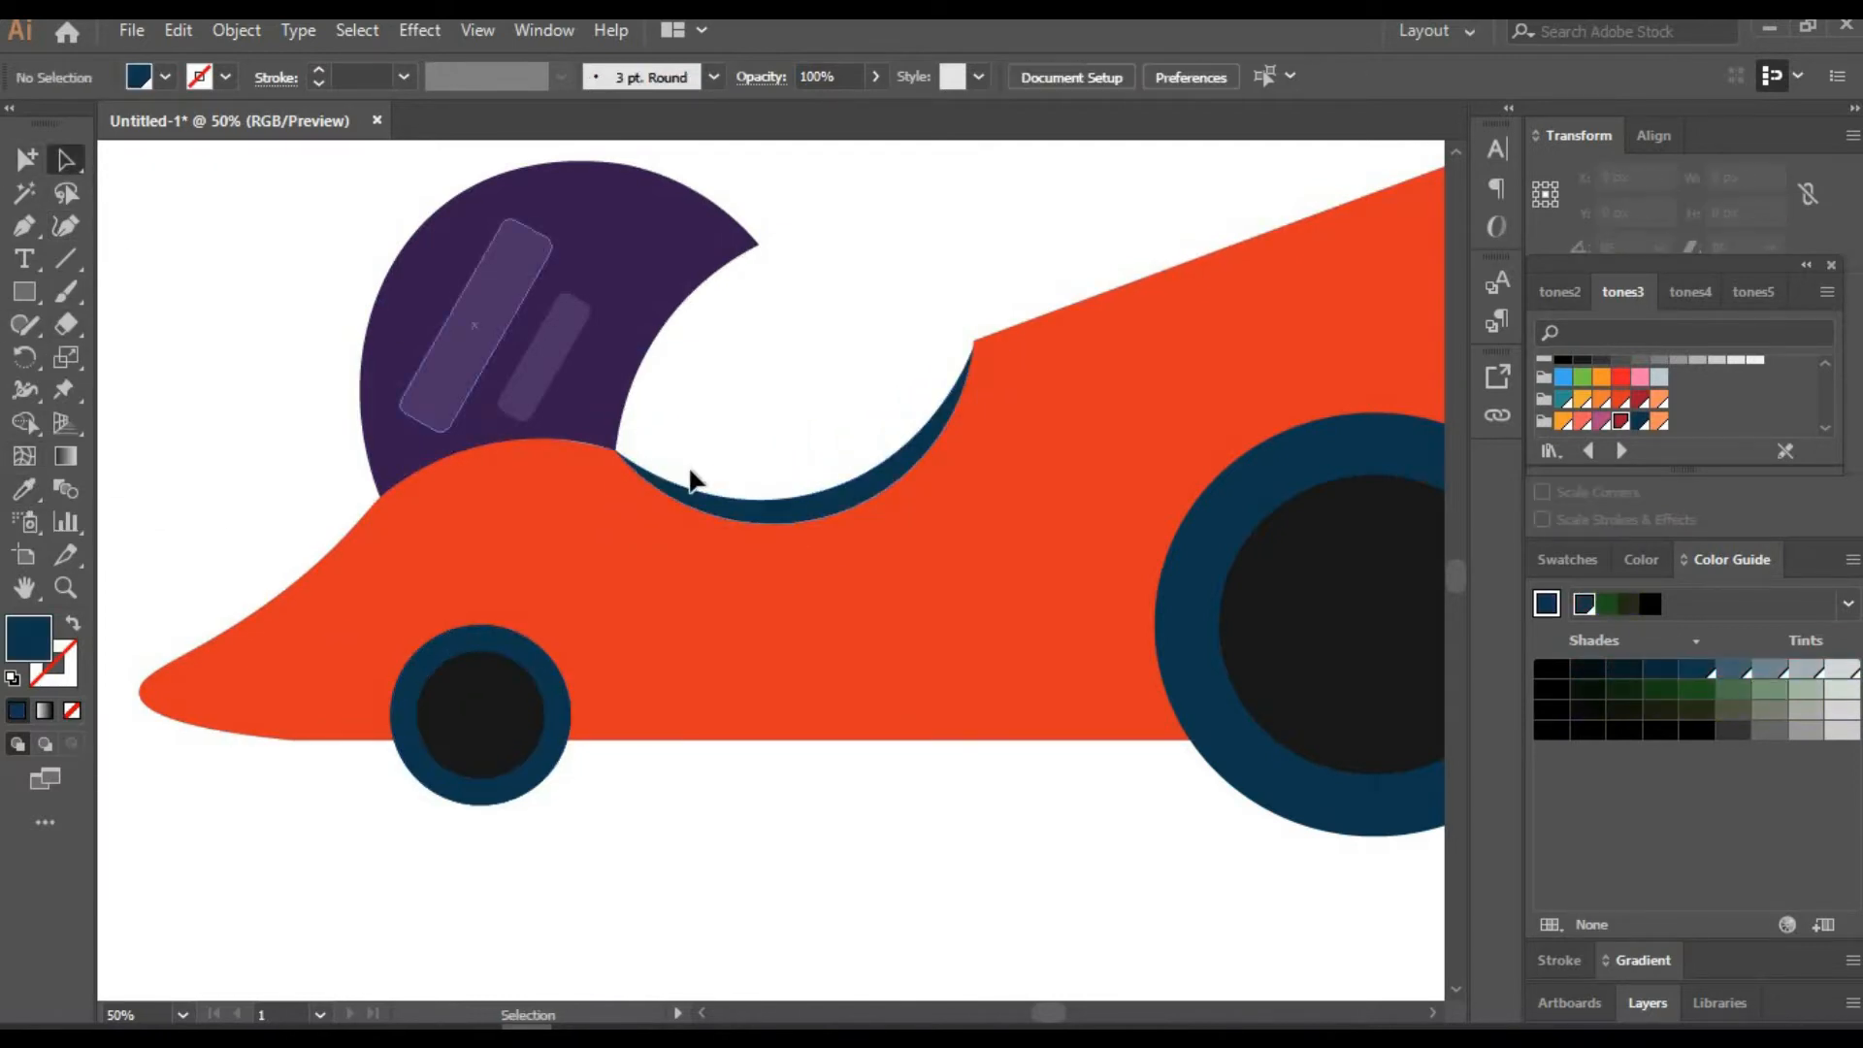
Thicken the navy cockpit crescent by lowering its bottom curve with the Curvature tool
click(691, 480)
key(shift+grave)
key(v)
click(228, 318)
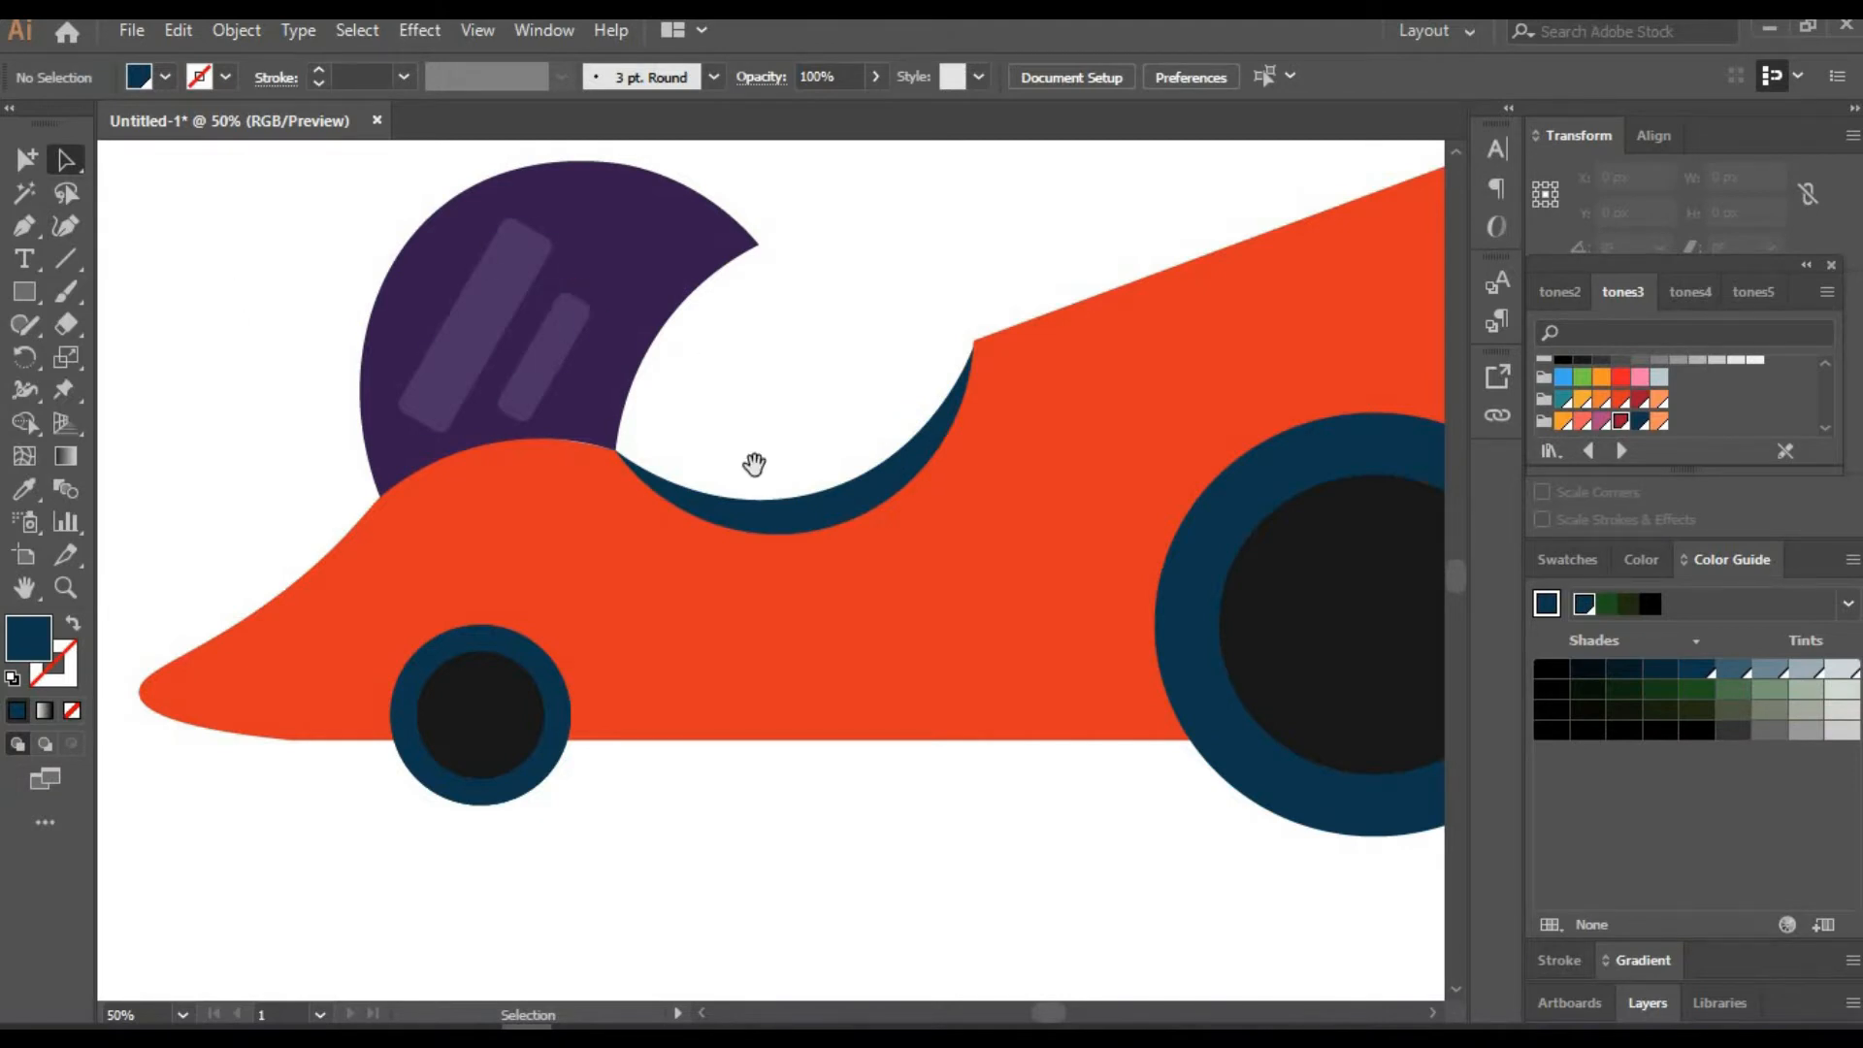
Try a light grey panel of about 385 × 174 px on the body between the wheels, and delete it
mouse_move(894, 441)
mouse_down()
mouse_move(645, 404)
mouse_move(660, 383)
mouse_up()
key(m)
drag(432, 517, 741, 658)
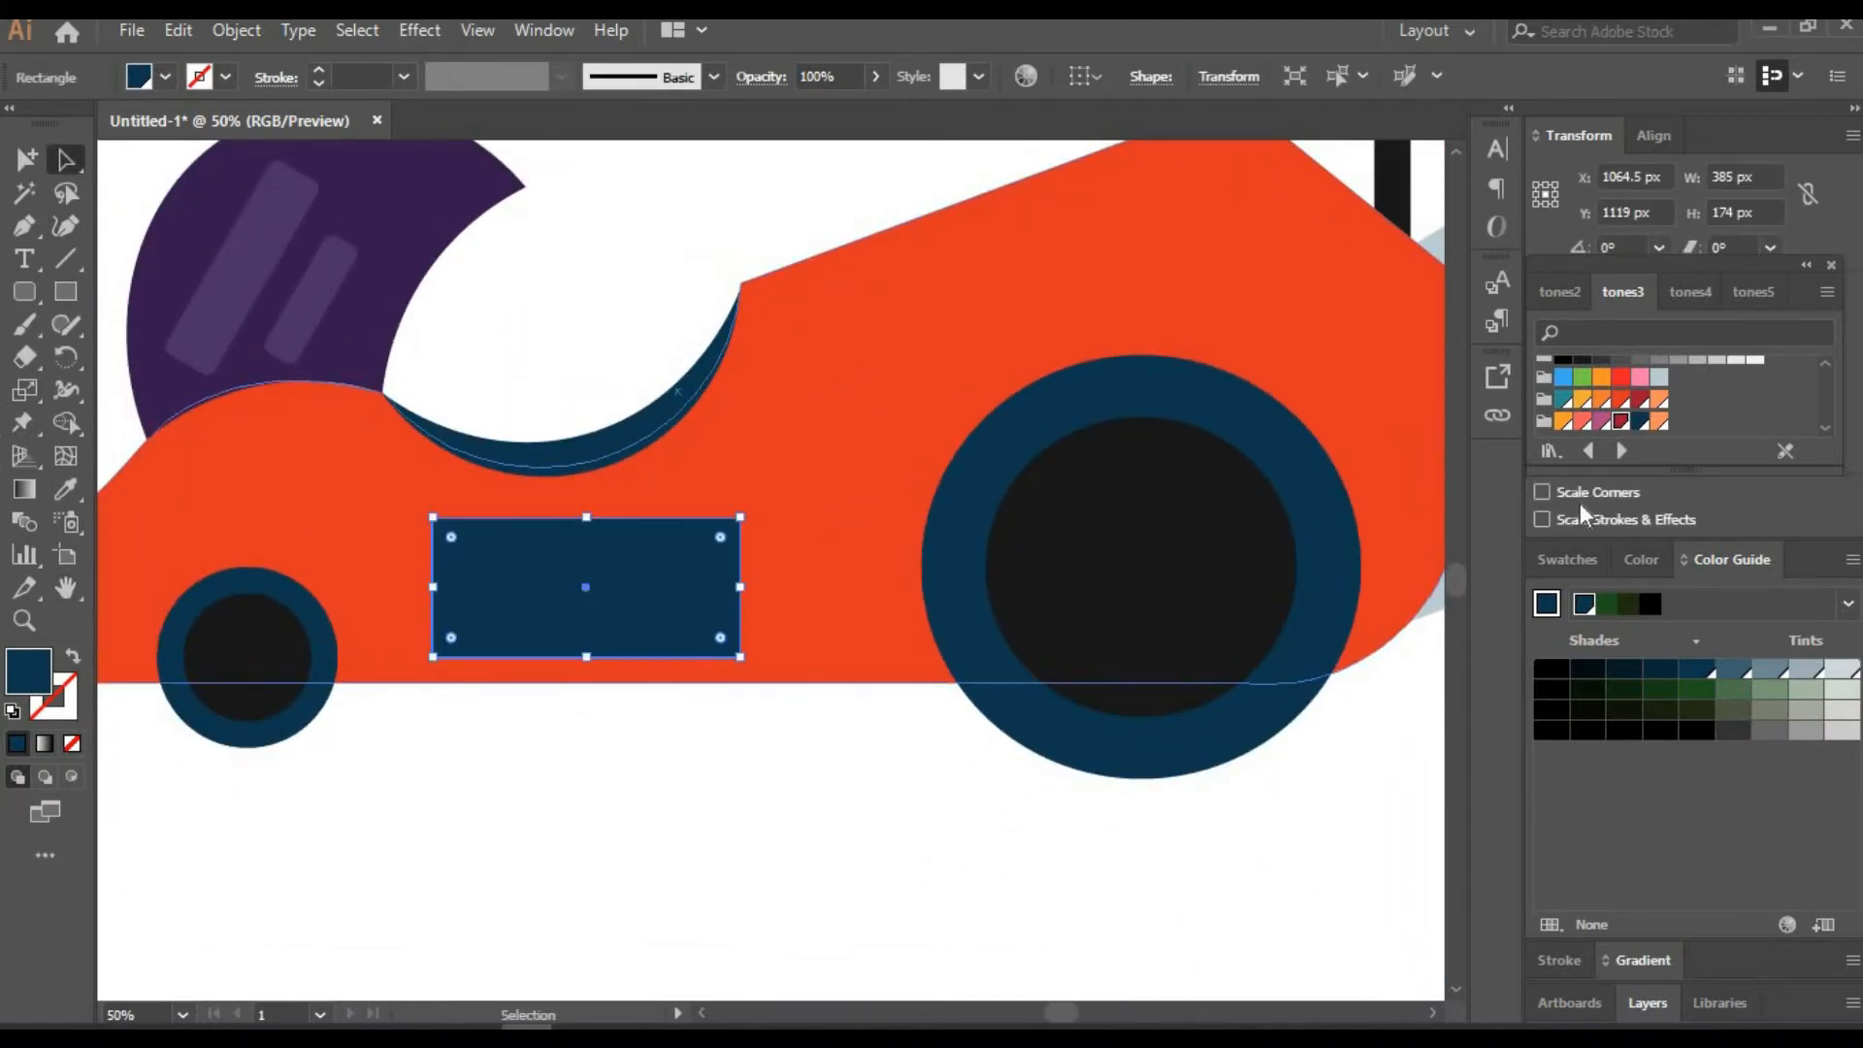
click(1567, 559)
click(1580, 643)
key(ctrl+shift+a)
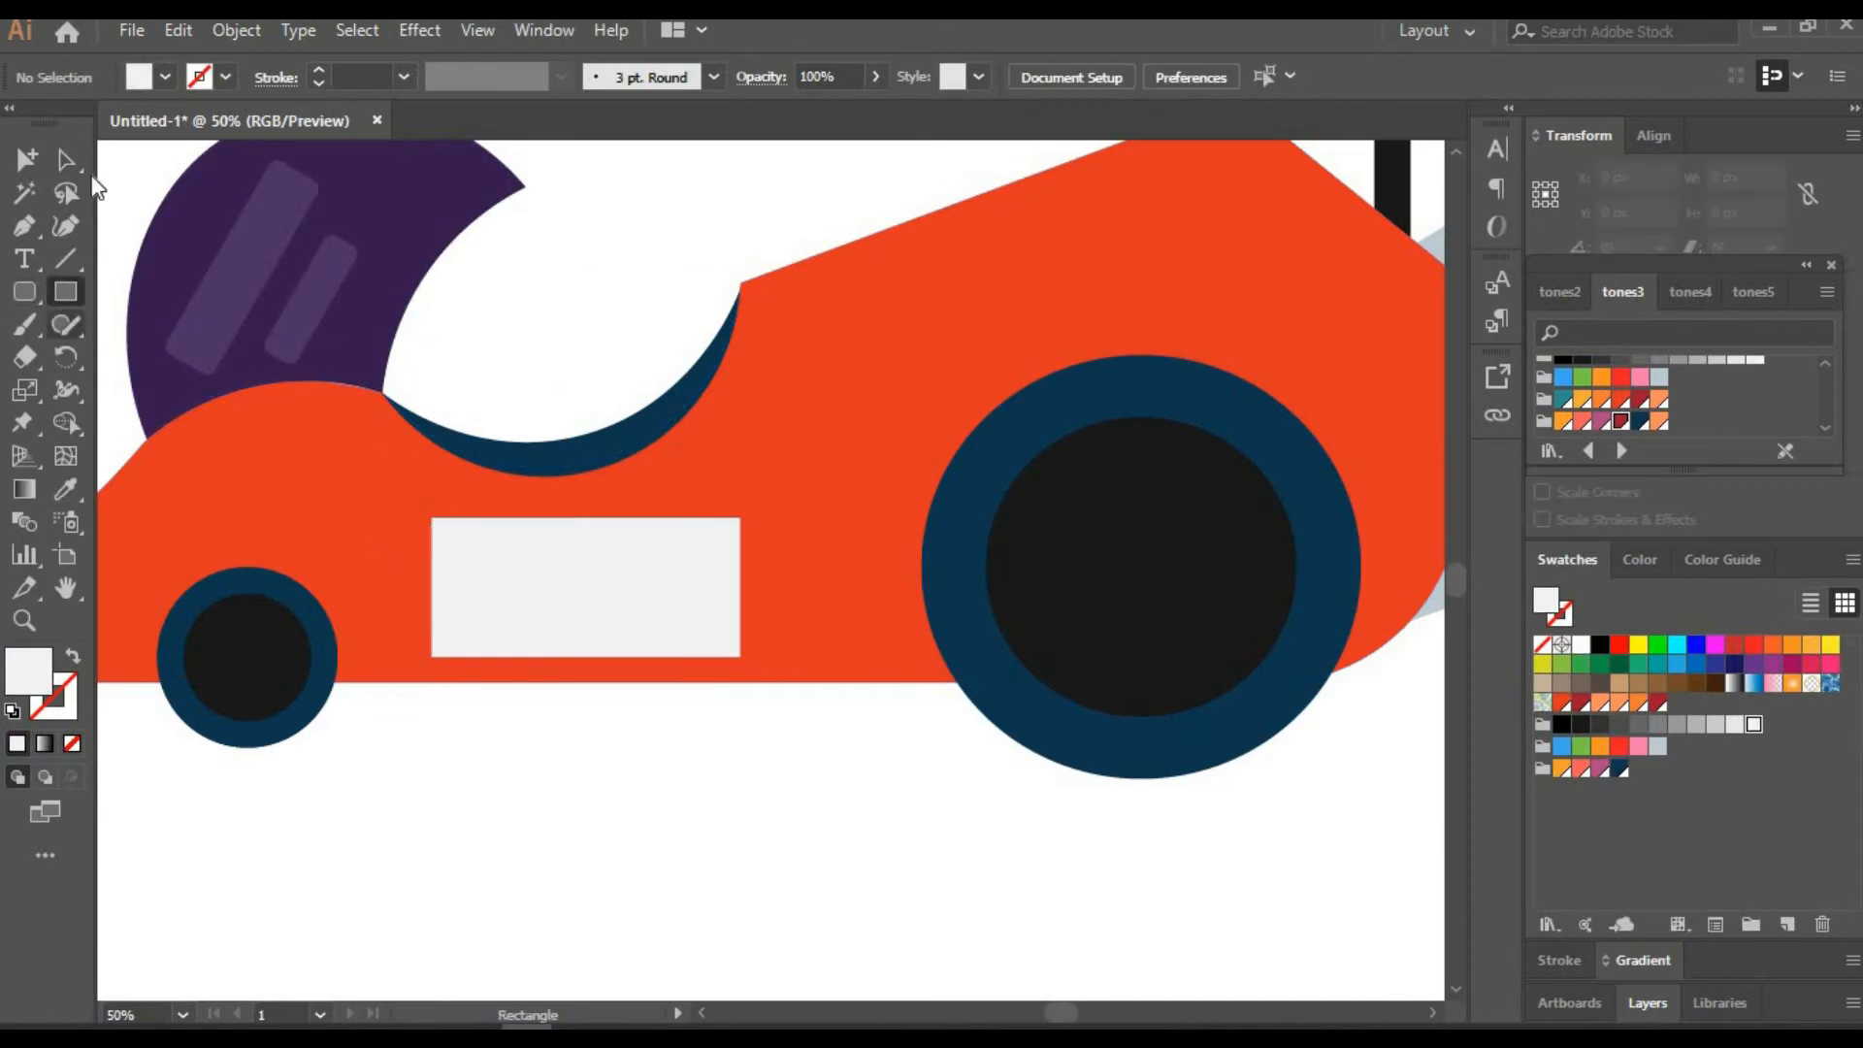
key(Delete)
Draw a light grey rounded rectangle below the cockpit, shift it towards the rear wheel and size it to about 342 × 204 px
drag(358, 500, 716, 663)
key(v)
key(shift+Right)
key(shift+Right)
key(shift+Right)
key(shift+Right)
key(shift+Right)
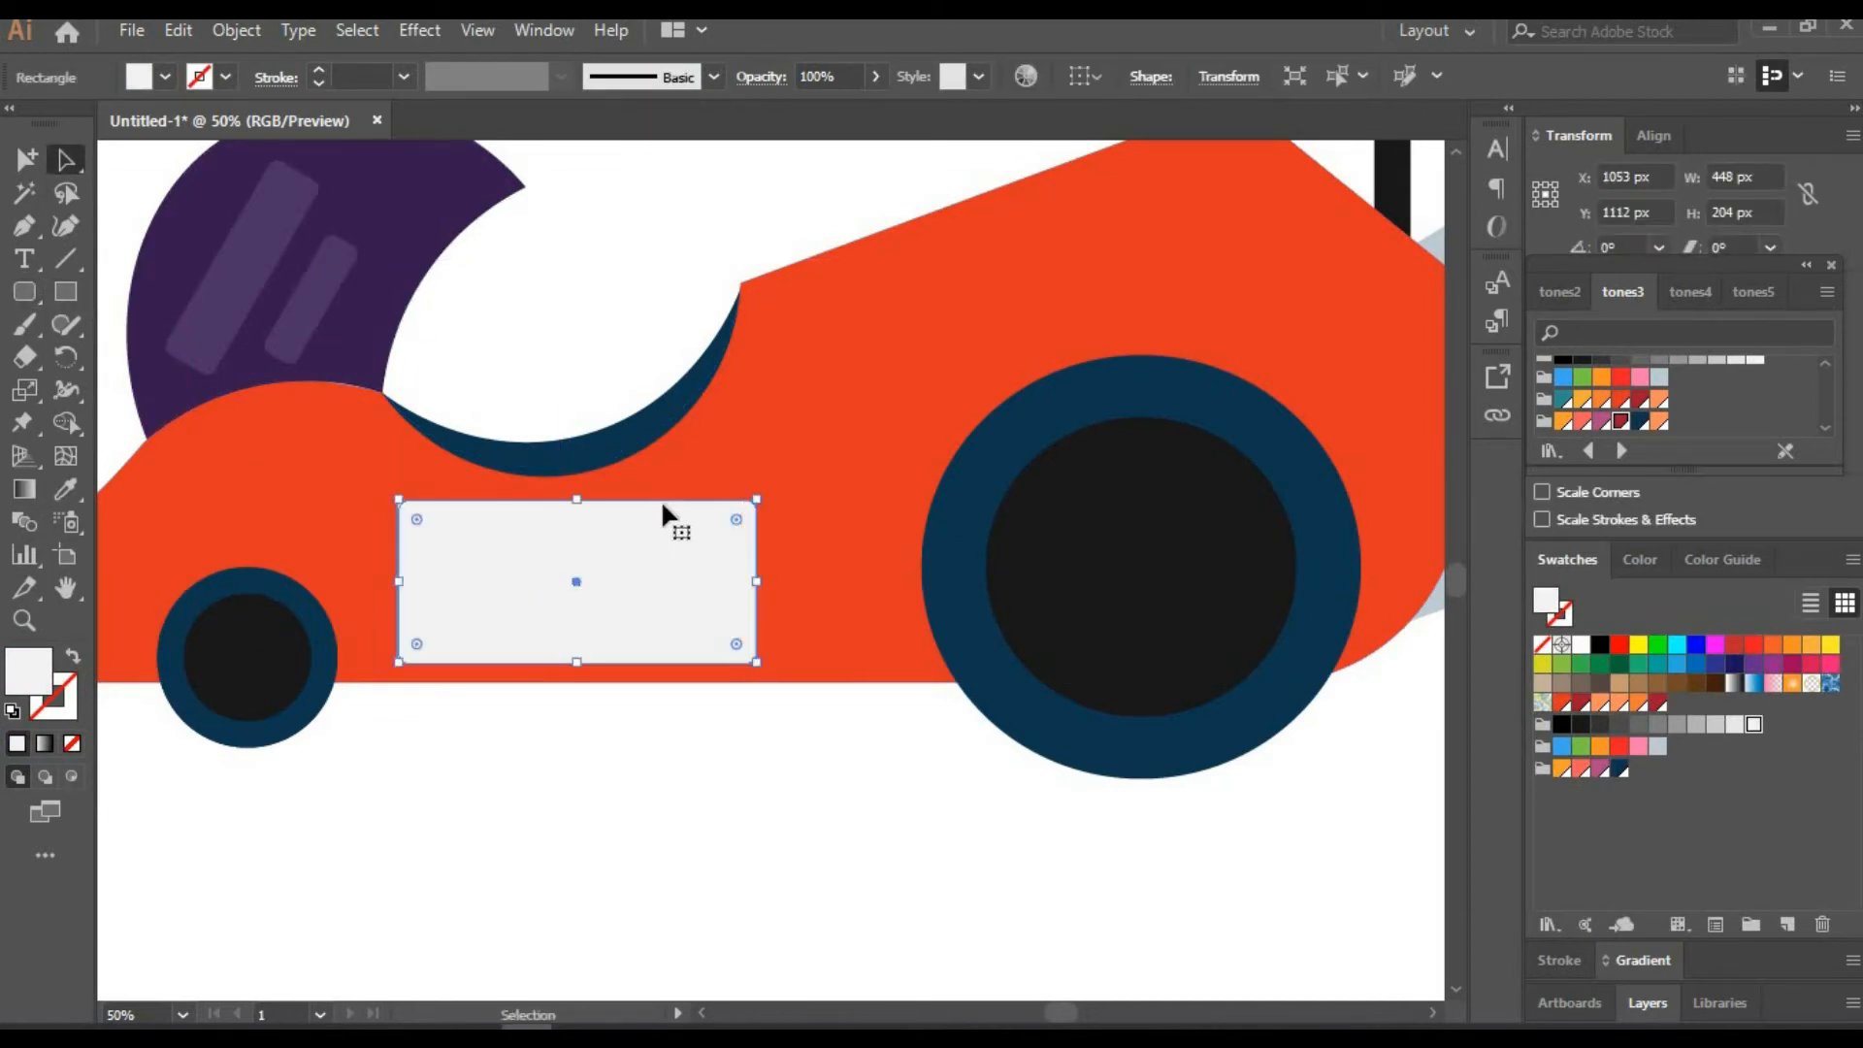
drag(757, 499, 714, 500)
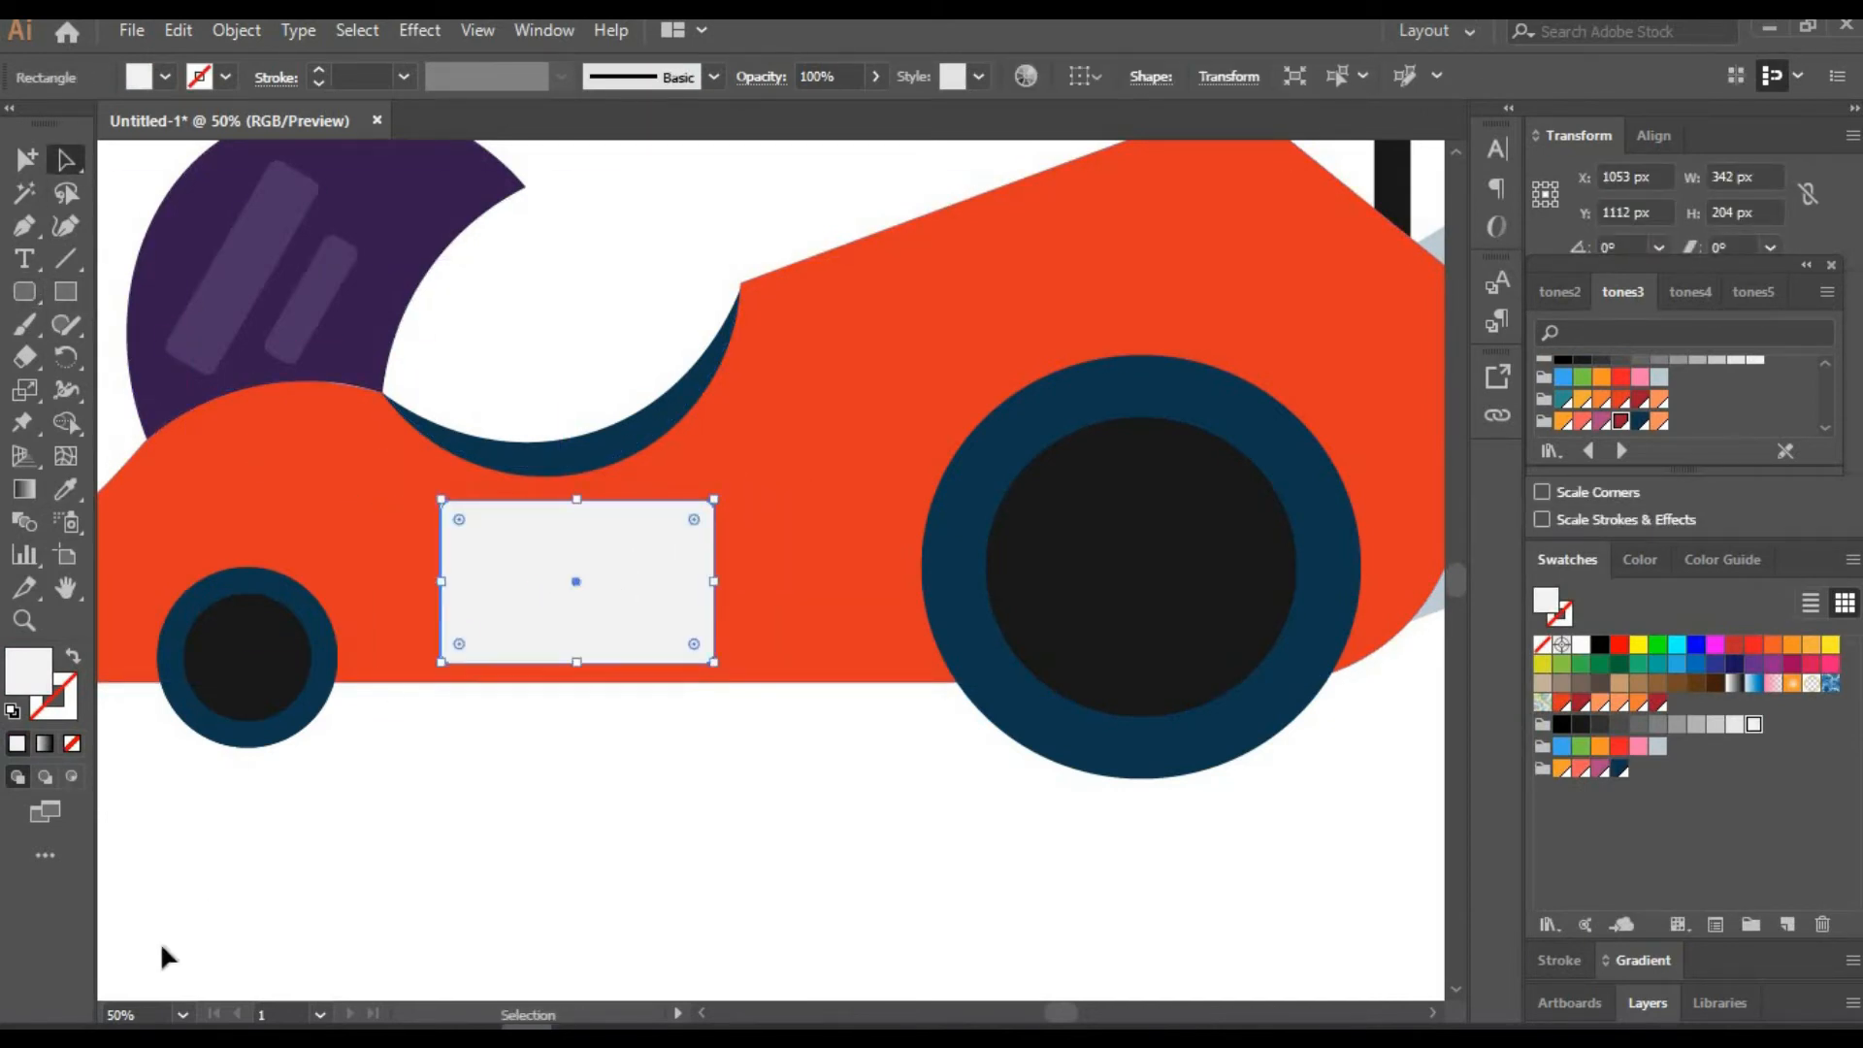
Draw a rounded square of about 55 × 55 px in the panel's upper-left corner and fill it with black
text(150)
key(Return)
click(24, 292)
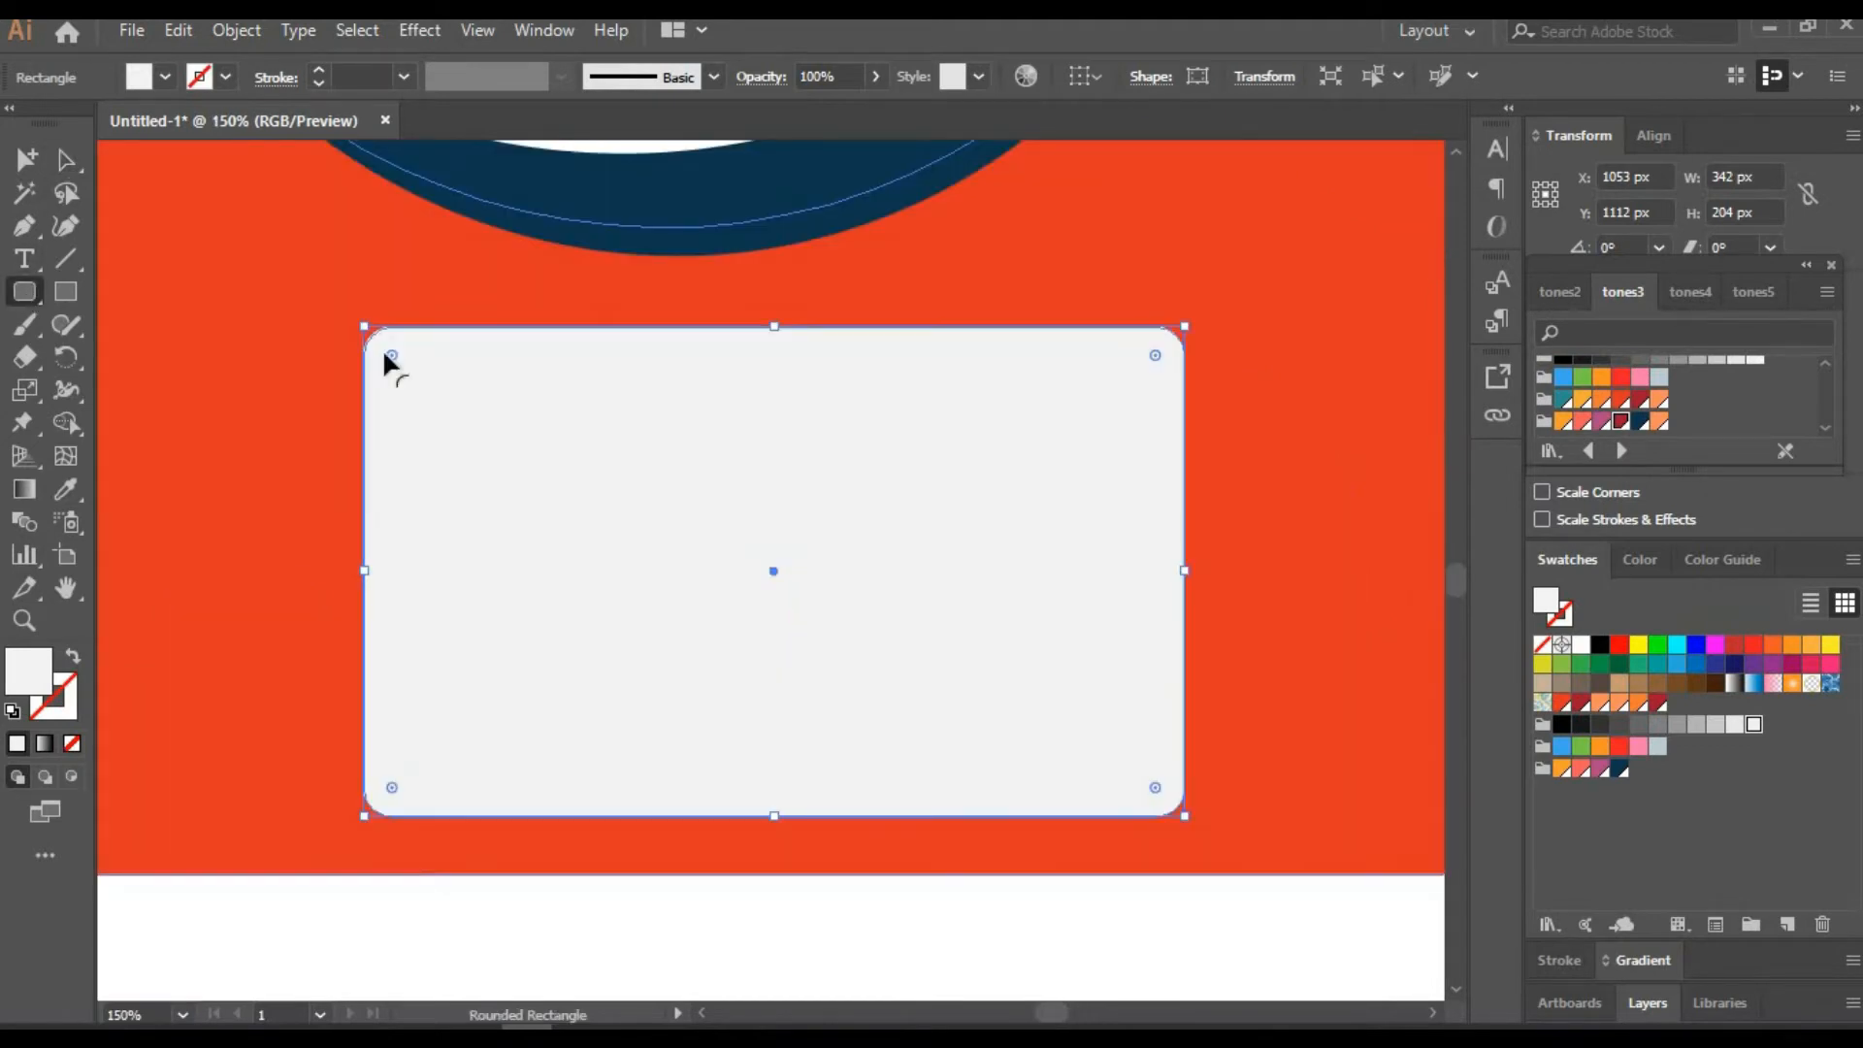
mouse_move(382, 346)
mouse_down()
mouse_move(516, 478)
mouse_move(459, 408)
mouse_move(730, 406)
mouse_up()
key(v)
click(1561, 725)
Copy the black square along the panel's upper edge, delete the surplus copies and even out the gaps
drag(755, 406, 1018, 405)
drag(724, 407, 685, 408)
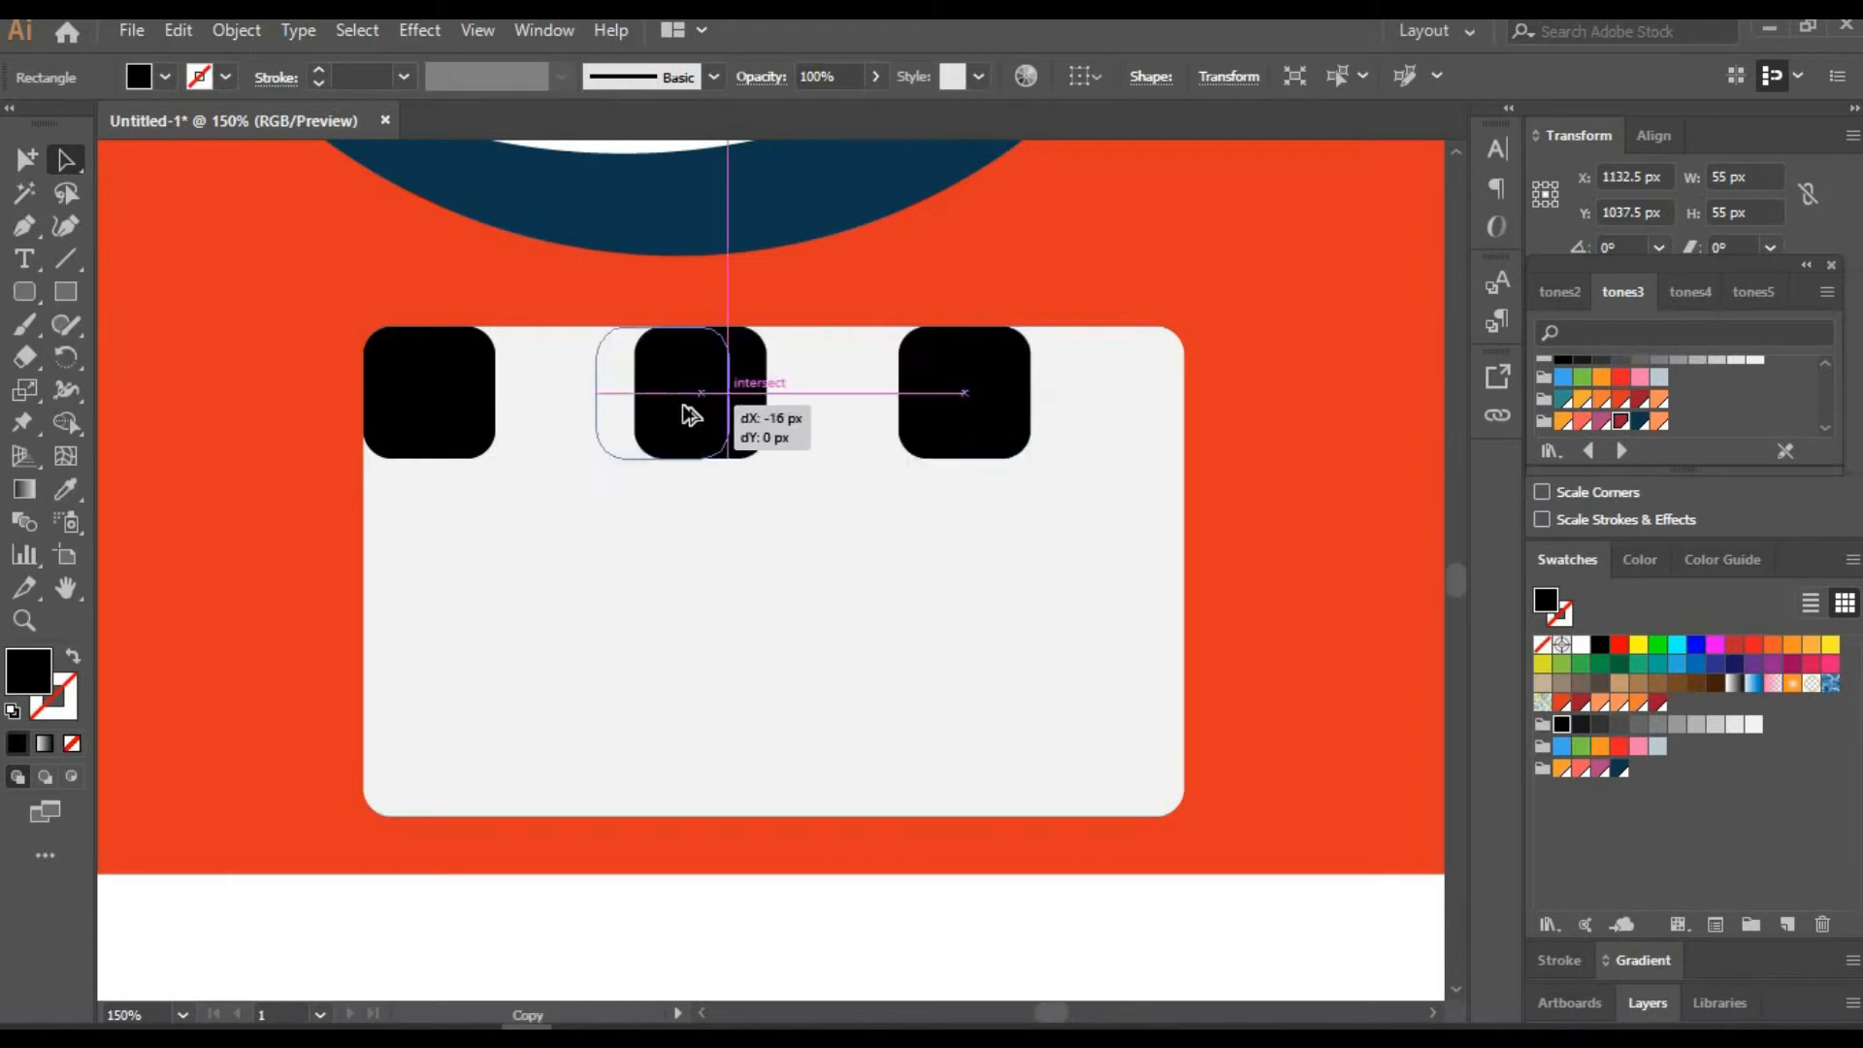
drag(960, 412, 907, 412)
click(750, 413)
key(Delete)
click(1027, 412)
key(Delete)
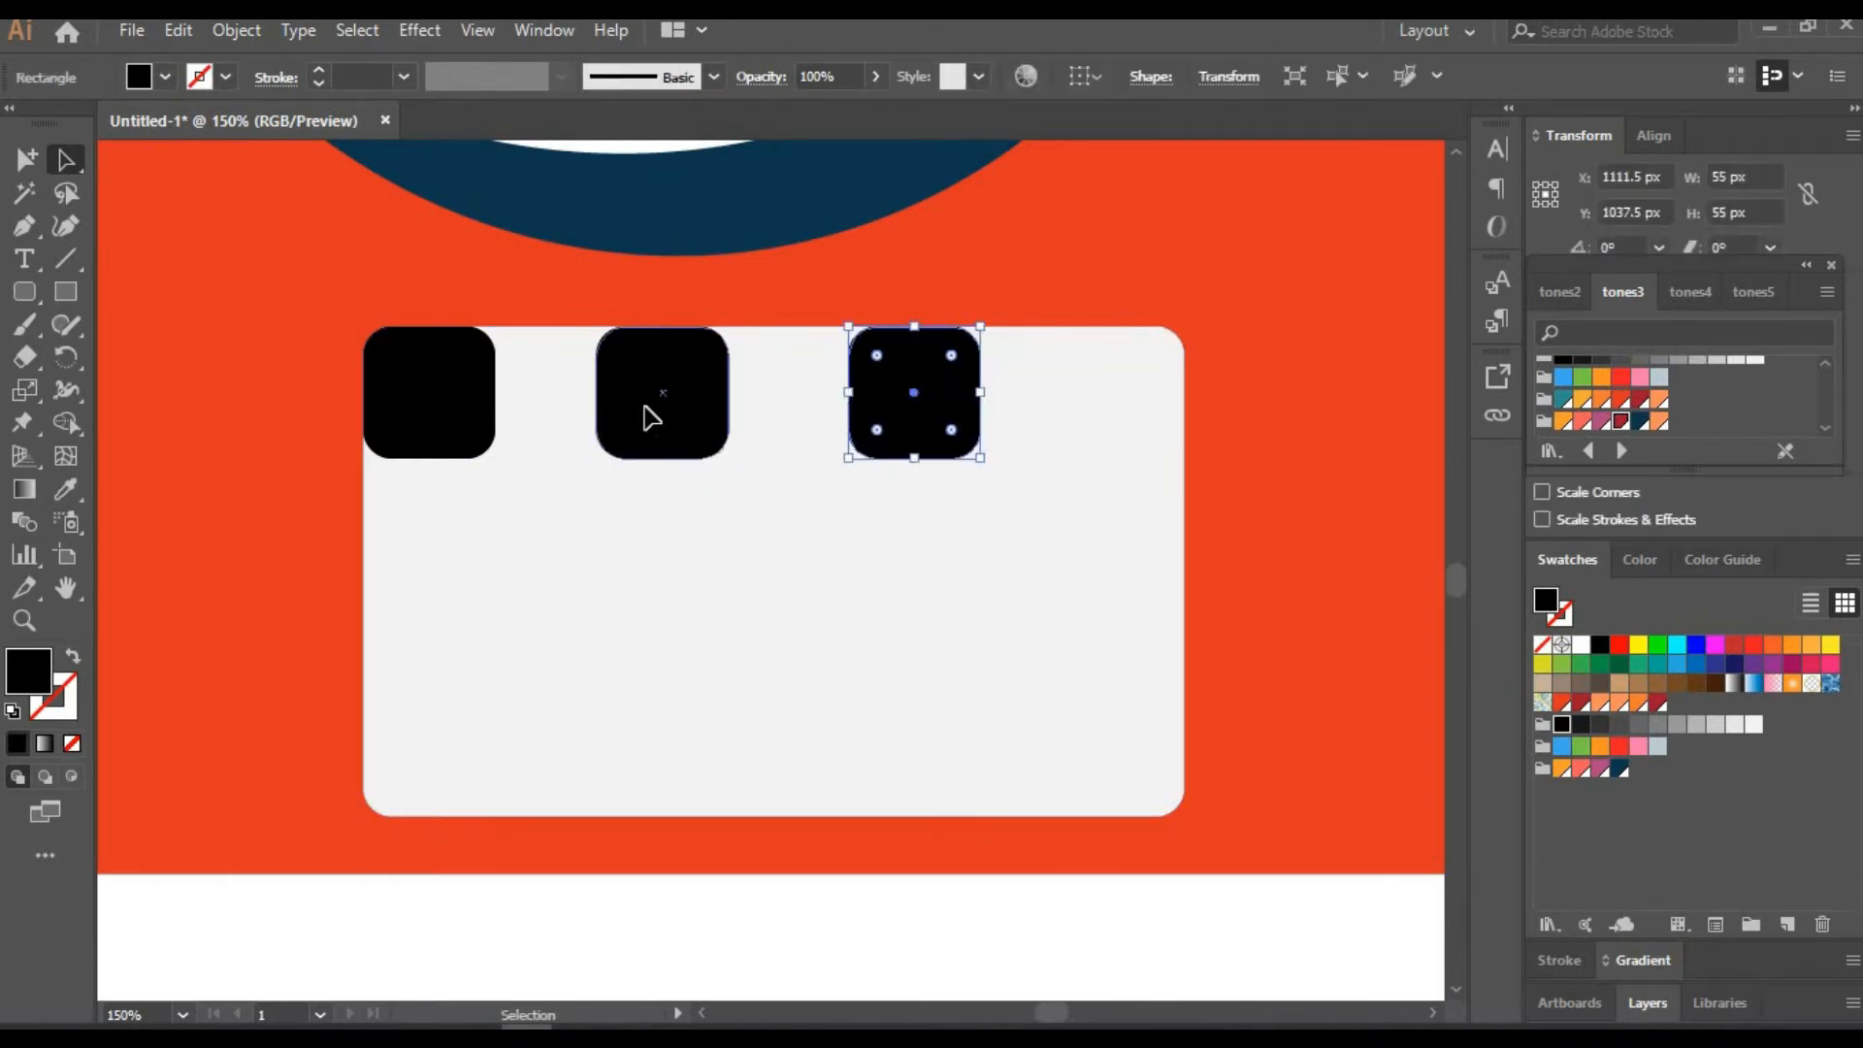
drag(643, 408, 658, 410)
drag(917, 408, 898, 407)
Copy the black squares to the right end and downwards to form three rows of four across the panel
drag(899, 408, 1116, 617)
drag(1119, 588, 1122, 757)
drag(1123, 595, 891, 570)
drag(891, 573, 660, 578)
drag(660, 579, 432, 580)
drag(1116, 747, 662, 754)
drag(662, 754, 432, 756)
Place staggered copies of the black square in the gaps between the three rows to build a checkered pattern
drag(471, 431, 585, 514)
drag(568, 492, 788, 661)
drag(788, 661, 550, 654)
click(1281, 553)
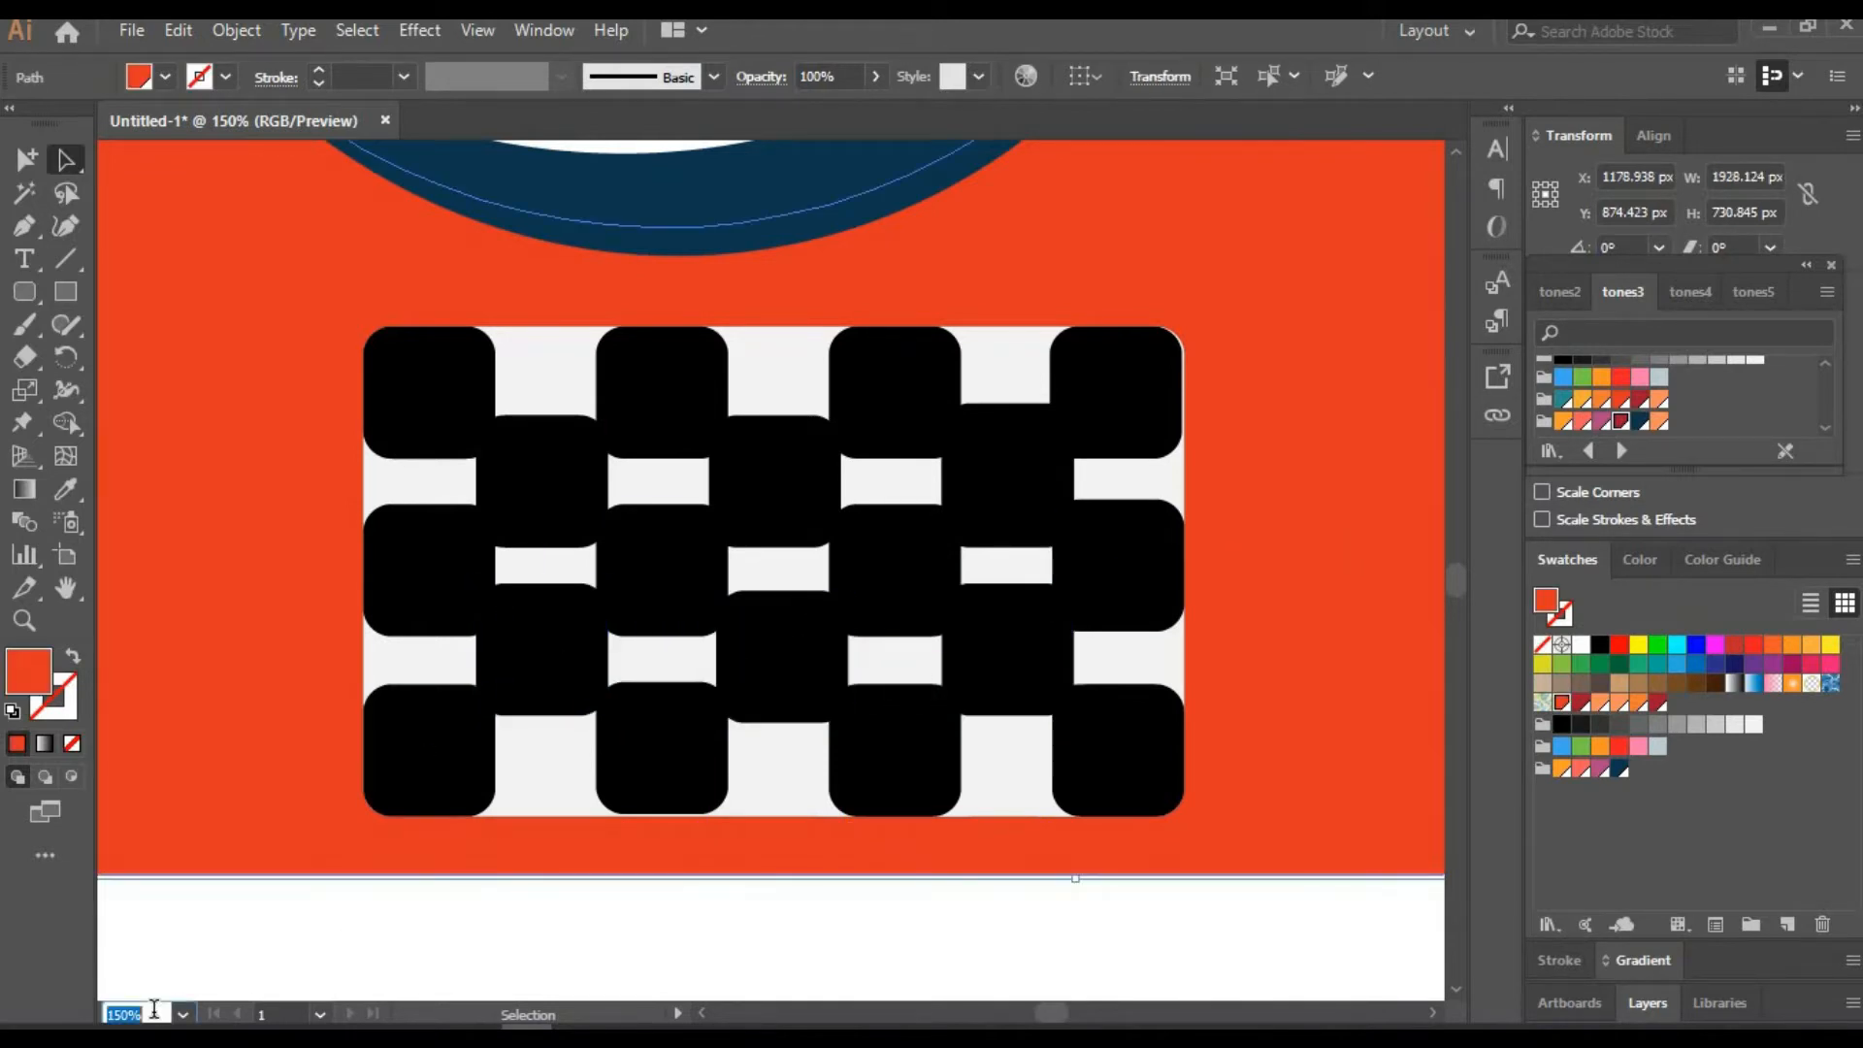
Examine the whole car with its checkered panel at 25% zoom and return to the panel at 150%
text(25)
key(Return)
click(742, 791)
click(160, 1012)
text(150)
key(Return)
key(space)
drag(520, 879, 763, 330)
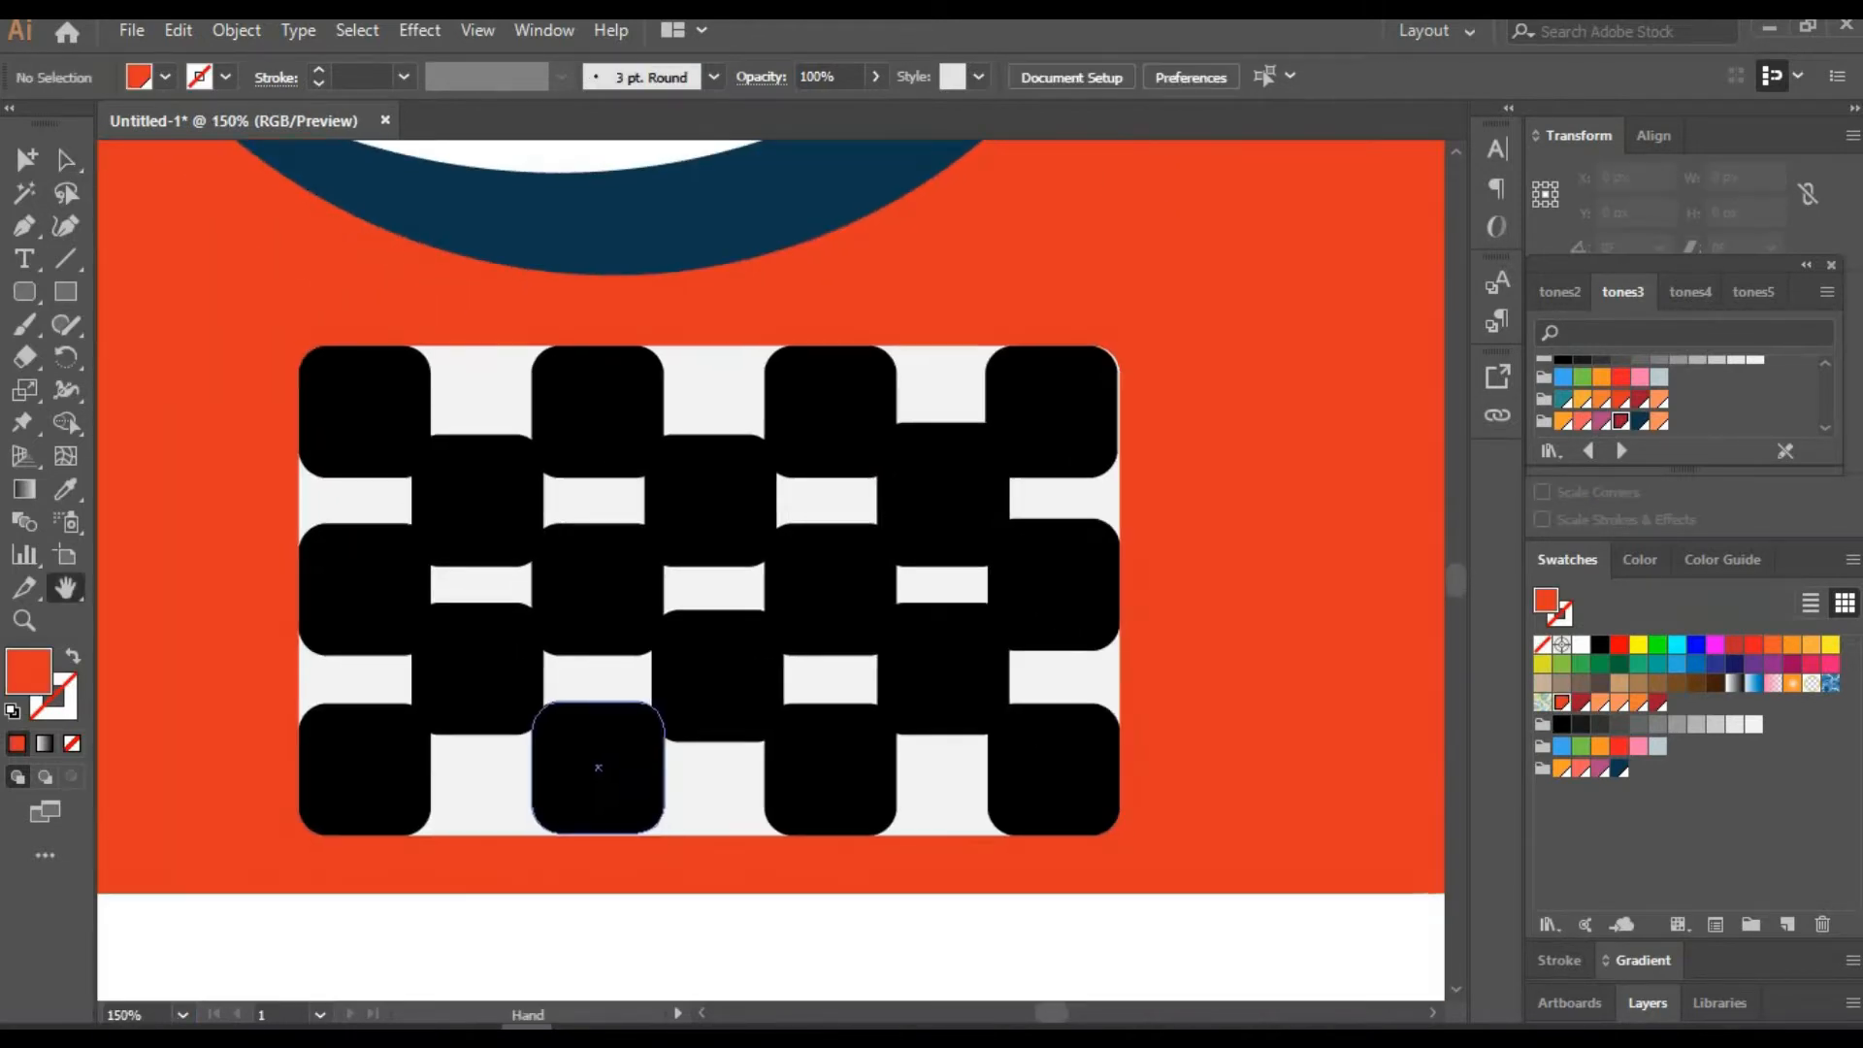
Reduce the height of the two left staggered squares and the upper middle one, making the middle one about 39 px high
click(493, 497)
drag(543, 436, 492, 505)
click(499, 646)
drag(544, 603, 545, 618)
drag(493, 680, 493, 681)
click(1320, 693)
click(740, 505)
drag(777, 435, 778, 453)
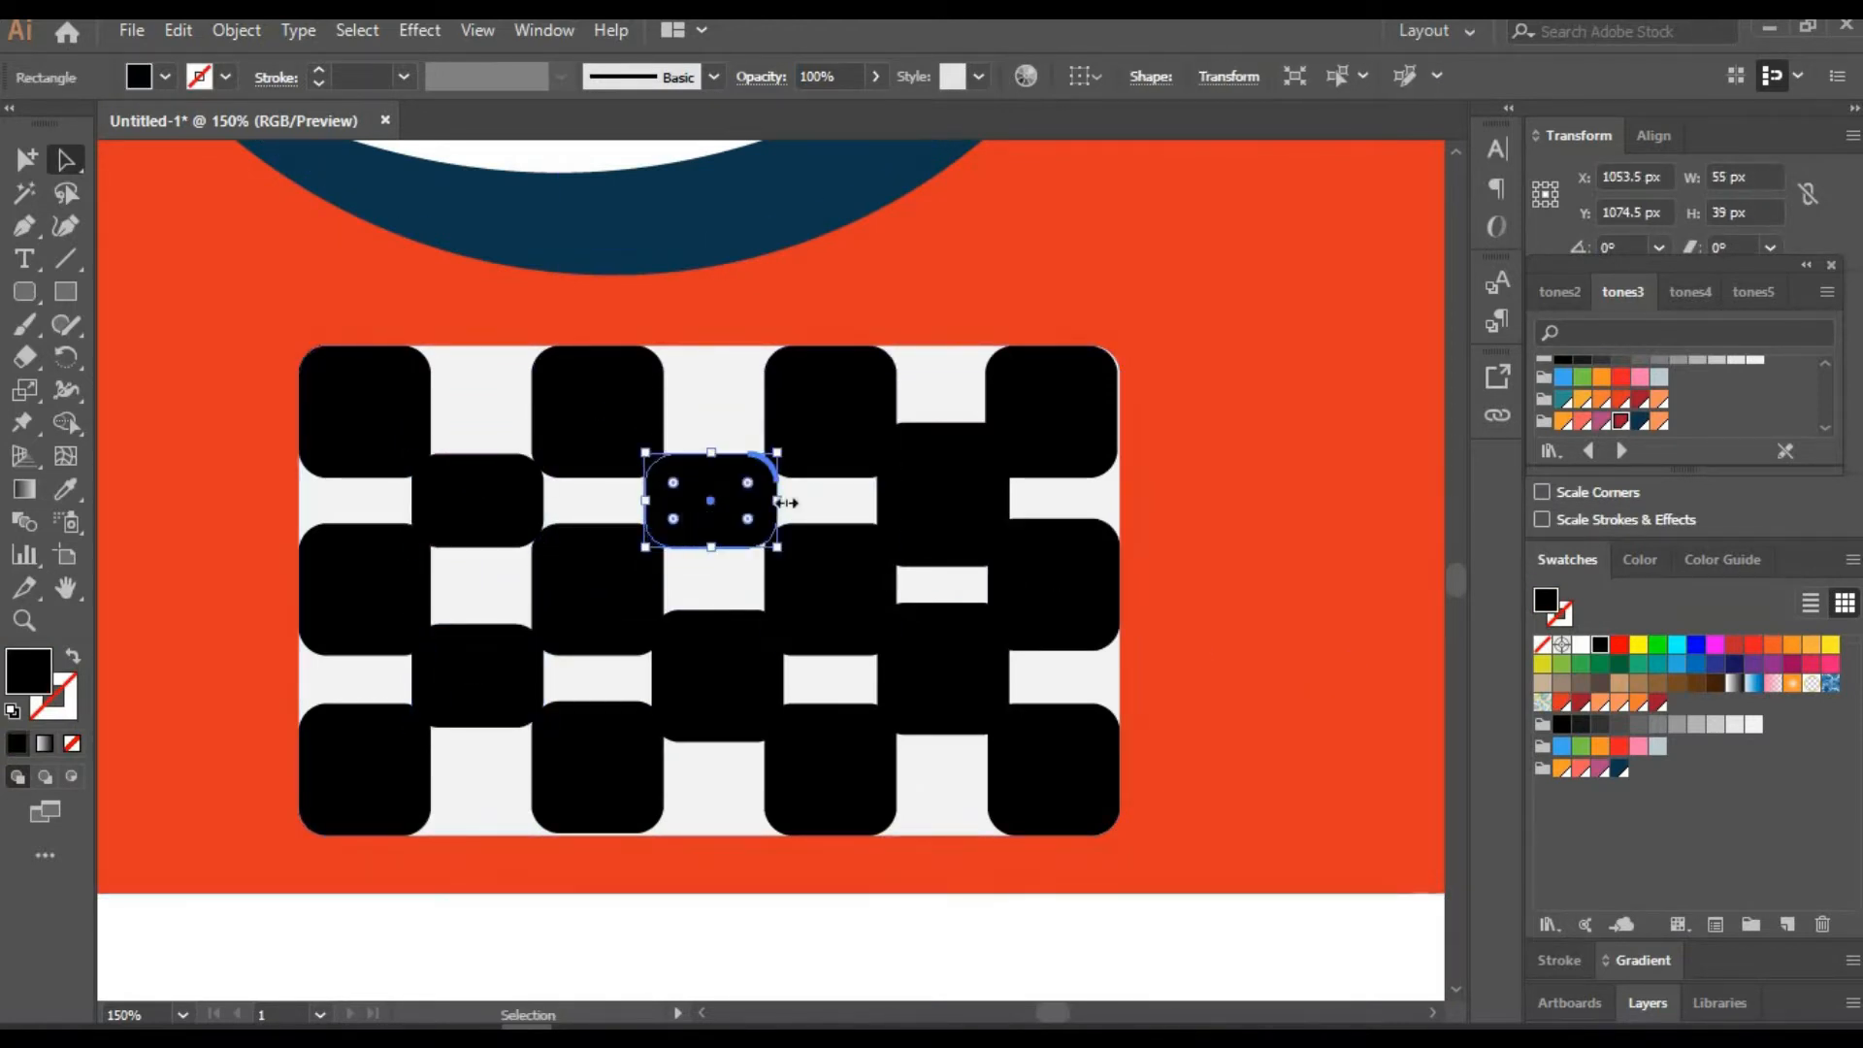
click(1290, 514)
Reduce the height of the two right staggered squares and the lower middle one, making the lower middle one about 43 px high
click(1242, 475)
drag(1104, 437, 1011, 454)
click(975, 499)
click(1336, 597)
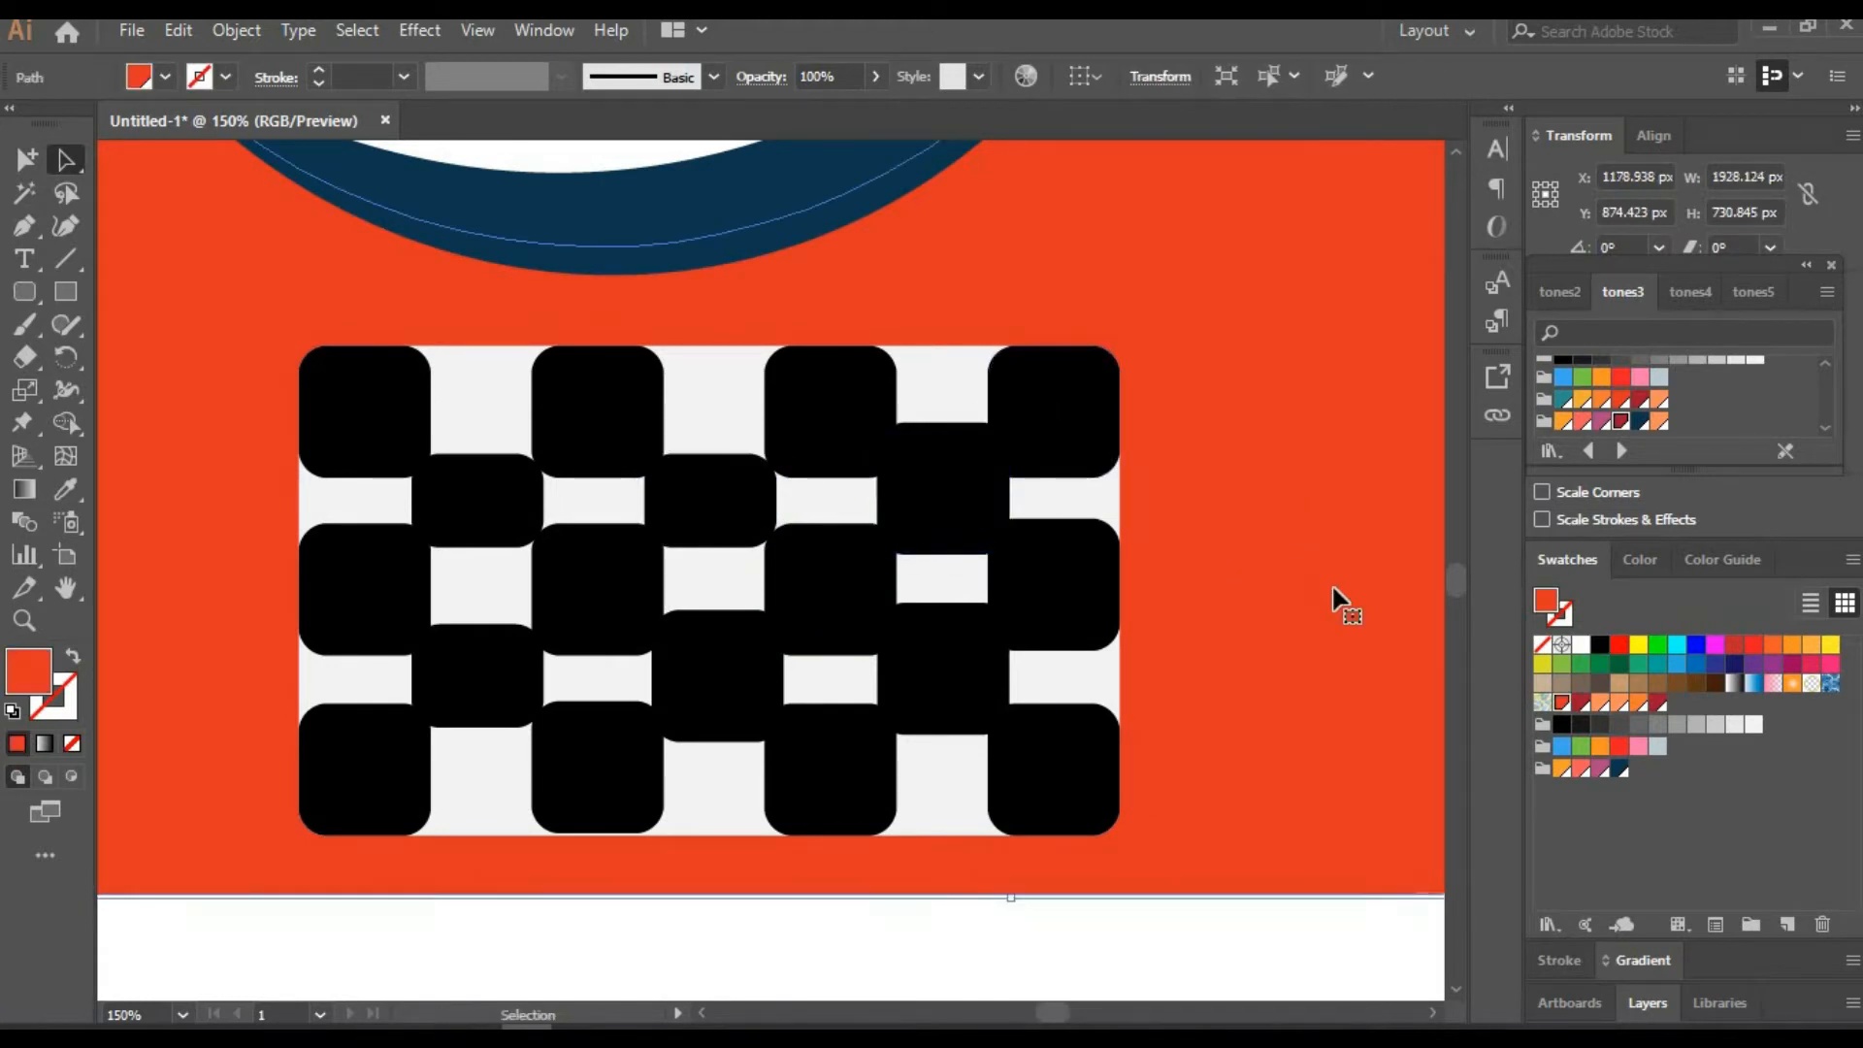
click(960, 447)
click(1261, 537)
click(1000, 621)
drag(1011, 607, 1009, 624)
click(723, 669)
drag(786, 612, 784, 624)
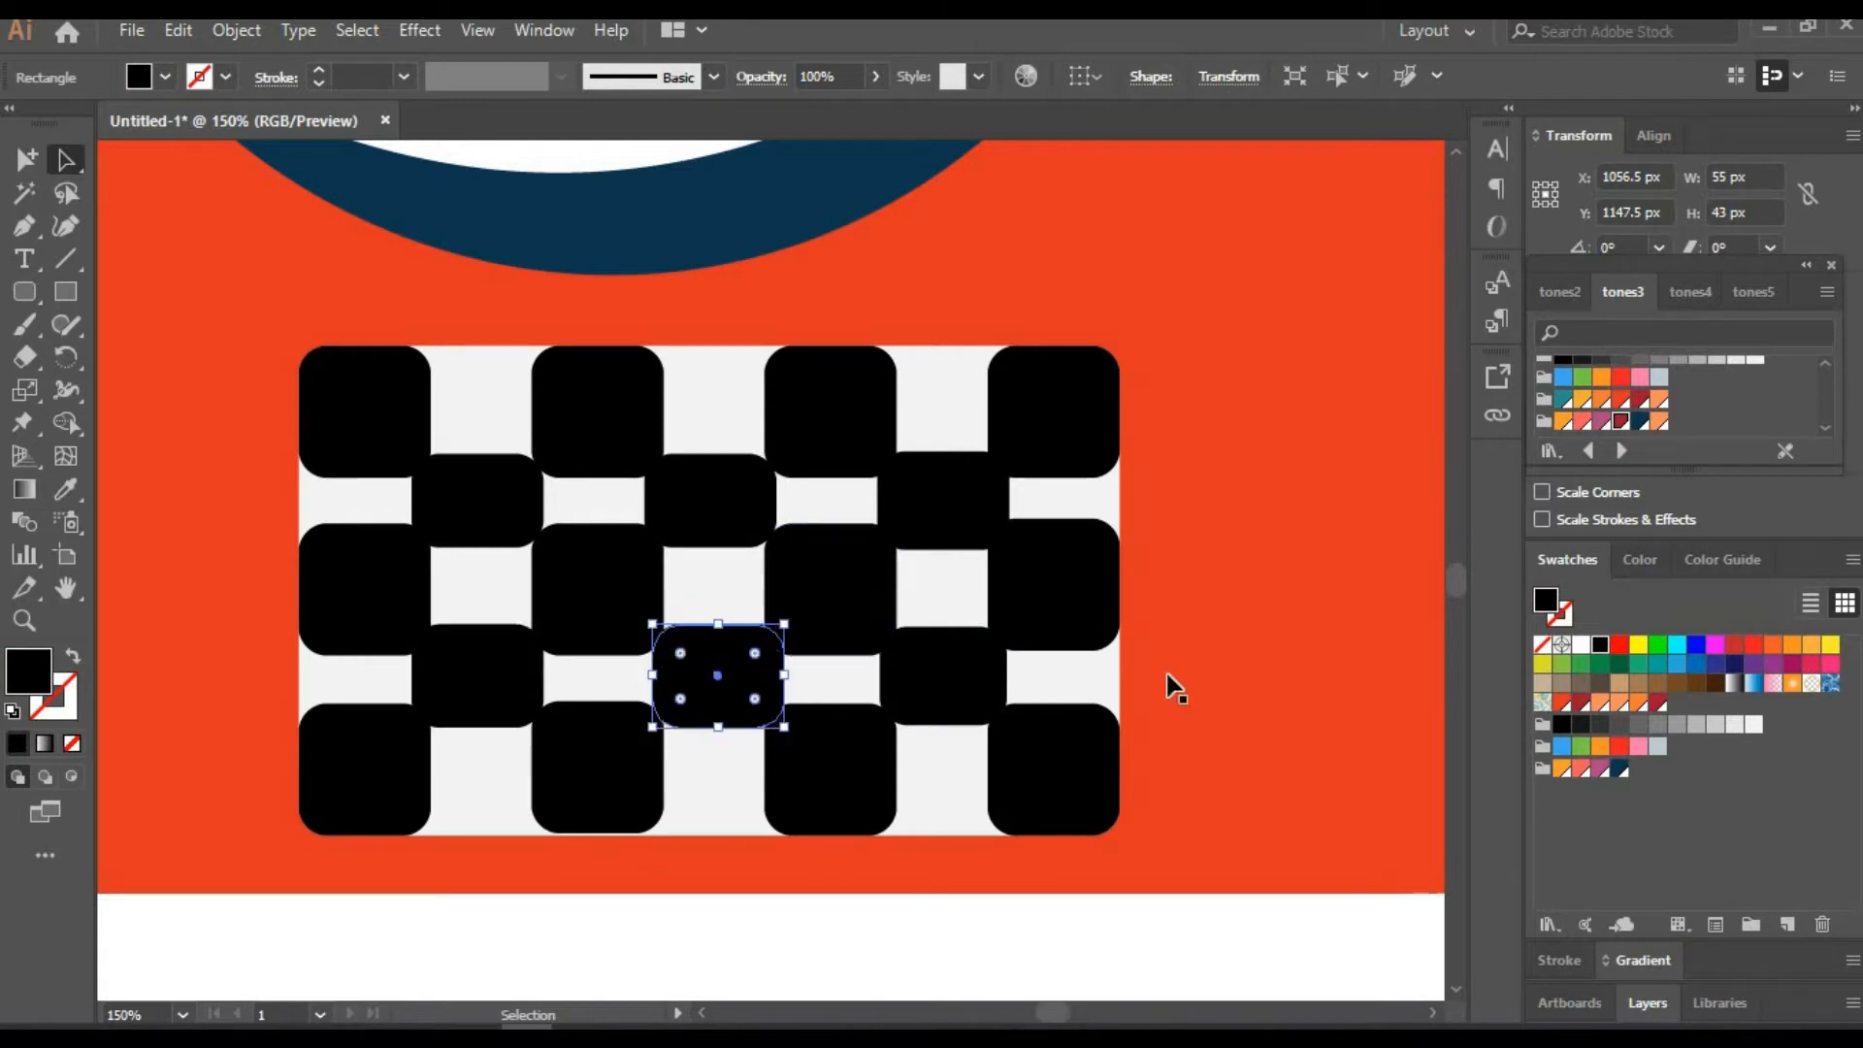
click(1177, 689)
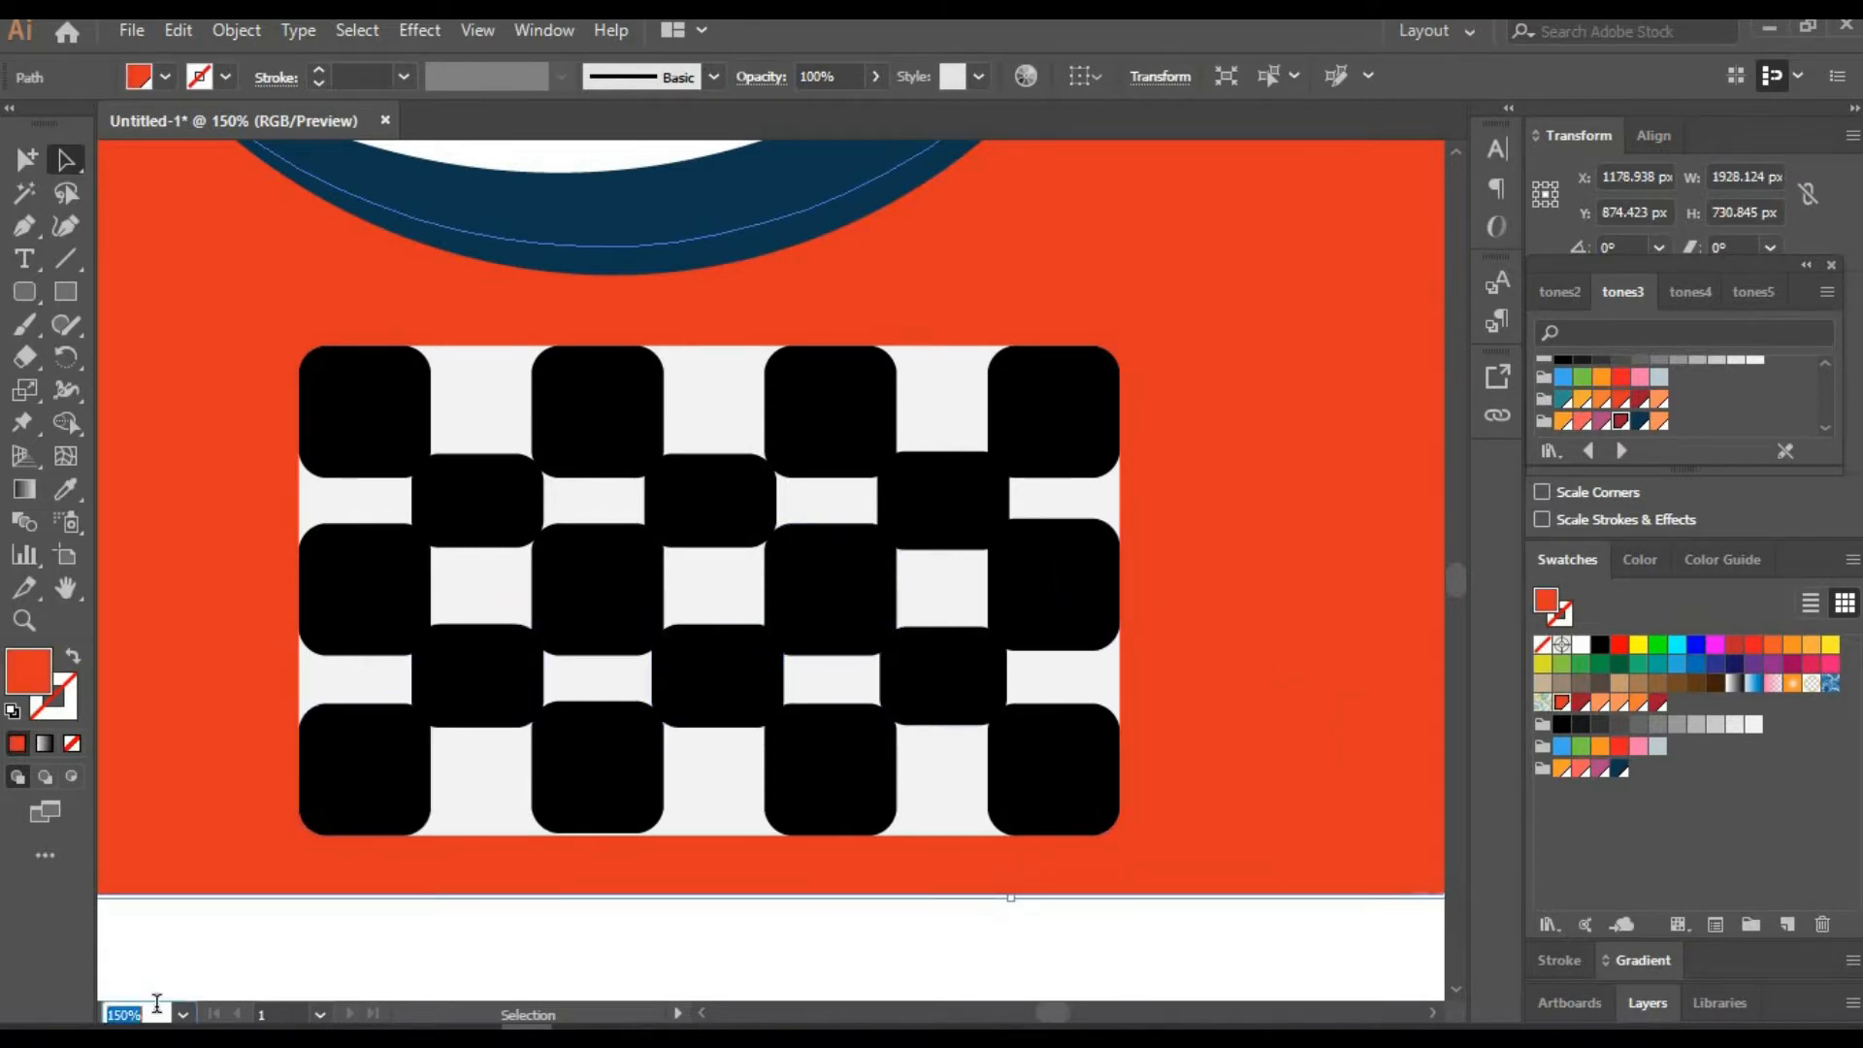
Draw a white circle on the car body above the rear wheel
text(25)
key(Return)
click(699, 797)
drag(623, 831, 573, 809)
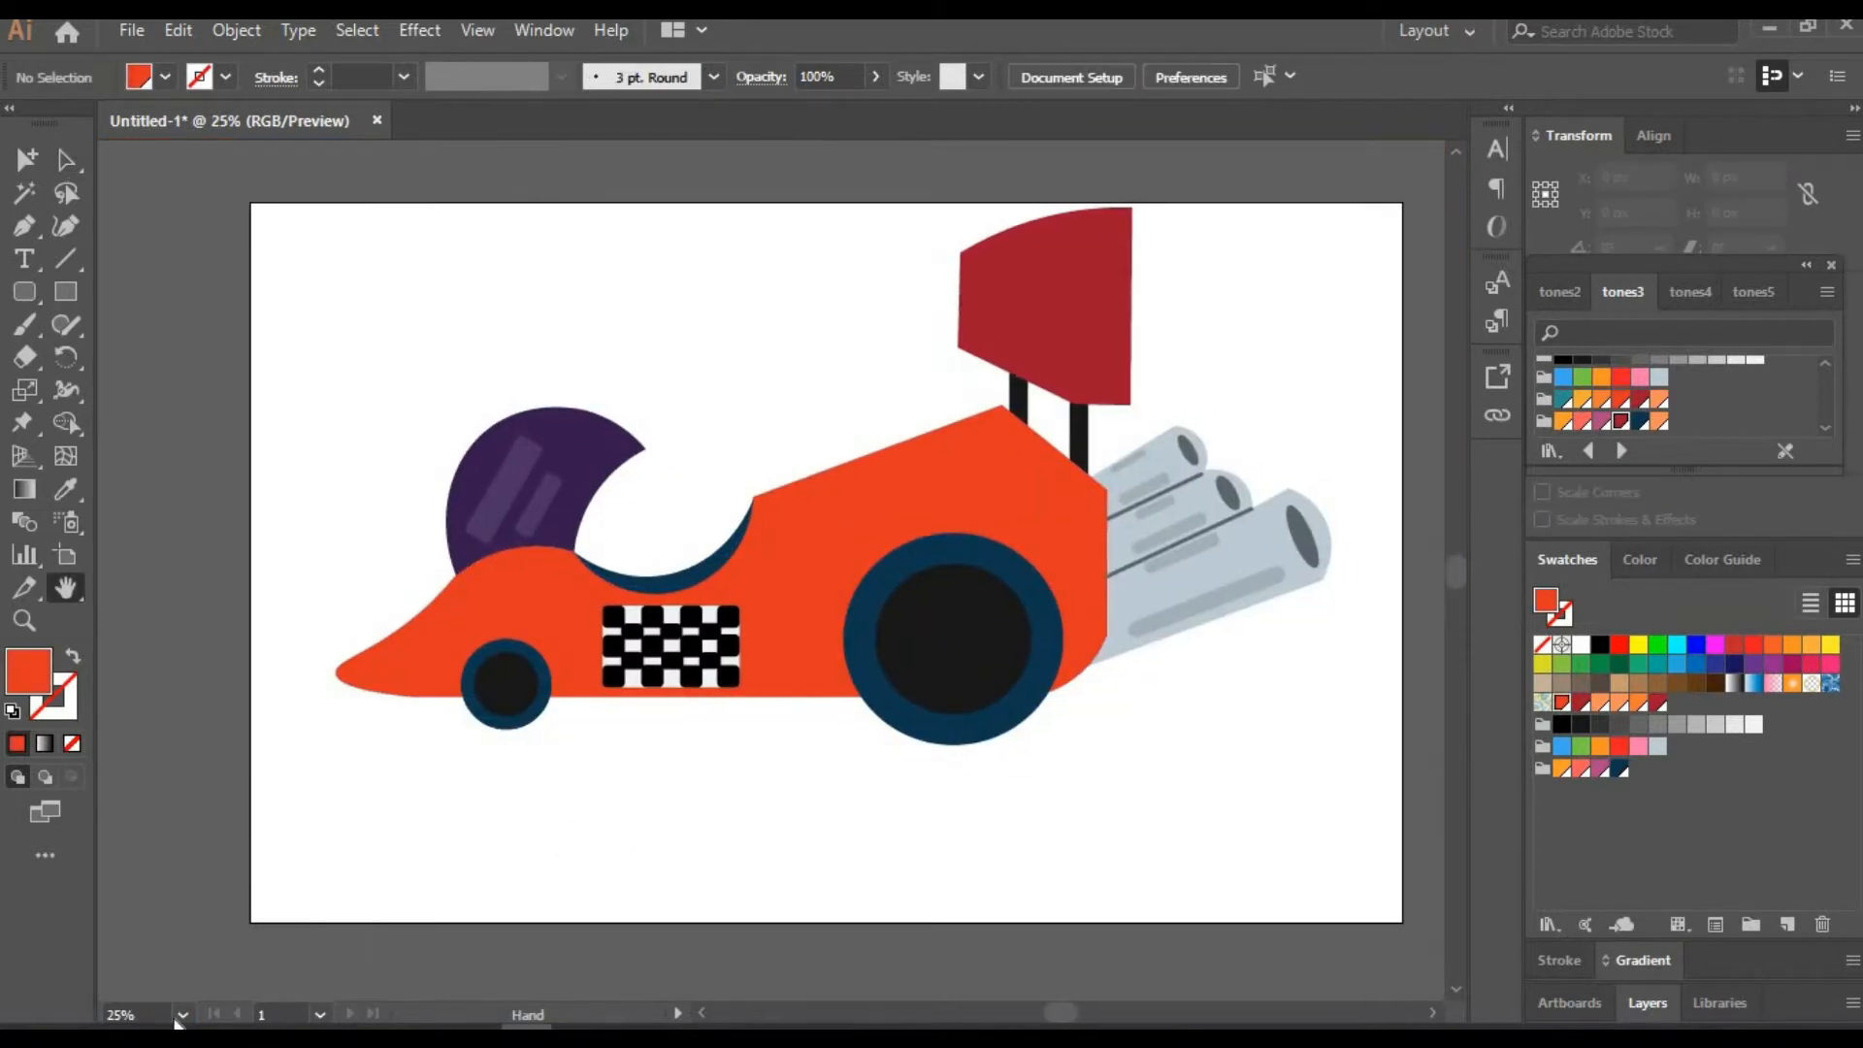
drag(771, 777, 728, 805)
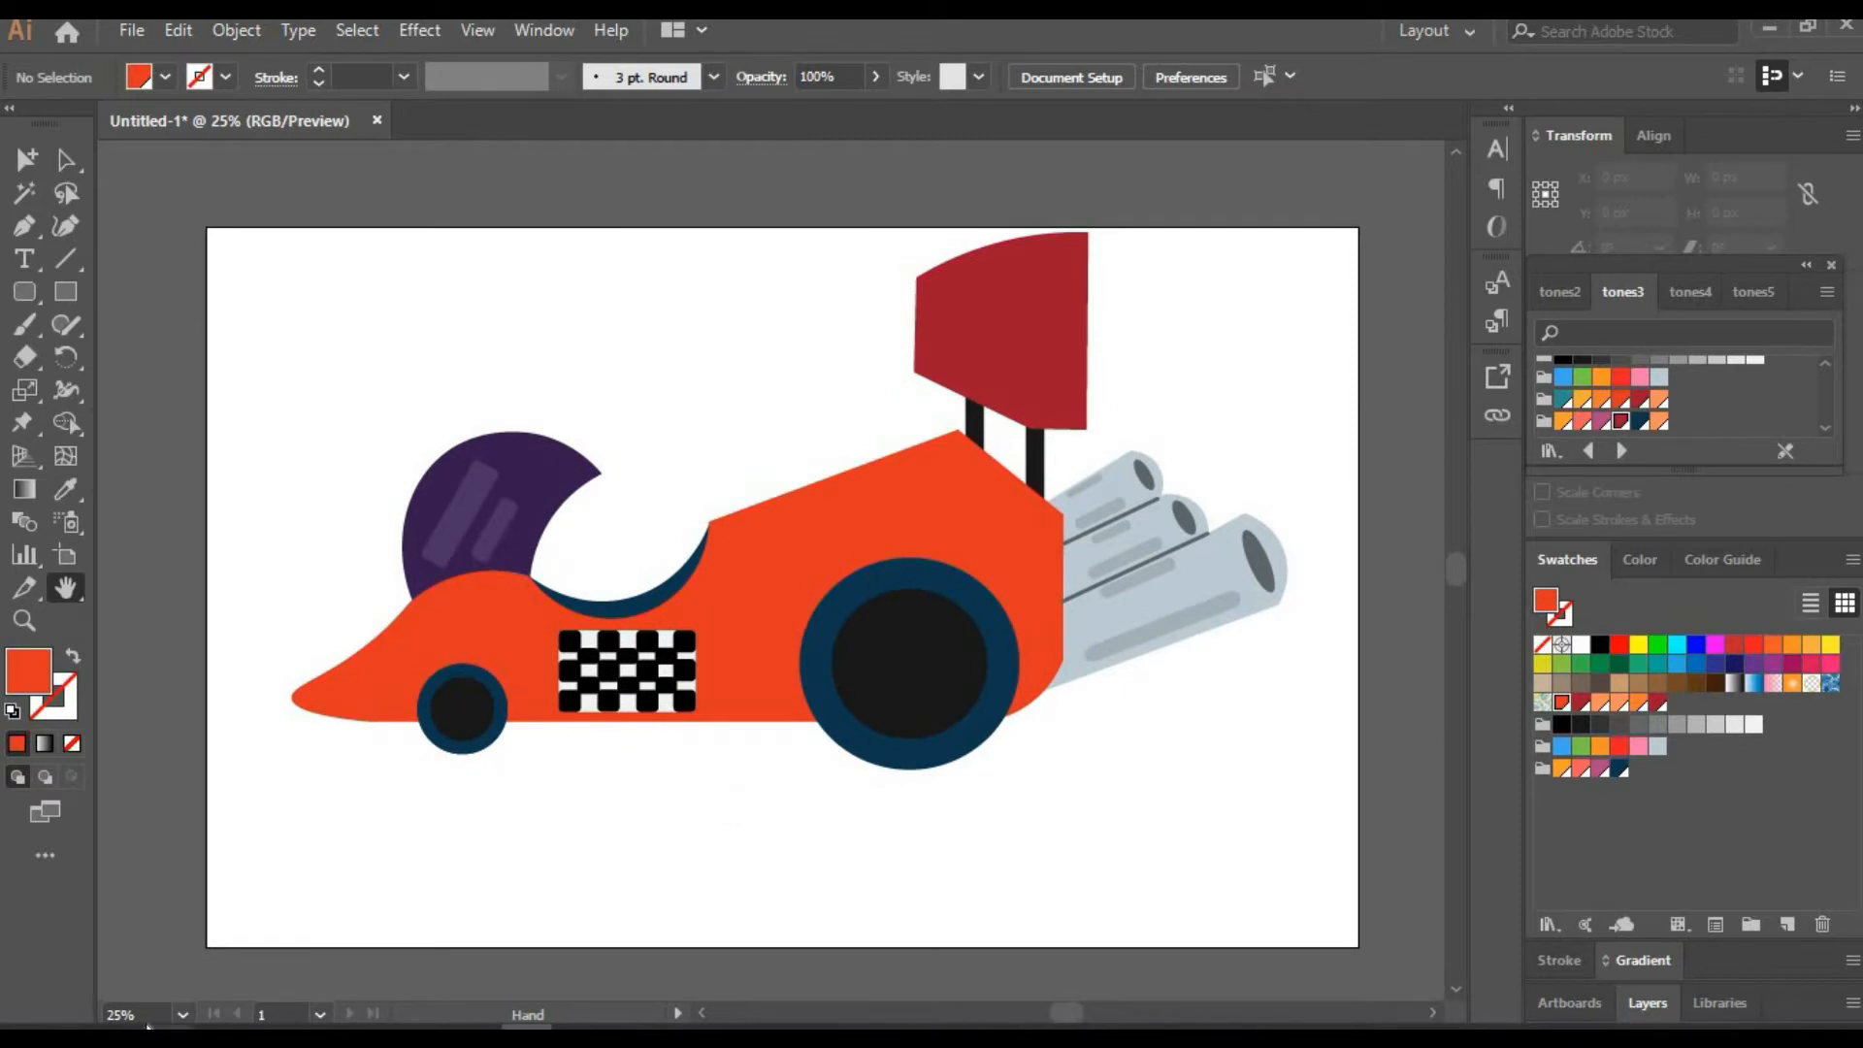
text(150)
key(Return)
click(29, 290)
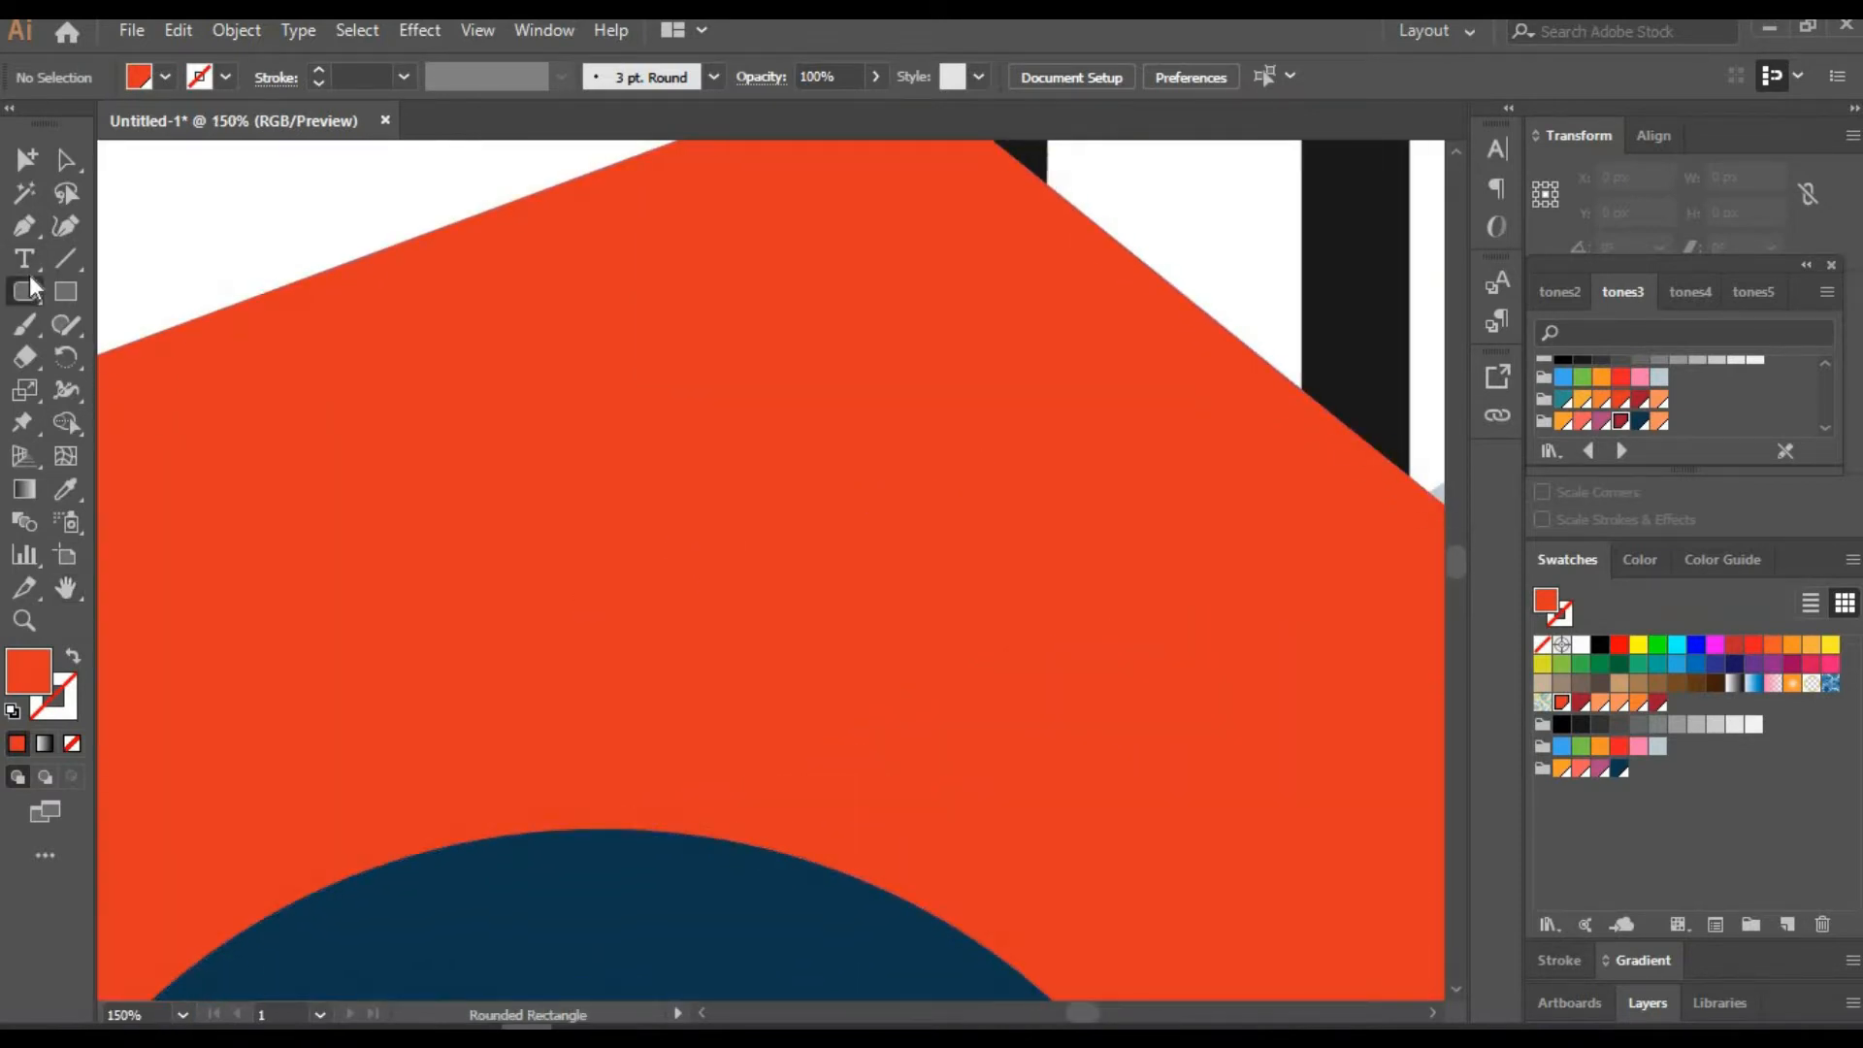
drag(892, 693, 884, 707)
click(1582, 646)
key(ctrl+shift+a)
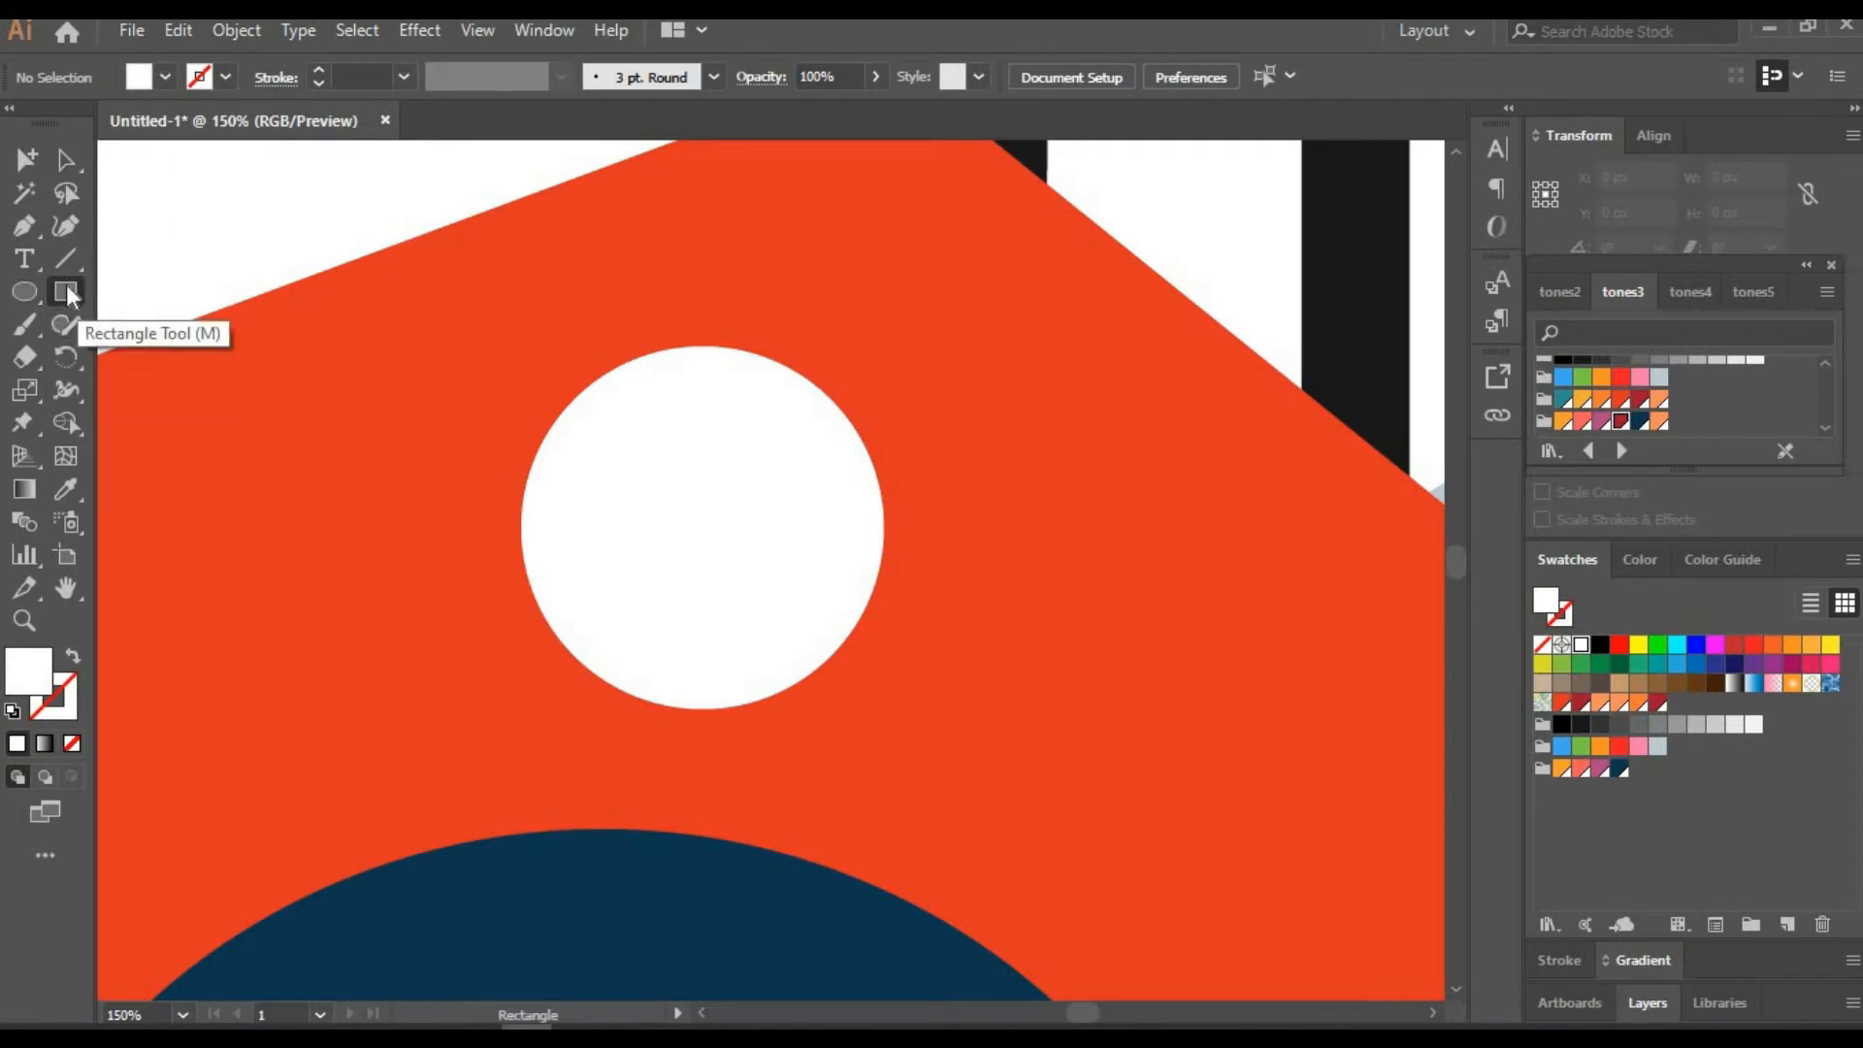
click(652, 151)
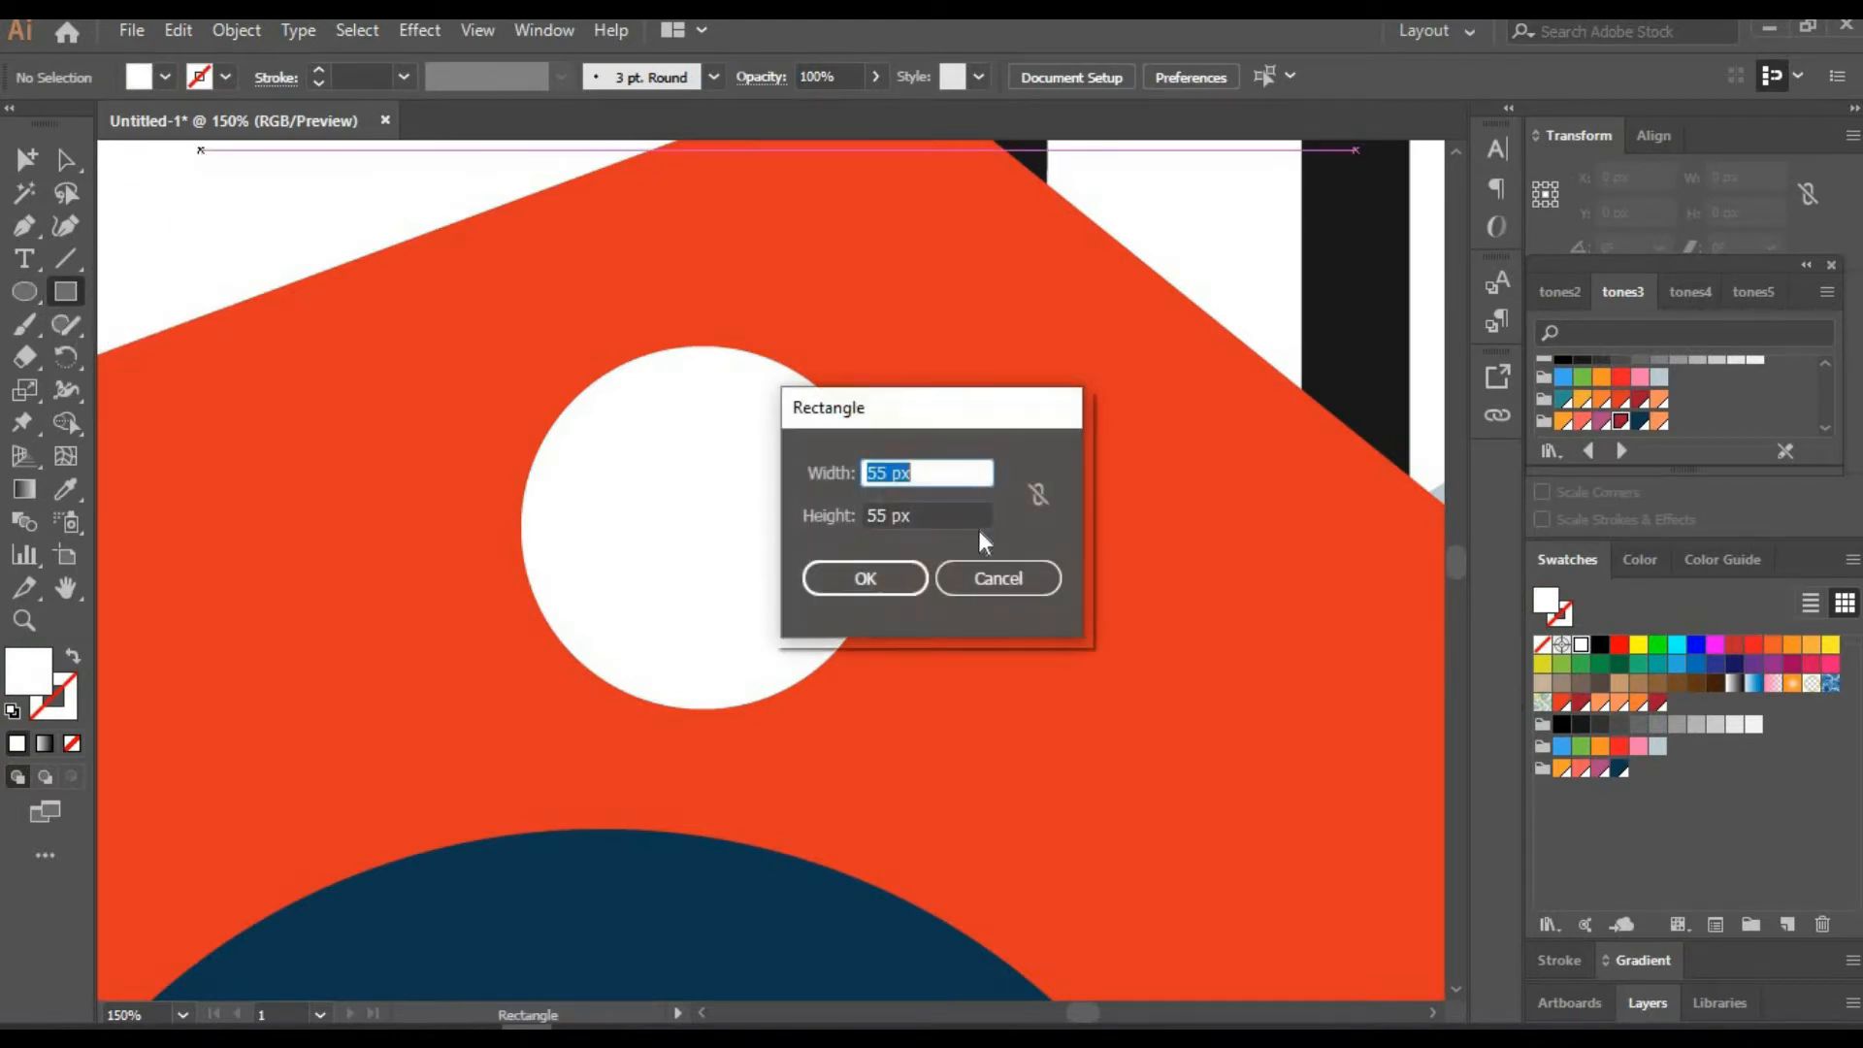
click(998, 578)
click(65, 161)
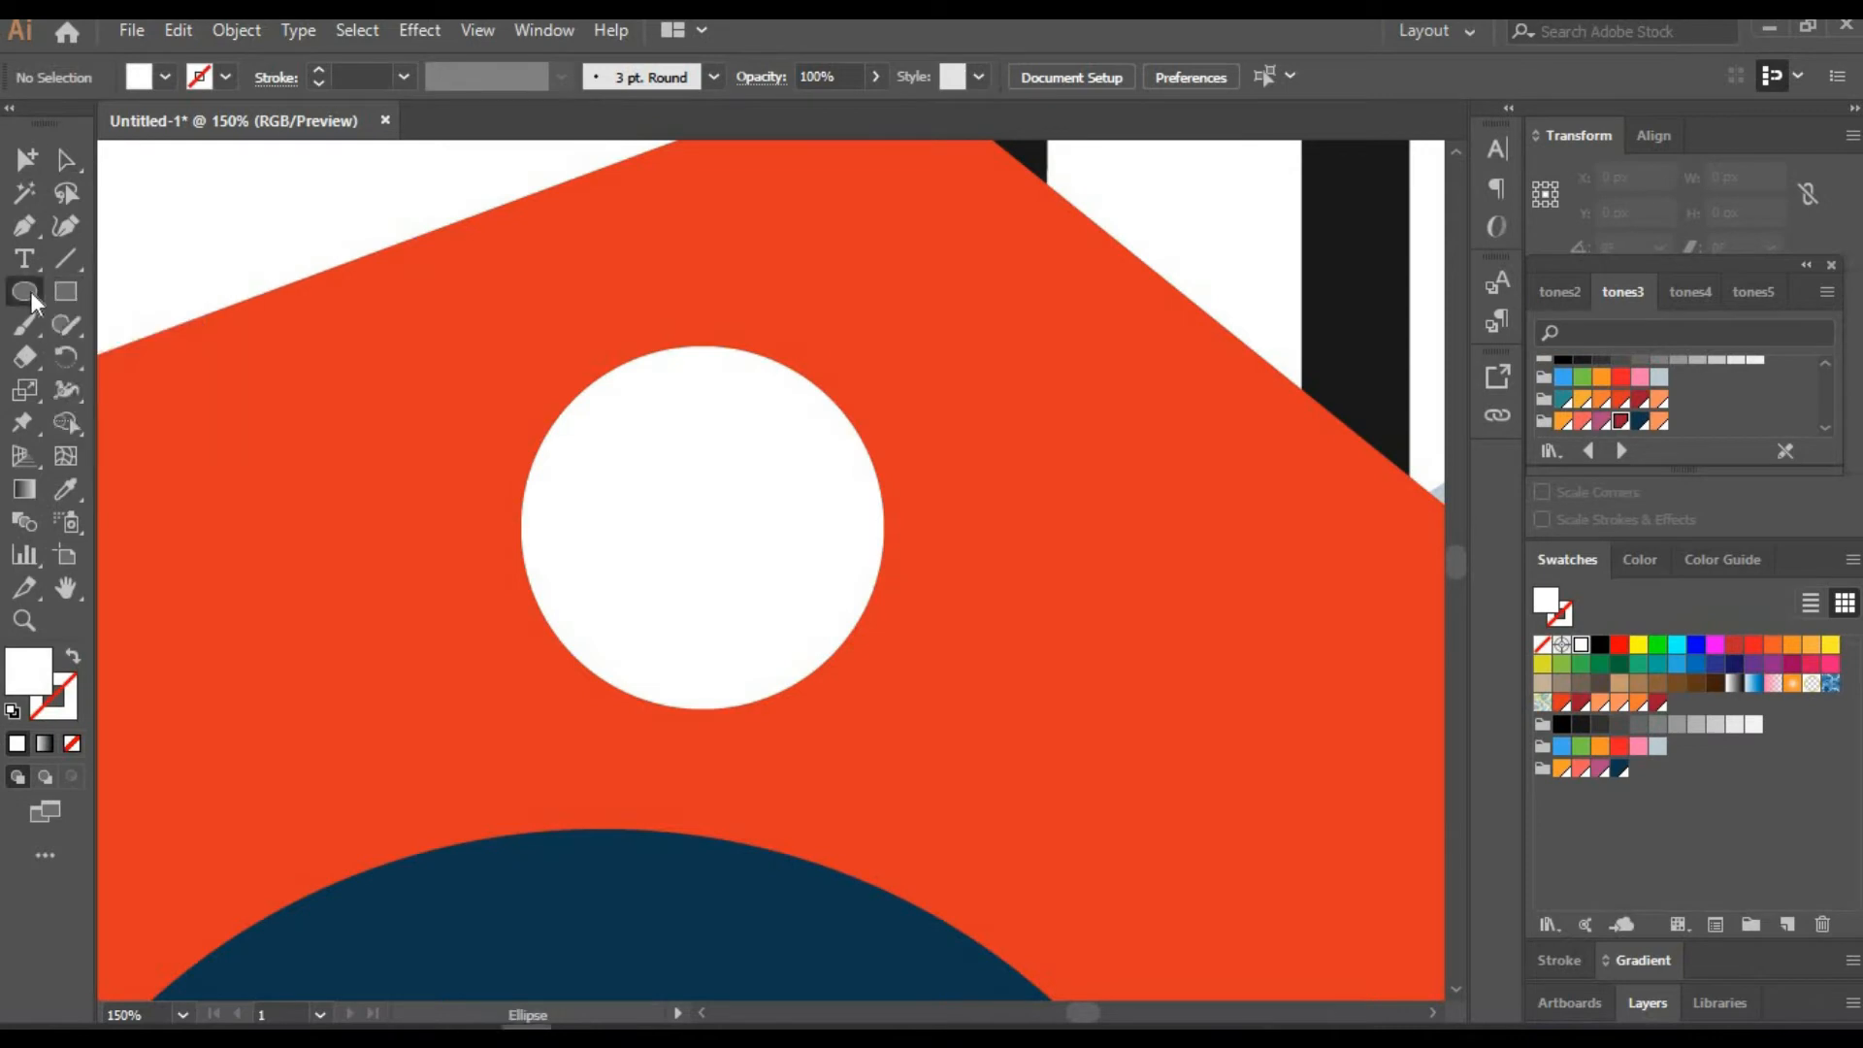
Draw a horizontal rounded bar about 85 by 25 px in the upper part of the white circle and fill it black
drag(34, 303, 107, 318)
drag(788, 511, 807, 516)
key(a)
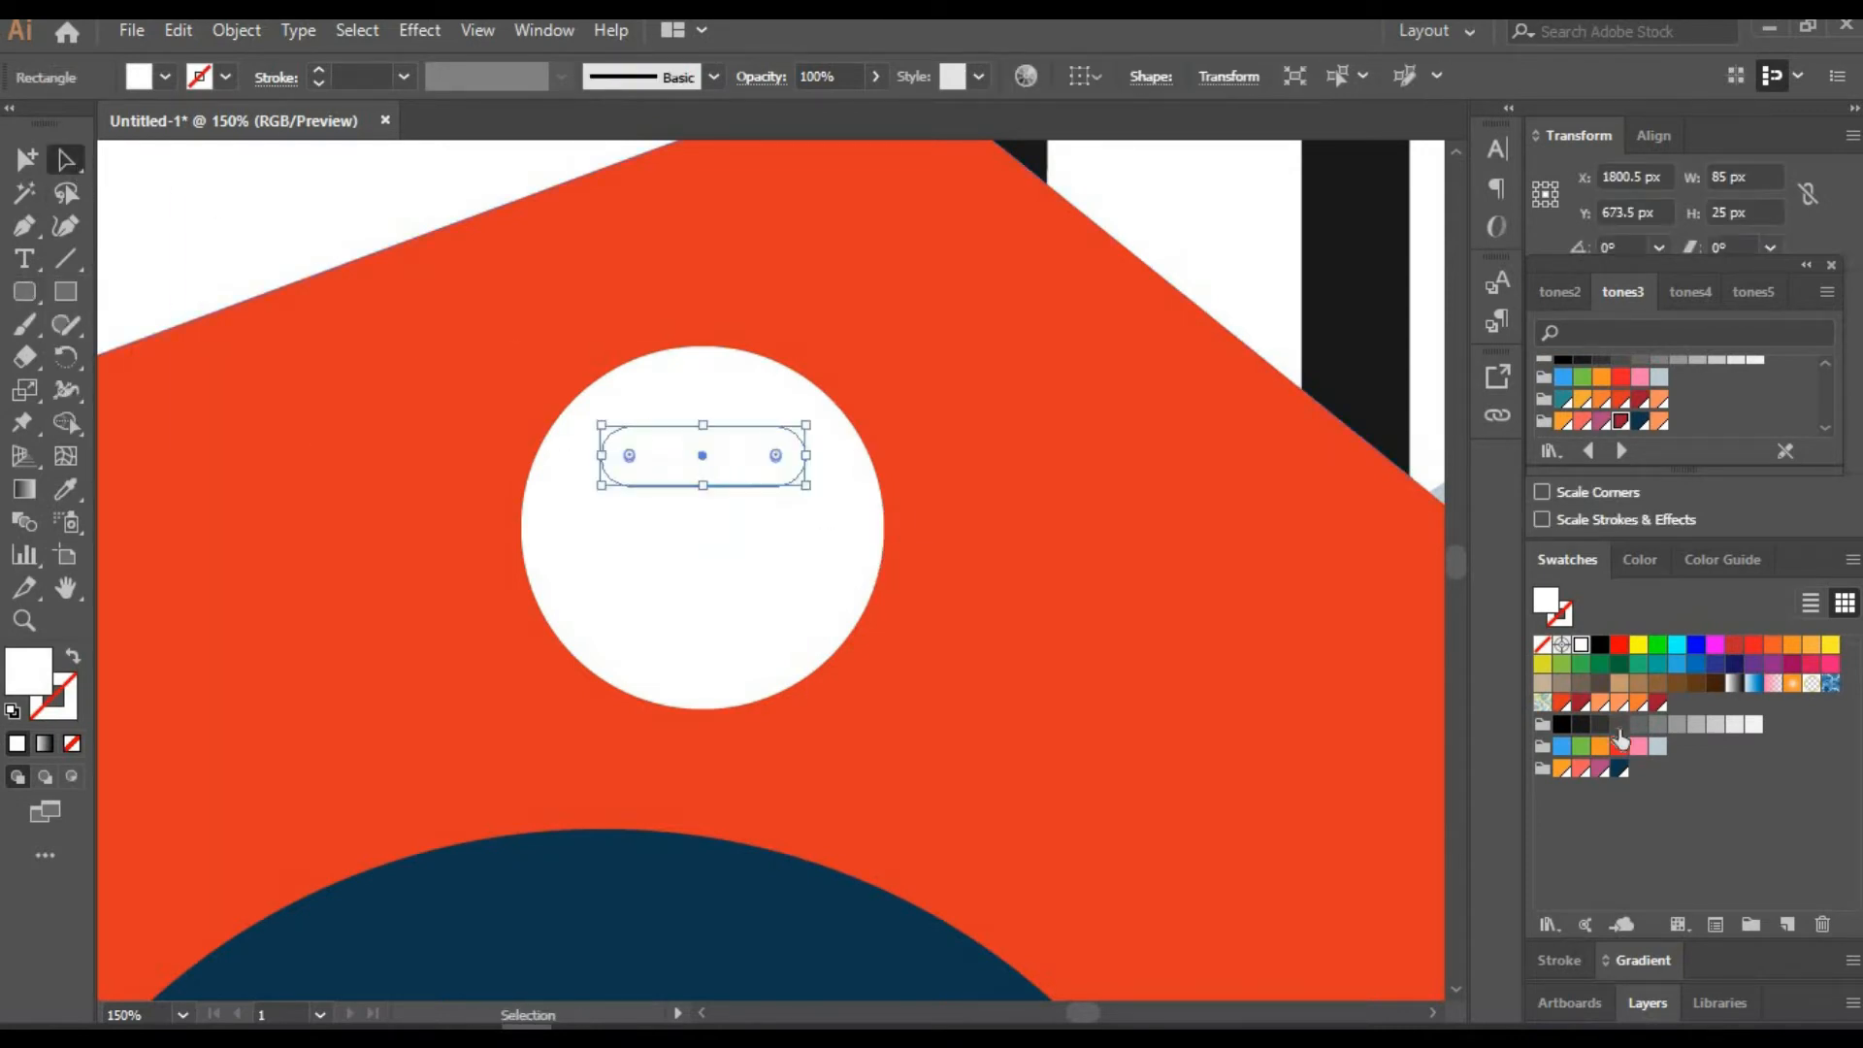
click(1563, 725)
Duplicate the black bar, tilt the copy diagonally, lengthen it and join it to the first bar to form the number 7
alt+drag(725, 458, 737, 564)
drag(823, 592, 627, 631)
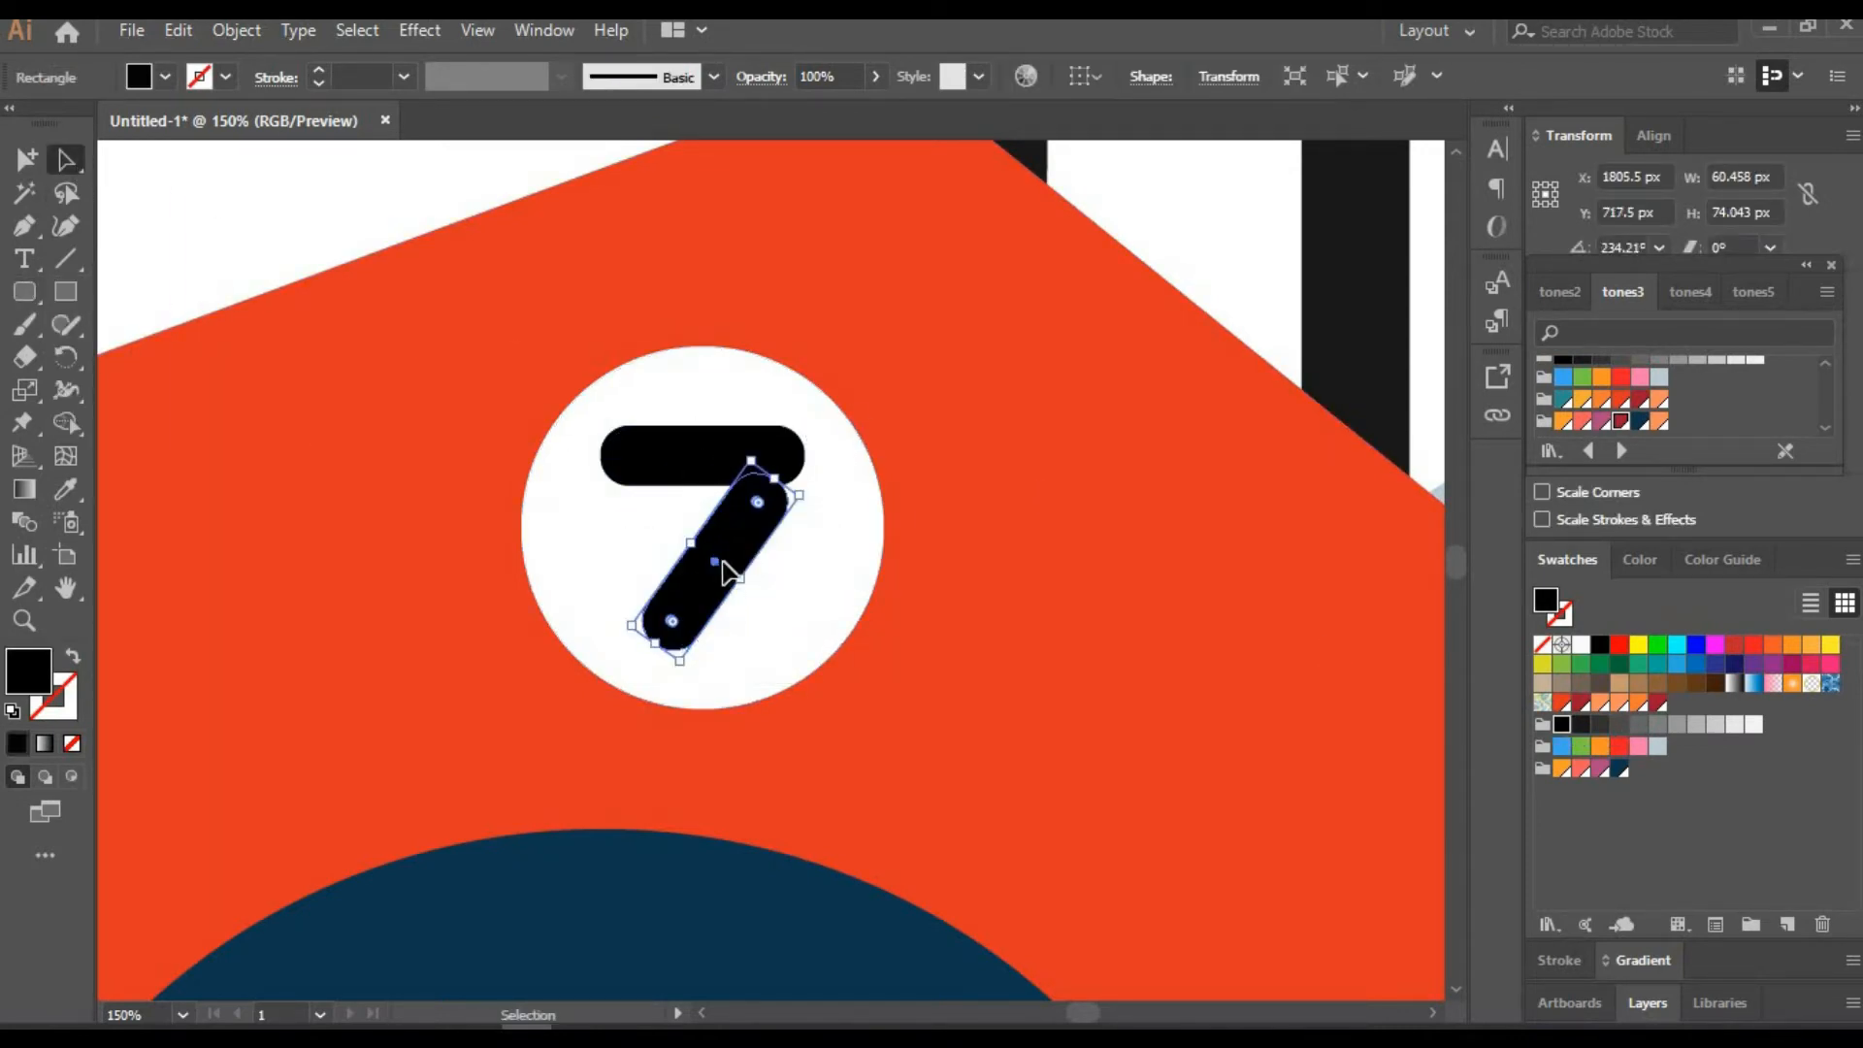
drag(723, 562, 731, 541)
click(360, 170)
click(752, 515)
drag(818, 462, 814, 457)
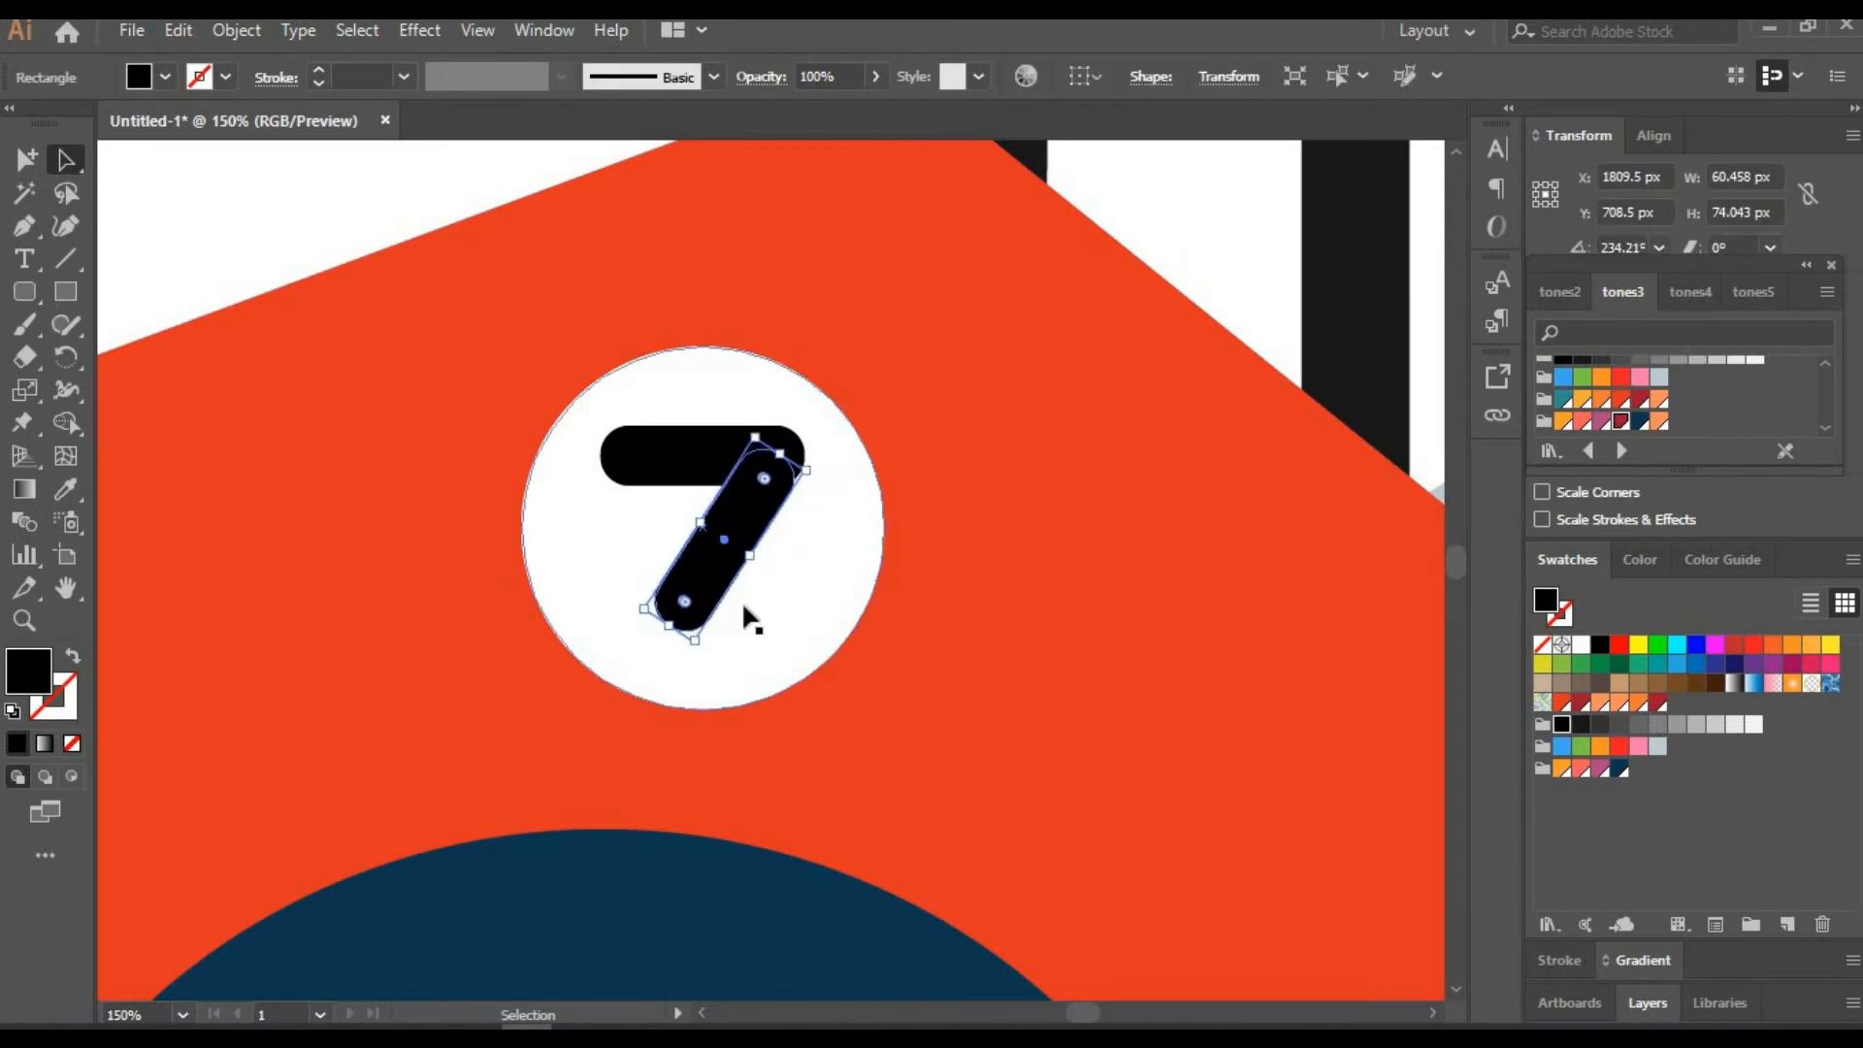
drag(695, 639, 680, 671)
click(242, 200)
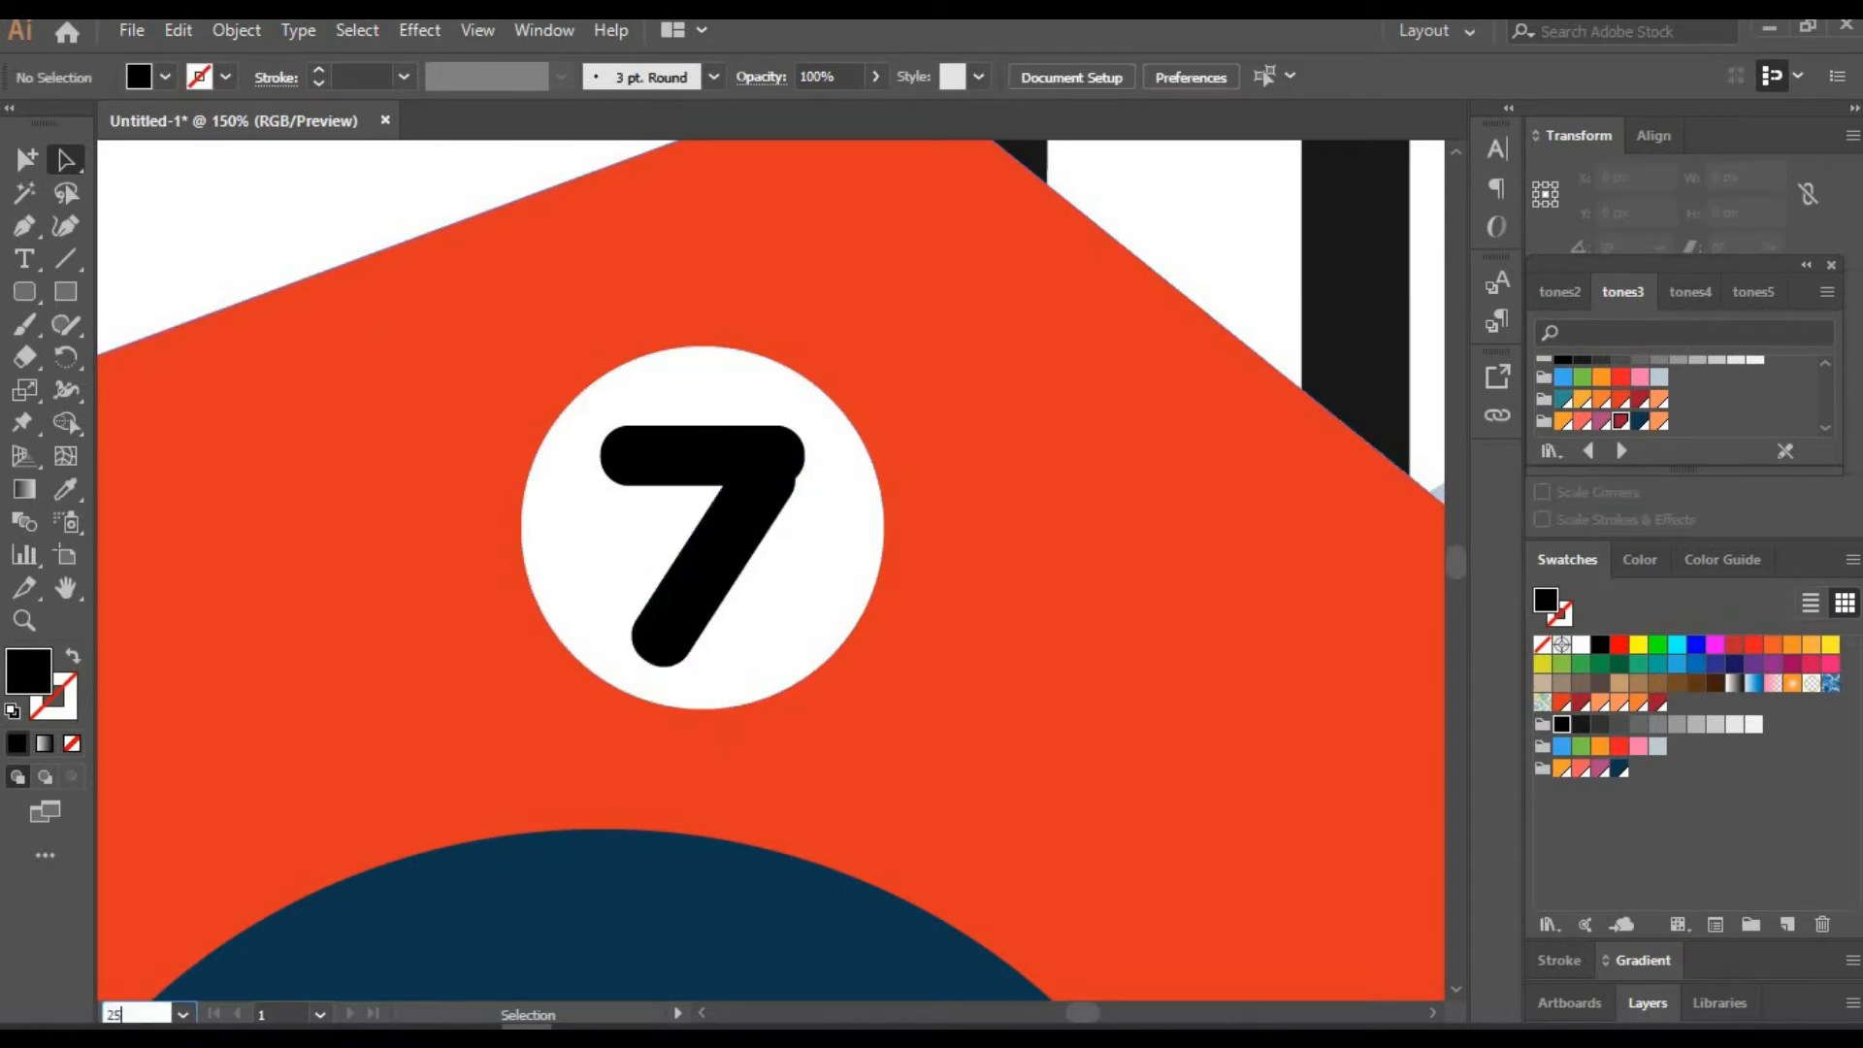
Reshape the inner curve of the purple windshield with the Curvature tool
key(Return)
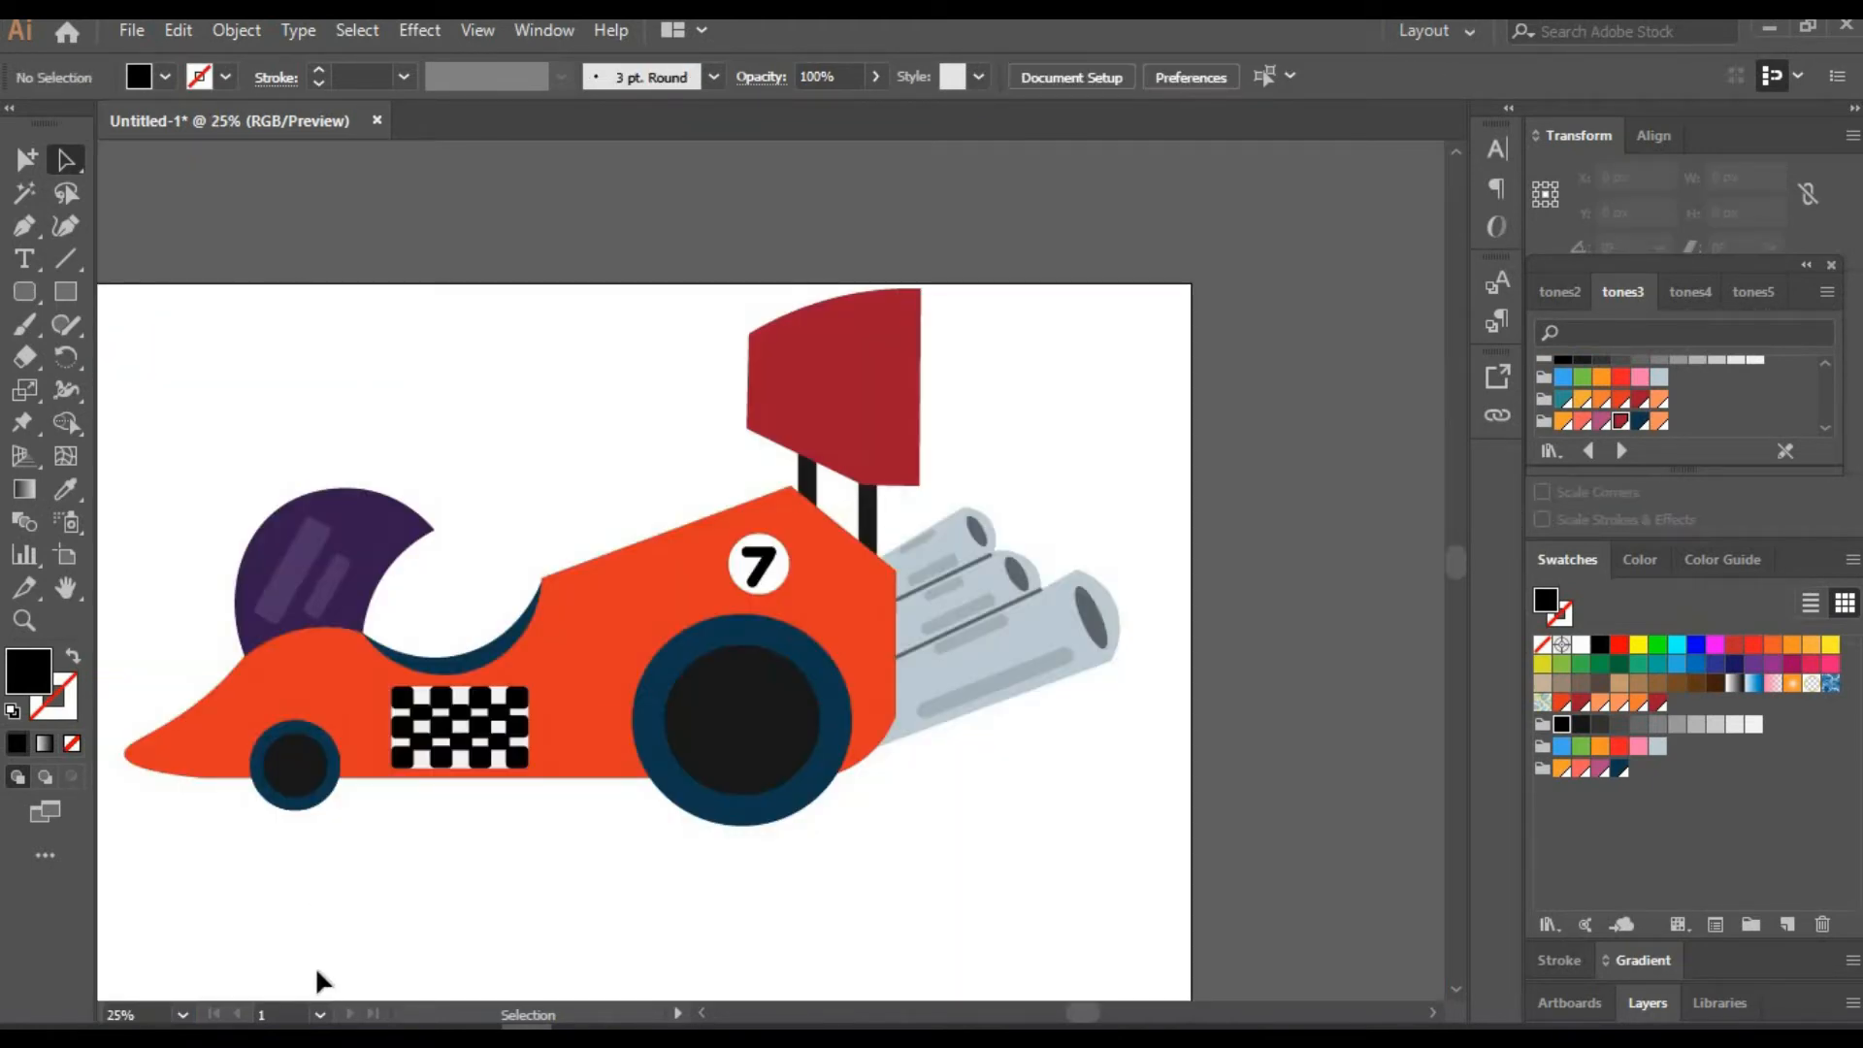
click(357, 553)
click(65, 226)
drag(387, 573, 425, 593)
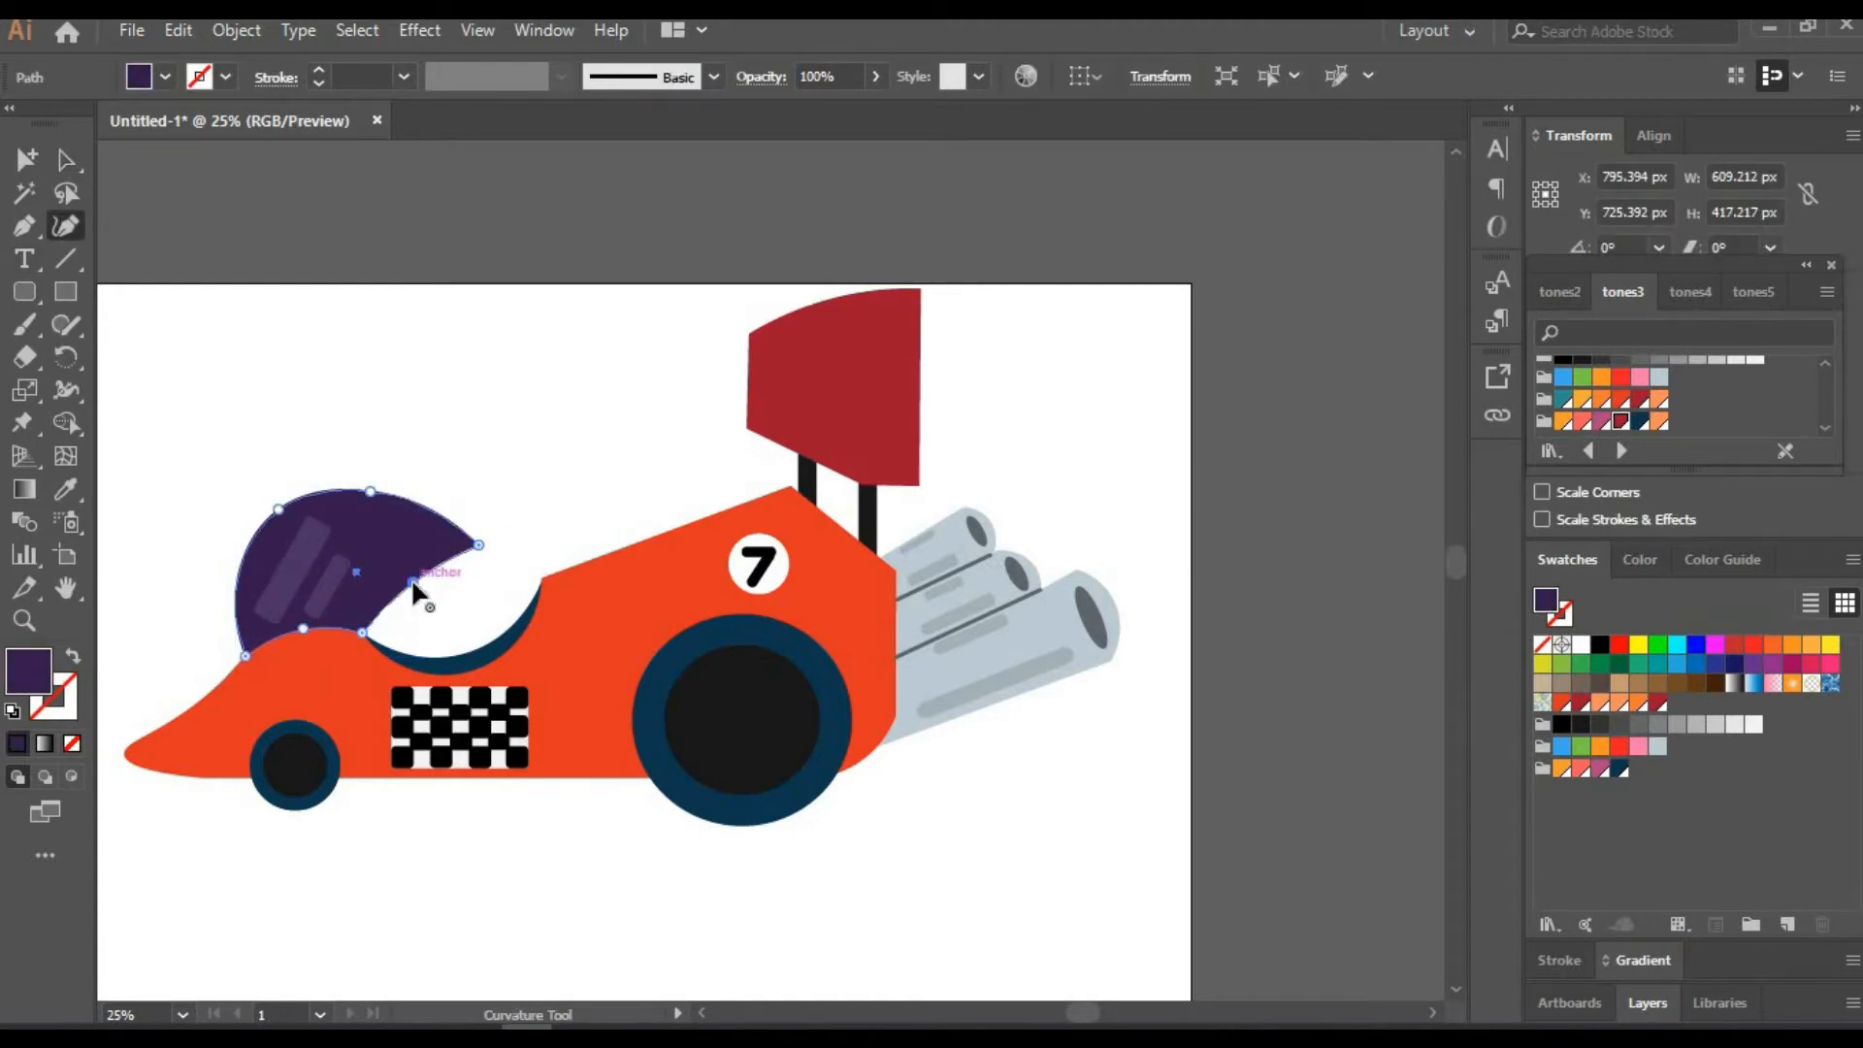
click(536, 503)
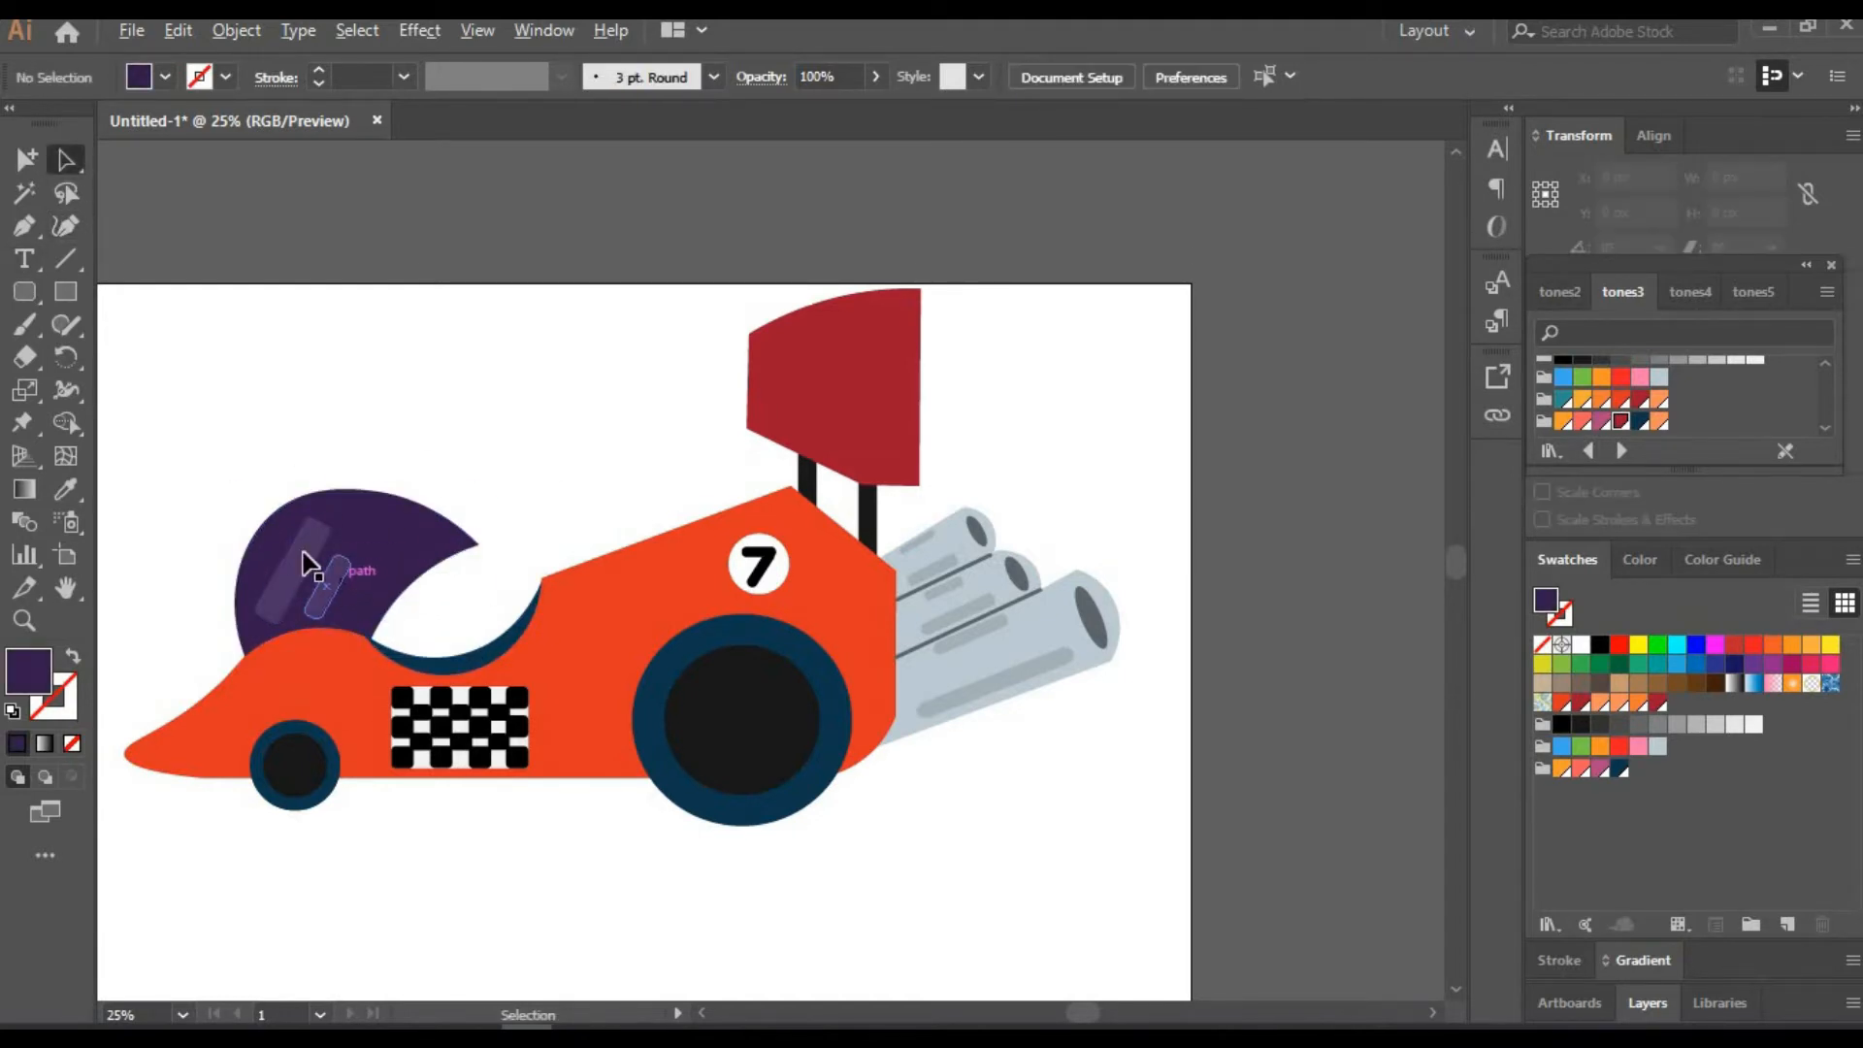
Add a third translucent highlight stripe near the windshield's inner curve, rotated to follow the curve
drag(386, 559, 439, 539)
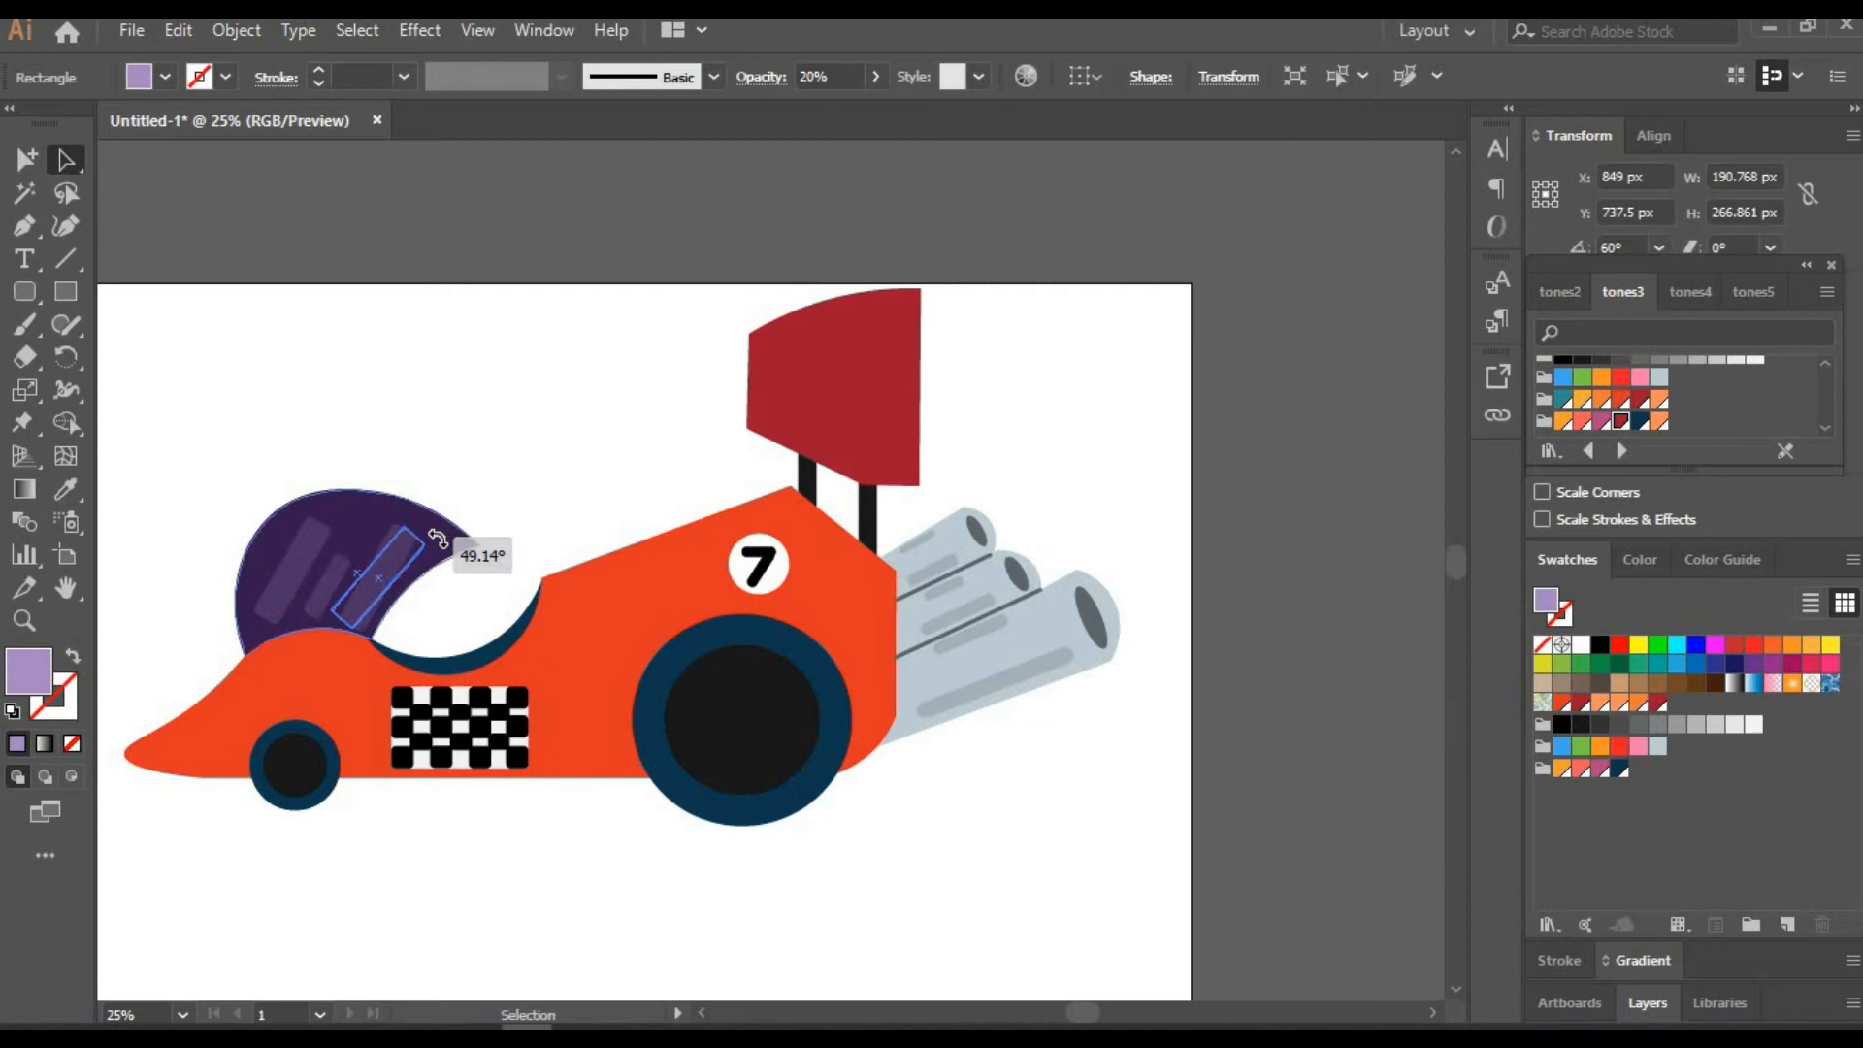
click(540, 442)
click(389, 562)
click(428, 428)
Draw a circle 33 px in diameter on the upper edge of the front wheel's rim and fill it with the rim's navy
drag(551, 463, 740, 400)
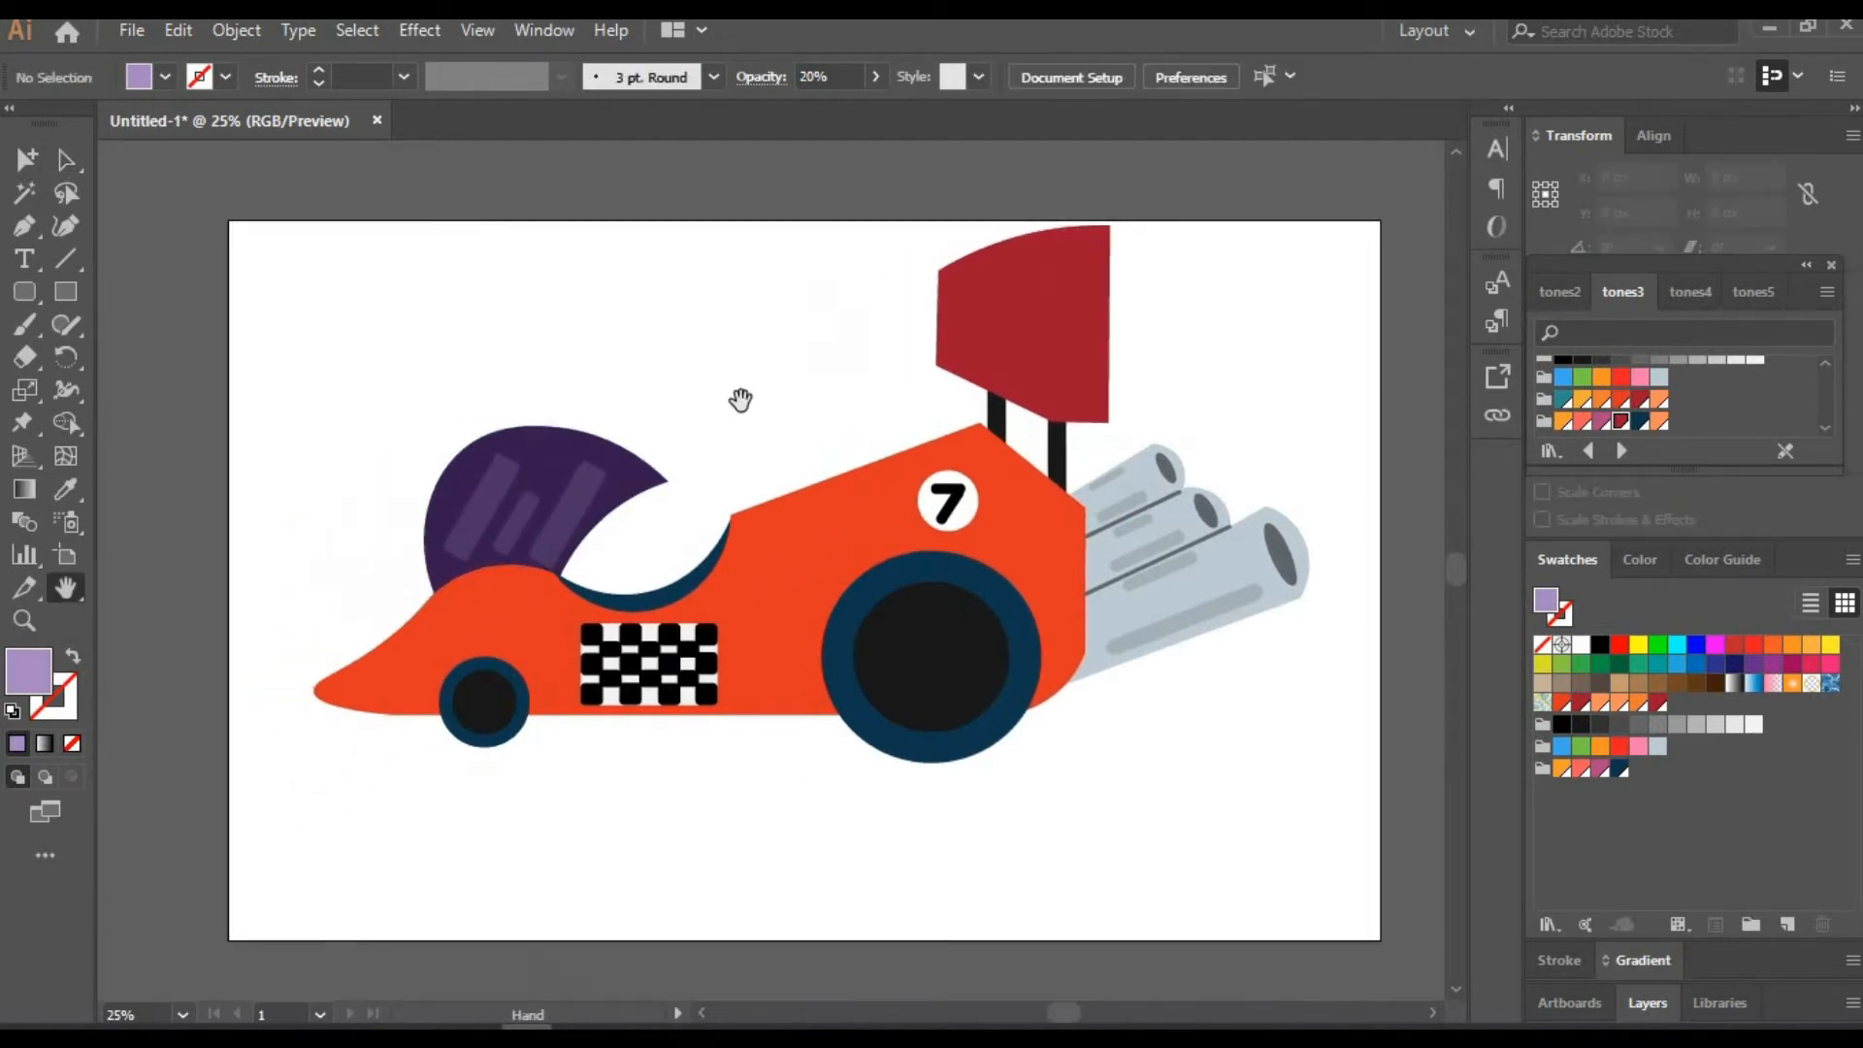
text(150)
key(Return)
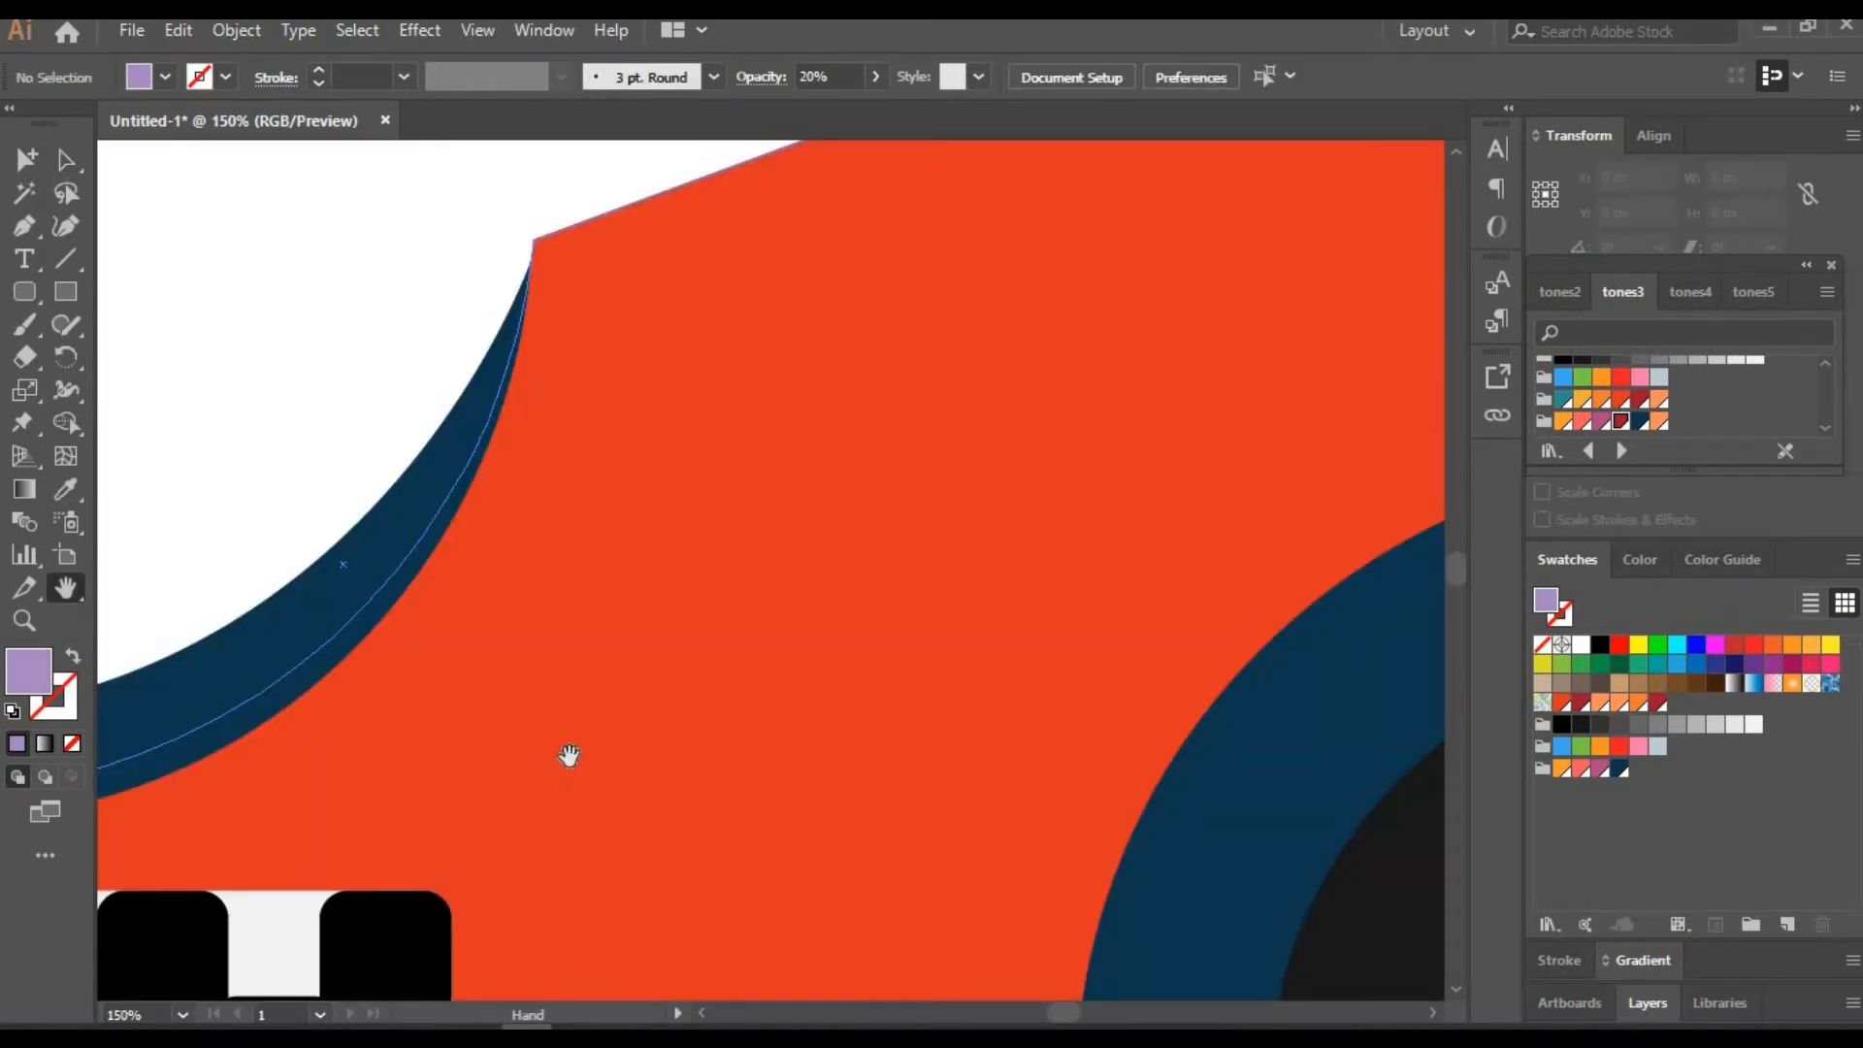
drag(569, 755, 386, 395)
key(l)
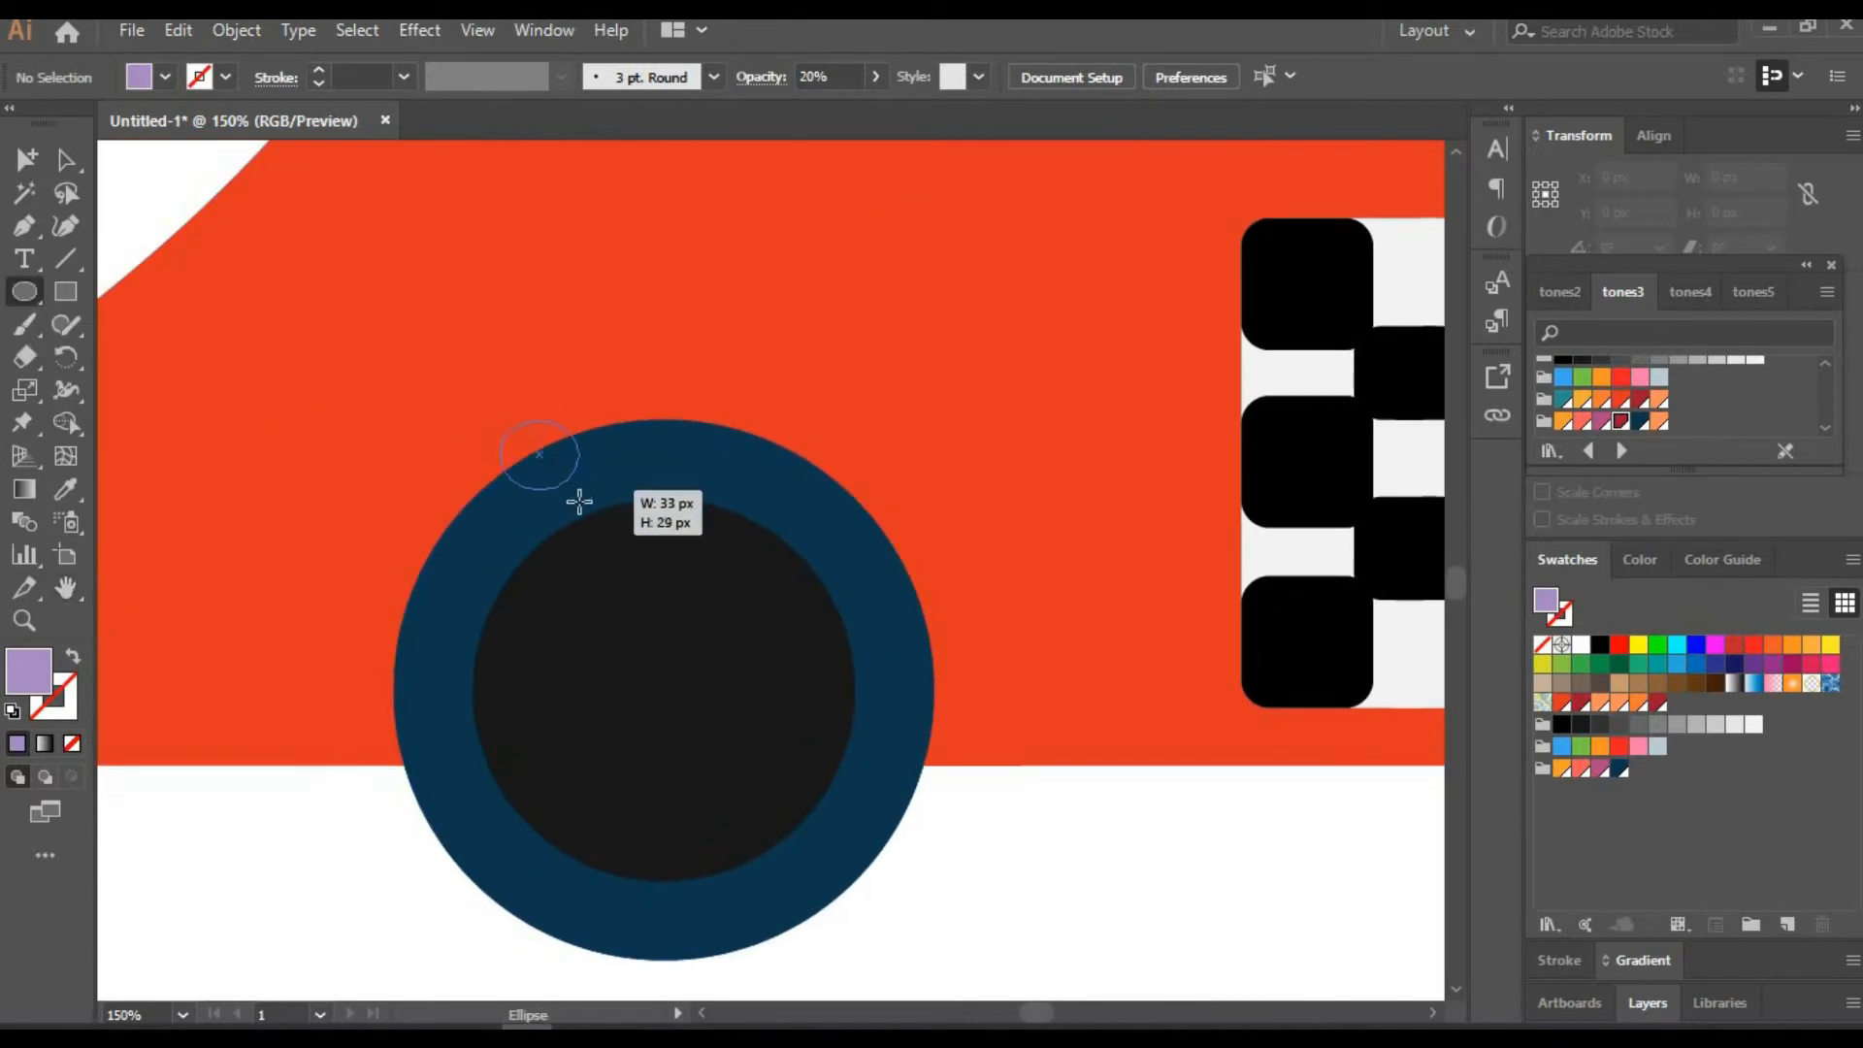
drag(579, 501, 597, 440)
key(a)
click(66, 489)
click(451, 553)
click(65, 161)
Place closely spaced copies of the small navy circle all around the front wheel's rim as a tread
drag(597, 440, 650, 433)
drag(649, 433, 848, 508)
drag(800, 453, 905, 813)
key(ctrl+z)
key(ctrl+z)
key(ctrl+z)
drag(897, 815, 849, 887)
drag(845, 887, 796, 915)
drag(804, 917, 753, 931)
drag(740, 929, 502, 916)
drag(497, 908, 458, 887)
drag(472, 894, 440, 863)
drag(445, 854, 419, 816)
drag(415, 822, 417, 768)
drag(417, 769, 476, 457)
click(201, 810)
drag(416, 512, 419, 519)
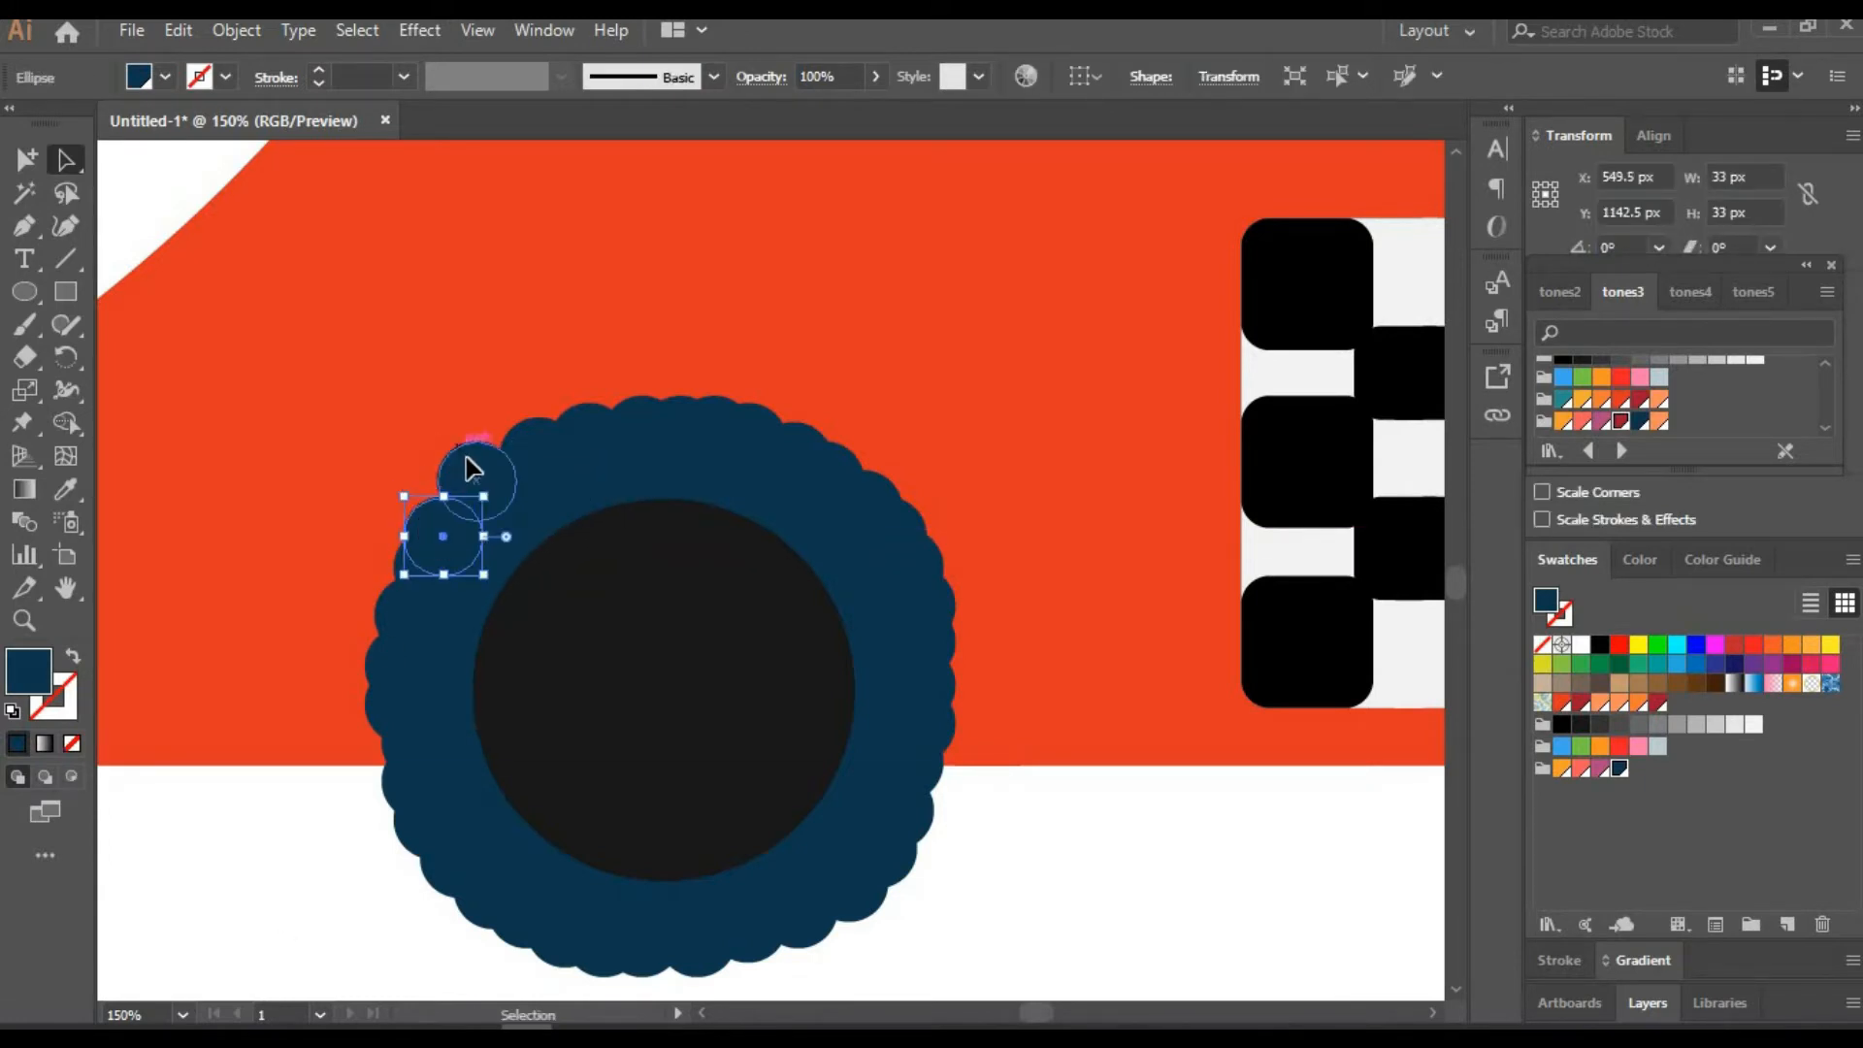
drag(464, 453, 471, 461)
click(784, 869)
Examine the front wheel's scalloped tread at 25% and 50% zoom and return to 150%
click(153, 1013)
text(25)
key(Return)
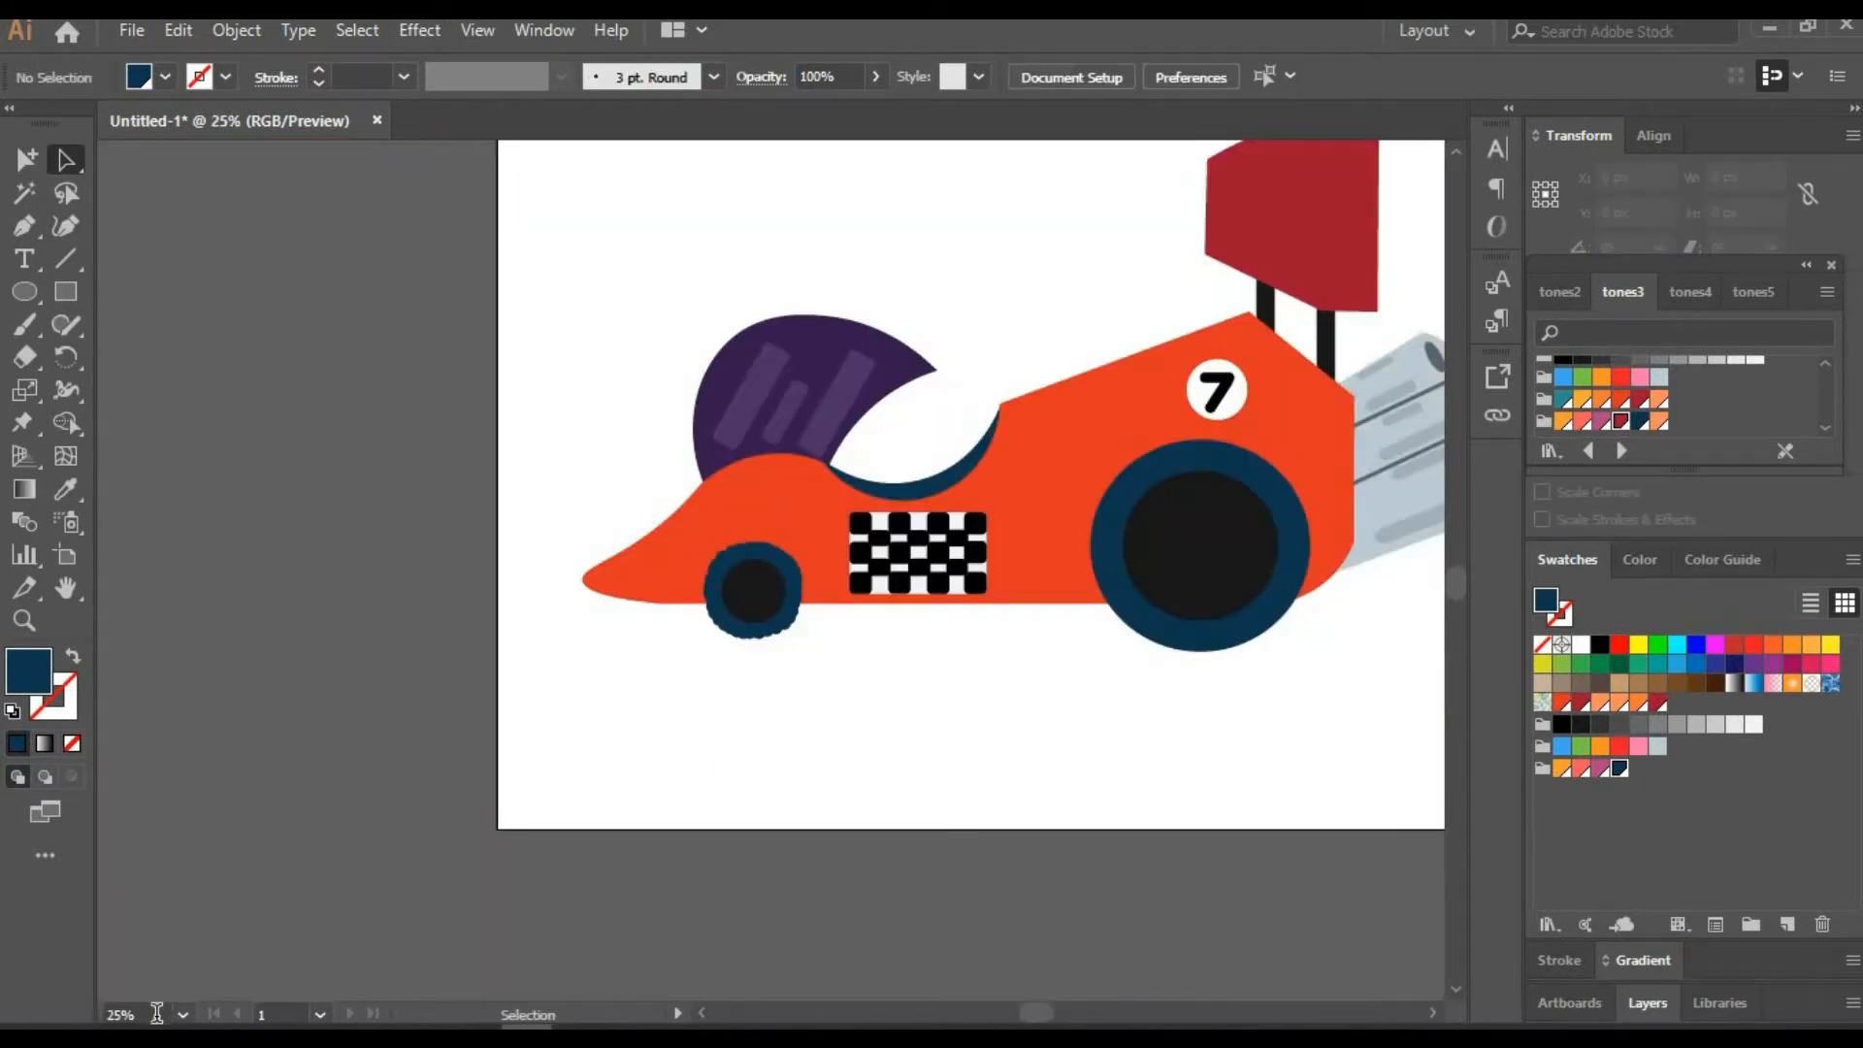
click(157, 1013)
text(50)
key(Return)
text(150)
key(Return)
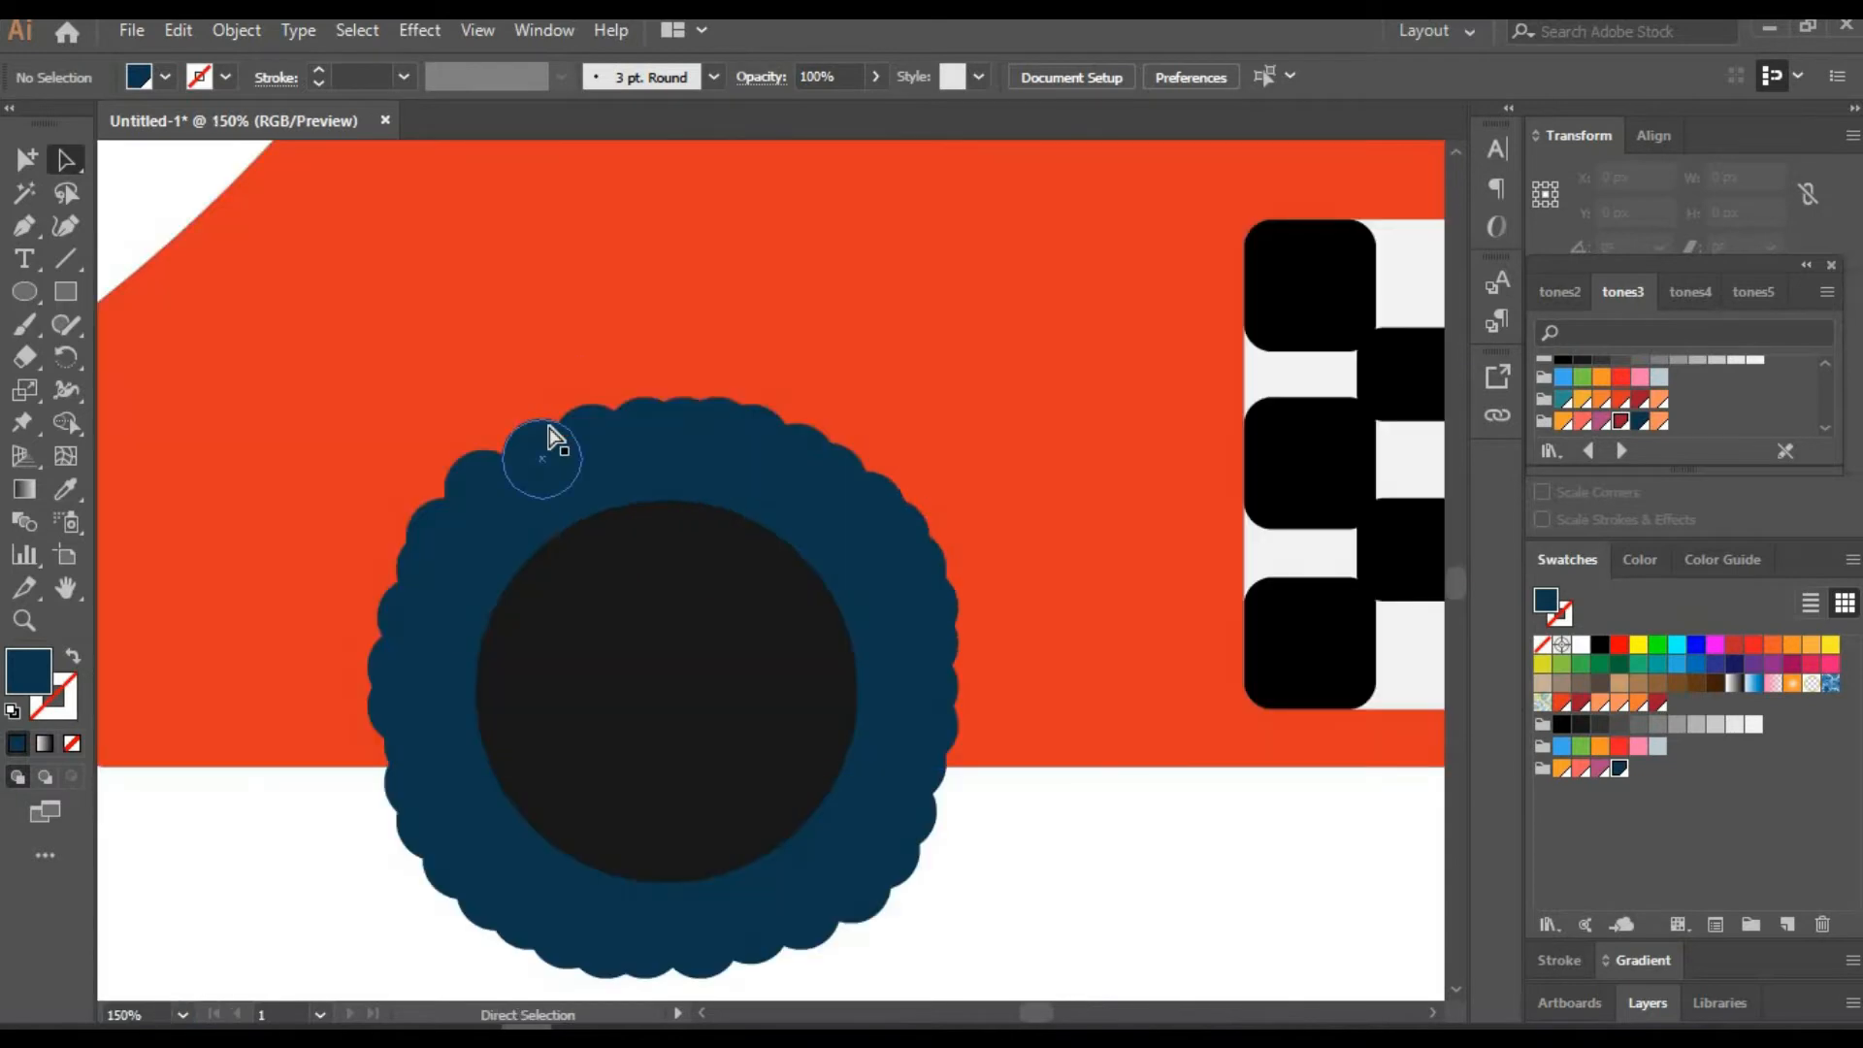
Undo the closely spaced circle copies around the front wheel
key(ctrl+z)
key(ctrl+z)
key(ctrl+z)
key(ctrl+z)
key(ctrl+z)
key(ctrl+z)
key(ctrl+z)
key(ctrl+z)
key(ctrl+z)
key(ctrl+z)
key(ctrl+z)
key(ctrl+z)
key(ctrl+z)
key(ctrl+z)
key(ctrl+z)
key(ctrl+z)
key(ctrl+z)
key(ctrl+z)
key(ctrl+z)
key(ctrl+z)
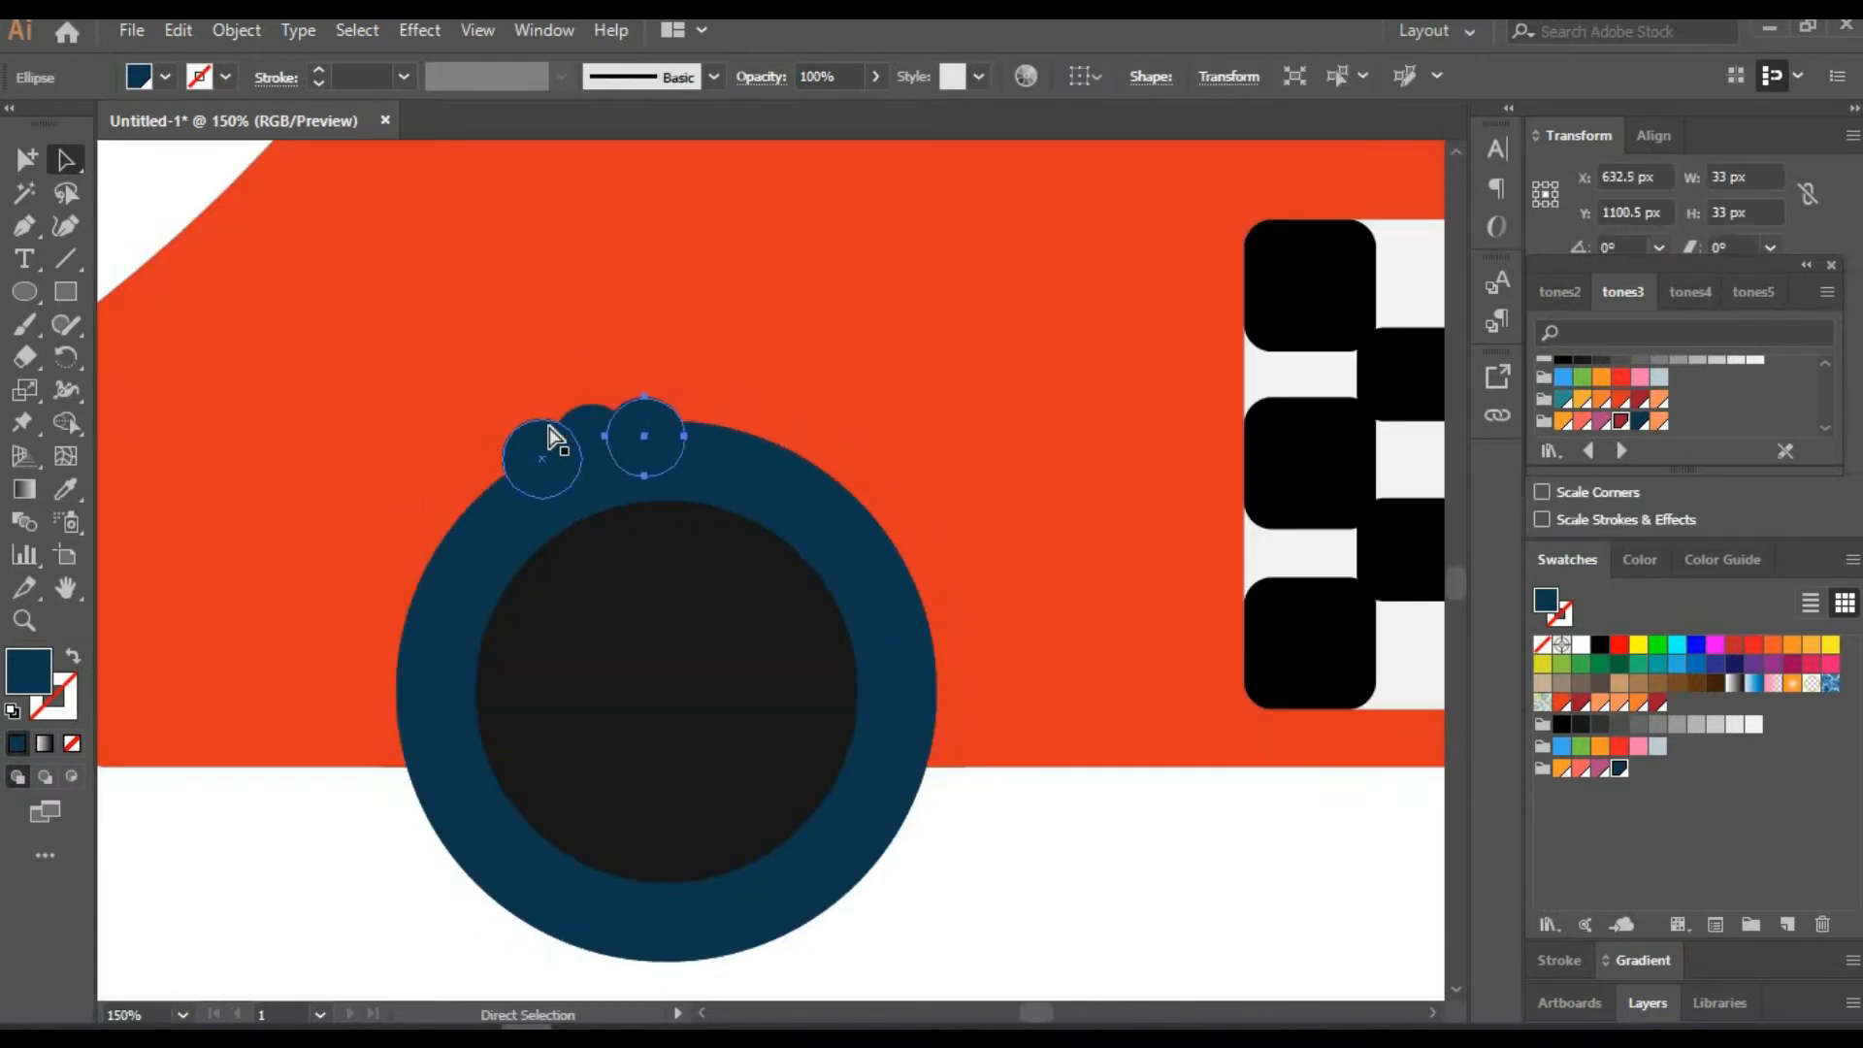
Copy the small navy circle around the entire front wheel's rim with wider spacing to form distinct tread bumps
drag(614, 448, 660, 427)
drag(660, 427, 845, 488)
drag(834, 484, 890, 534)
drag(920, 560, 961, 632)
drag(946, 629, 883, 907)
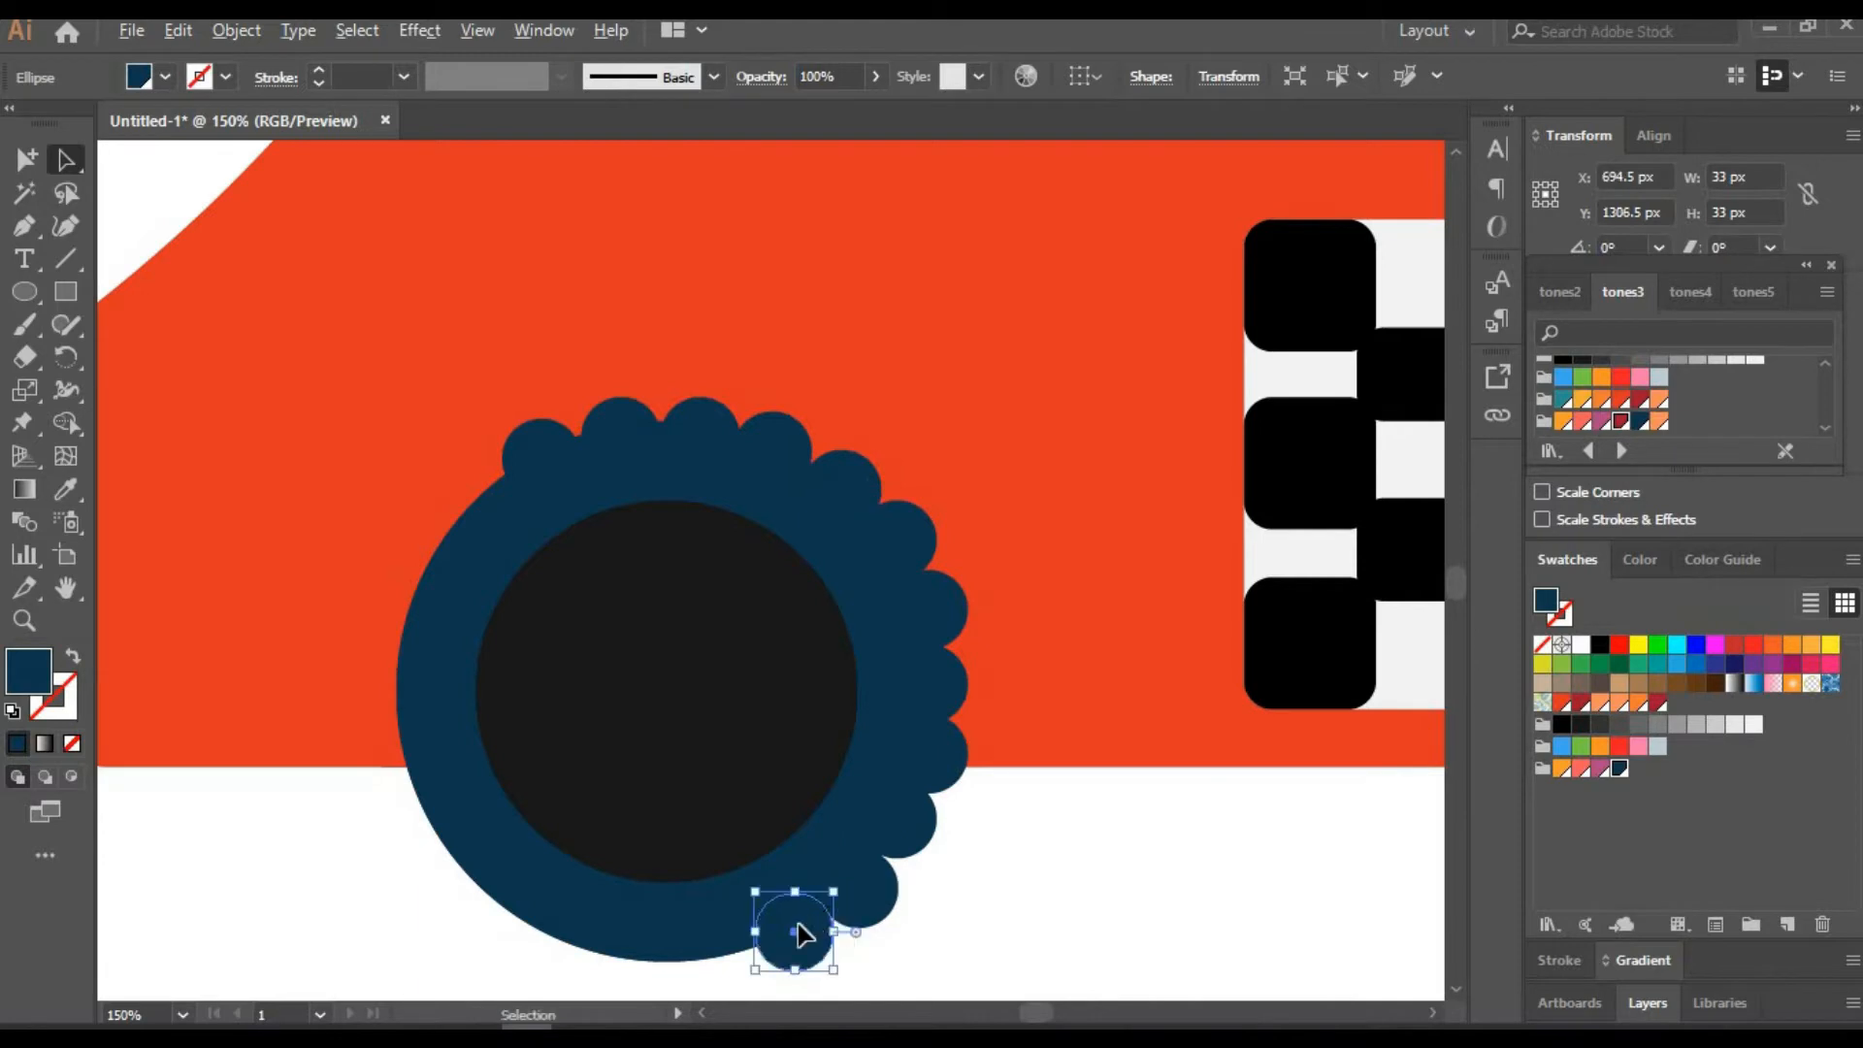
drag(725, 959, 412, 800)
click(446, 917)
drag(412, 801, 404, 731)
drag(404, 730, 403, 656)
drag(404, 656, 501, 482)
click(241, 941)
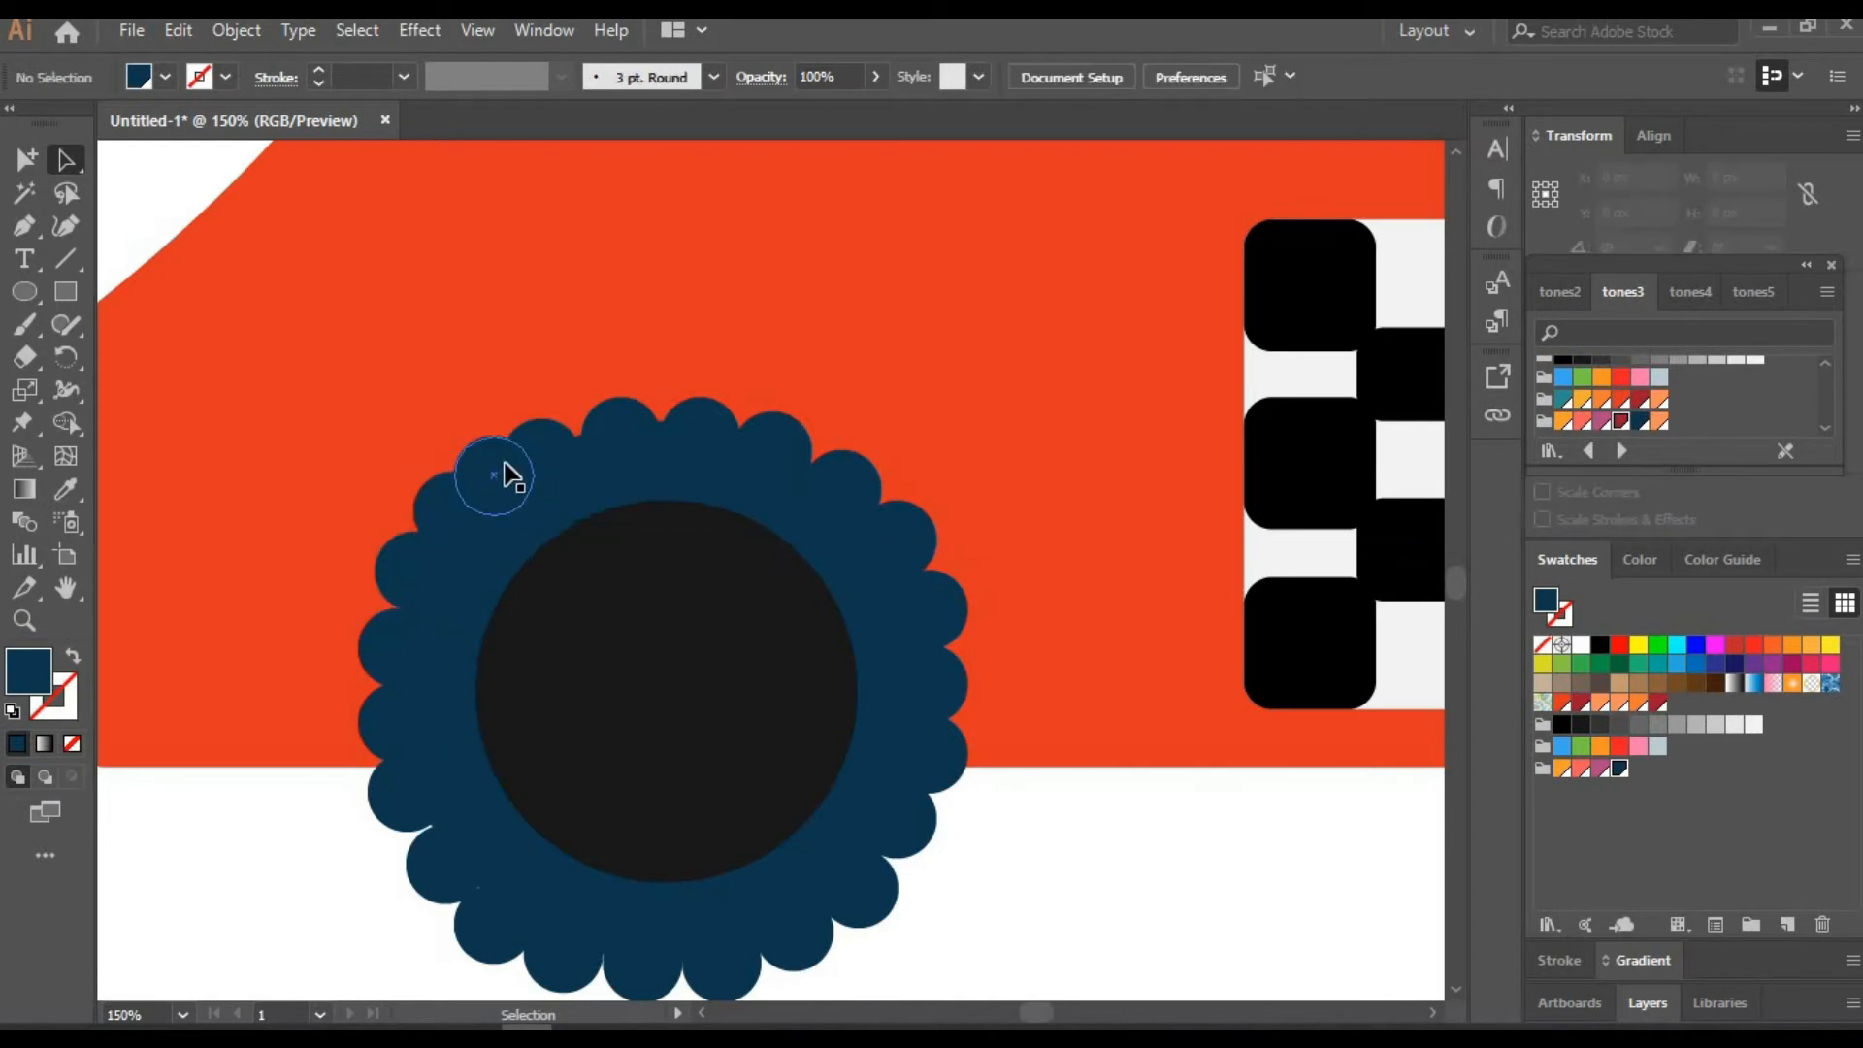
Place copies of a 77 px navy circle around the rear wheel's entire rim to give it matching tread bumps
text(25)
key(Return)
key(h)
drag(1174, 682, 927, 737)
click(145, 1009)
text(50)
key(Return)
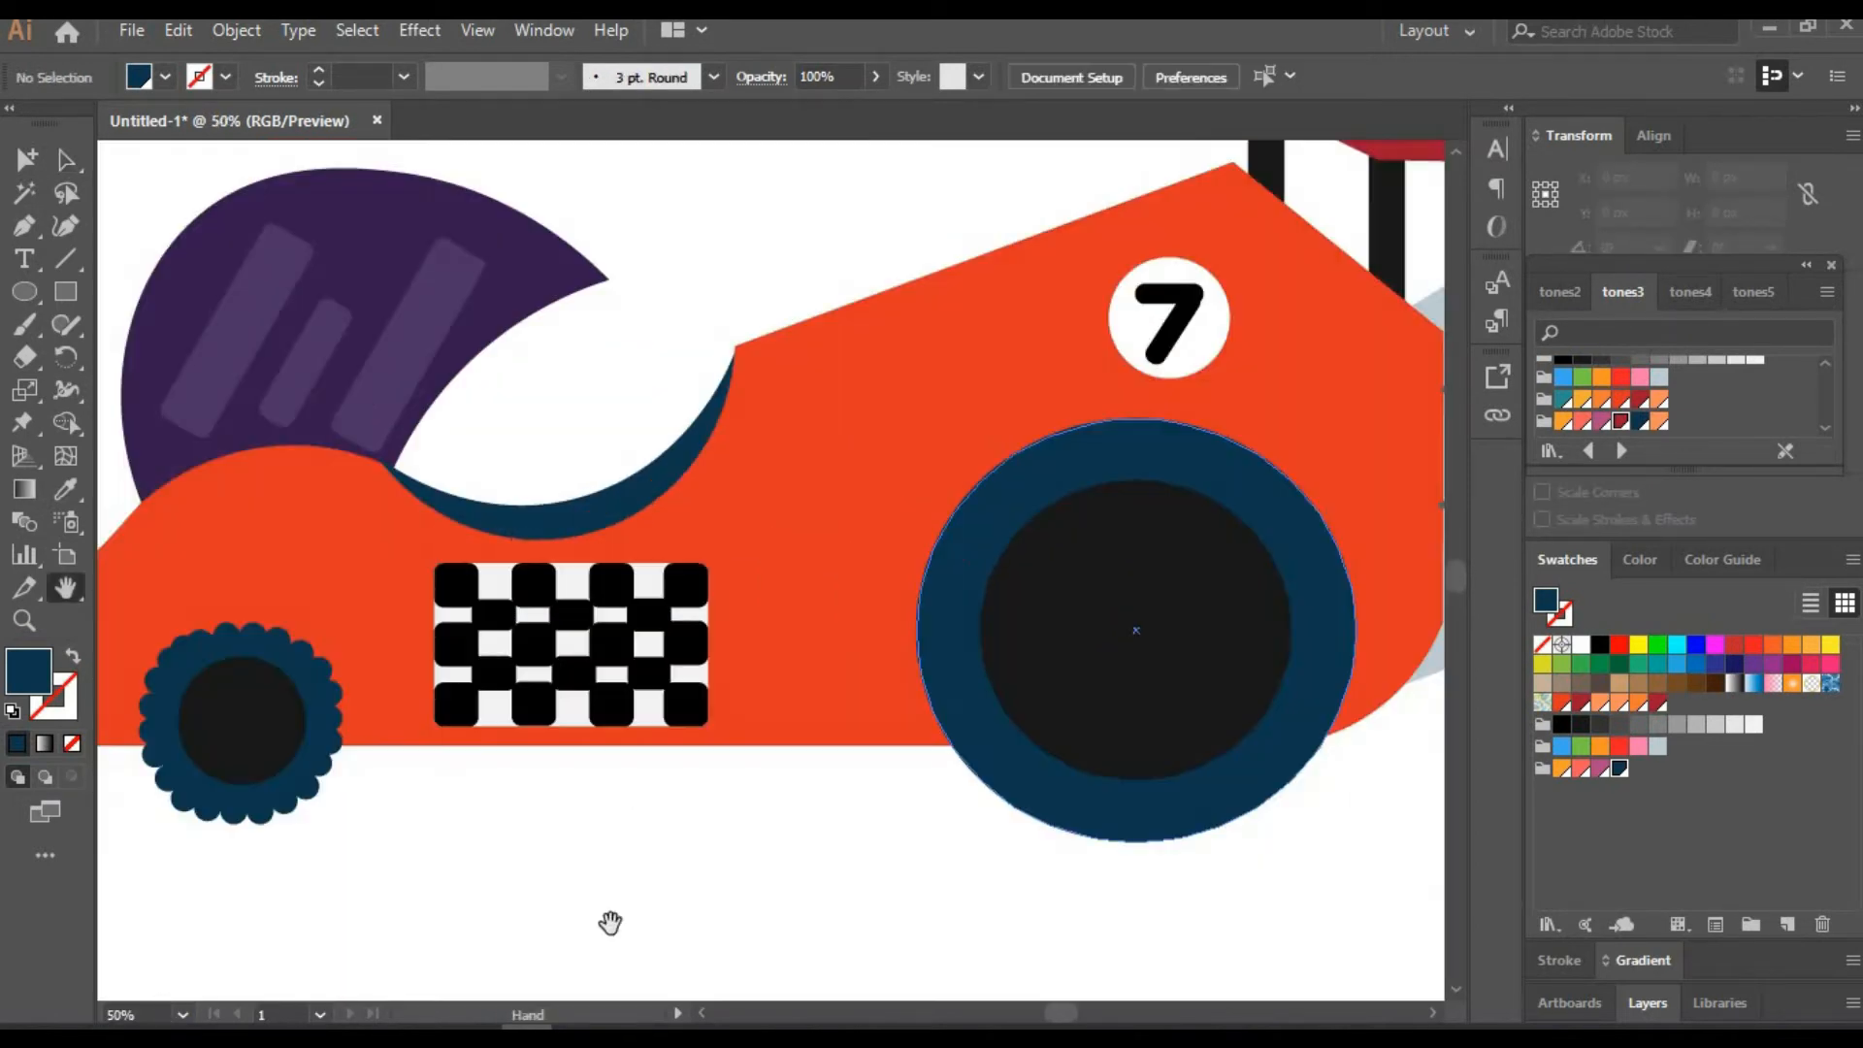
drag(808, 985, 490, 947)
mouse_move(664, 389)
mouse_down()
mouse_move(726, 449)
mouse_move(762, 390)
mouse_up()
drag(762, 391, 923, 394)
click(854, 361)
click(762, 366)
drag(914, 397, 967, 436)
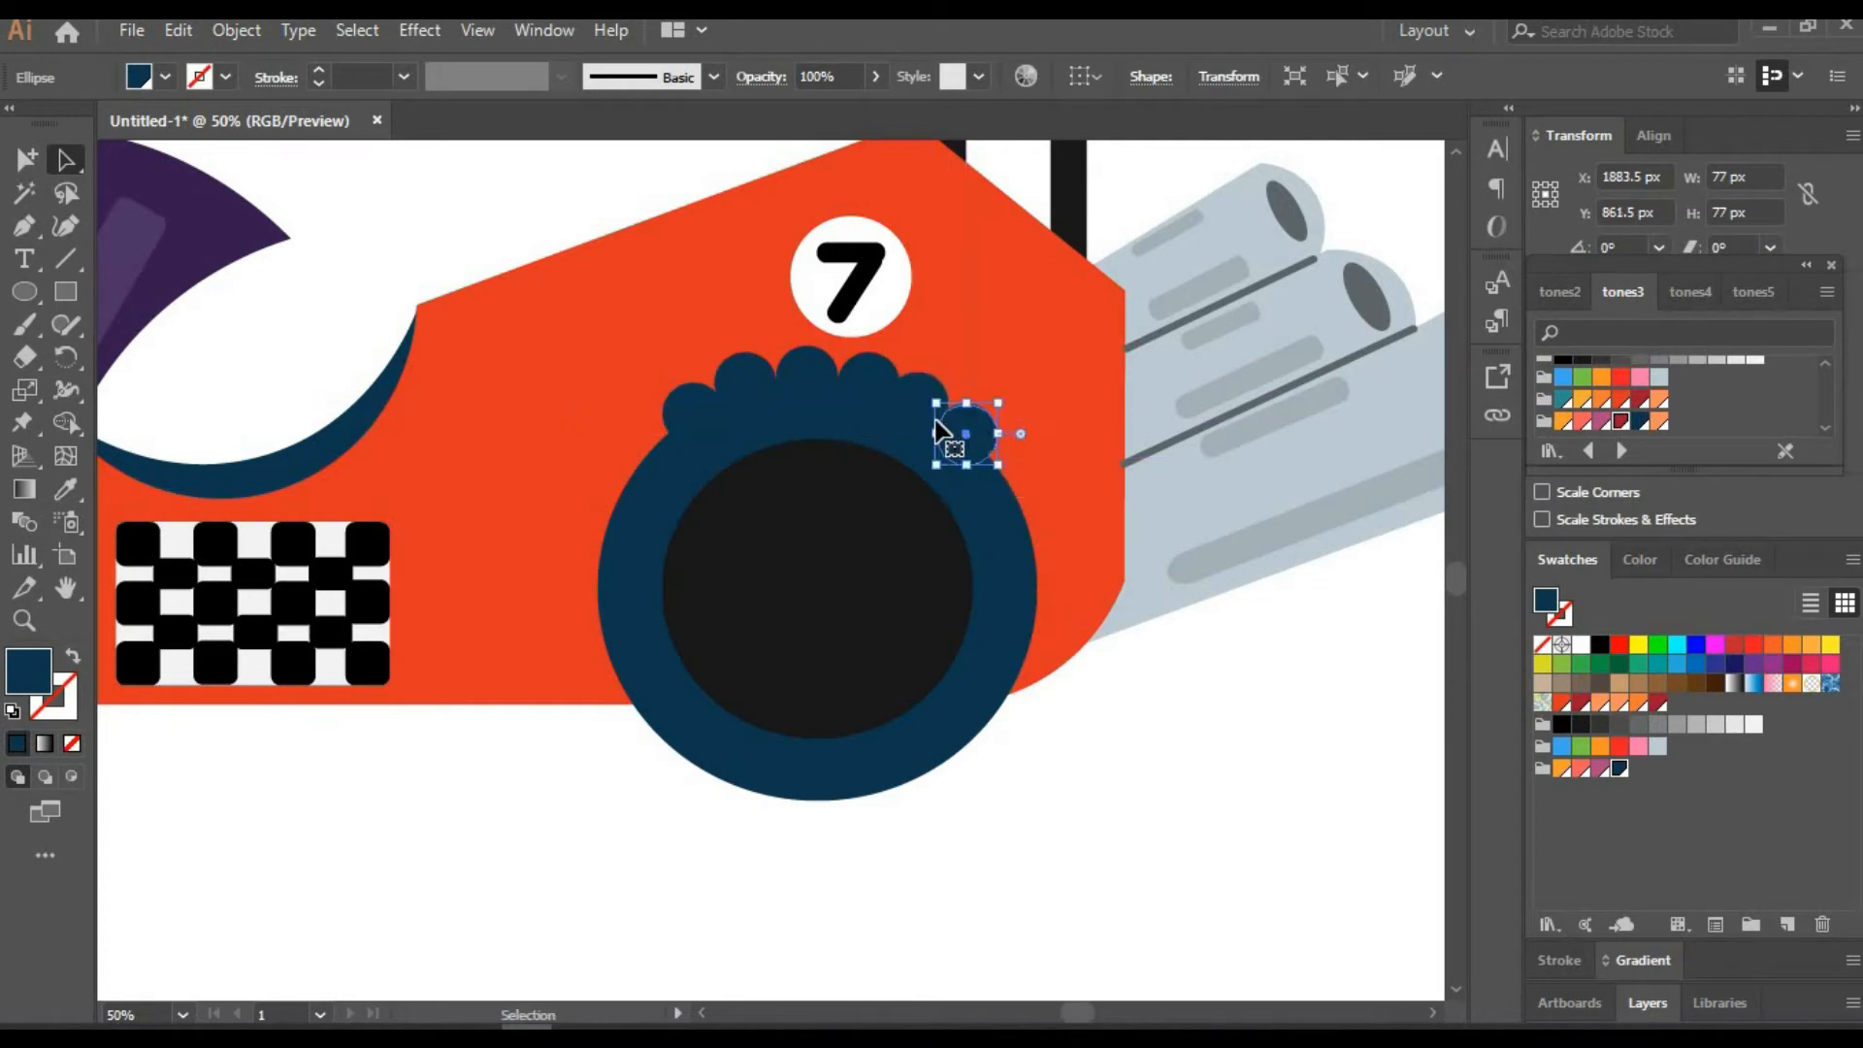
drag(1041, 532, 1041, 532)
drag(1039, 536, 1038, 594)
drag(1030, 593, 1022, 650)
drag(1022, 653, 1004, 707)
drag(1003, 708, 806, 809)
drag(804, 810, 647, 718)
drag(644, 716, 624, 665)
drag(623, 663, 611, 606)
drag(610, 603, 602, 543)
drag(602, 543, 617, 488)
drag(616, 488, 645, 443)
click(490, 179)
click(853, 559)
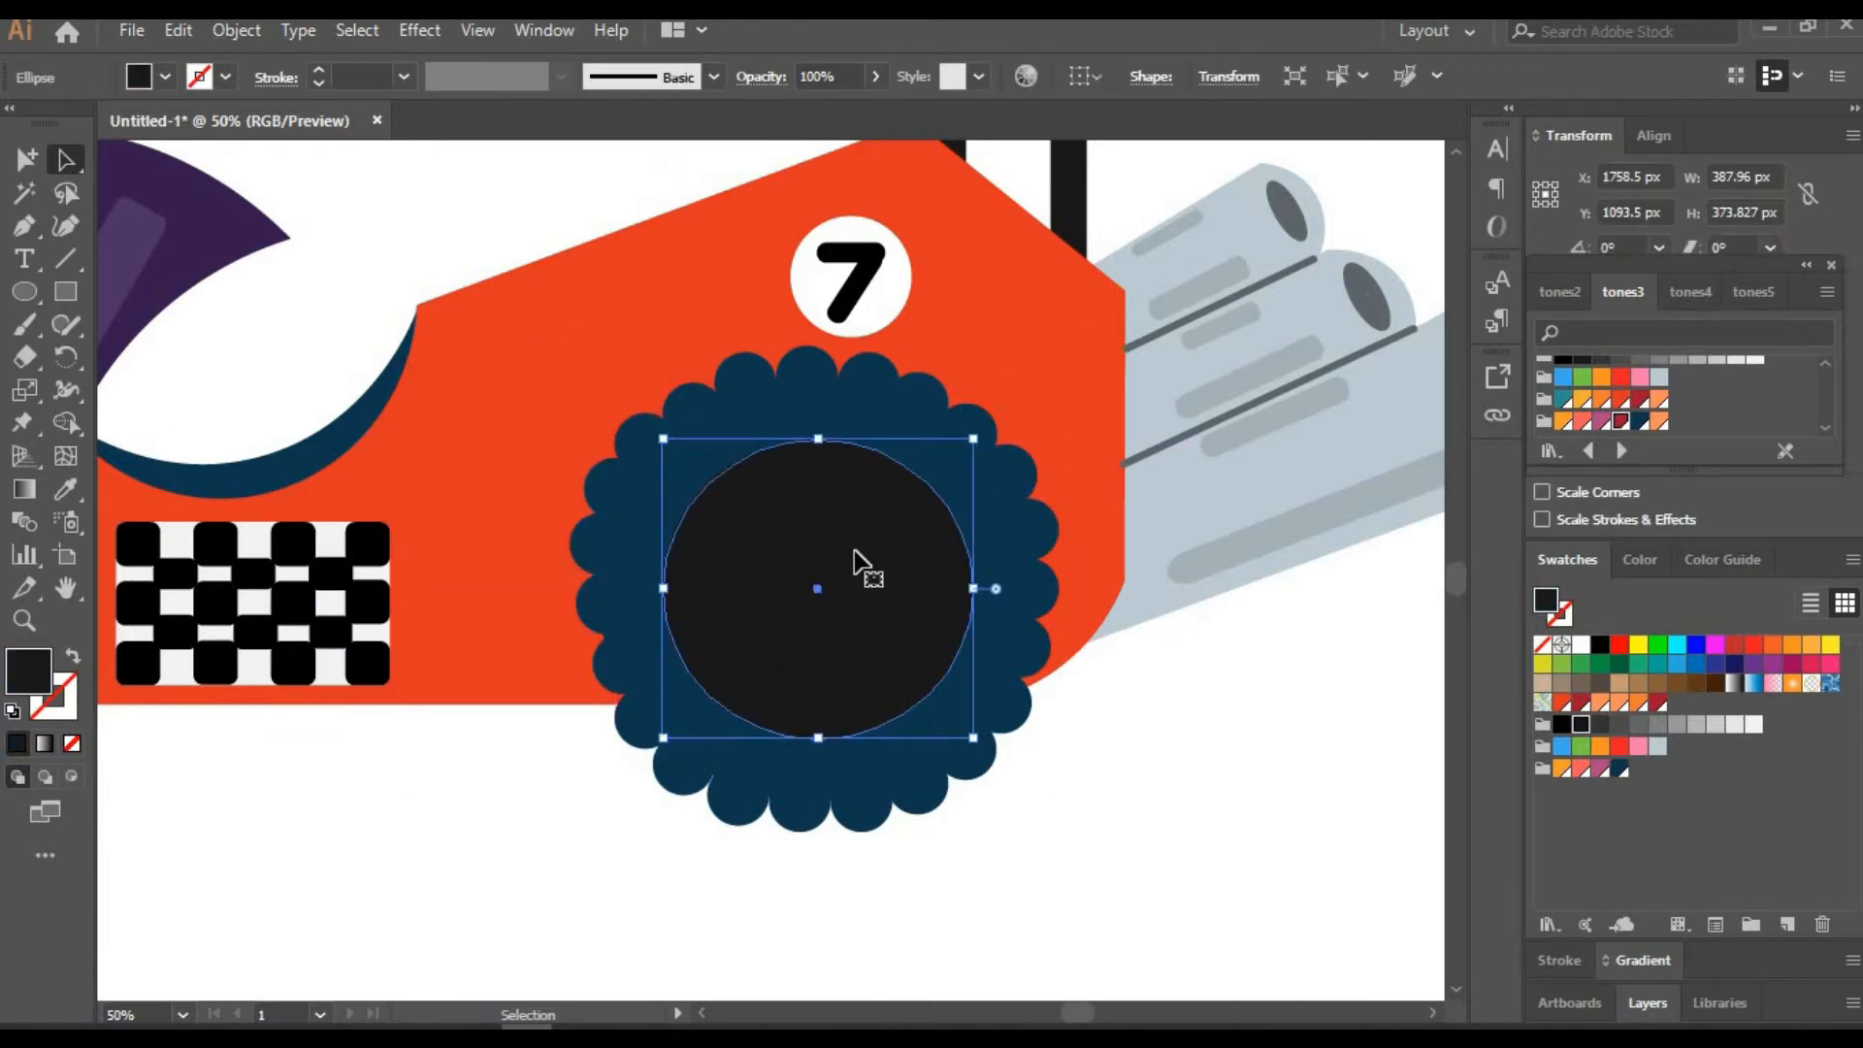
click(1099, 807)
Reposition the navy circles at the upper left of the front wheel's rim to even out their spacing
key(h)
drag(756, 896, 1123, 840)
double_click(145, 1012)
text(150)
key(Return)
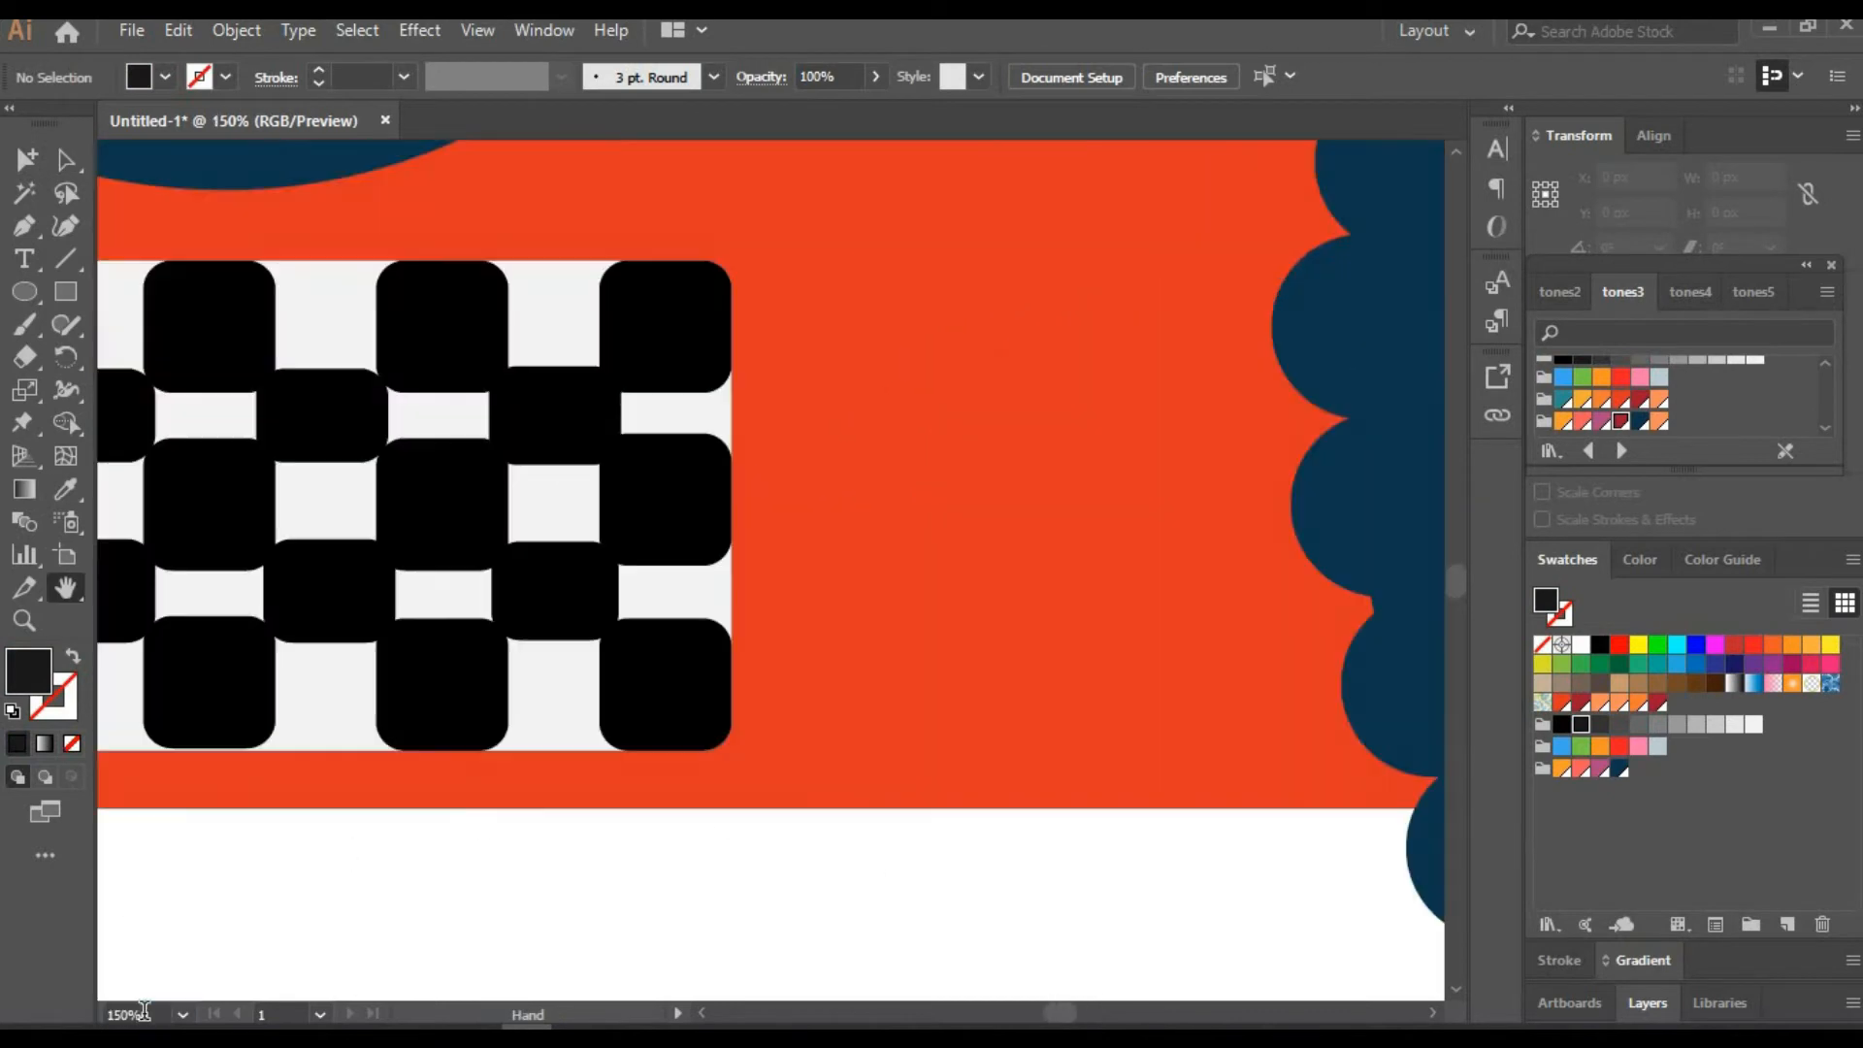
drag(534, 854, 1147, 804)
drag(386, 398, 511, 373)
click(185, 819)
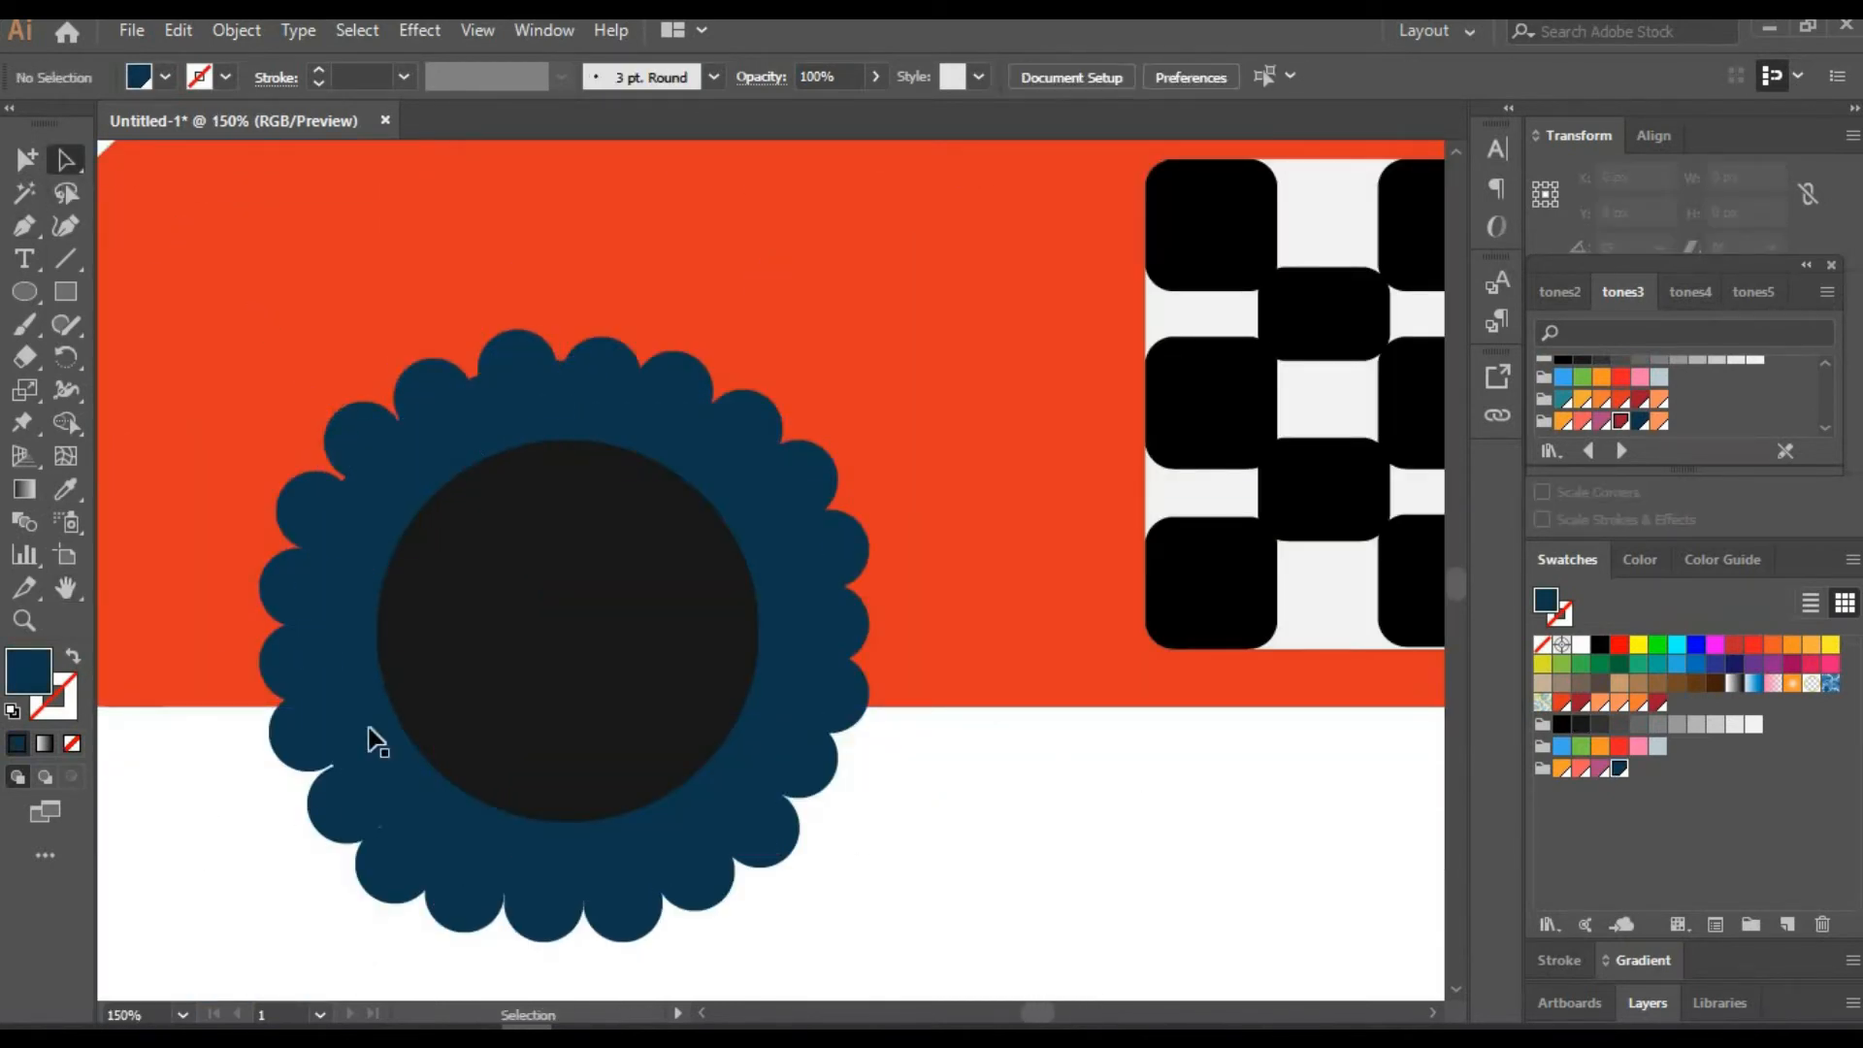
Draw a grey rectangle about 90 by 32 px on the front wheel's hub and bend it into a rounded arch-shaped highlight
key(m)
drag(669, 580, 675, 583)
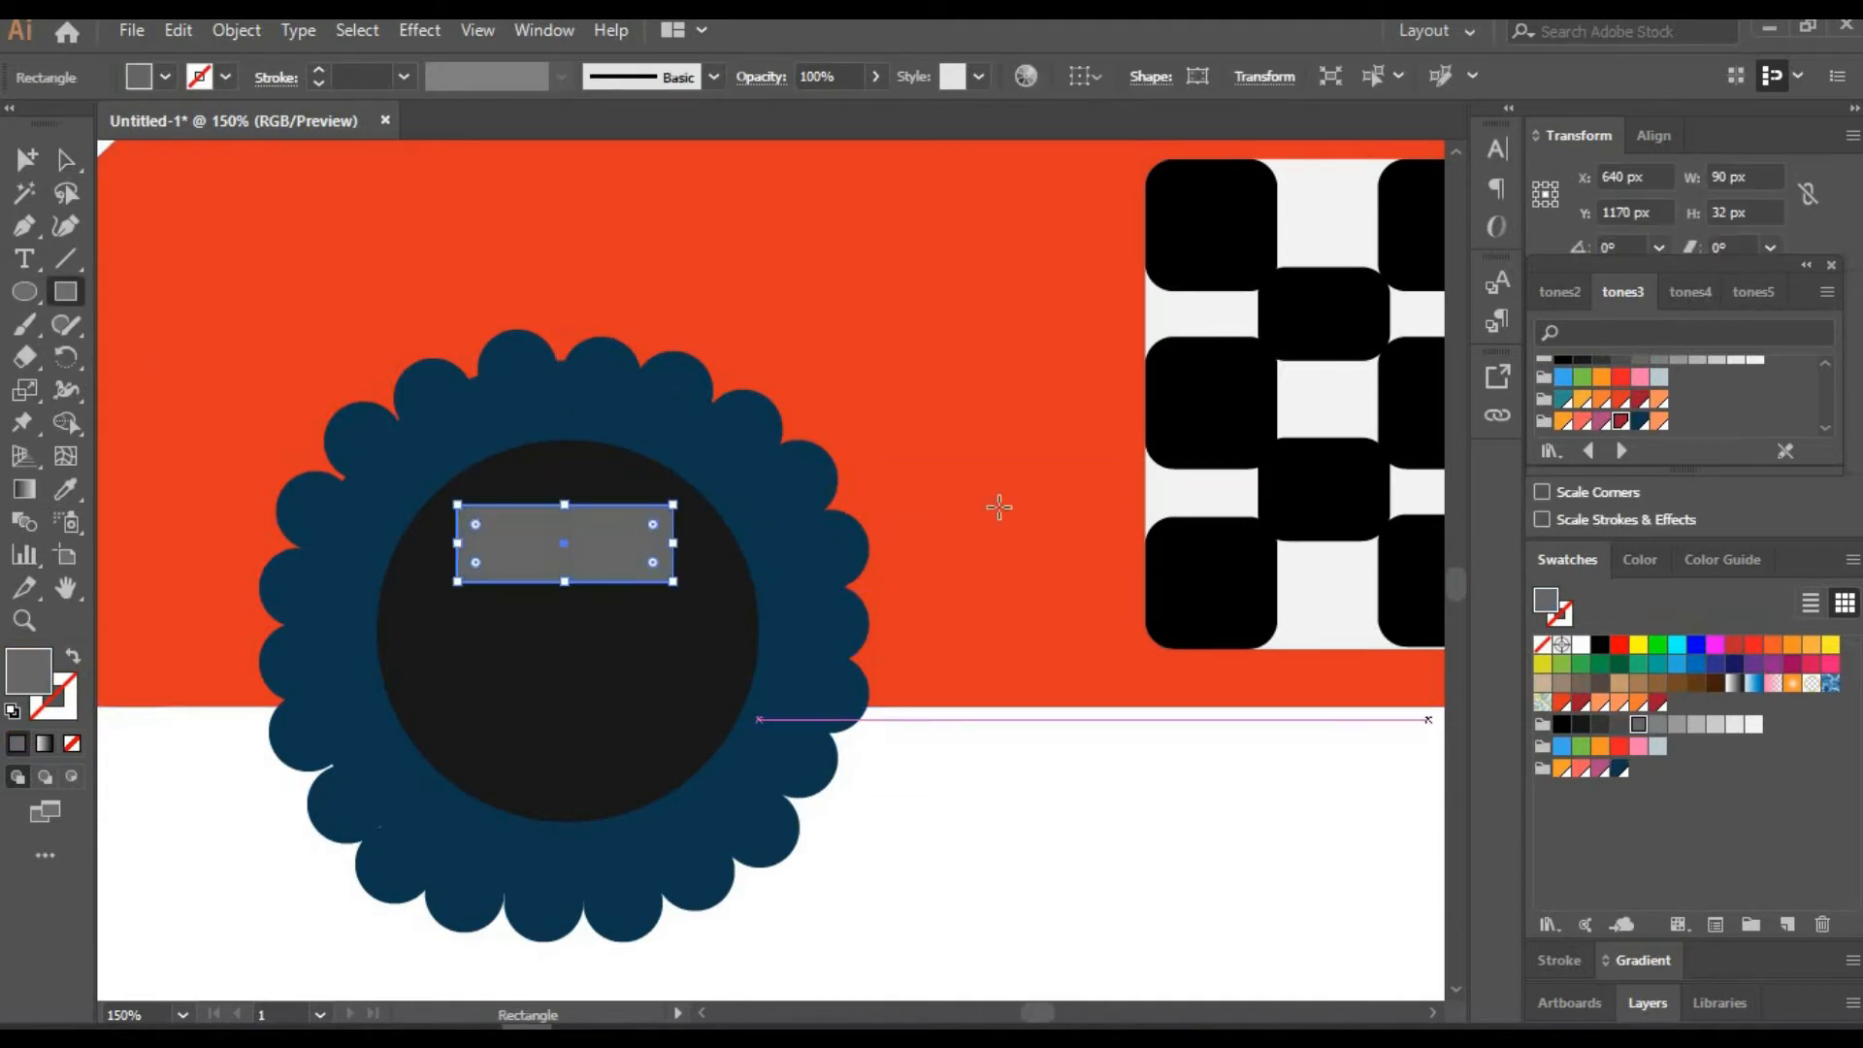
key(shift+grave)
drag(569, 506, 569, 470)
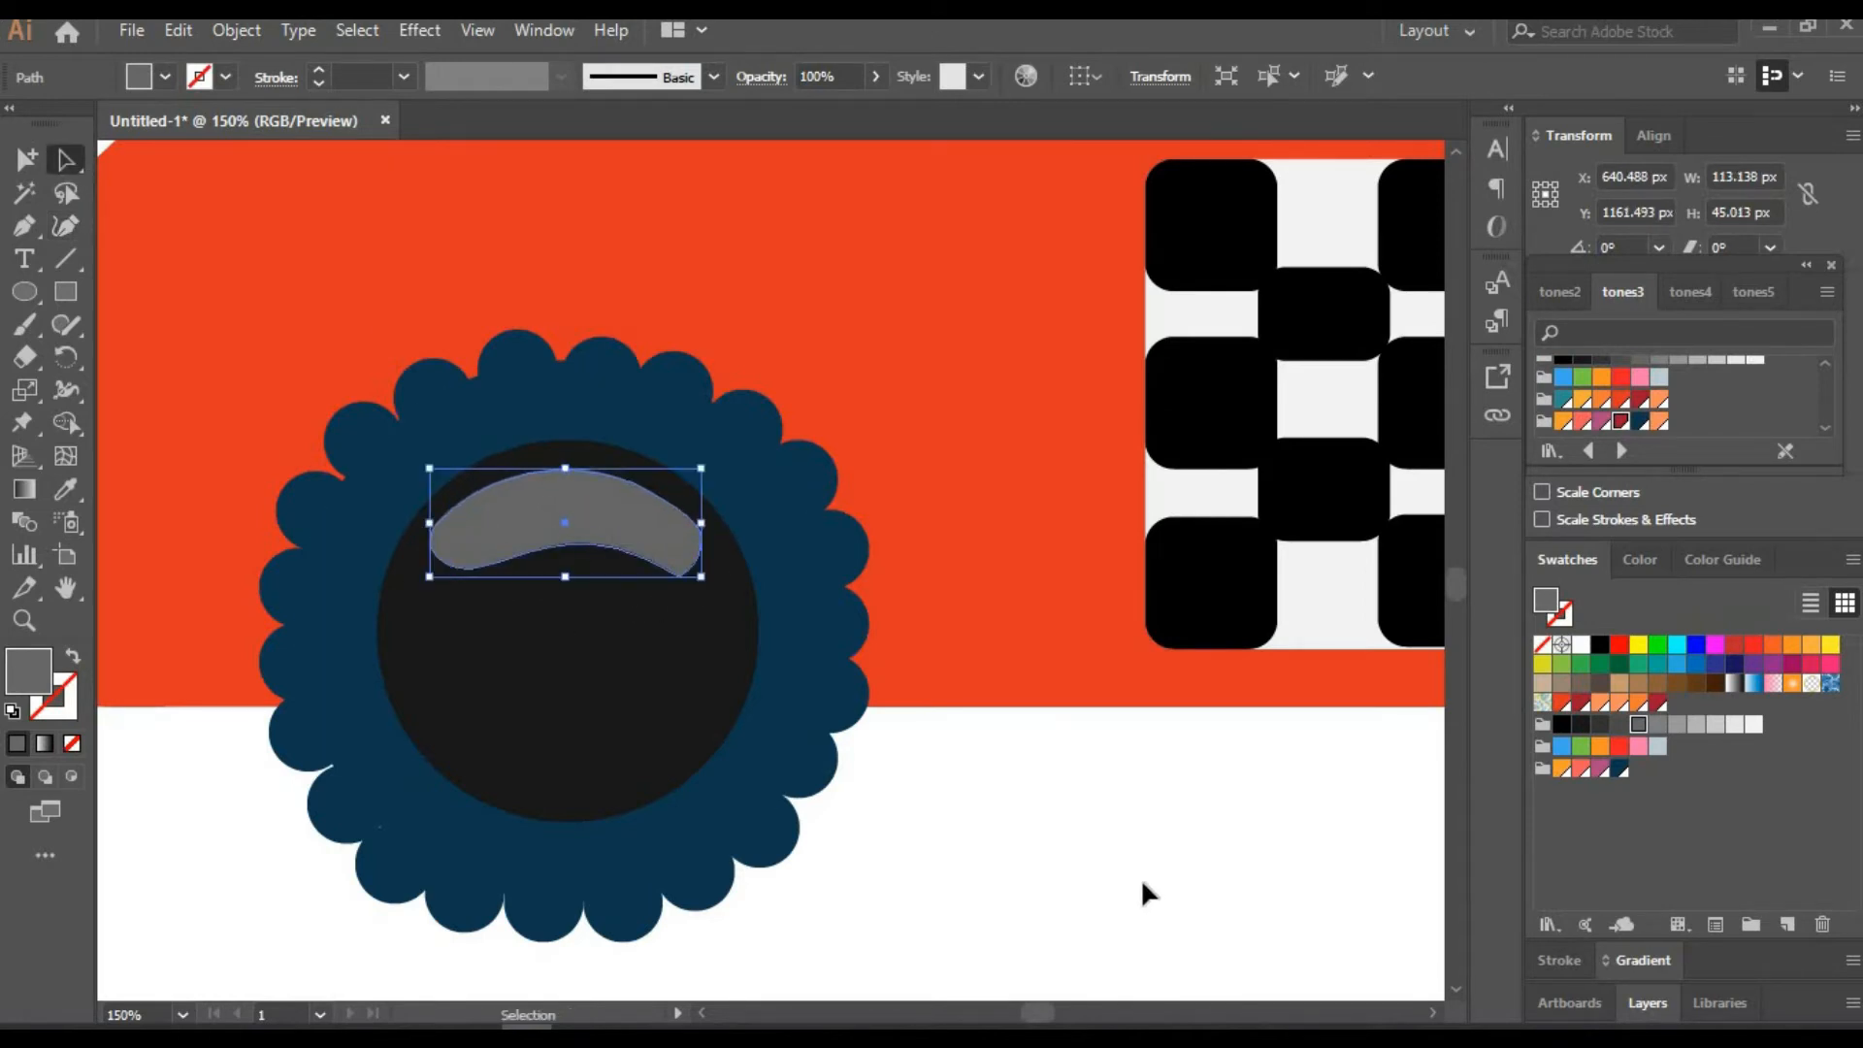
key(shift+grave)
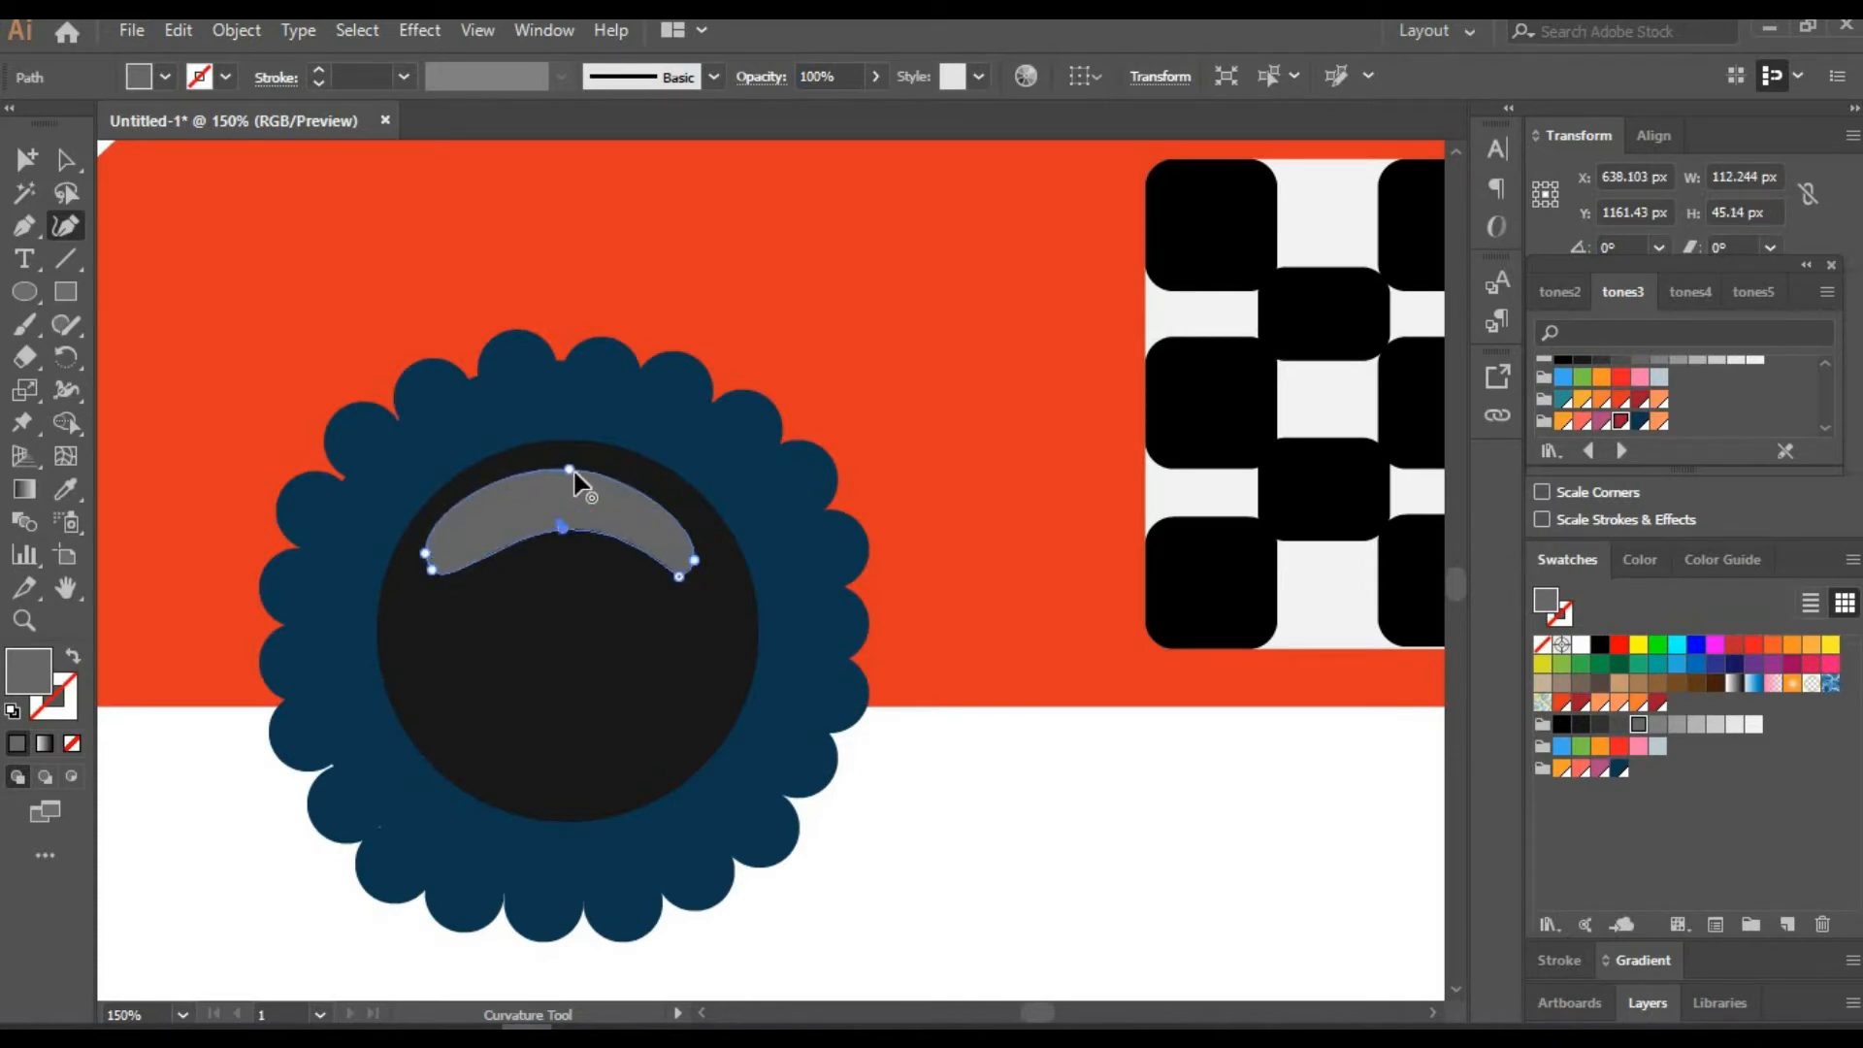
Set the opacity of the arched highlight on the front wheel's hub to 20%
key(v)
click(820, 77)
text(20)
key(Return)
click(902, 777)
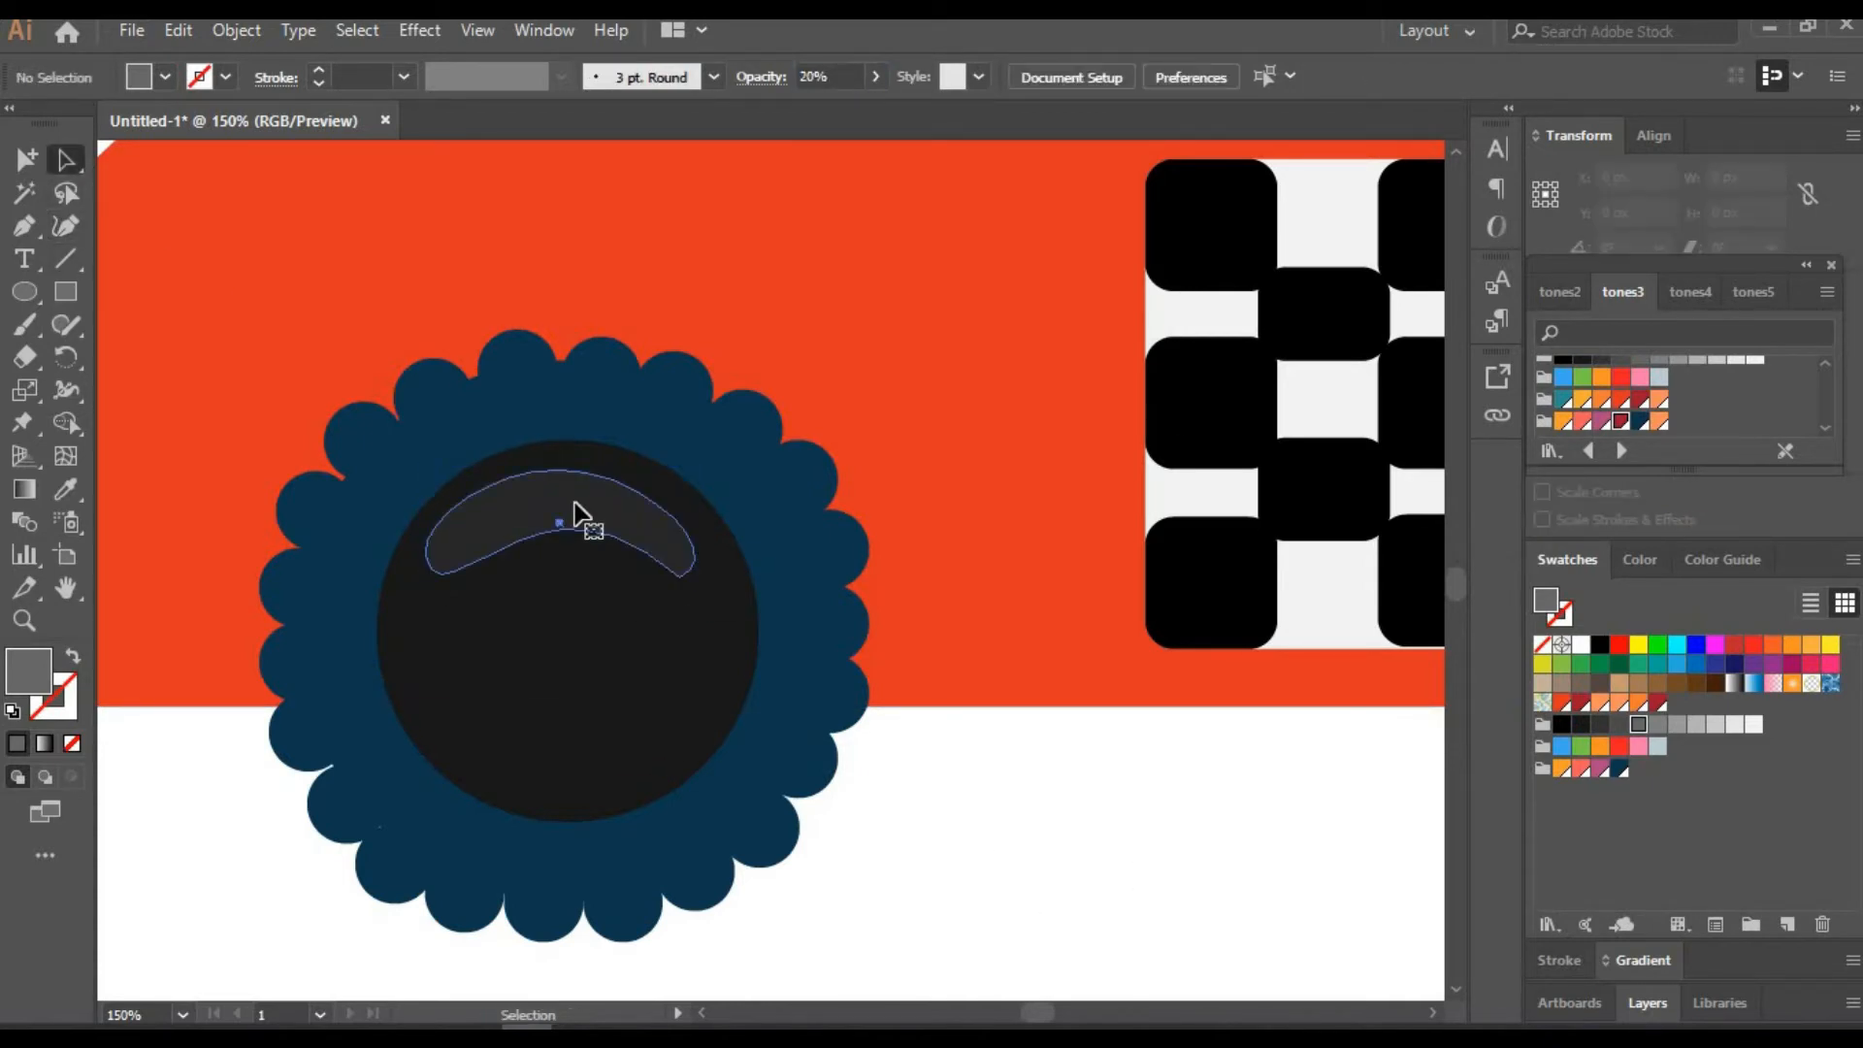
Reflect a copy of the arched highlight at a 180° axis angle and place it near the lower rim of the front wheel's hub
right_click(574, 504)
mouse_move(689, 858)
click(979, 708)
click(974, 620)
click(975, 619)
key(Tab)
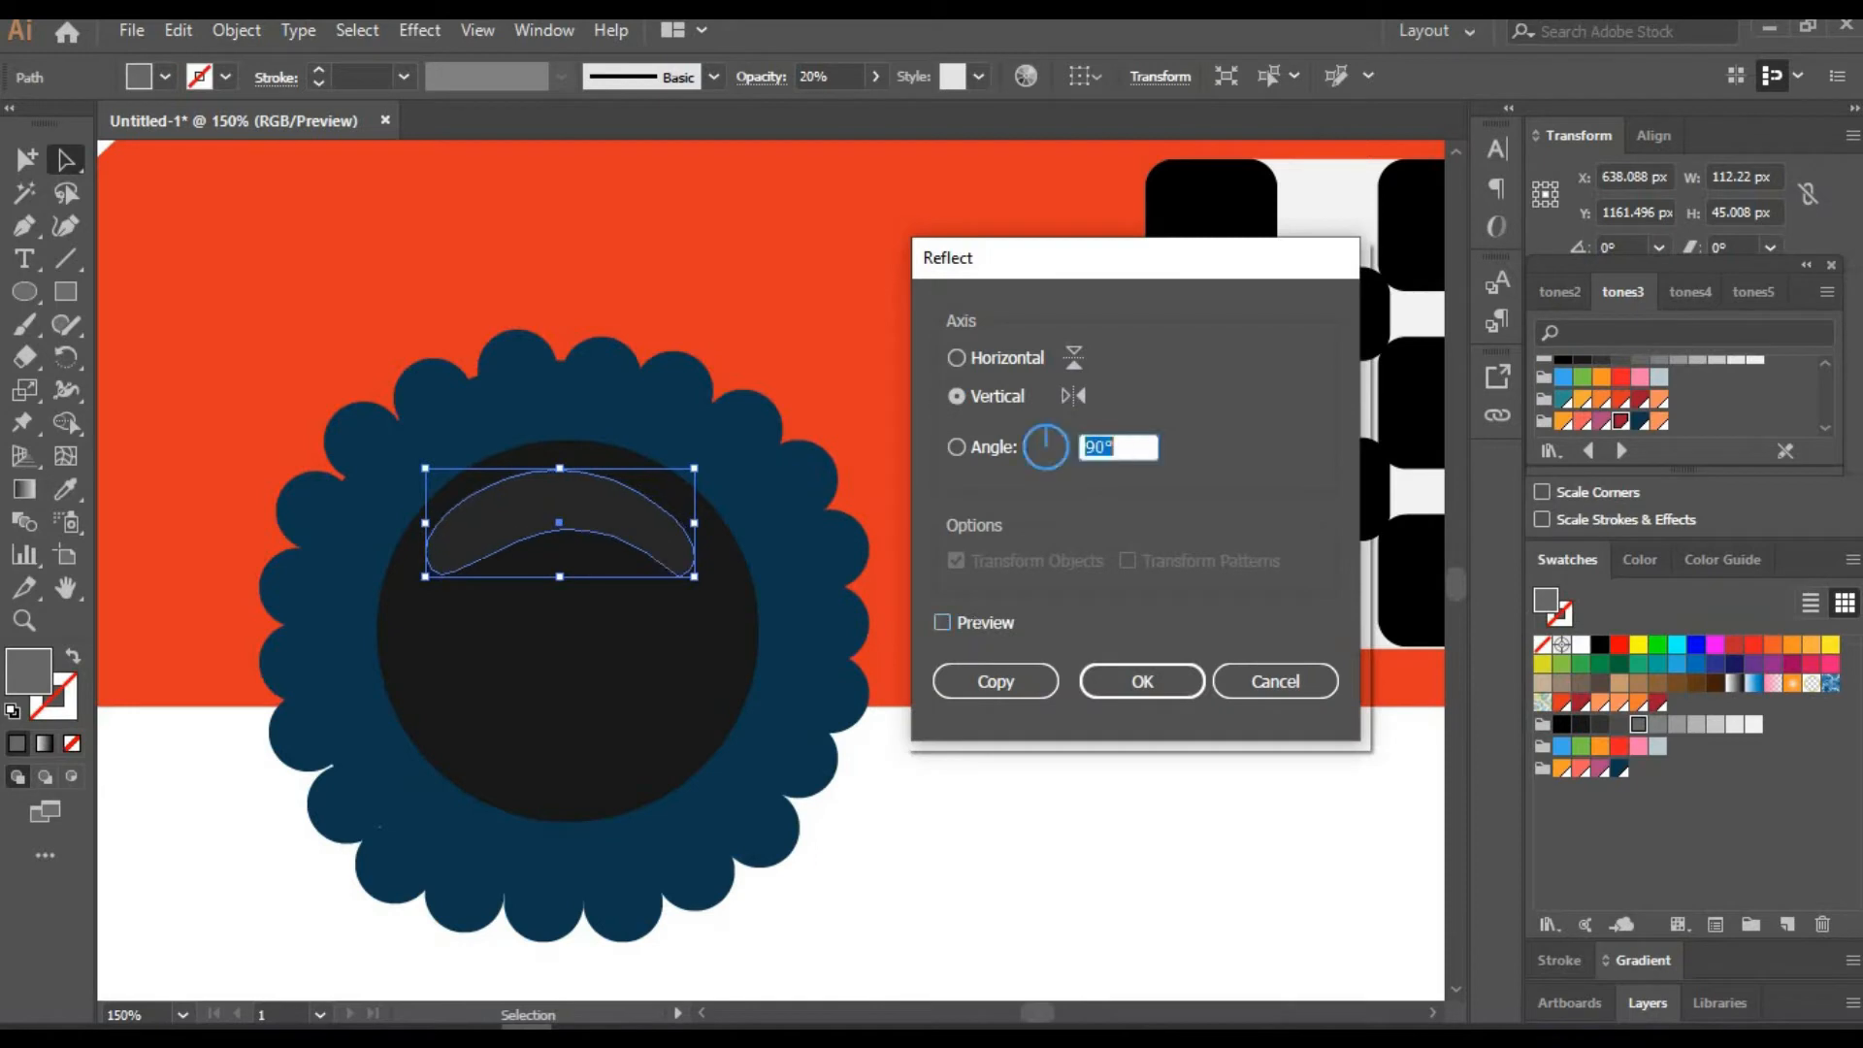
text(180)
click(996, 682)
drag(612, 533, 619, 758)
click(986, 904)
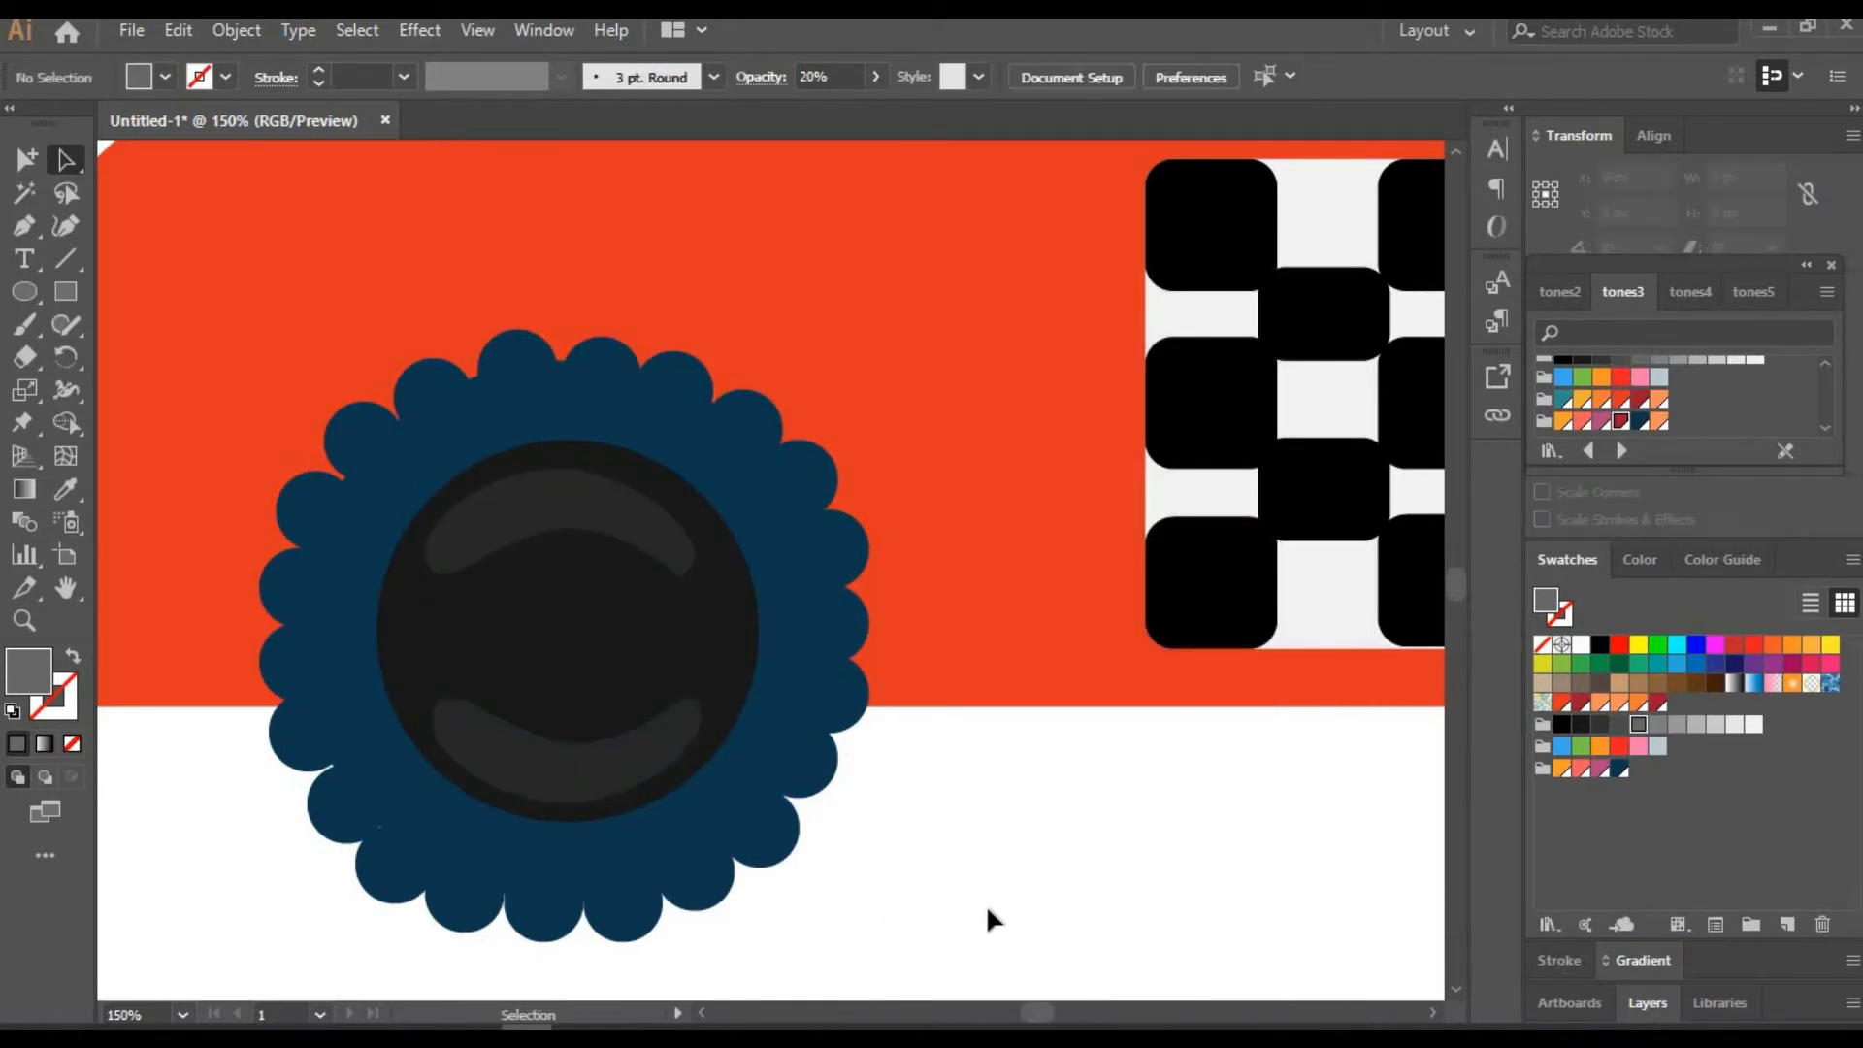
click(648, 772)
right_click(648, 772)
mouse_move(708, 587)
click(992, 689)
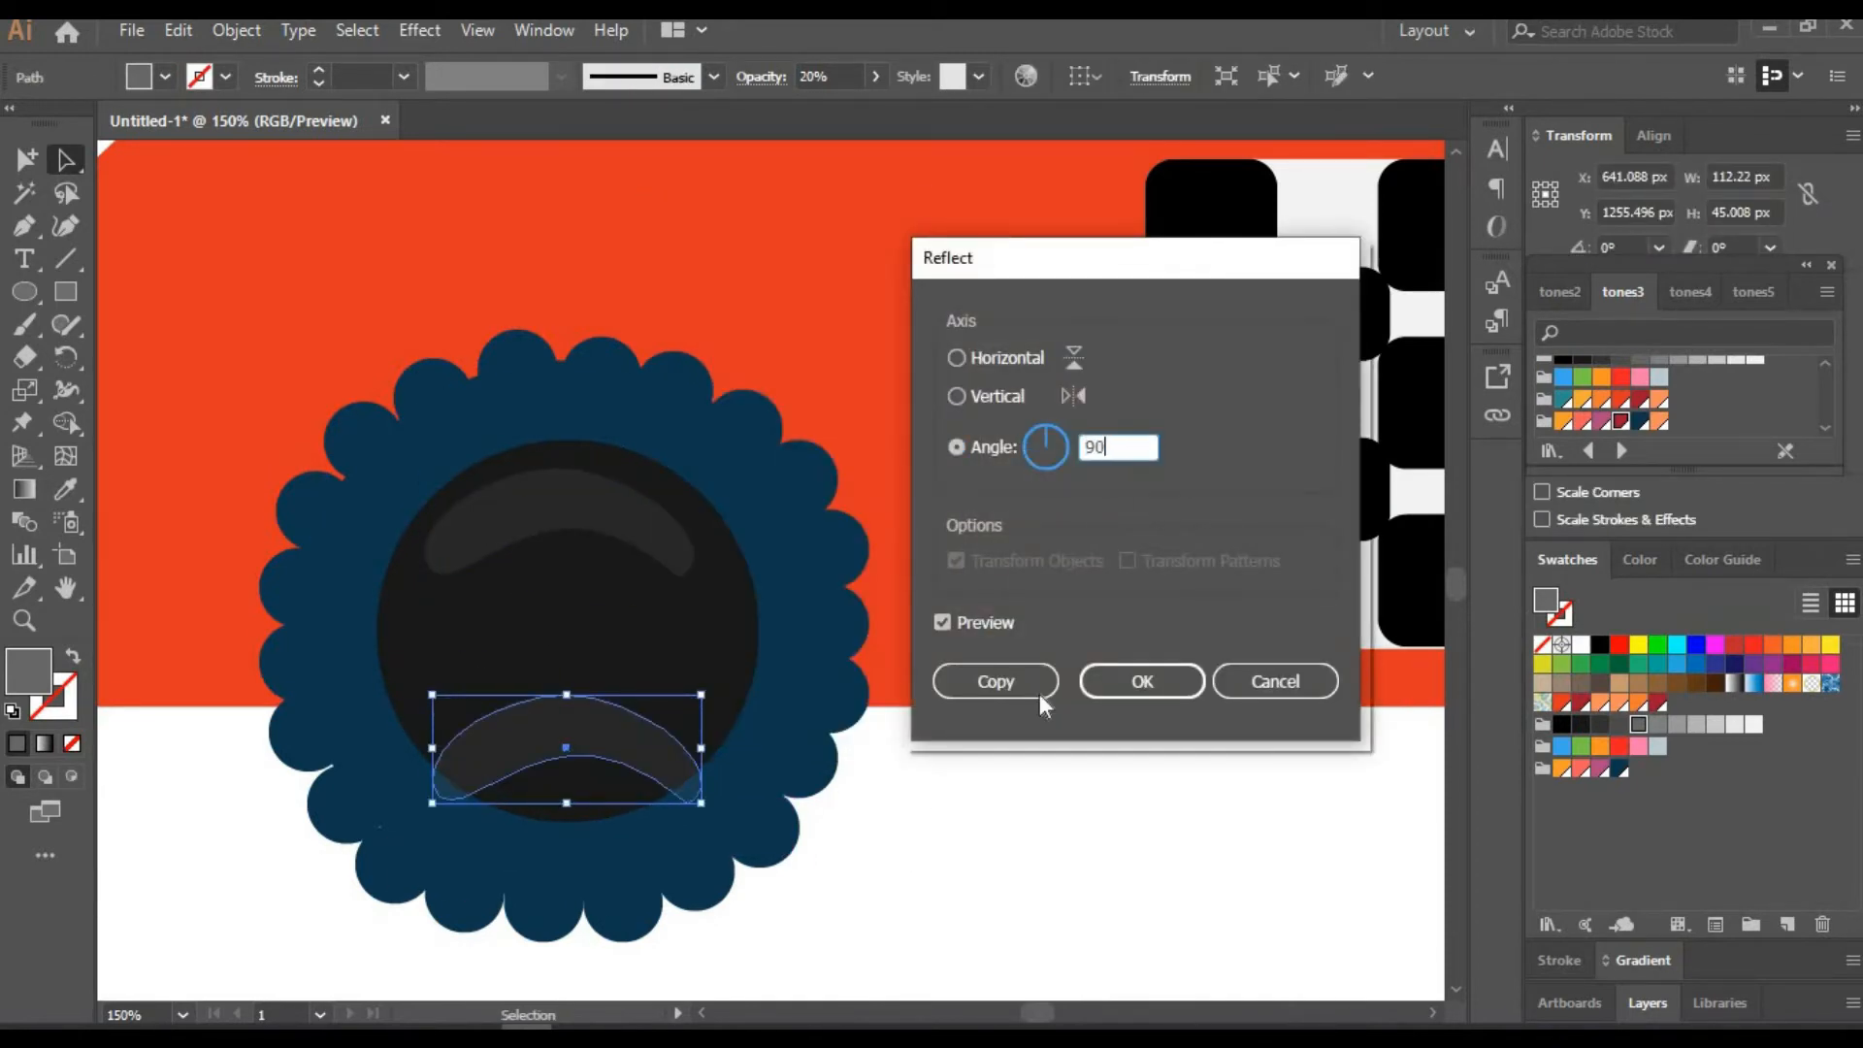
click(1037, 693)
drag(668, 714, 499, 526)
drag(611, 530, 595, 608)
drag(582, 647, 457, 641)
click(998, 862)
key(ctrl+z)
drag(716, 643, 476, 647)
drag(511, 584, 411, 588)
click(1019, 879)
click(715, 645)
key(Delete)
click(417, 667)
key(Delete)
drag(646, 543, 648, 633)
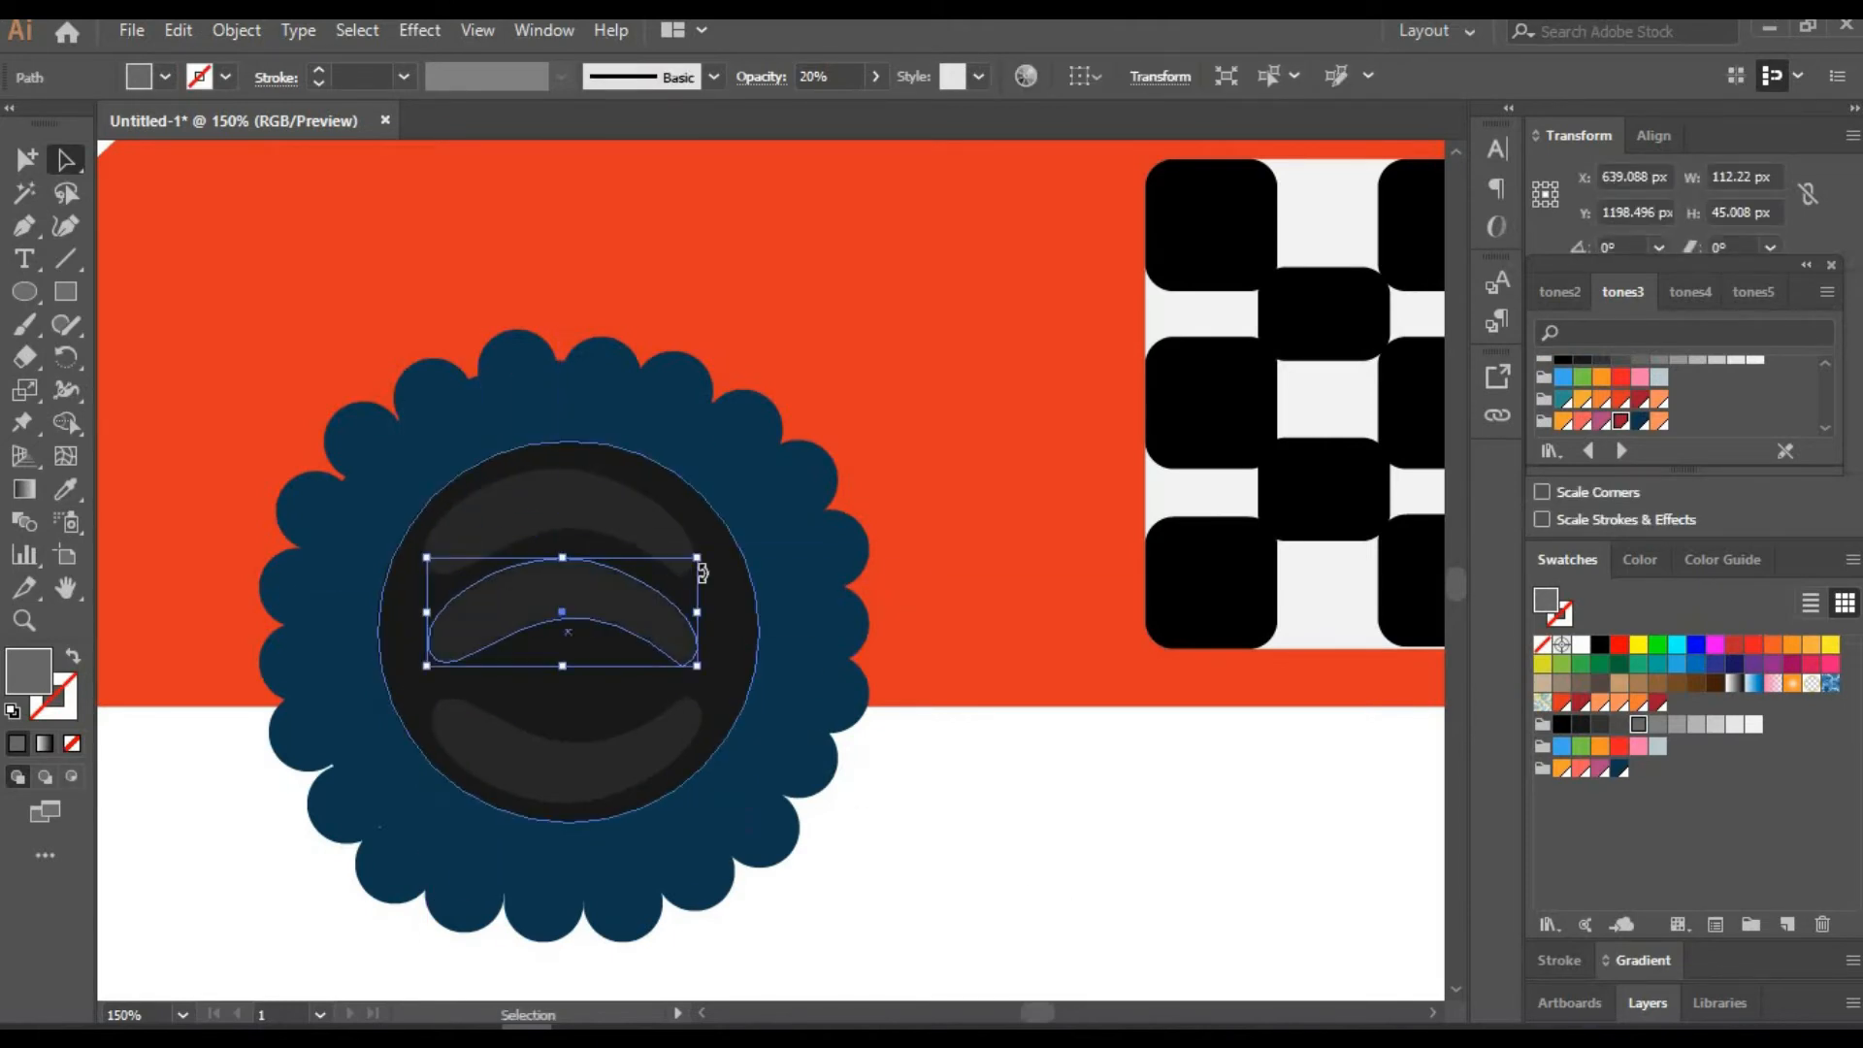
drag(698, 559, 650, 572)
key(Delete)
Draw a grey 57 px circle in the middle of the front wheel's hub and set its opacity to 30%
key(l)
drag(498, 583, 635, 716)
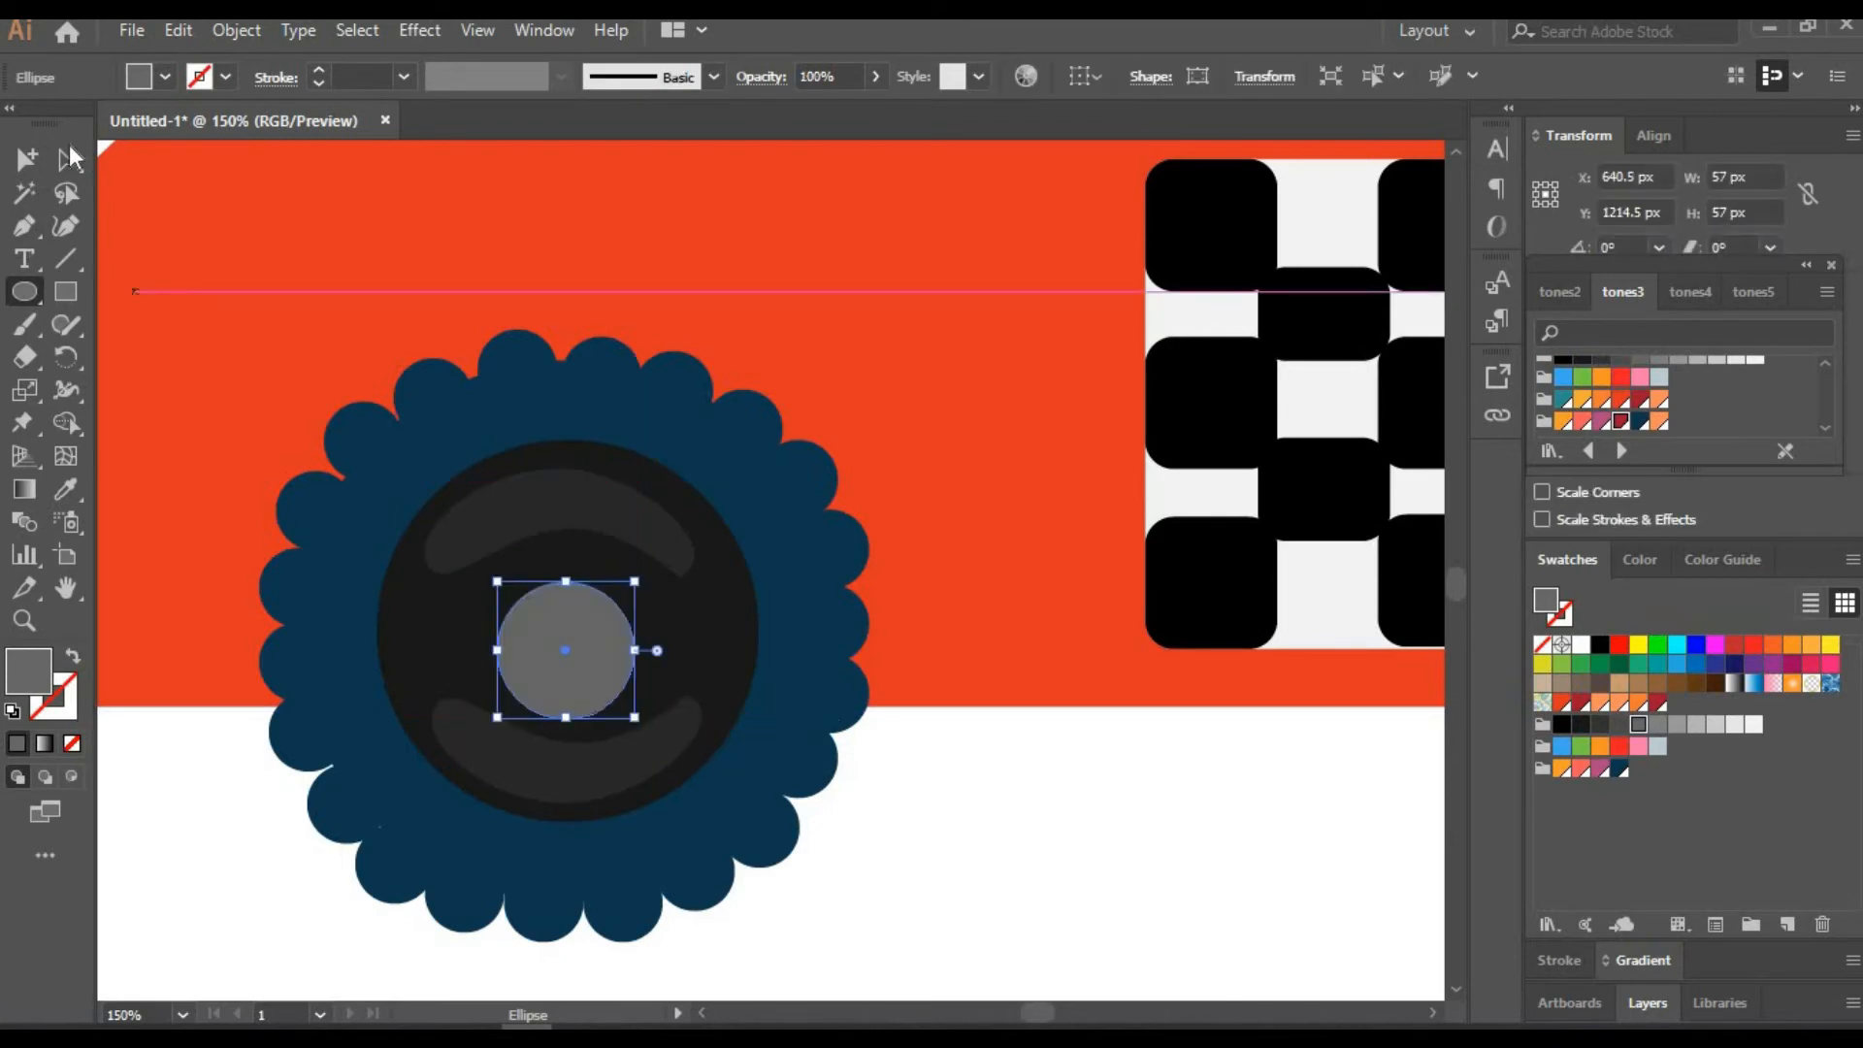
click(66, 158)
text(30)
key(Return)
Centre the grey circle between the two arched highlights and enlarge it slightly
click(1082, 862)
click(591, 657)
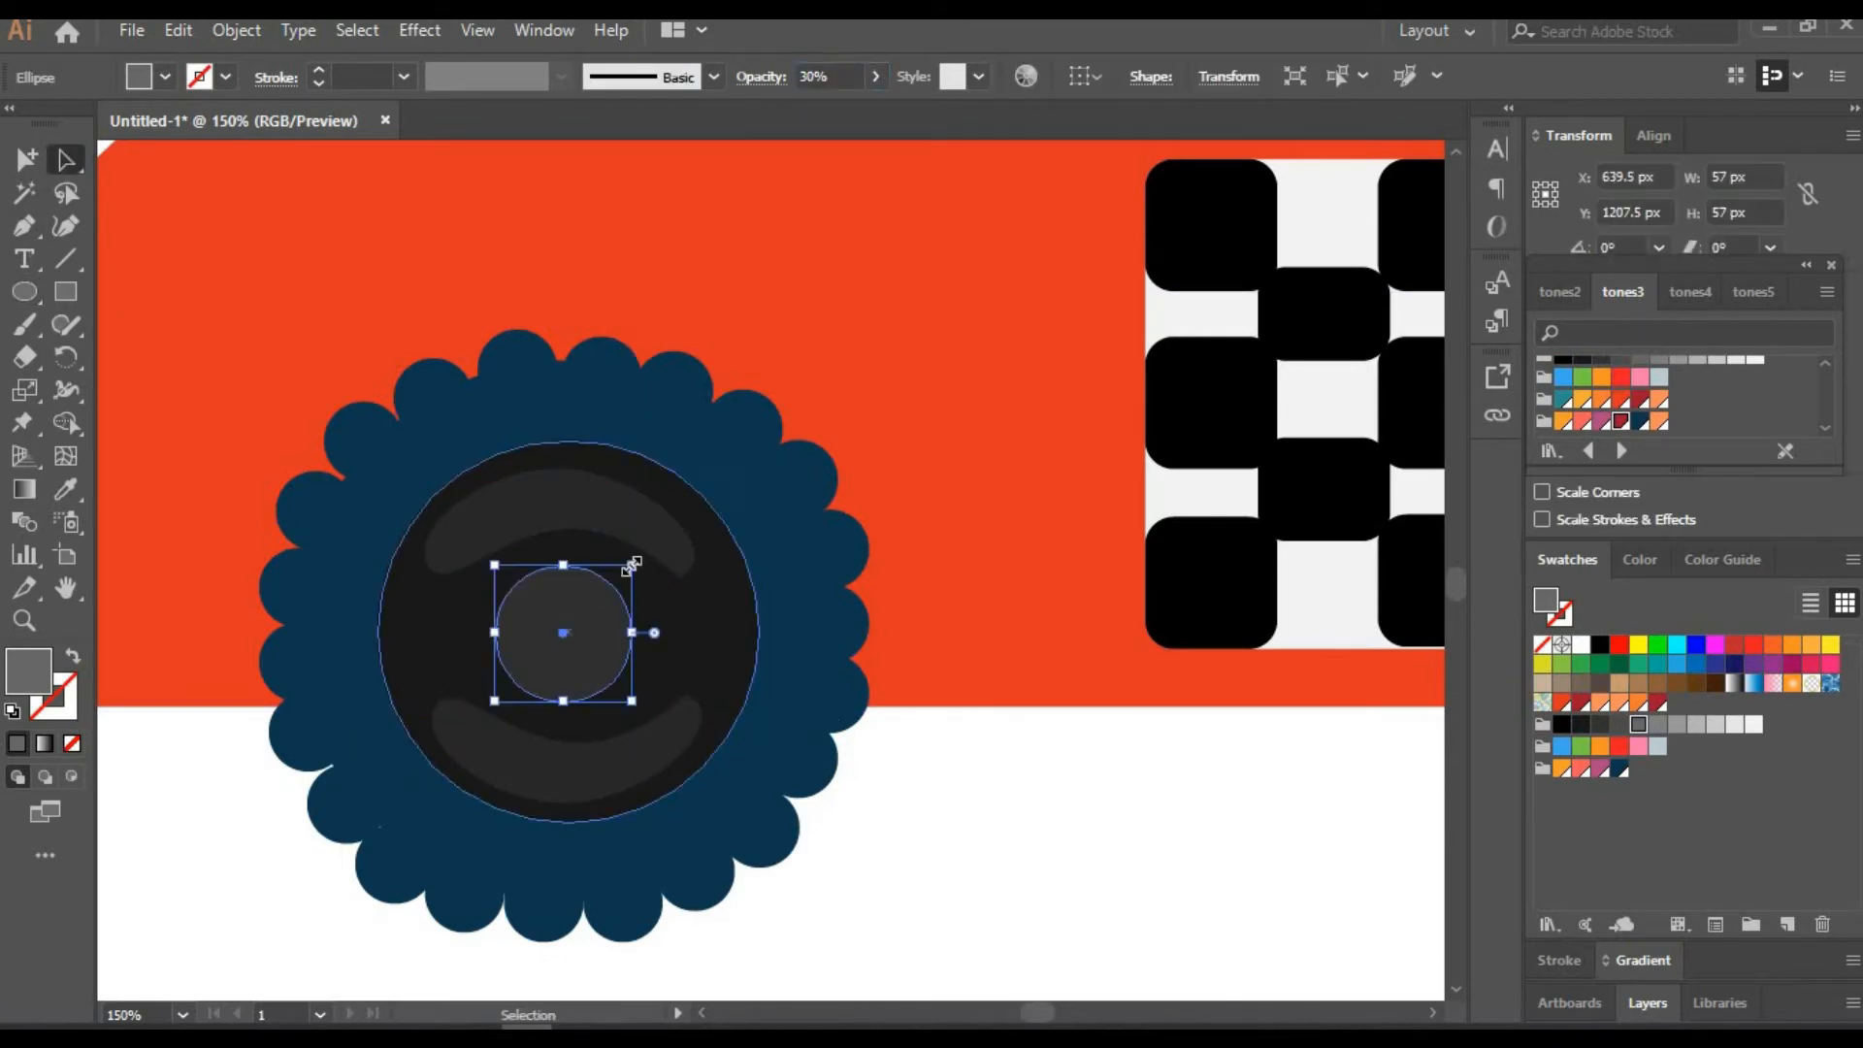
drag(633, 565, 643, 555)
click(1060, 831)
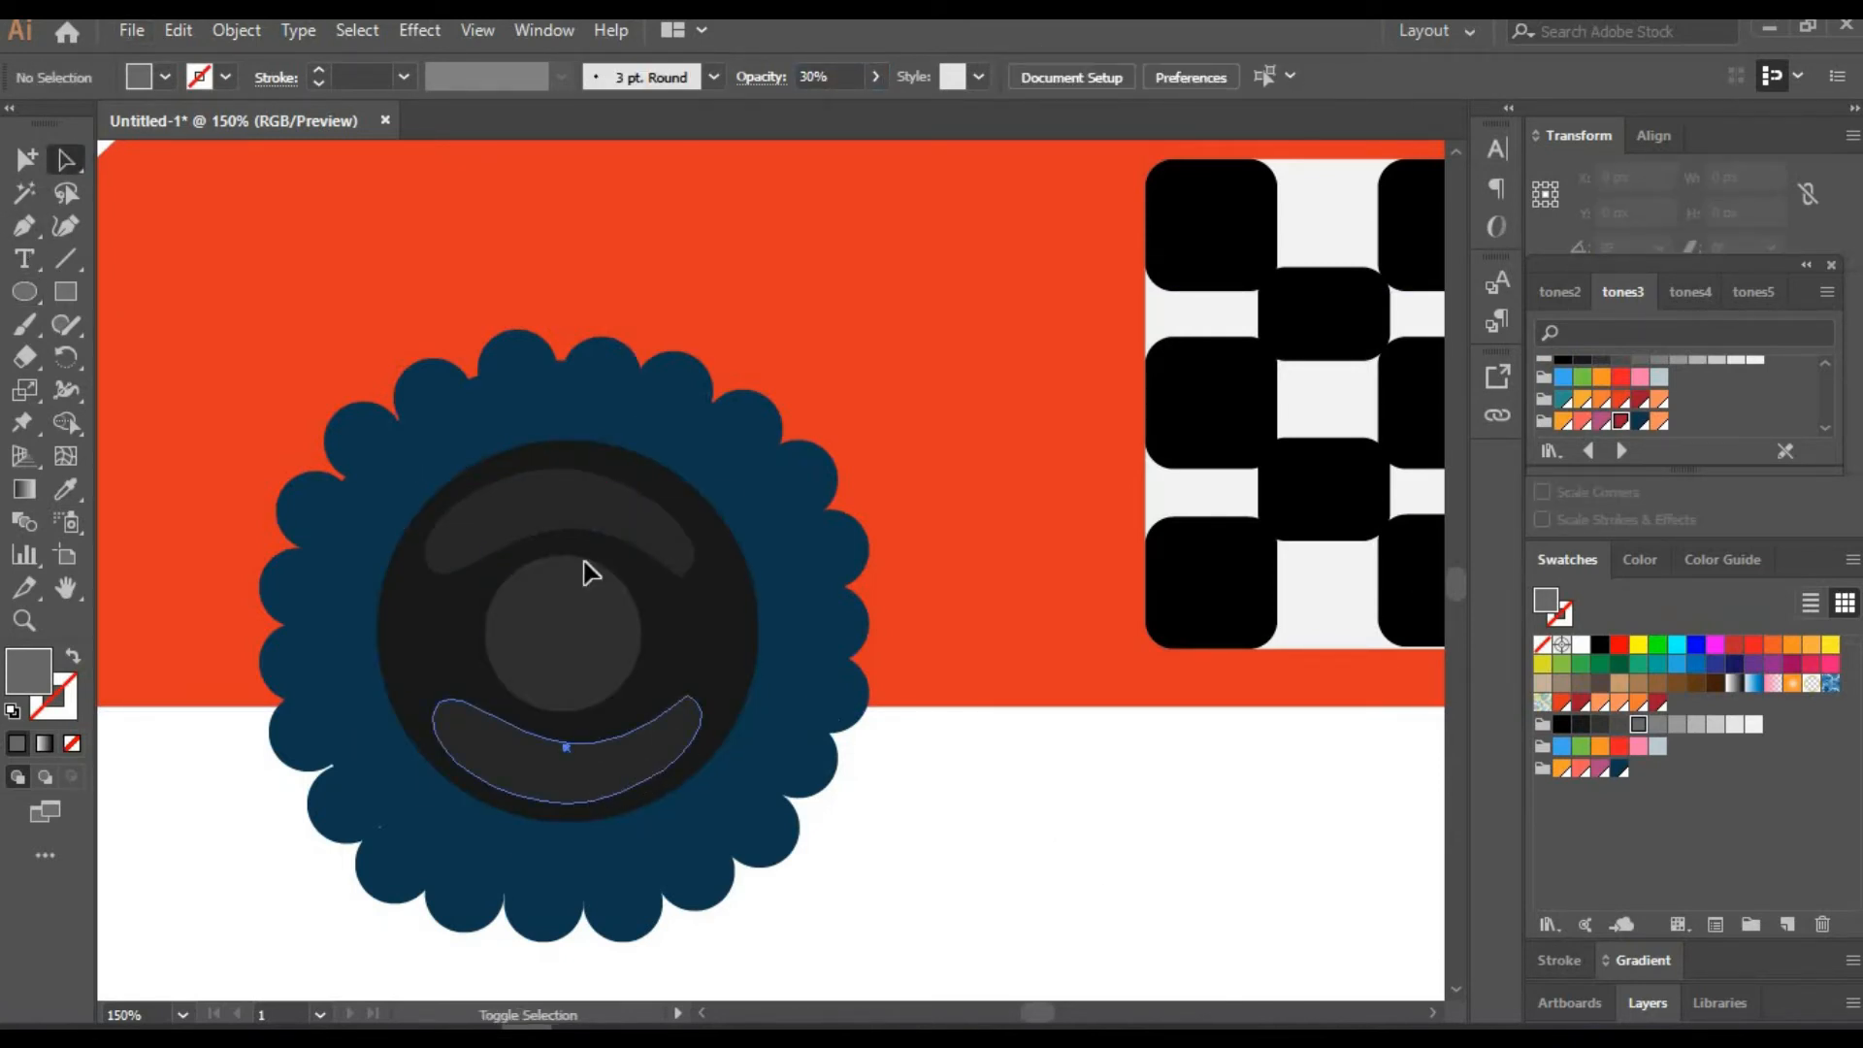
Copy both arched highlights and the centre circle to the rear wheel's hub, enlarging them to about 241 by 261 px
shift+click(587, 507)
shift+click(621, 641)
drag(623, 645, 1100, 660)
click(153, 1009)
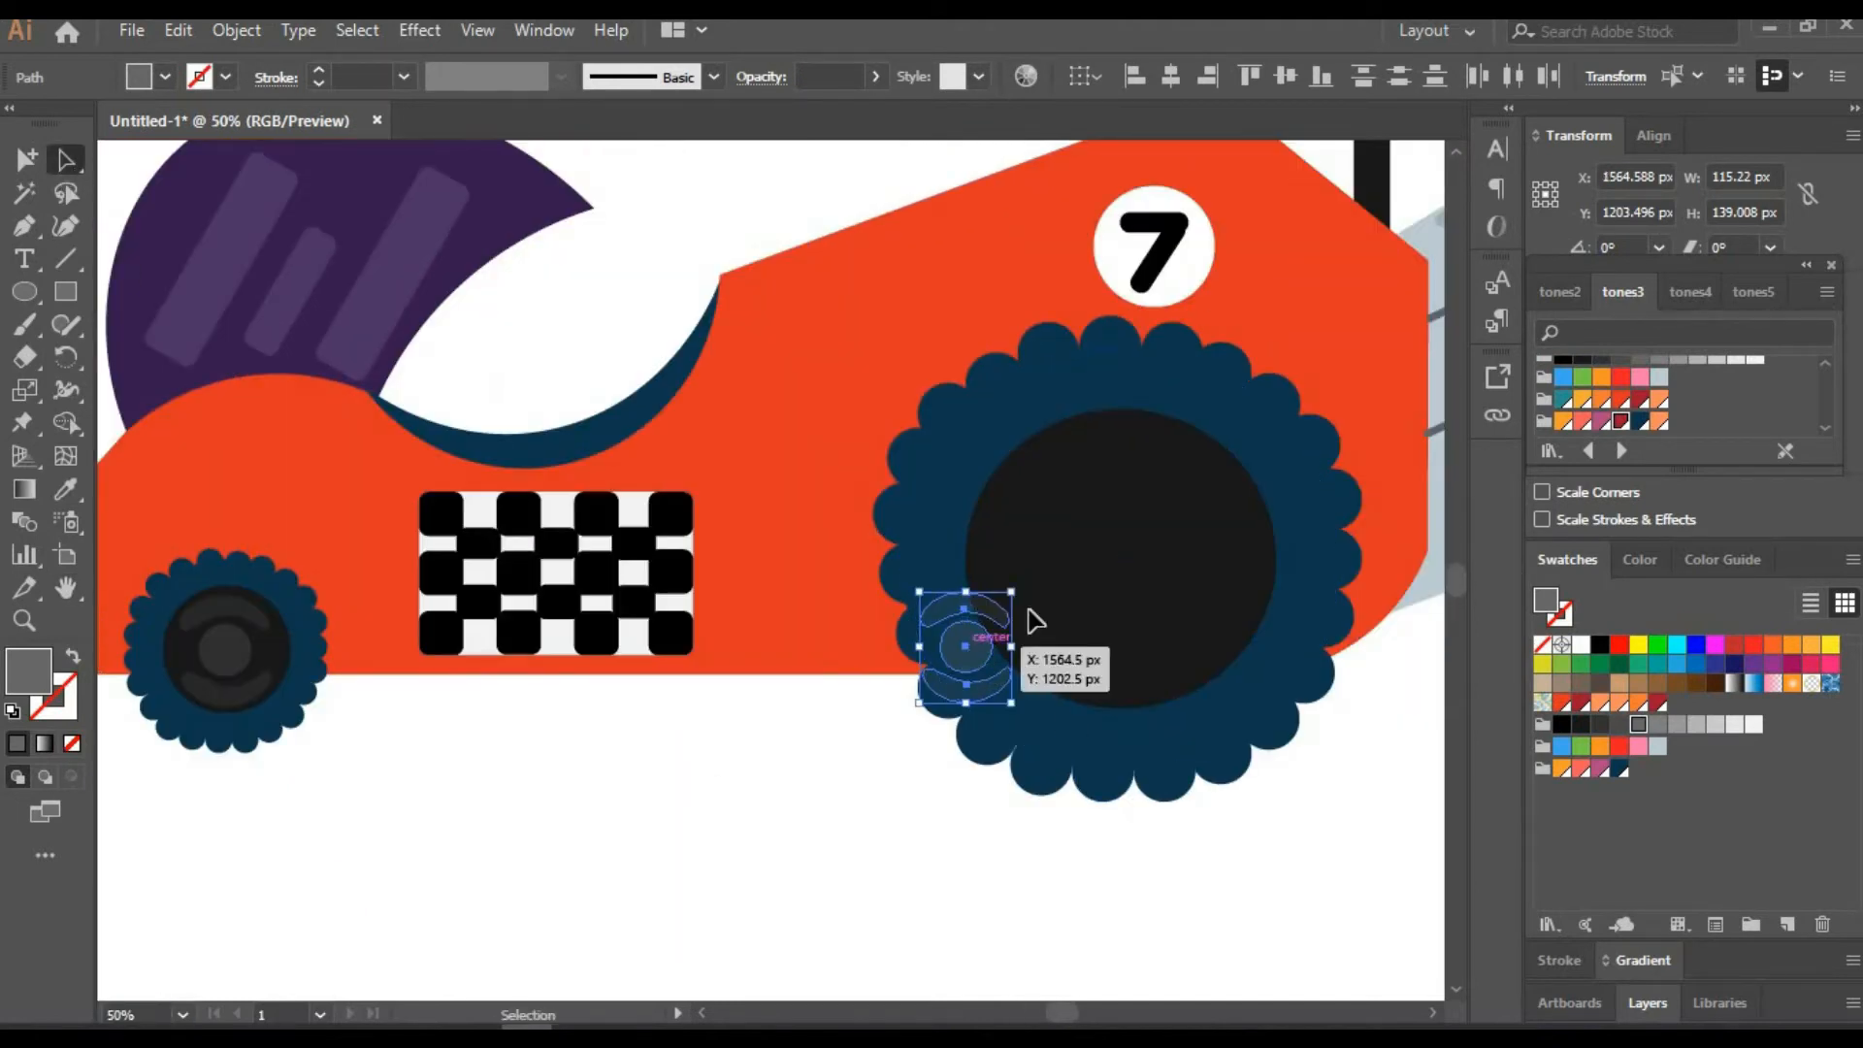
drag(967, 647, 1210, 642)
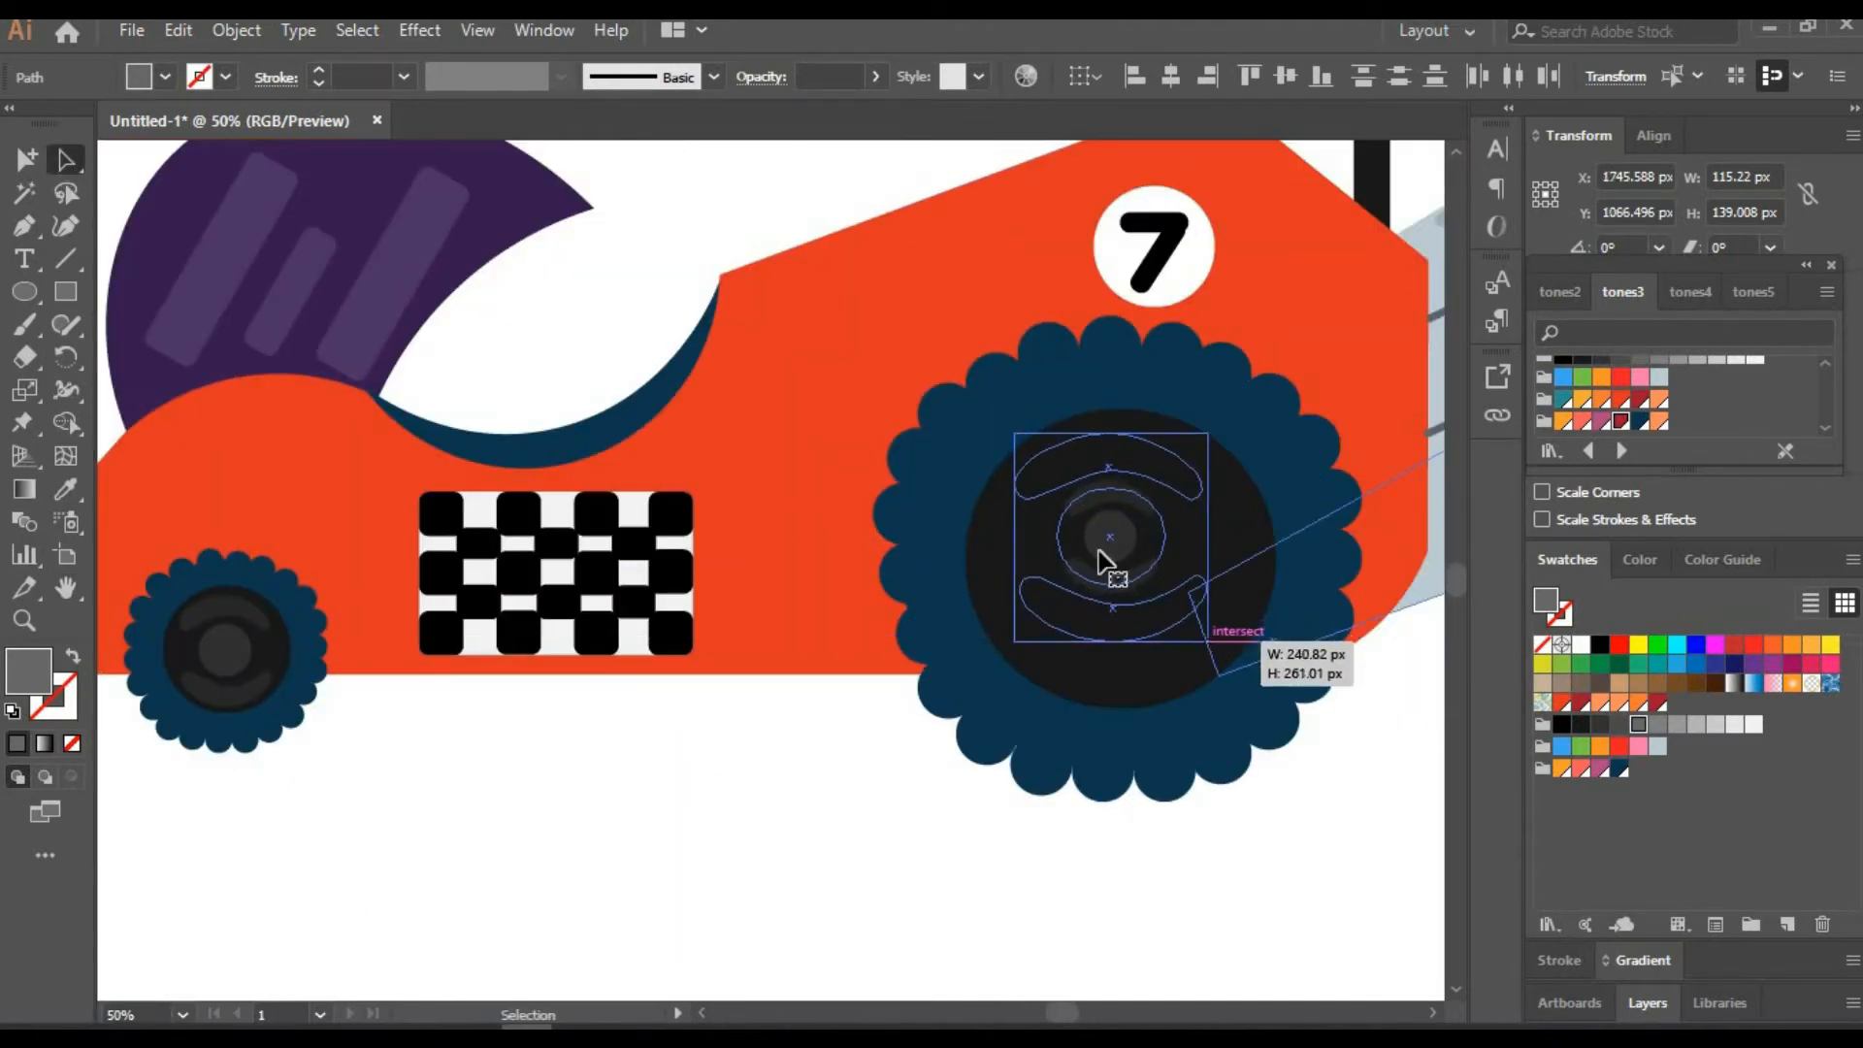
mouse_move(1112, 540)
mouse_down()
mouse_move(1118, 580)
mouse_move(1122, 563)
mouse_up()
click(1069, 903)
Draw a 773 by 59 px rectangle along the car's underside between the wheels, send it to the back and fill it crimson
drag(899, 891, 995, 891)
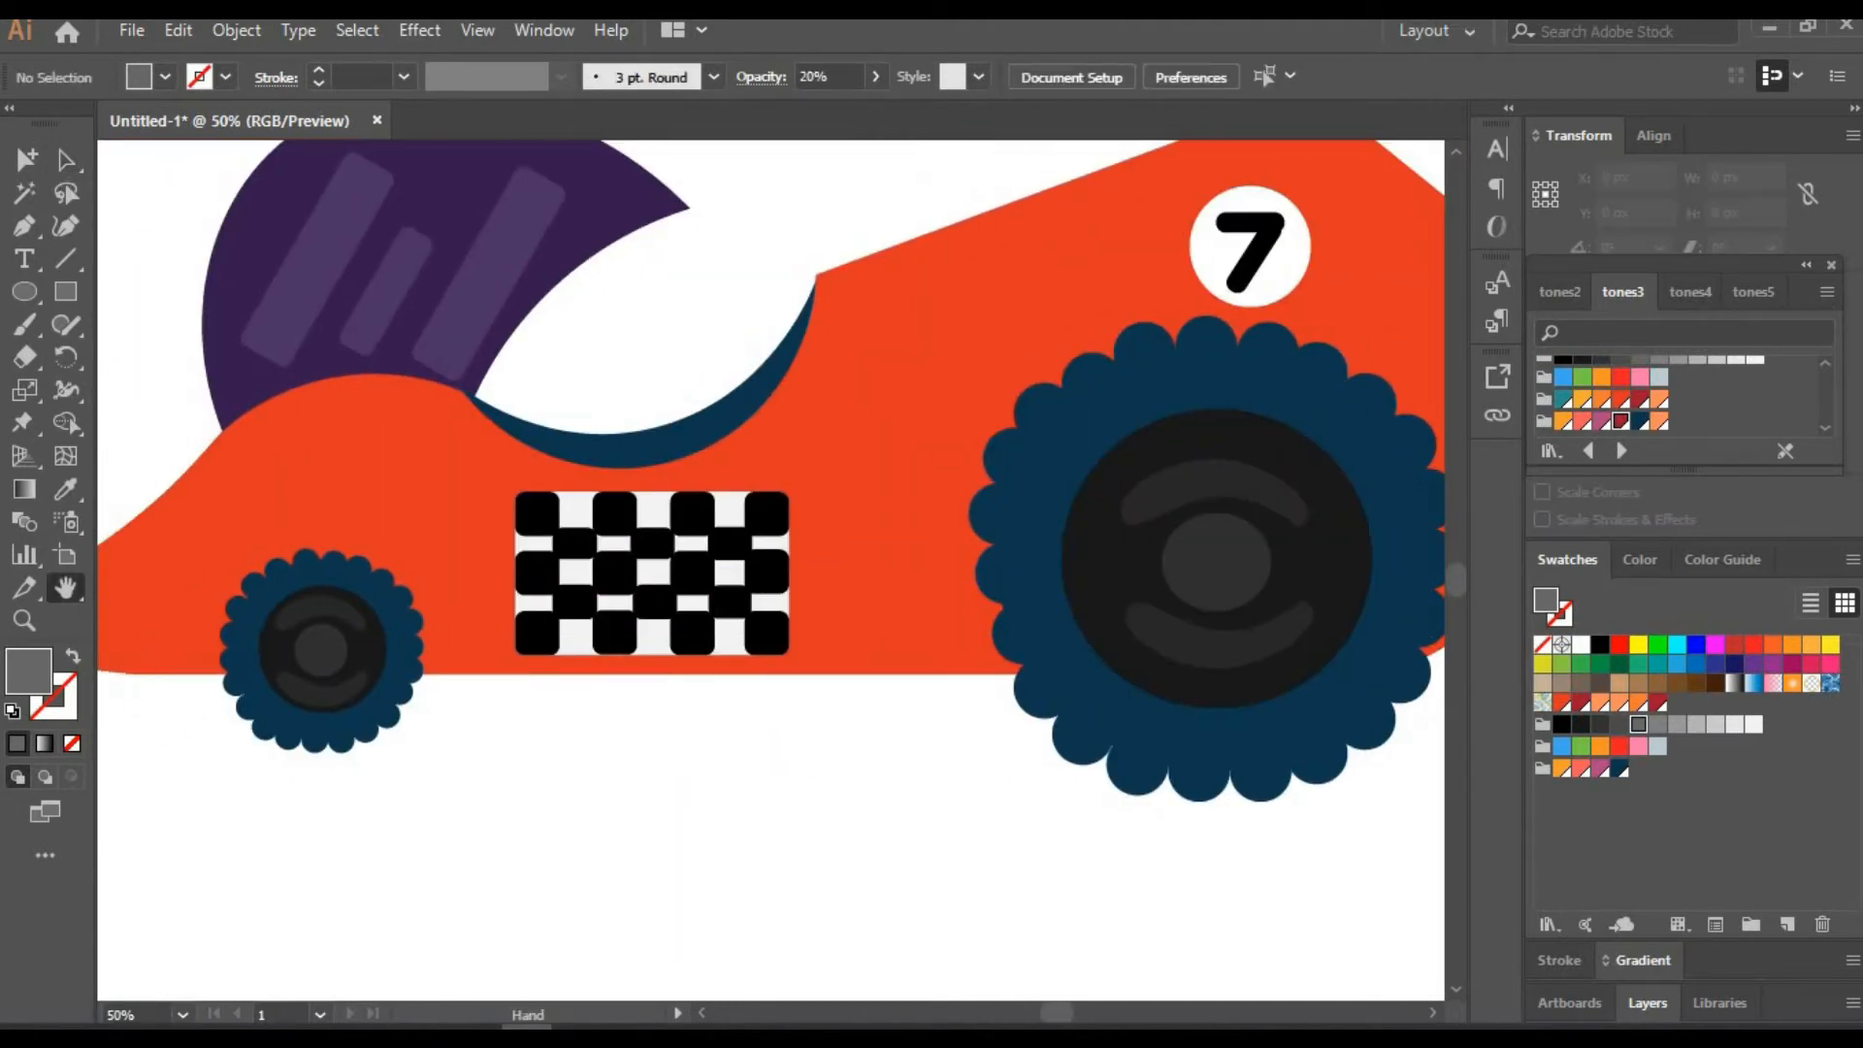
drag(427, 654, 1022, 699)
key(a)
right_click(758, 680)
mouse_move(832, 524)
click(1177, 590)
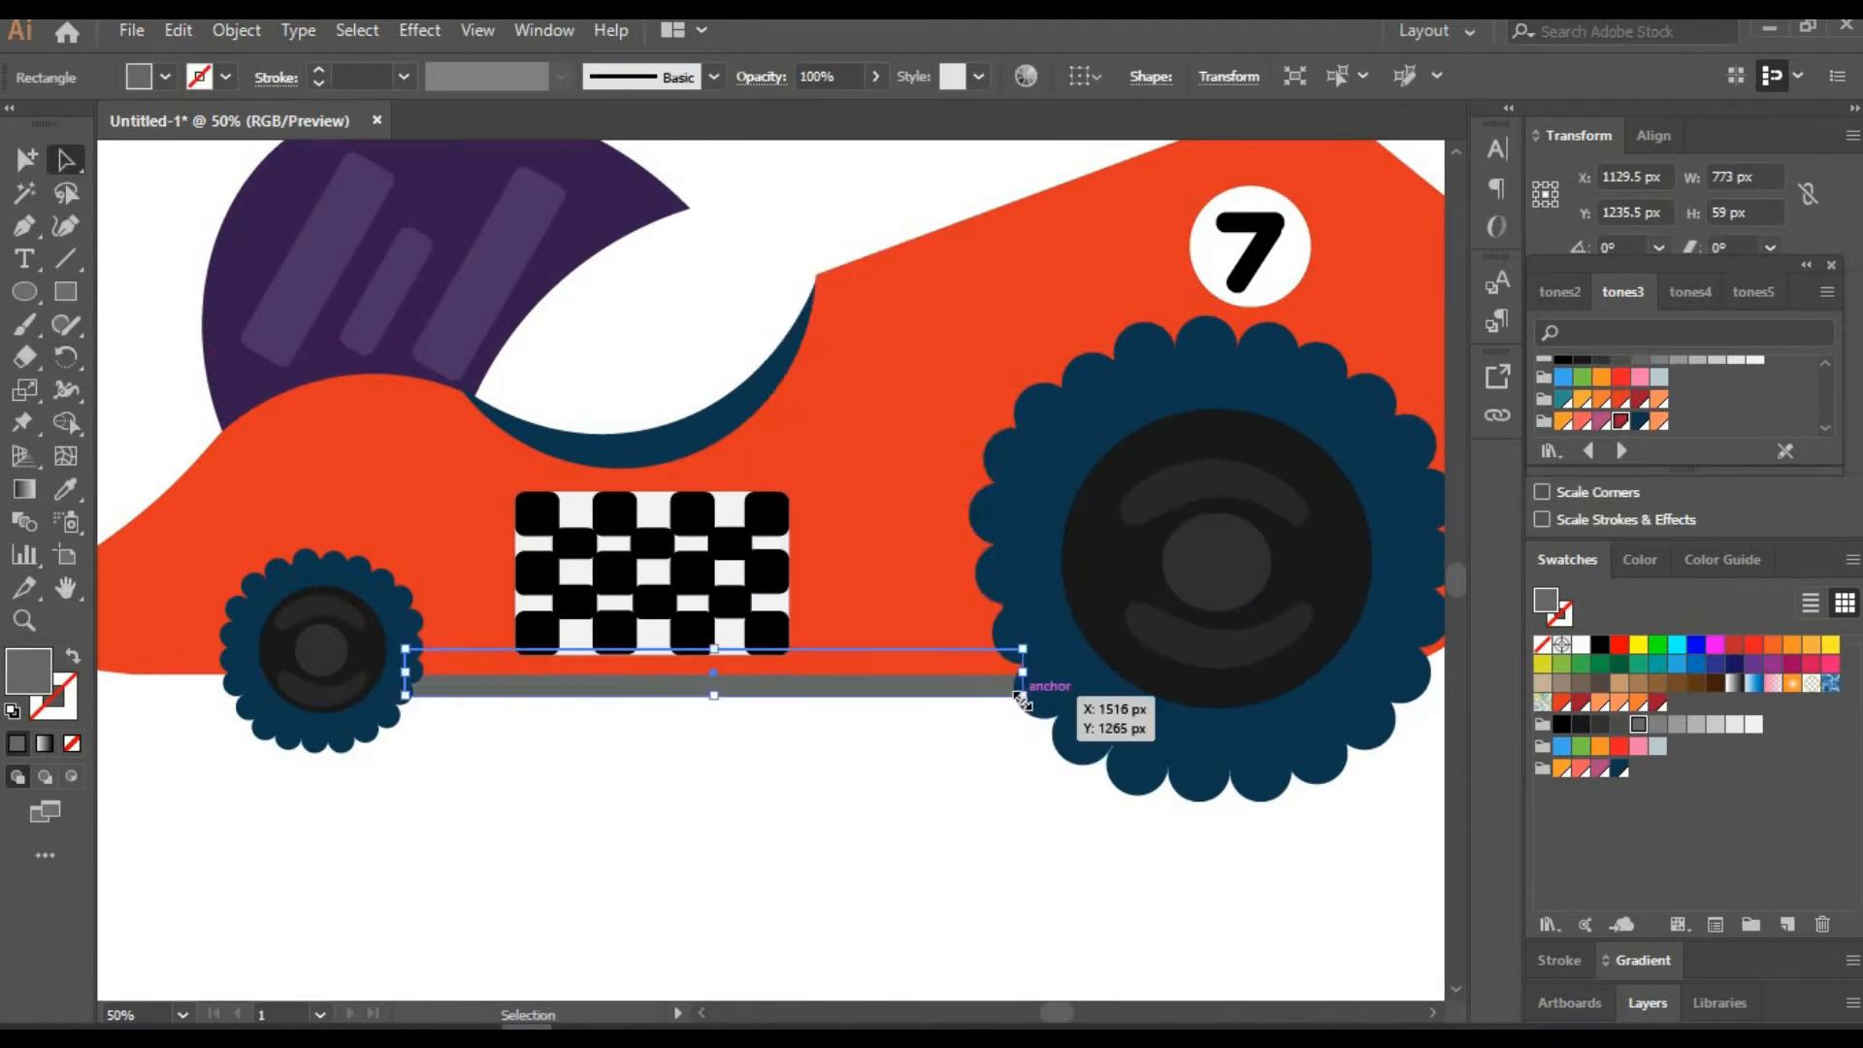
click(1640, 399)
click(563, 799)
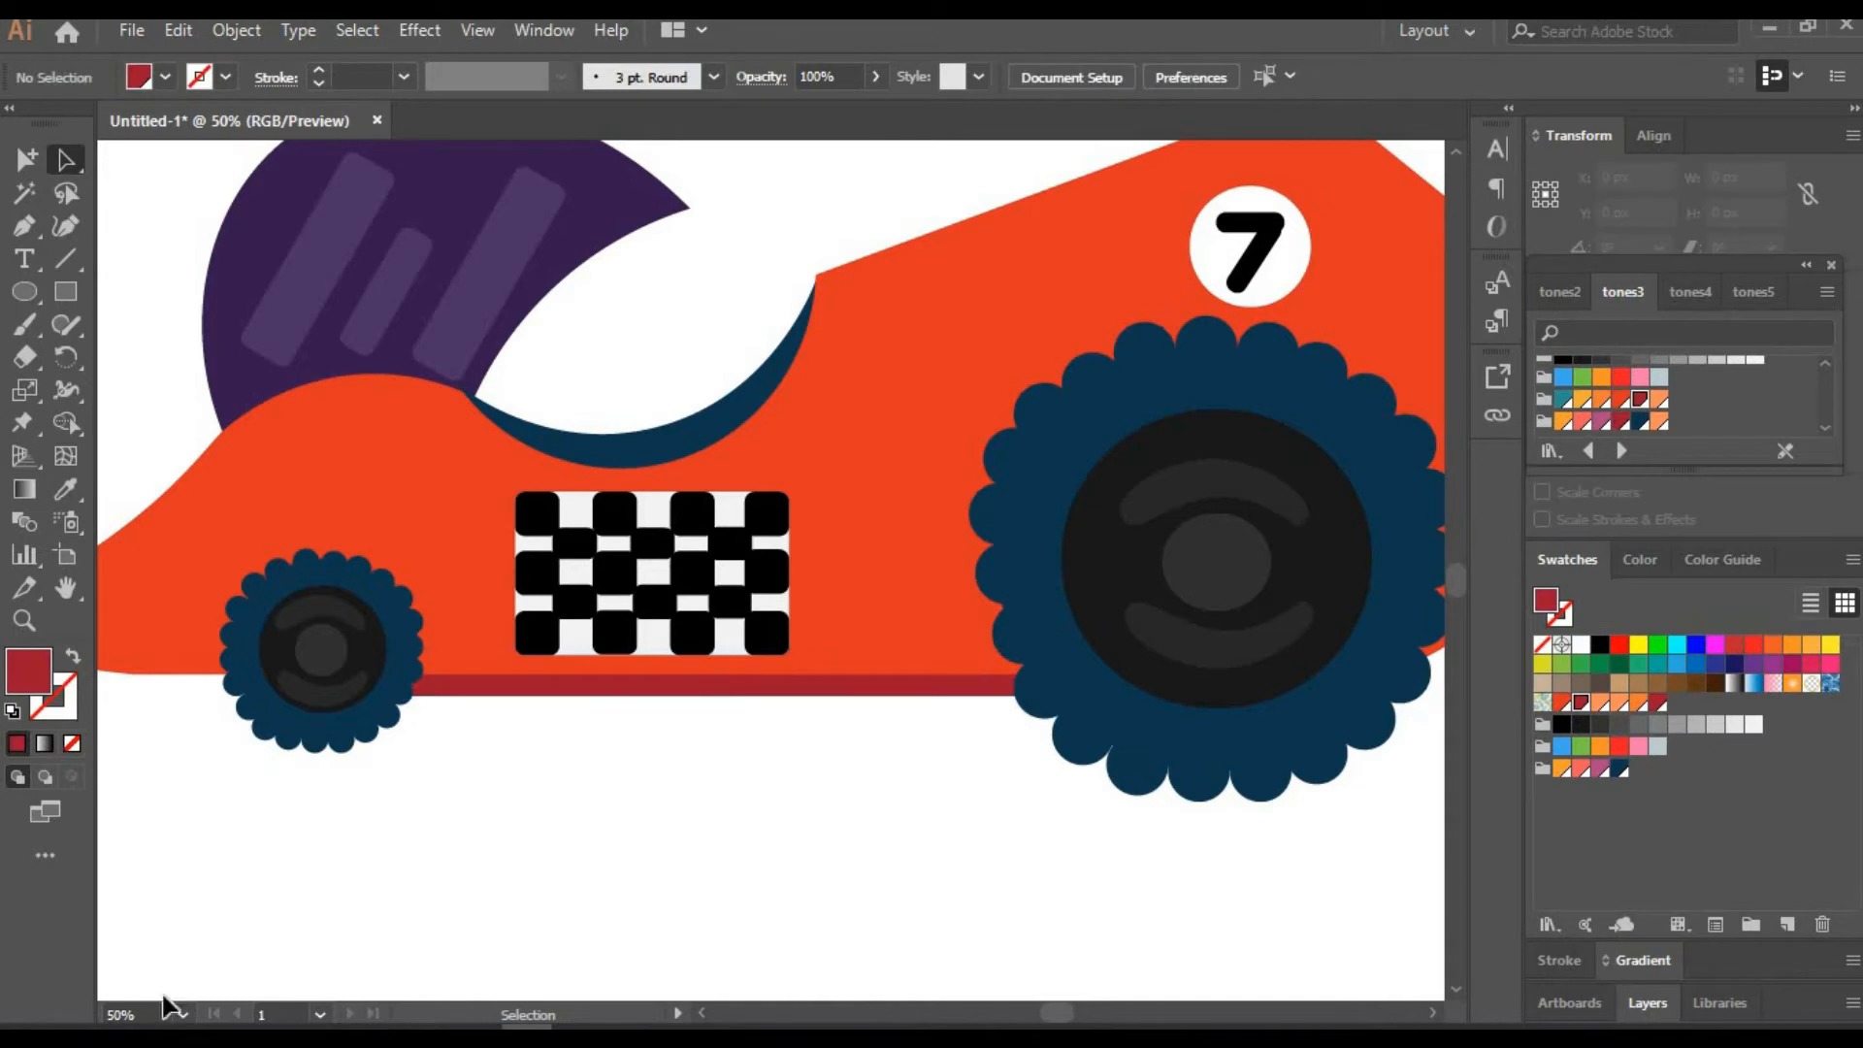
Widen the crimson underside strip to about 809 px and lower it slightly beneath the car body
text(150)
key(Return)
key(Return)
drag(515, 933, 652, 819)
drag(637, 706, 642, 752)
click(1582, 769)
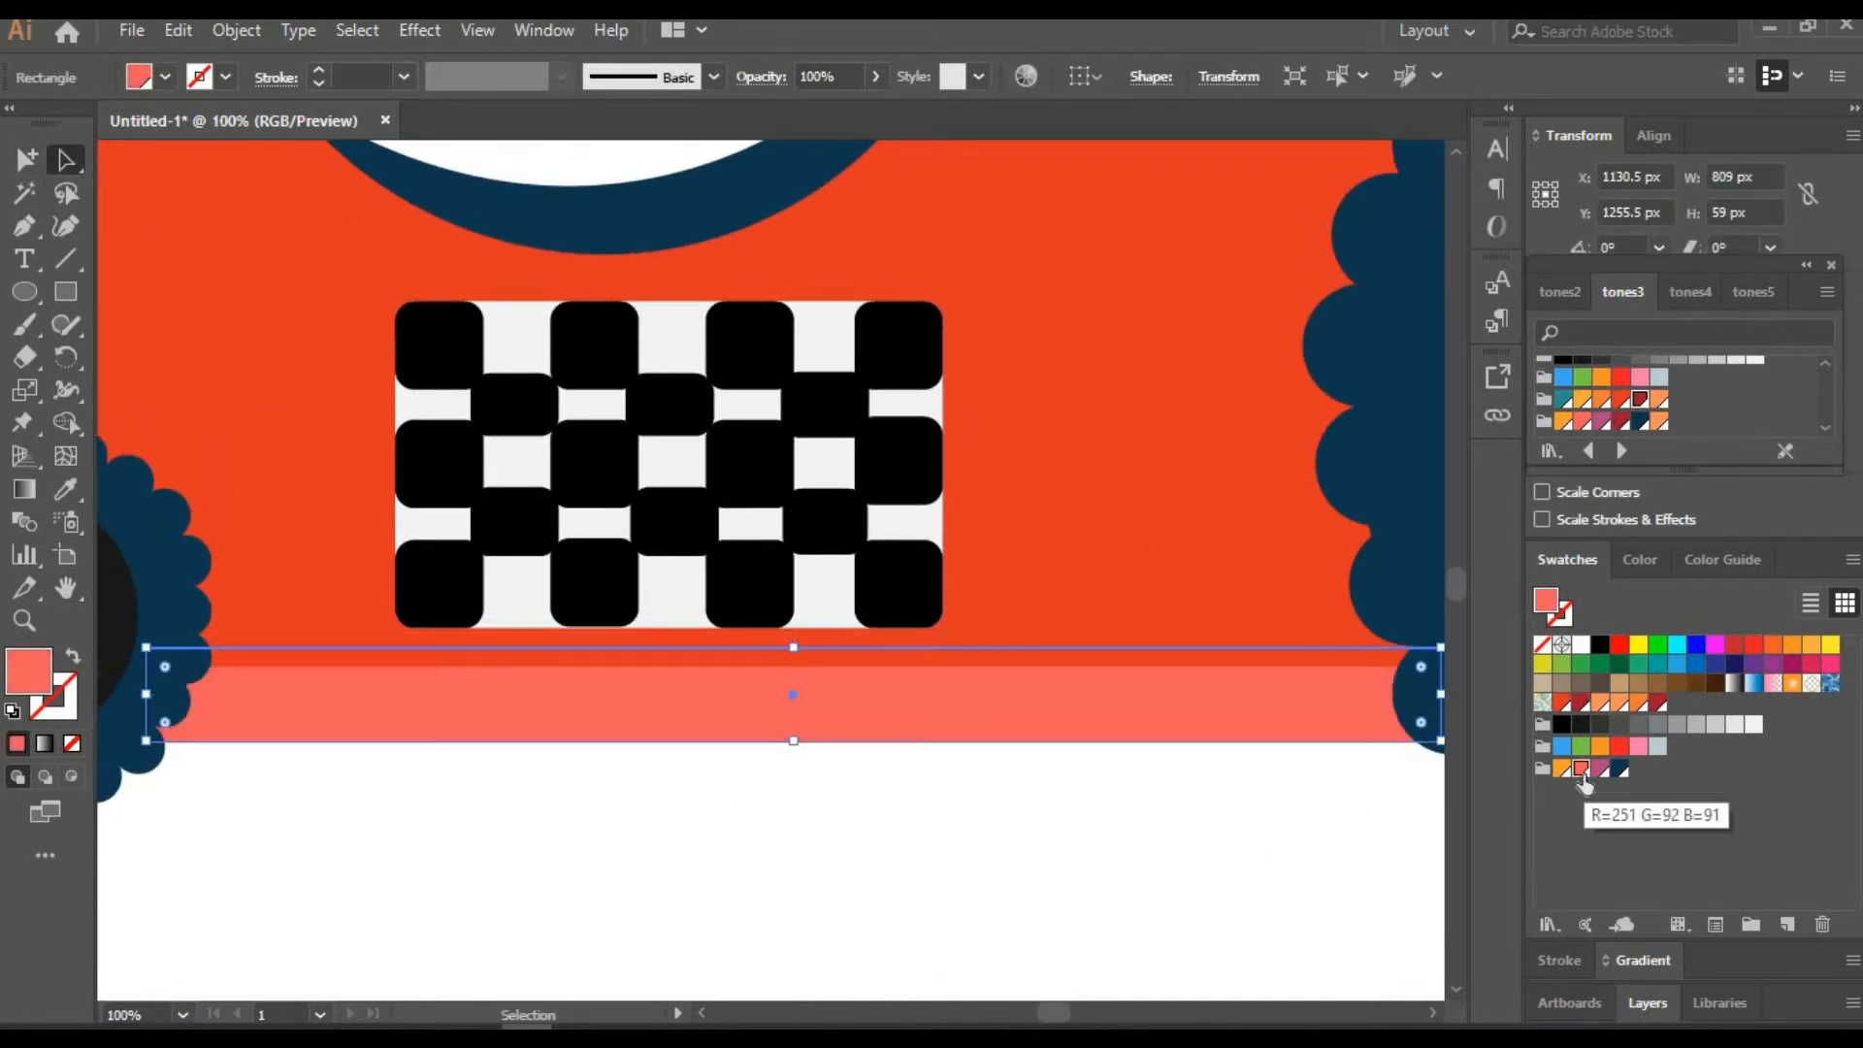
key(ctrl+z)
click(854, 755)
drag(854, 740, 852, 843)
key(ctrl+z)
key(ctrl+z)
Copy the crimson underside strip, resize the copy to about 815 by 26 px and lay it along the strip's lower edge
drag(825, 691, 813, 829)
drag(1430, 748, 1439, 802)
drag(907, 814, 894, 718)
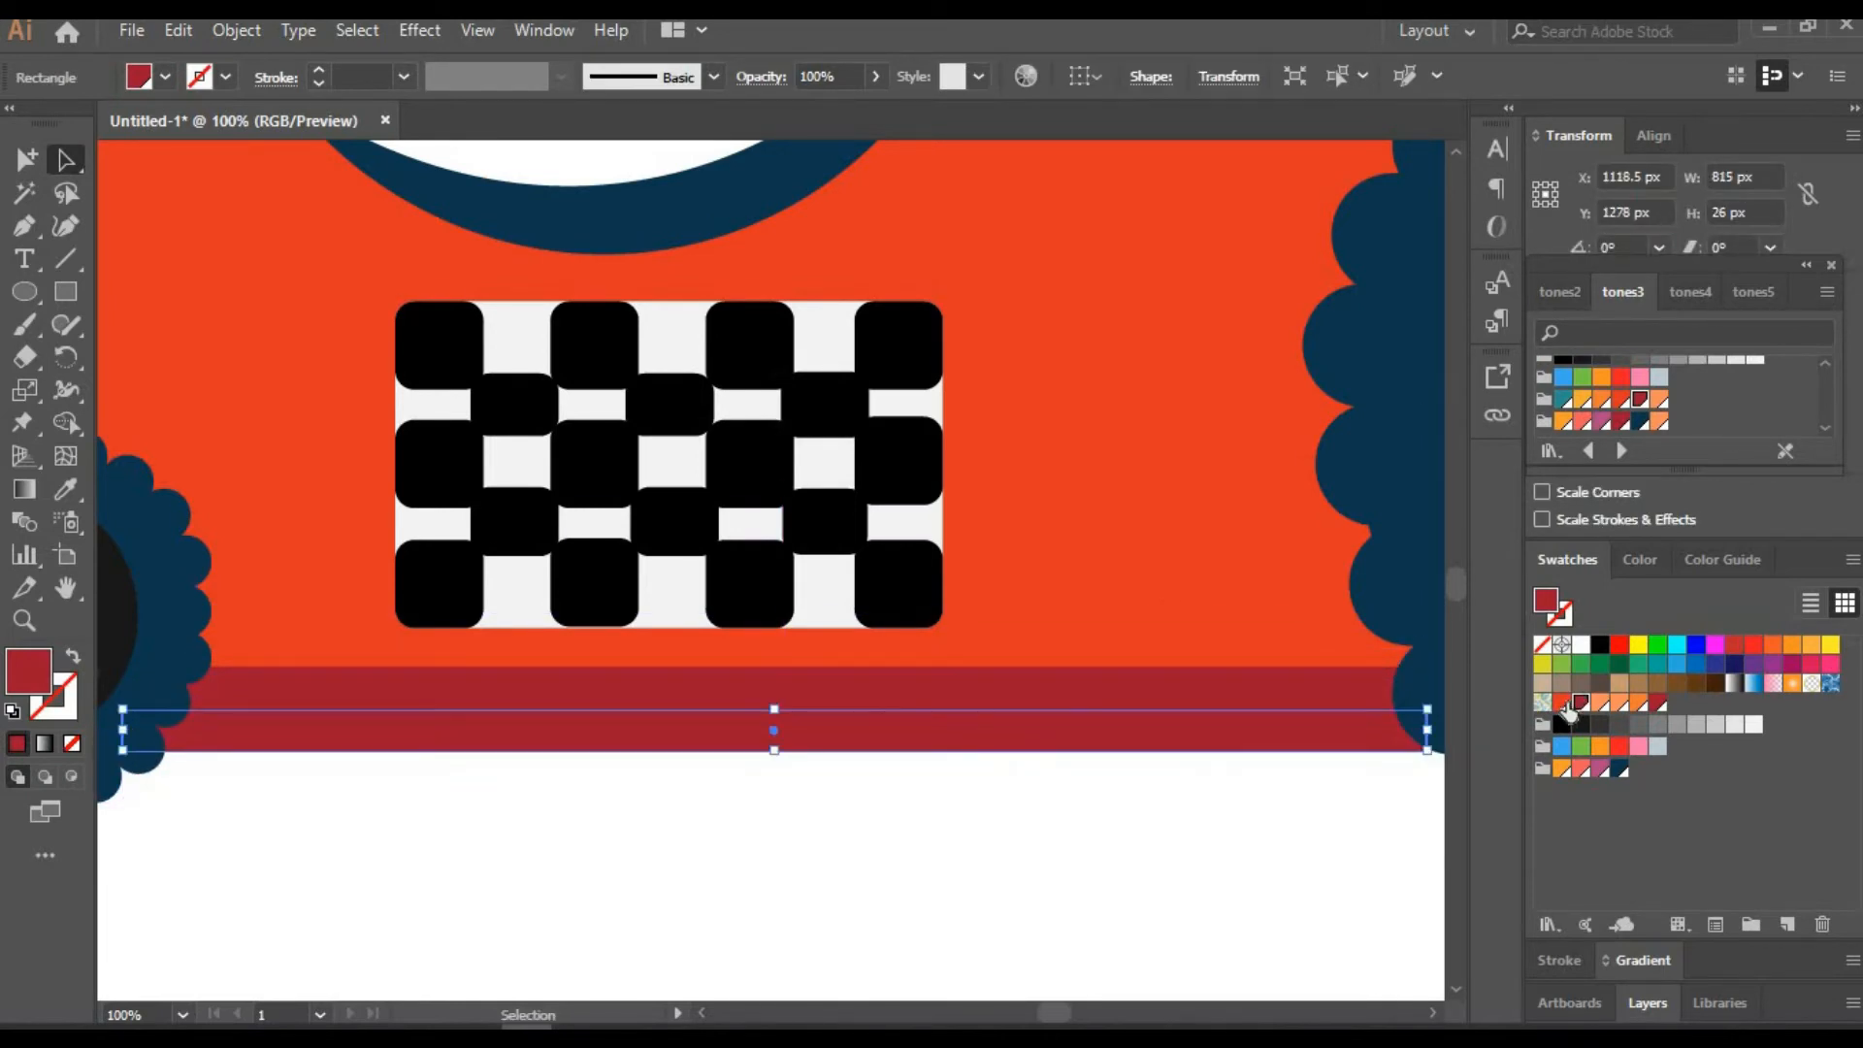
Try orange-red and crimson fills on the thin lower strip
click(1562, 703)
click(1078, 843)
click(1097, 734)
click(1621, 422)
Fill the thin lower strip beneath the car with a dark maroon shade of the crimson
click(869, 1011)
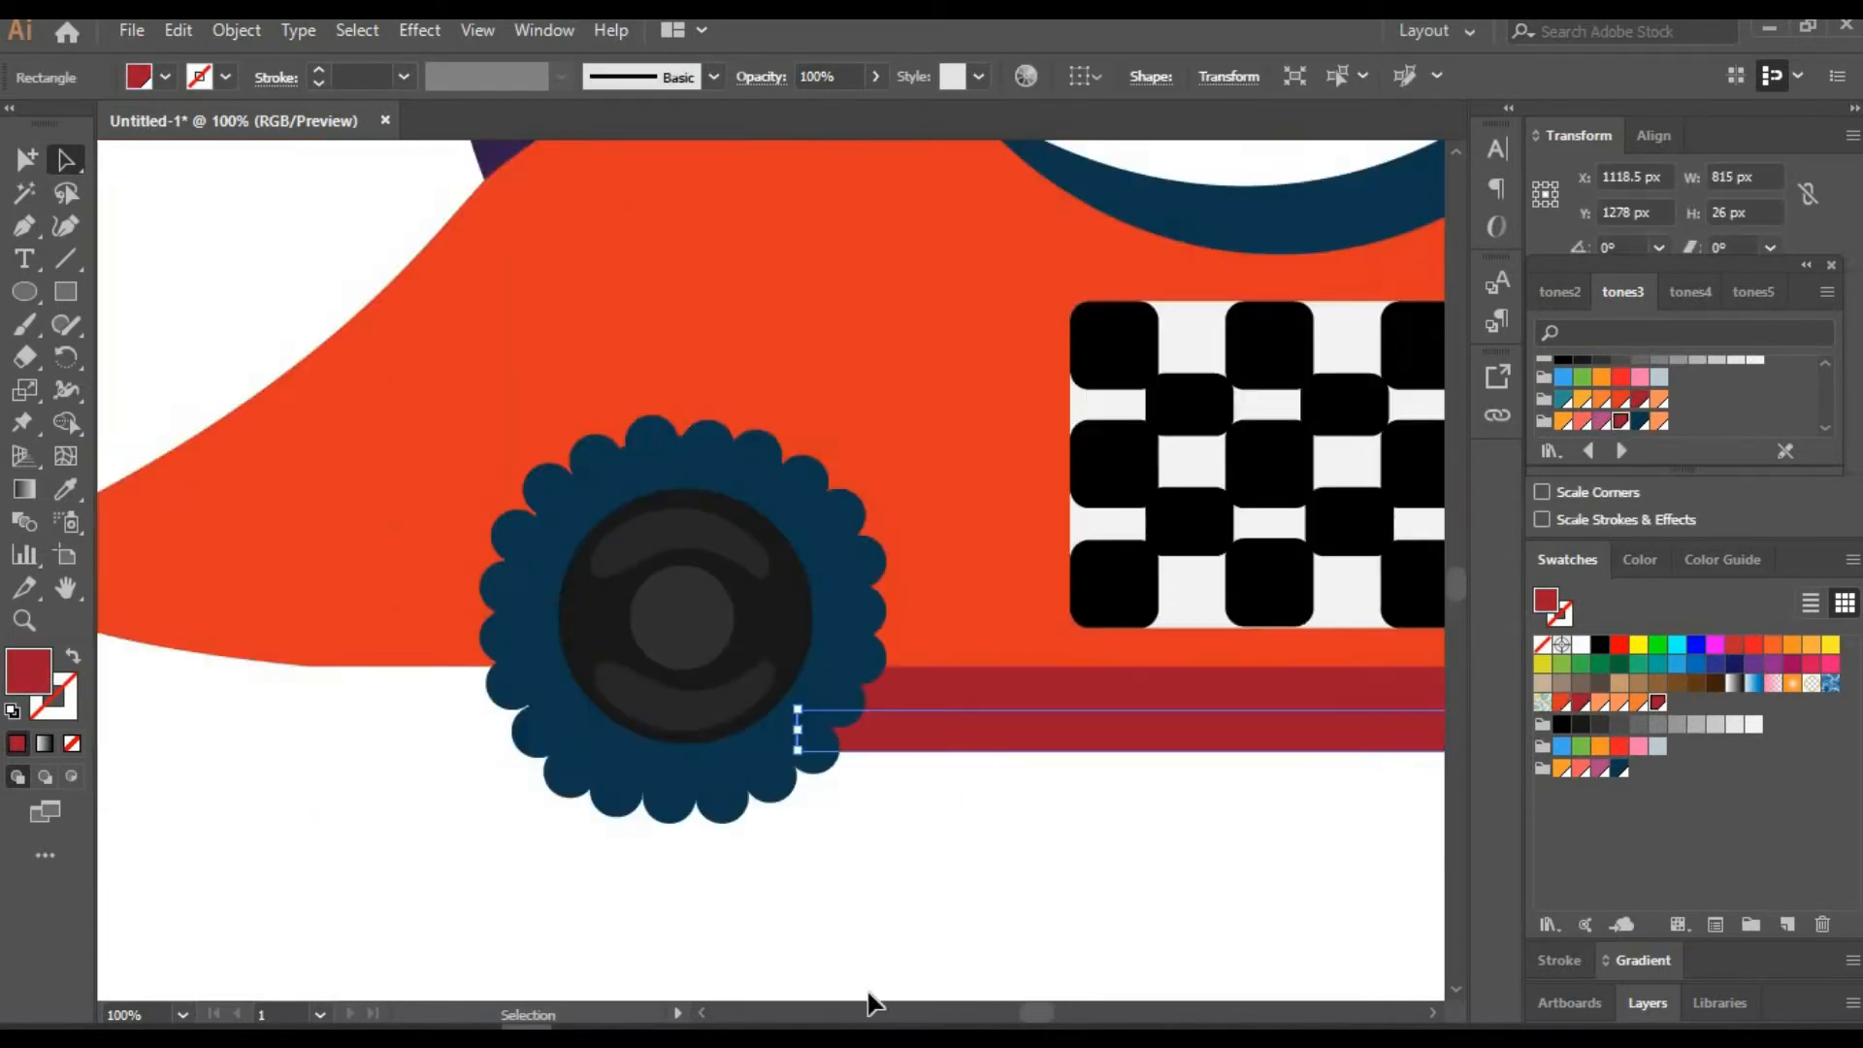
click(1104, 847)
click(65, 589)
drag(735, 837, 9, 769)
click(65, 159)
click(1097, 665)
click(1722, 560)
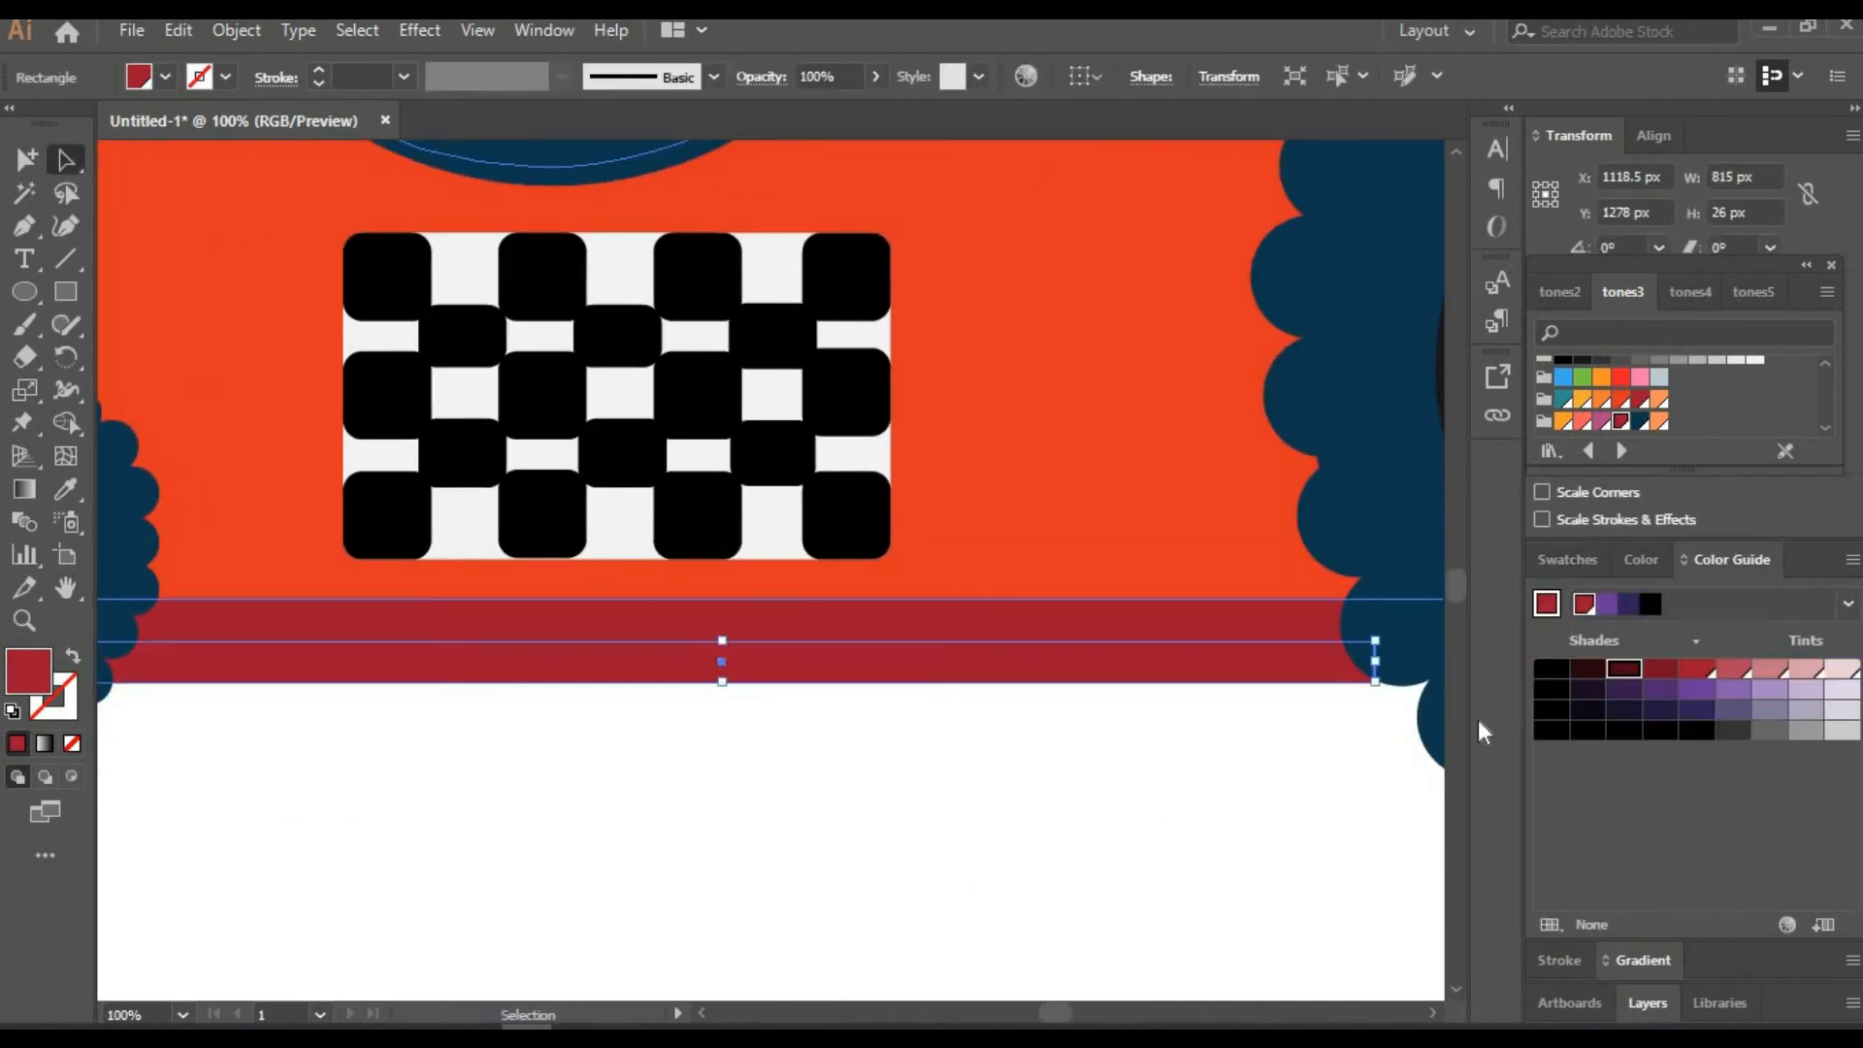
click(1145, 752)
click(891, 672)
click(1567, 560)
click(1723, 560)
click(1626, 670)
click(1241, 788)
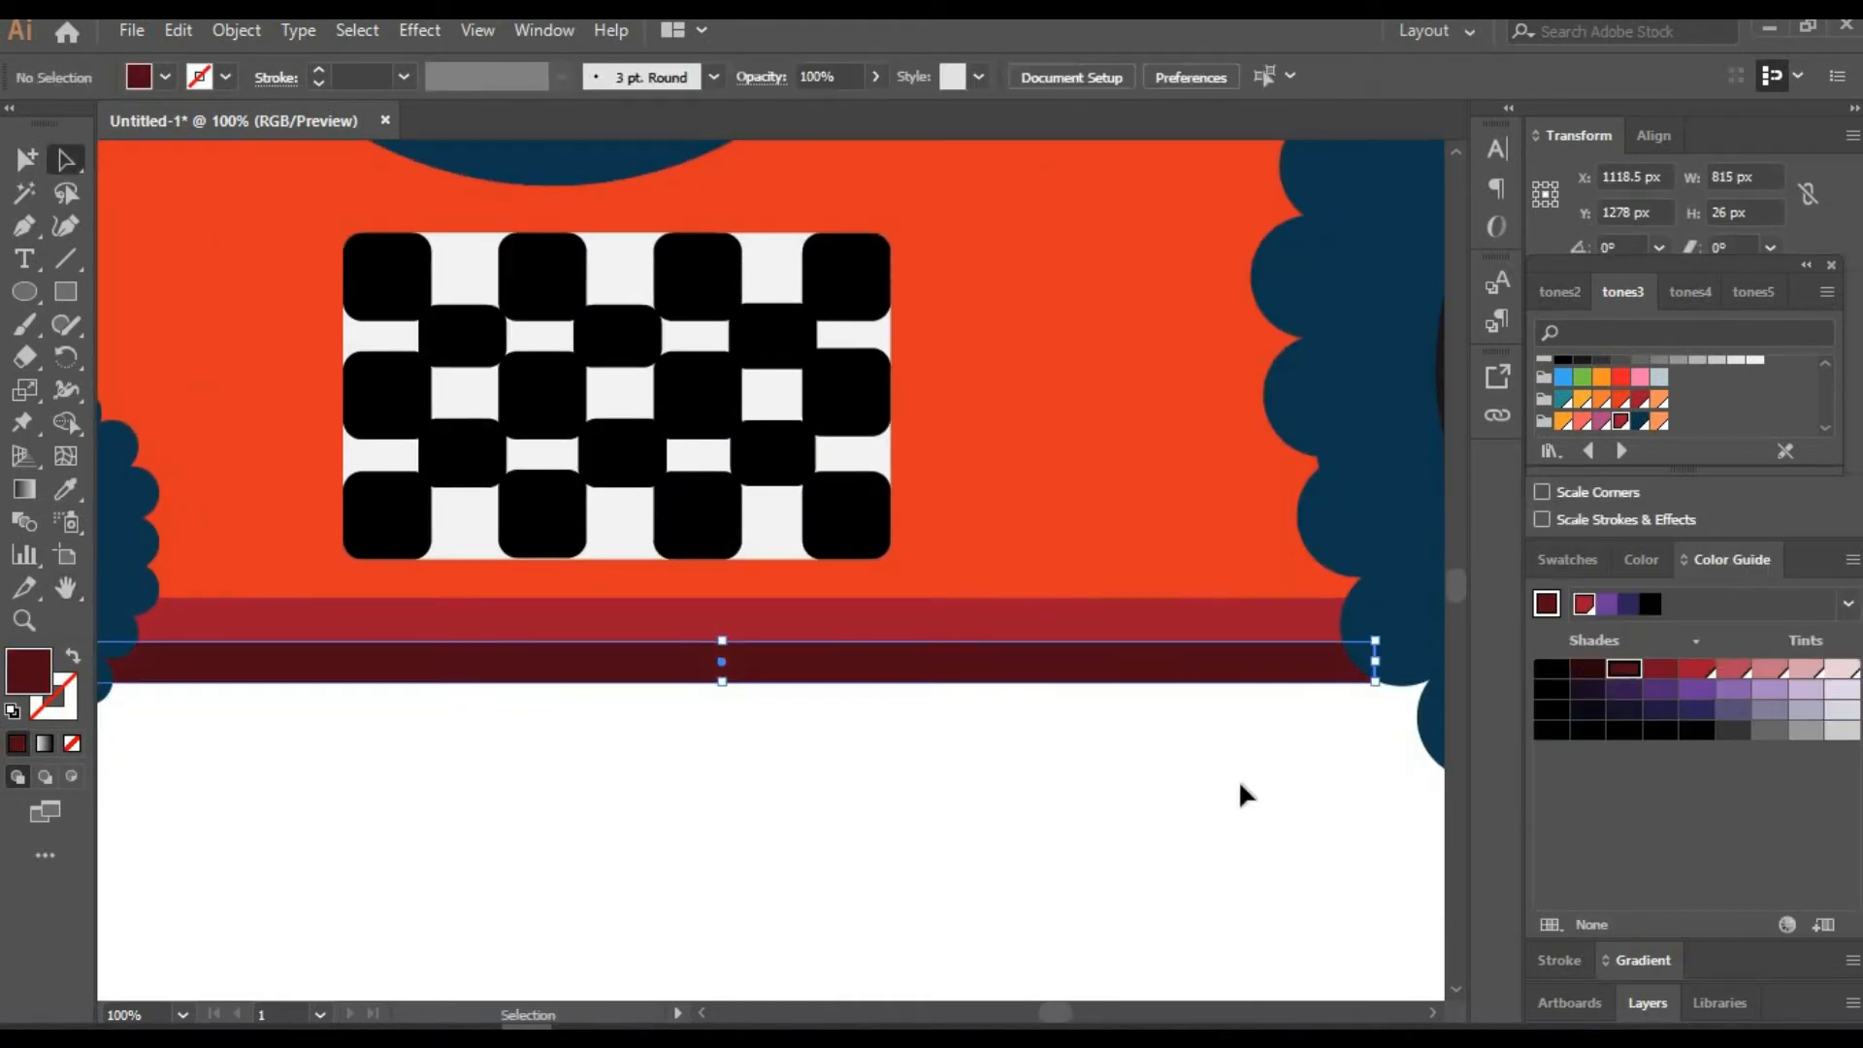
Extend the maroon strip's rear end slightly further behind the rear wheel
click(1328, 673)
drag(1375, 682, 1388, 677)
click(1057, 806)
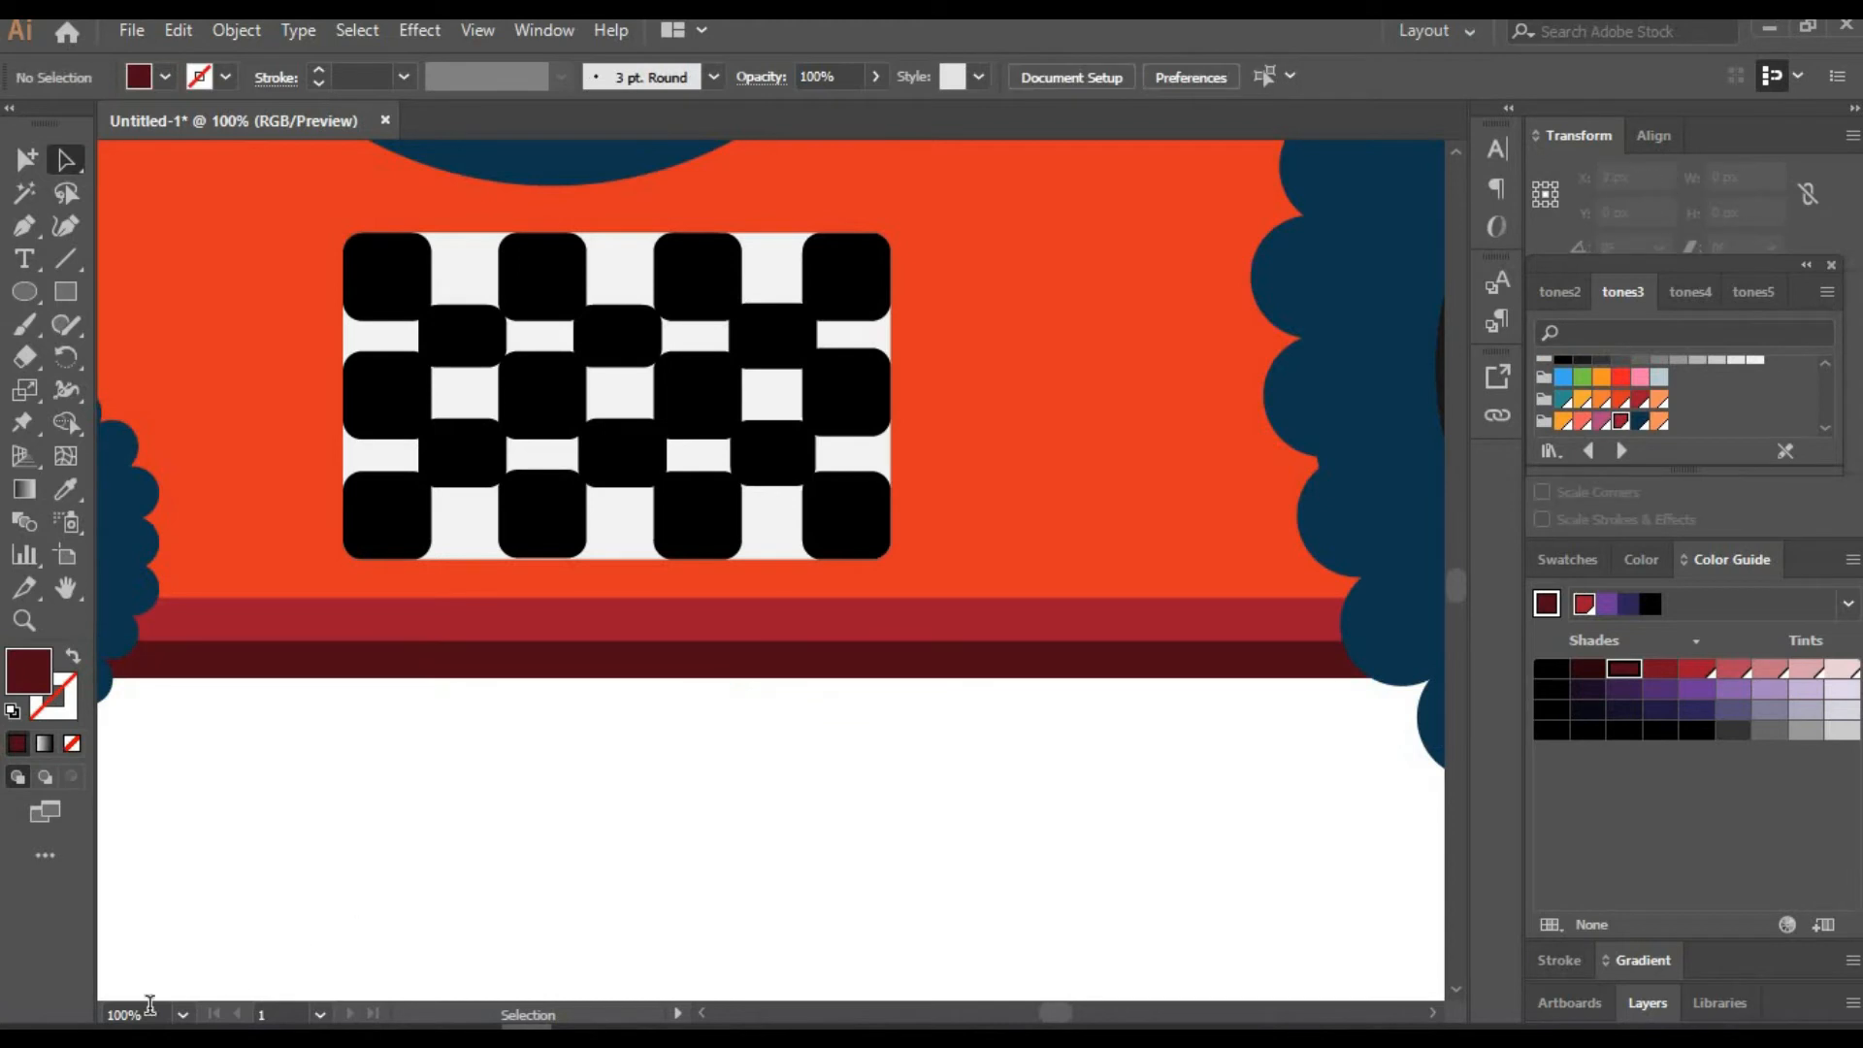
Draw a maroon shape on the car's nose and curve its outline to follow the body, about 252 by 194 px
click(148, 1013)
text(25)
key(Return)
key(ctrl+equal)
key(space)
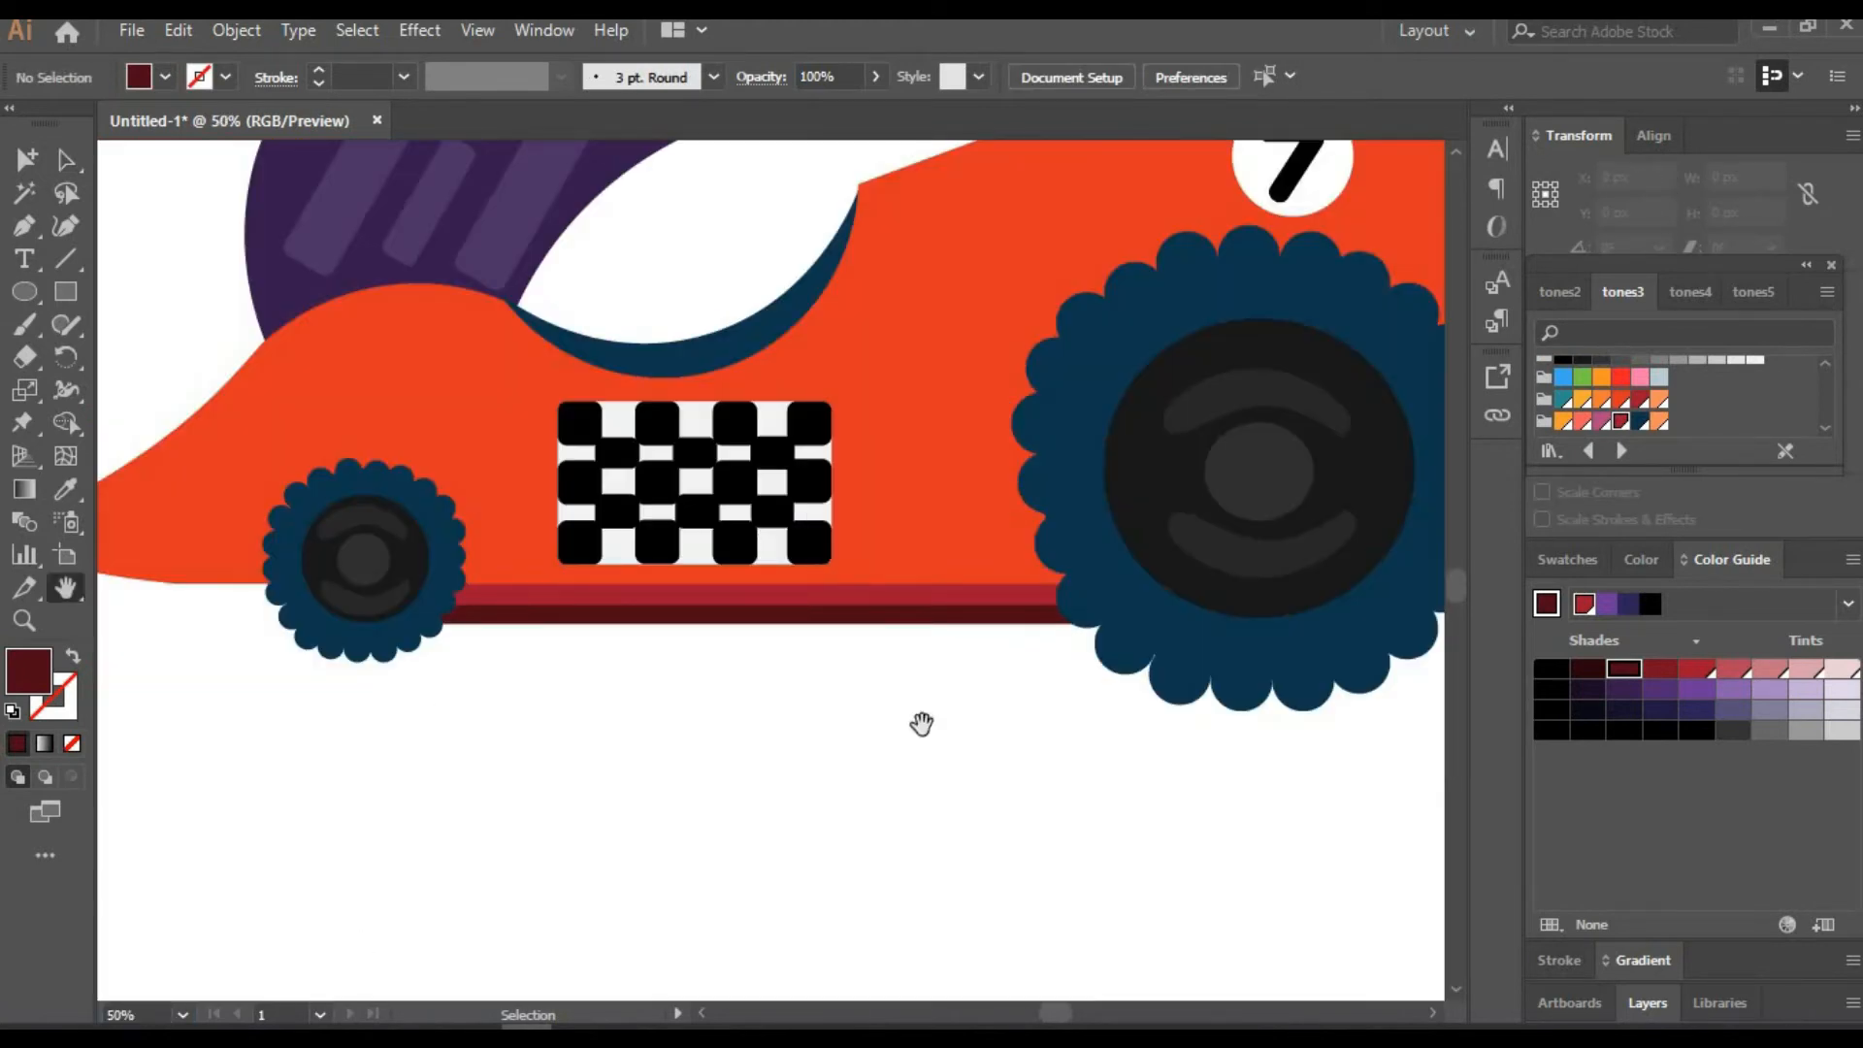
drag(919, 724, 1056, 786)
key(m)
drag(241, 555, 353, 613)
click(66, 227)
drag(241, 588, 192, 598)
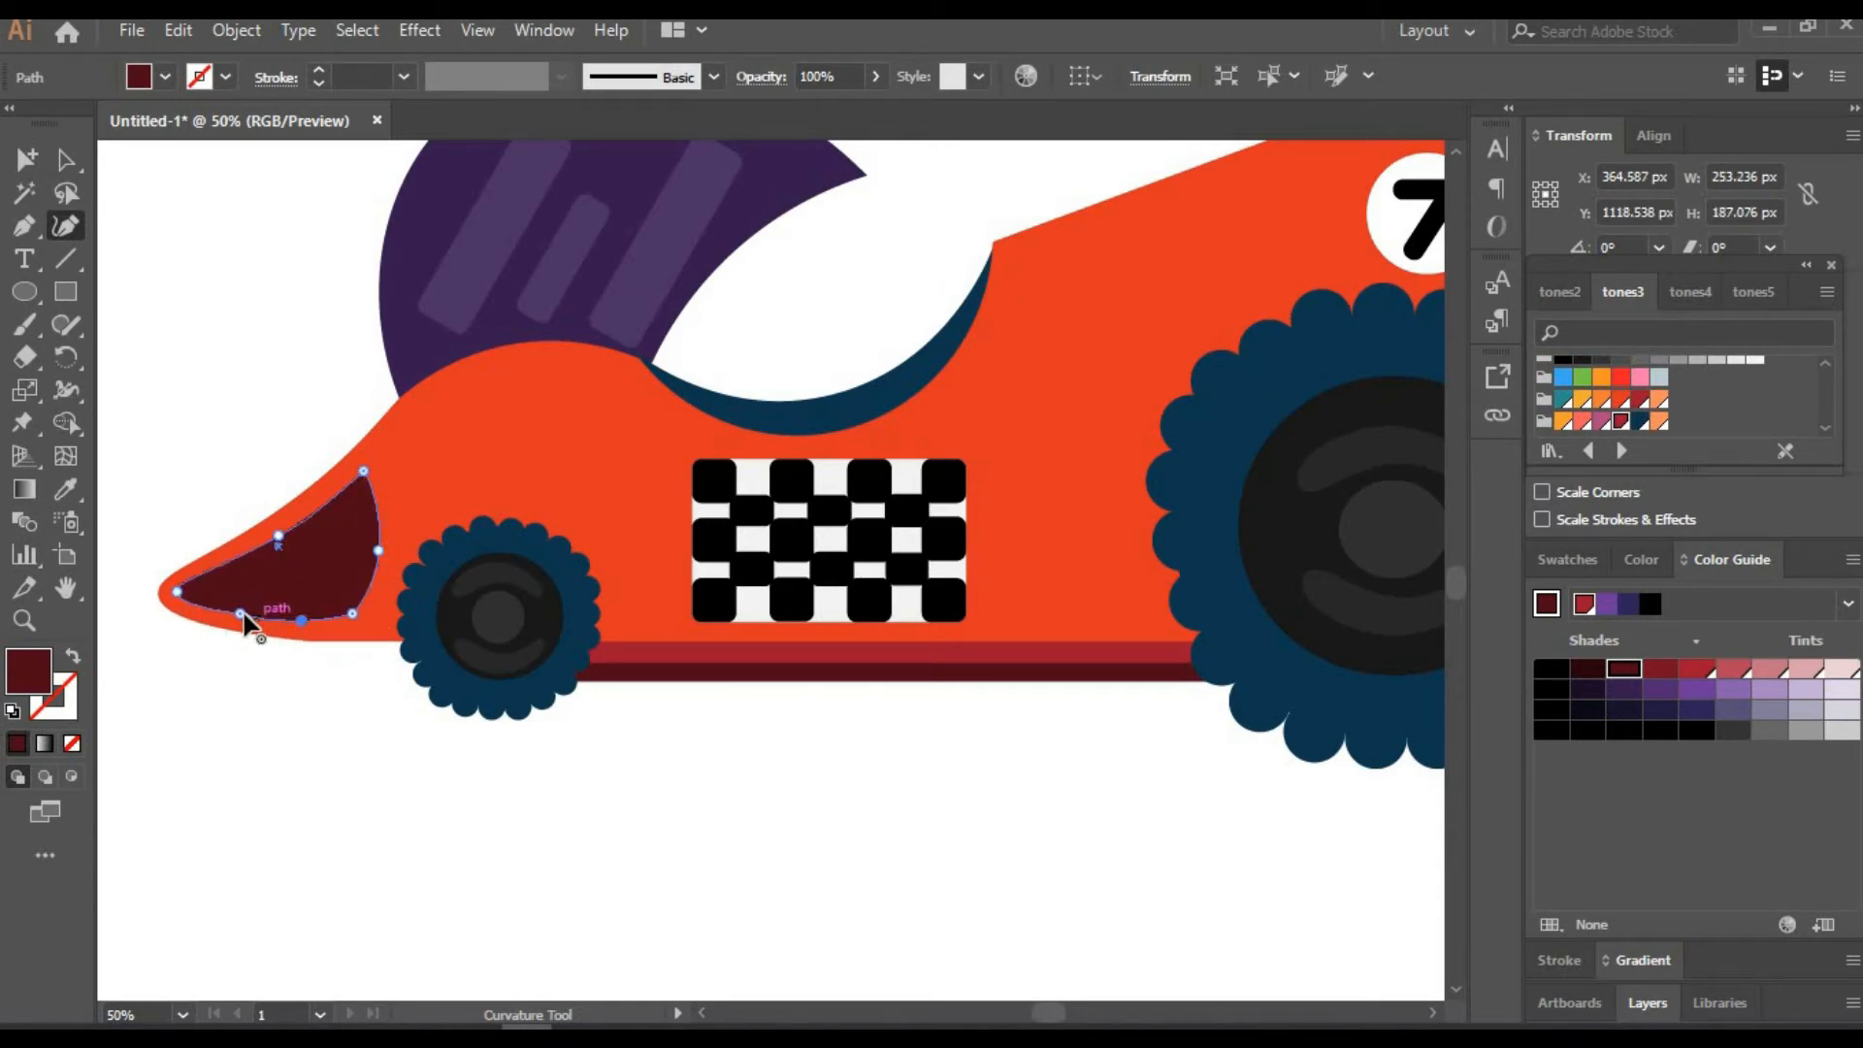
drag(282, 625, 282, 626)
key(v)
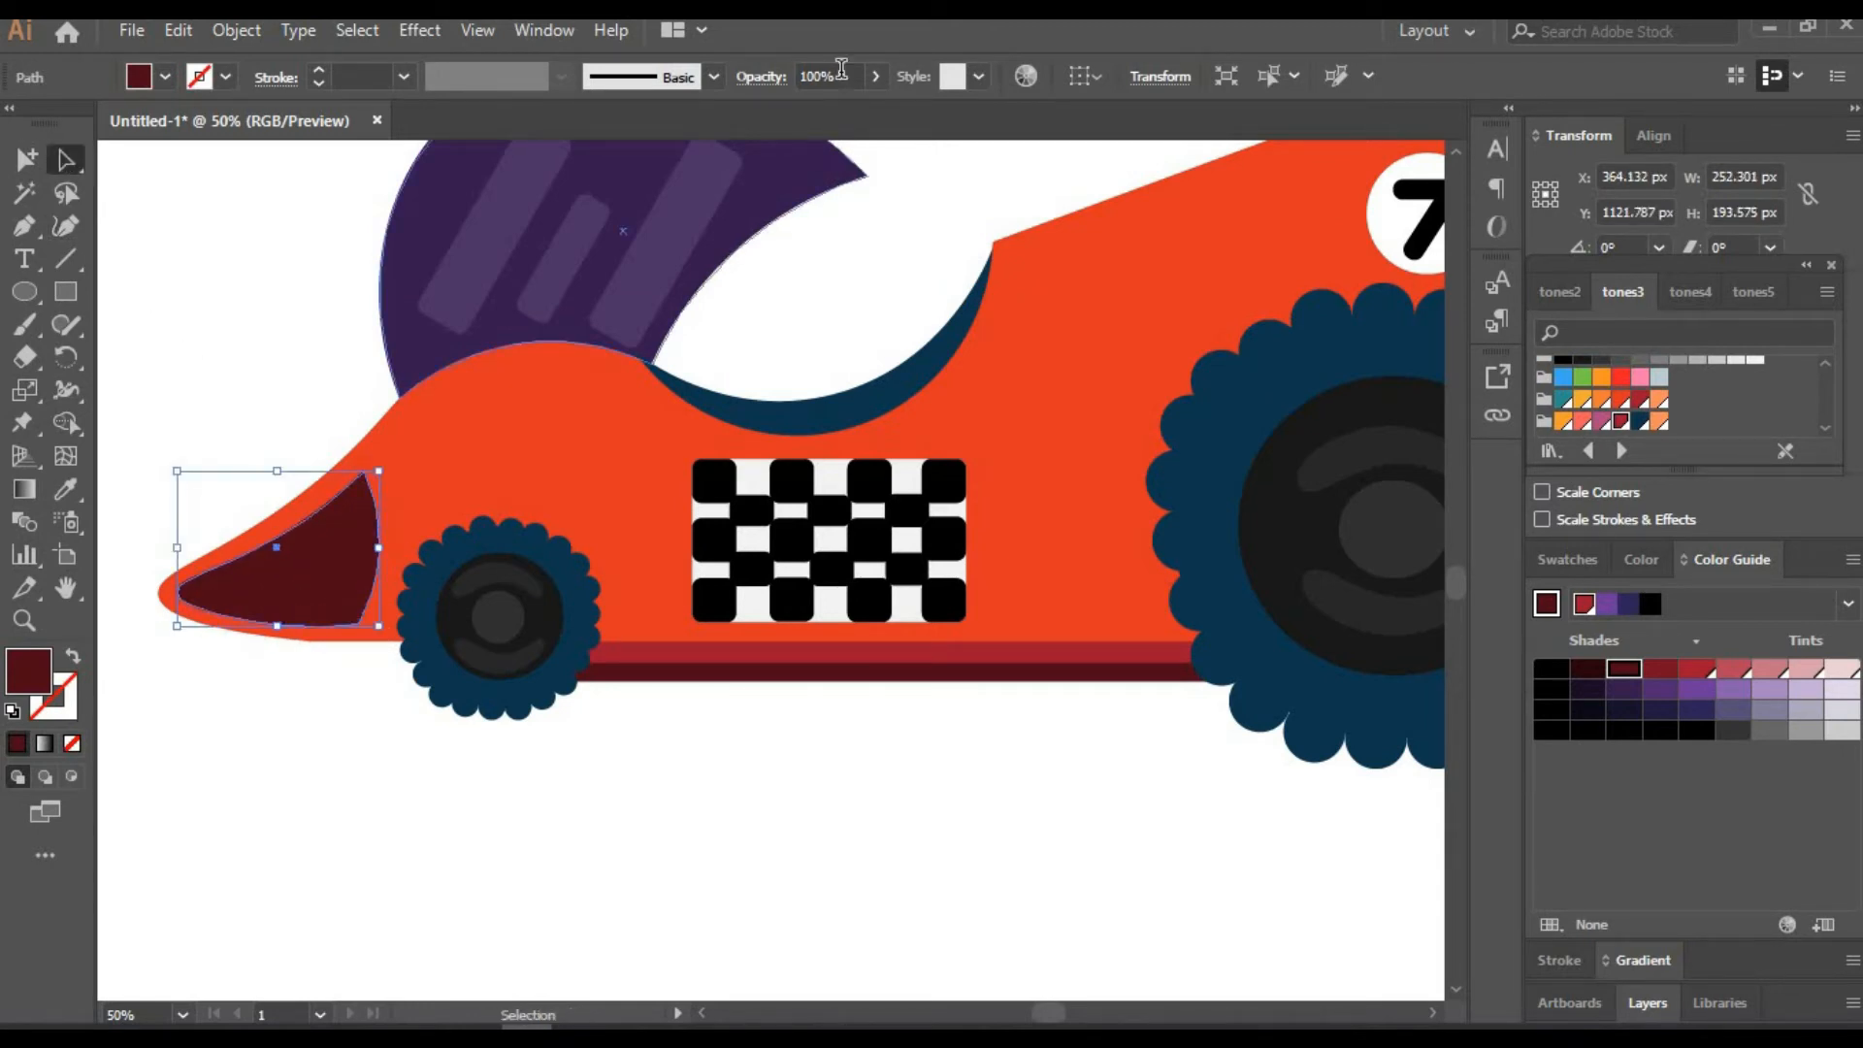
Set the opacity of the maroon nose shape to 50%
double_click(837, 76)
text(50)
key(Return)
click(1004, 876)
Draw a maroon rectangle above the rear body's sloping upper edge and rotate it to match the slope
key(space)
drag(991, 759, 791, 880)
key(space)
mouse_move(926, 390)
mouse_down()
mouse_move(952, 474)
mouse_move(657, 450)
mouse_up()
key(m)
mouse_move(385, 222)
mouse_down()
mouse_move(837, 246)
mouse_move(897, 383)
mouse_move(931, 383)
mouse_move(861, 445)
mouse_move(1032, 418)
mouse_move(1017, 408)
mouse_up()
key(a)
click(398, 250)
drag(711, 511, 712, 516)
click(684, 392)
drag(681, 313, 706, 163)
drag(674, 399, 601, 394)
Place a crimson strip, rotated about 20.71°, just inside the rear body's sloping upper edge
click(555, 290)
drag(539, 847, 518, 260)
drag(749, 231, 676, 227)
drag(802, 350, 893, 391)
drag(980, 365, 951, 318)
right_click(504, 495)
mouse_move(621, 882)
click(854, 882)
drag(633, 451, 694, 407)
click(159, 1011)
text(100)
key(Return)
drag(1247, 371, 1245, 365)
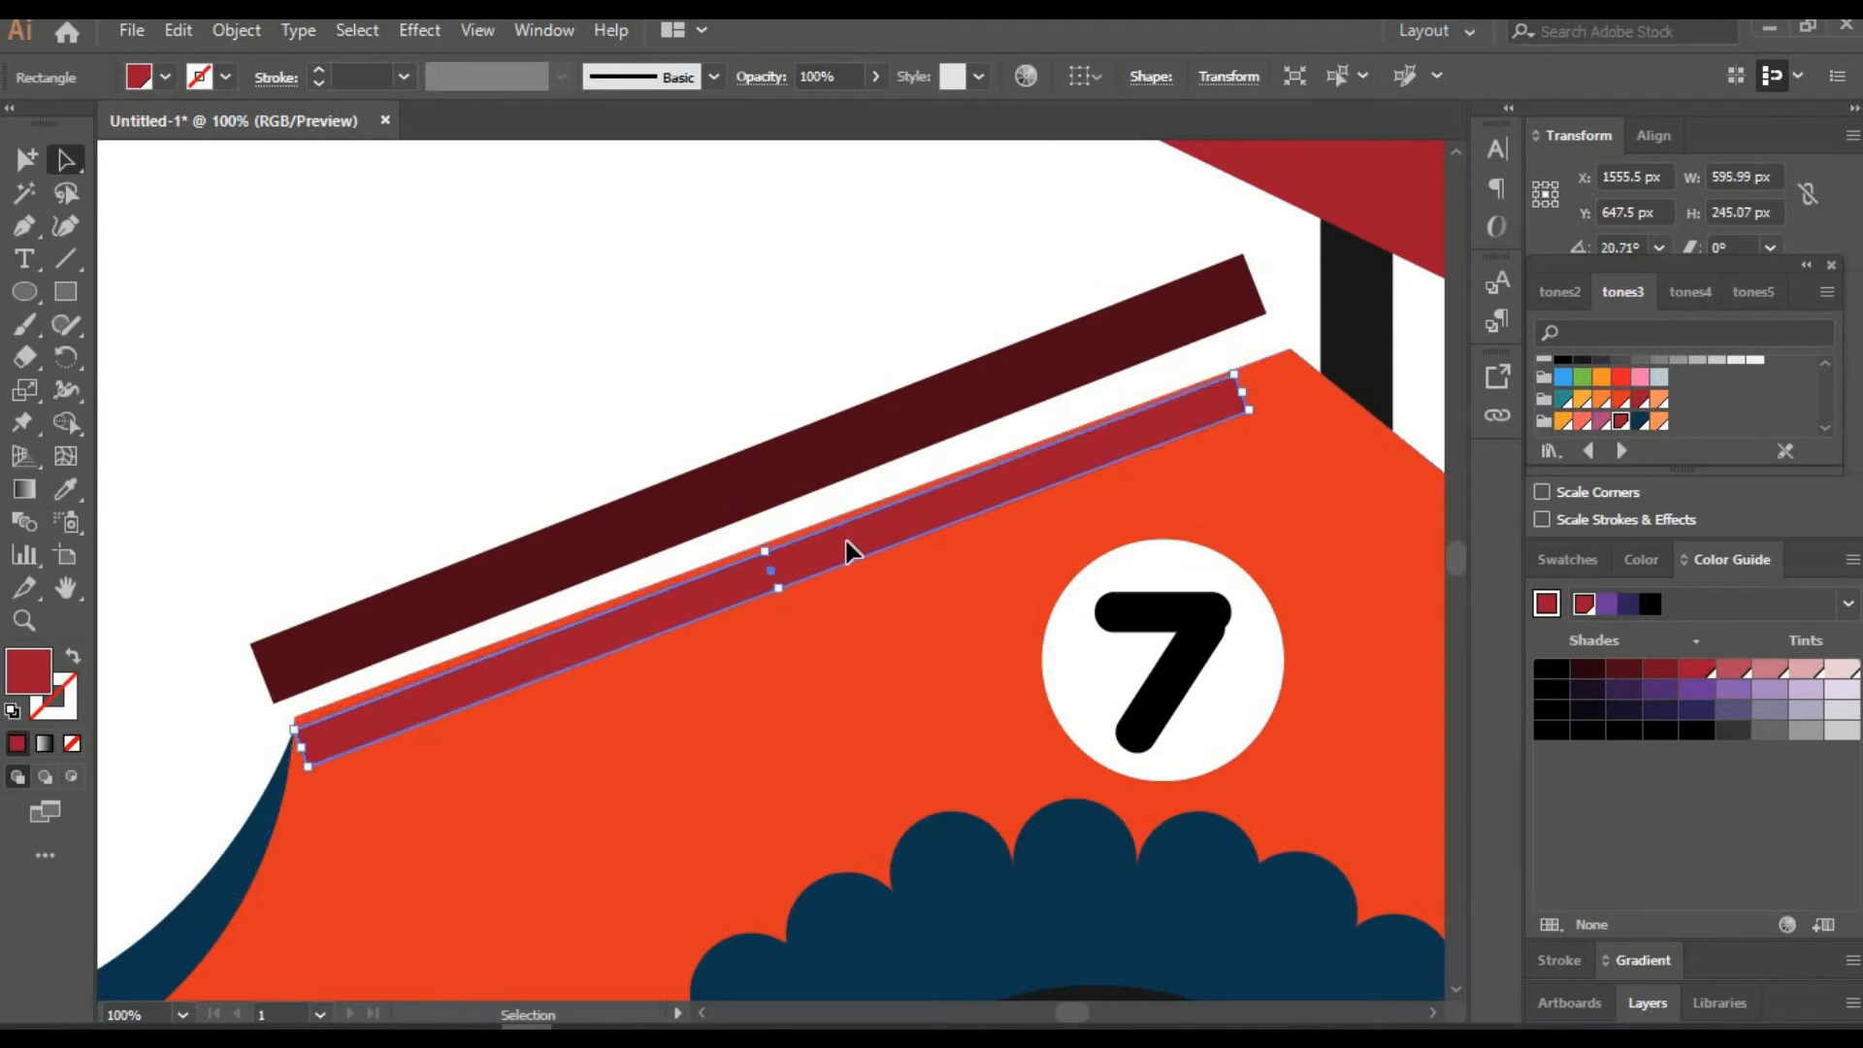
Reshape the crimson strip's ends to meet the body's corners, spanning the whole sloping edge at about 650 by 260 px
drag(844, 545, 901, 529)
drag(353, 707, 294, 717)
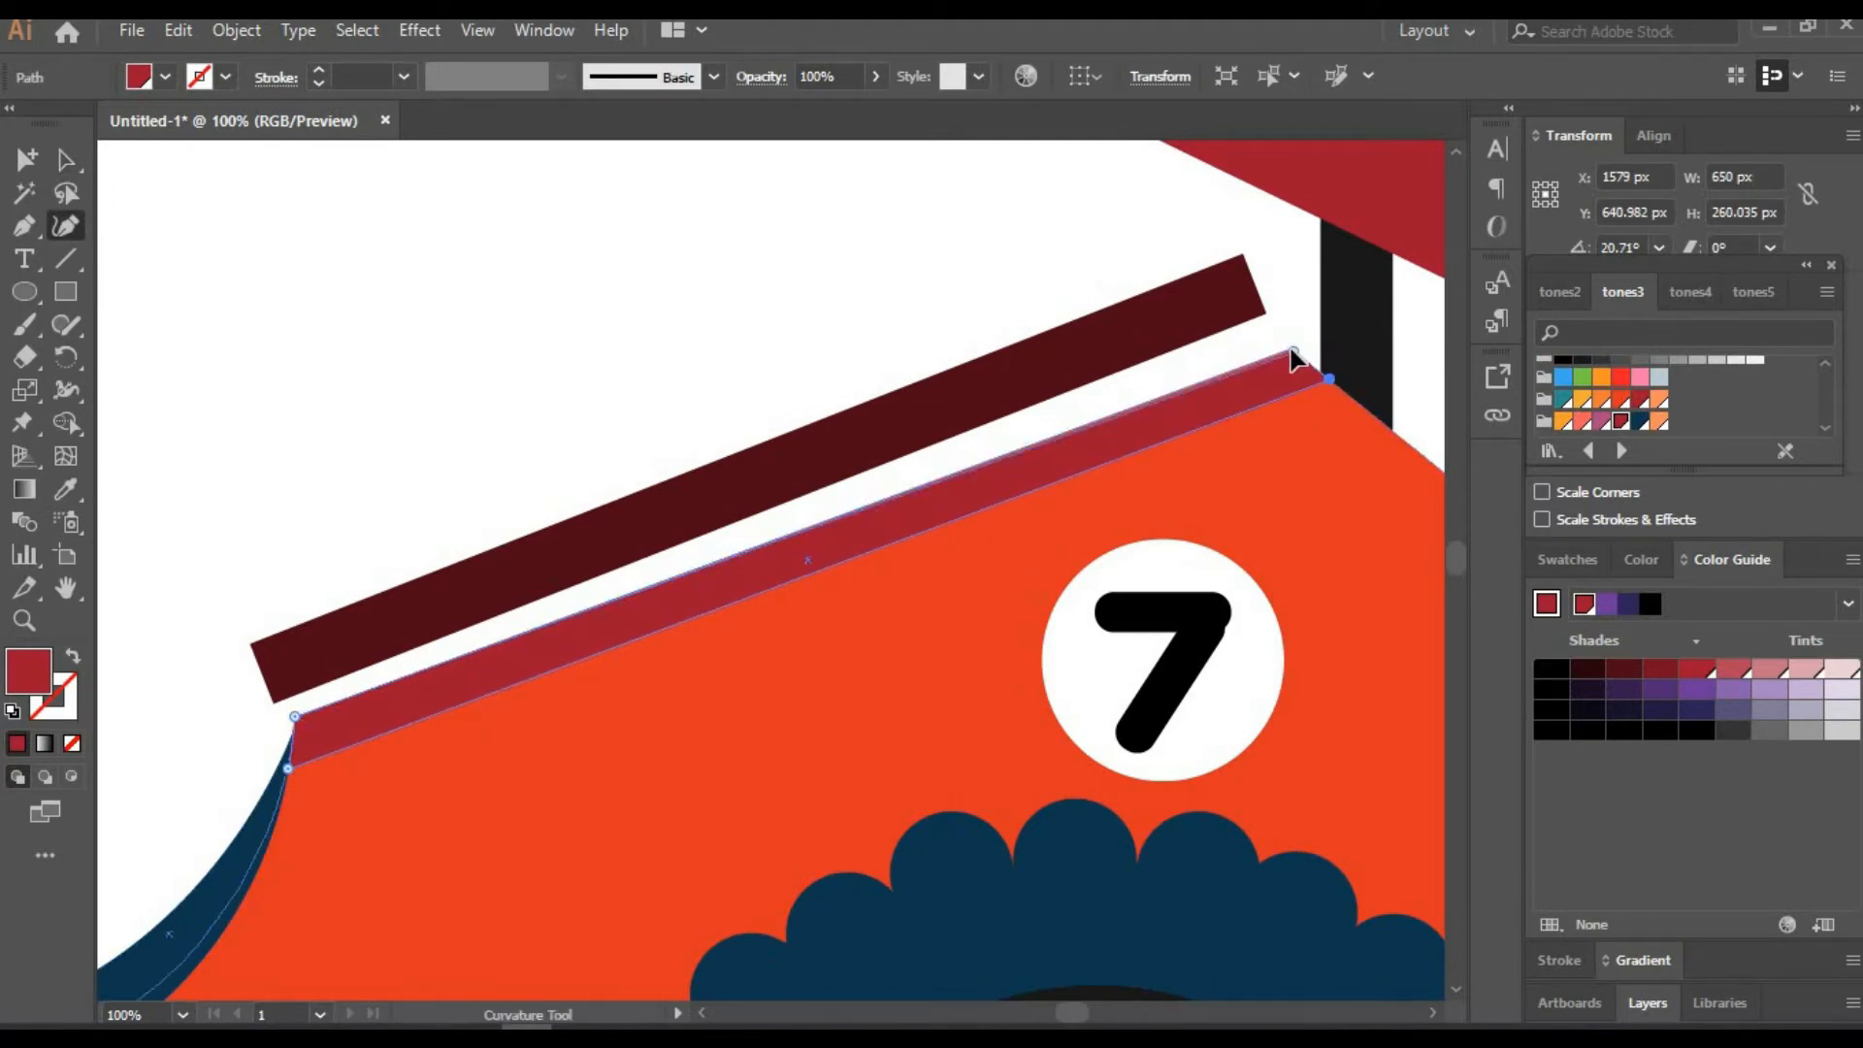
click(65, 160)
Rotate the maroon rectangle above the sloping edge slightly, then delete it
click(734, 420)
drag(1193, 312, 1221, 336)
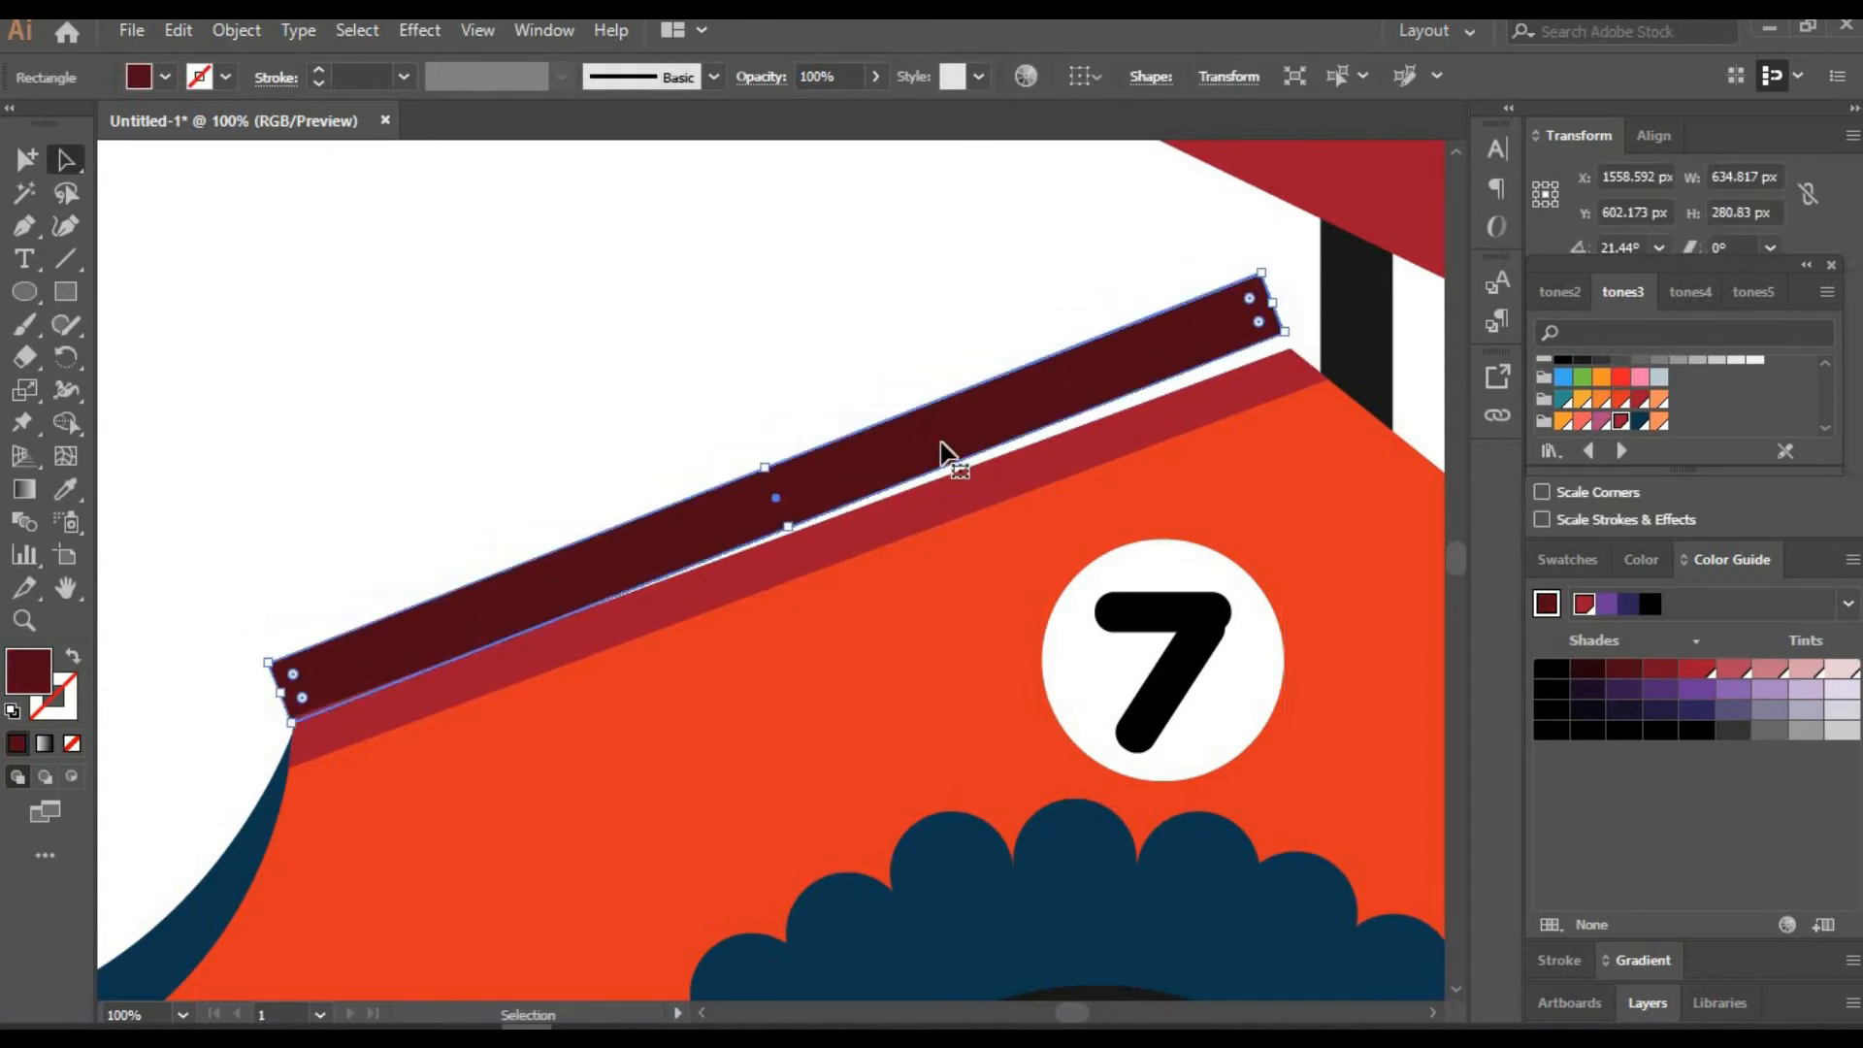
key(Delete)
Draw a maroon rounded rectangle, rotate it about 20.73° and stretch it along the top of the crimson sloping strip
click(64, 293)
click(33, 294)
click(194, 291)
mouse_move(242, 300)
mouse_down()
mouse_move(824, 337)
mouse_move(1074, 327)
mouse_move(1060, 167)
mouse_up()
drag(598, 330, 679, 550)
drag(1143, 396, 1286, 348)
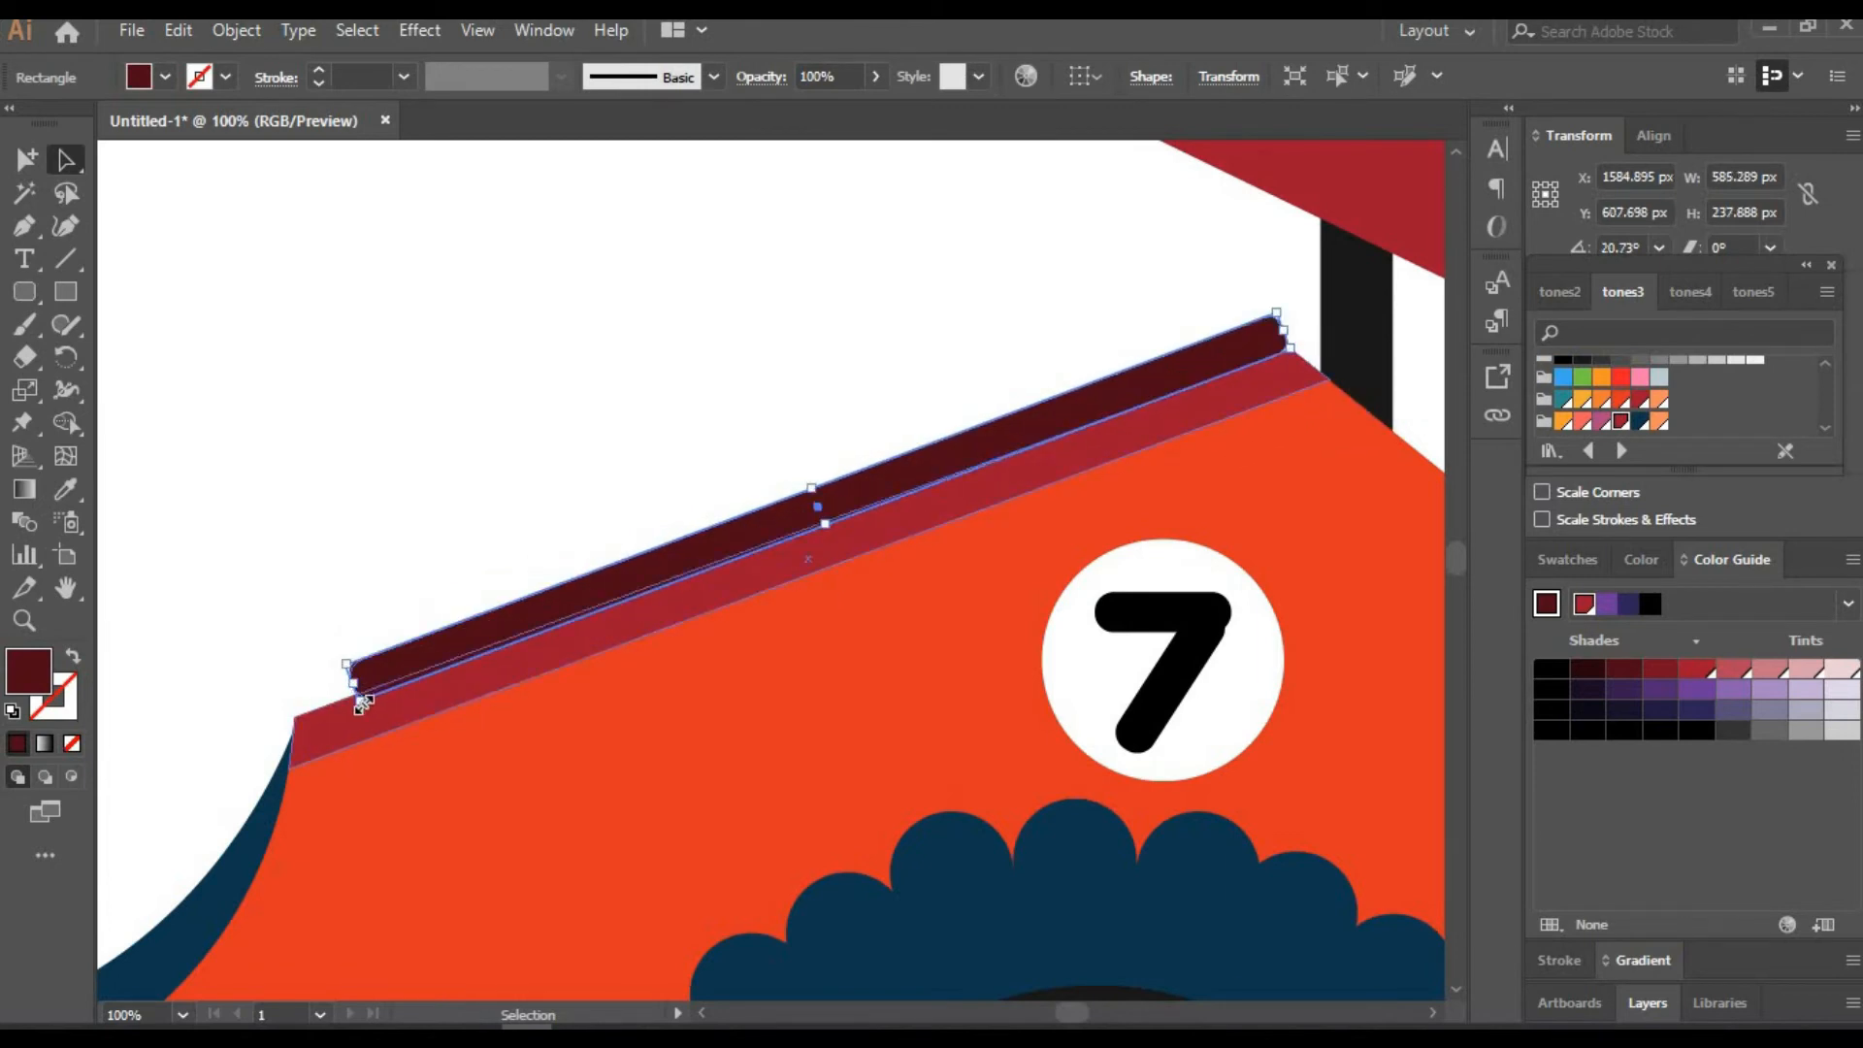
drag(357, 695, 289, 722)
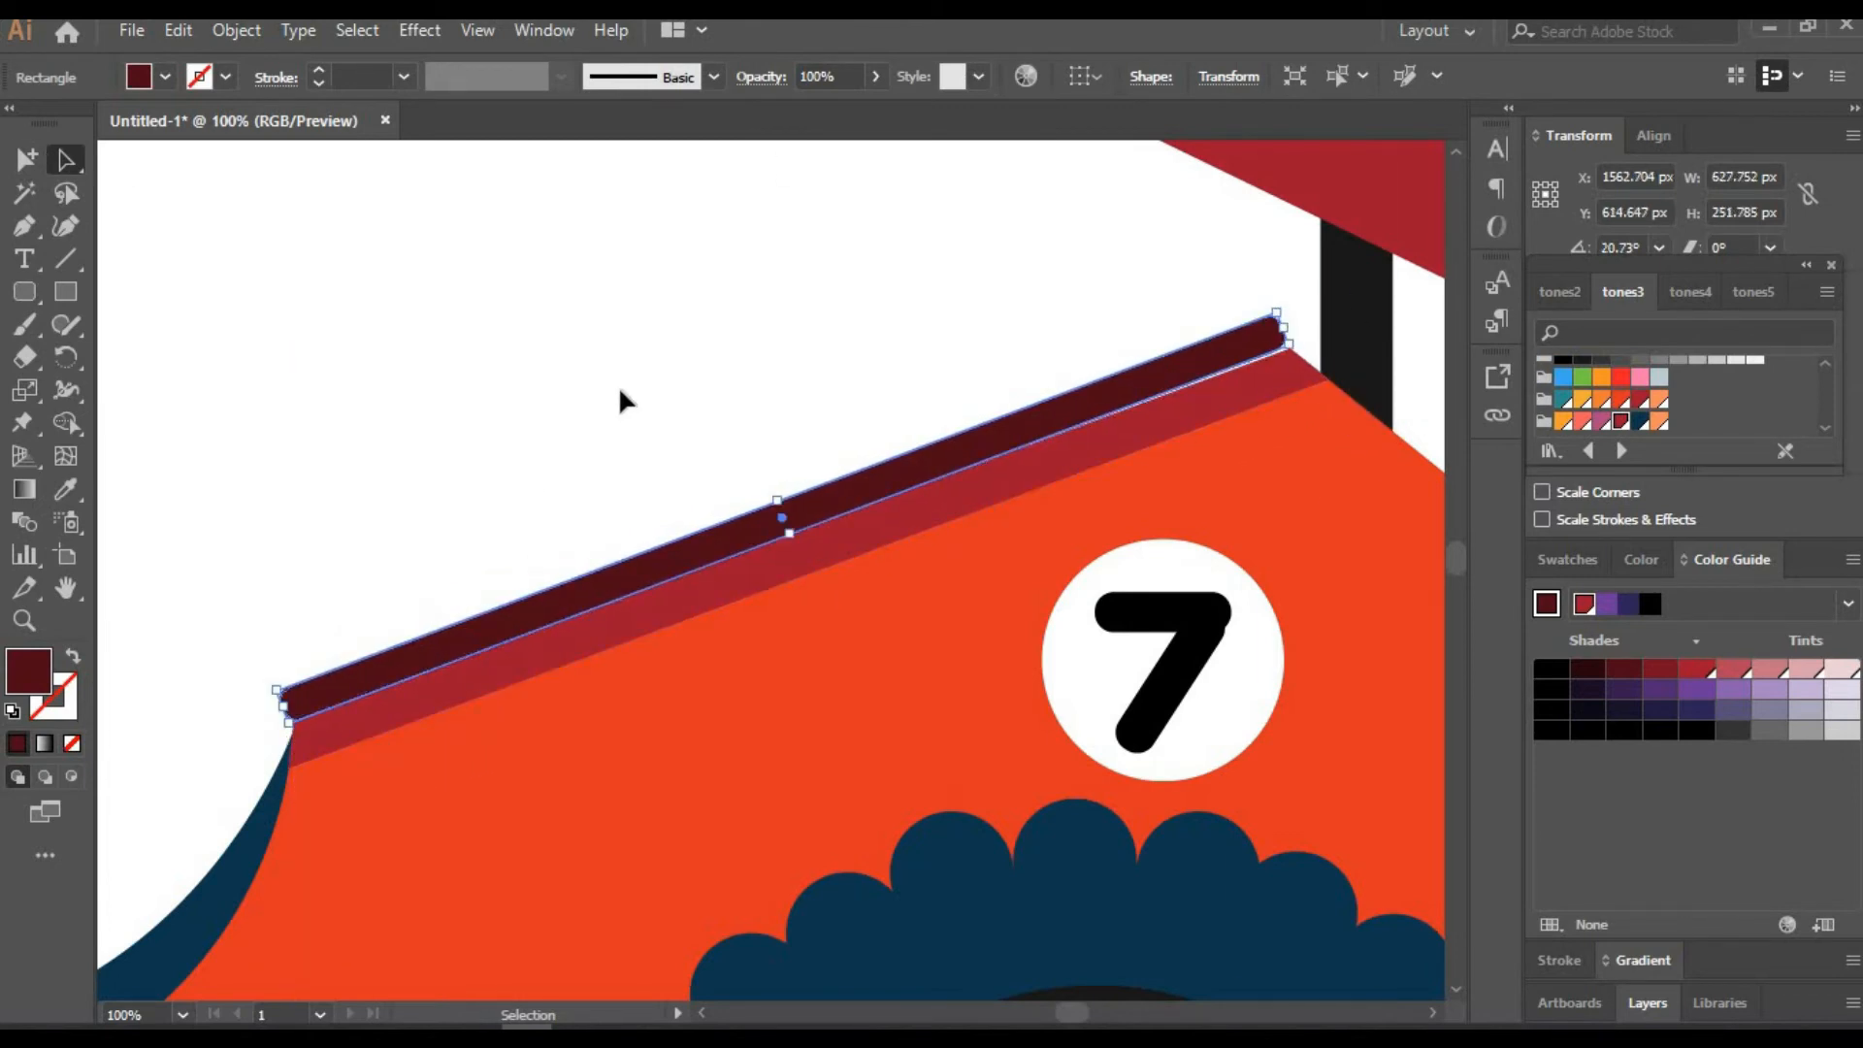
Nudge and fine-tune the maroon rounded strip so it sits flush on the crimson strip
drag(1298, 310, 1296, 316)
click(835, 417)
drag(701, 544, 702, 551)
click(612, 417)
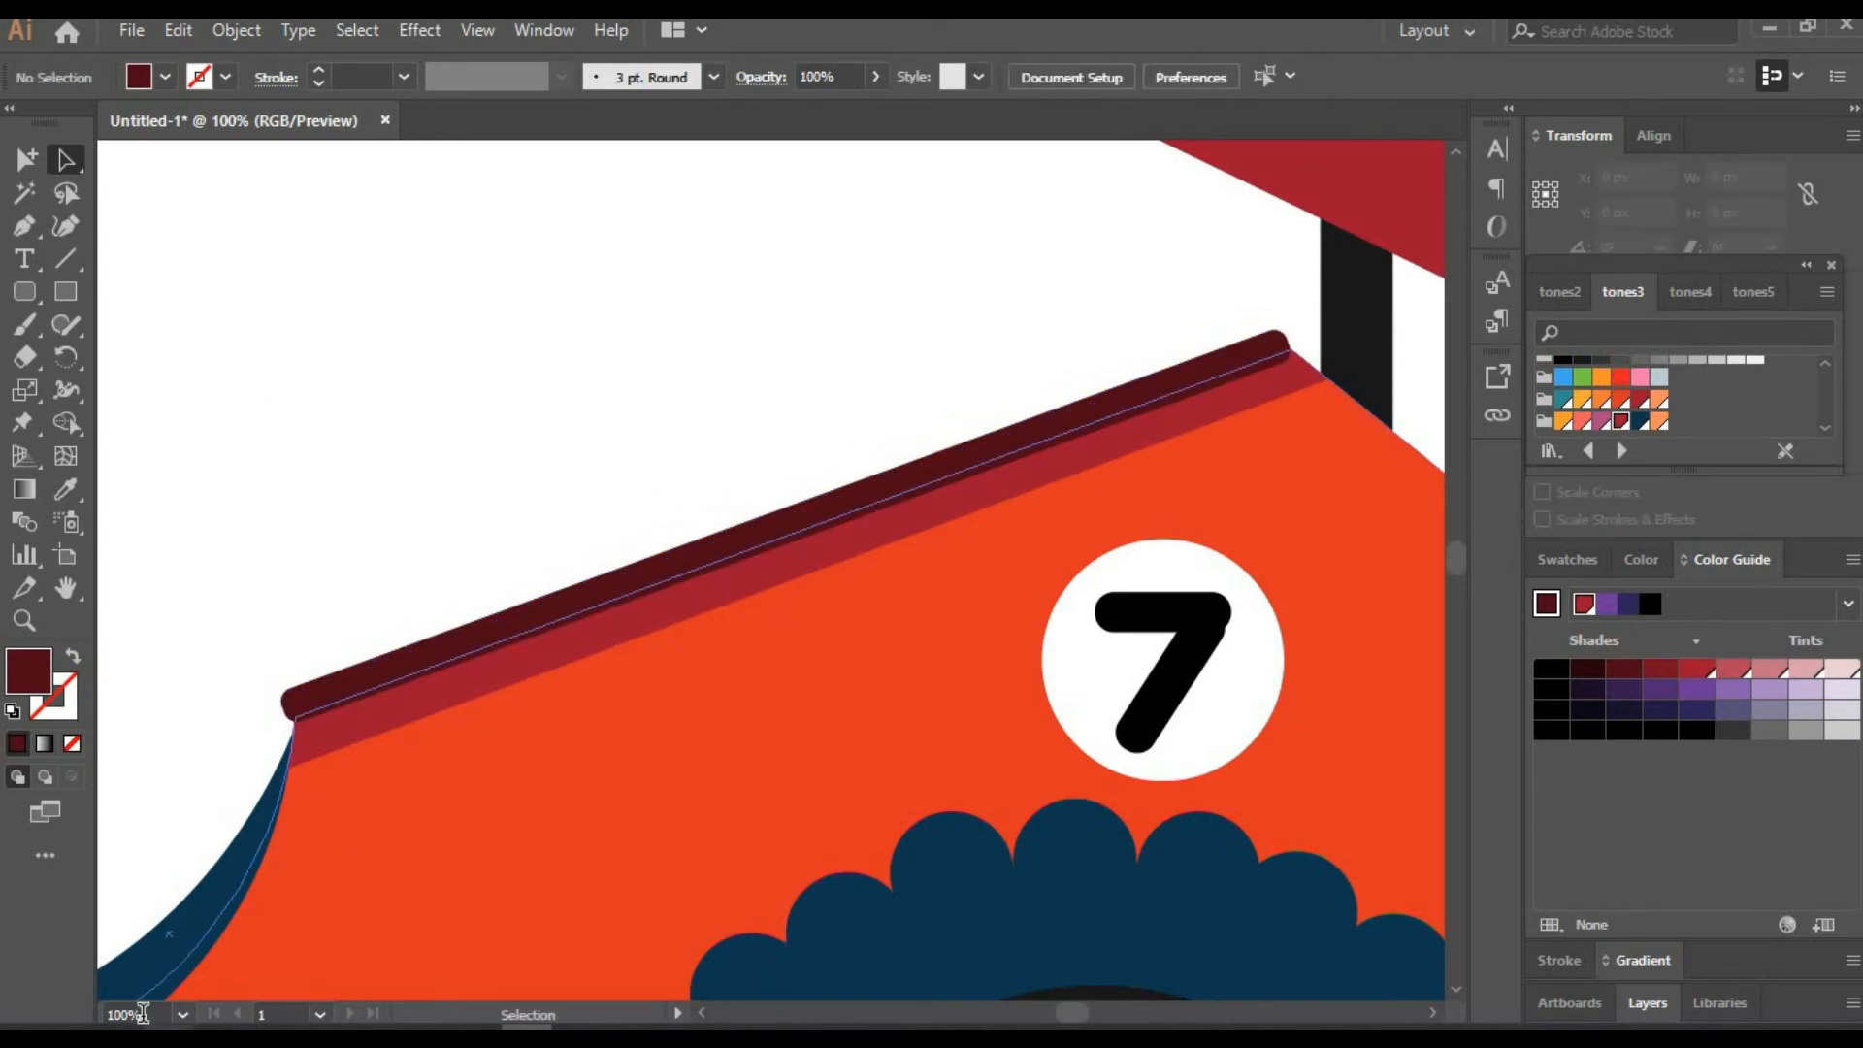
Draw a 74 px circle on the red body between the cockpit and the rear wheel
click(143, 1014)
text(25)
key(Return)
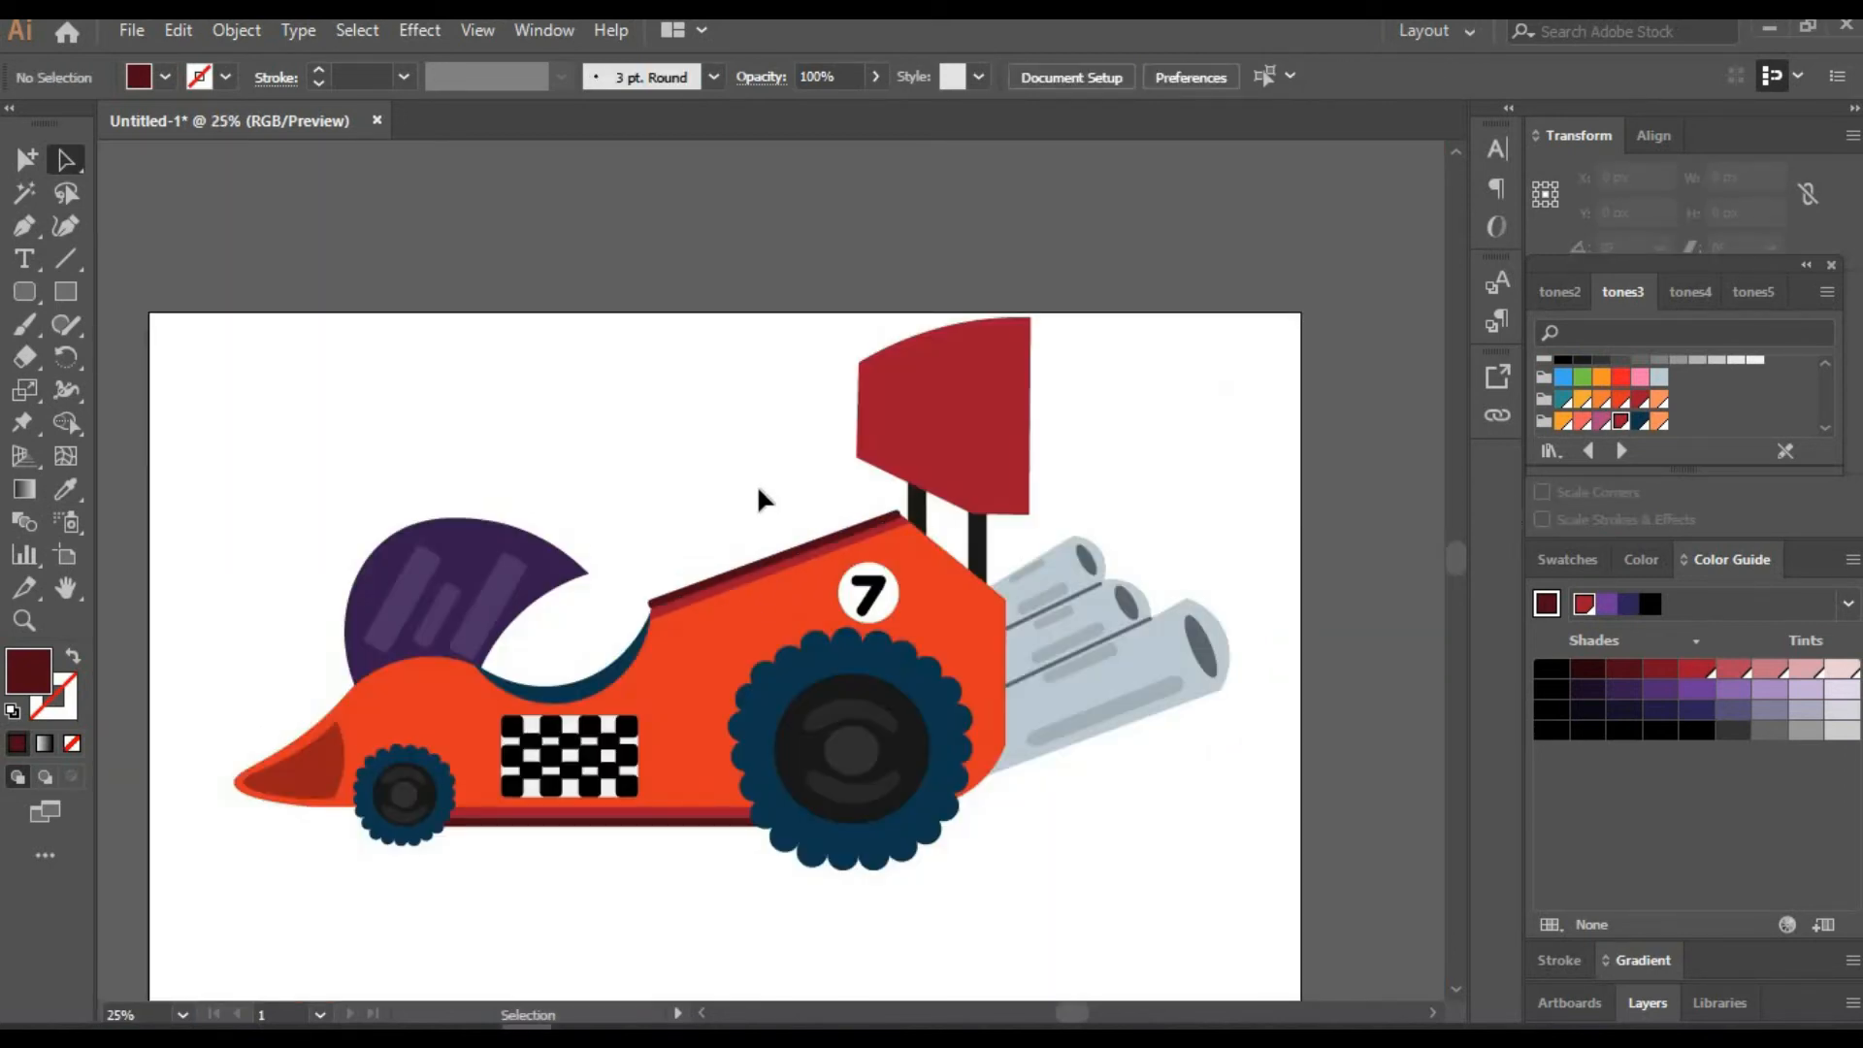
drag(760, 499, 778, 391)
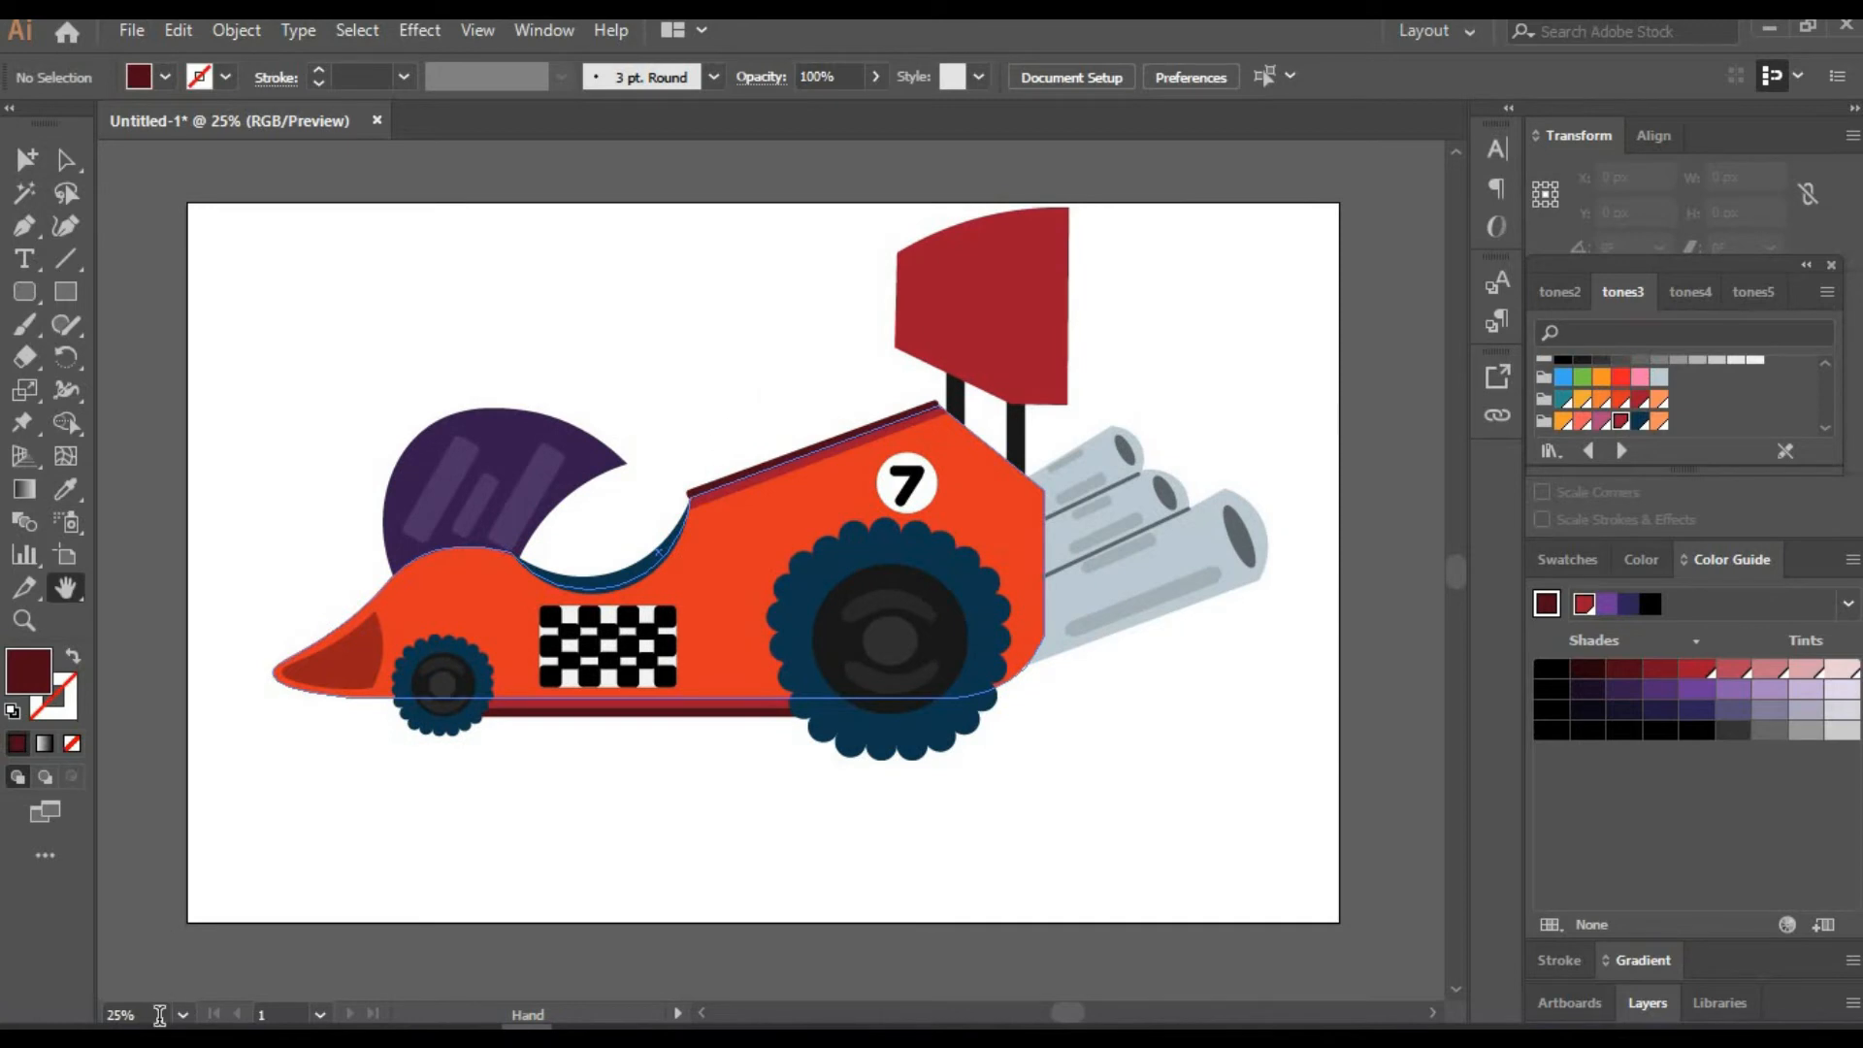
click(159, 1015)
text(50)
key(Return)
click(31, 292)
drag(31, 292, 106, 324)
drag(731, 476, 787, 525)
text(180)
key(Return)
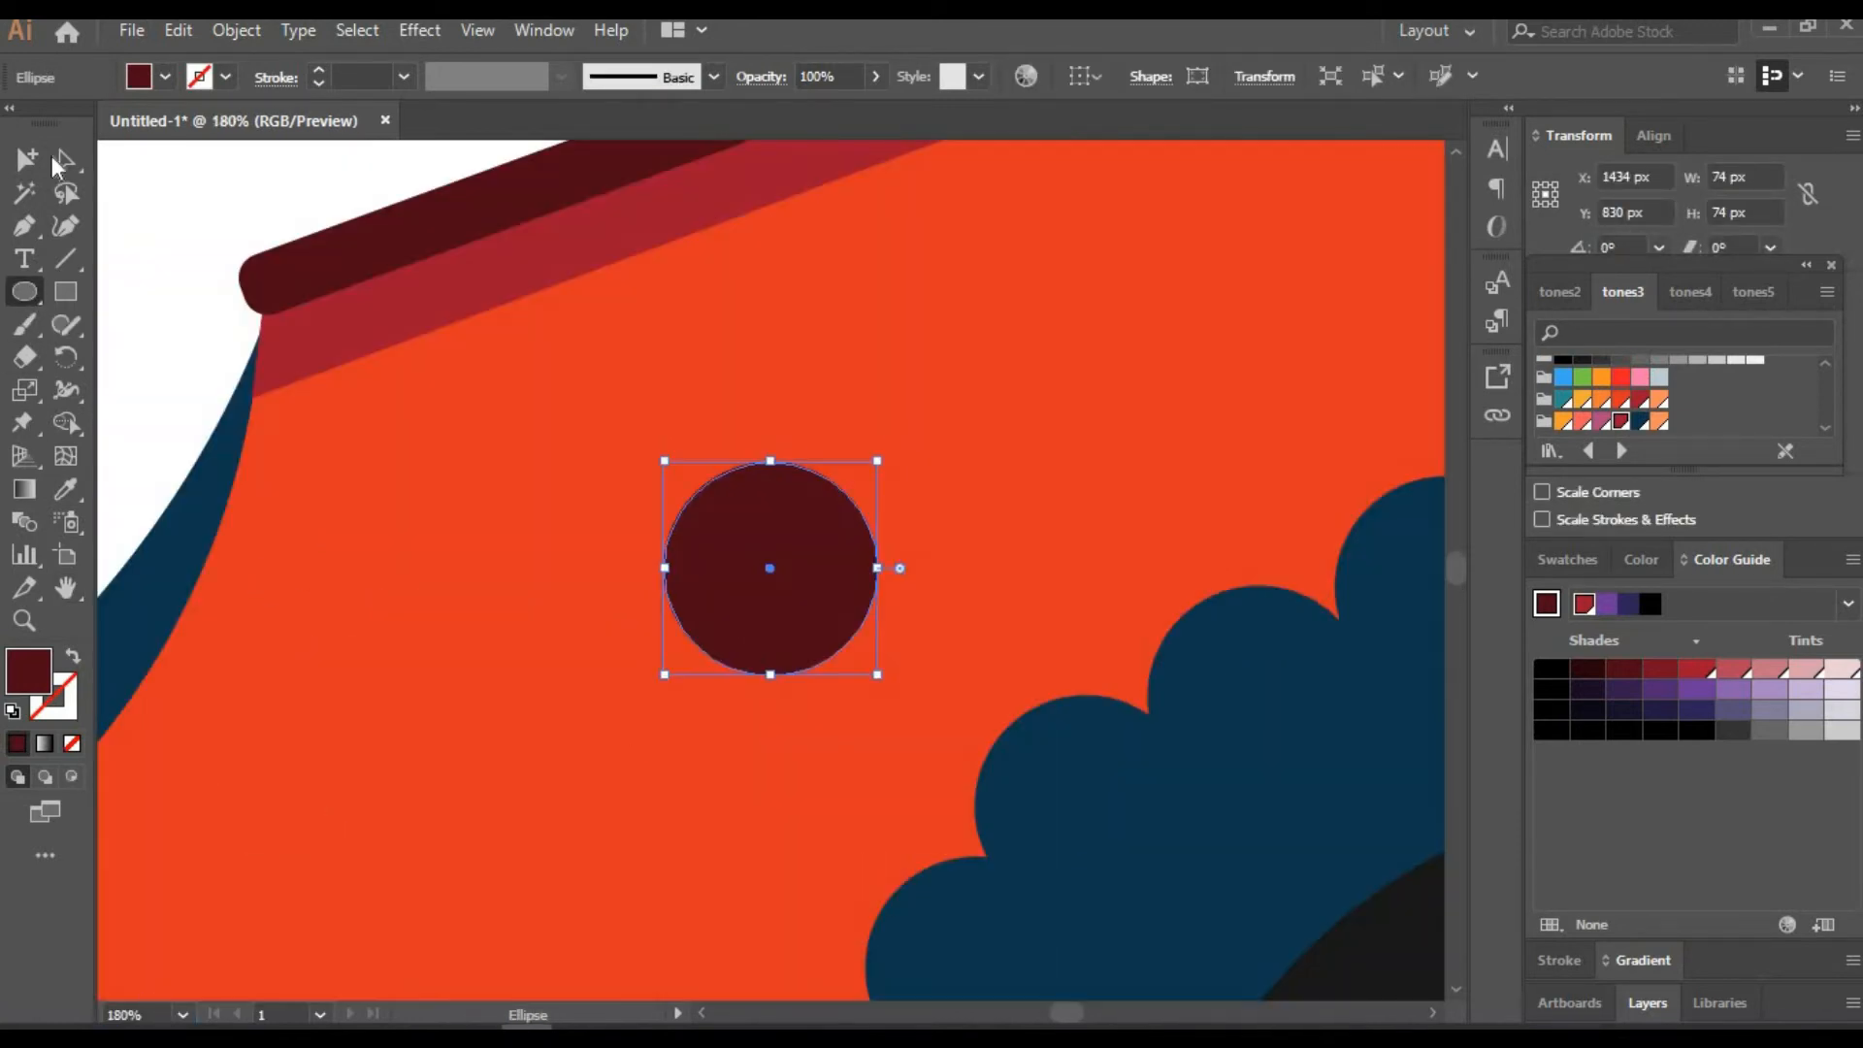
Fill the circle with very dark purple and place a copy above it toward the rear of the car
click(1592, 691)
drag(831, 550, 1039, 381)
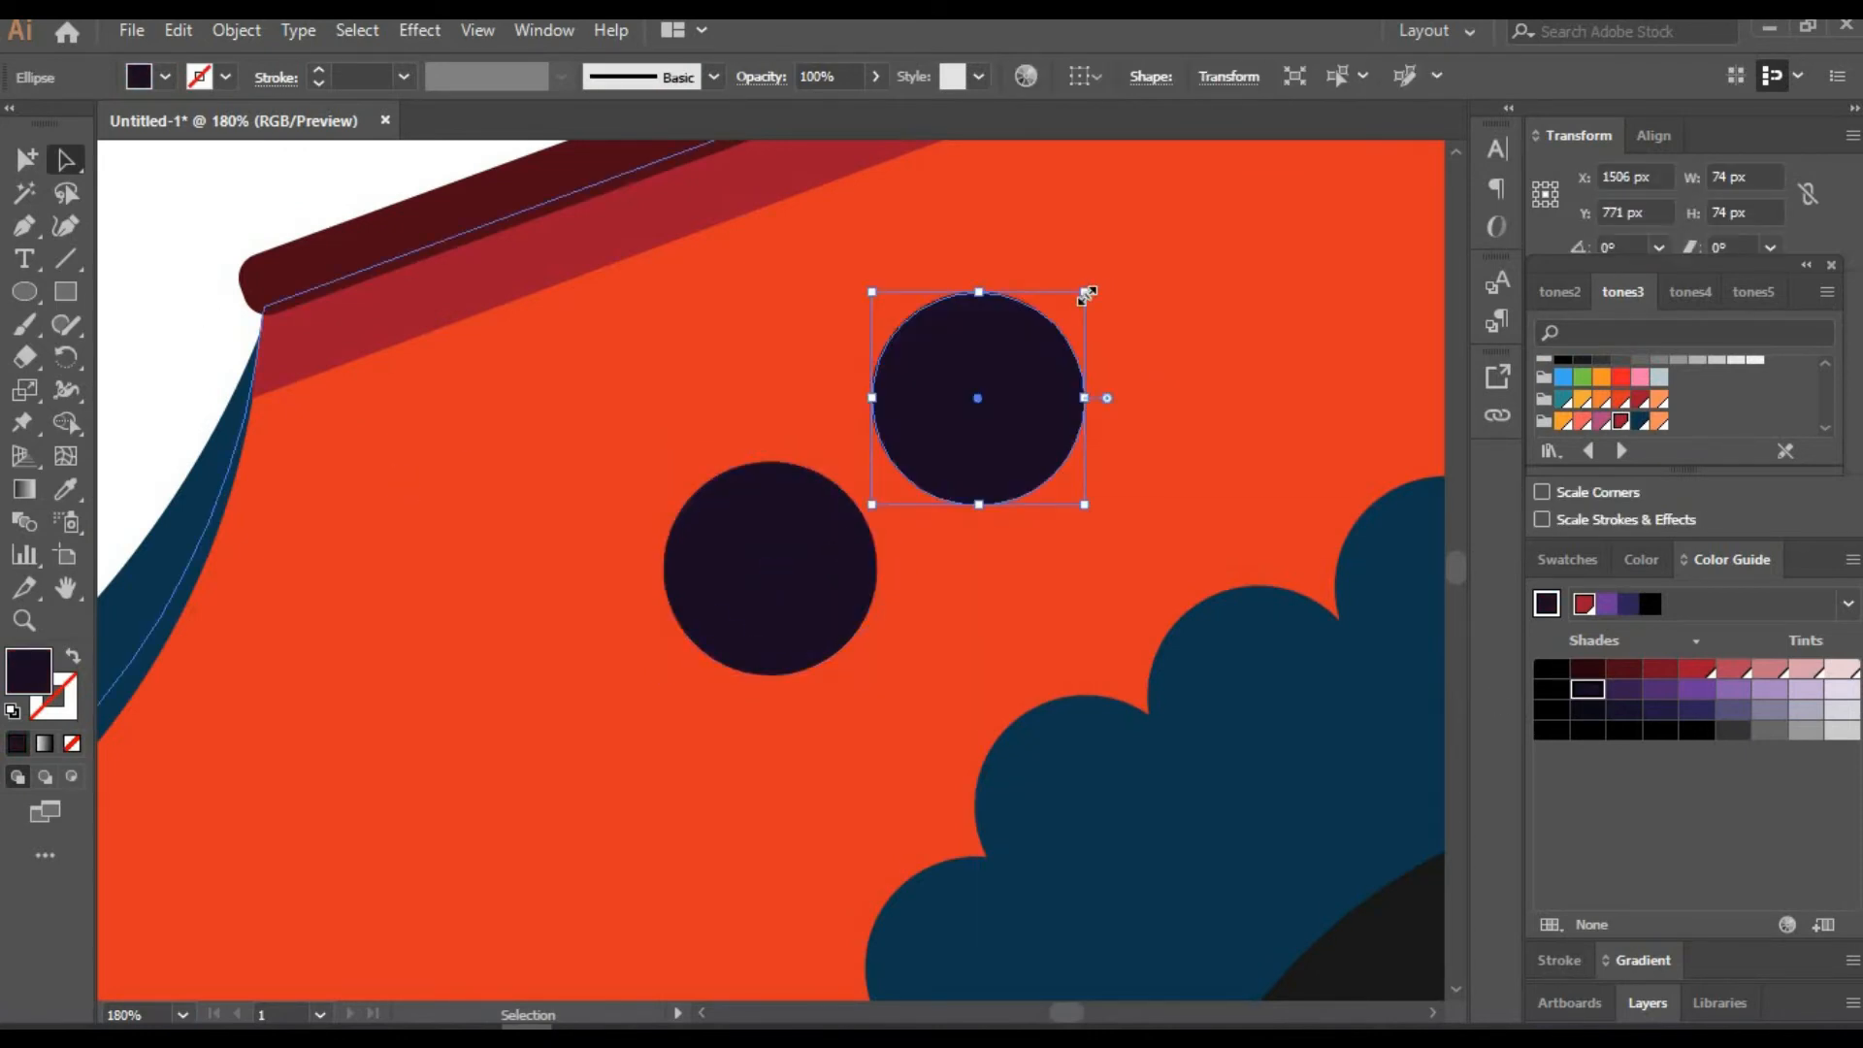
Shrink the upper dark purple circle, place it inside the lower circle and fill it black
drag(1086, 292, 1036, 347)
click(1063, 335)
key(ctrl+z)
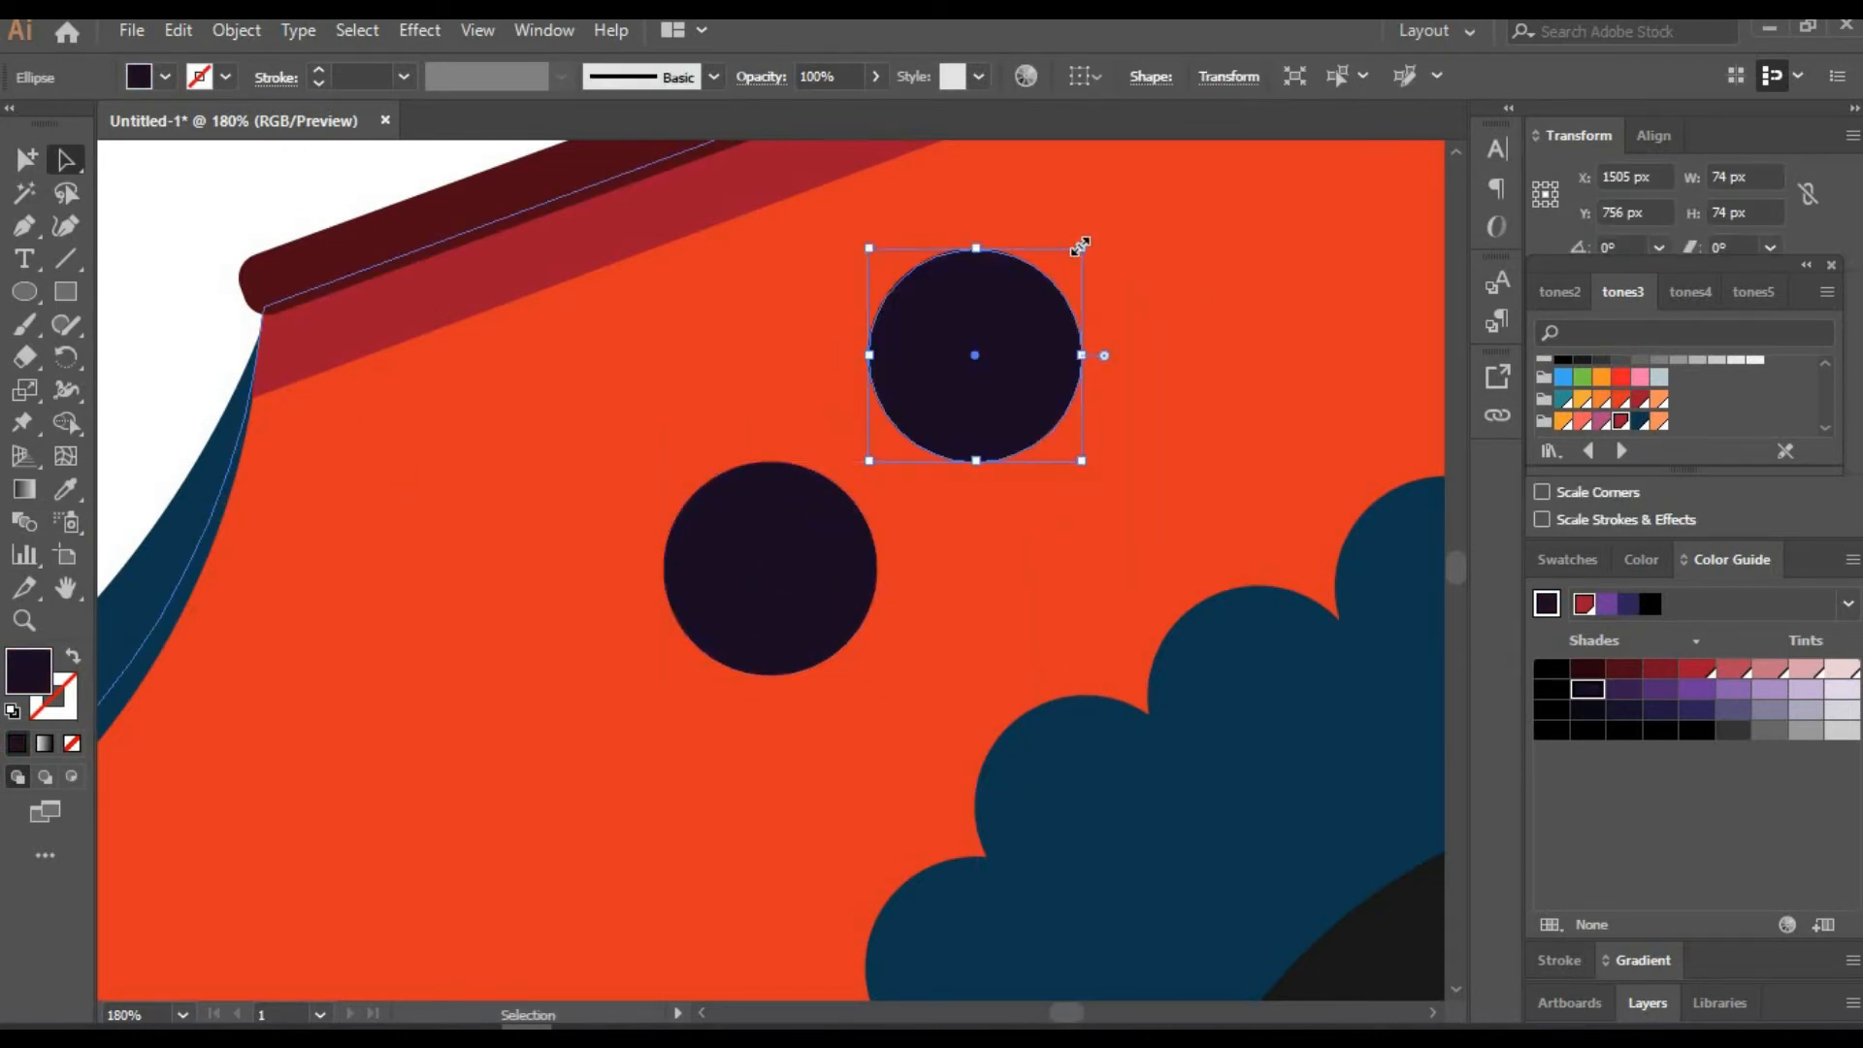
drag(1083, 245, 1033, 297)
drag(981, 359, 790, 573)
click(1553, 689)
click(159, 279)
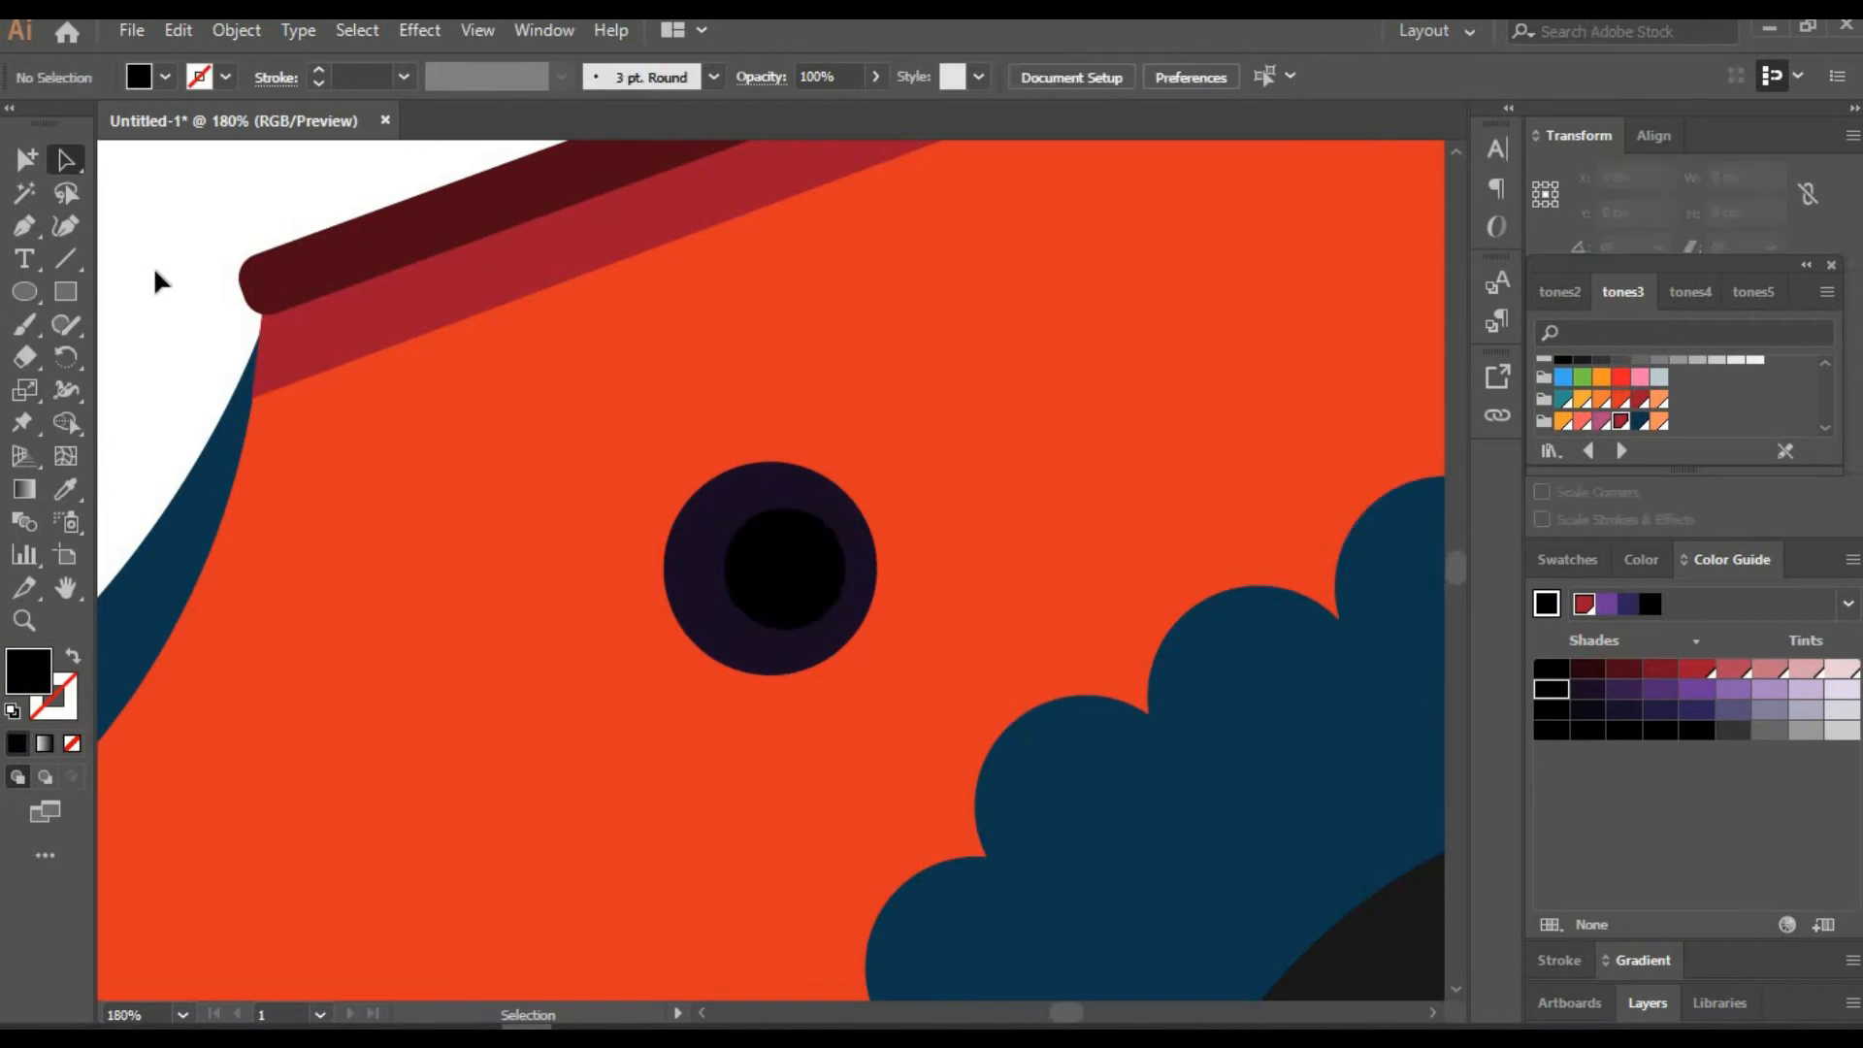
Scale the whole checkered panel down to about 152 × 116 px, rotate it about 20.38° and place it above the front wheel
key(space)
drag(223, 596, 104, 741)
drag(547, 804, 980, 194)
drag(459, 909, 1282, 540)
click(126, 1015)
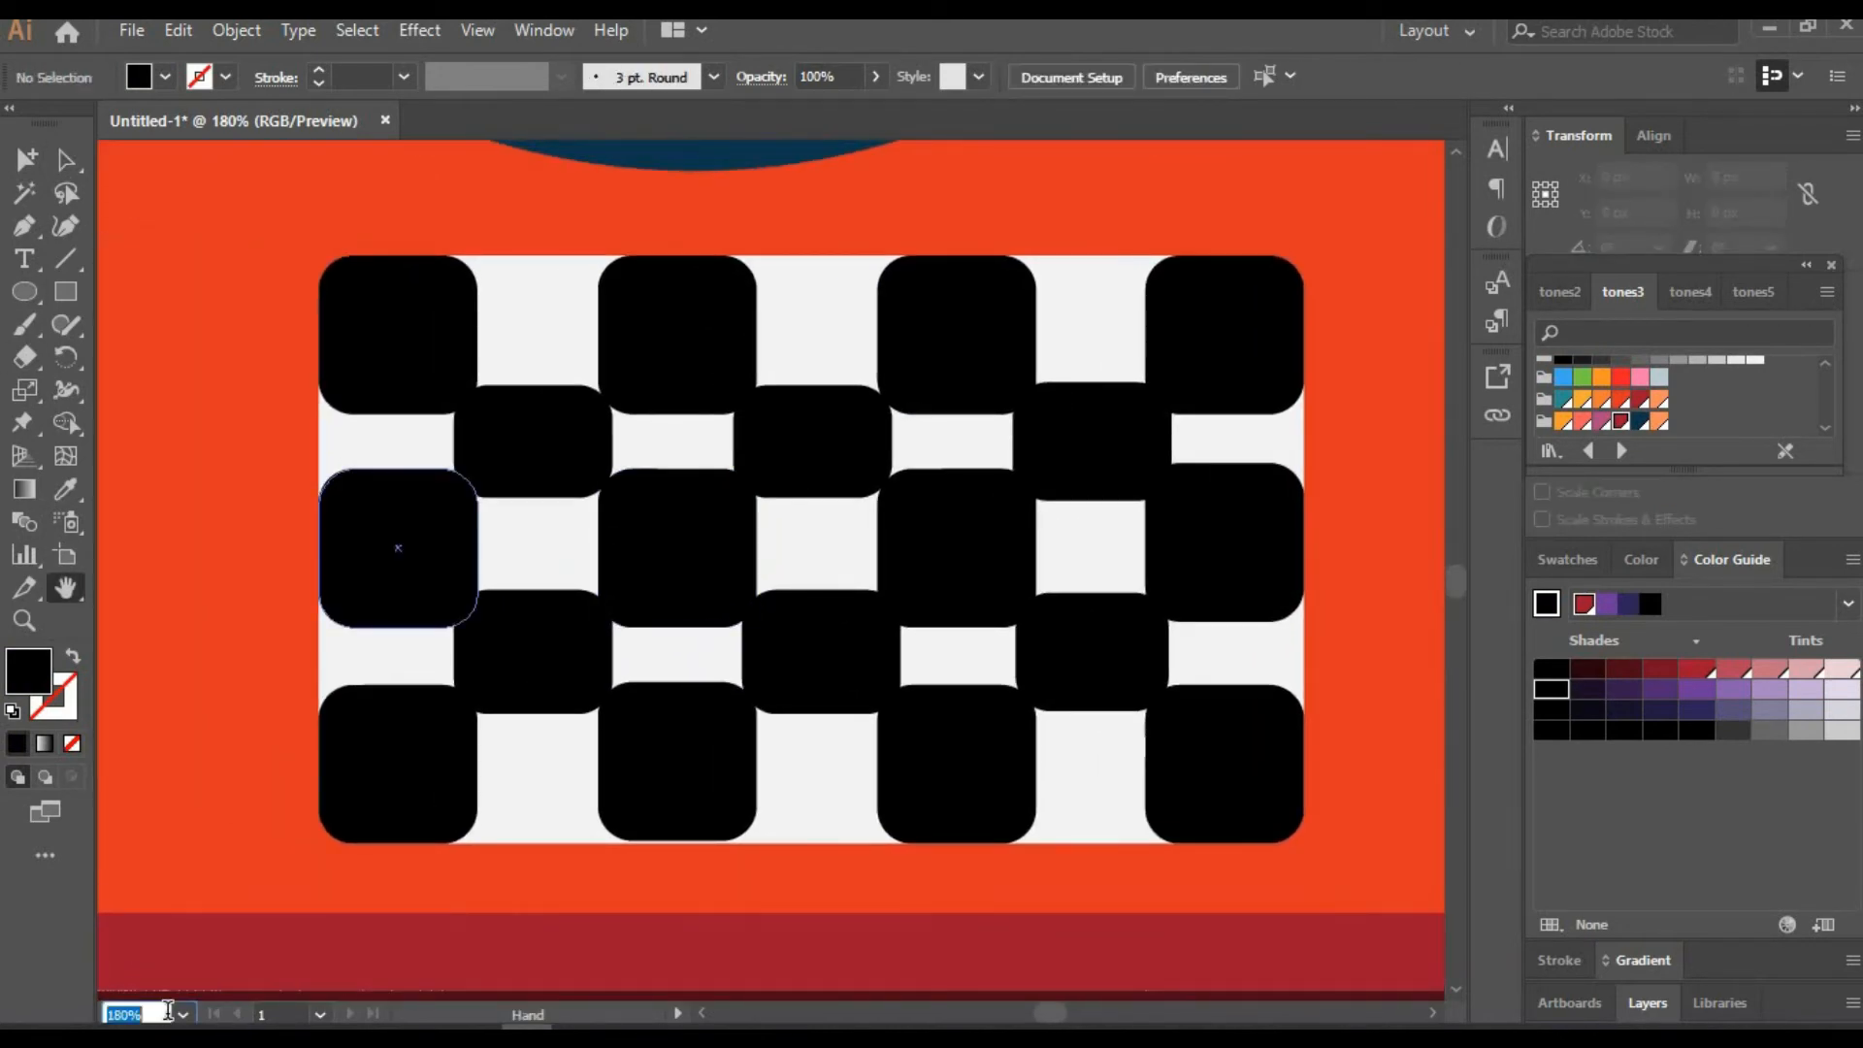
text(25)
key(Return)
text(50)
key(Return)
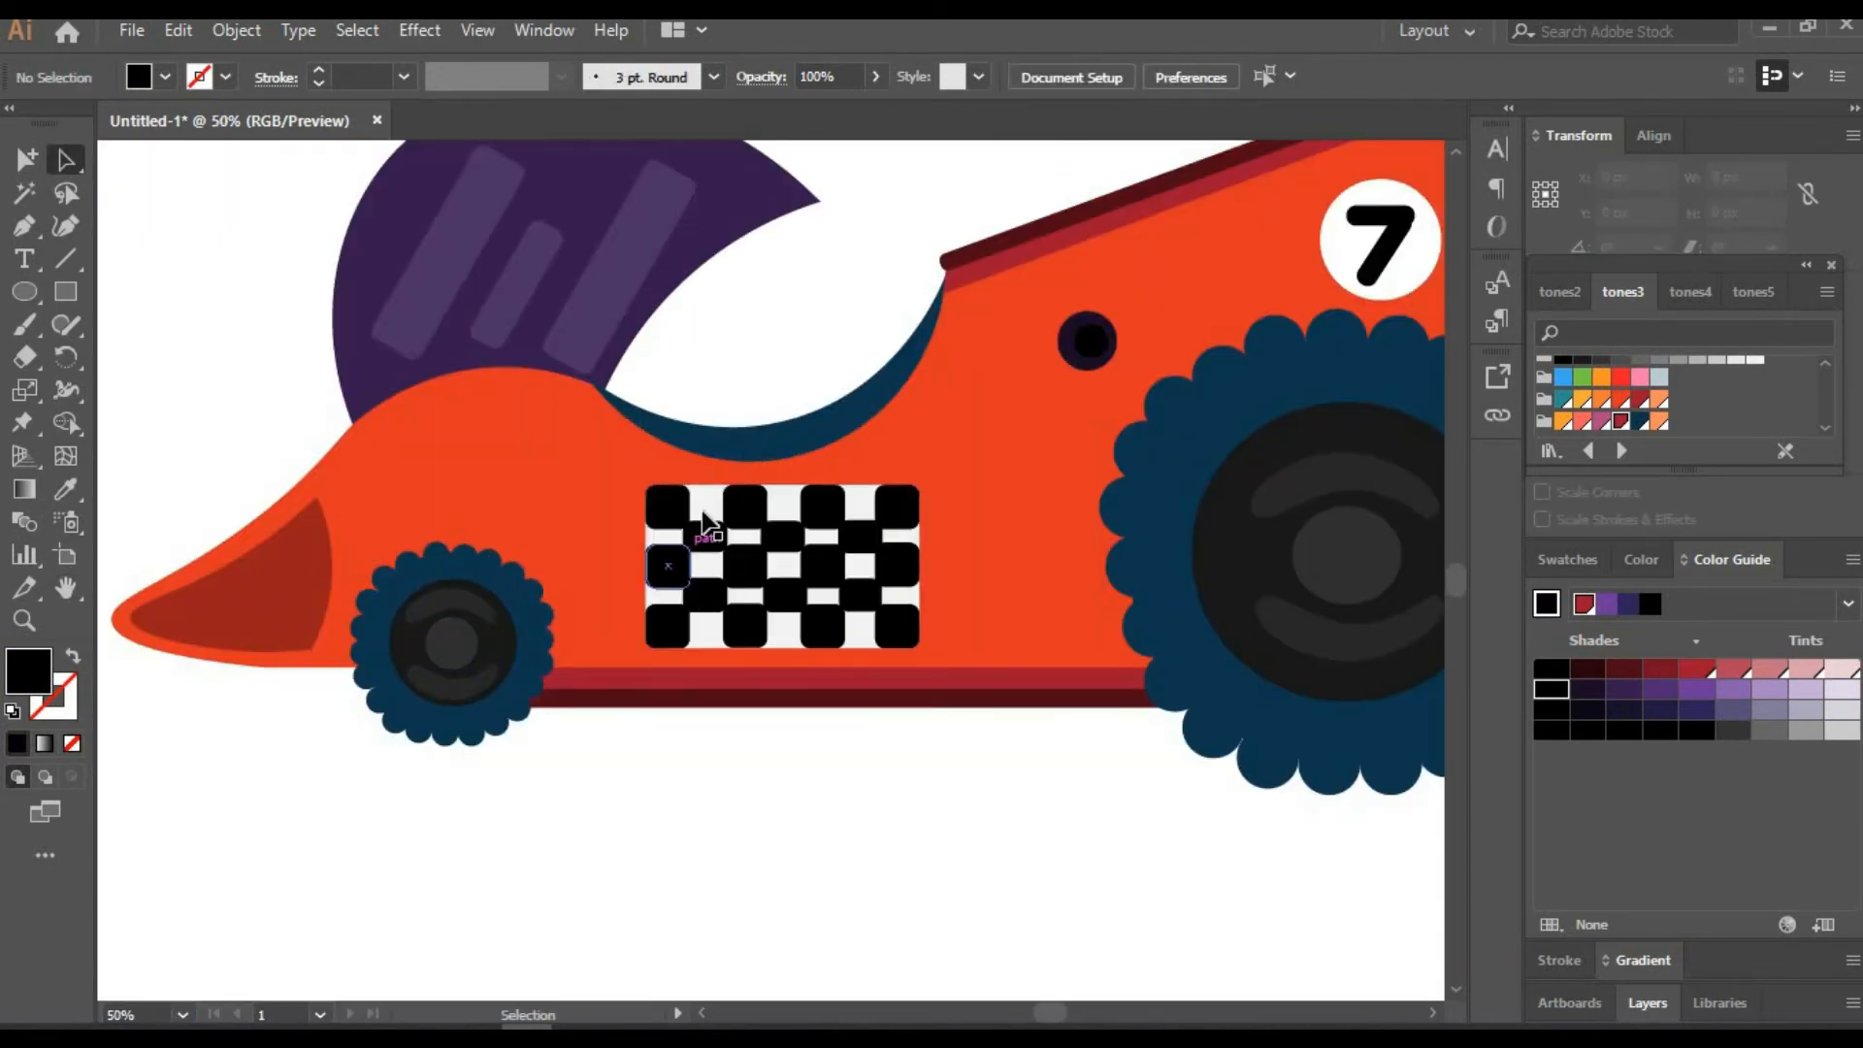
click(739, 511)
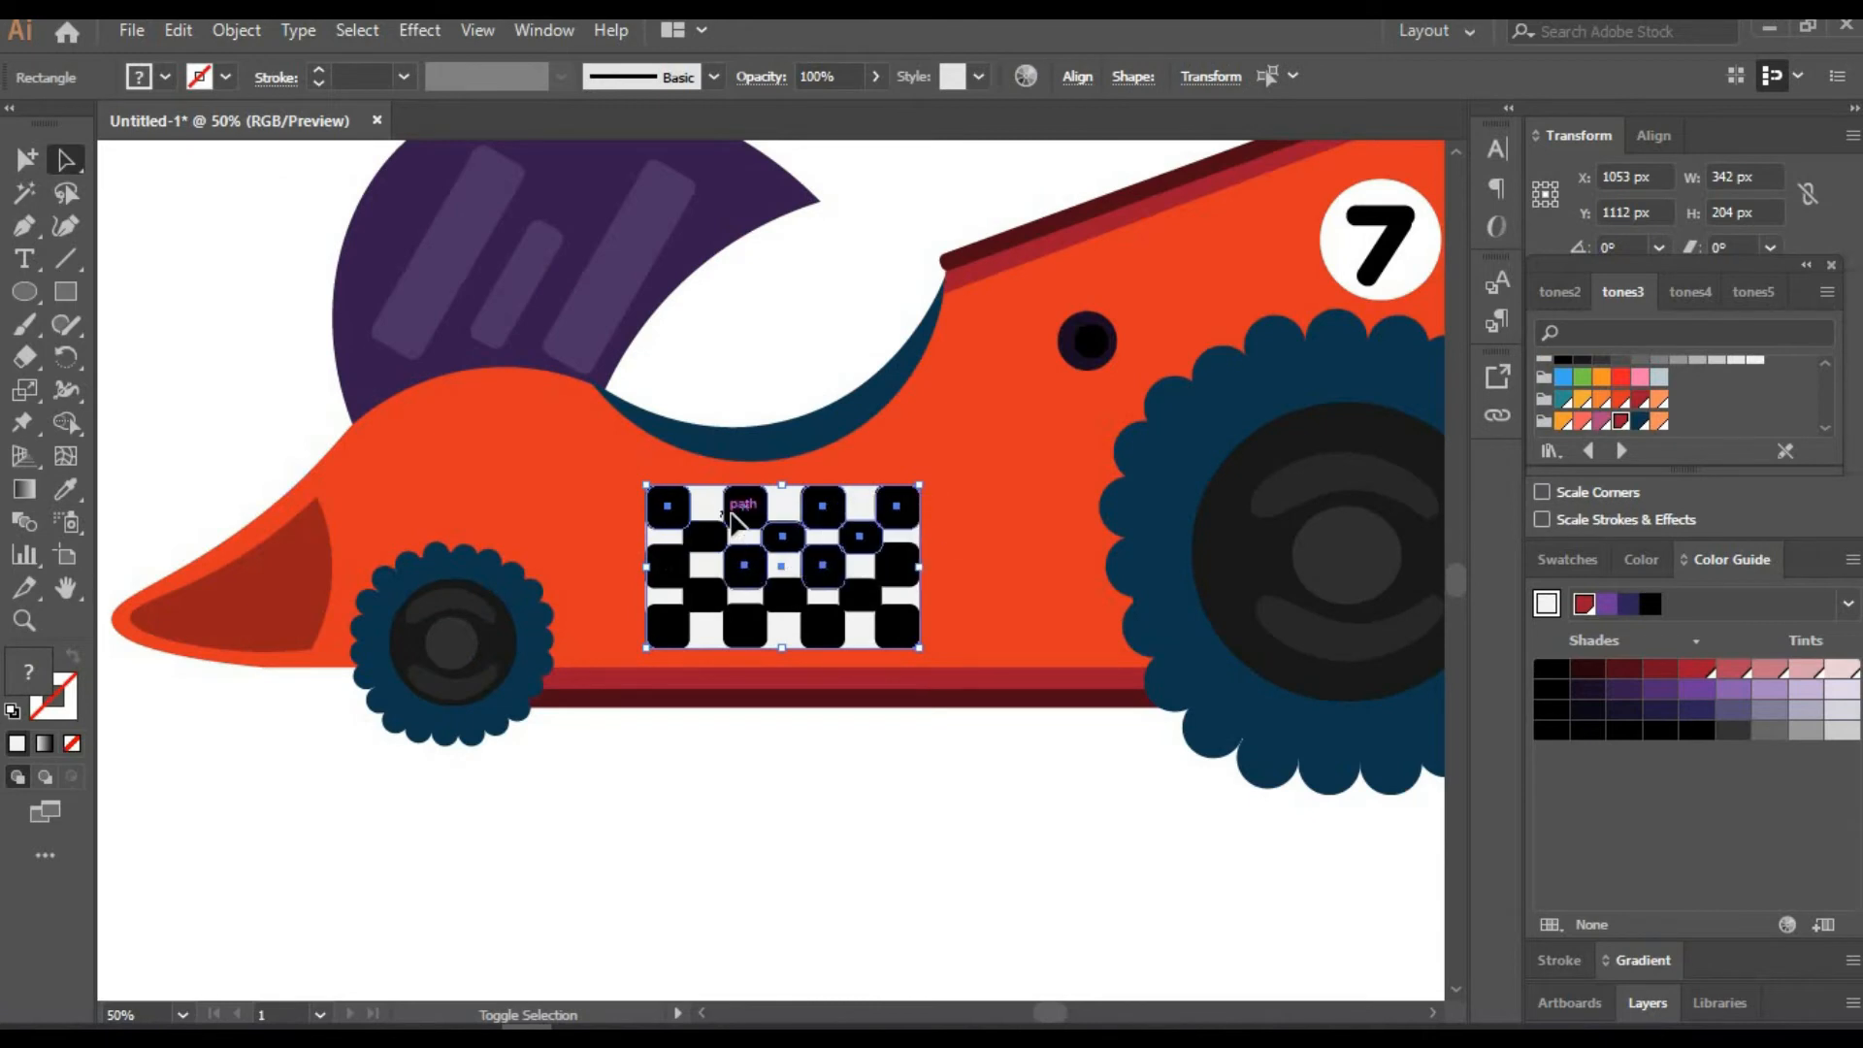
shift+click(676, 623)
drag(920, 486, 574, 388)
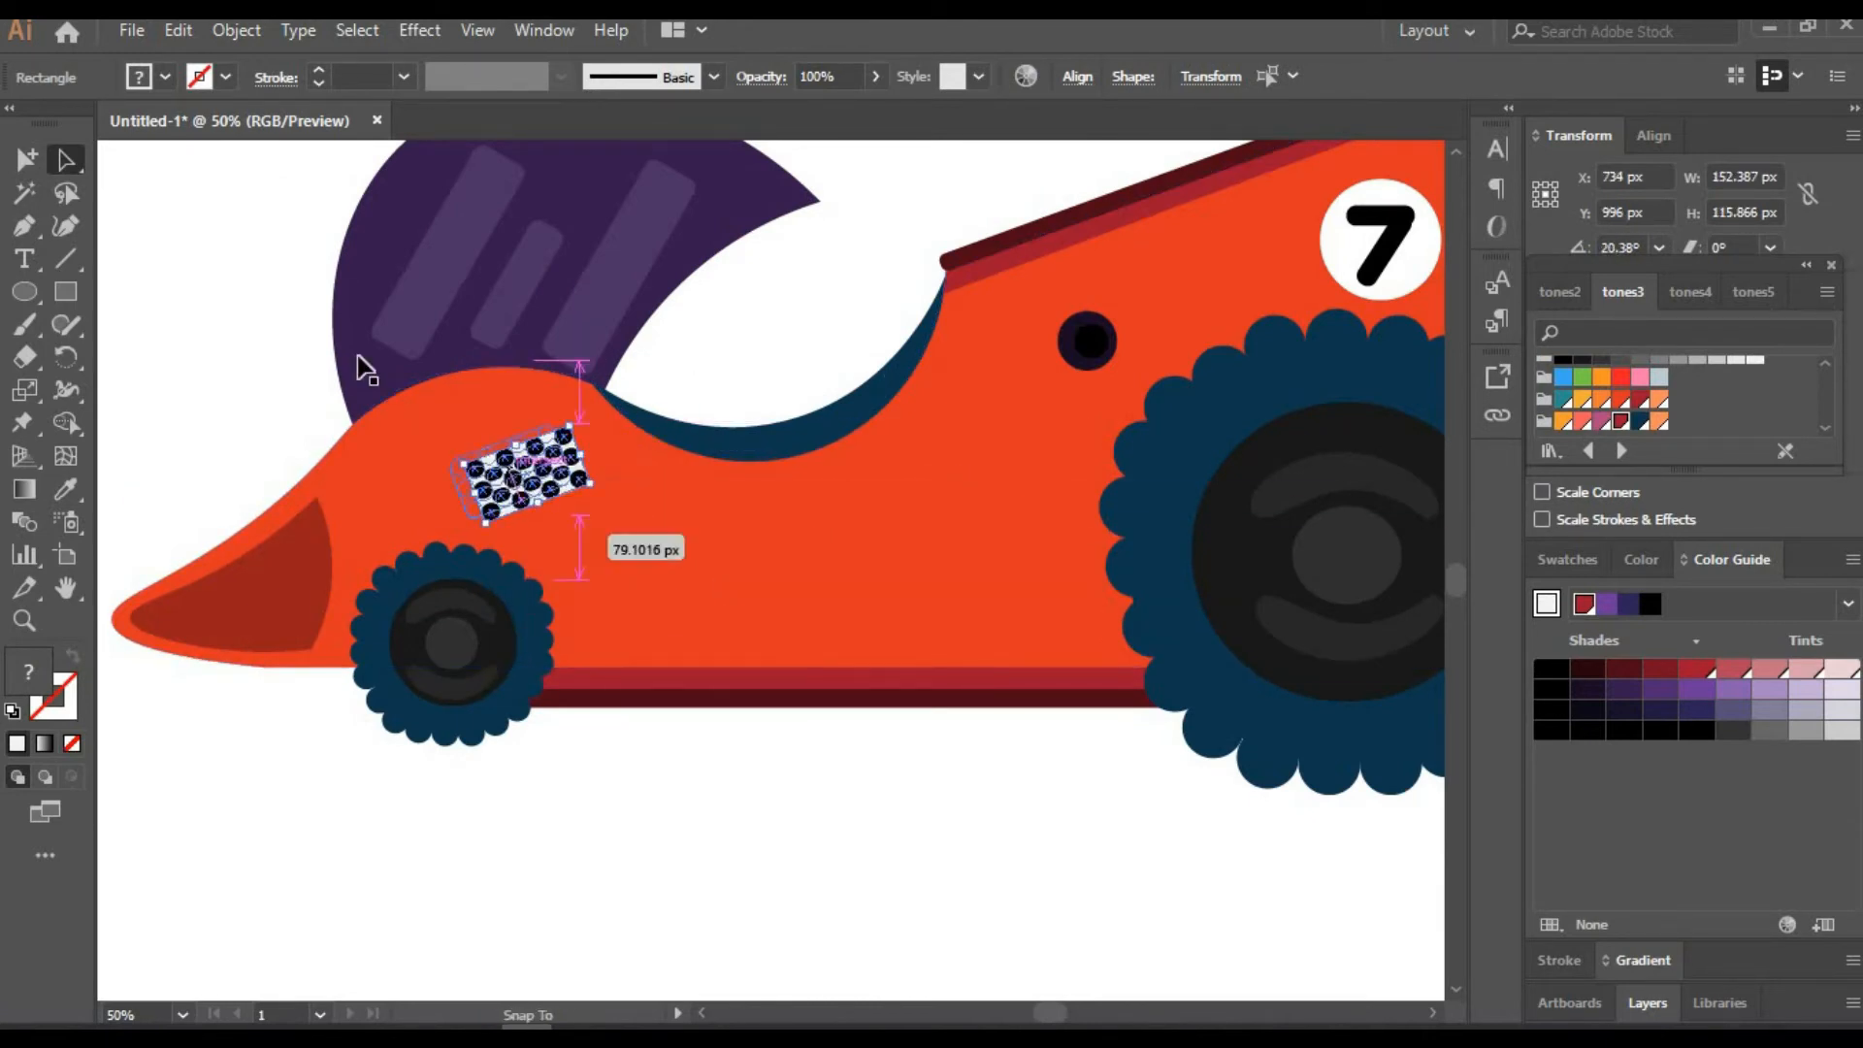
click(688, 766)
Draw a rectangle on the body between the wheels and reshape it into a curved side panel about 571 × 273 px
click(66, 292)
drag(576, 520, 959, 651)
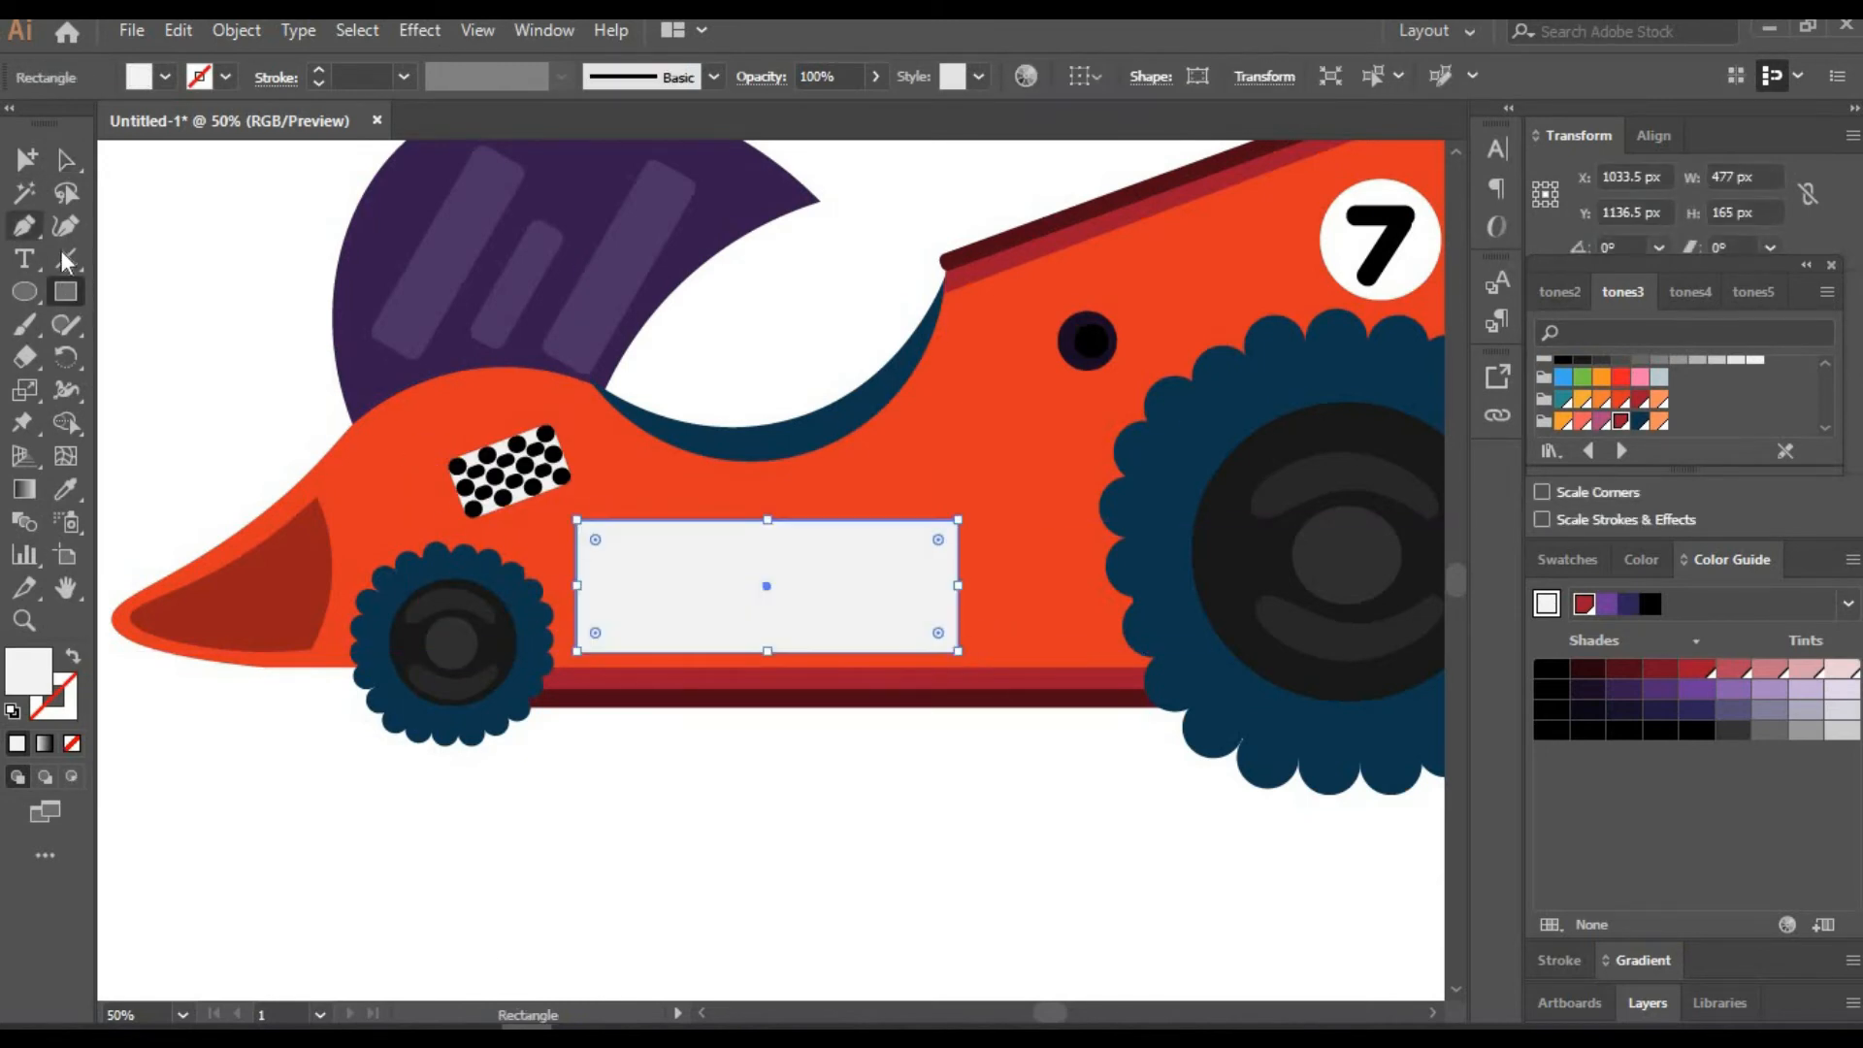
drag(959, 522, 980, 455)
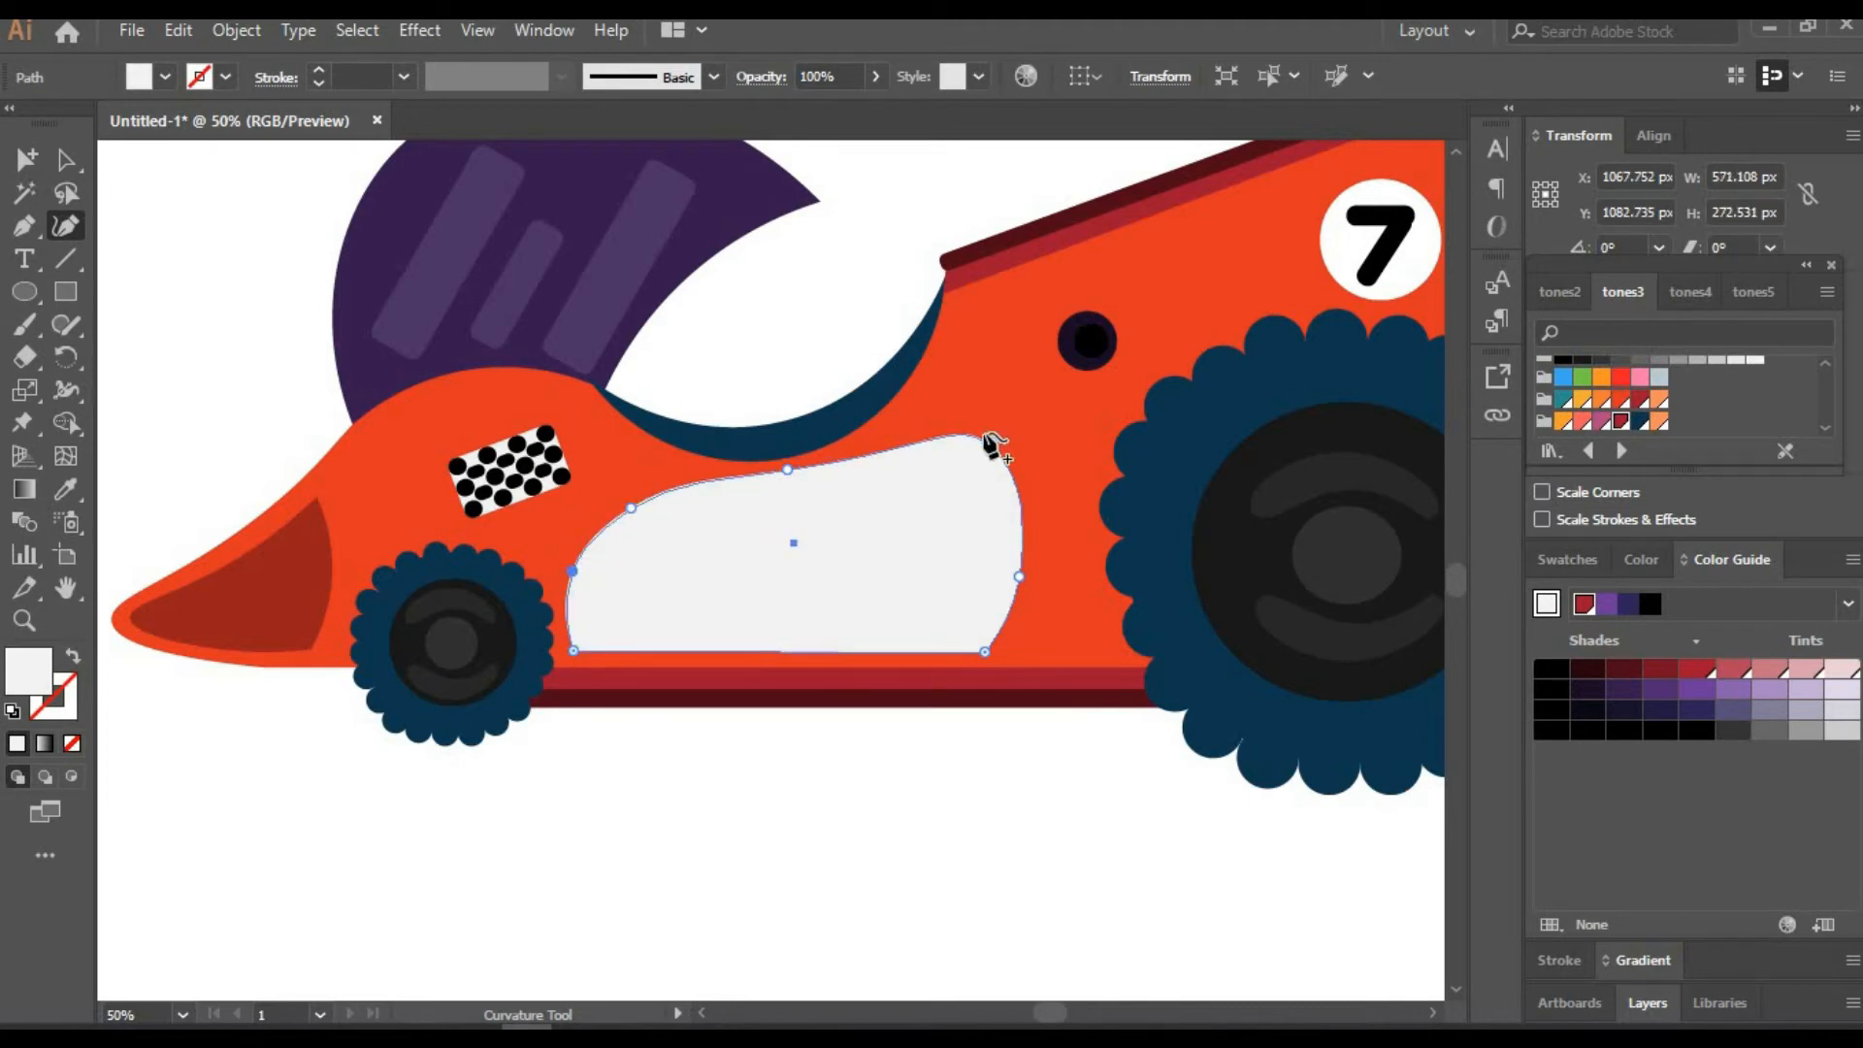
click(66, 160)
click(209, 283)
Fill the curved side panel with the crimson sampled from the lower body strip
click(701, 560)
click(66, 489)
click(742, 660)
click(774, 698)
click(66, 160)
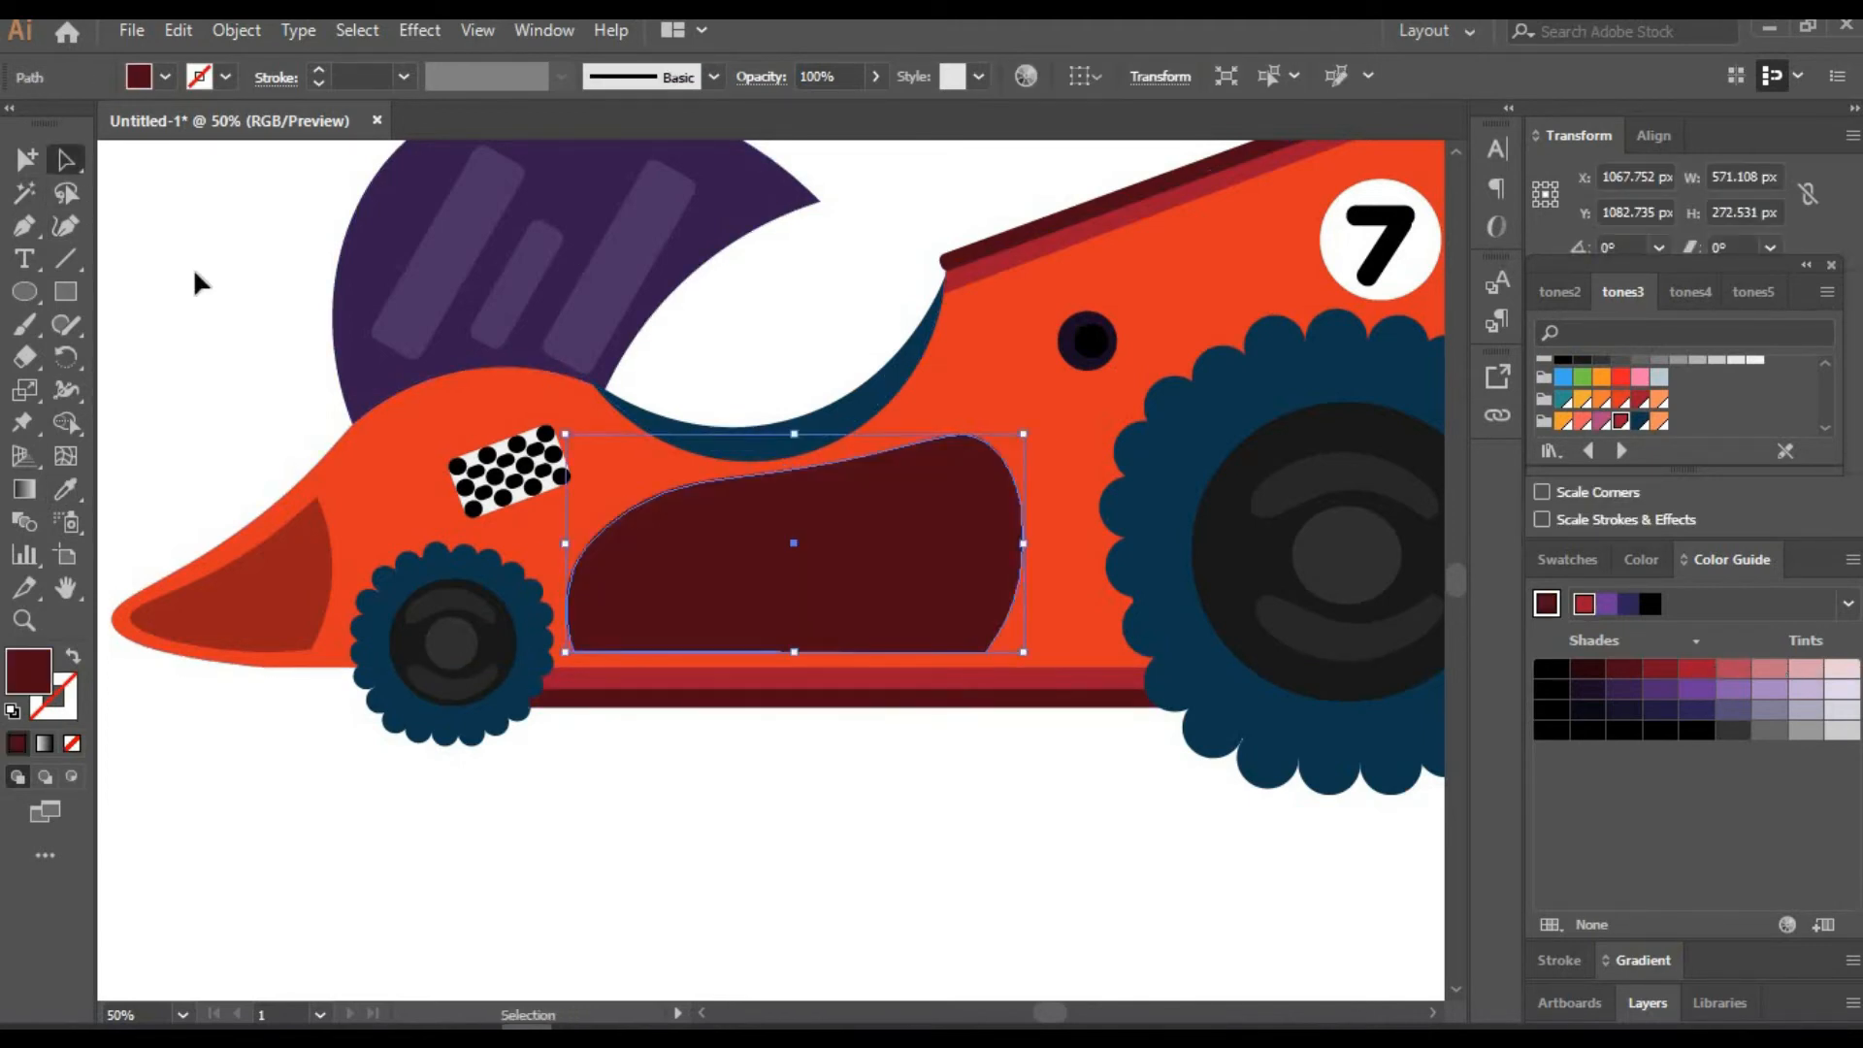
click(66, 489)
click(600, 668)
click(66, 160)
click(222, 221)
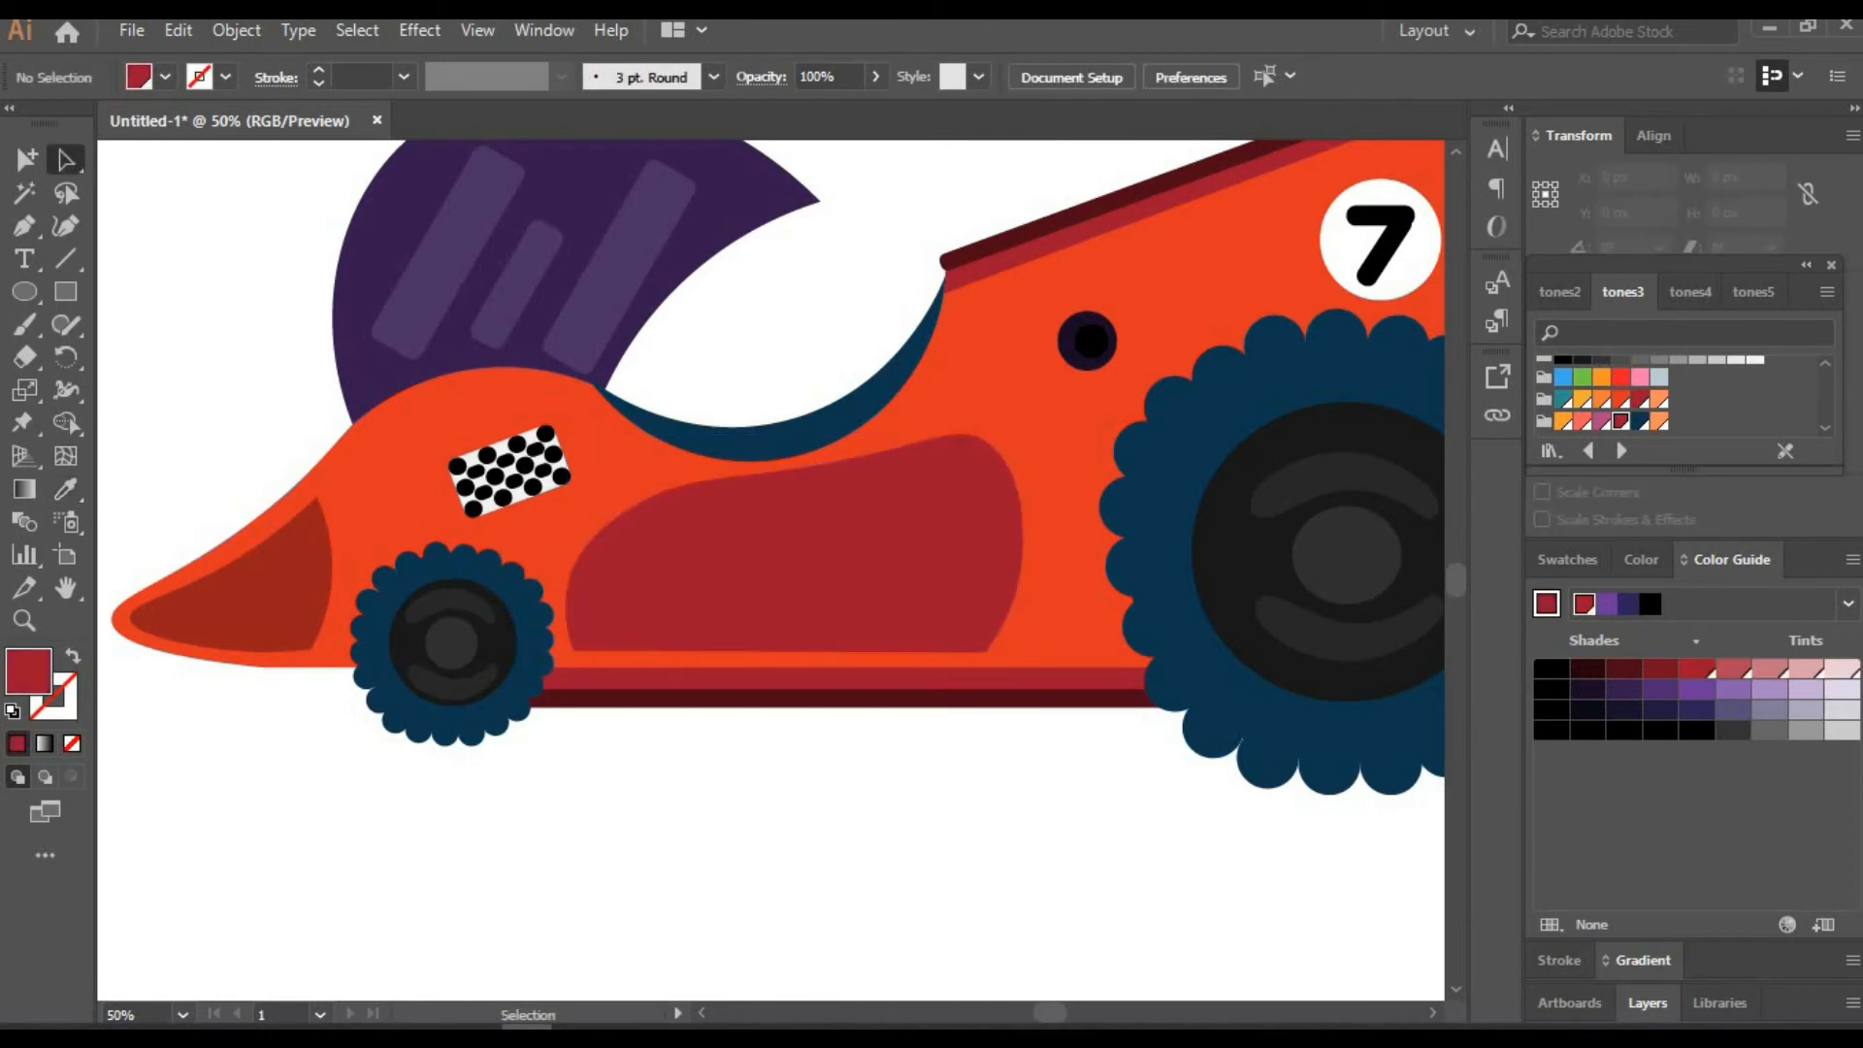
Shift the crimson side panel slightly toward the rear wheel and fine-tune its size above the lower strip
click(155, 1009)
text(25)
key(Return)
key(Return)
click(923, 544)
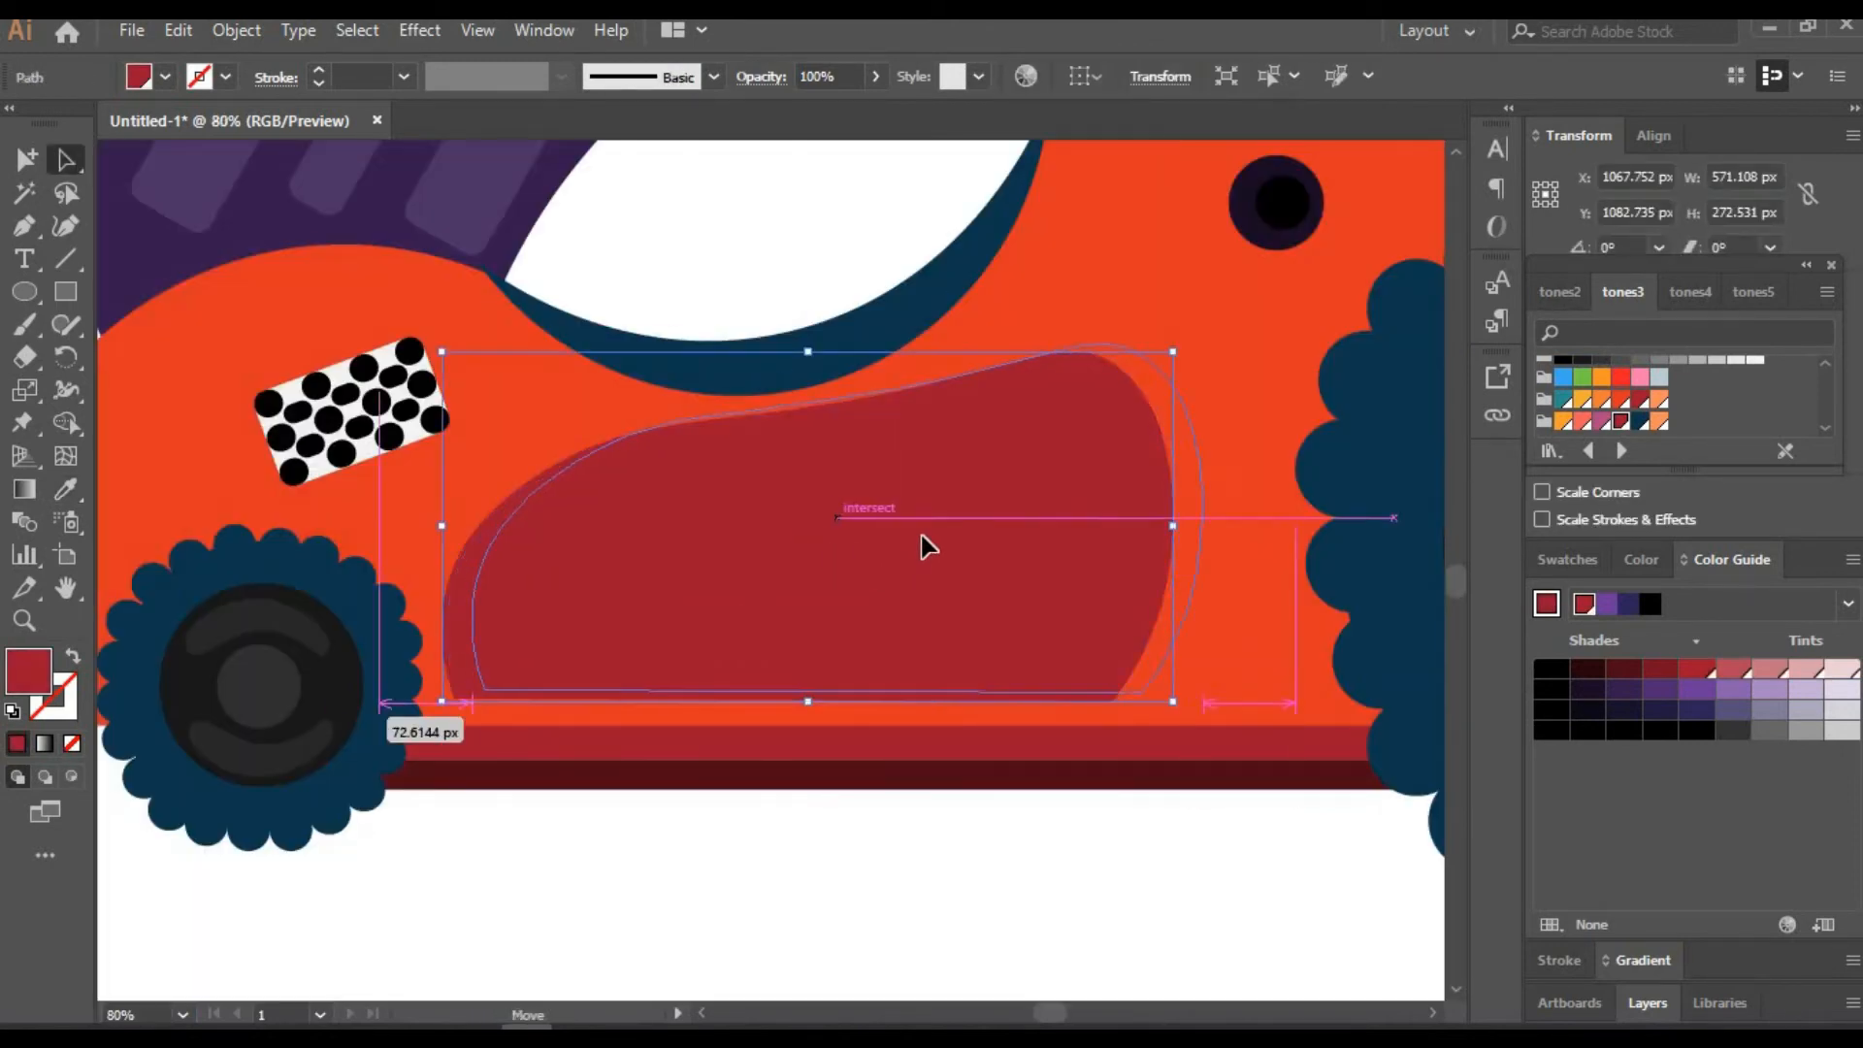
drag(1207, 353, 1158, 369)
drag(959, 506, 959, 520)
drag(1158, 542, 1206, 547)
click(1087, 826)
Place a scaled-down copy of the crimson side panel, about 396 × 185 px, inside the original
drag(1009, 575, 976, 862)
drag(1171, 670, 1060, 702)
drag(939, 814, 969, 548)
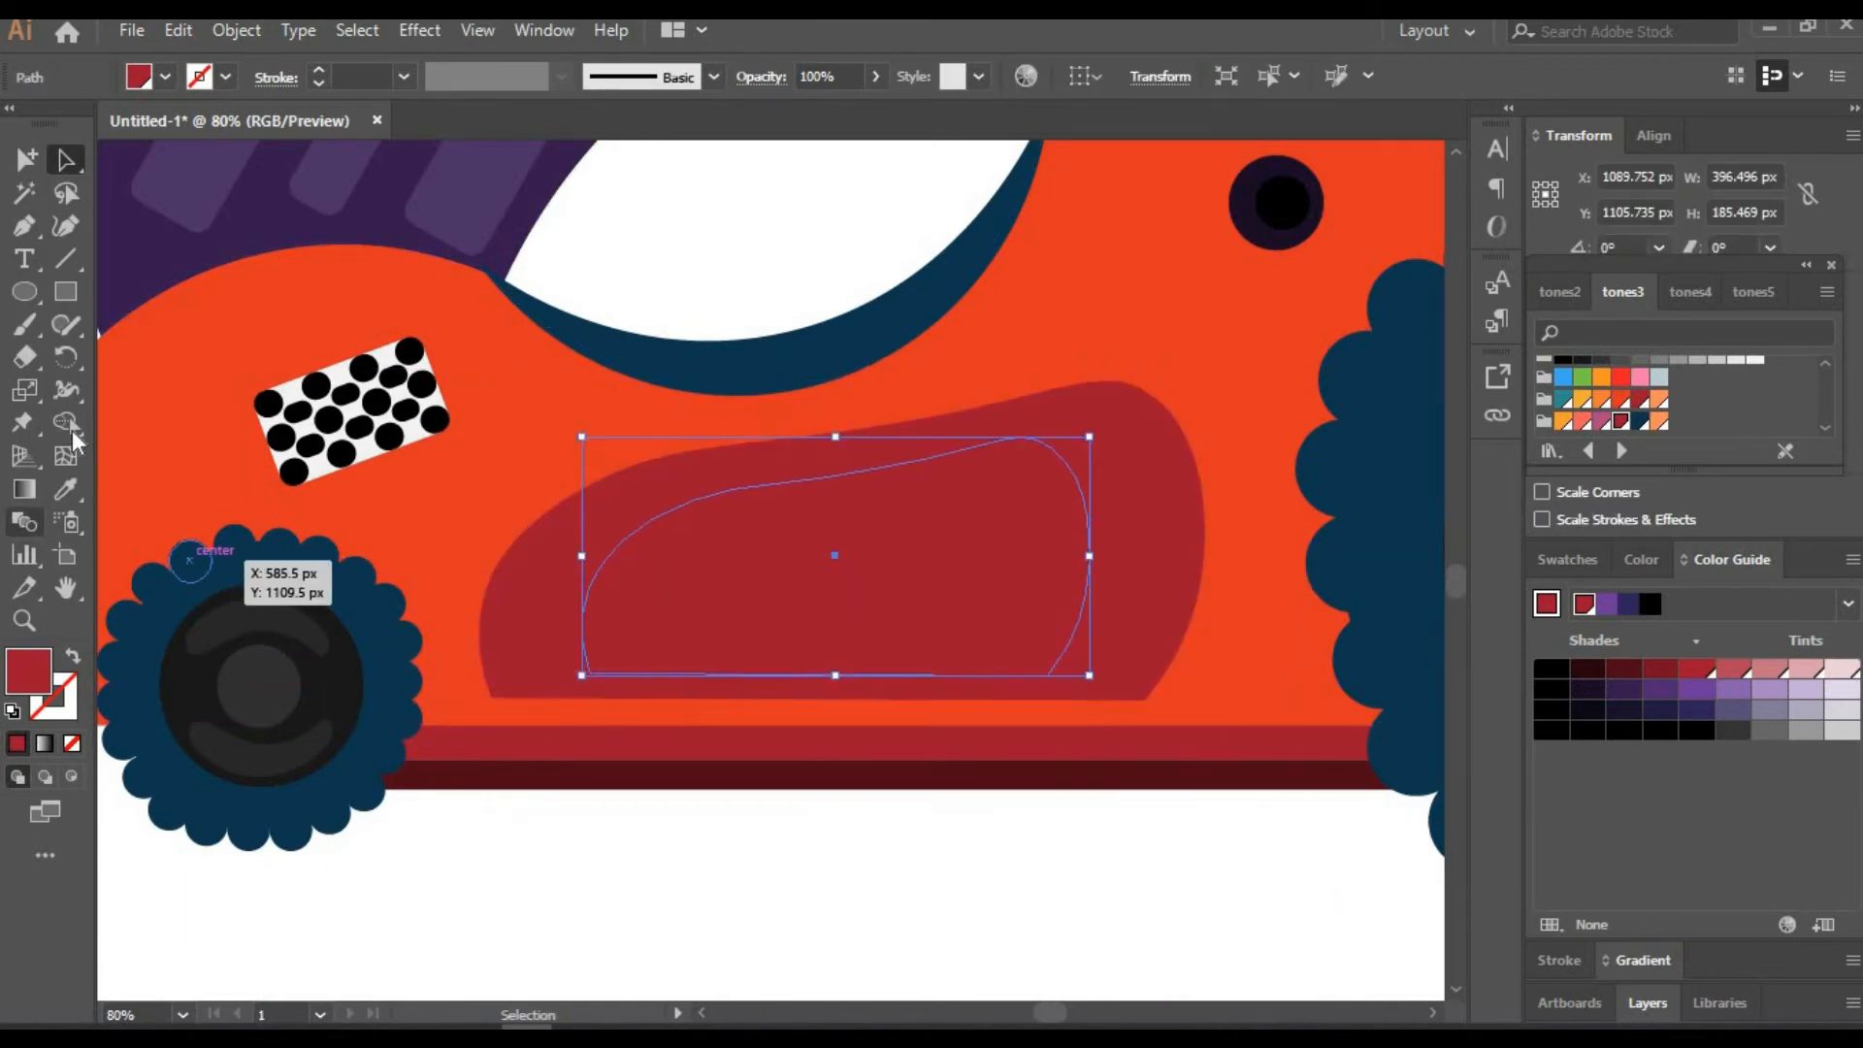
Fill the inner panel with the maroon of the lower trim, widen it to about 458 px and raise its top edge slightly
click(65, 489)
click(530, 772)
key(v)
drag(1087, 551, 1127, 551)
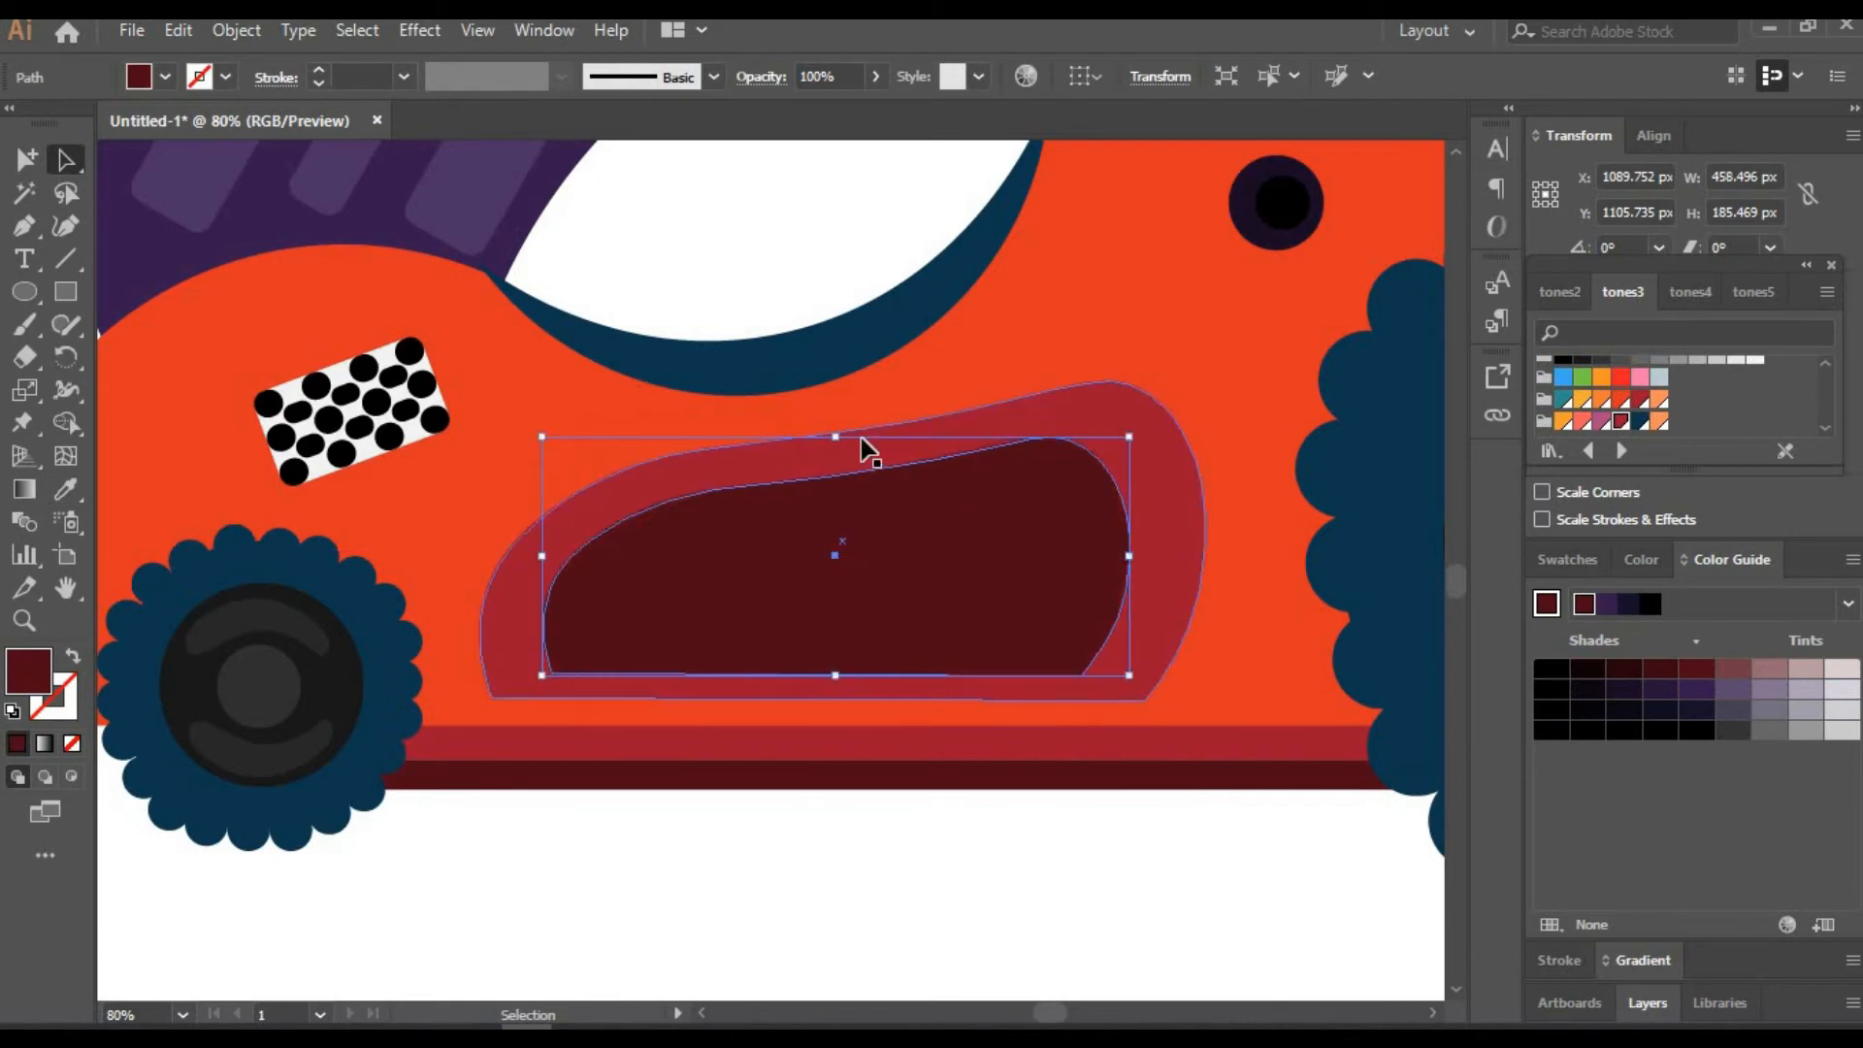
drag(835, 436, 835, 427)
click(790, 919)
Draw a curved highlight stripe with rounded ends, about 324 × 94 px, across the upper part of the maroon panel
text(100)
key(Return)
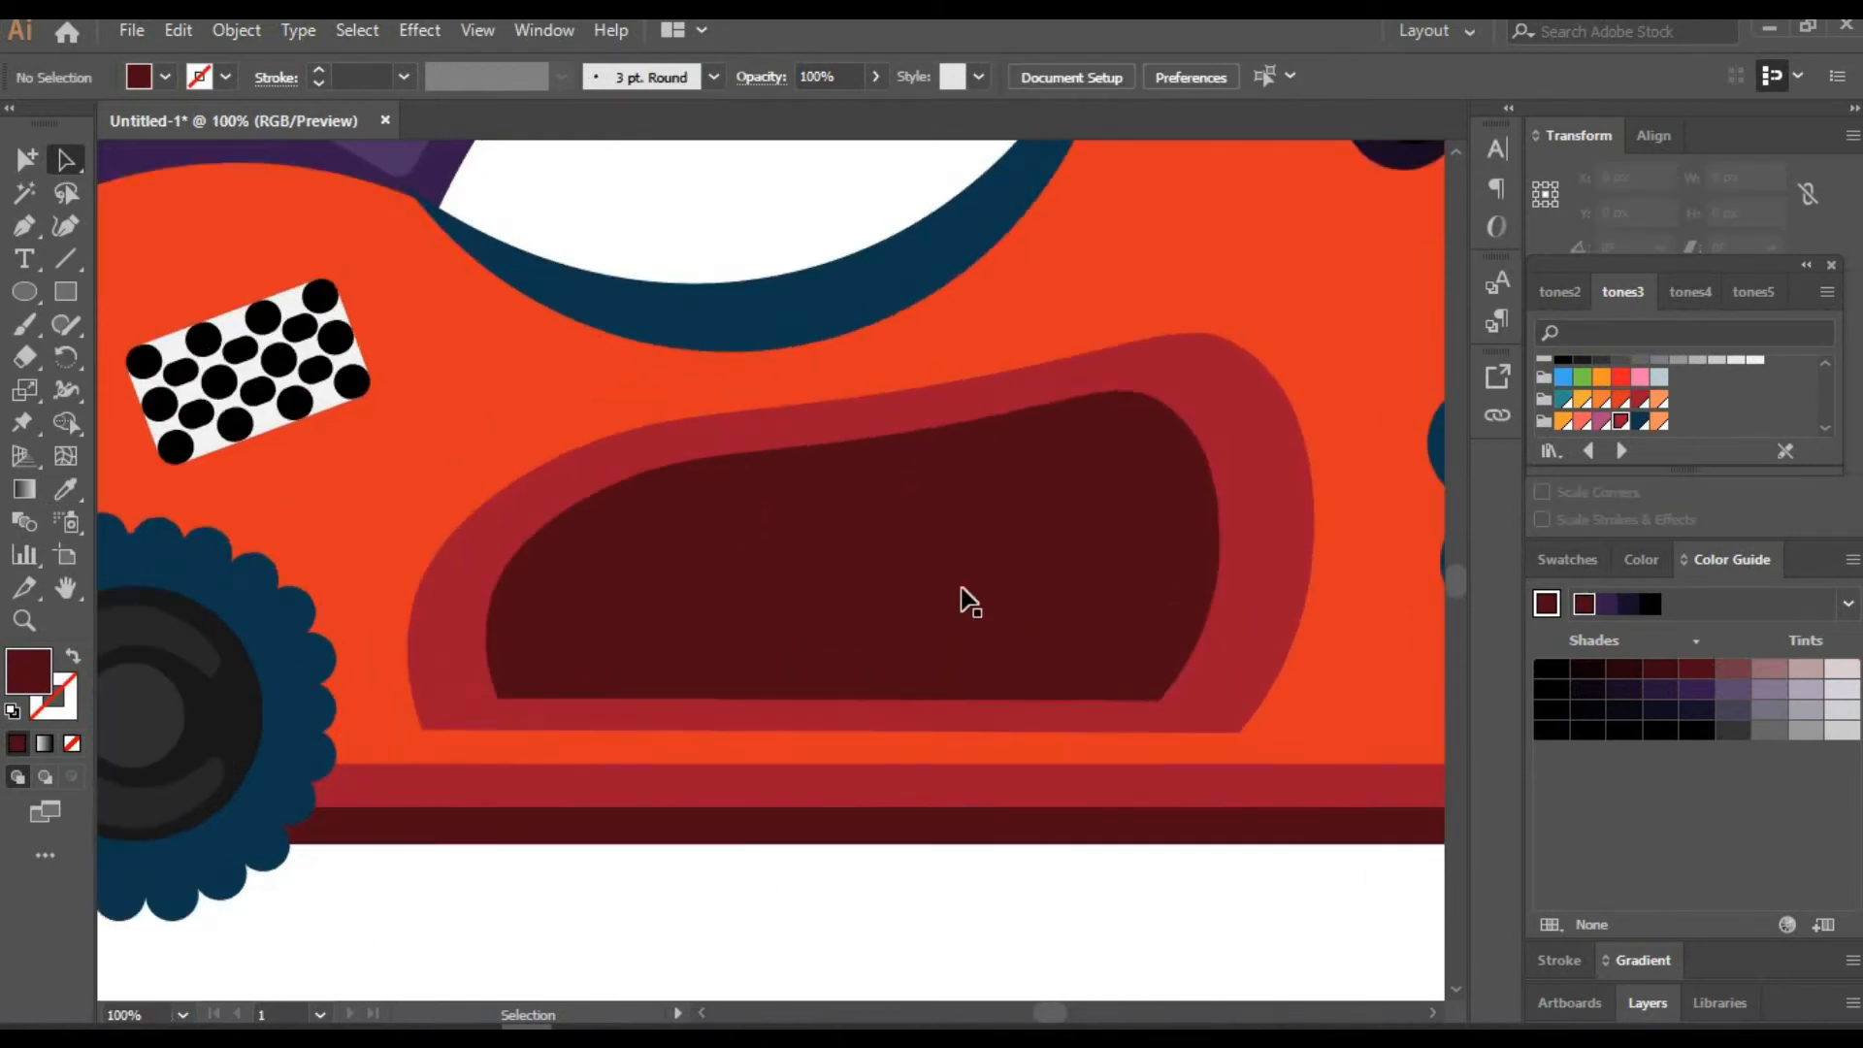
click(65, 588)
drag(841, 903, 791, 871)
click(65, 163)
click(25, 295)
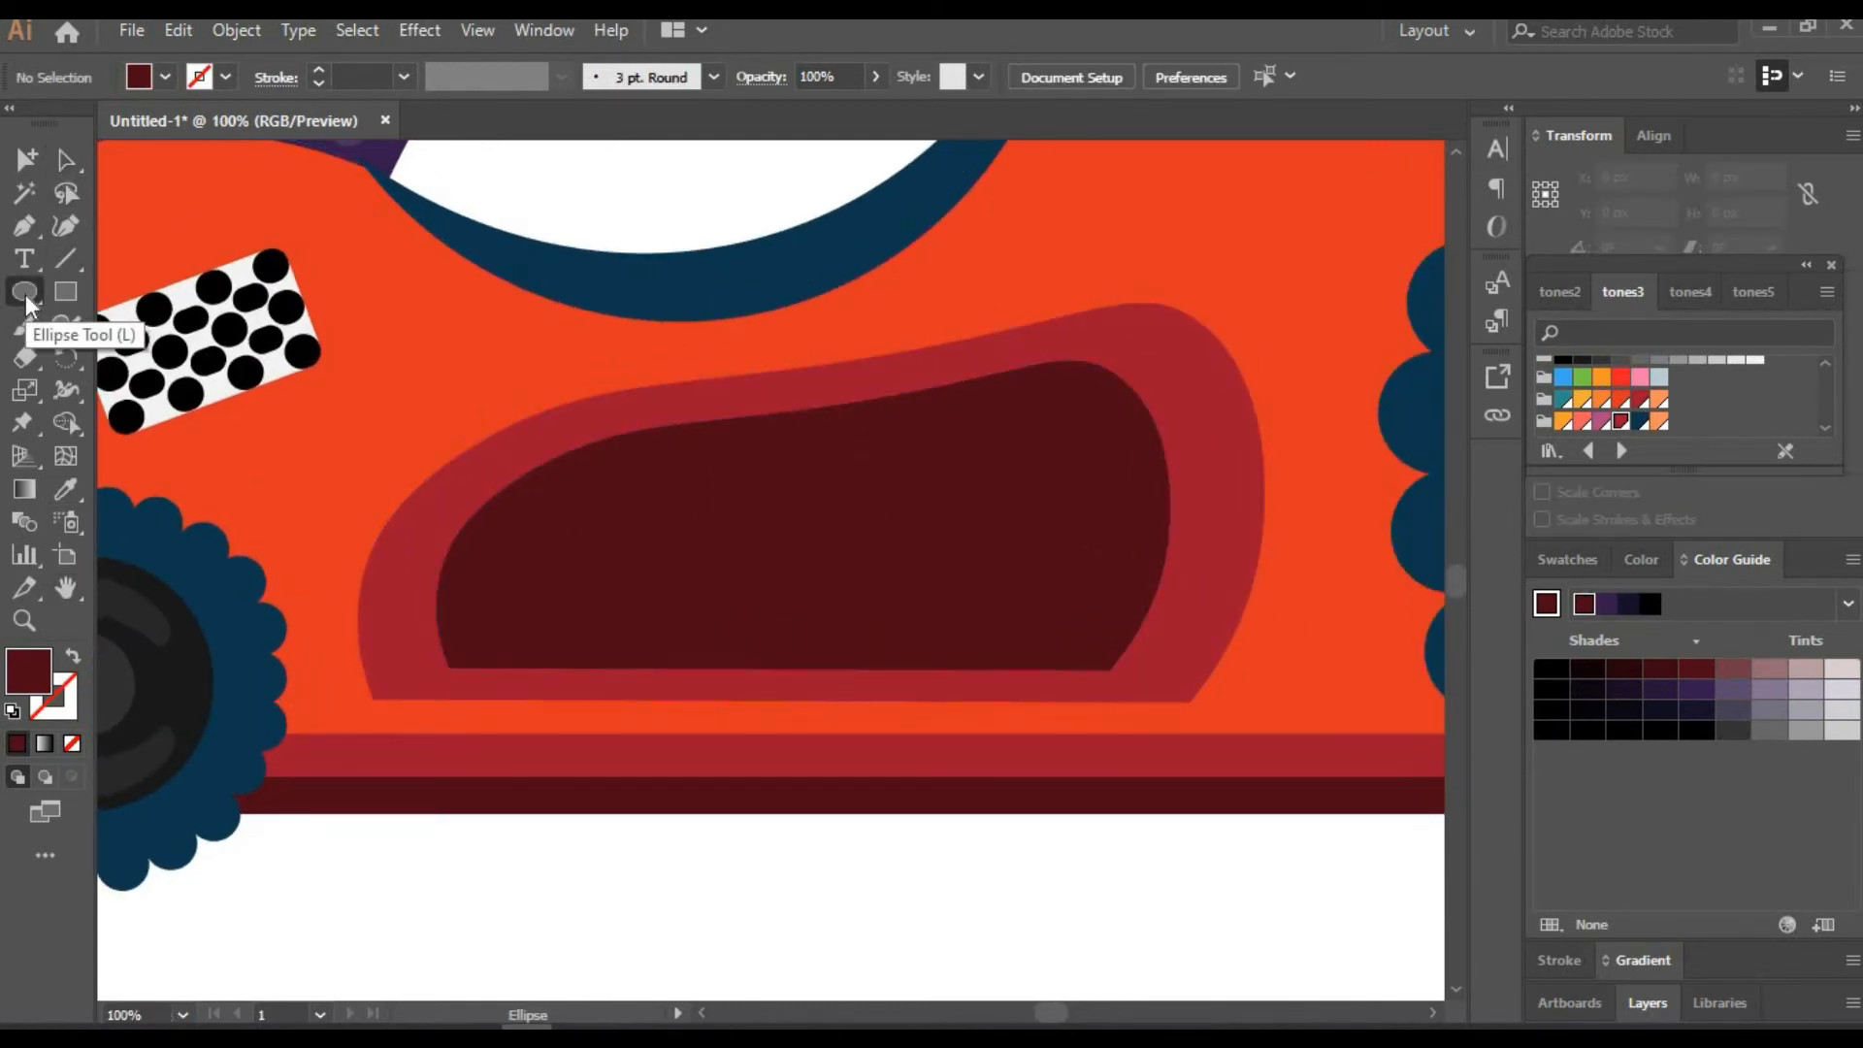
drag(565, 500, 999, 592)
key(shift+grave)
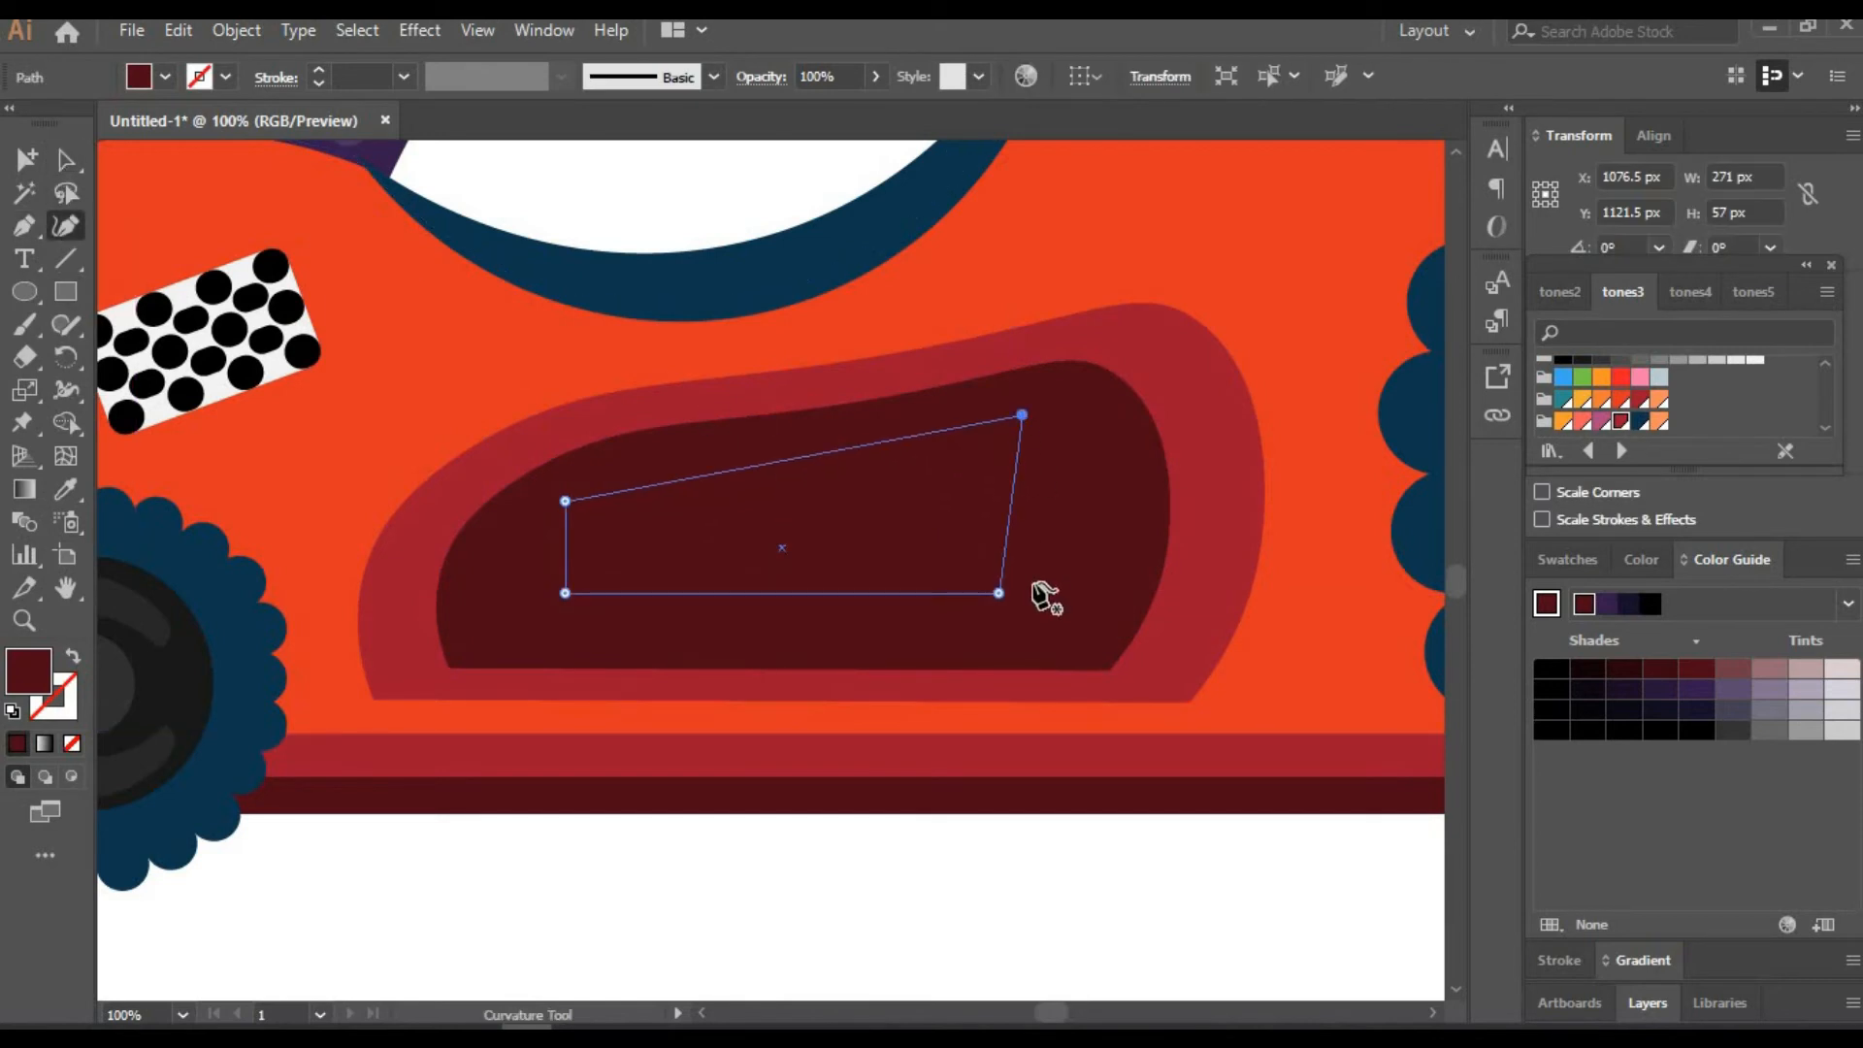
drag(564, 591, 566, 559)
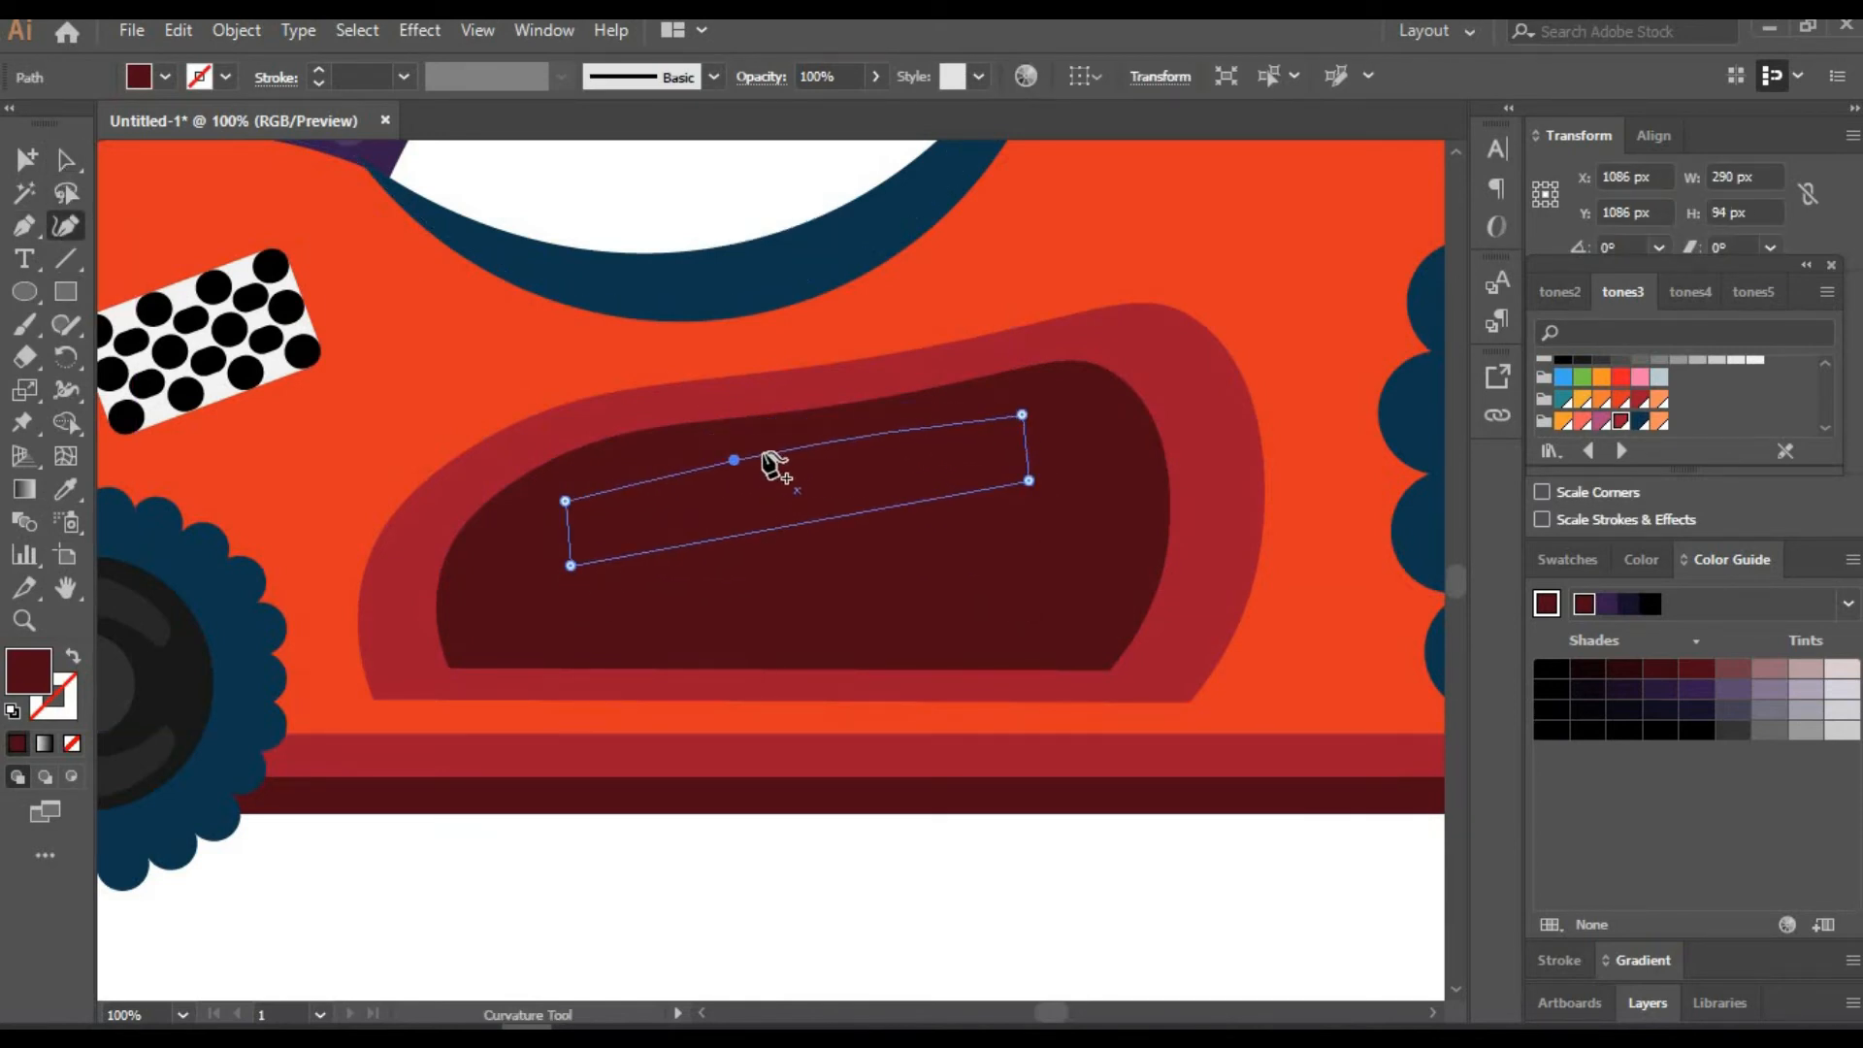
drag(549, 534, 541, 533)
click(68, 161)
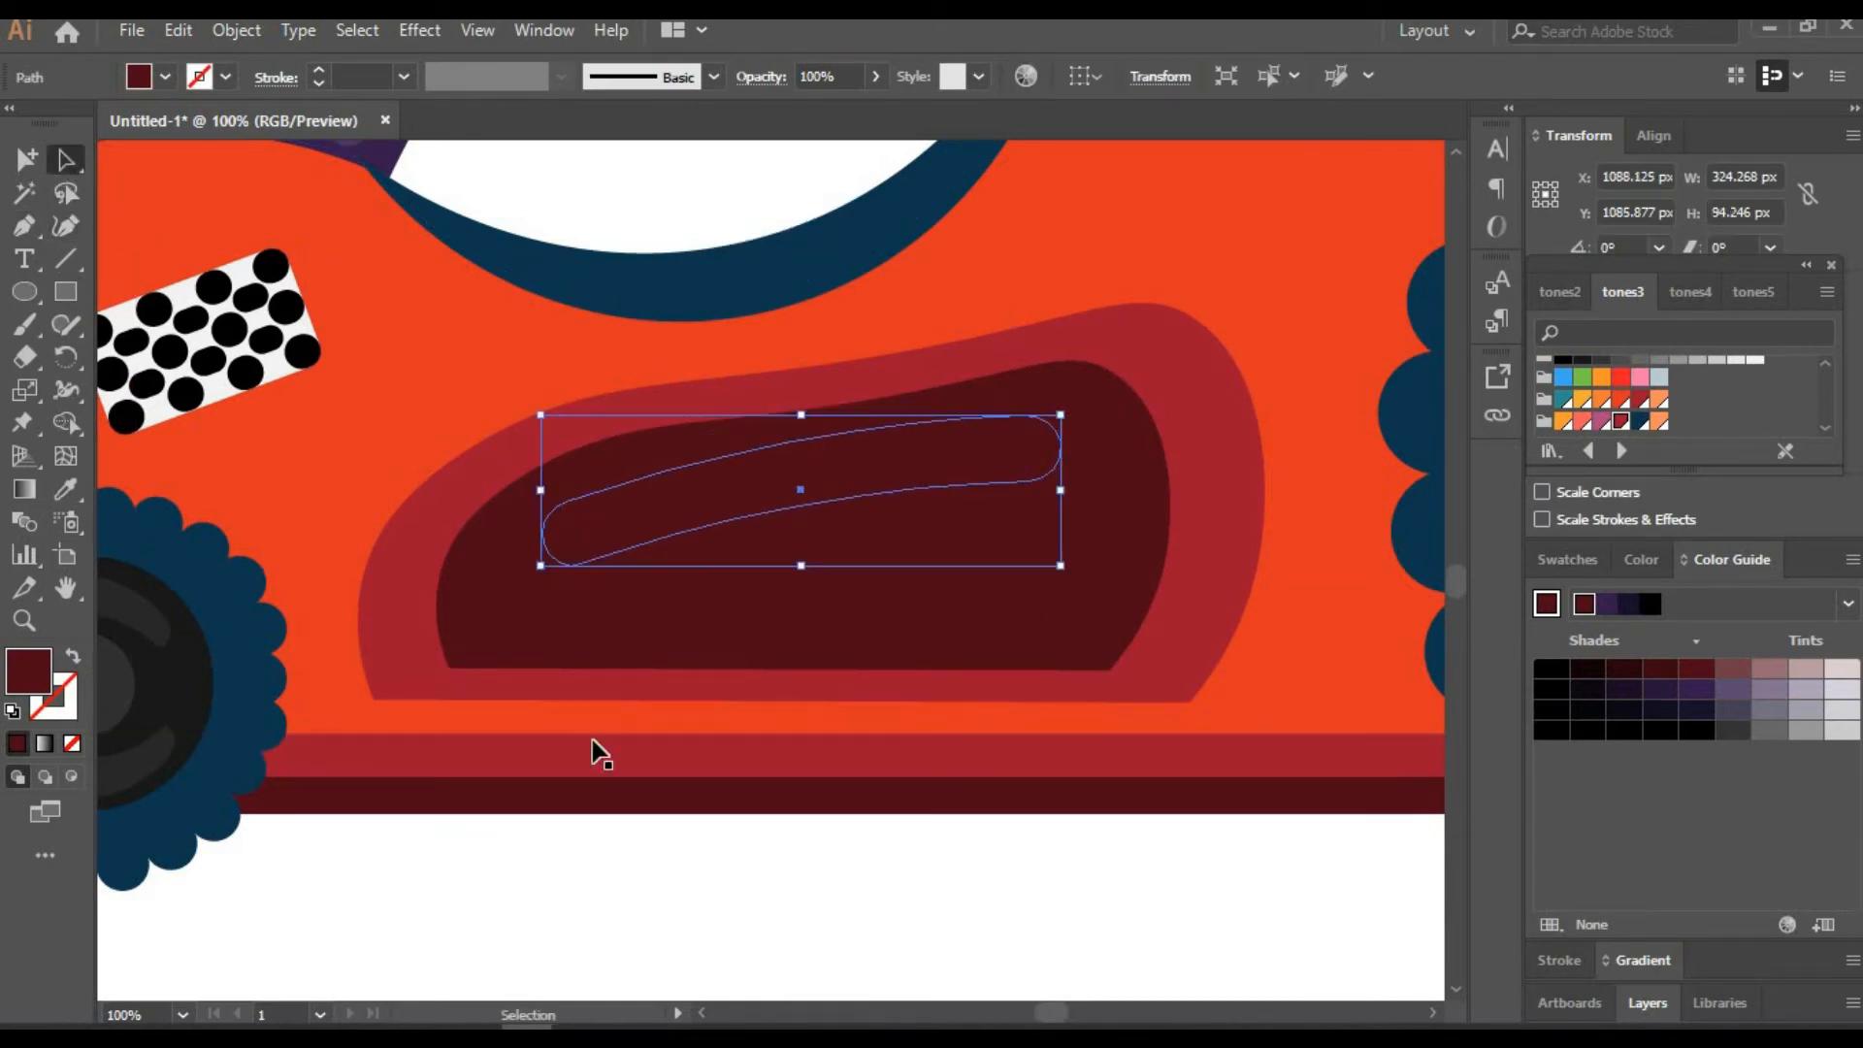
click(621, 847)
Nudge the highlight stripe, fill it with a light pink tint and set its opacity to 50%
drag(823, 496, 801, 498)
click(1637, 400)
click(1096, 863)
click(925, 447)
double_click(842, 75)
text(50)
click(854, 847)
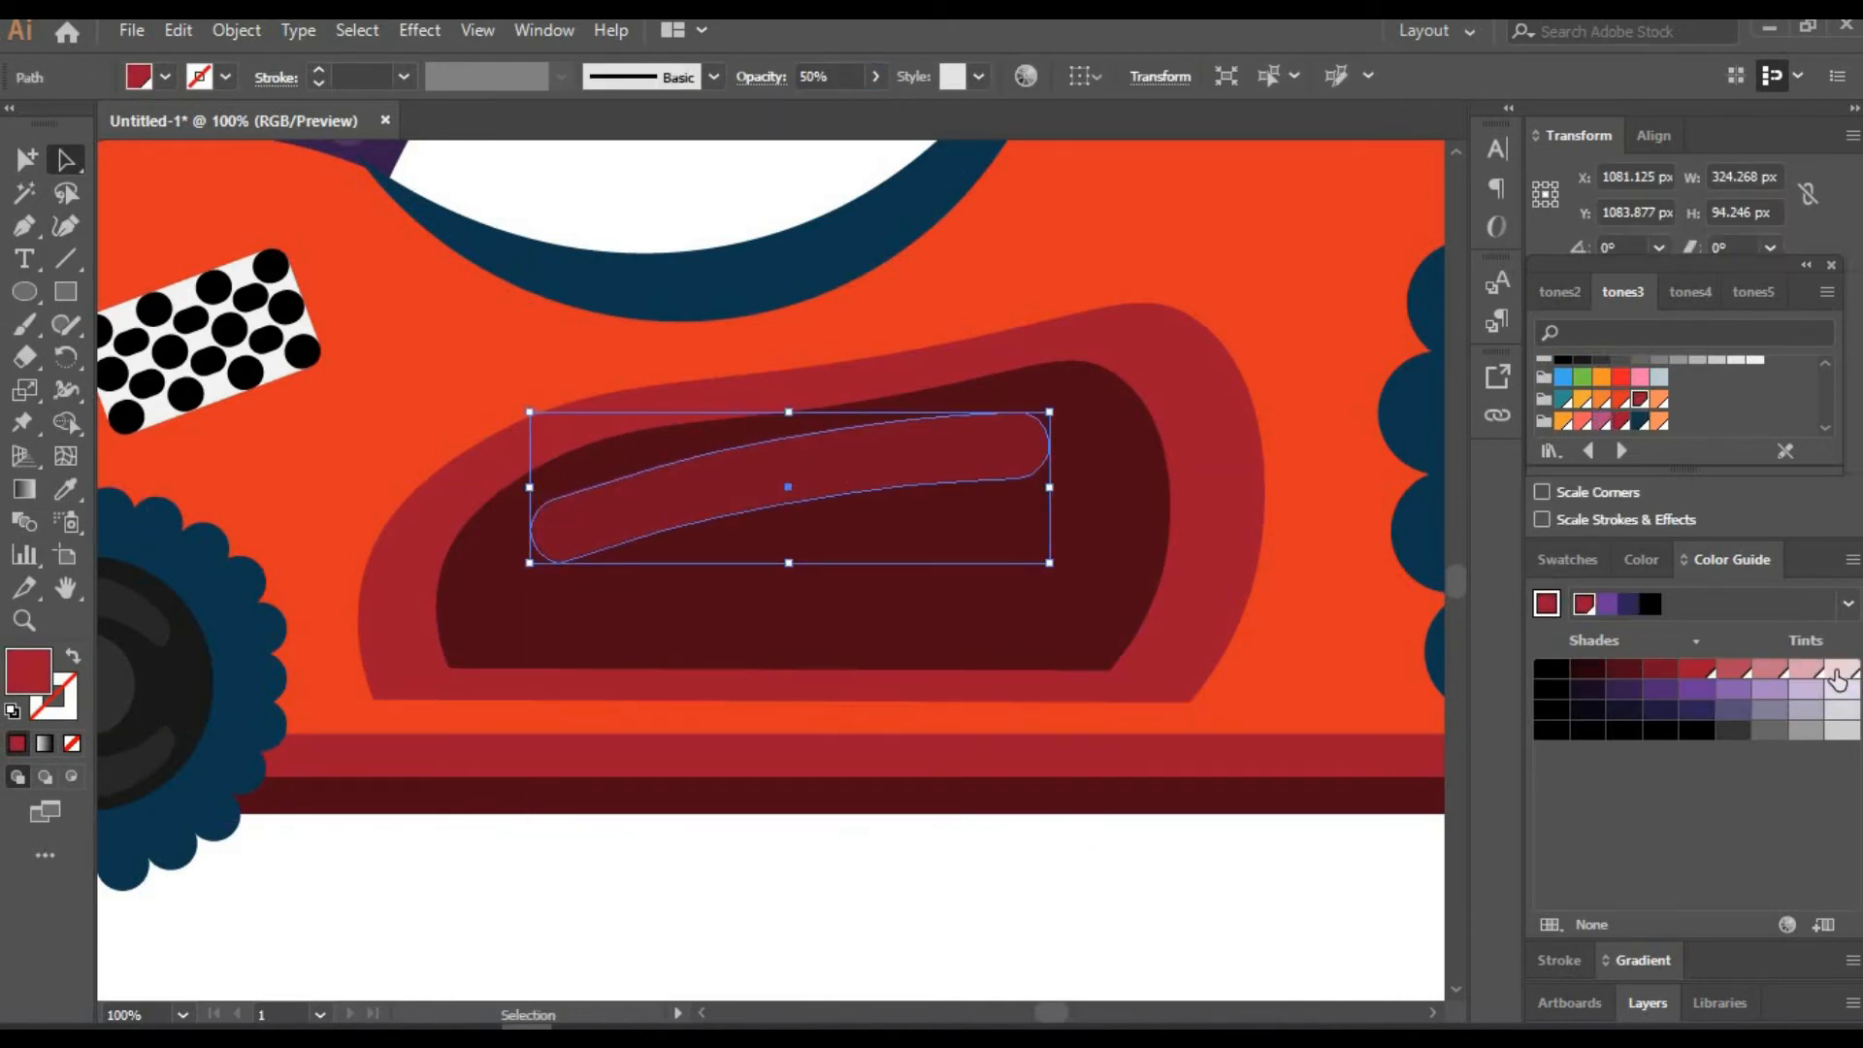
click(1805, 669)
key(ctrl+shift+a)
Shrink the highlight stripe to about 214 × 58 px and place a shorter copy below it
click(811, 465)
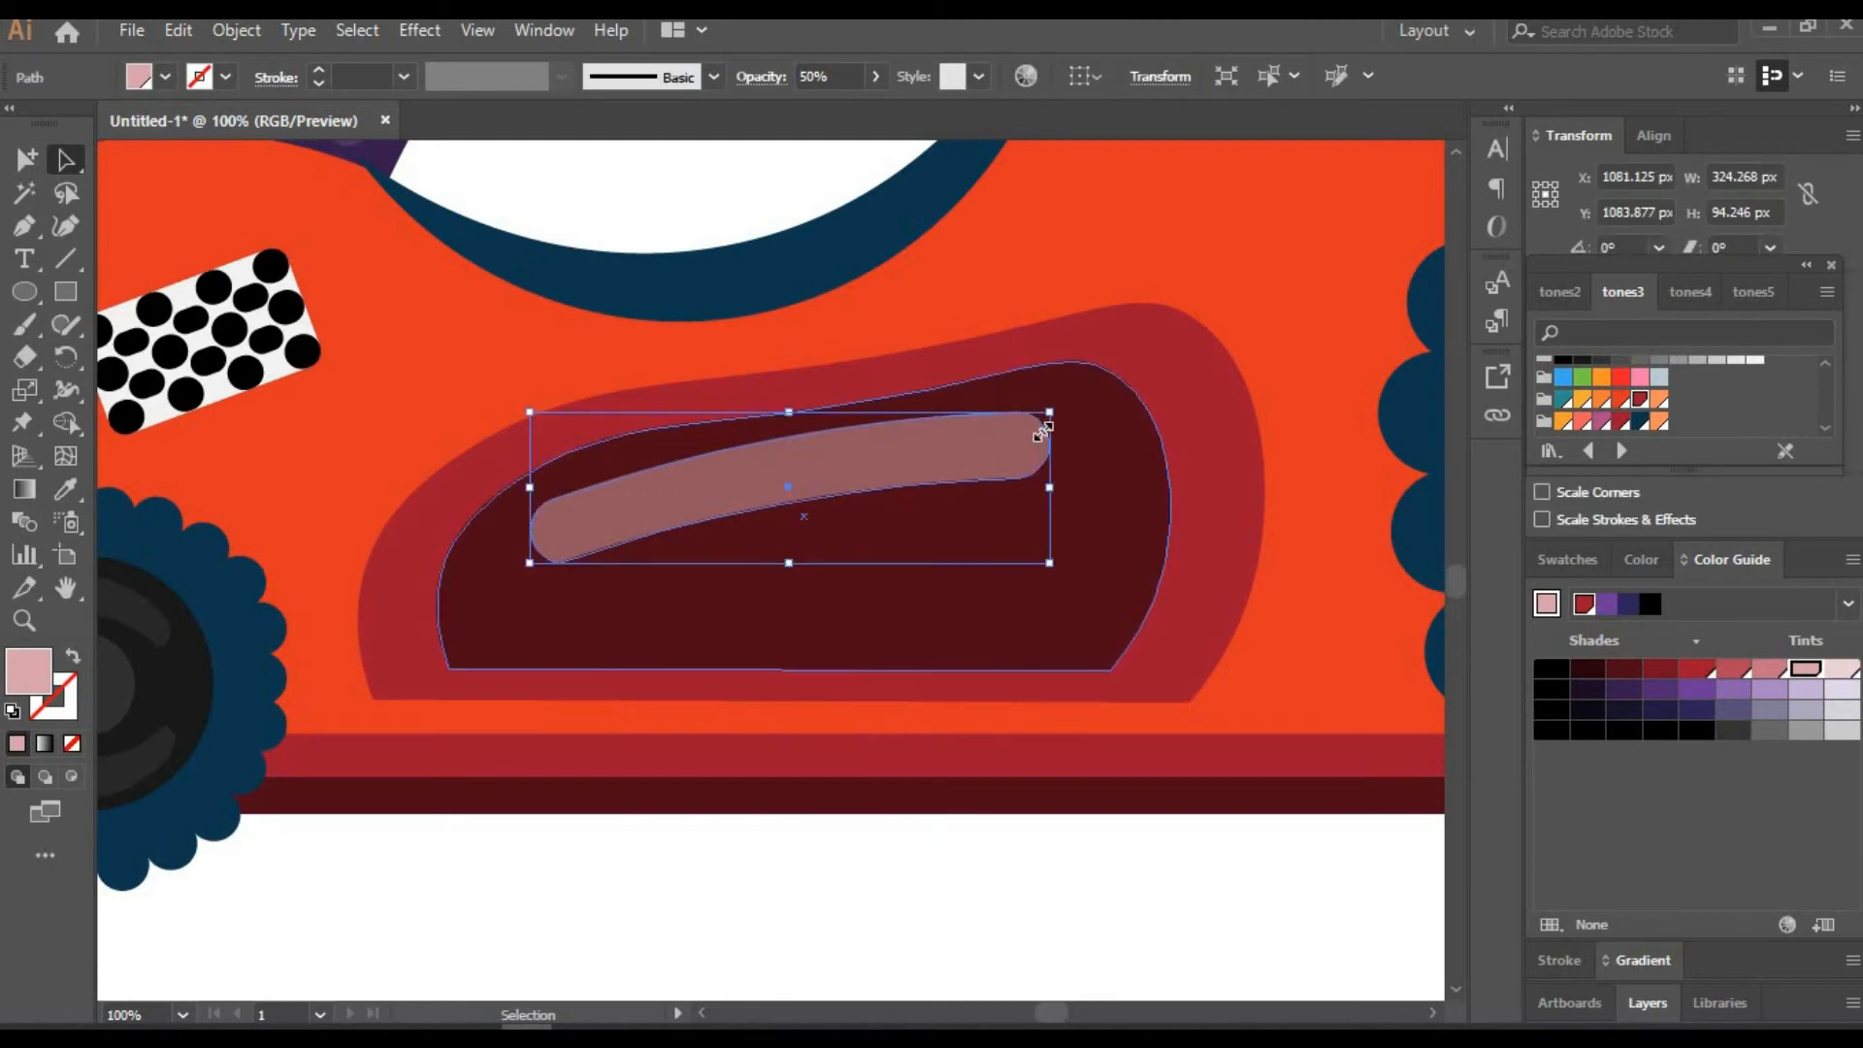
drag(1050, 412, 962, 442)
drag(815, 478, 709, 532)
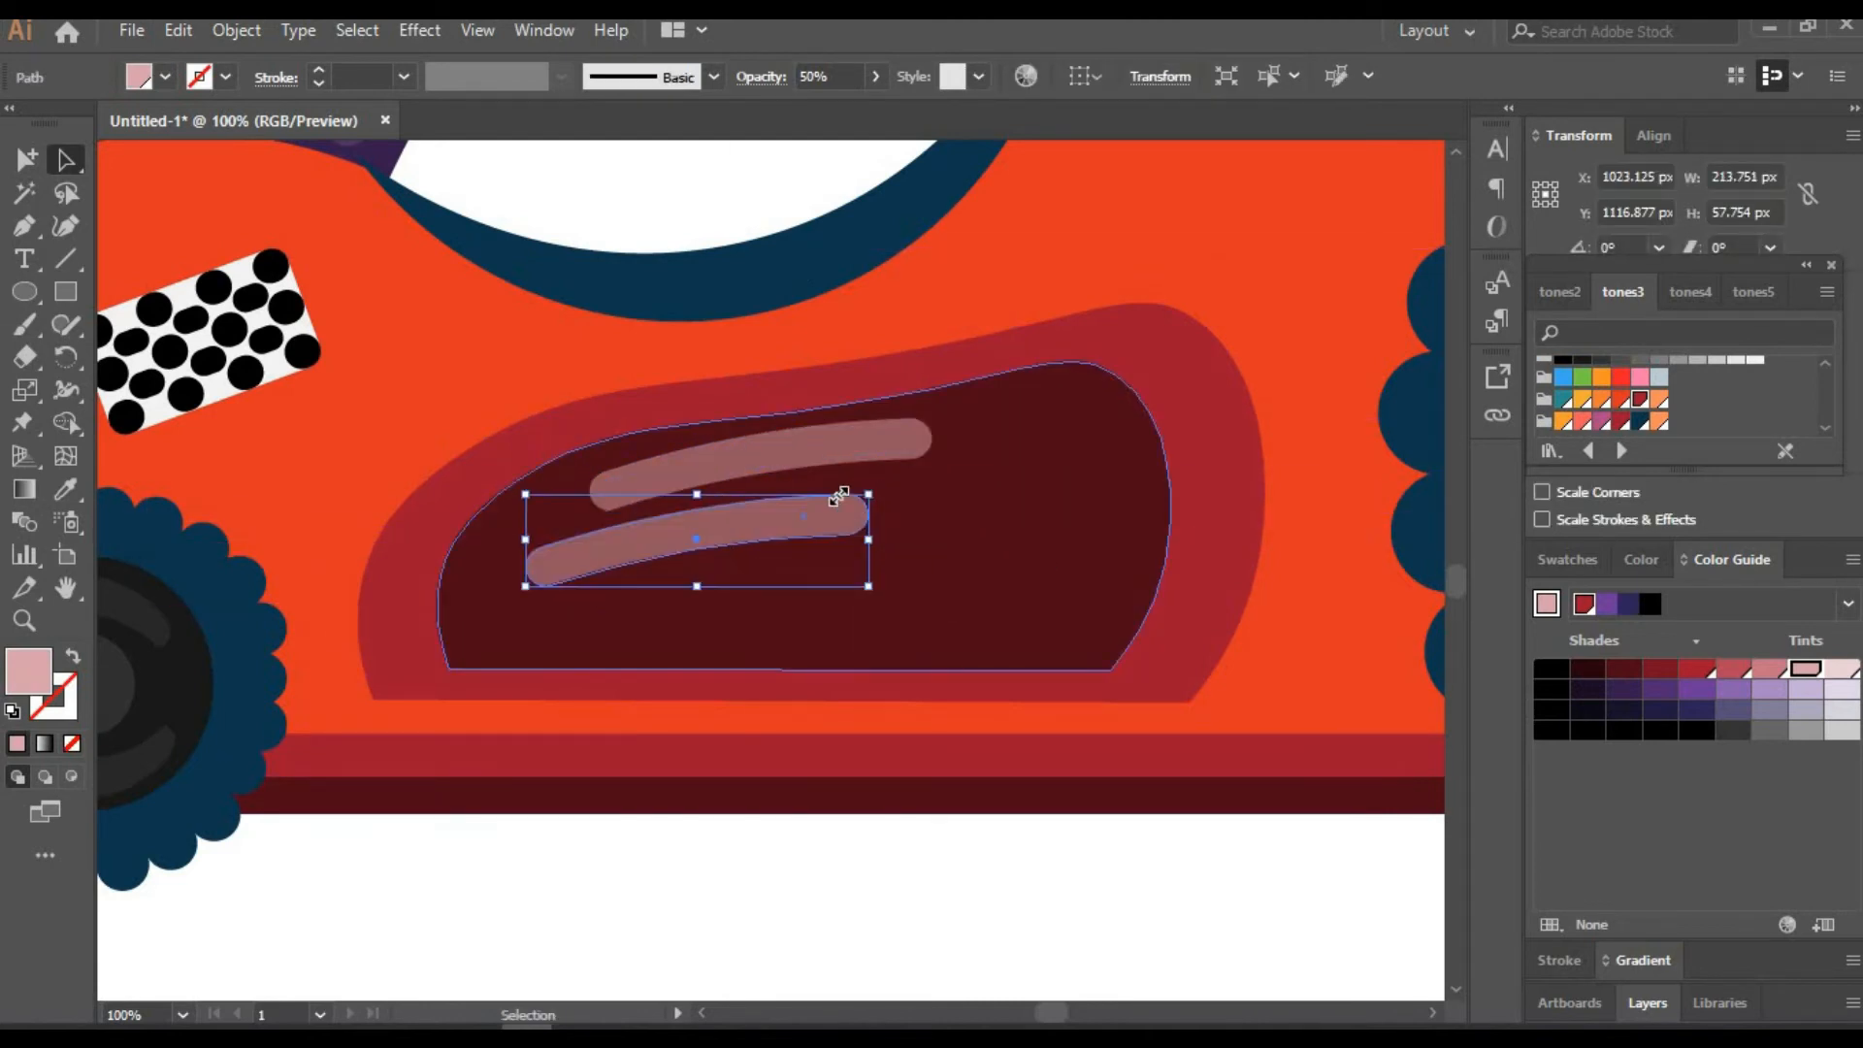
drag(868, 496, 819, 498)
drag(709, 529, 677, 530)
Copy the short stripe toward the rear of the maroon panel and shrink it to a thin third highlight
drag(707, 524, 985, 464)
drag(980, 465, 969, 473)
click(1097, 842)
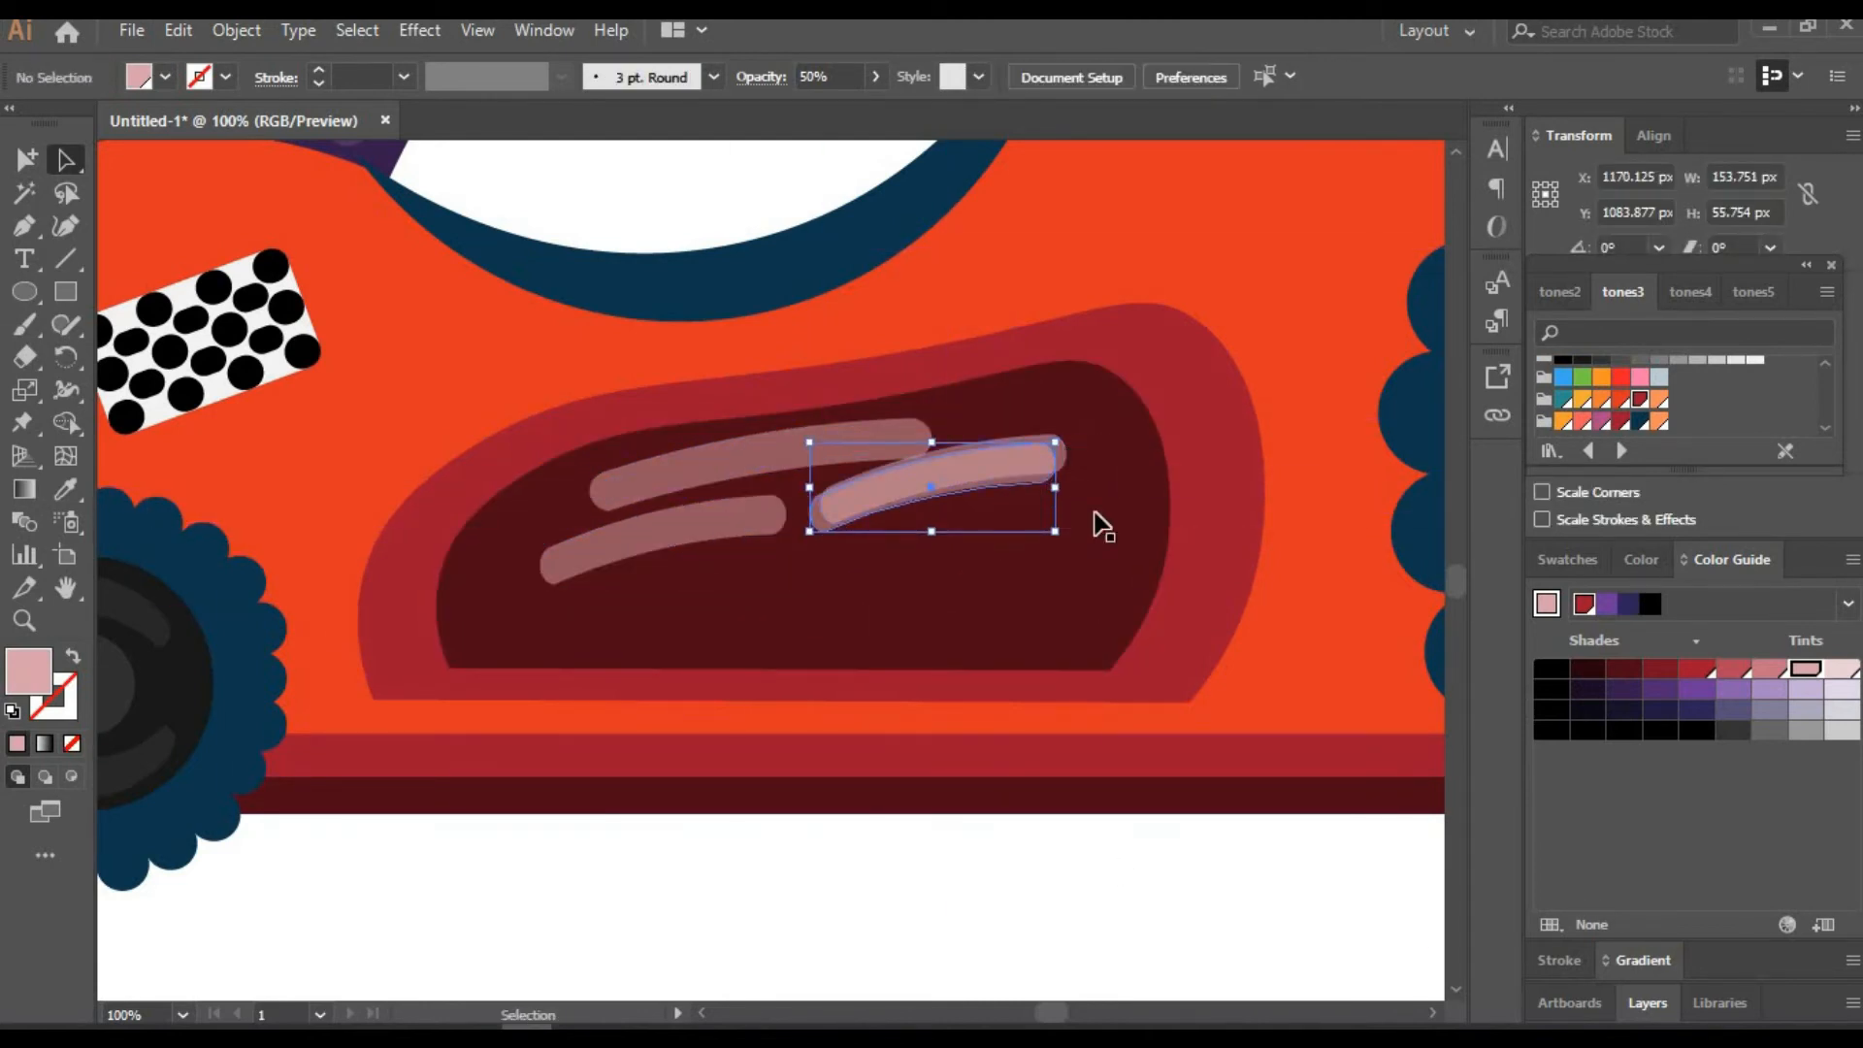
click(996, 481)
drag(1065, 433, 951, 477)
click(873, 842)
click(1009, 470)
click(819, 860)
Draw a translucent pink circle near the rear end of the maroon panel and place smaller copies beside it
click(24, 293)
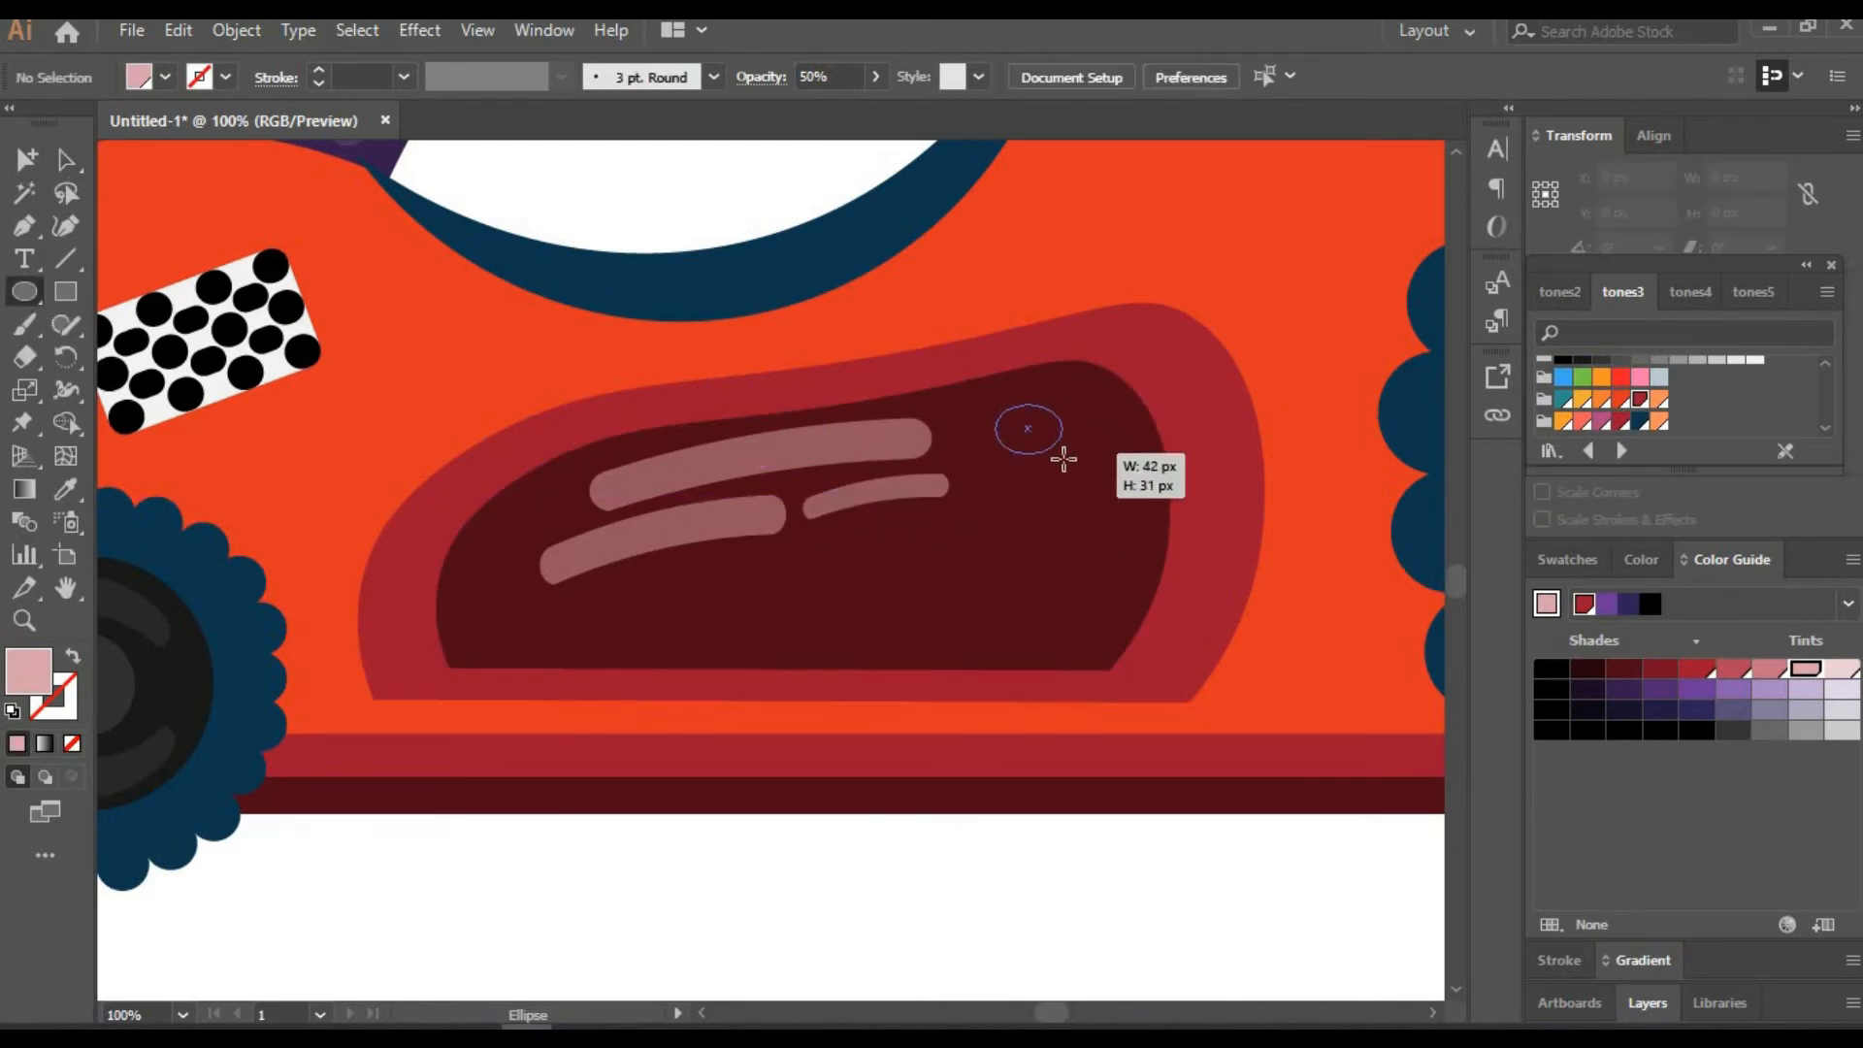
drag(1064, 459, 1096, 484)
key(a)
click(1077, 886)
drag(1127, 441, 1007, 494)
key(ctrl+shift+a)
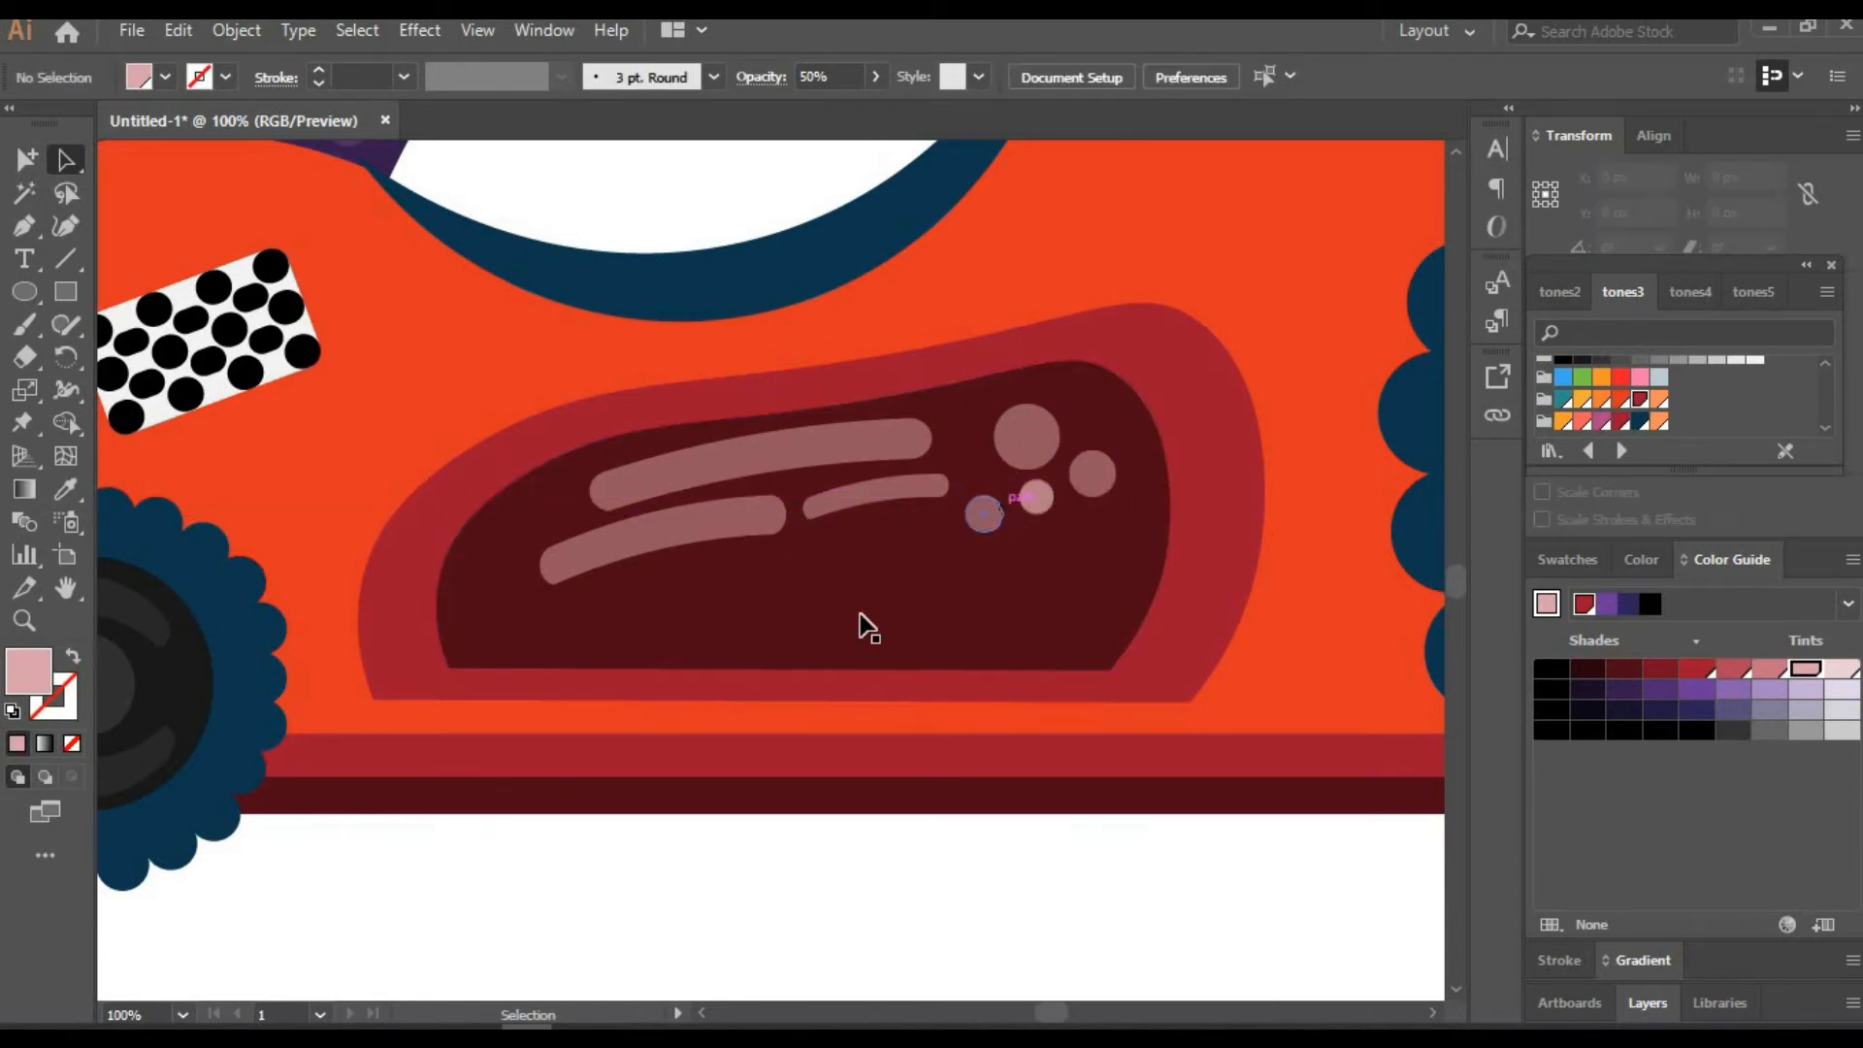
Scatter more small circle copies of varied sizes around the large pink circle
click(1093, 487)
drag(1120, 460, 1080, 399)
drag(1093, 381, 1113, 308)
drag(1114, 309, 1269, 337)
drag(1285, 322, 1290, 317)
click(970, 956)
click(1269, 337)
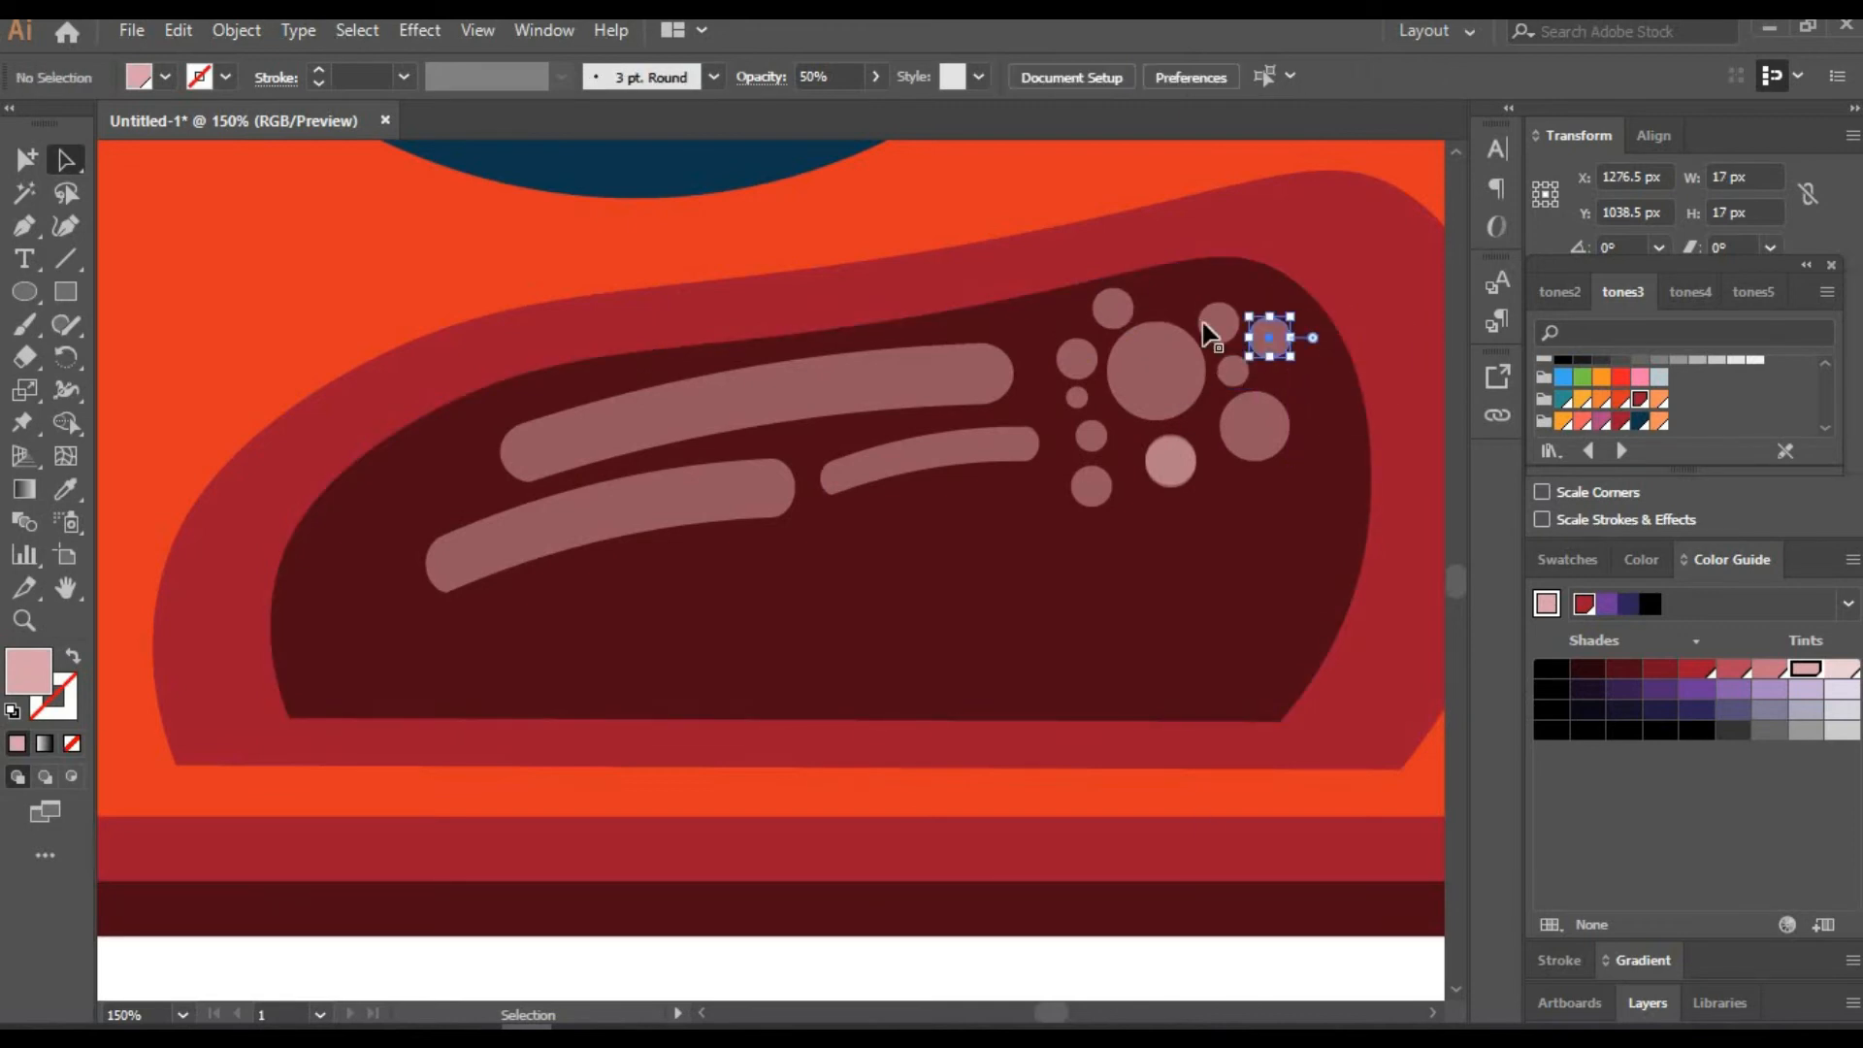
click(1171, 461)
click(844, 959)
drag(1225, 474, 1224, 466)
drag(1197, 454, 1298, 403)
Copy pink circles to the front end of the maroon panel, scattering small ones about 11 px wide
drag(1171, 462, 385, 486)
drag(380, 530, 360, 603)
drag(380, 530, 317, 598)
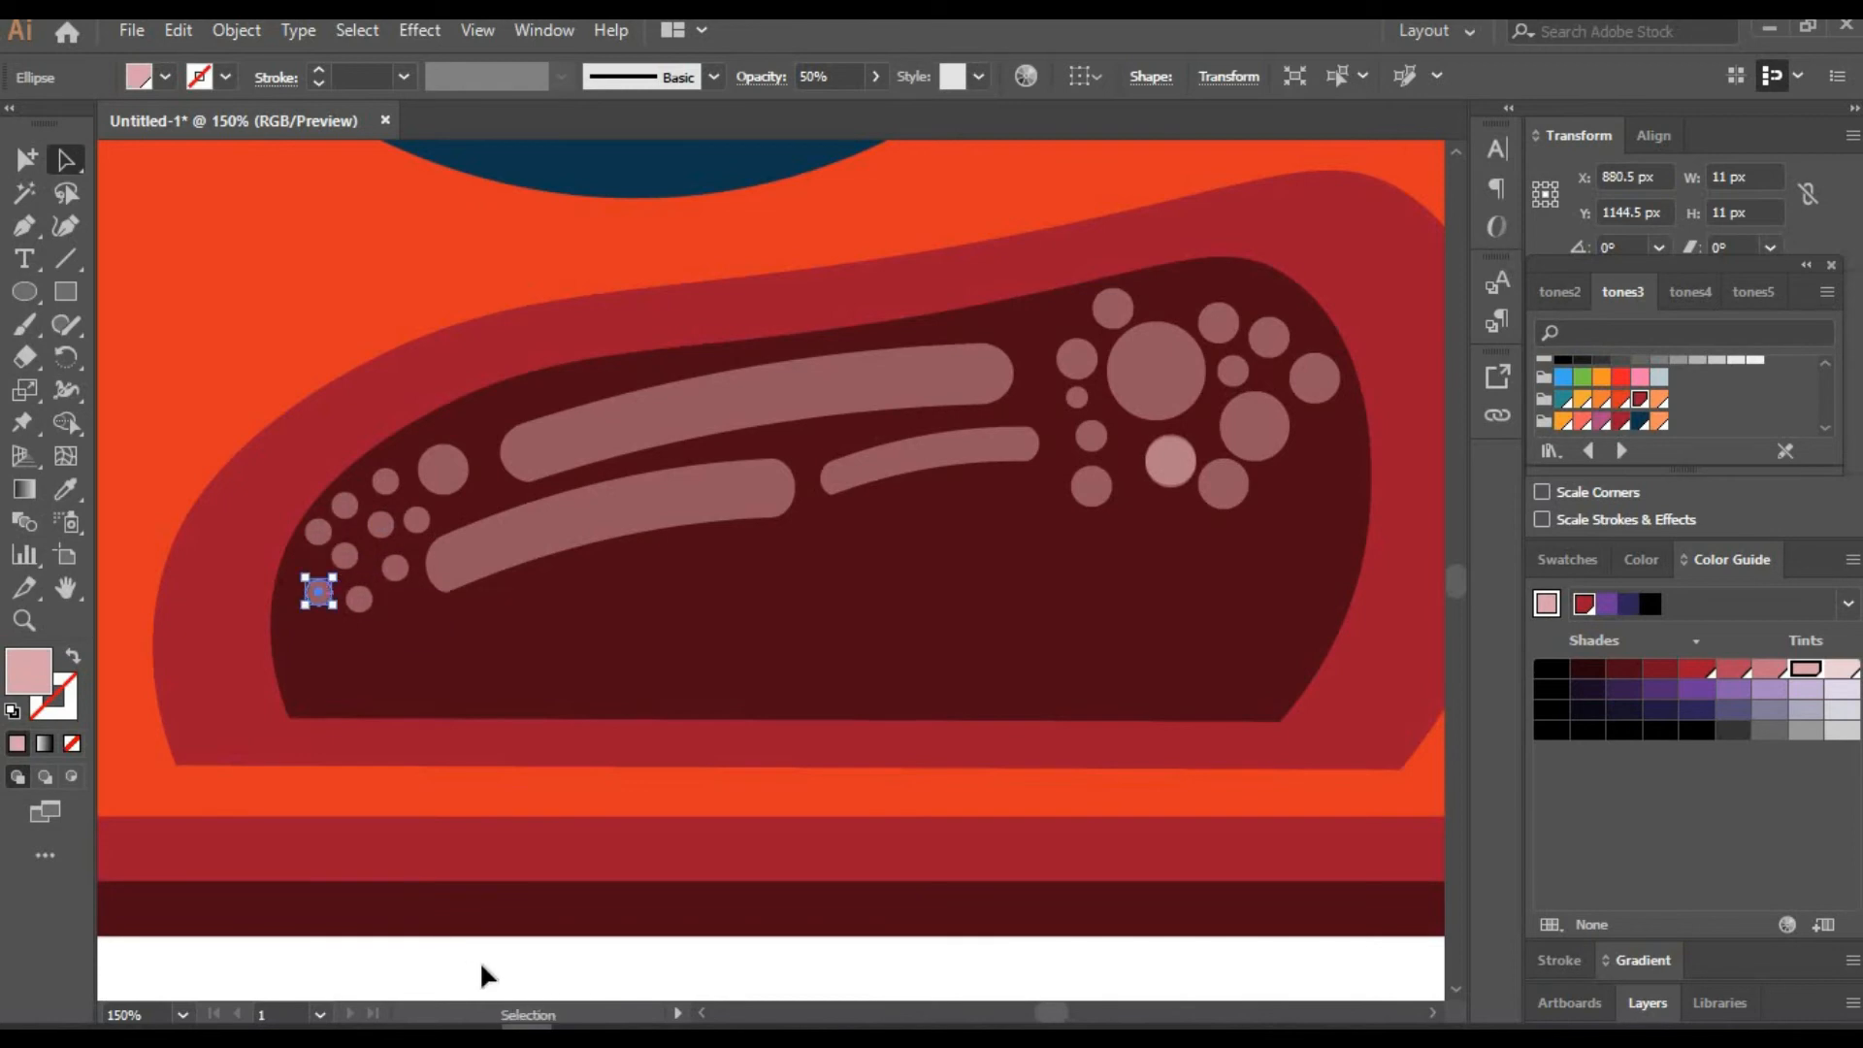
click(483, 969)
Draw a small light pink rectangle above the checkered panel and rotate it about 24.85° to follow the hood
click(125, 1015)
text(25)
key(Return)
key(h)
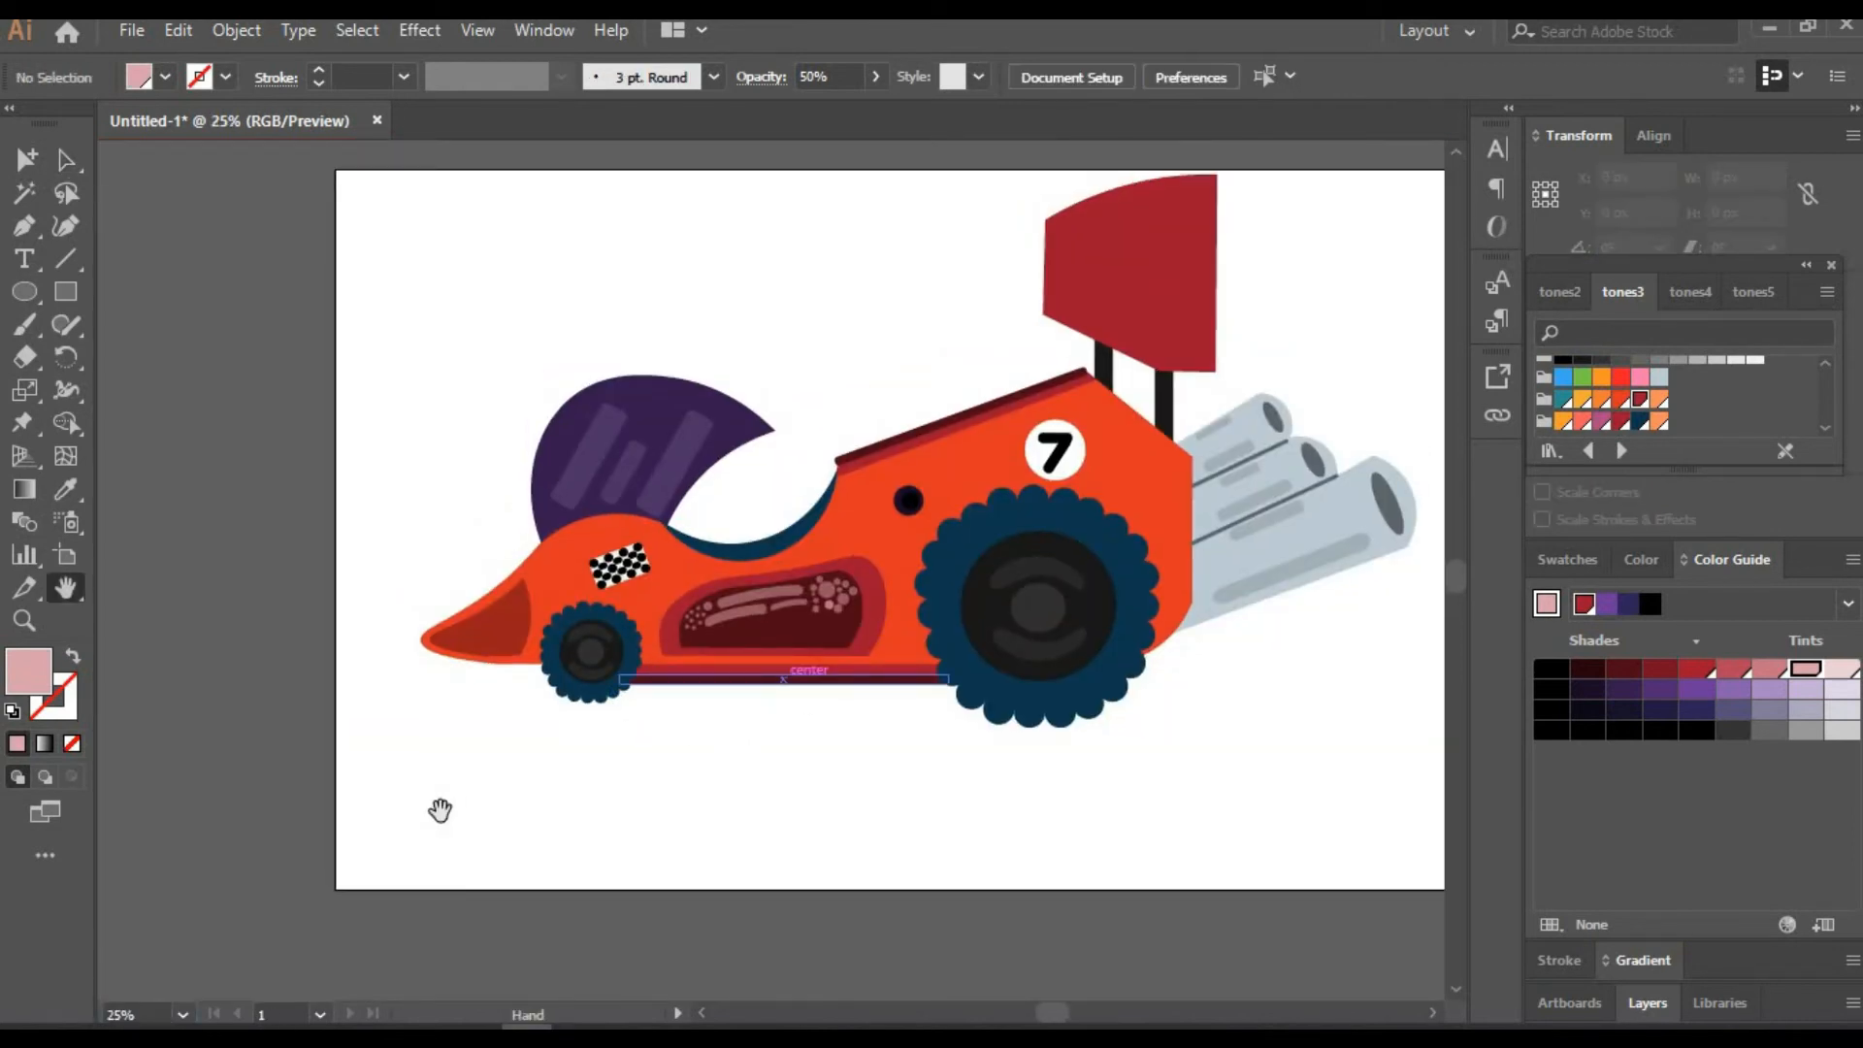
click(151, 1012)
text(150)
key(Return)
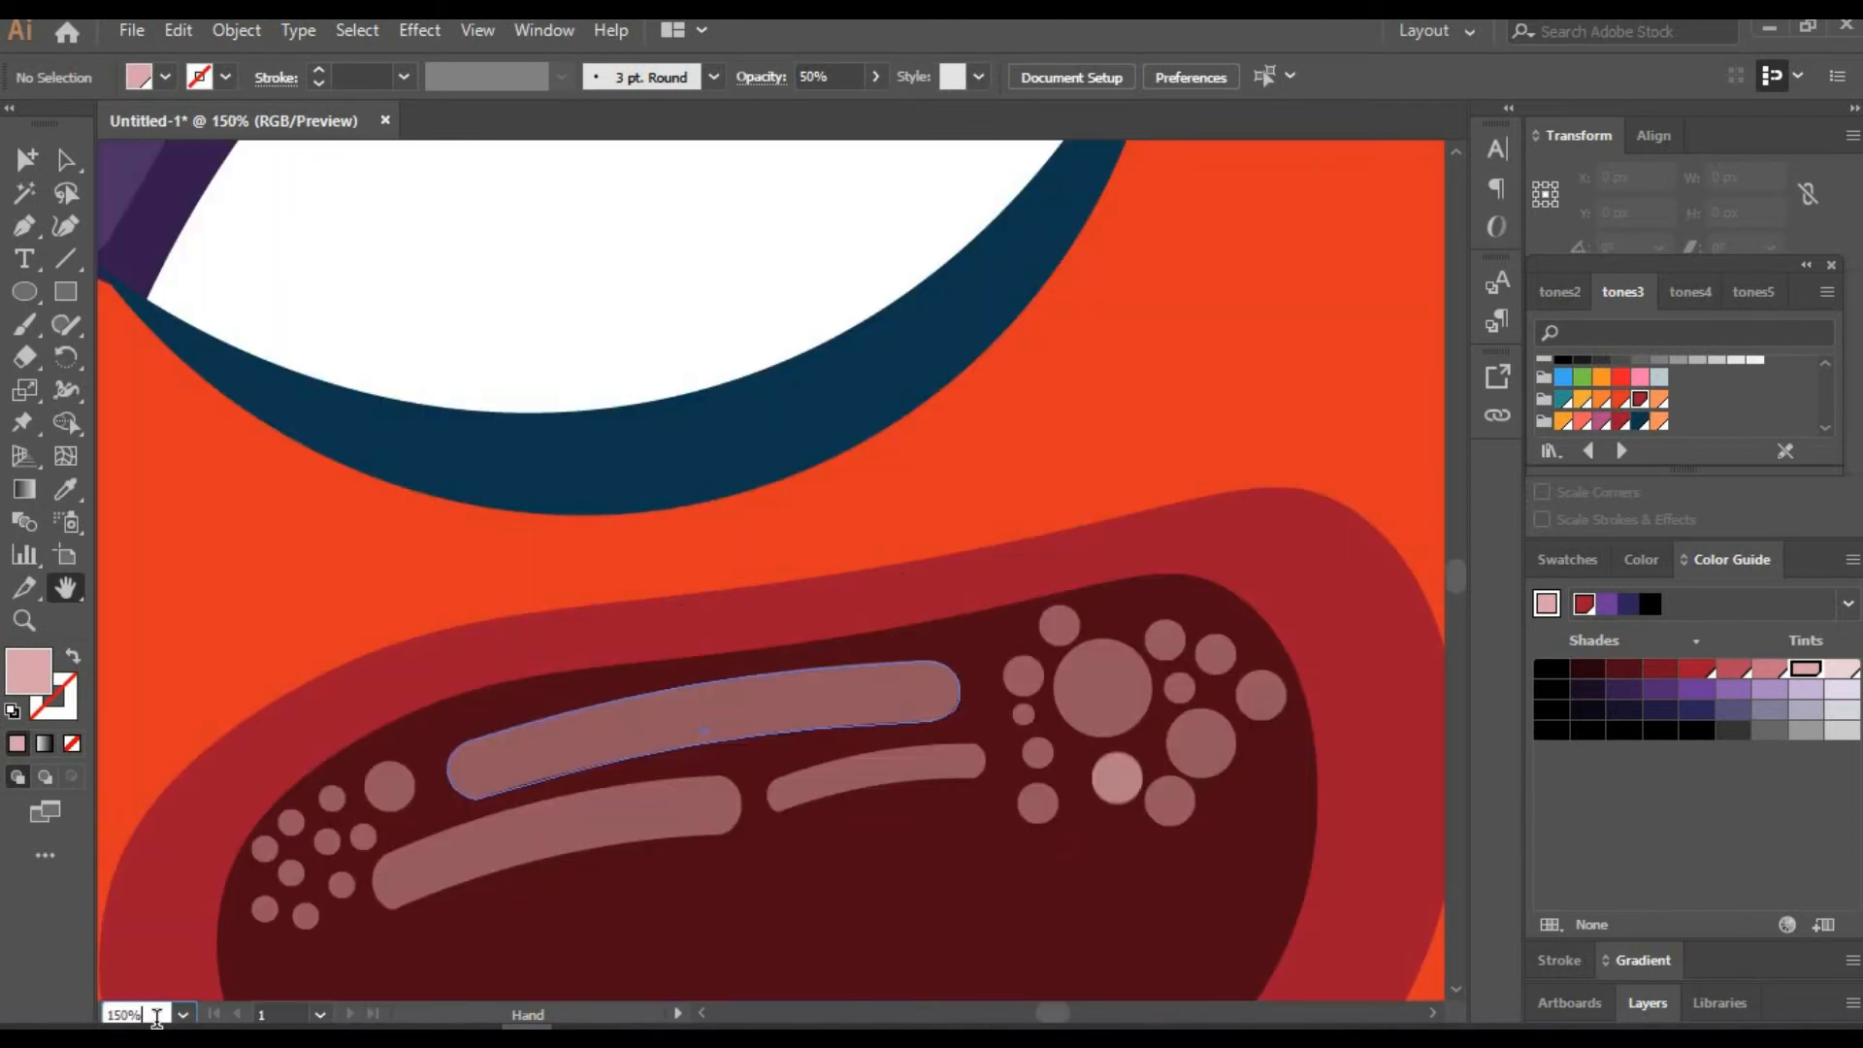
text(75)
key(Return)
drag(752, 316, 973, 220)
click(66, 294)
mouse_move(334, 397)
mouse_down()
mouse_move(422, 442)
mouse_move(472, 436)
mouse_move(458, 356)
mouse_up()
click(65, 163)
drag(402, 417, 436, 351)
Bend the pink rectangle into a curved stripe with rounded ends, about 160 × 78 px, along the hood
click(66, 227)
drag(401, 399, 372, 388)
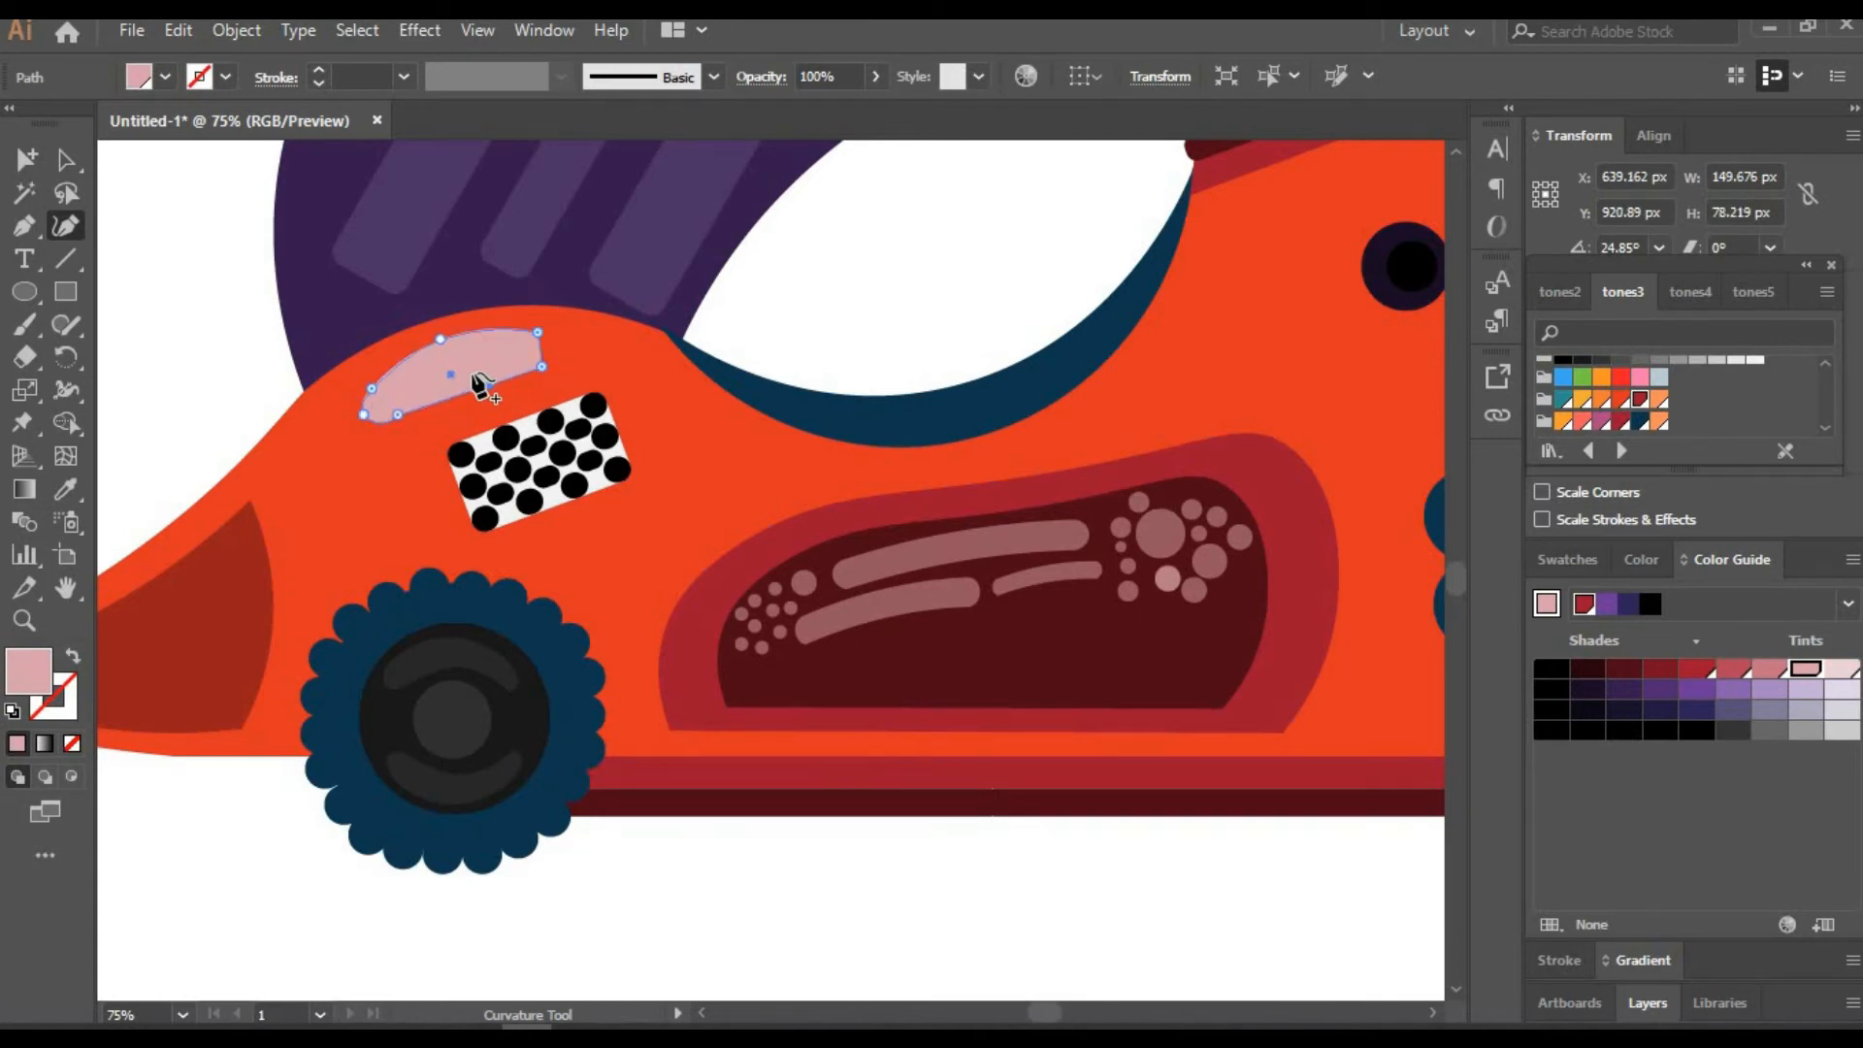
click(66, 160)
click(194, 233)
drag(527, 347, 518, 345)
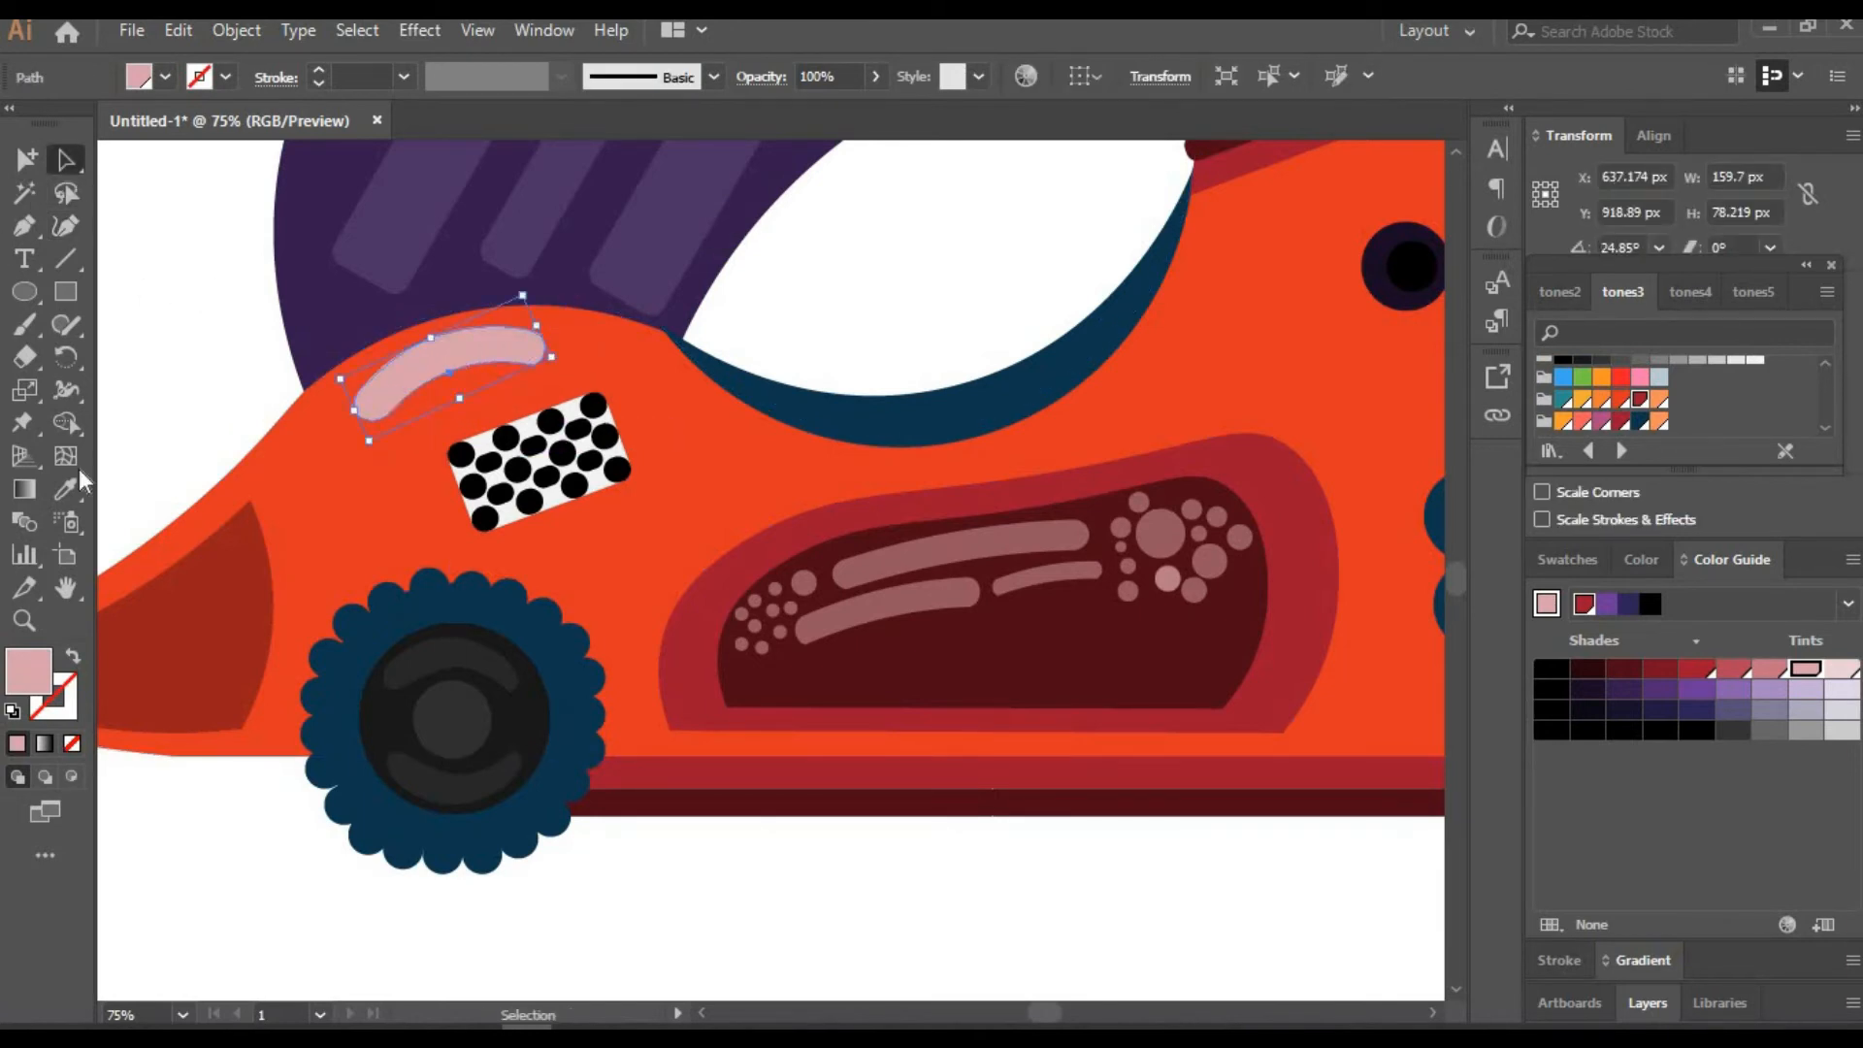
Recolour the hood stripe with the translucent maroon sampled from the nose accent
click(66, 489)
click(388, 233)
click(236, 640)
click(66, 161)
click(206, 323)
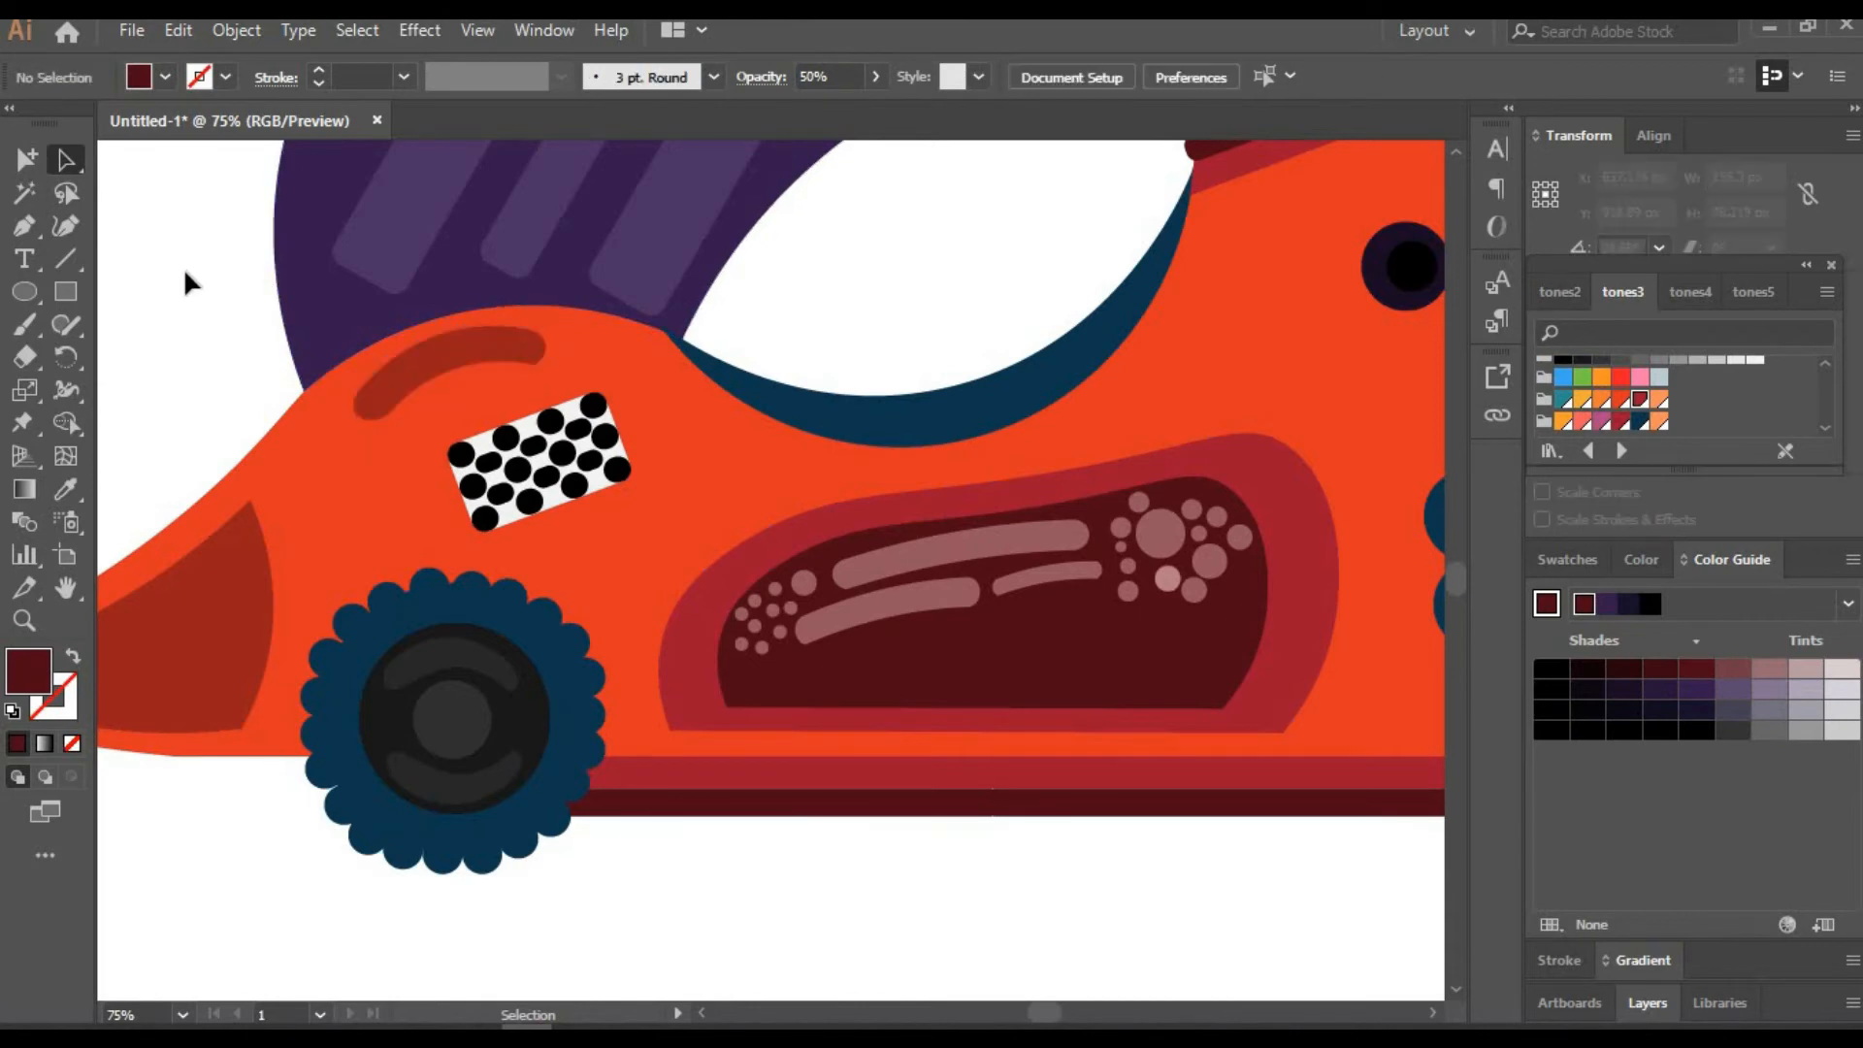
Draw a narrow maroon rectangle between the cockpit edge and the round port and rotate it to 330°
key(space)
drag(909, 824, 413, 917)
click(60, 292)
drag(720, 326, 801, 466)
click(66, 160)
mouse_move(825, 334)
mouse_down()
mouse_move(847, 371)
mouse_move(830, 327)
mouse_up()
drag(773, 362, 751, 301)
click(643, 330)
Set the tilted maroon rectangle's opacity to 50%
click(696, 383)
double_click(830, 77)
text(50)
key(Return)
click(437, 199)
Round both ends of the tilted maroon stripe by curving its short edges
click(723, 375)
click(66, 226)
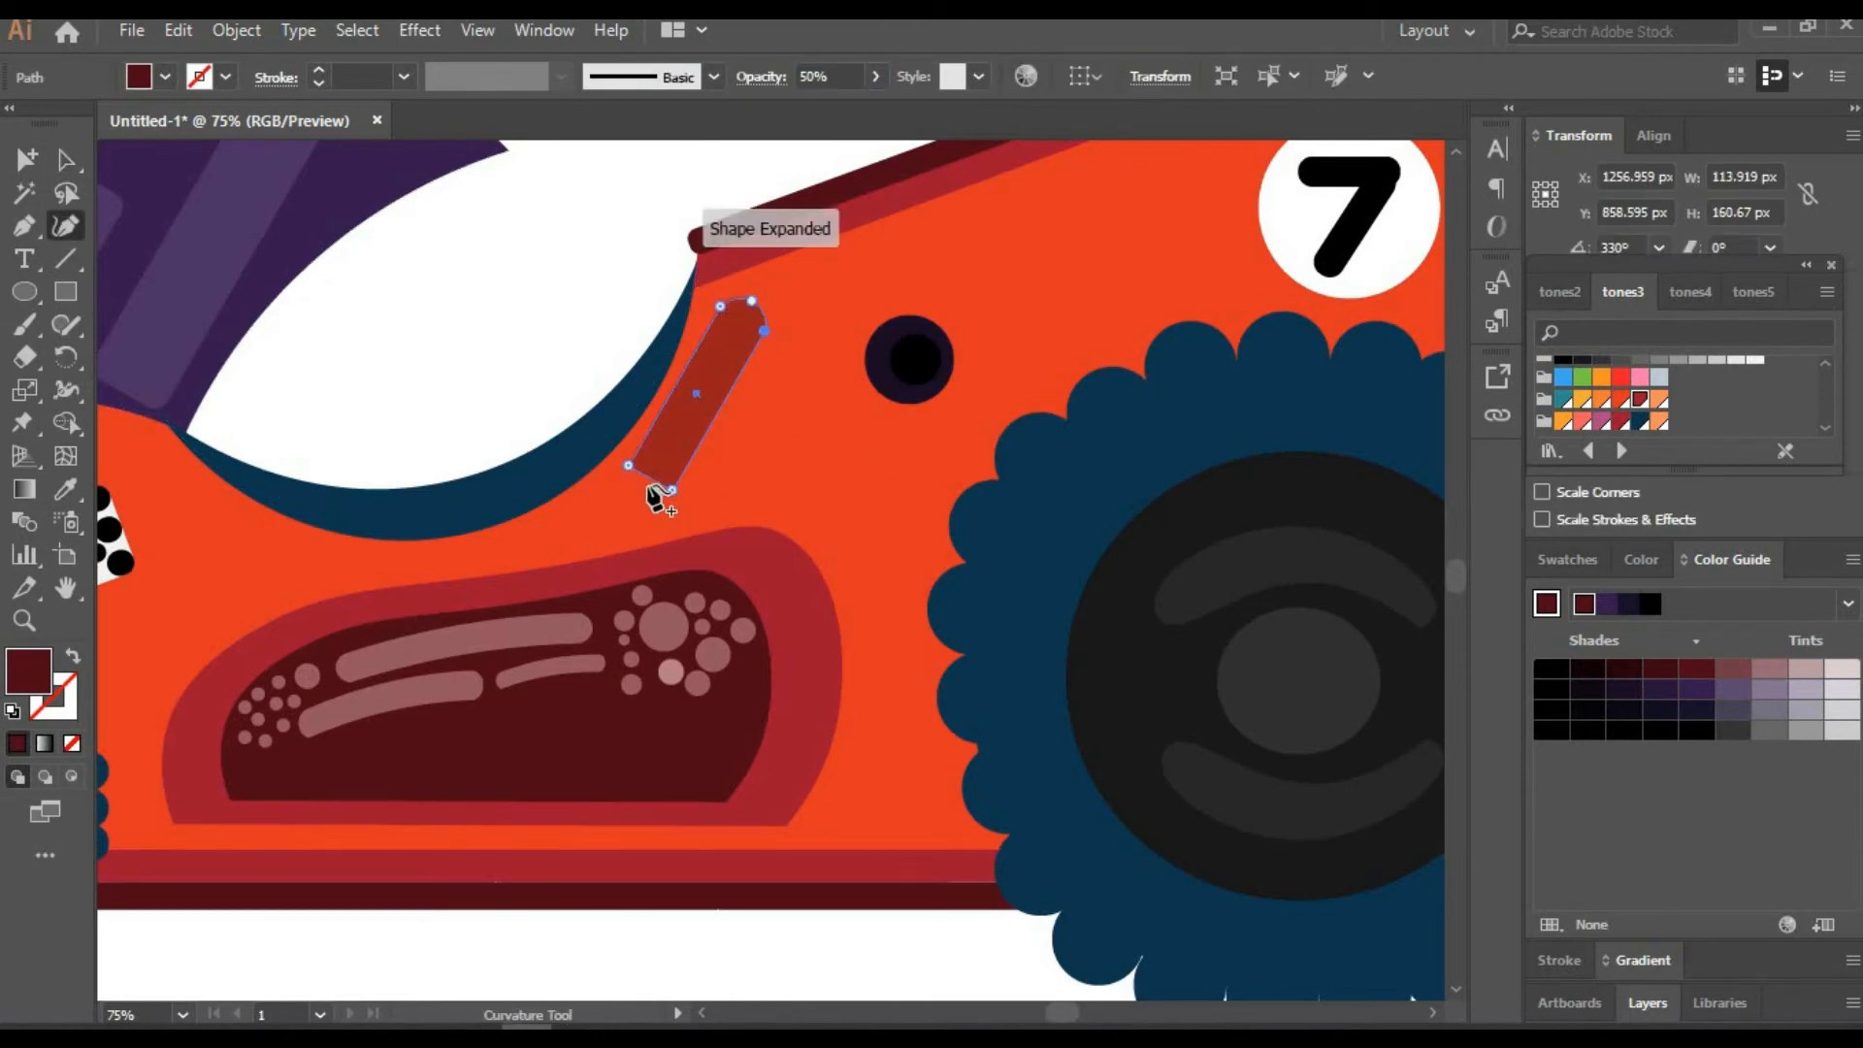
click(66, 160)
click(466, 291)
Place a 38 px copy of the port's circle below the tilted stripe and give it the stripe's translucent maroon
drag(904, 394, 794, 469)
drag(844, 390, 615, 526)
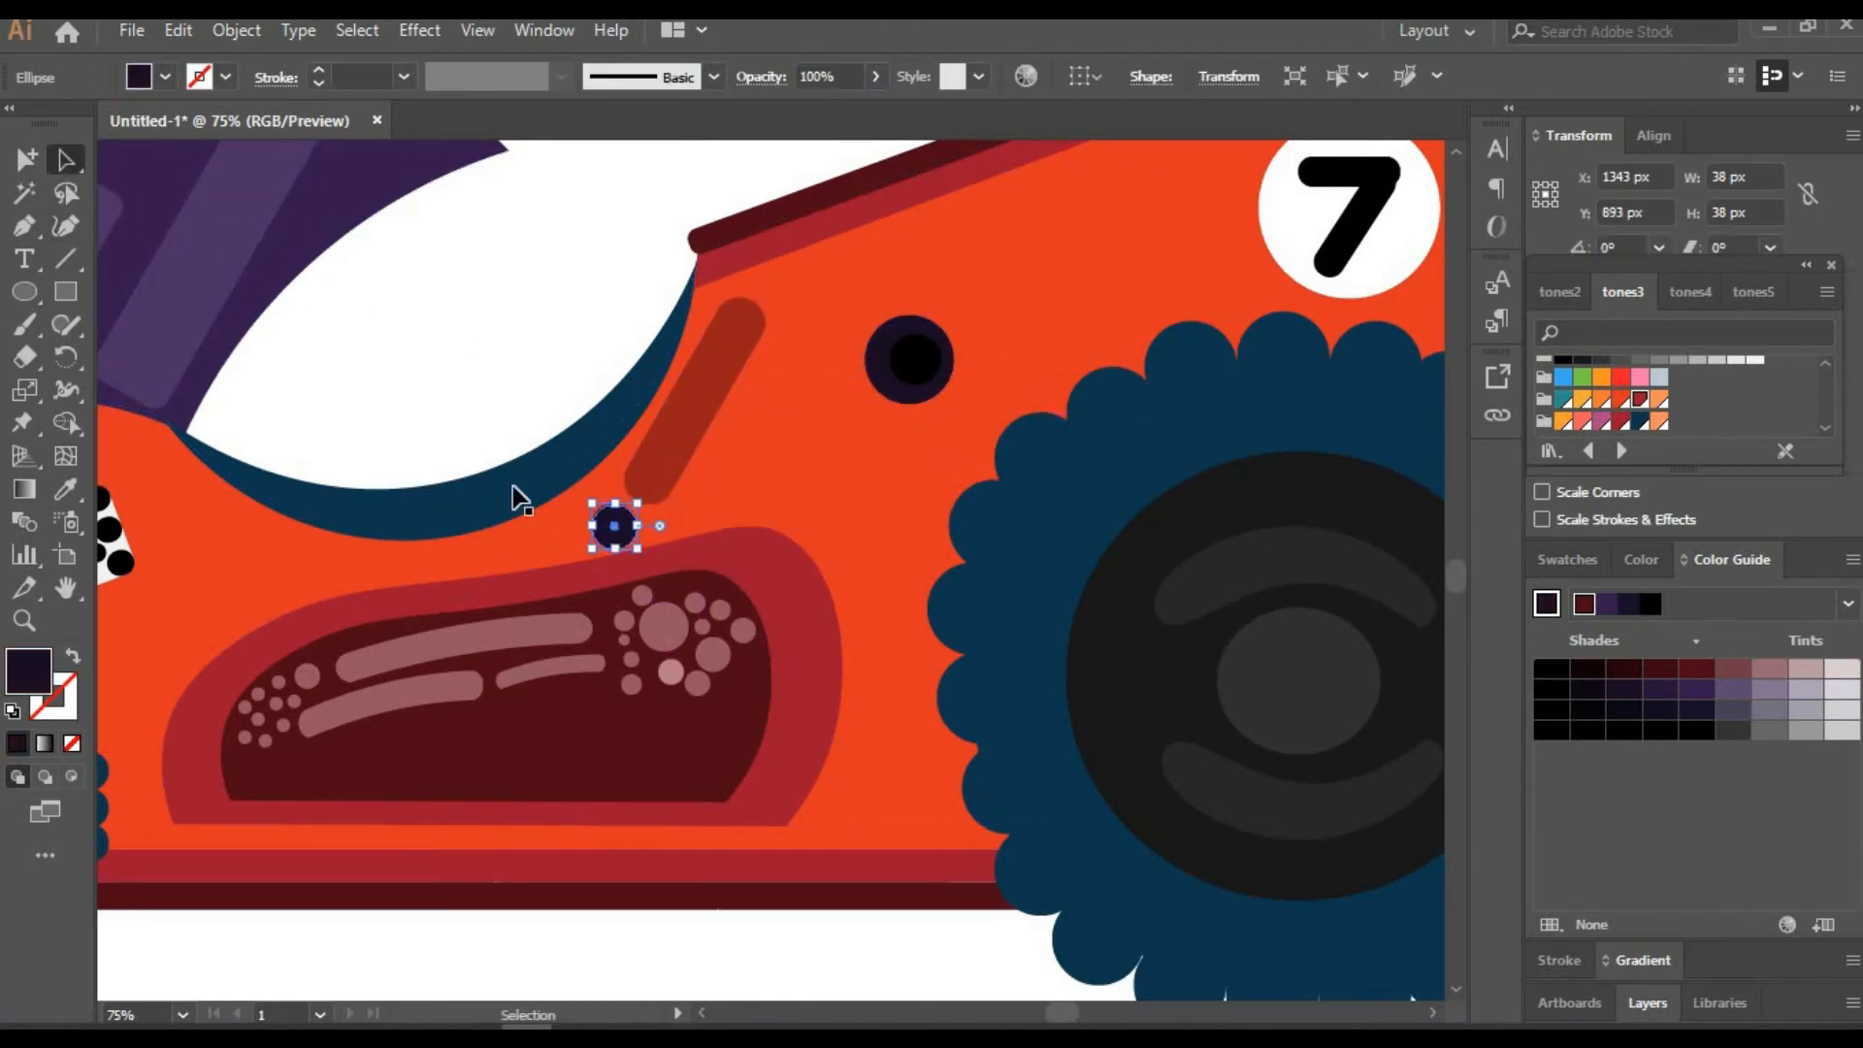
click(66, 490)
click(694, 403)
click(66, 160)
click(495, 291)
key(space)
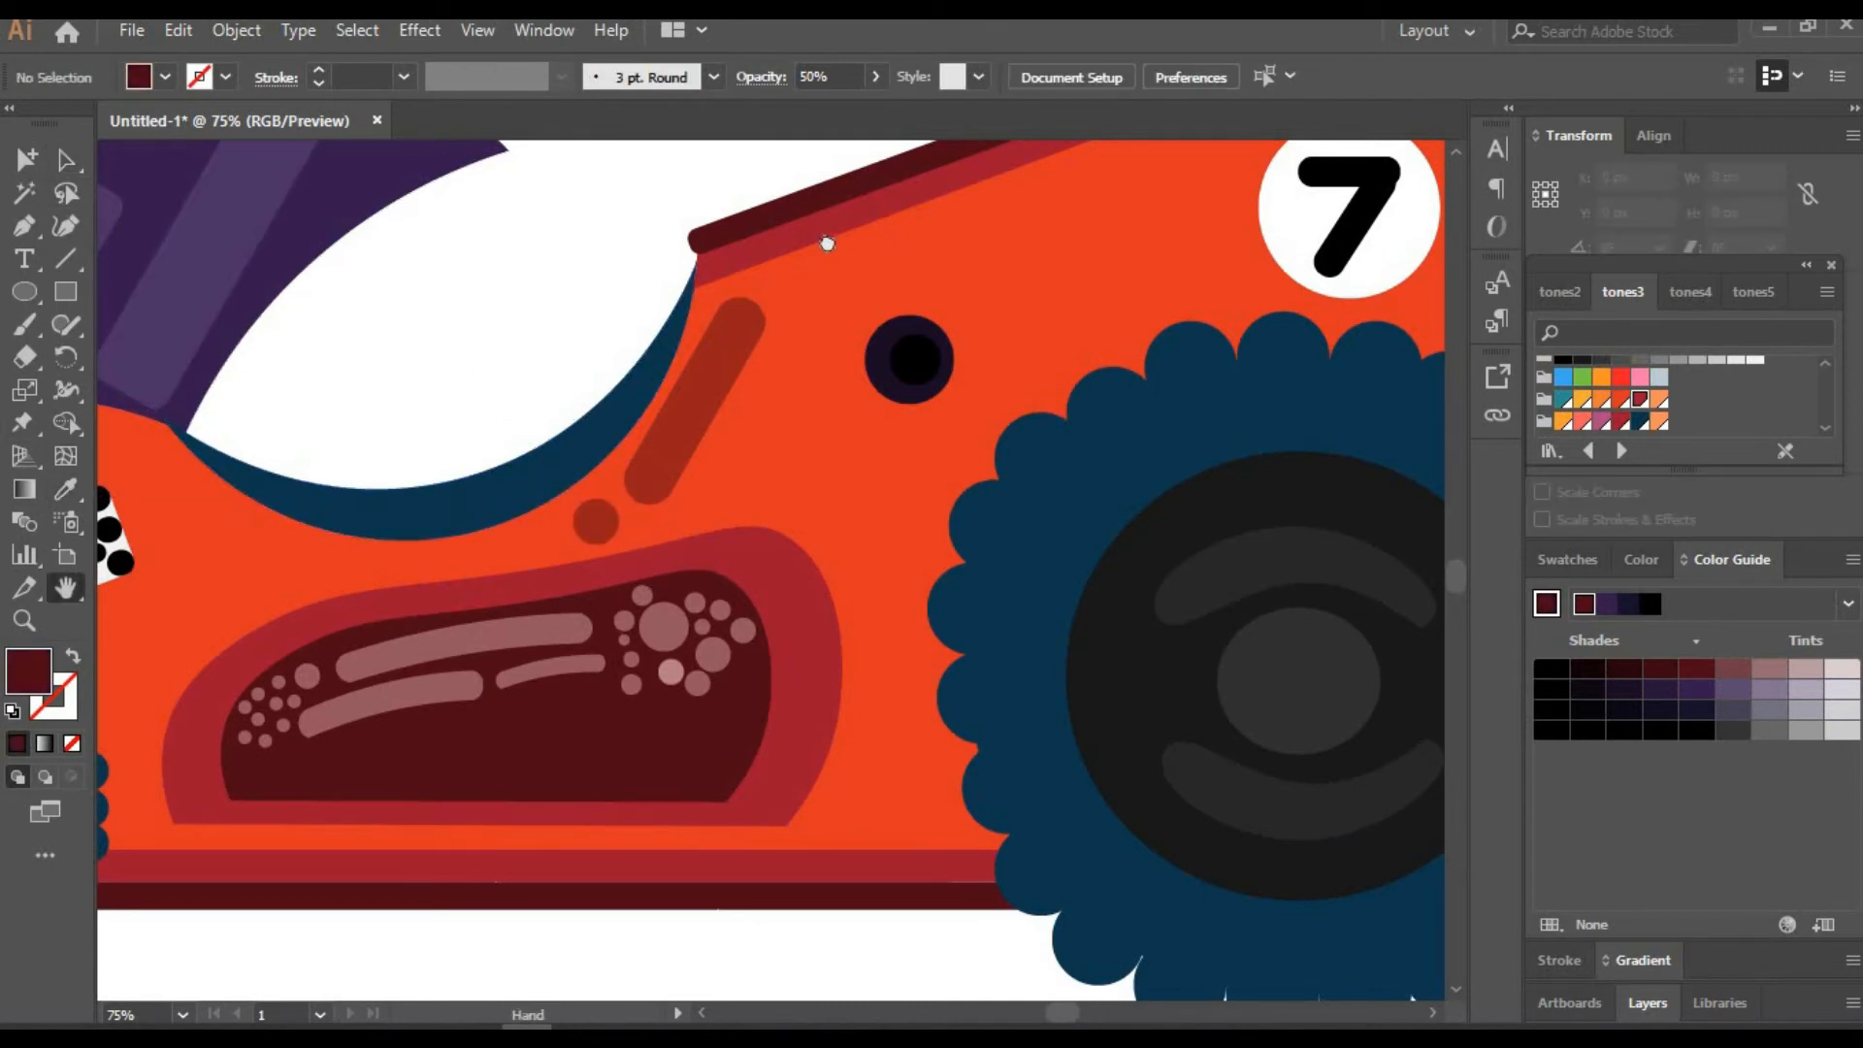
Delete the short highlight stripe on the glossy side panel and centre the lower stripe beneath the upper one
drag(418, 997, 786, 751)
click(66, 160)
click(891, 424)
key(Delete)
drag(802, 435, 975, 402)
click(846, 931)
Draw a pink rectangle on the rear wing and reshape its corners to cover the wing's lower part
key(space)
drag(806, 145, 598, 567)
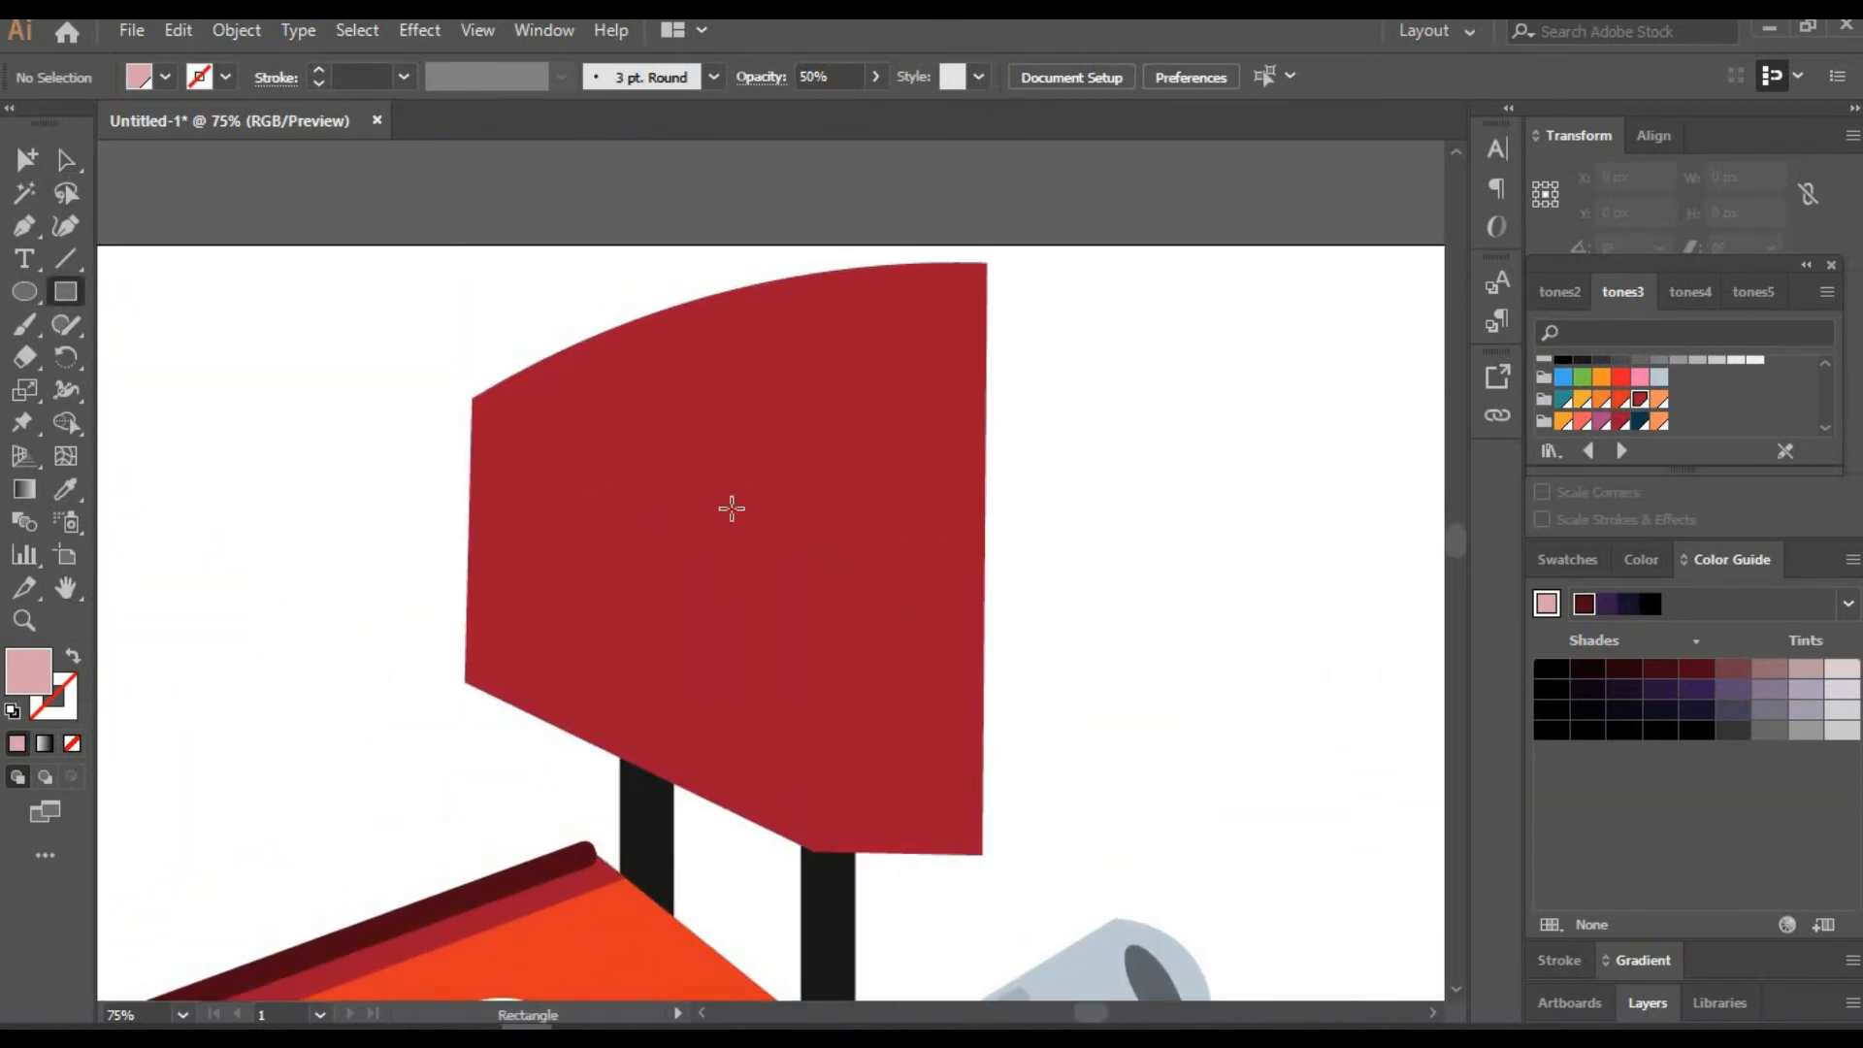
drag(504, 545, 855, 705)
key(shift+grave)
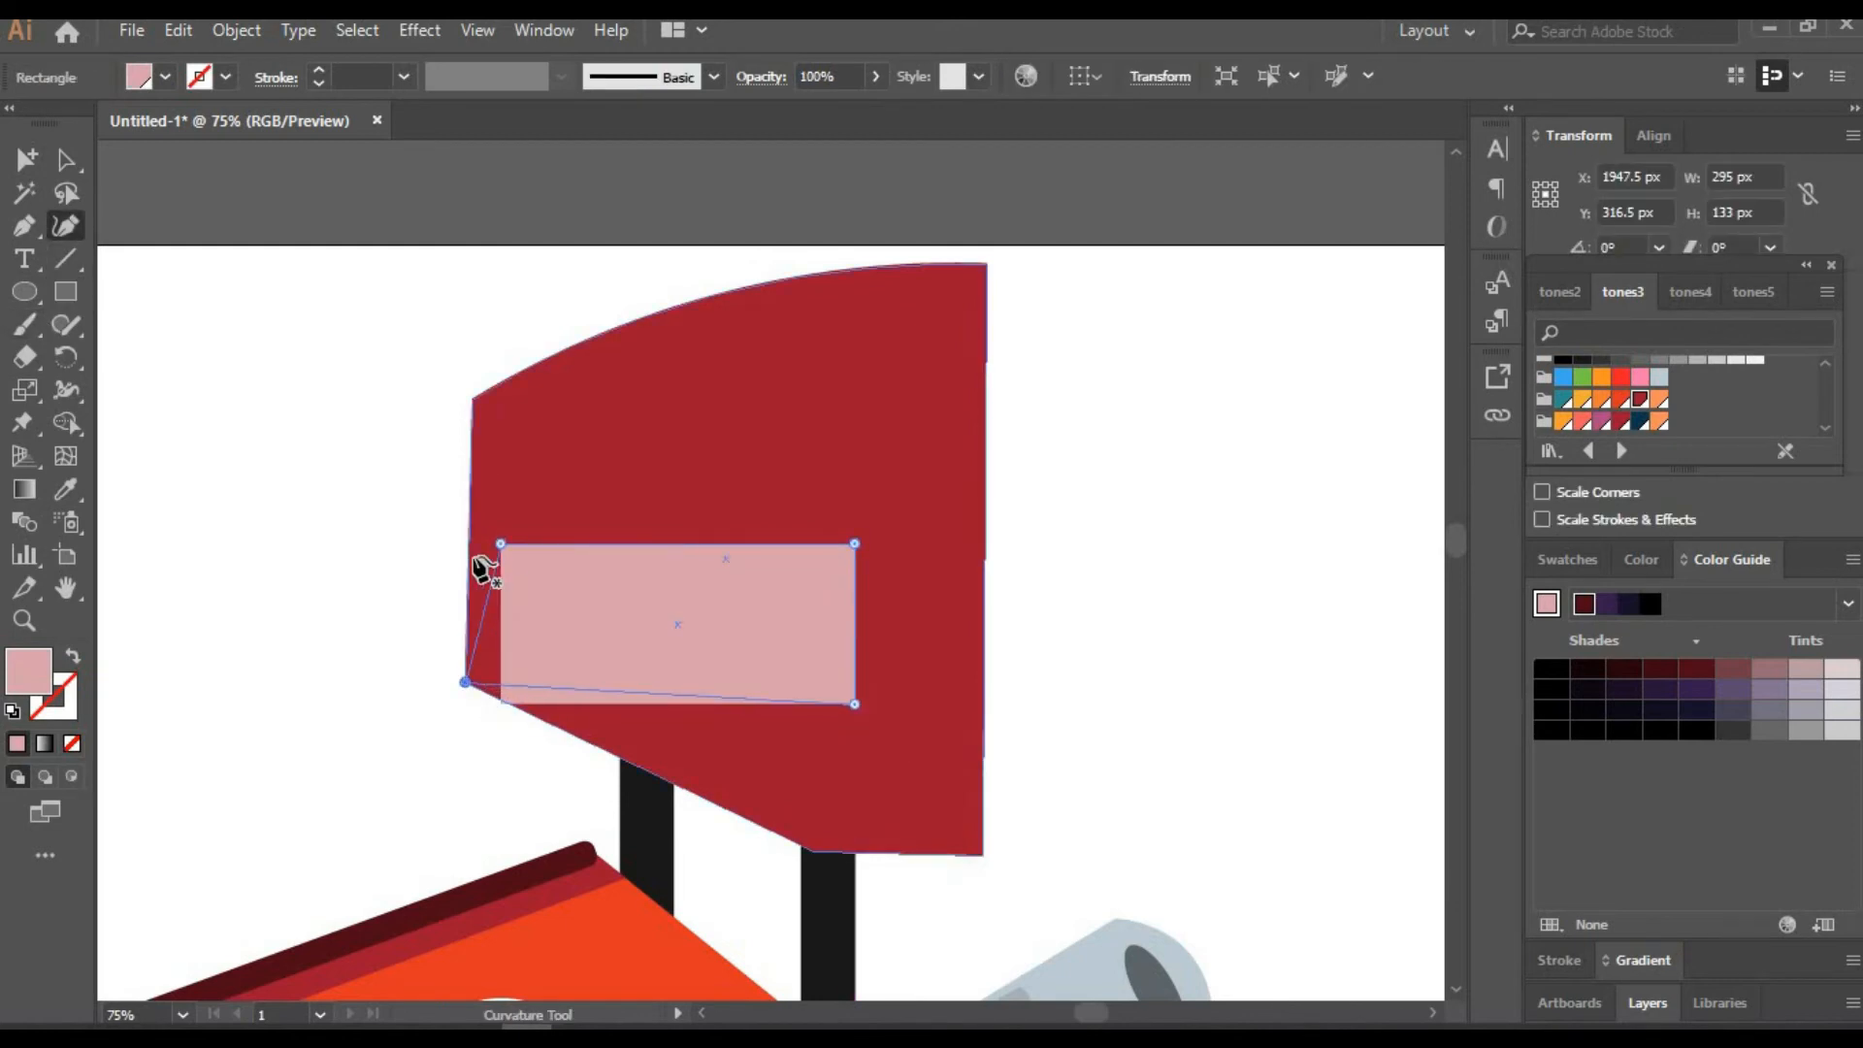
drag(500, 543, 467, 535)
drag(855, 543, 985, 542)
drag(855, 705, 801, 845)
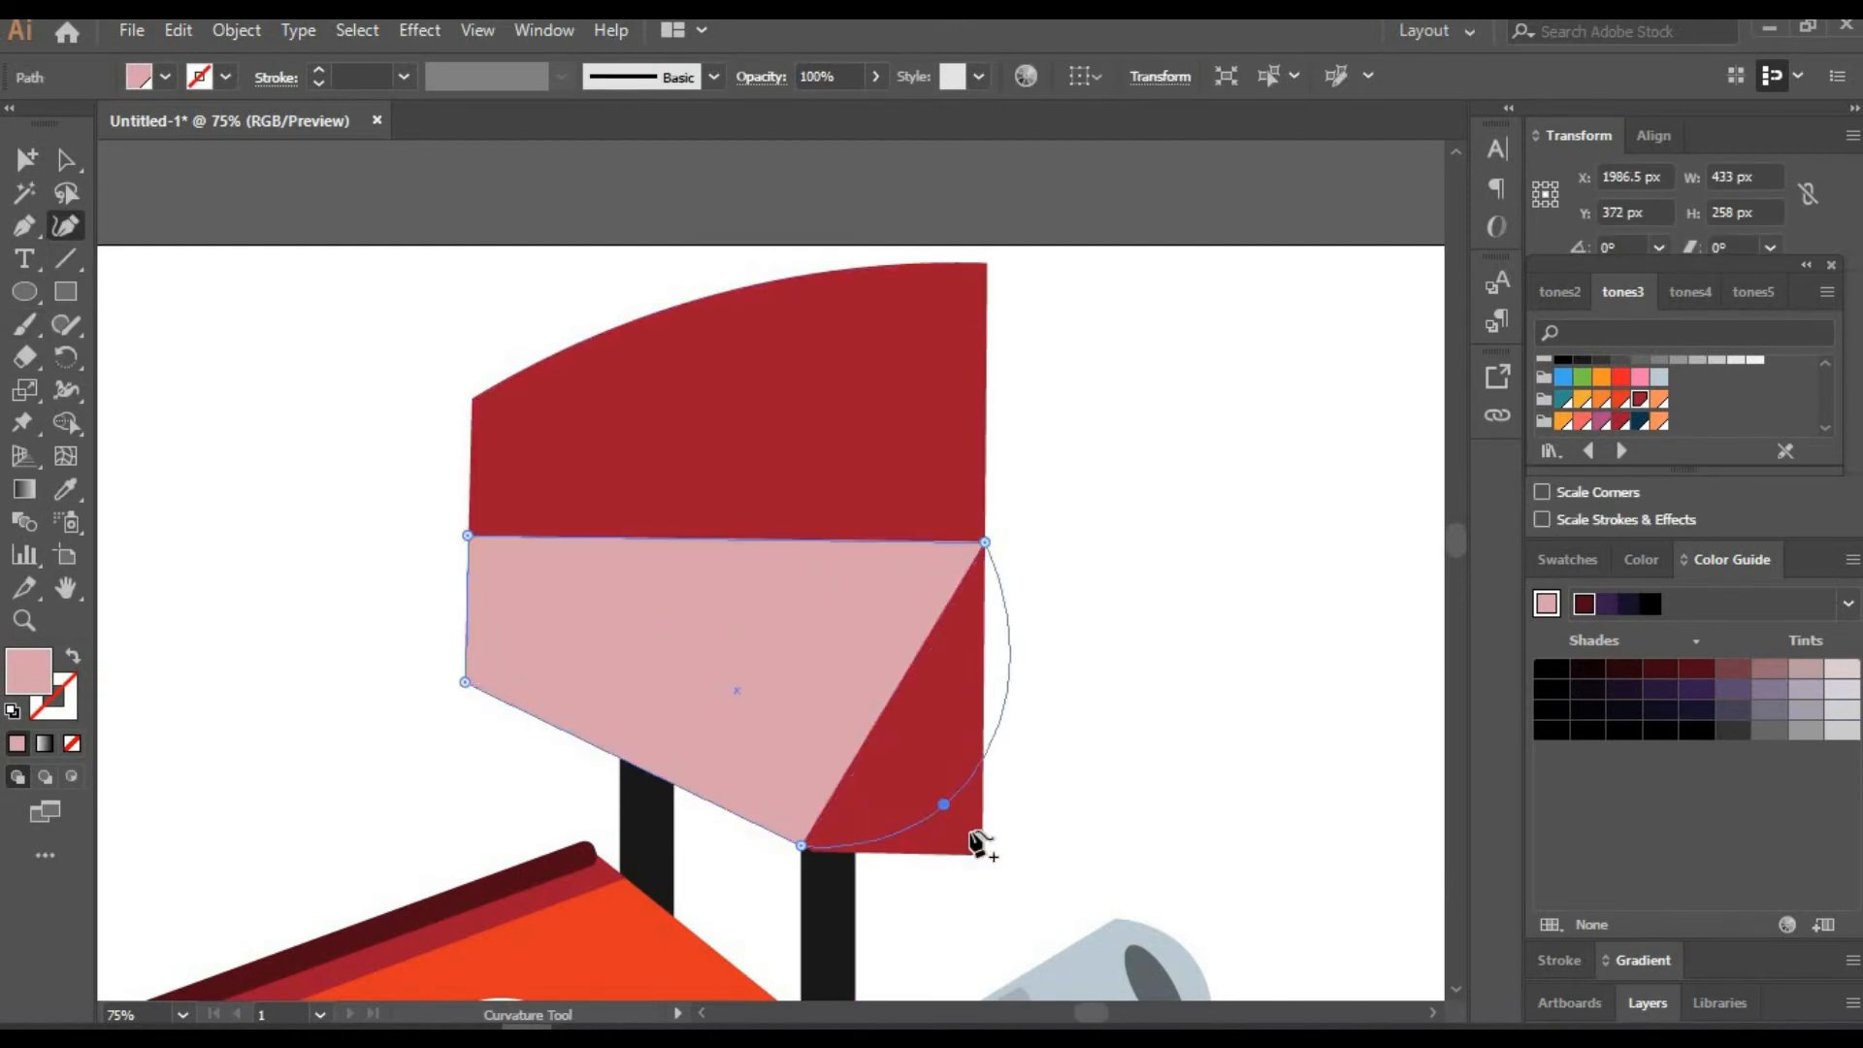
click(982, 854)
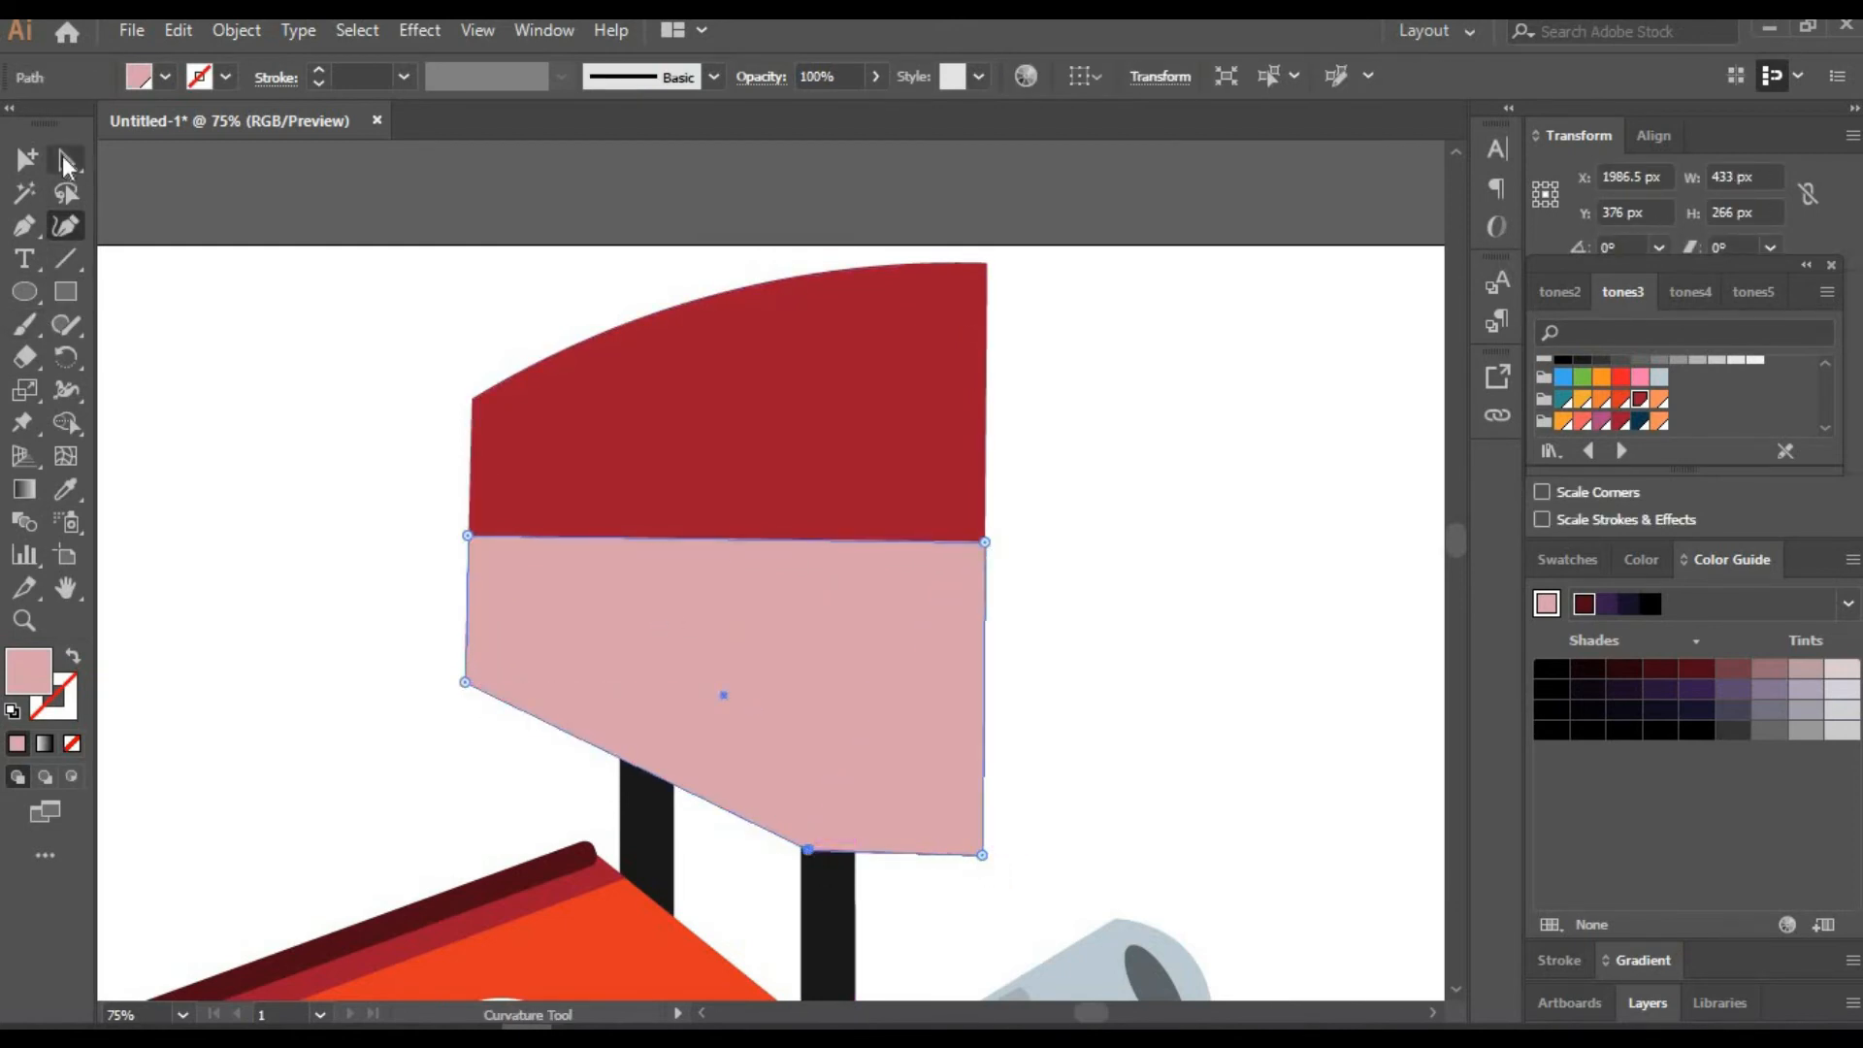
Fill the lower wing section with the dark maroon of the body's sloping trim
key(i)
click(509, 858)
key(a)
click(281, 426)
Adjust the maroon section's bottom corner point so it fully covers the wing's red lower edge
click(126, 1014)
text(15)
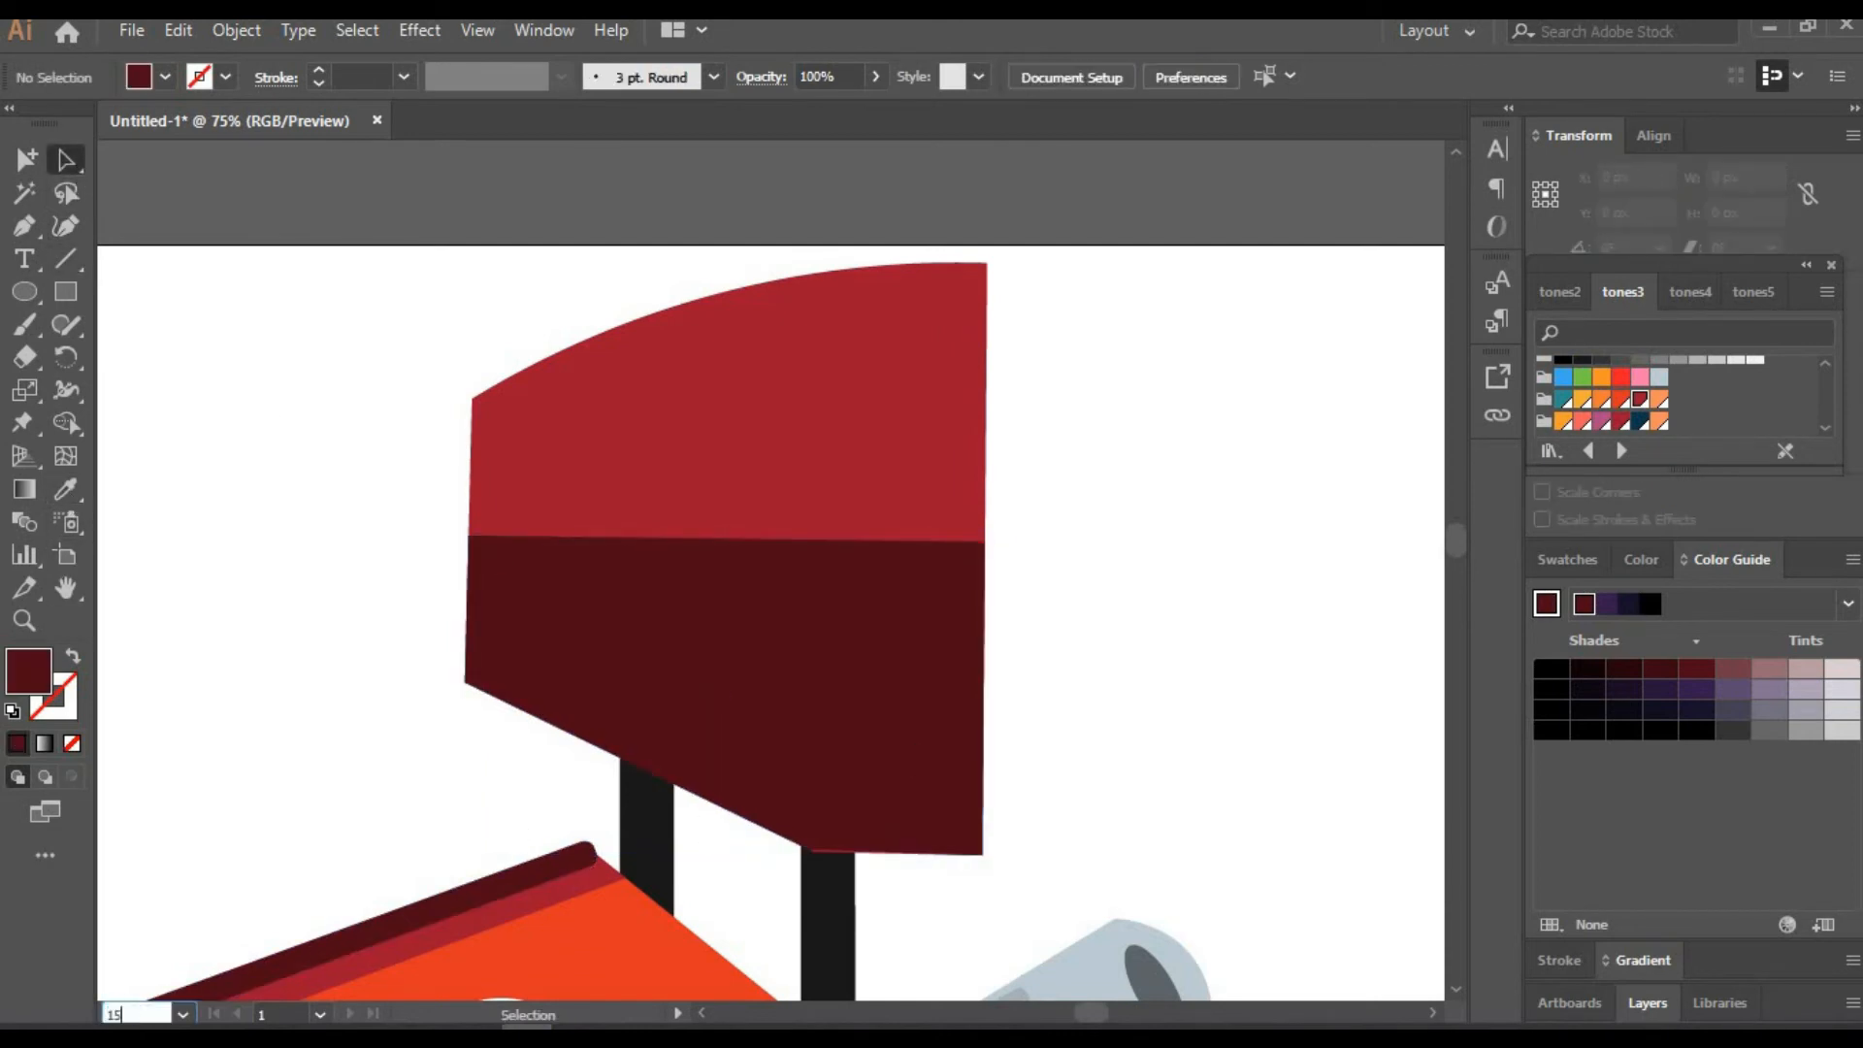
text(0)
key(Return)
key(space)
click(707, 642)
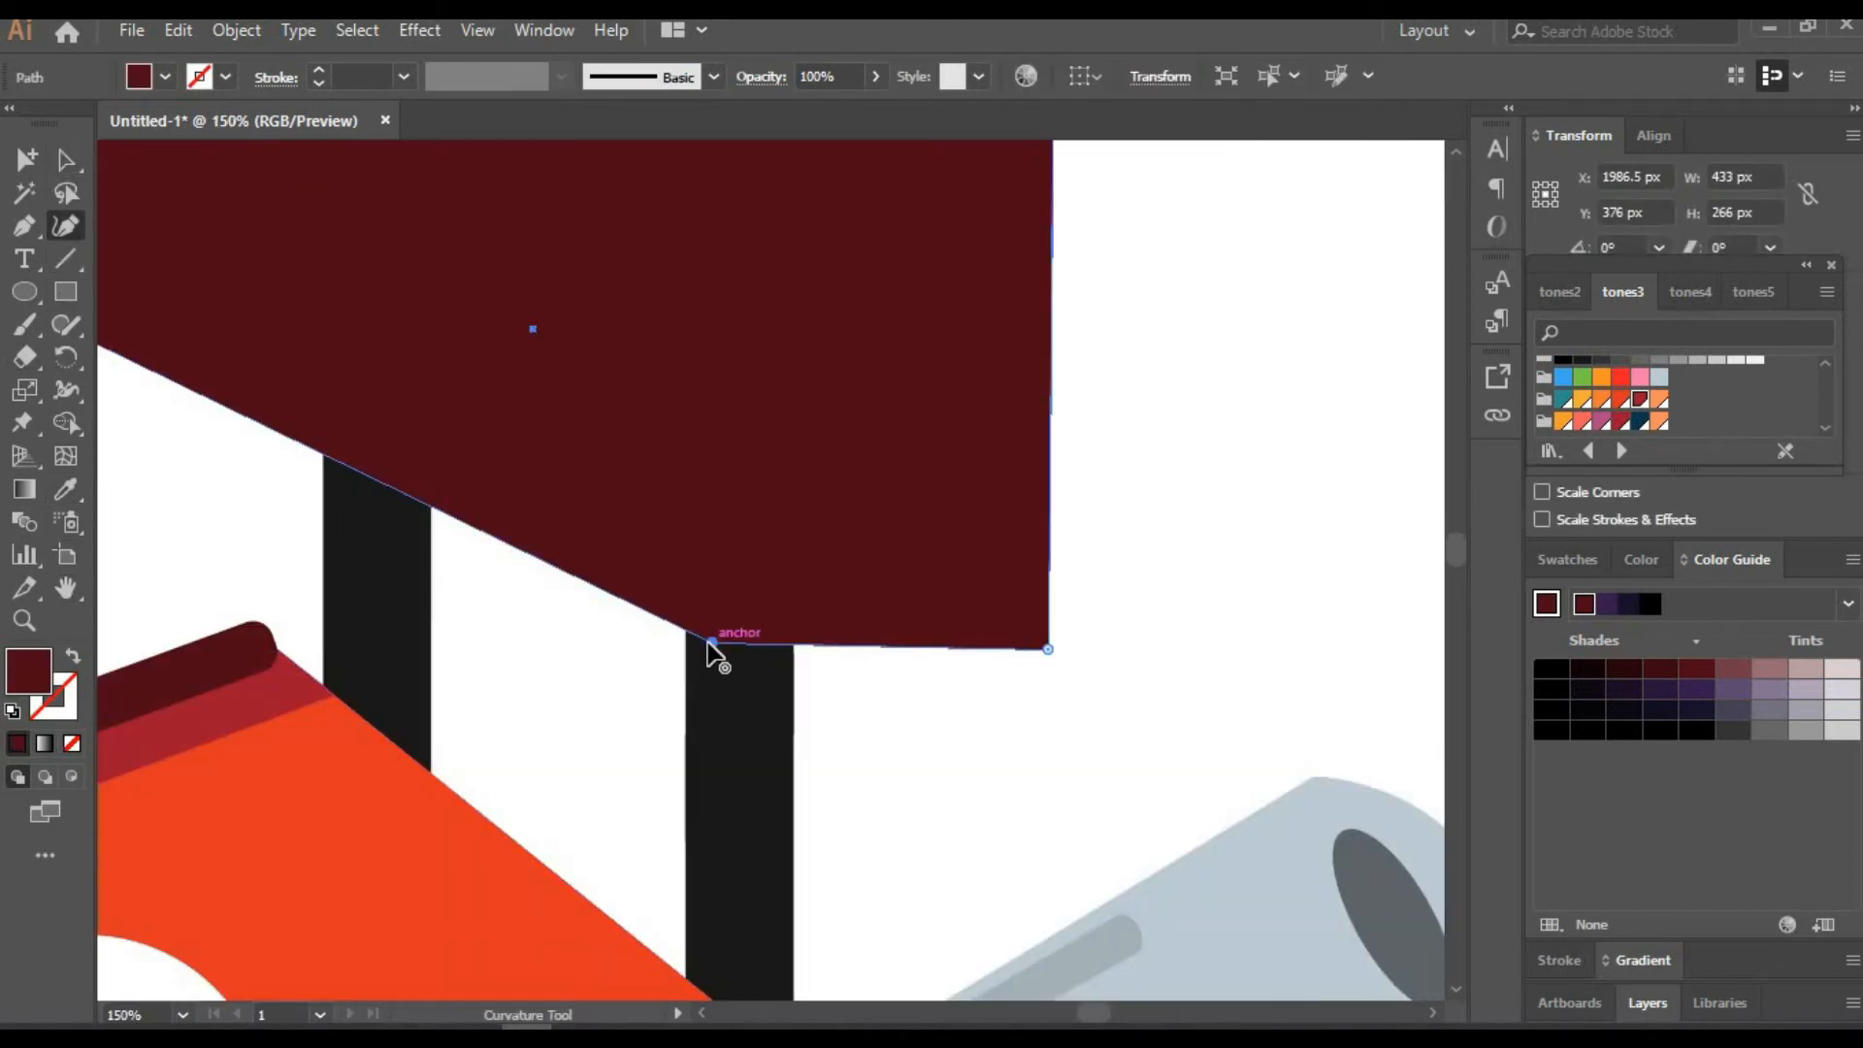
drag(710, 648, 706, 649)
key(a)
click(1355, 534)
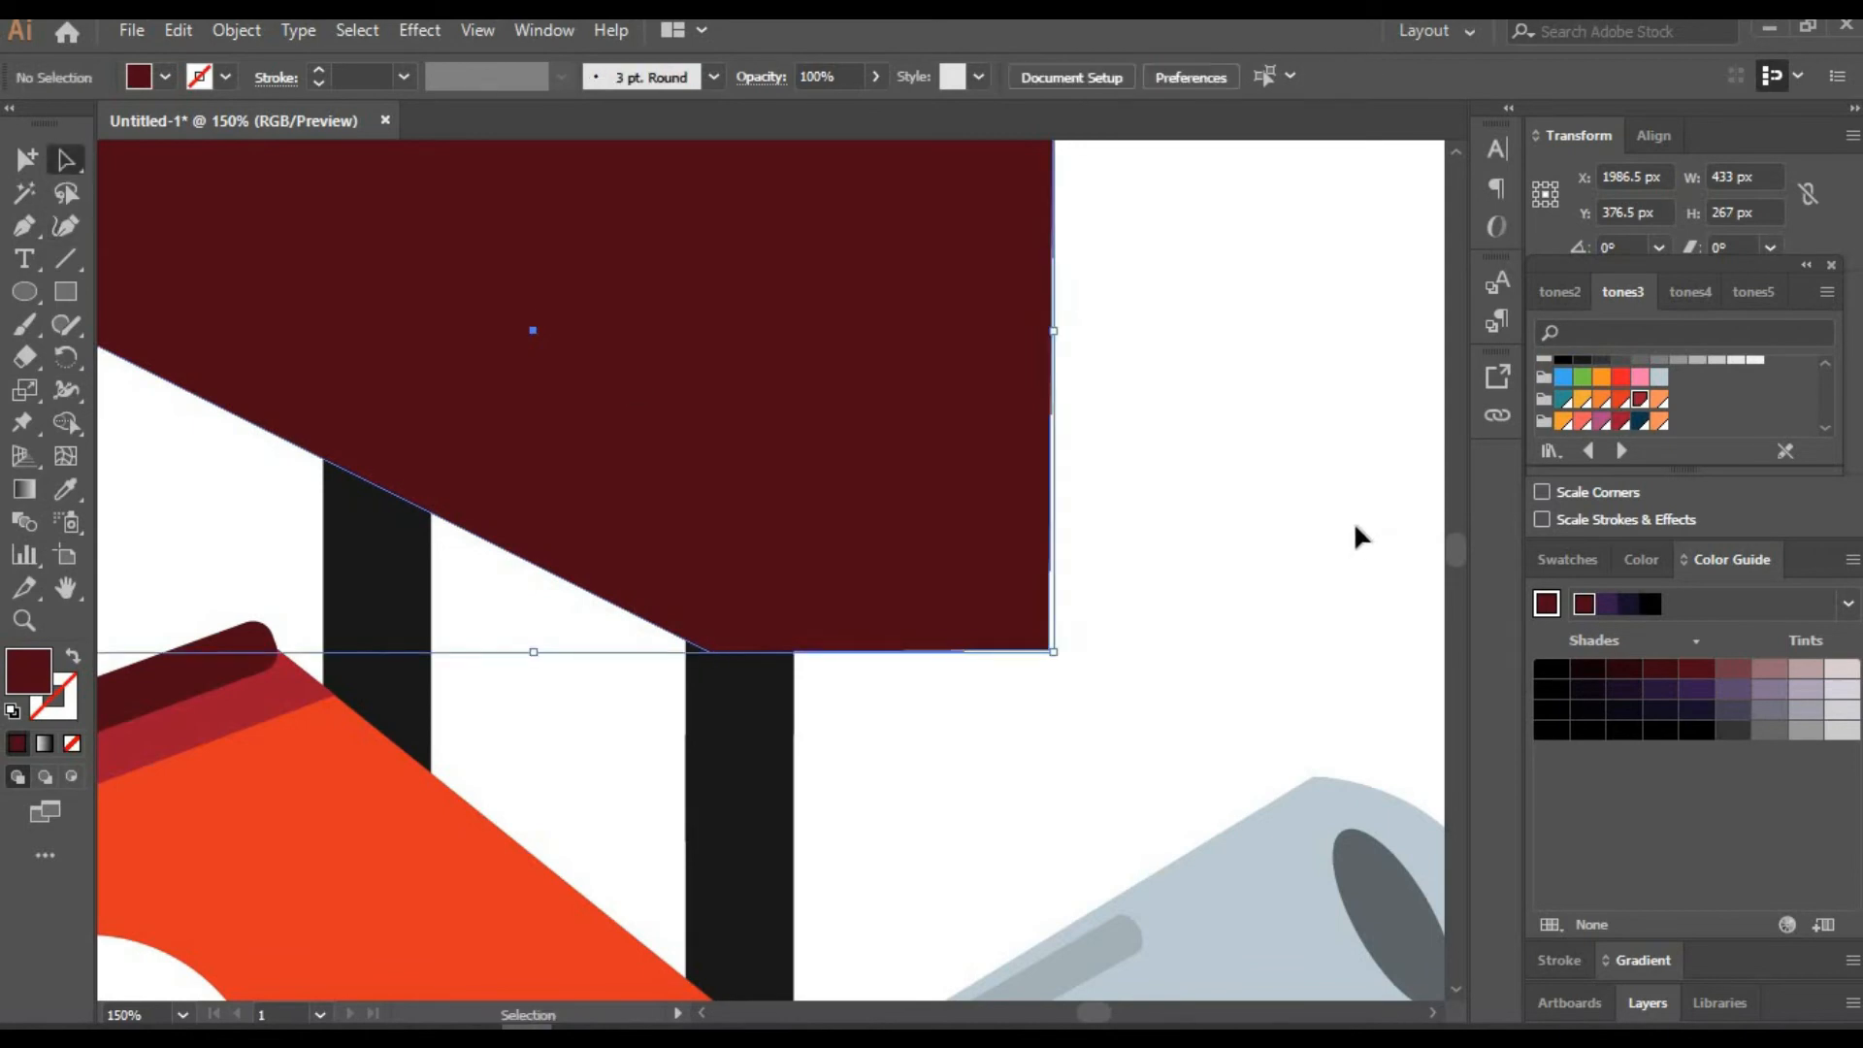
Draw a vertical maroon rounded rectangle, 46 by 185 px, near the upper wing's rear edge and set its opacity to 30%
click(145, 1013)
text(75)
key(Return)
key(space)
drag(515, 393, 515, 613)
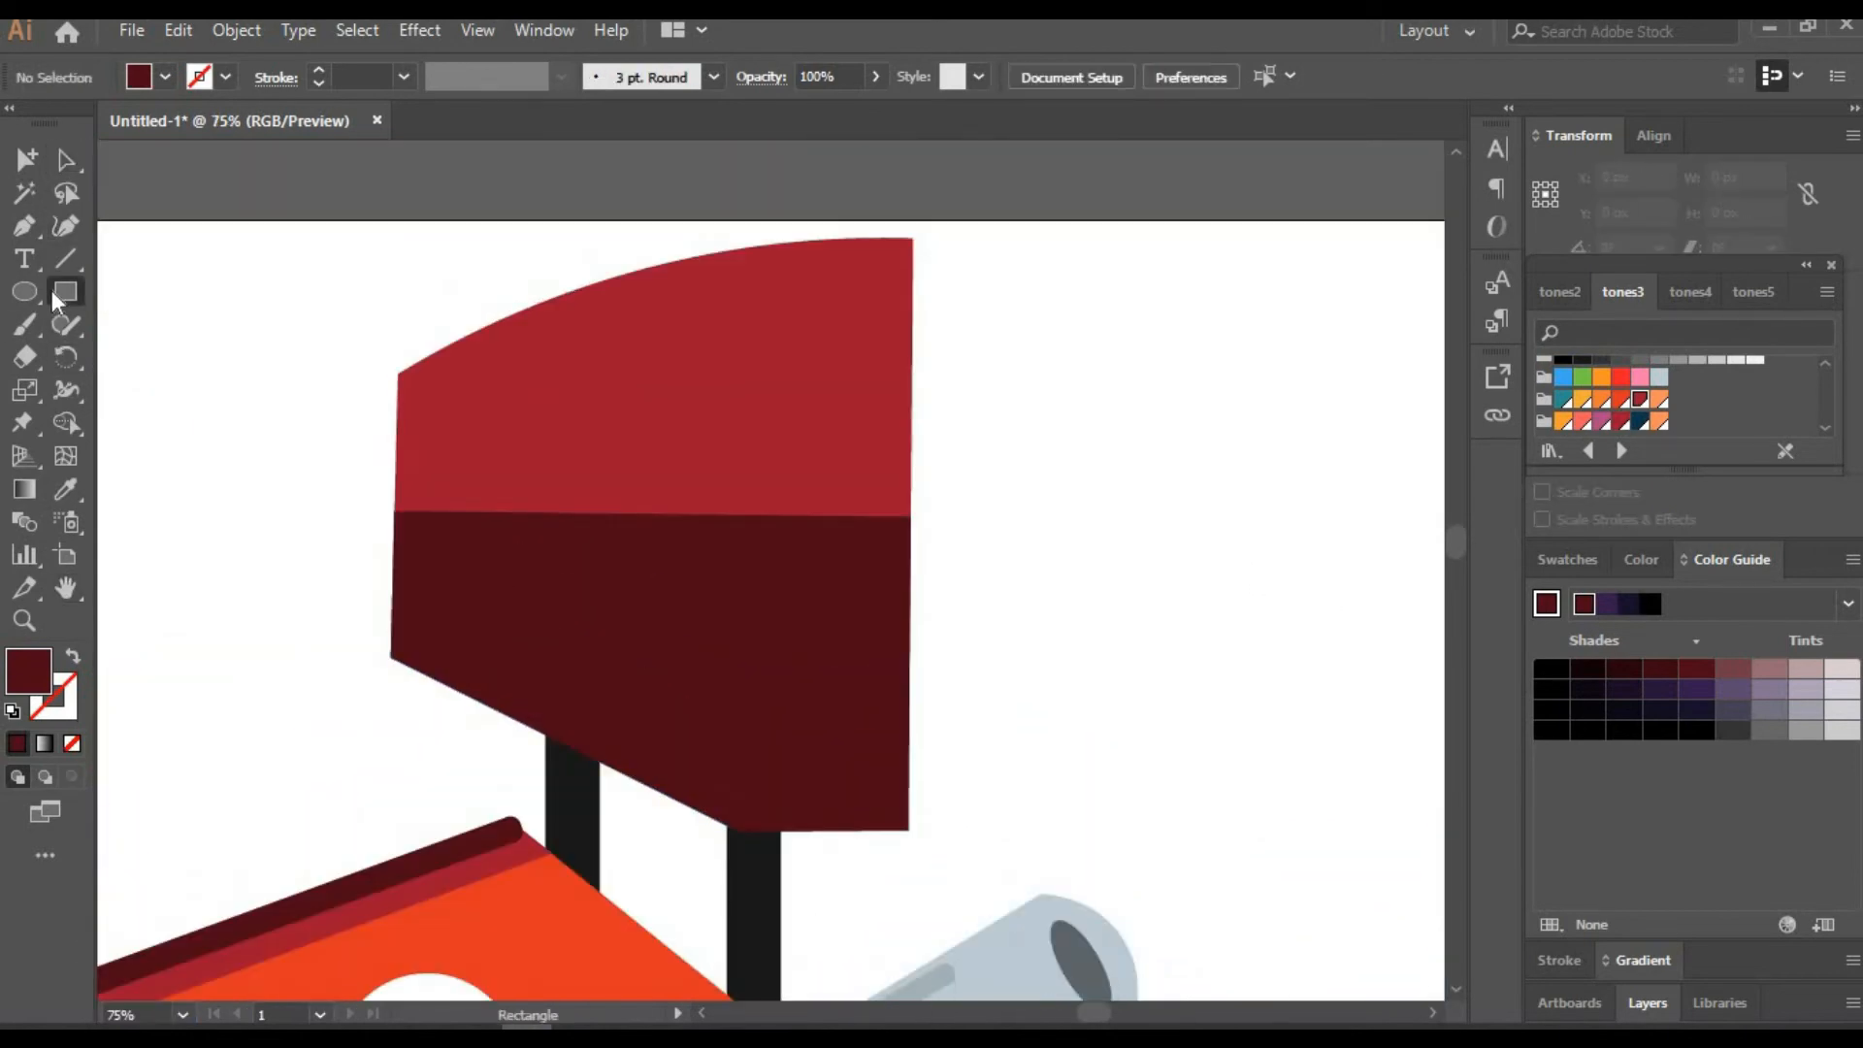
drag(23, 294, 158, 291)
drag(828, 280, 888, 503)
key(a)
double_click(821, 78)
text(30)
key(Return)
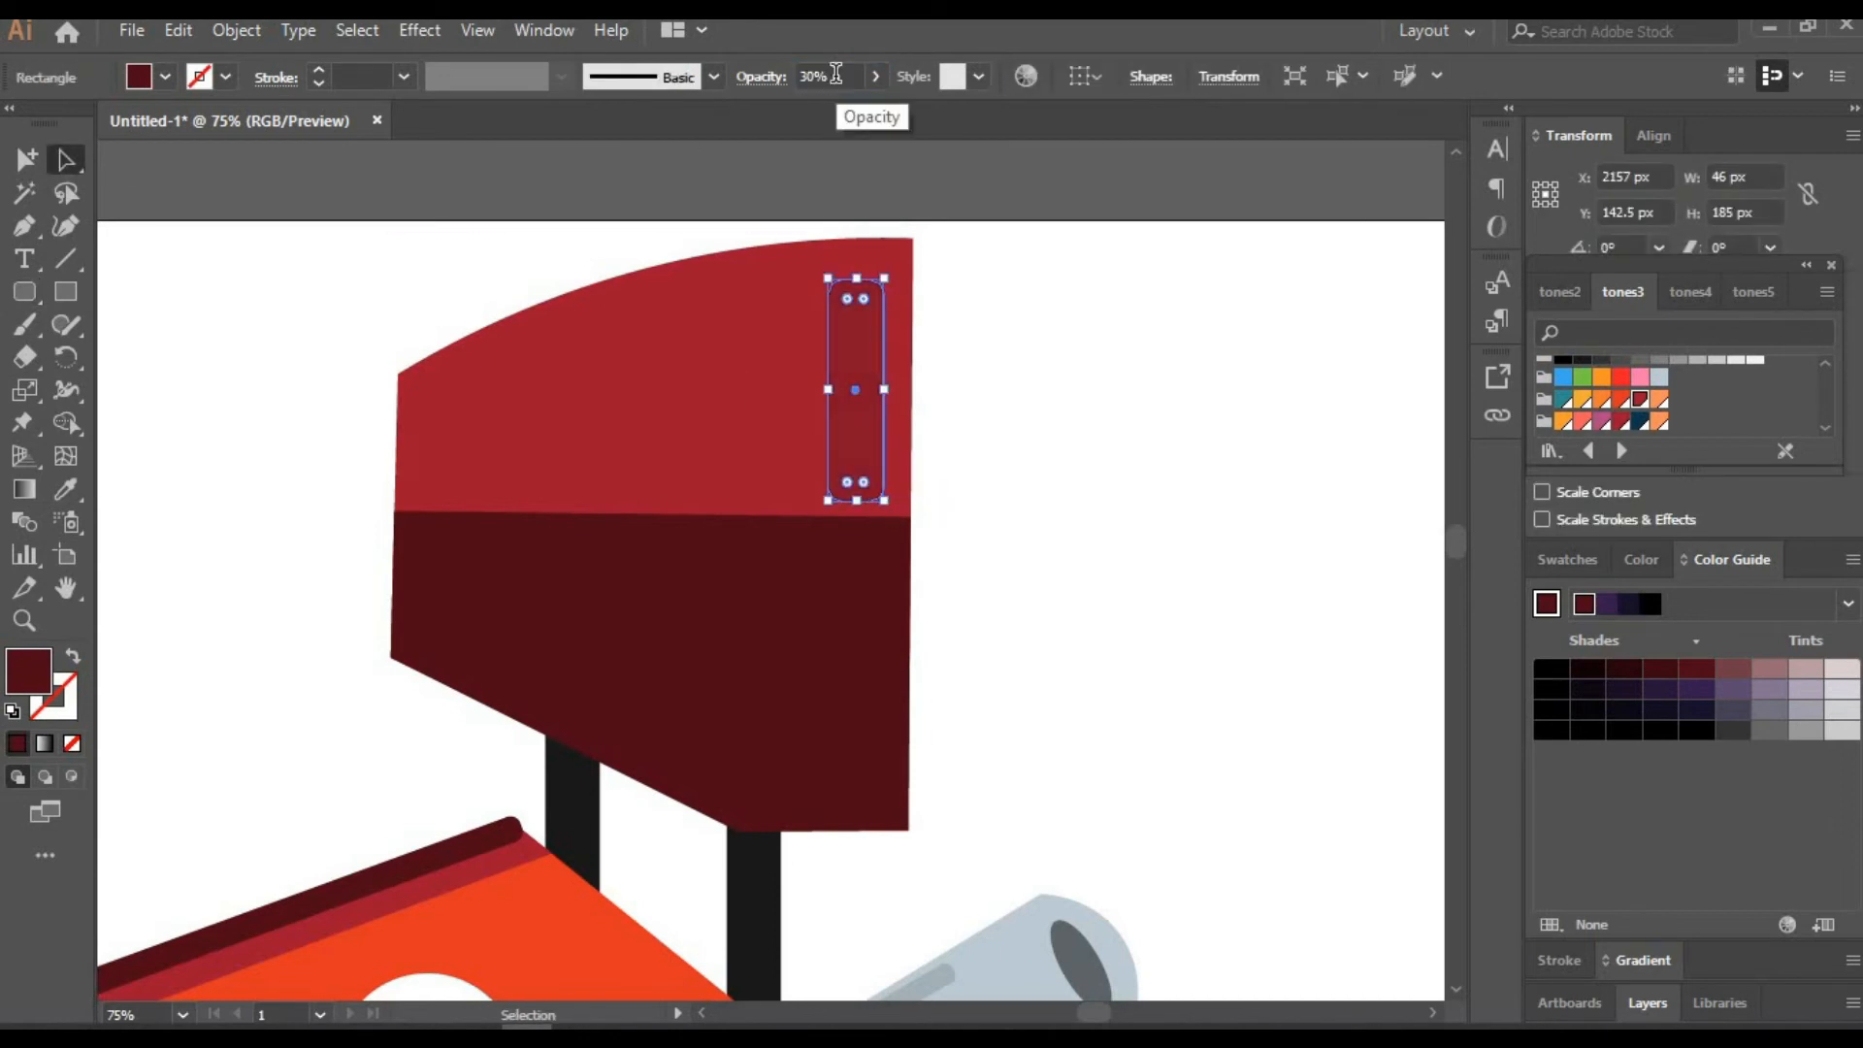
click(411, 342)
Place six copies of the translucent bar toward the wing's front edge, shortening them along the curved top
drag(874, 425, 637, 424)
drag(625, 353, 512, 433)
click(297, 351)
drag(502, 456, 460, 445)
click(296, 388)
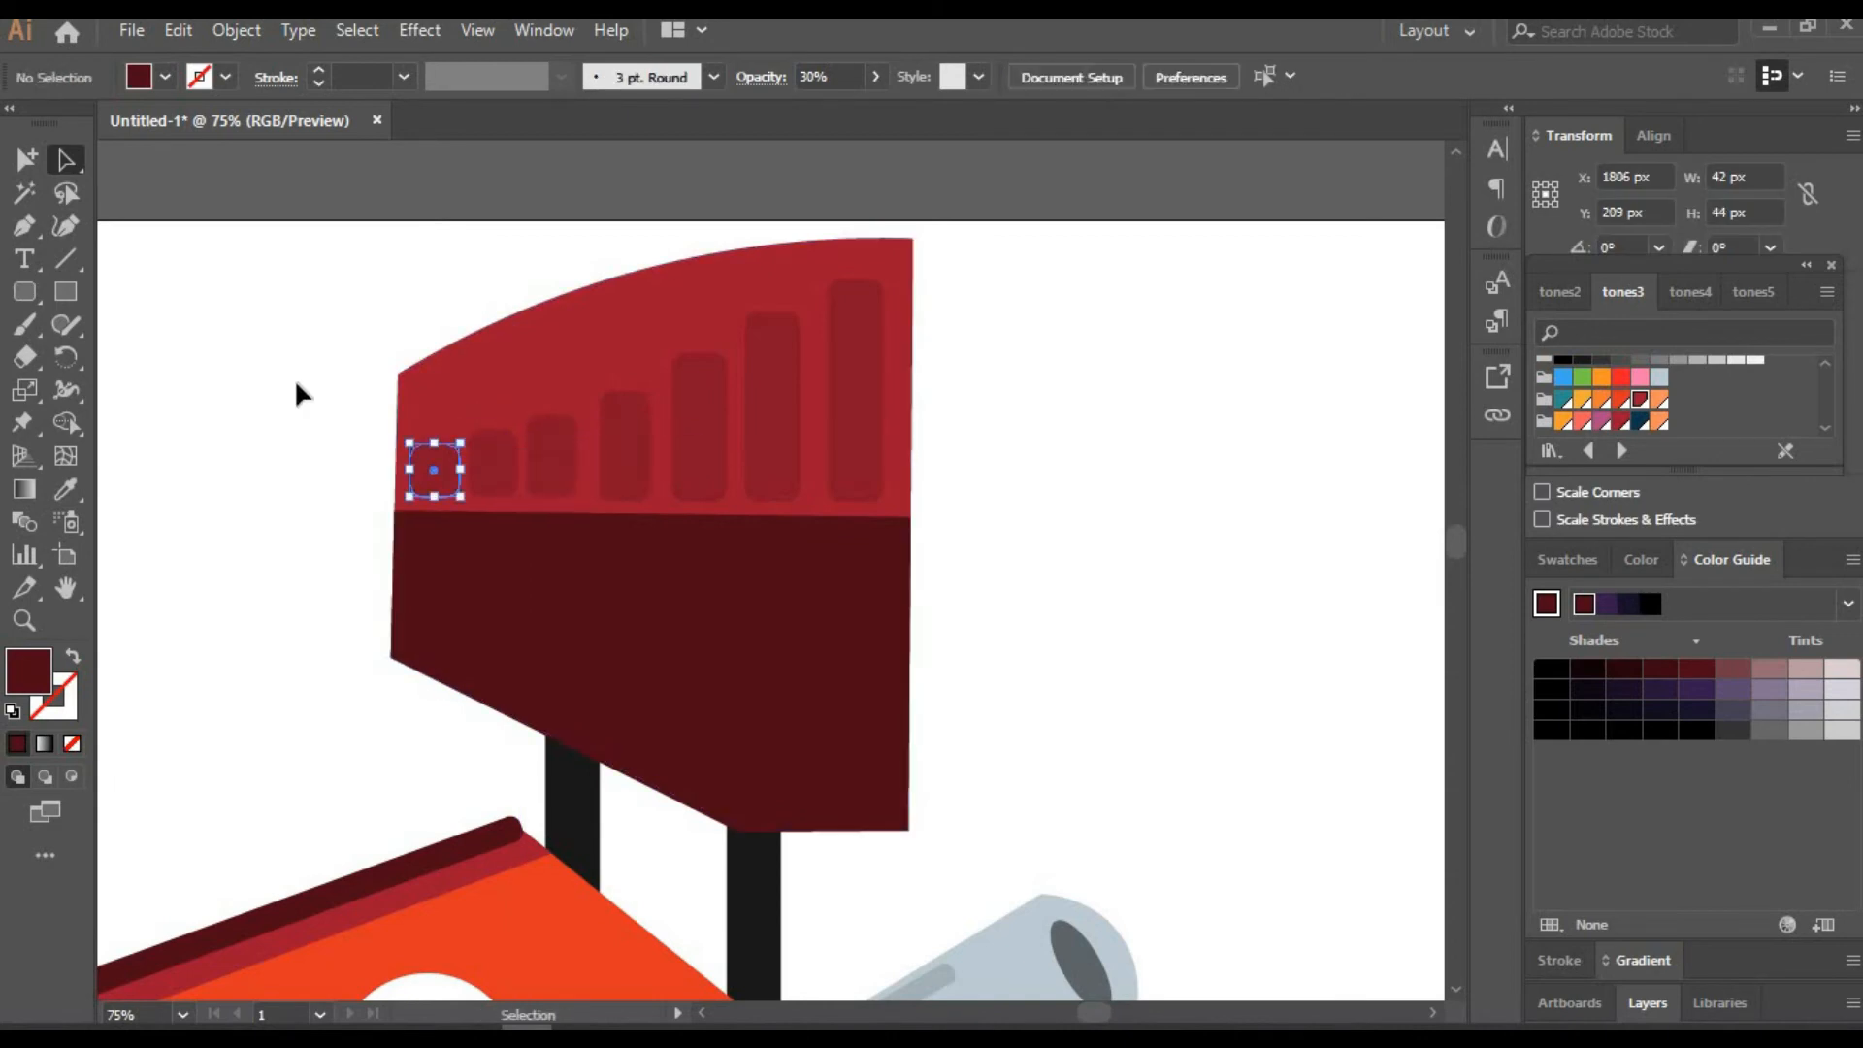
Copy the white number 7 badge from the body onto the wing's maroon section and arrange it in front
click(65, 587)
drag(446, 271, 489, 42)
click(65, 160)
click(503, 864)
shift+click(479, 847)
shift+click(472, 801)
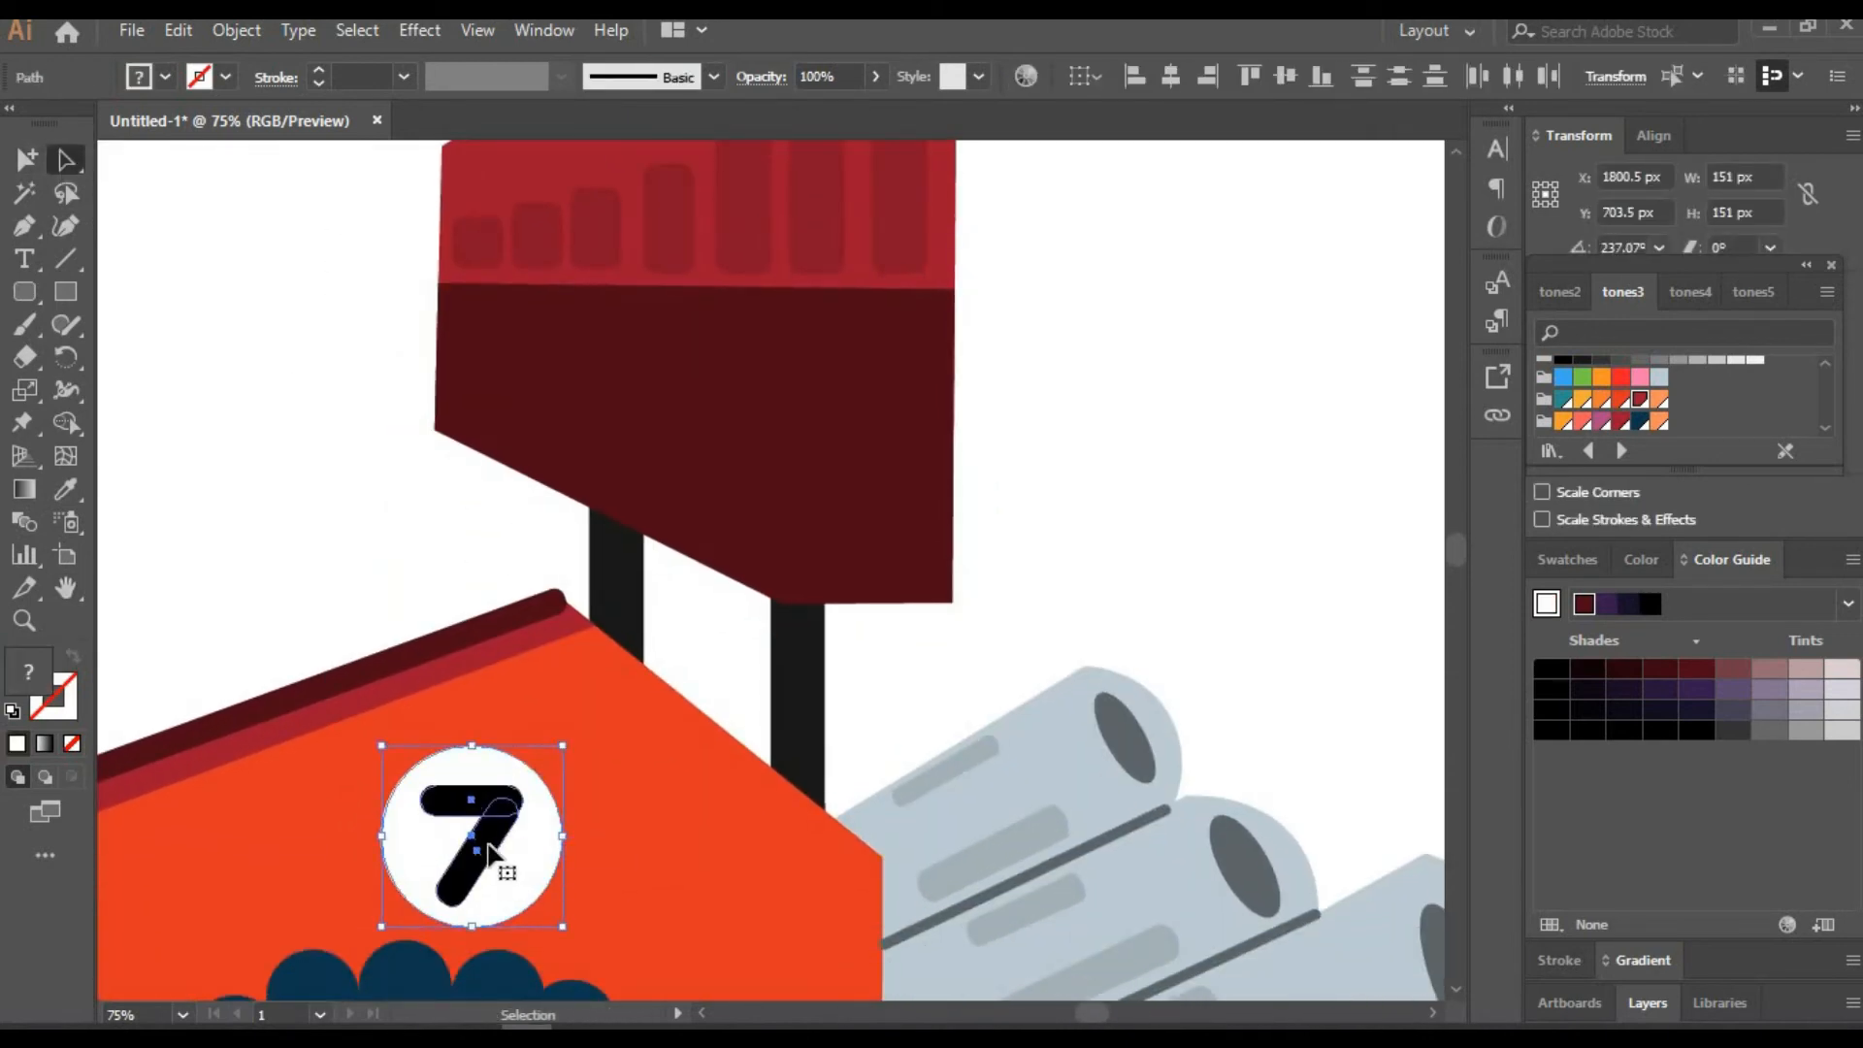
mouse_move(491, 846)
mouse_down()
mouse_move(792, 437)
mouse_move(738, 443)
mouse_up()
click(1239, 454)
key(ctrl+z)
drag(482, 852, 715, 445)
right_click(1120, 474)
mouse_move(1231, 881)
click(1466, 878)
key(ctrl+shift+a)
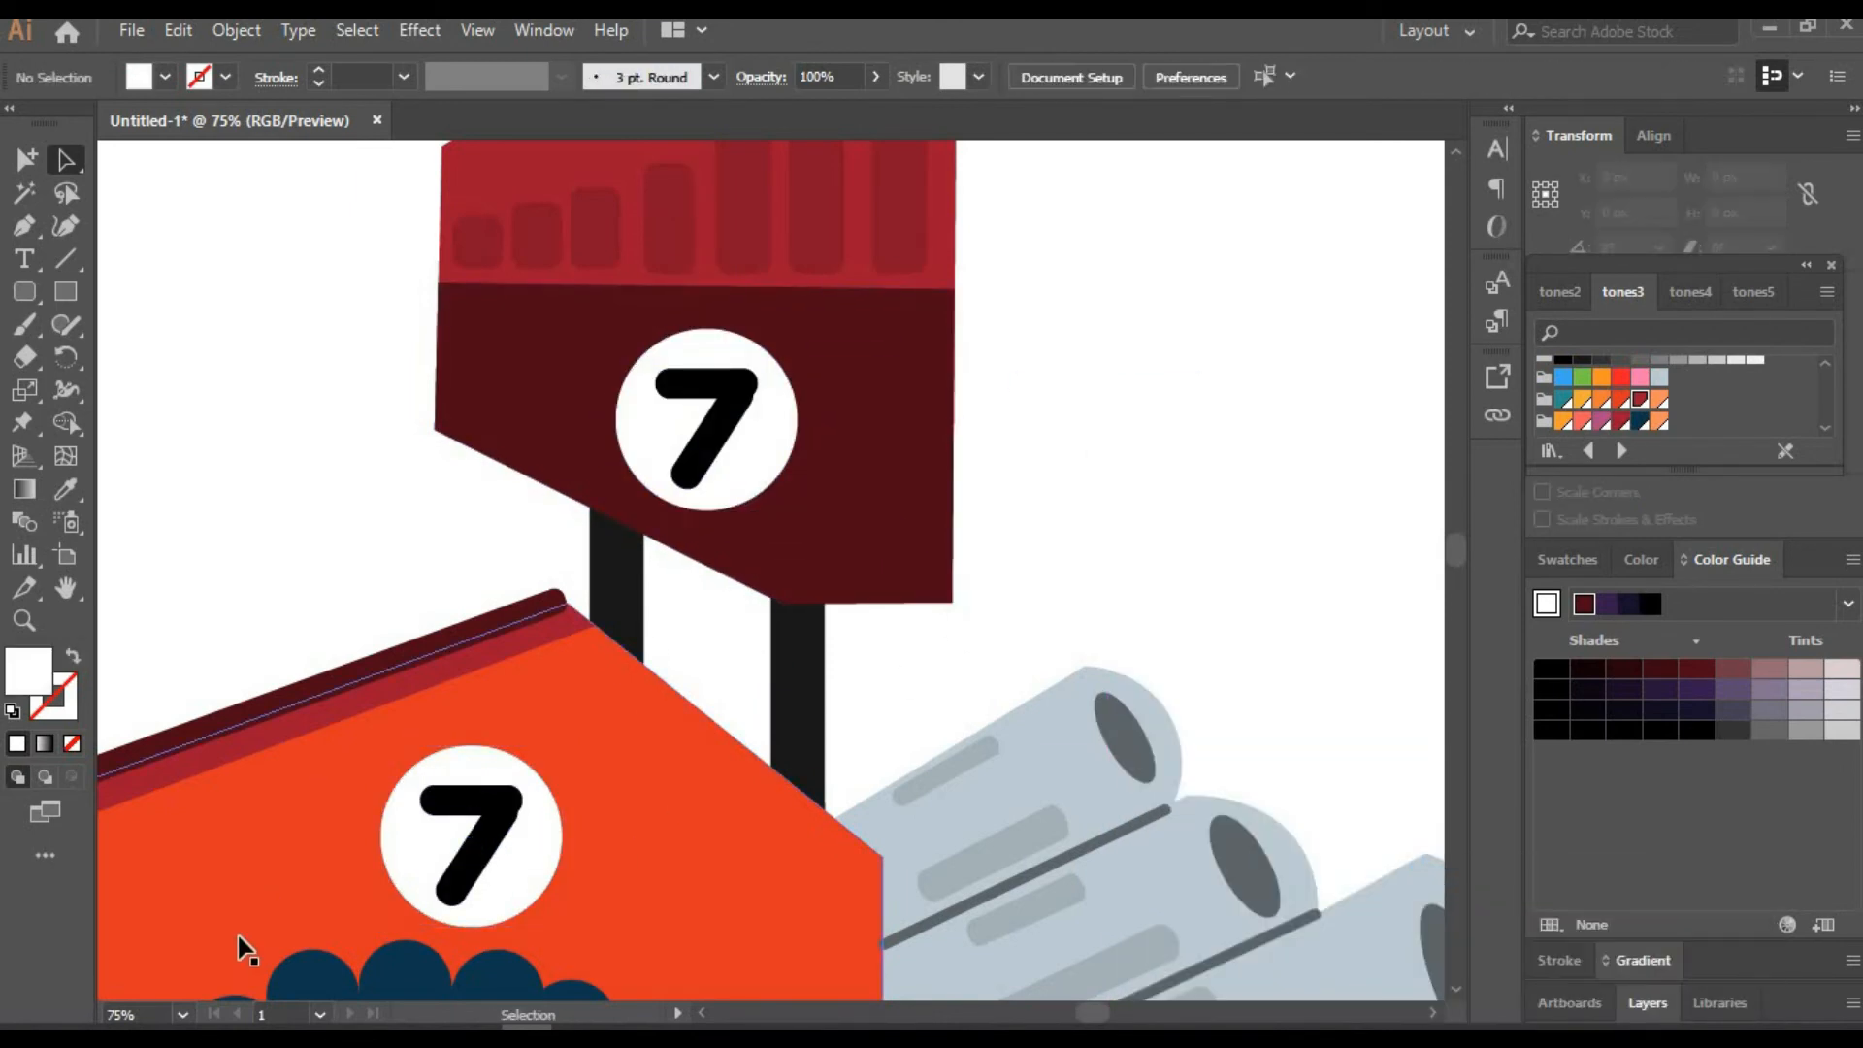
Inspect the wing badge up close and review the whole car
text(150)
key(Return)
click(154, 1013)
text(25)
key(Return)
click(65, 588)
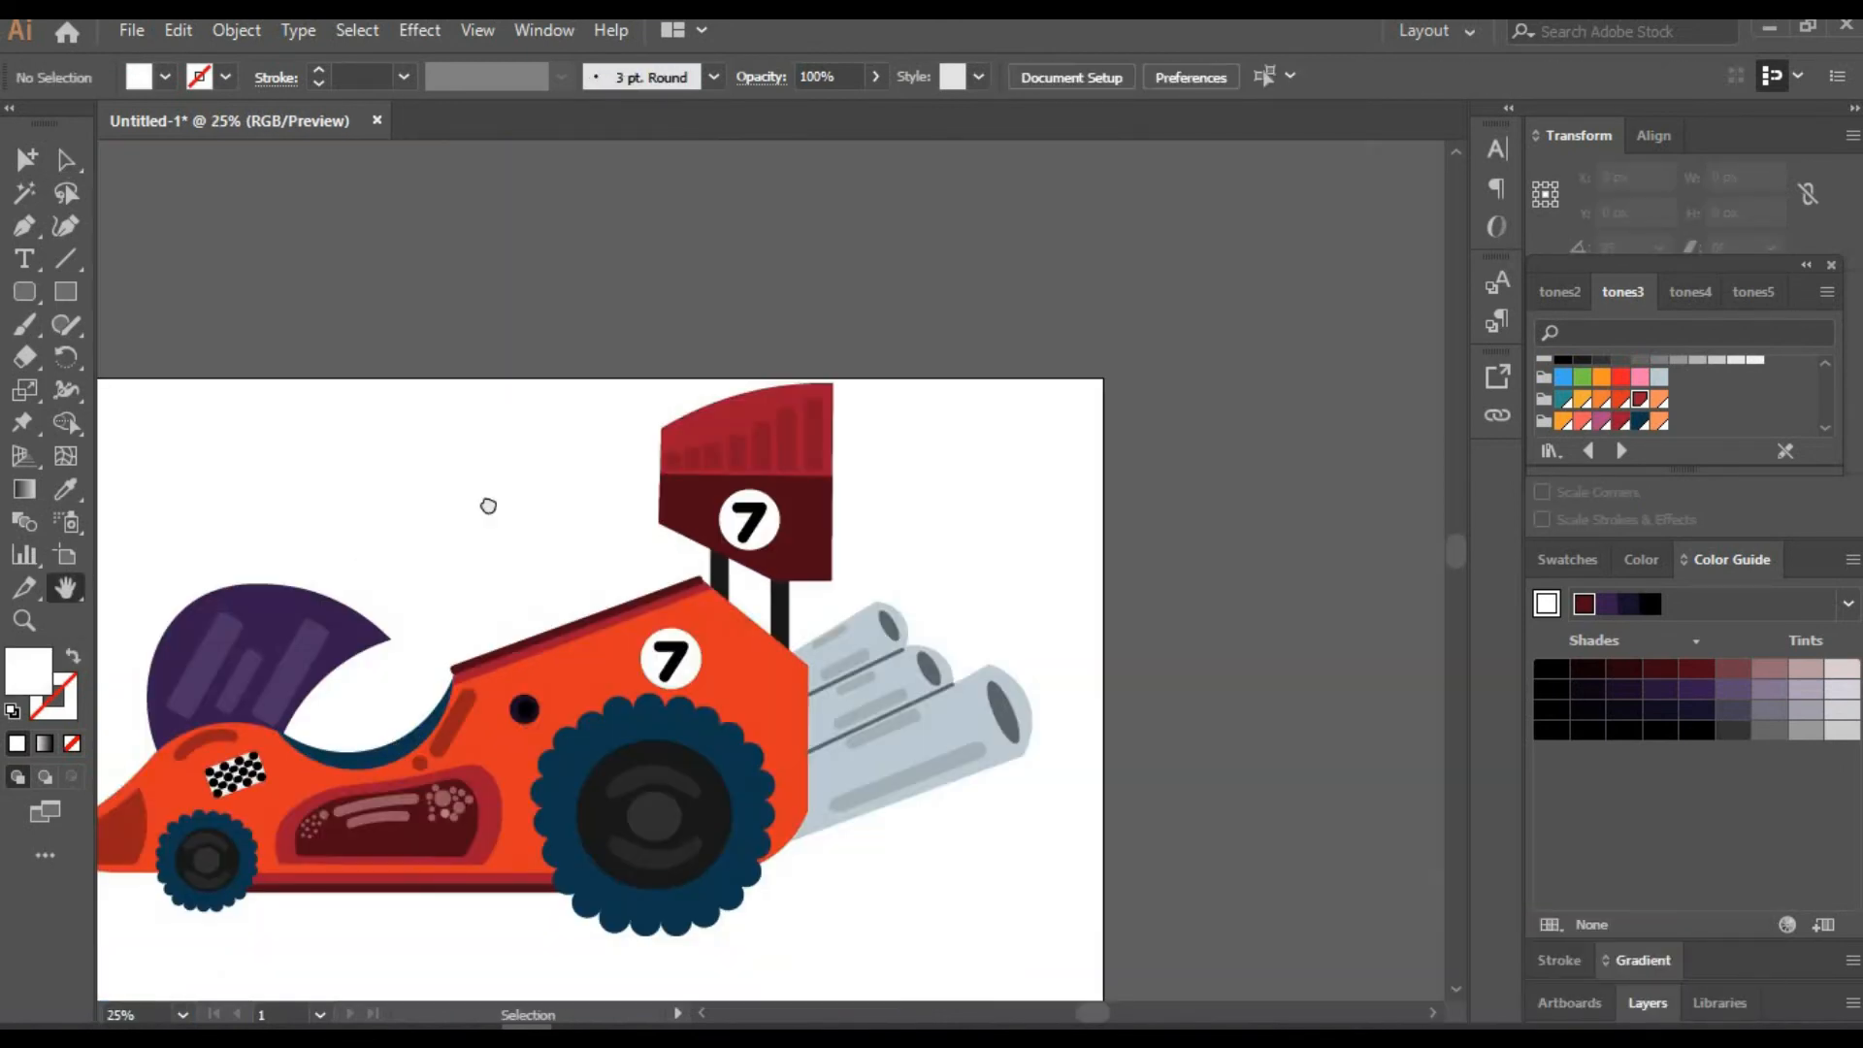
drag(487, 508, 659, 403)
Draw a thin white shape above the nose and reshape it to follow the slope from nose tip to windshield
text(75)
key(Return)
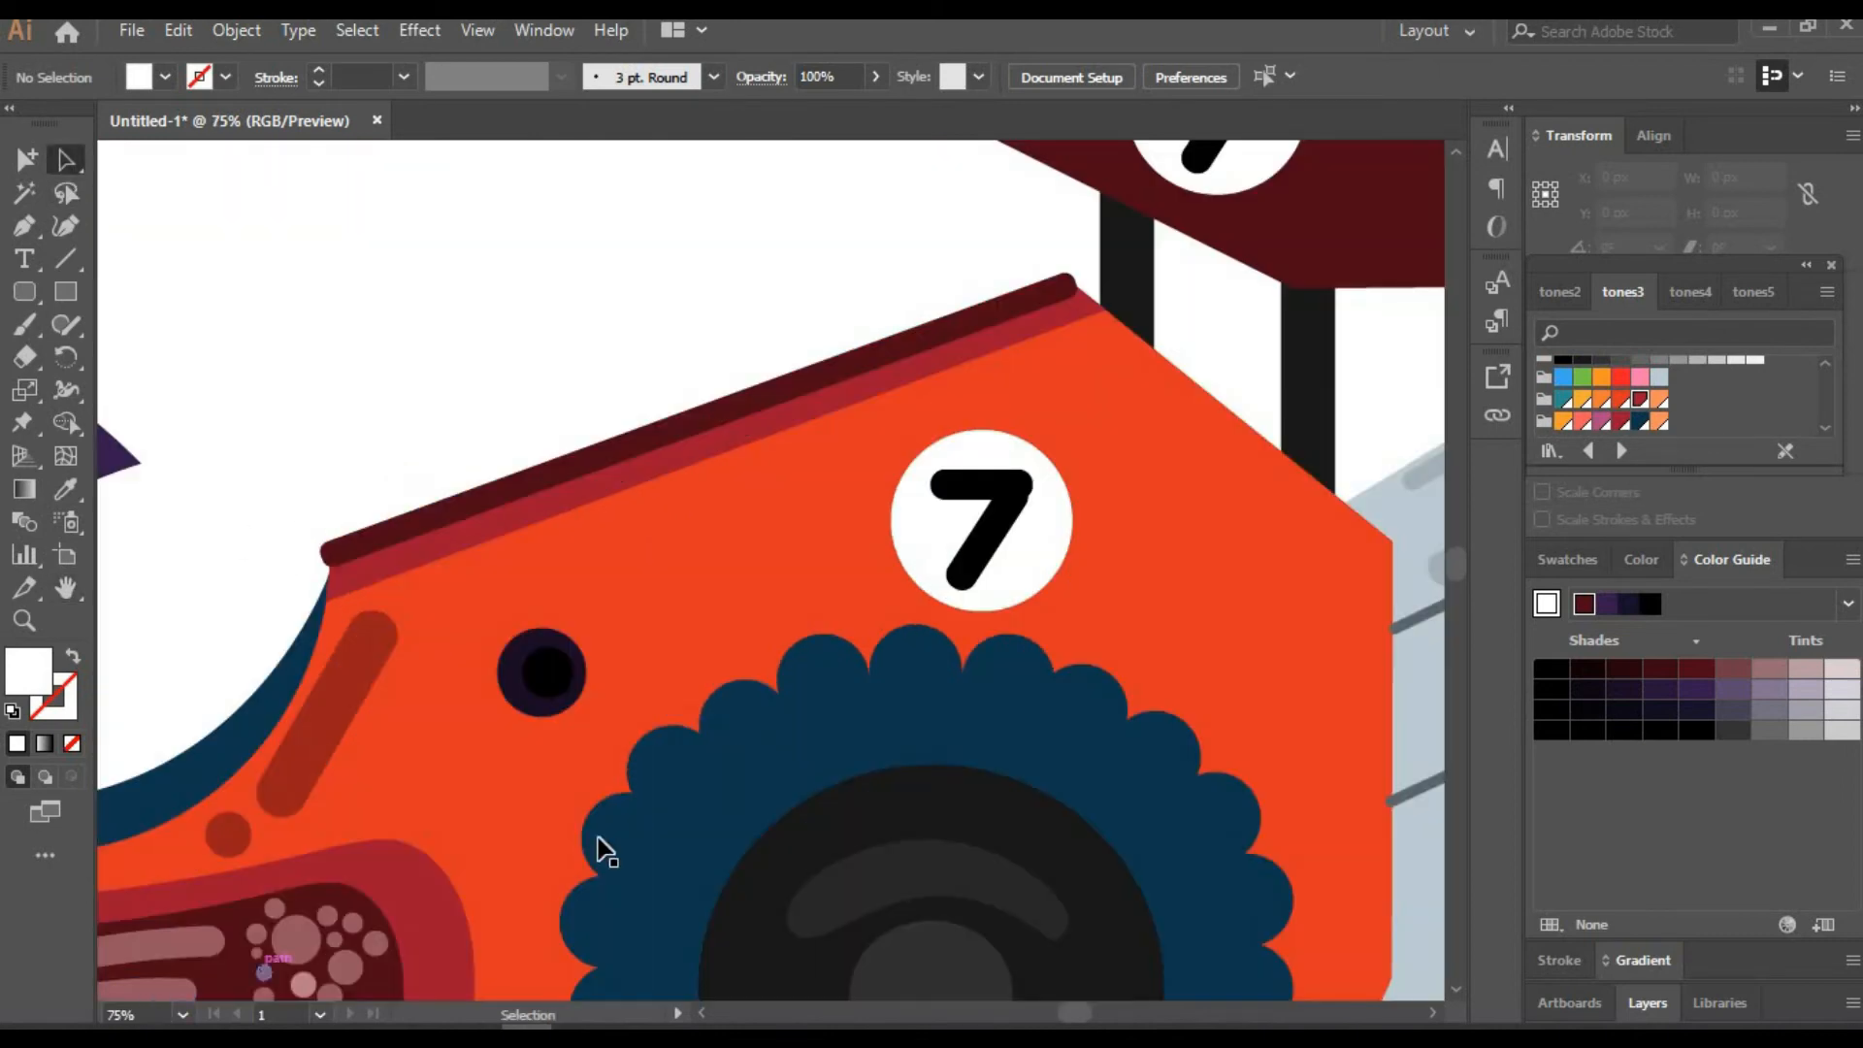
key(space)
drag(648, 776, 1285, 294)
drag(412, 666, 939, 855)
click(66, 226)
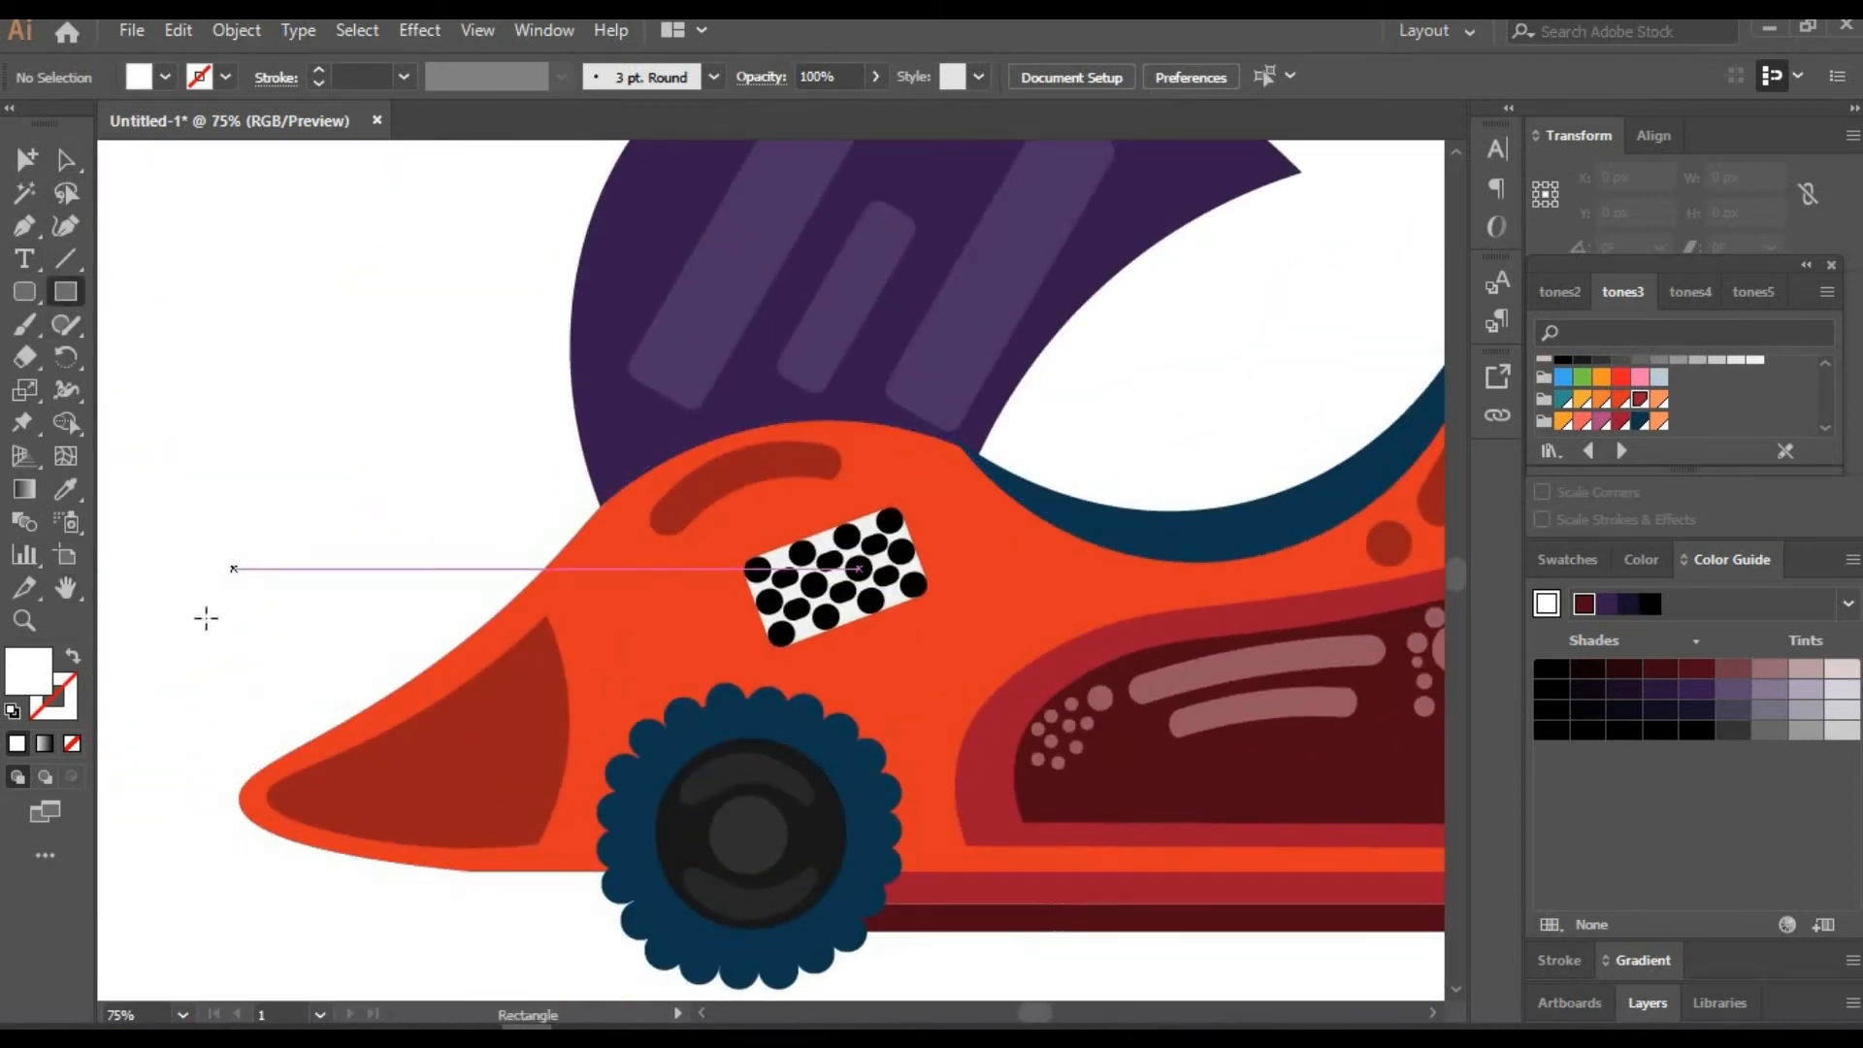
click(213, 624)
click(213, 642)
click(448, 641)
click(596, 495)
drag(509, 580, 600, 507)
drag(595, 495, 600, 507)
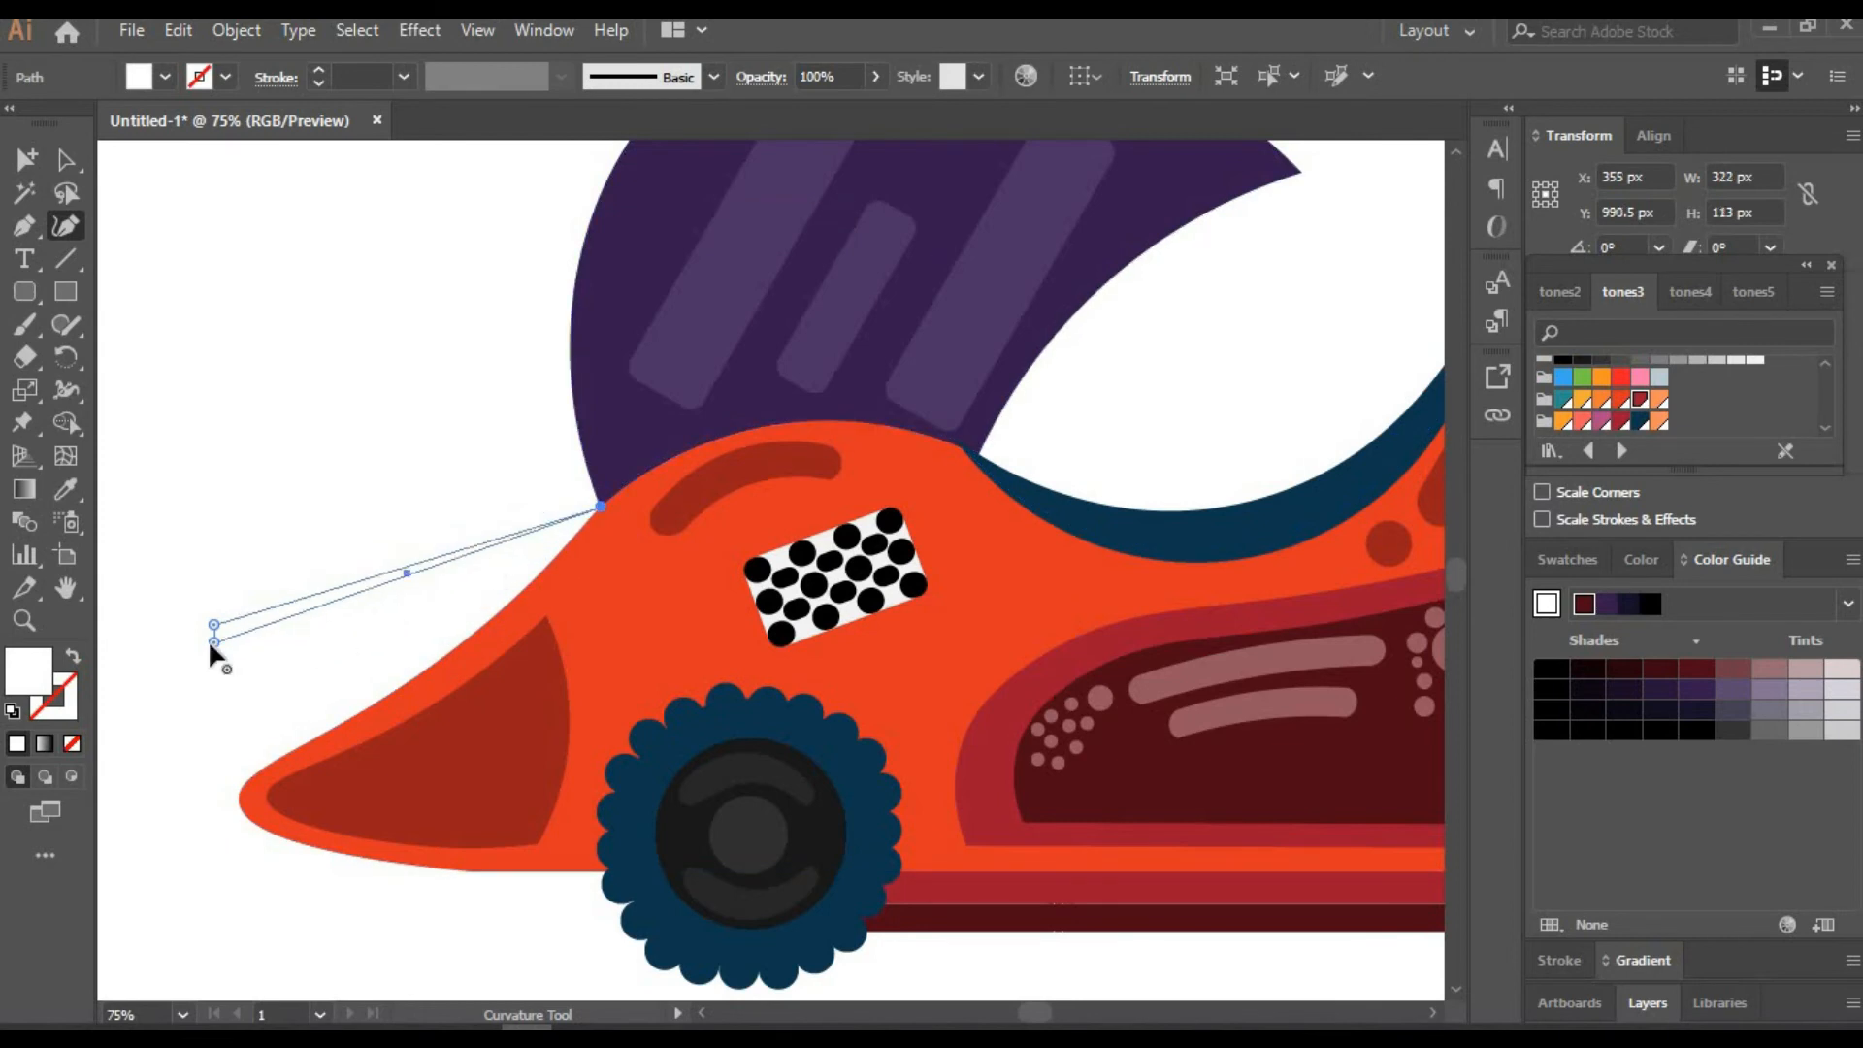
drag(214, 641, 237, 765)
click(416, 652)
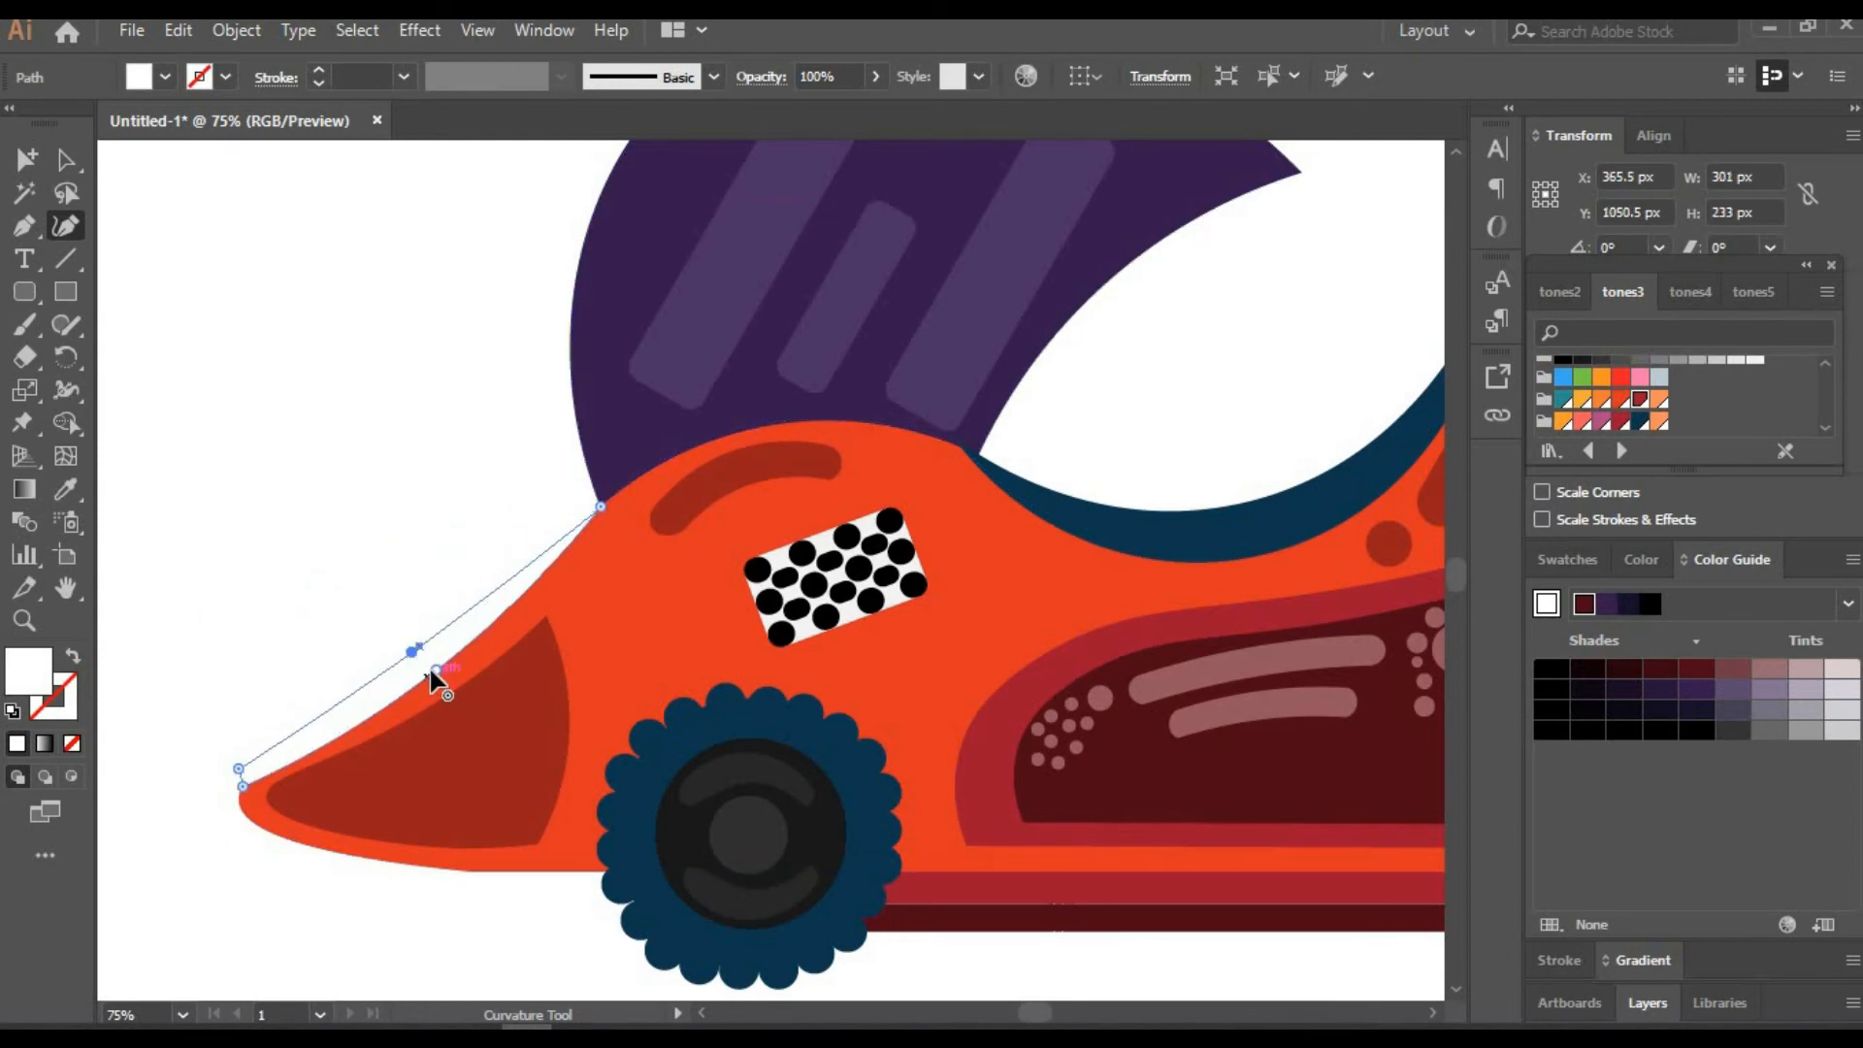
Fill the nose strip with the crimson of the lower side trim
click(66, 160)
click(66, 490)
click(956, 887)
click(64, 160)
click(344, 572)
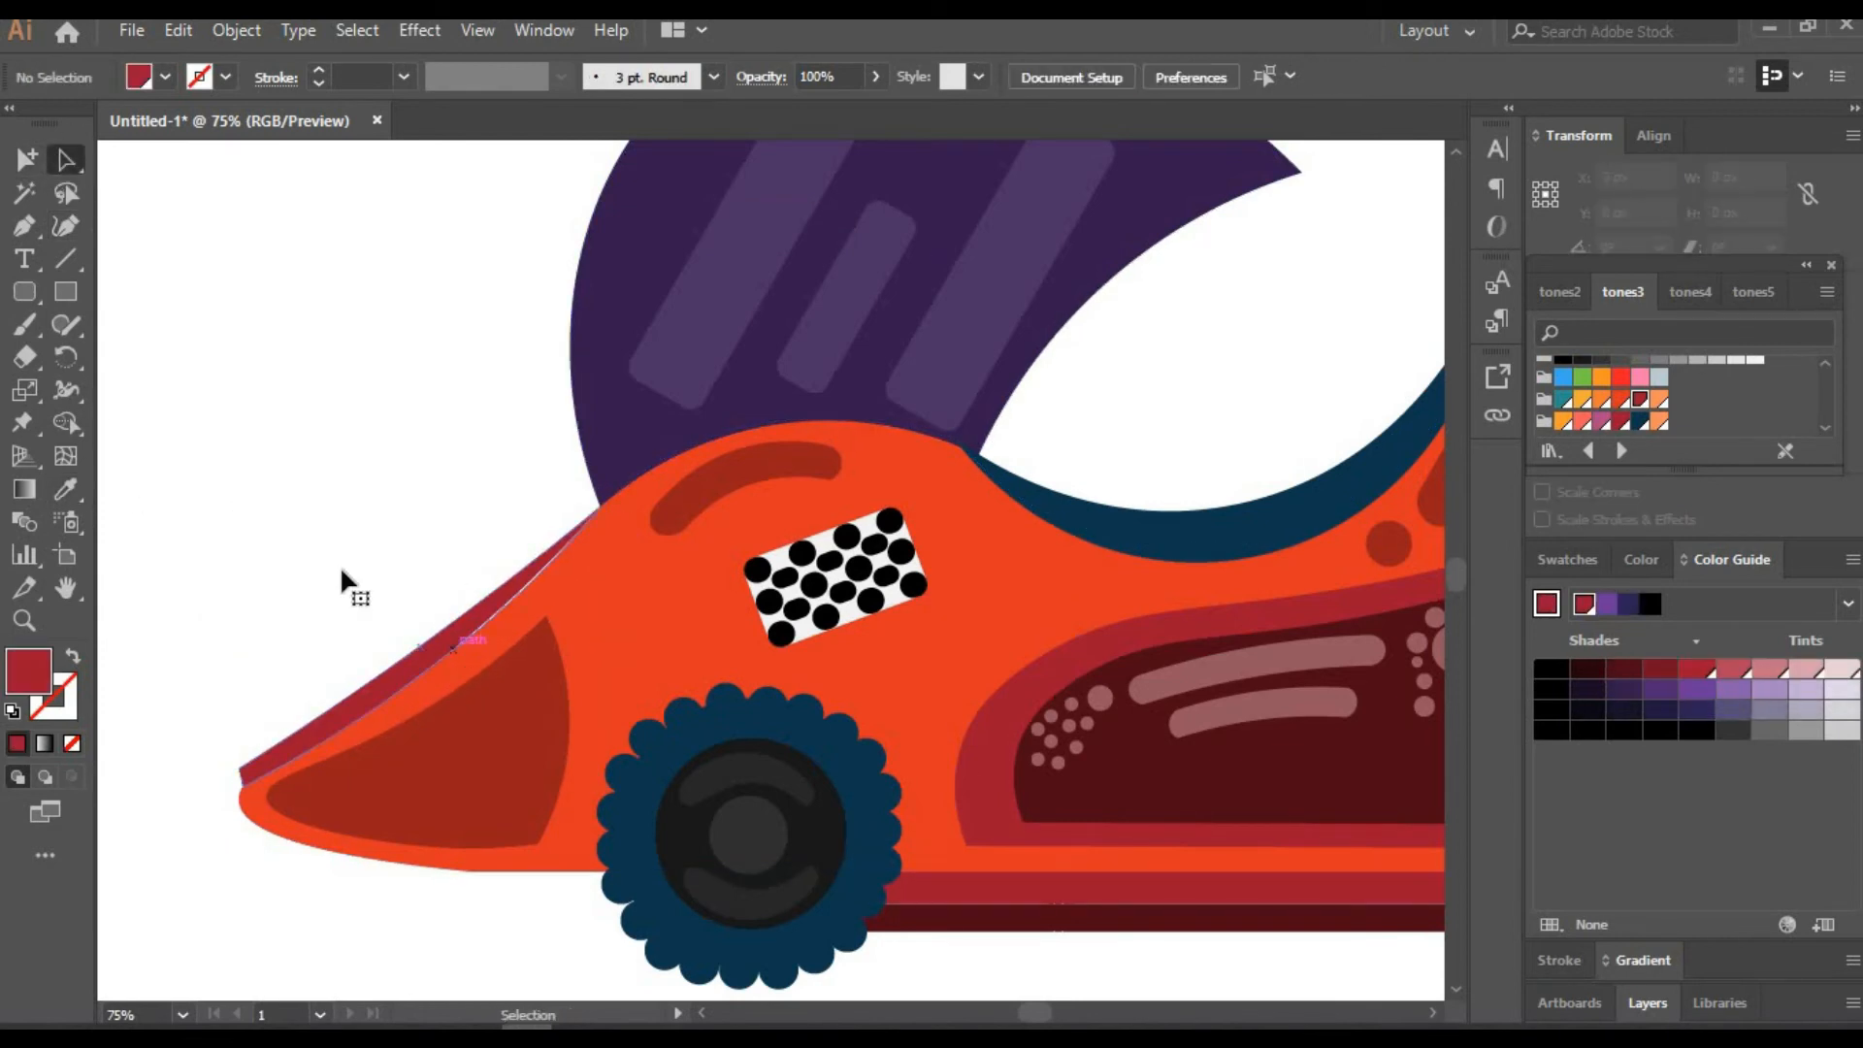
Refine the crimson nose strip's anchors so it tapers to the nose tip and widens at the windshield
click(398, 669)
click(66, 226)
click(404, 647)
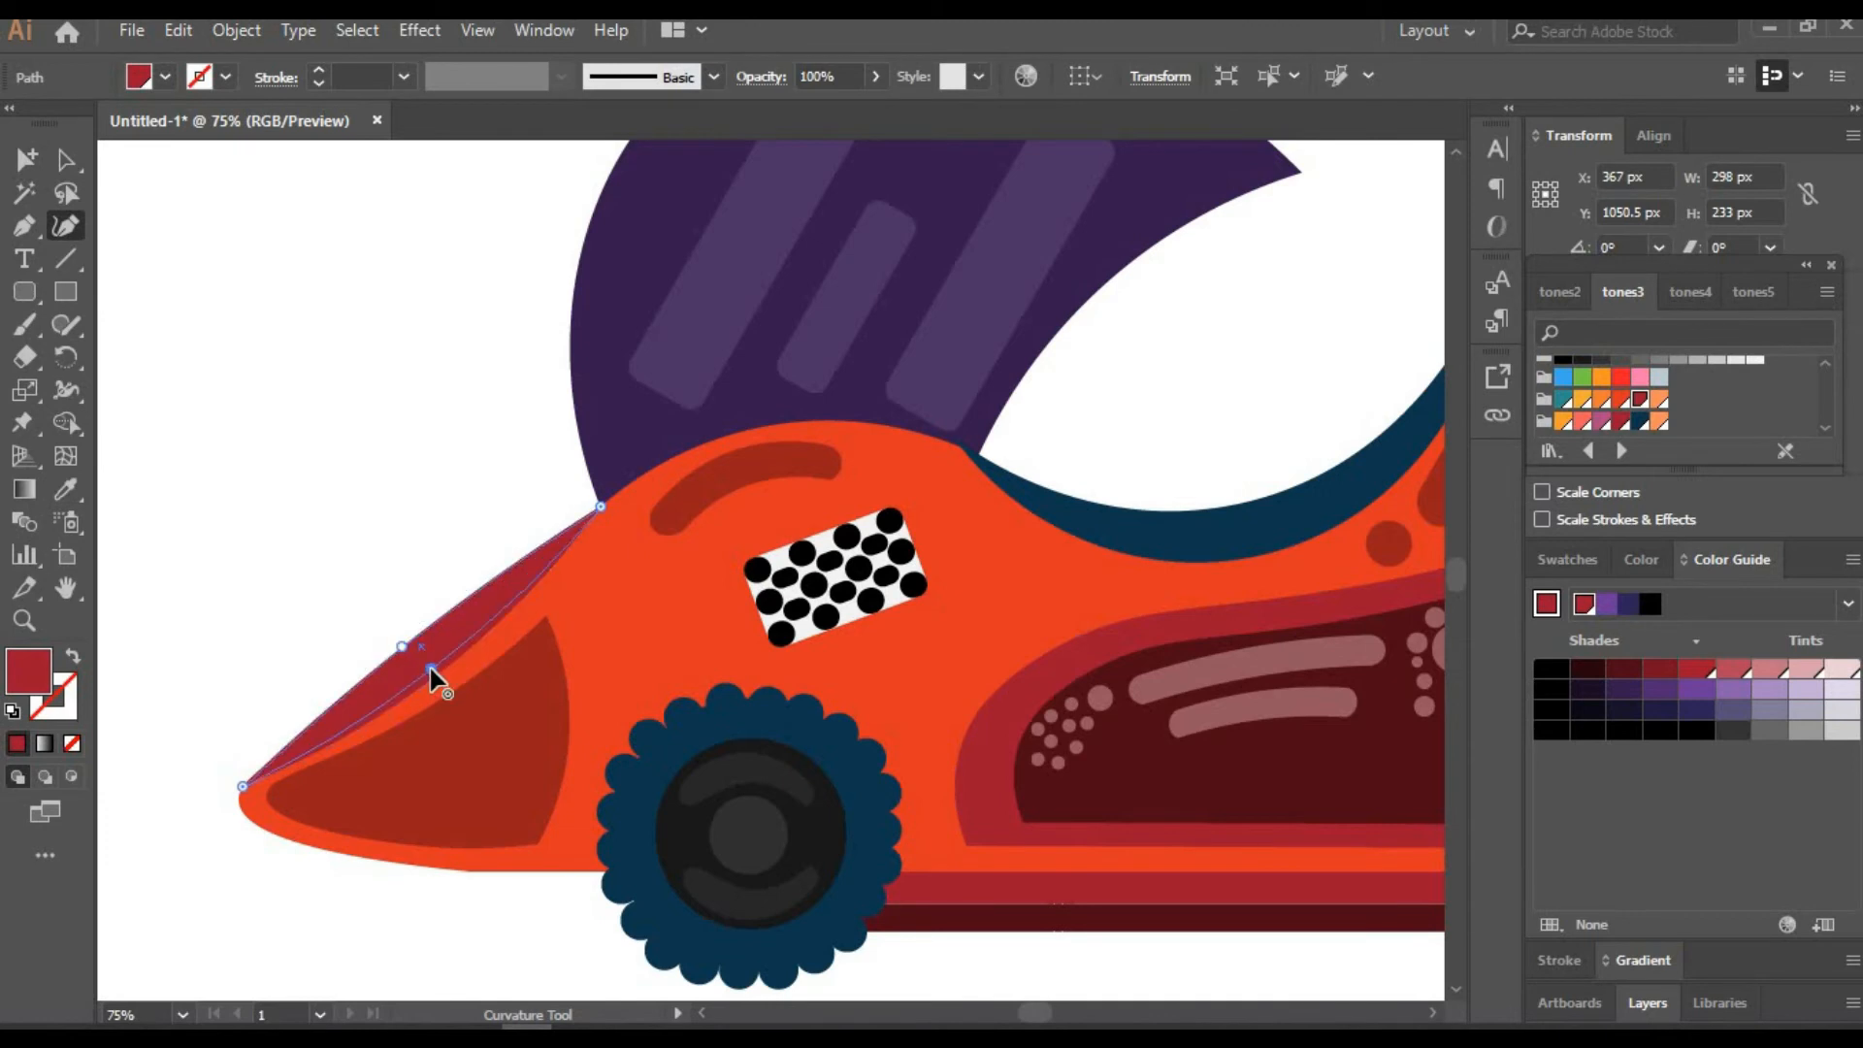
drag(431, 669, 431, 669)
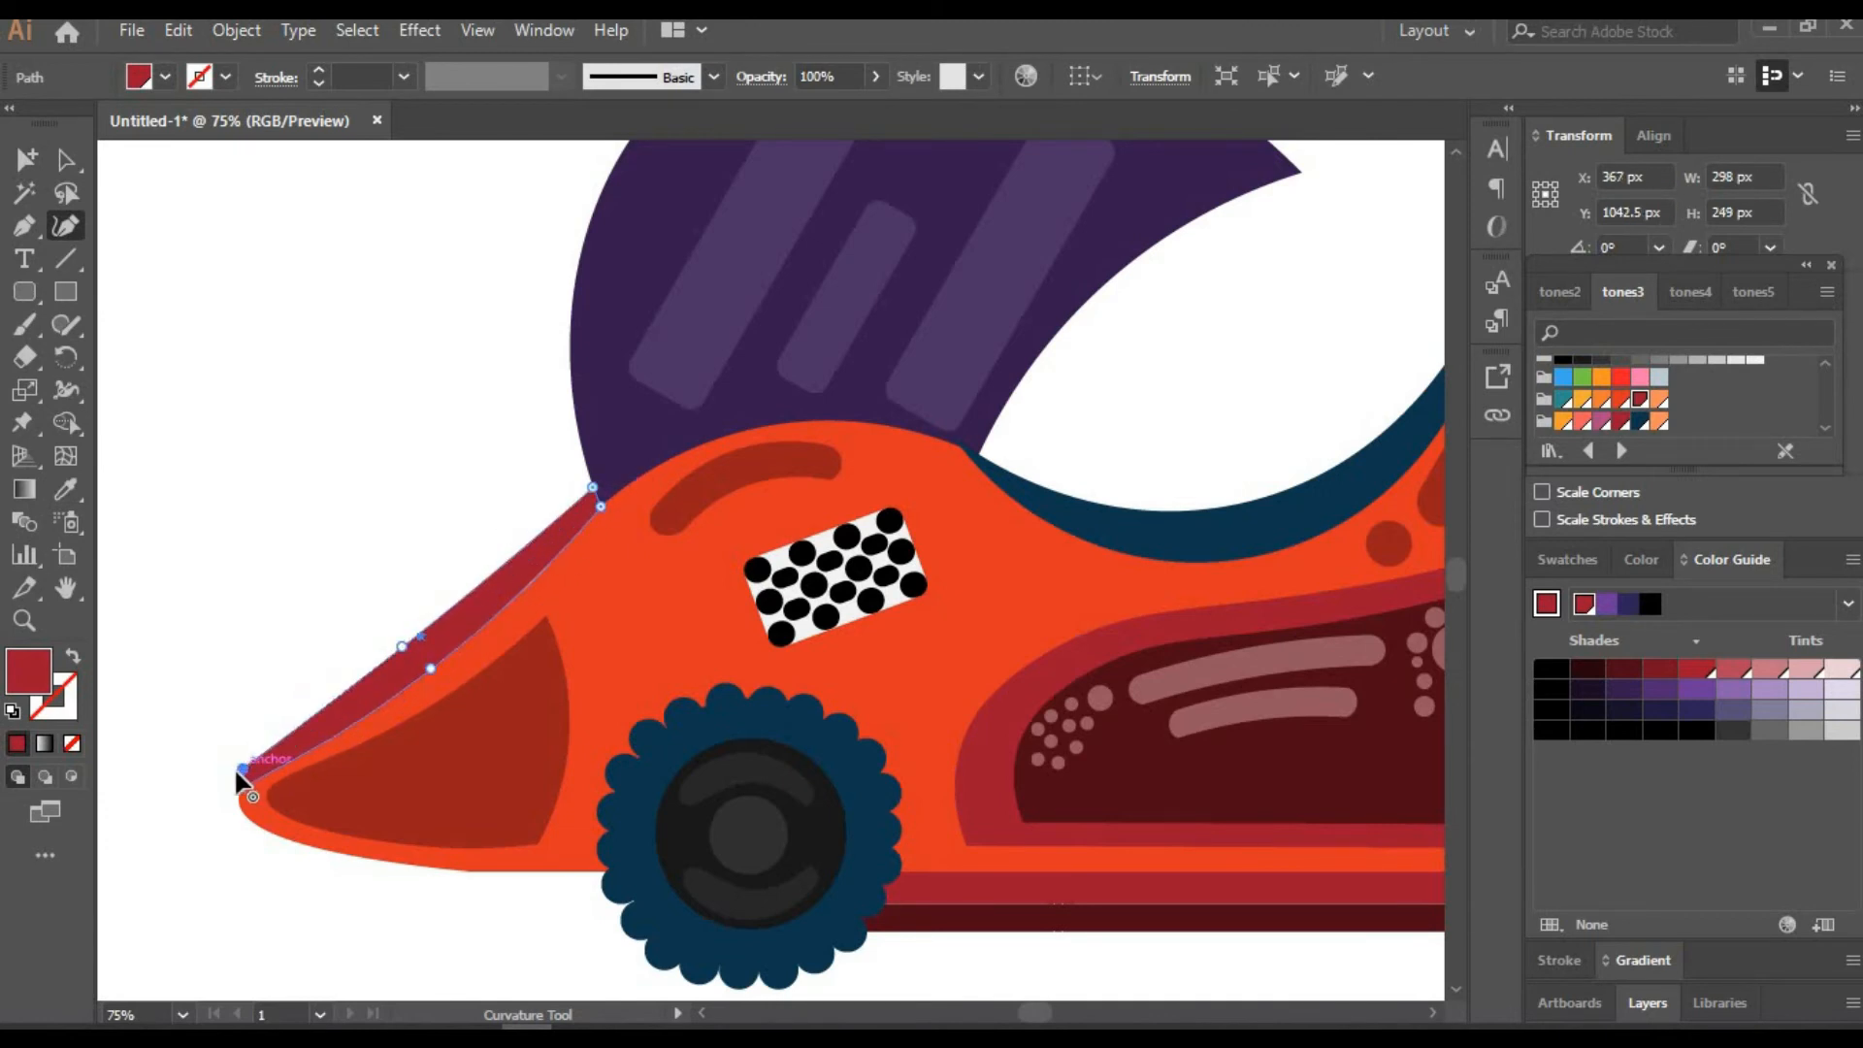
drag(243, 788, 240, 792)
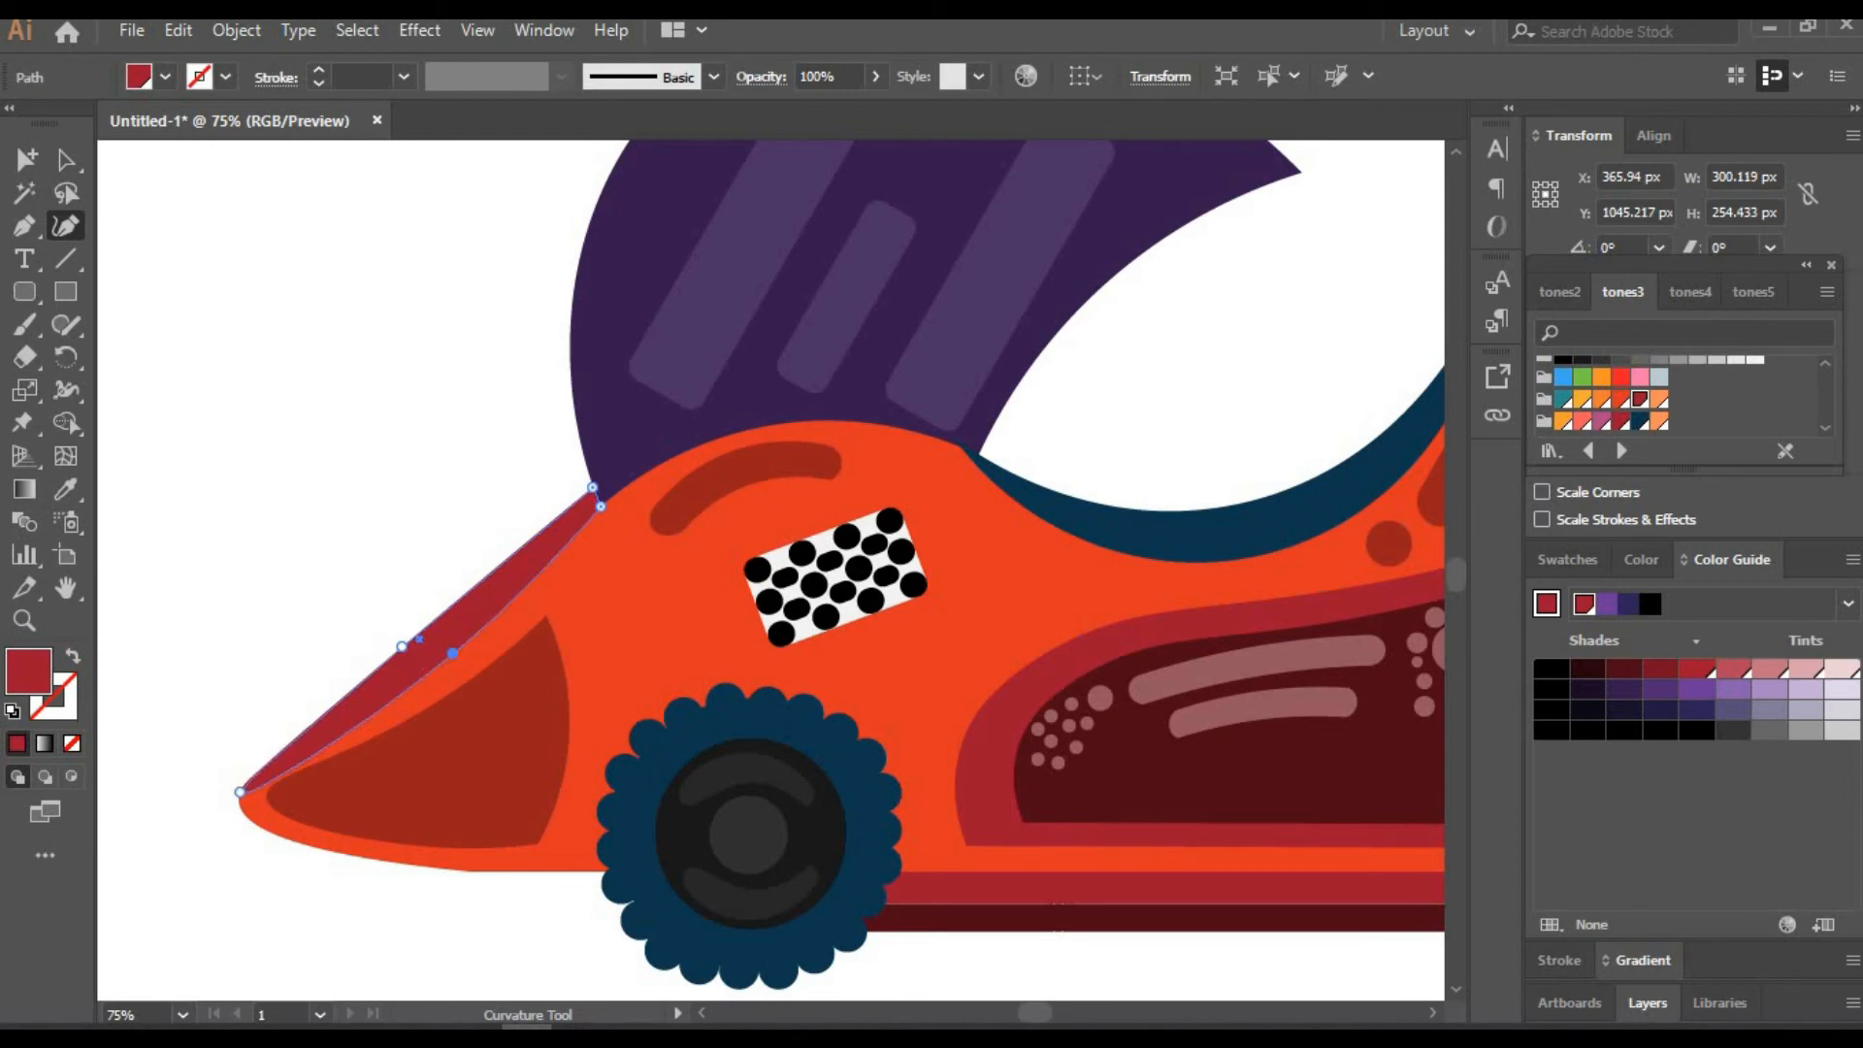
click(65, 163)
click(350, 375)
Duplicate the crimson nose strip slightly above the original and fill the copy with the lower trim's dark maroon
alt+drag(447, 647, 434, 624)
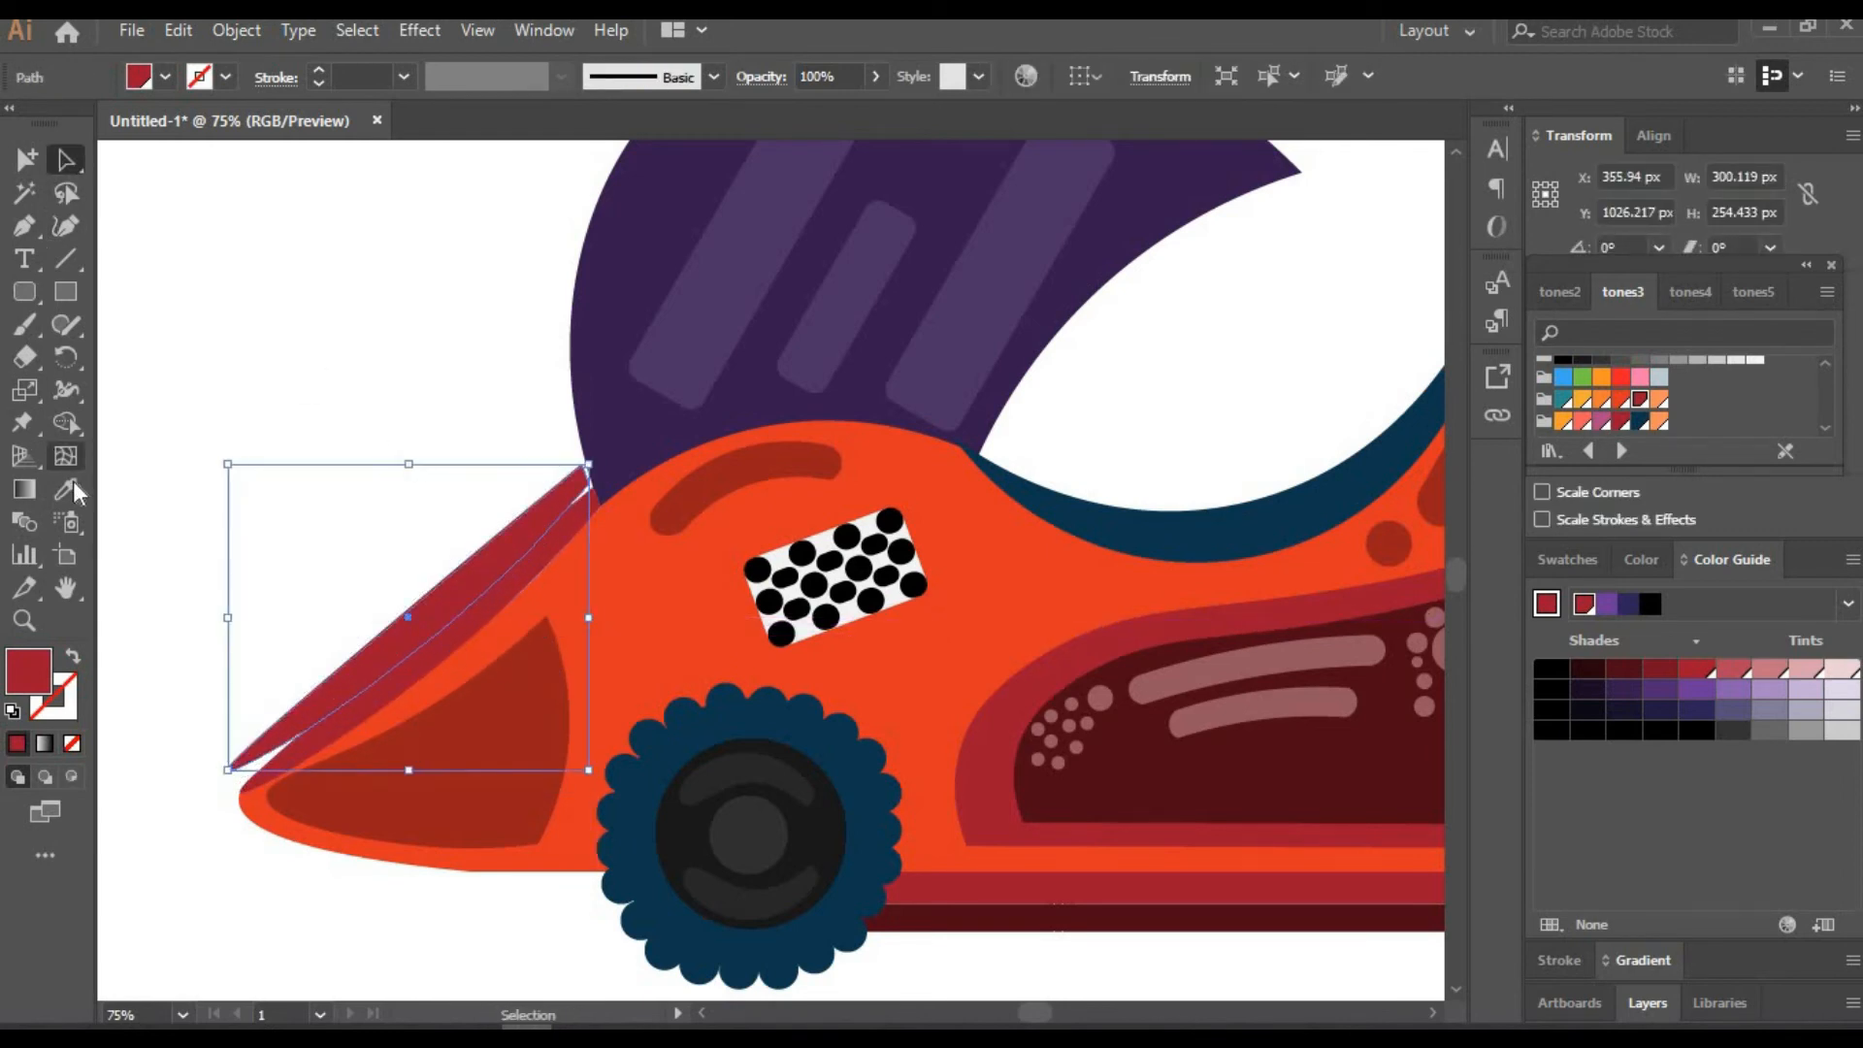
click(70, 487)
click(922, 918)
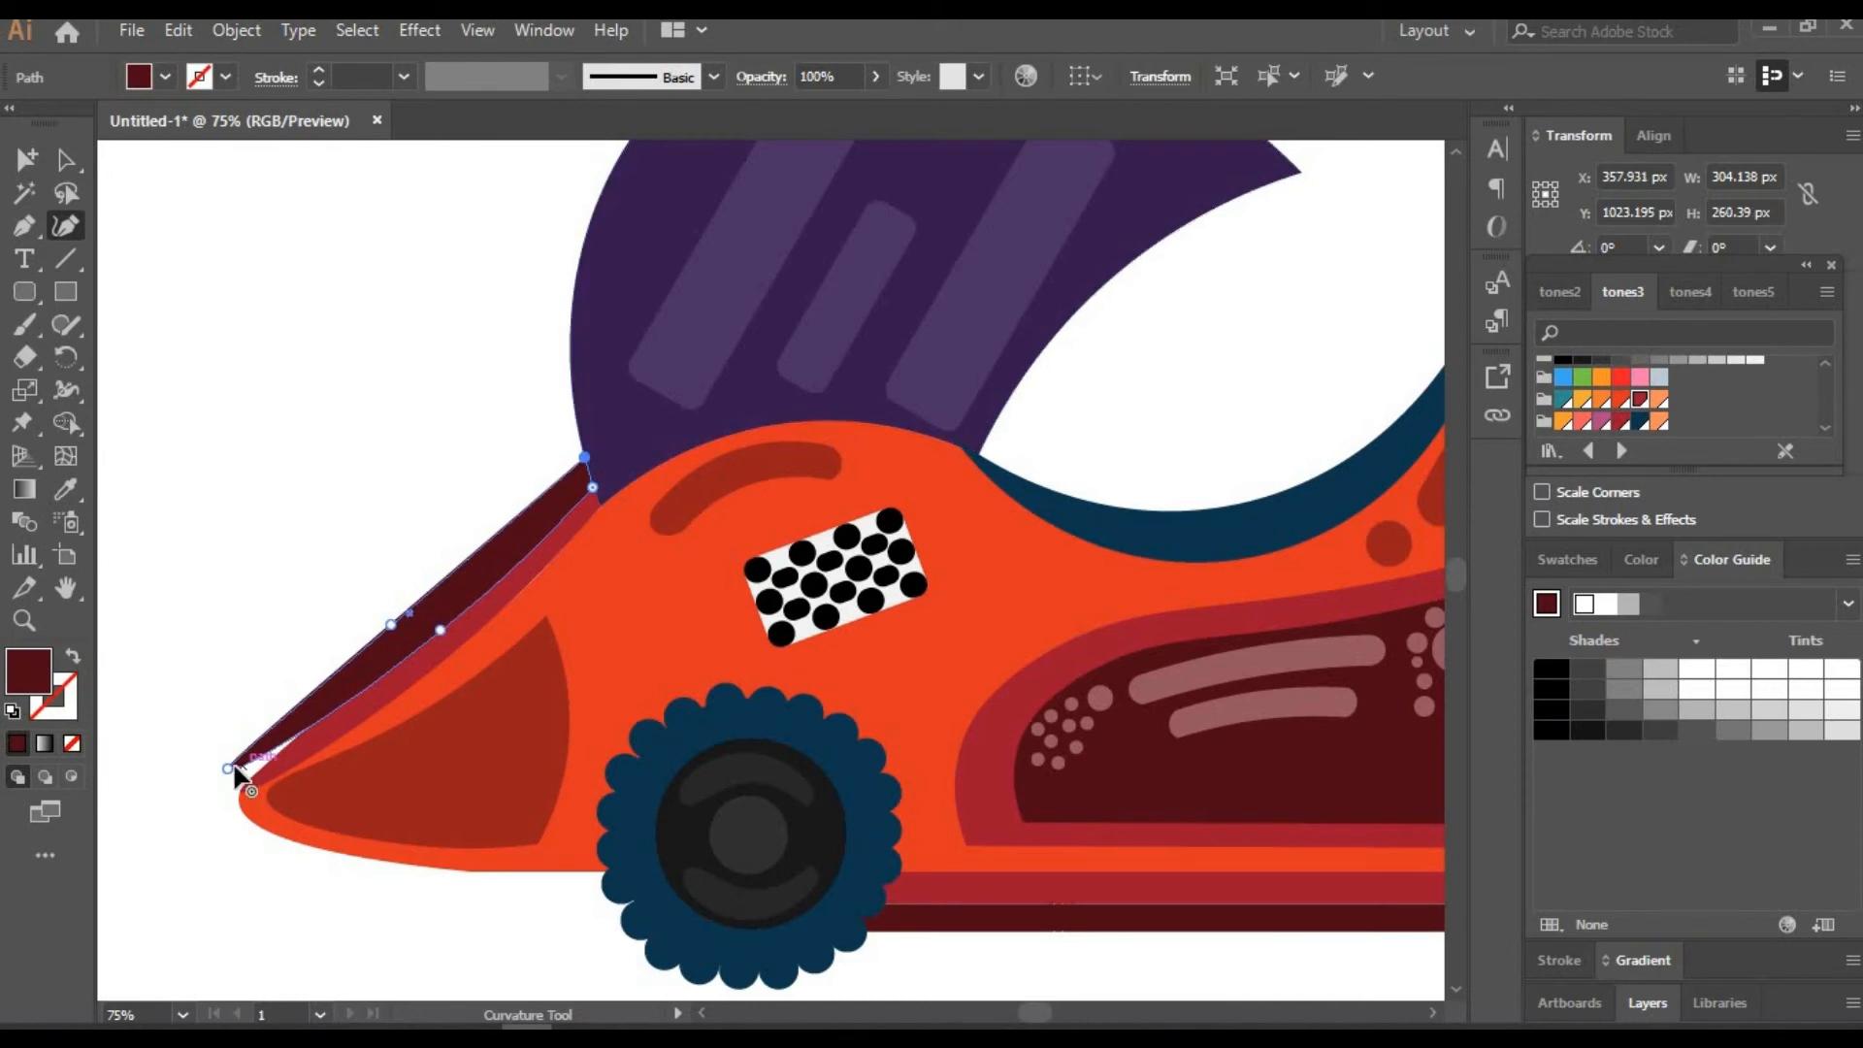
Pull the maroon strip's tip to the nose point and adjust its edges to sit against the crimson strip
drag(235, 770, 247, 792)
key(v)
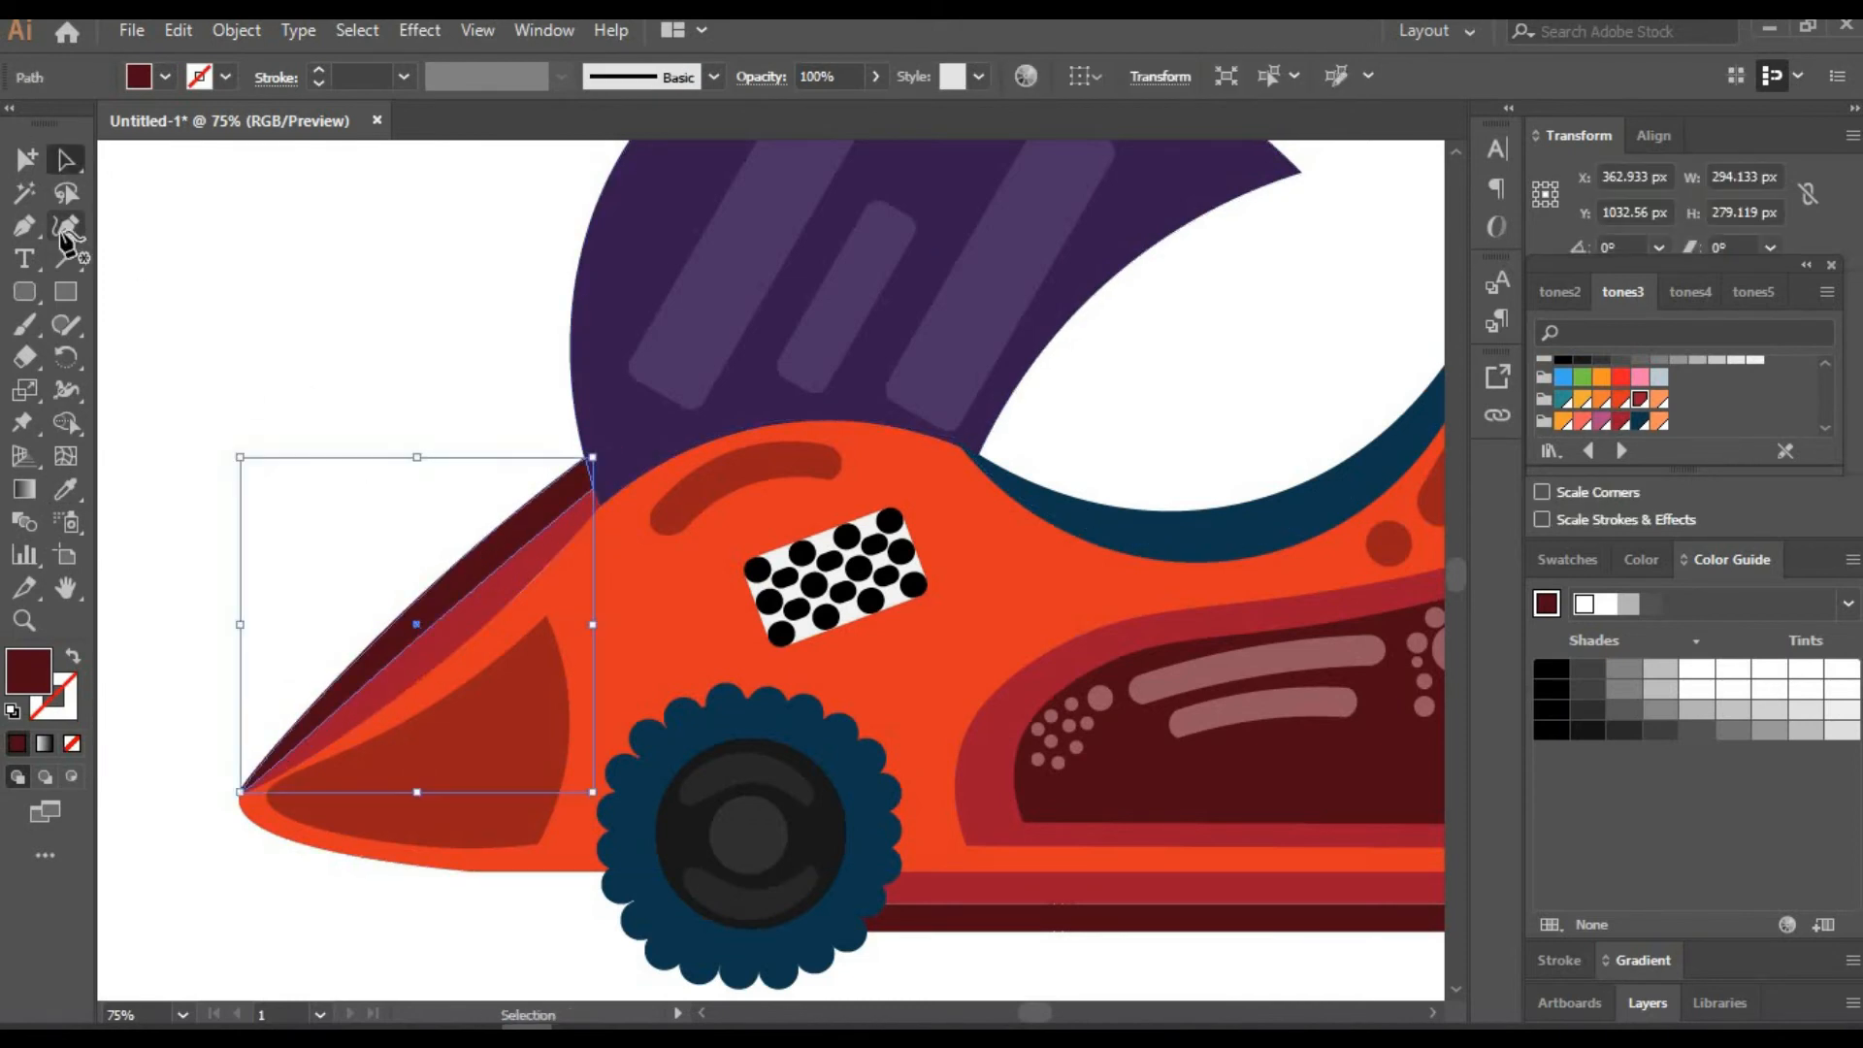
drag(396, 628, 437, 644)
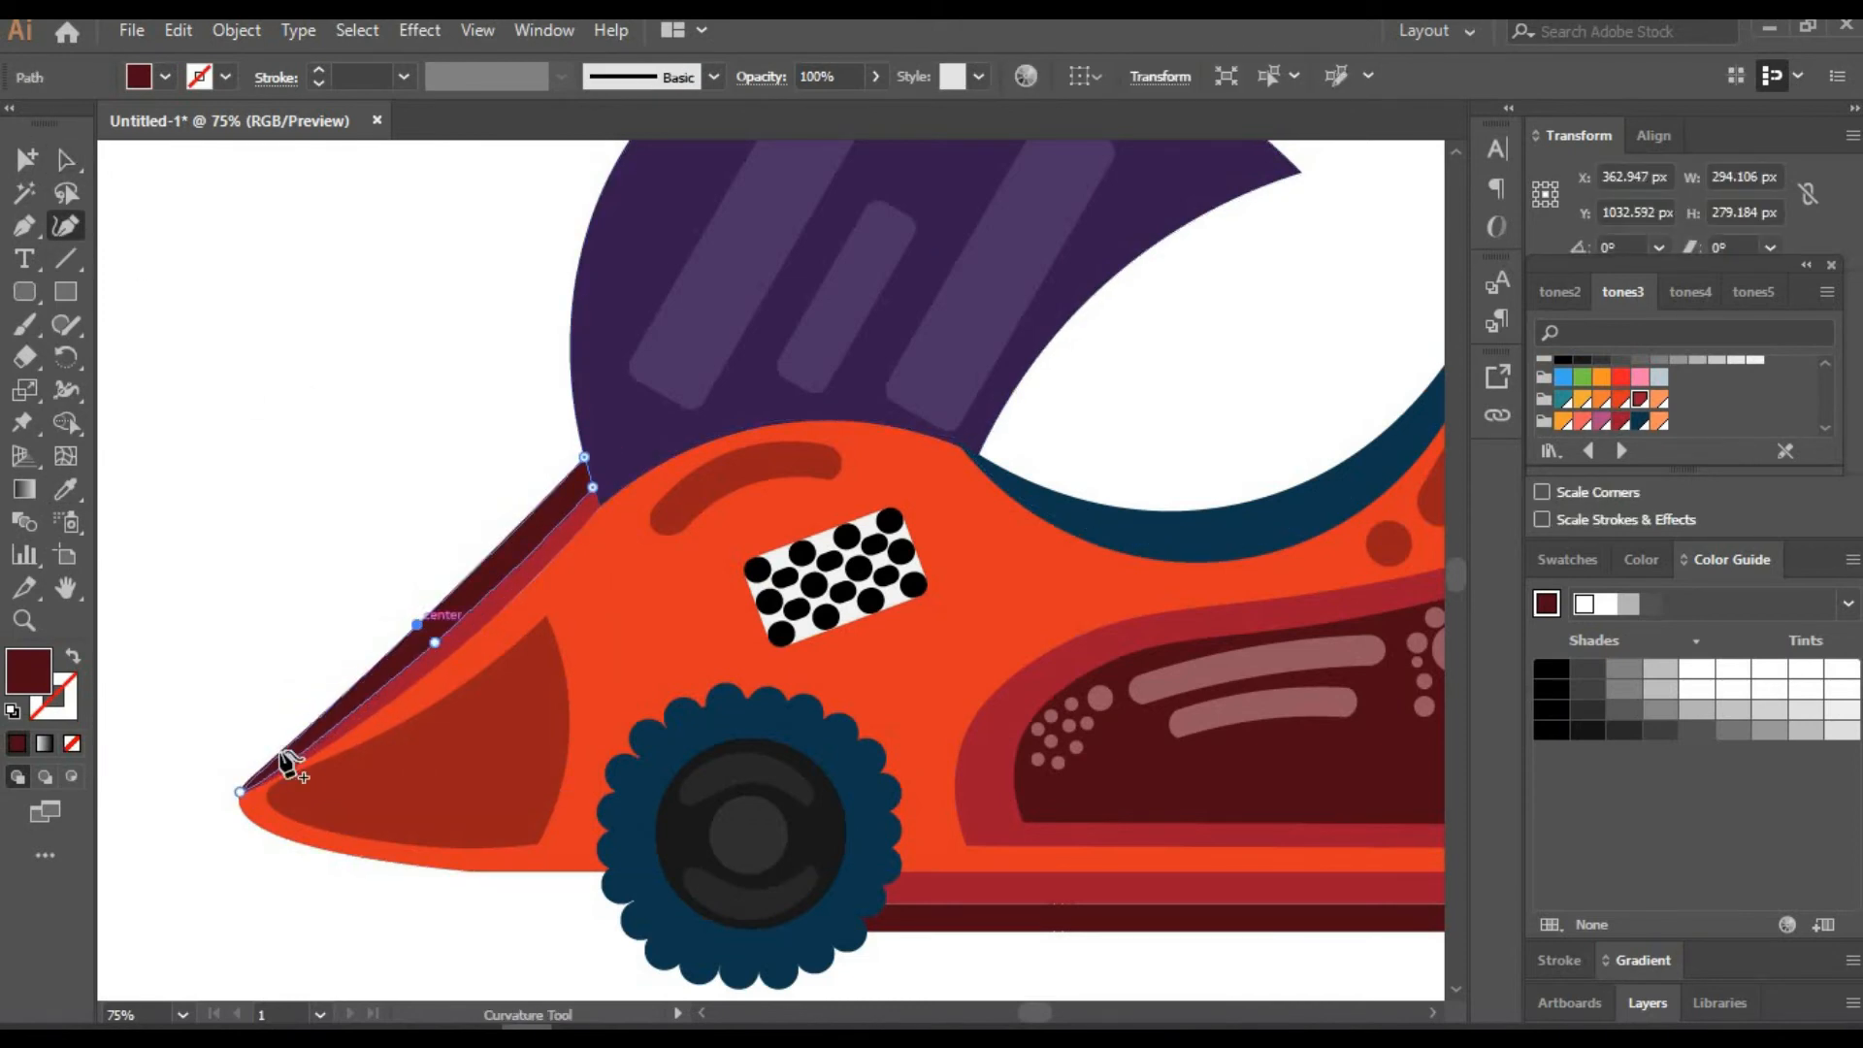
key(v)
click(227, 323)
Fine-tune the crimson strip's lower edge where it meets the orange nose
text(2)
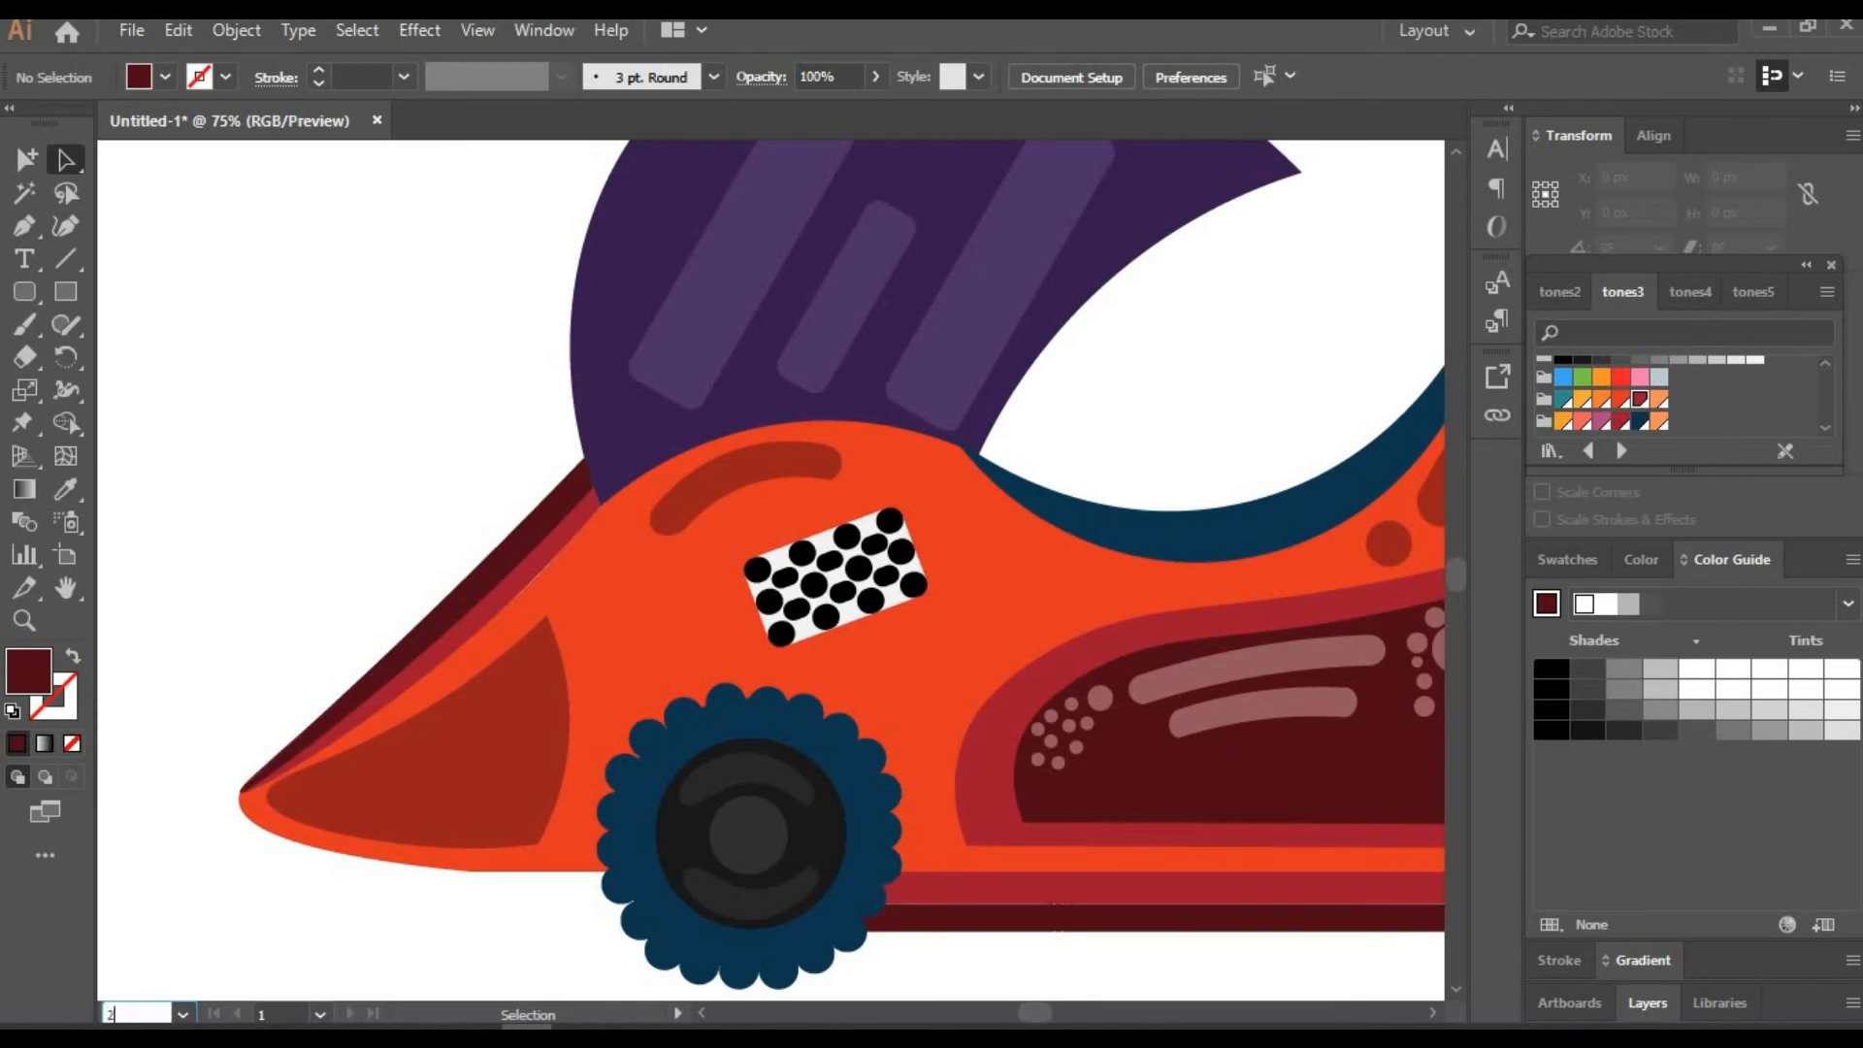
text(00)
key(Return)
drag(549, 693, 1043, 611)
click(660, 479)
key(shift+grave)
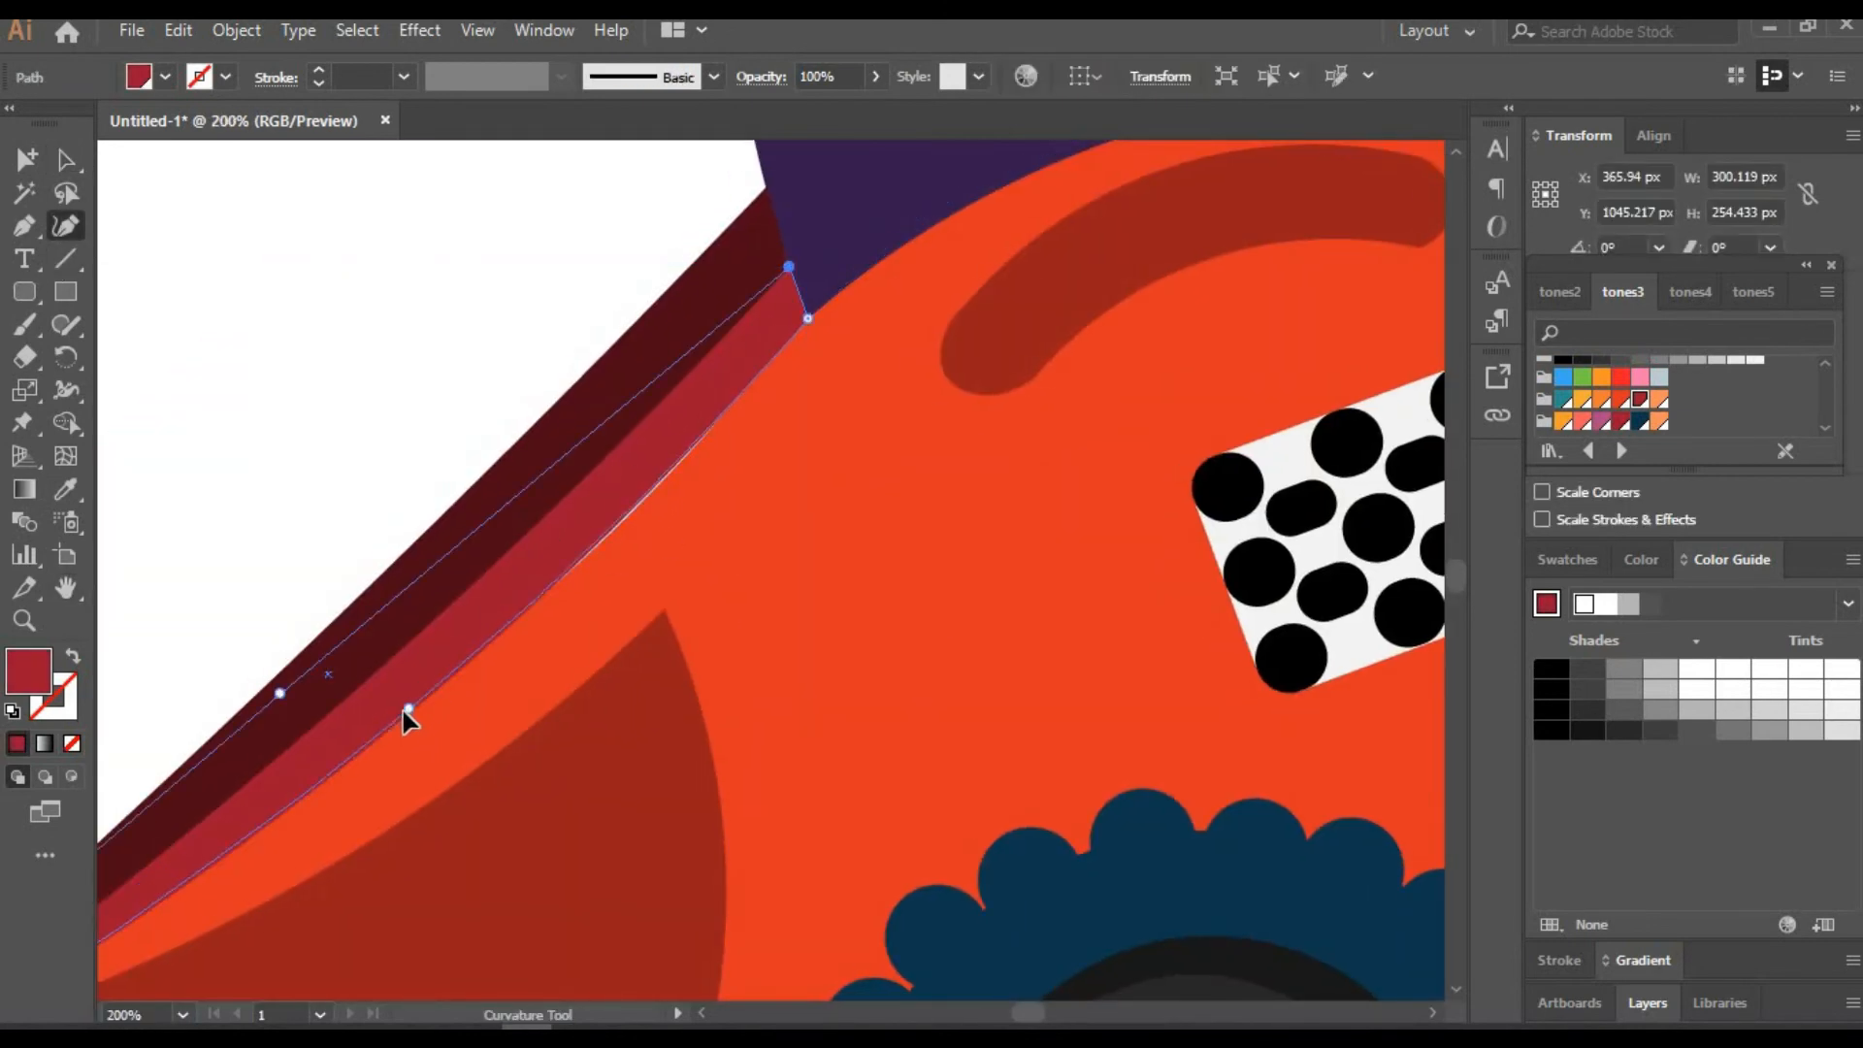
click(66, 161)
click(185, 418)
Draw a vertical rounded bar on the body's rear edge, size it to 45 by 364 px and fill it with coral
text(30)
key(Return)
key(h)
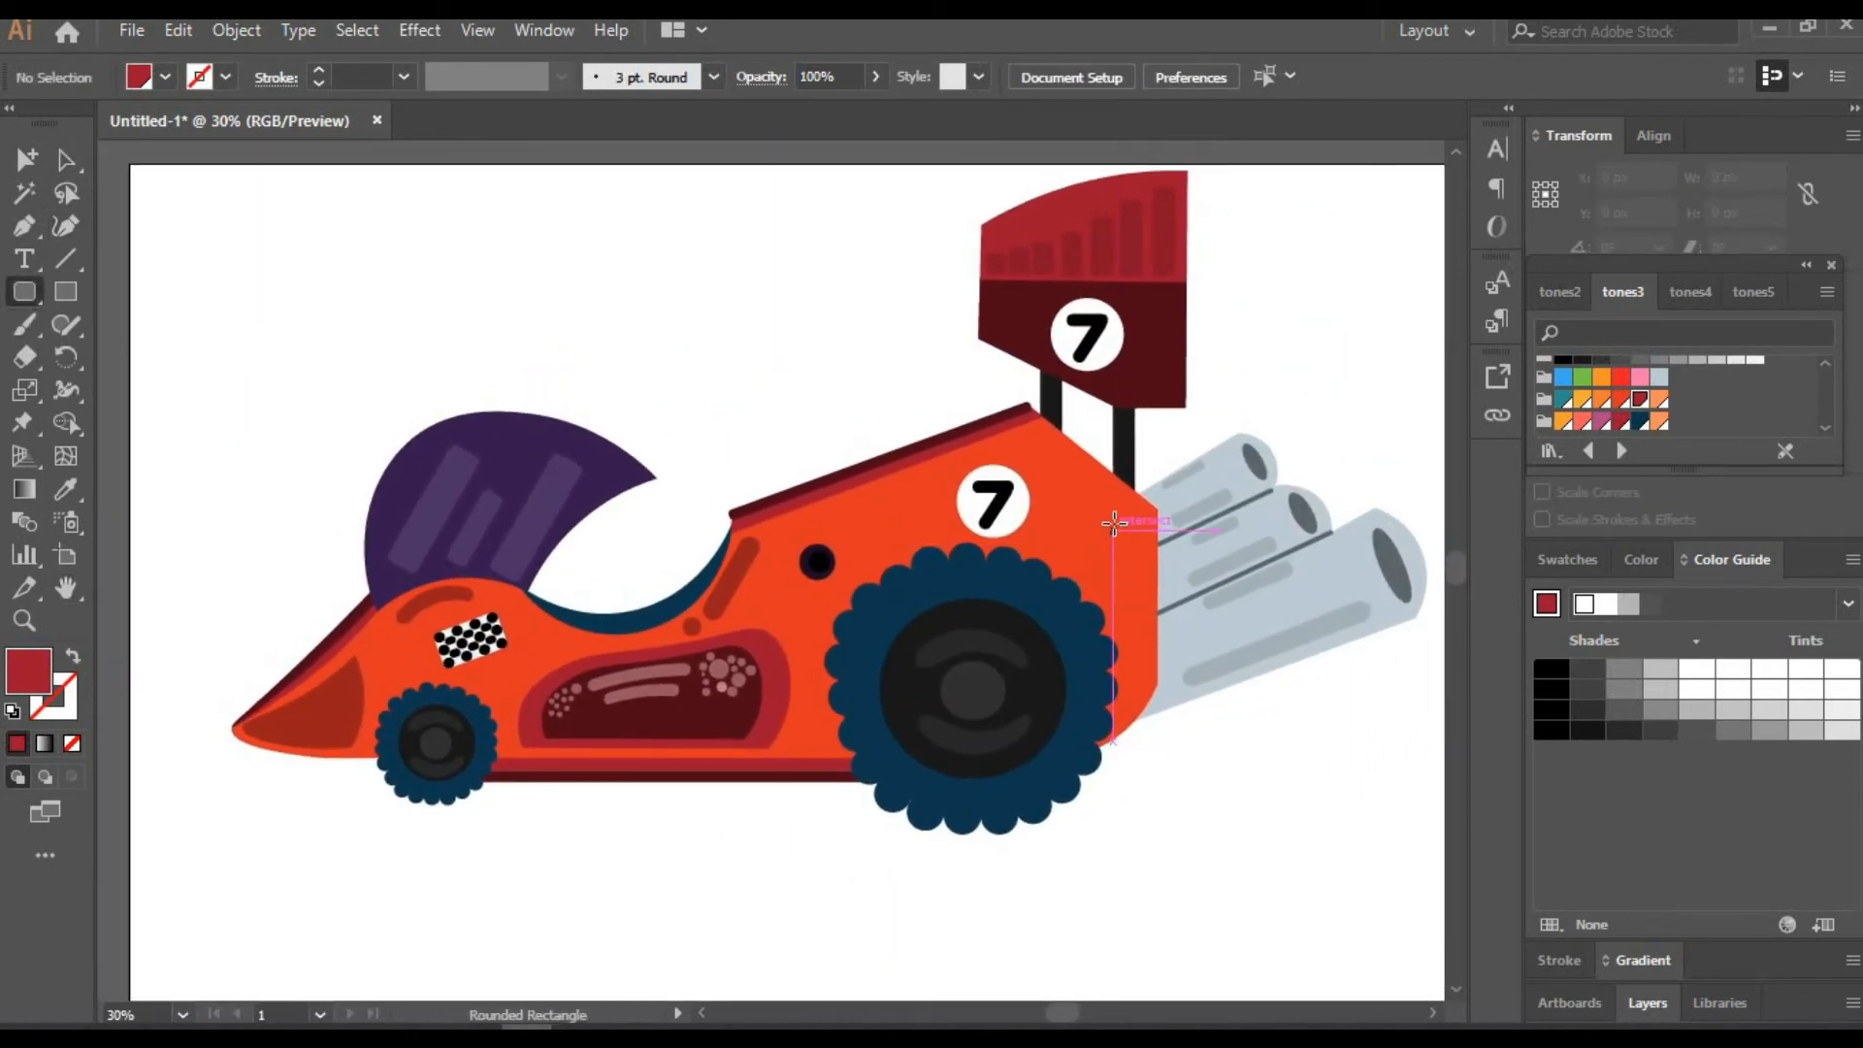
drag(1139, 635, 1132, 646)
click(66, 160)
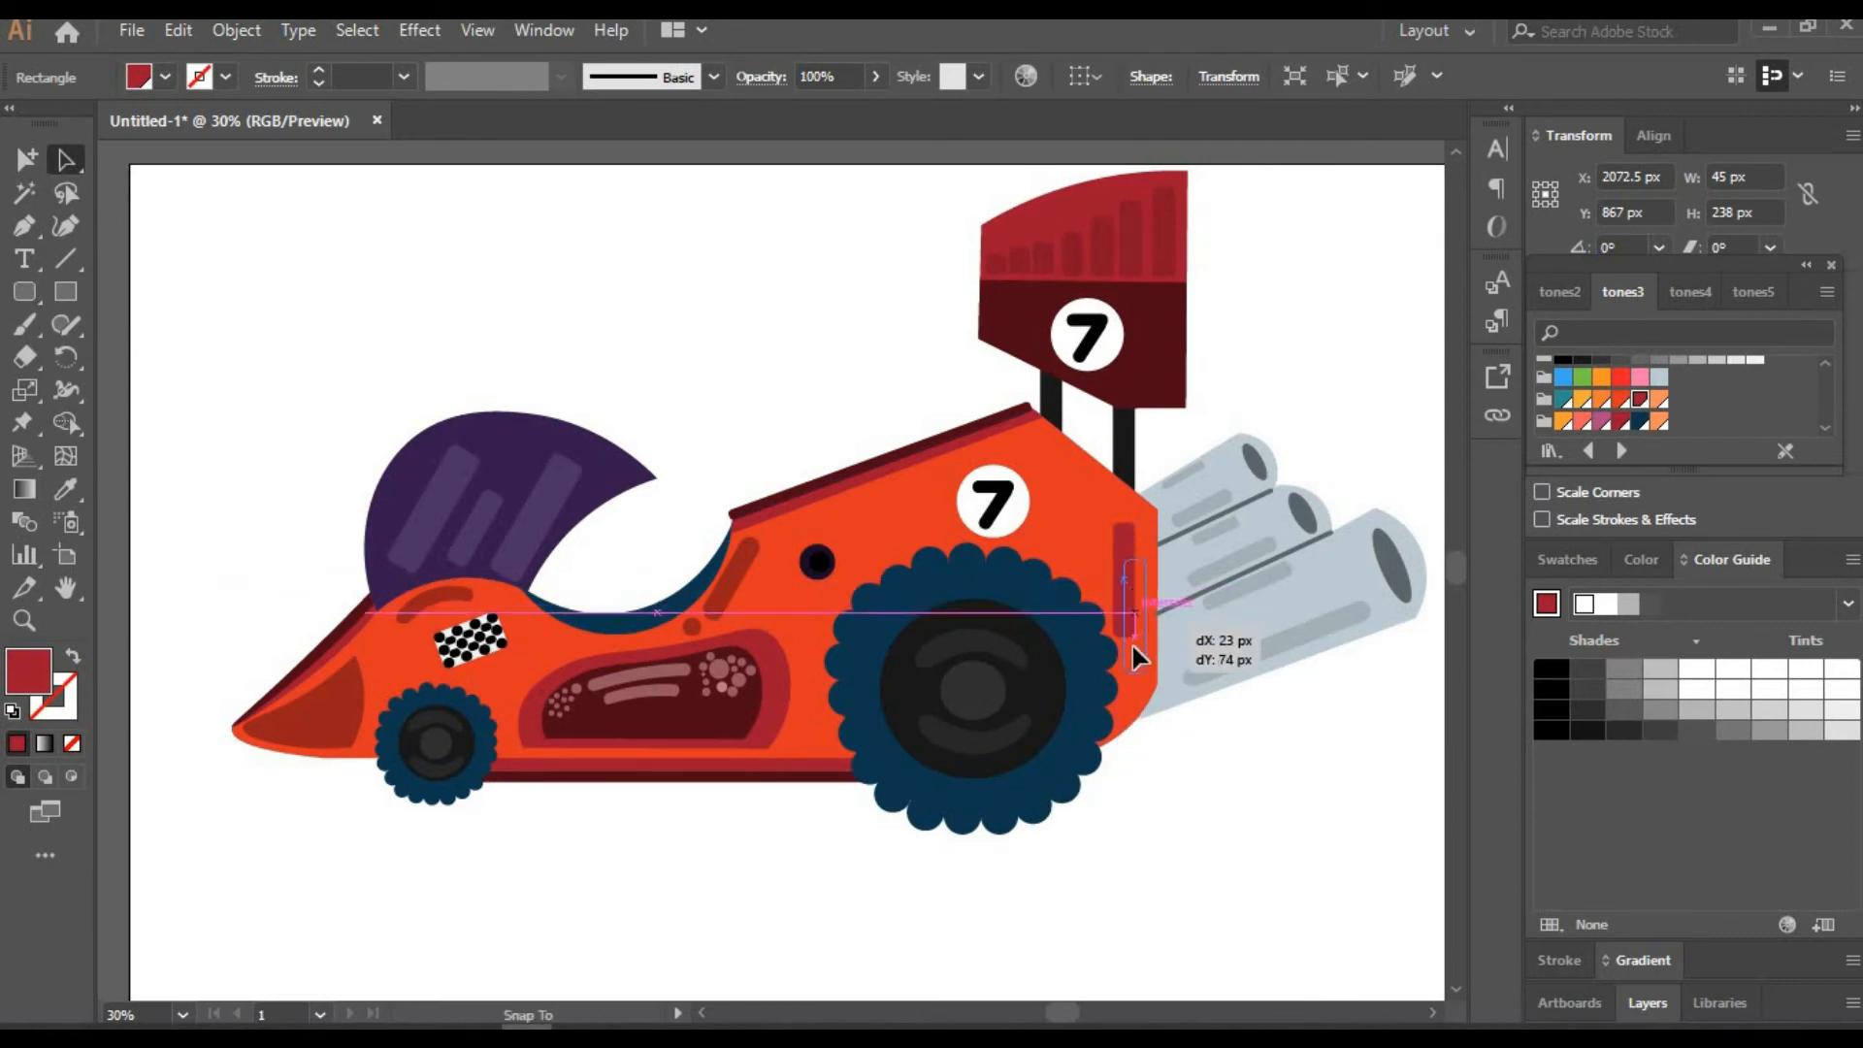
drag(1149, 575, 1148, 516)
click(1583, 422)
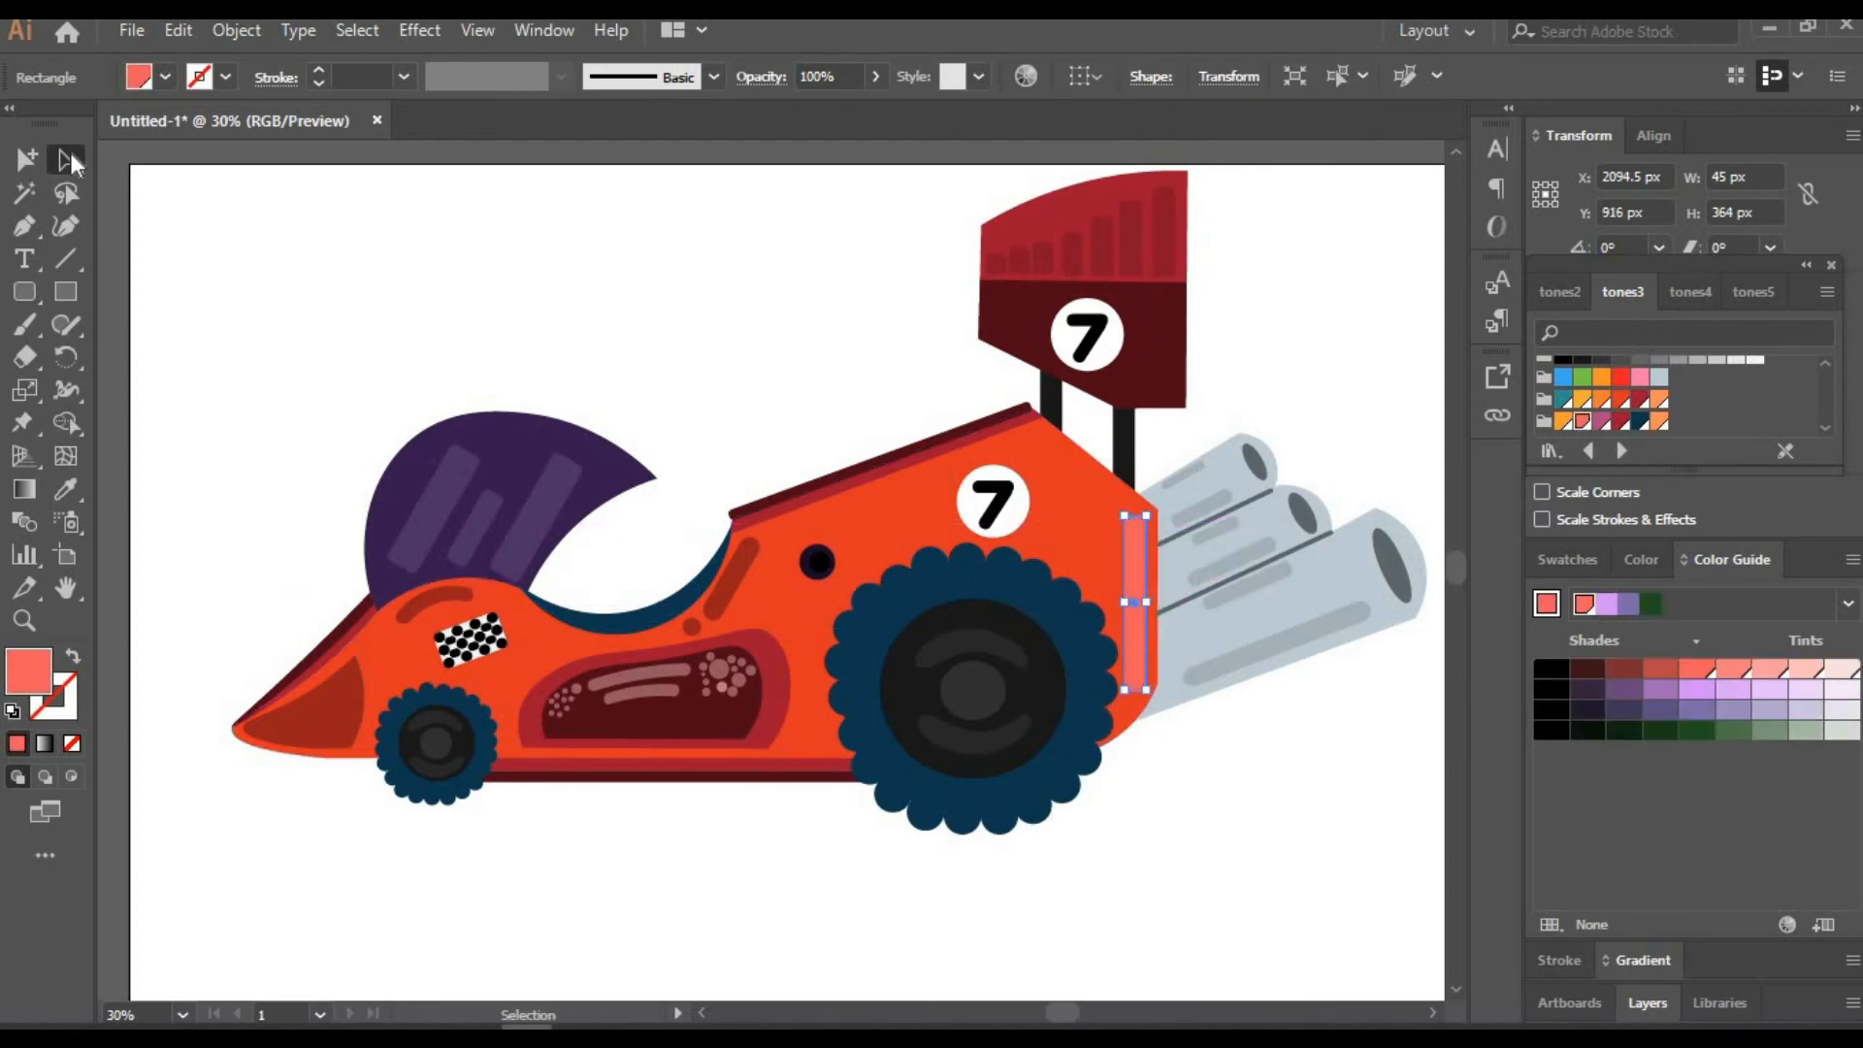
click(66, 161)
click(248, 389)
Draw a coral circle on the orange body beside the upper end of the rear bar
text(1)
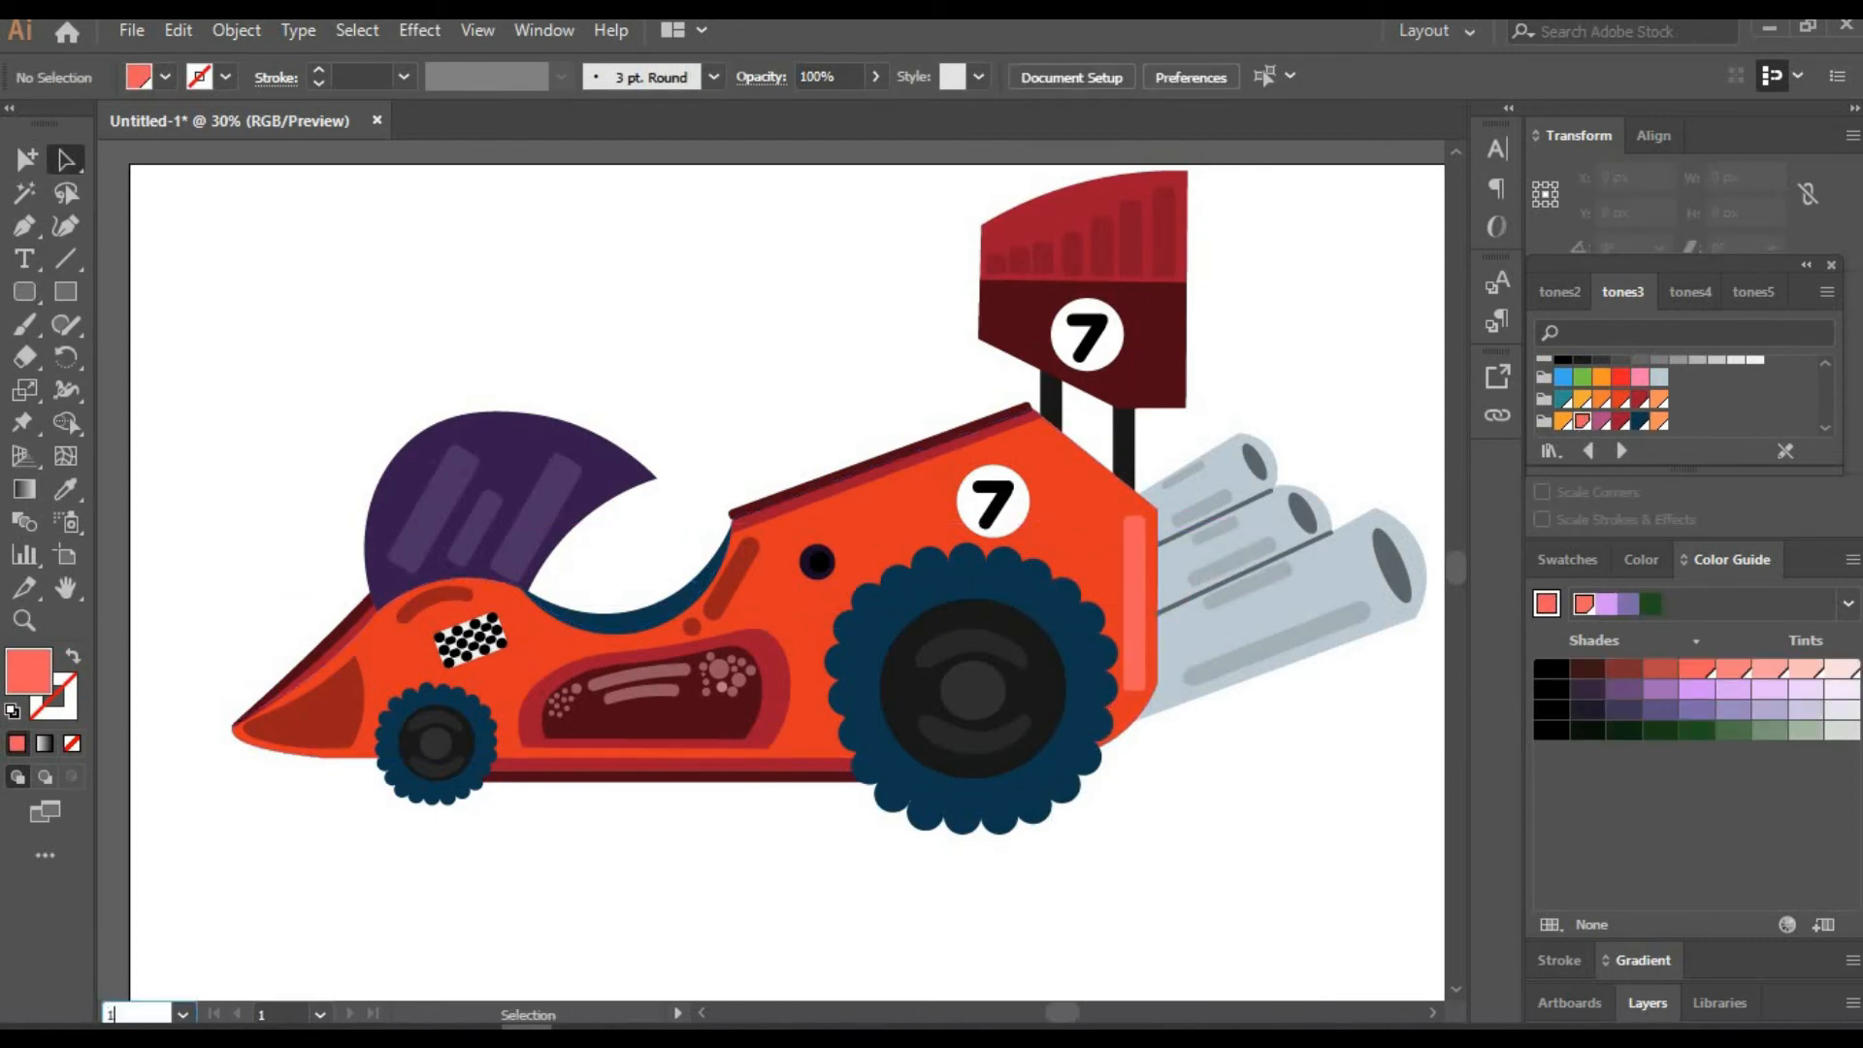
text(00)
key(Return)
key(space)
drag(1354, 680, 143, 541)
key(l)
drag(573, 268, 712, 402)
key(a)
click(1290, 944)
Examine the complete car with all of its artwork selected
click(141, 1015)
text(25)
key(Return)
key(space)
drag(523, 864, 694, 945)
key(ctrl+a)
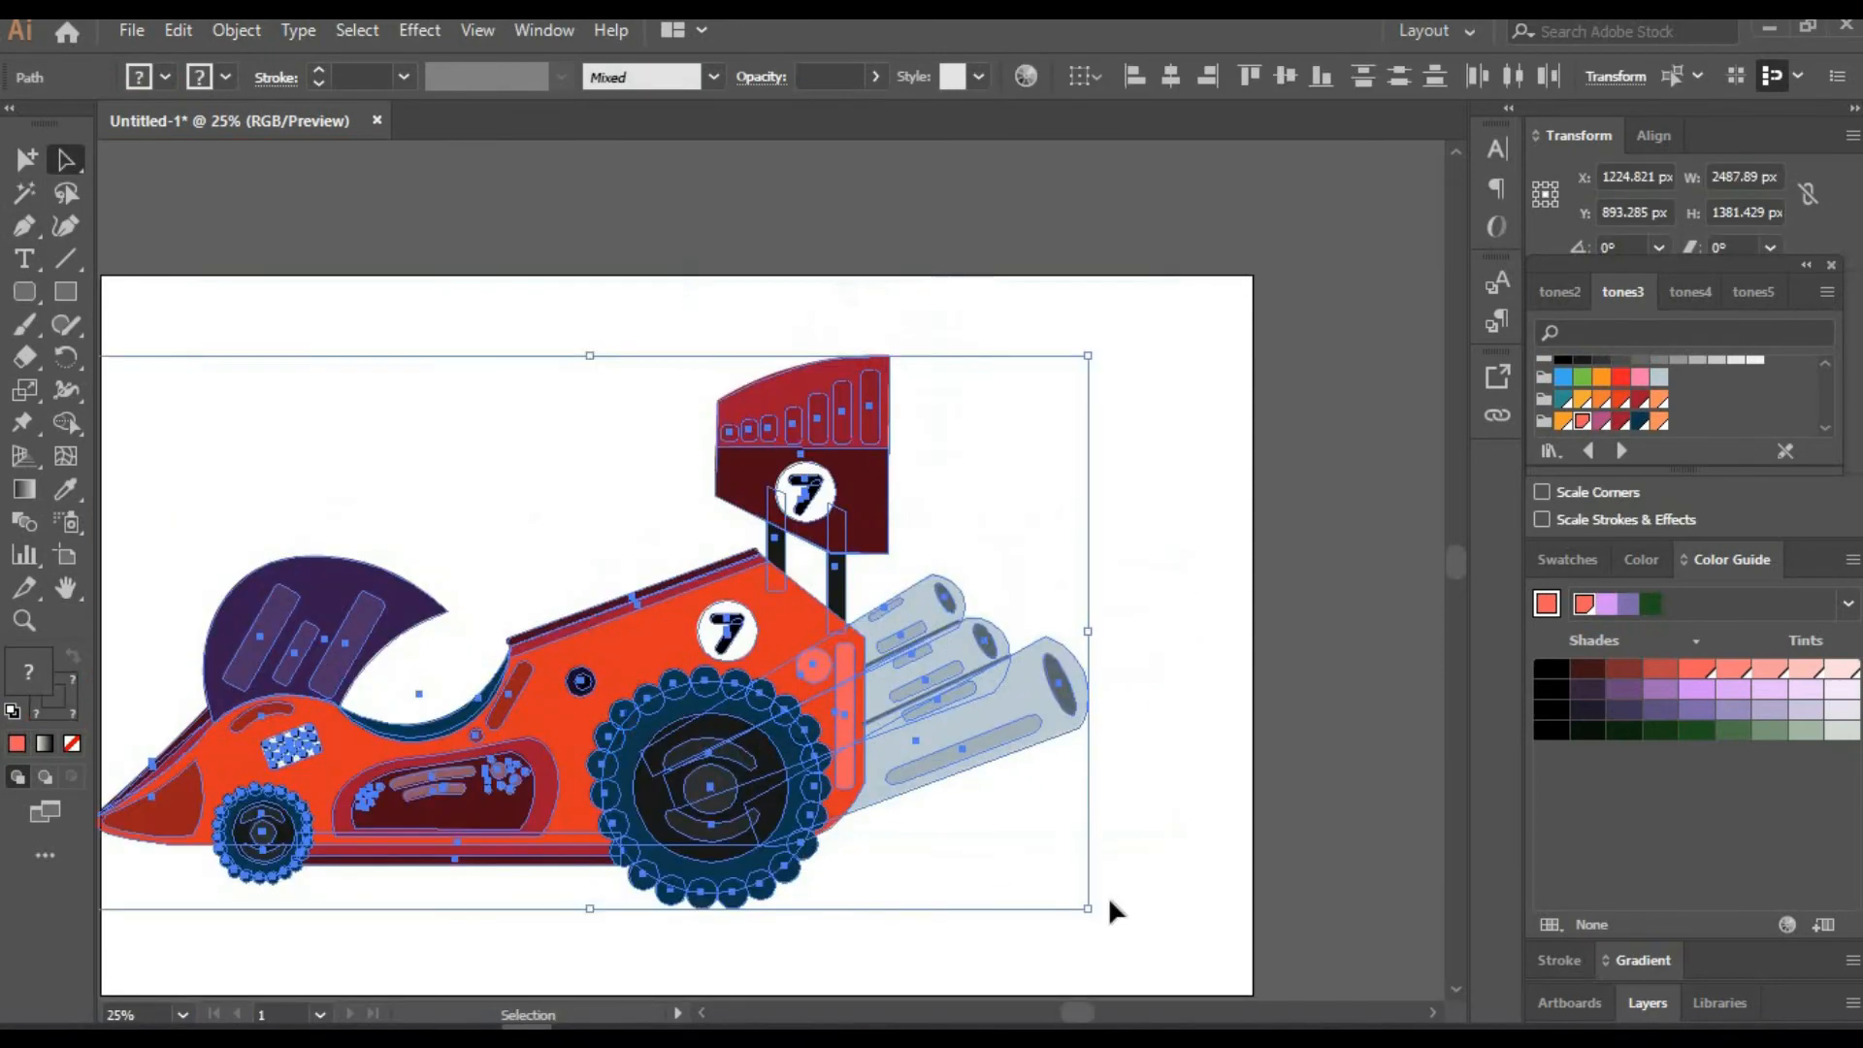
click(1111, 904)
Draw a coral rectangle about 230 by 77 px at the upper exhaust's opening and curve its inner short edge outward
click(141, 1016)
text(15)
key(BackSpace)
text(00)
key(Return)
key(space)
drag(663, 770, 126, 653)
drag(436, 329, 804, 454)
drag(616, 387, 561, 396)
drag(377, 368, 386, 371)
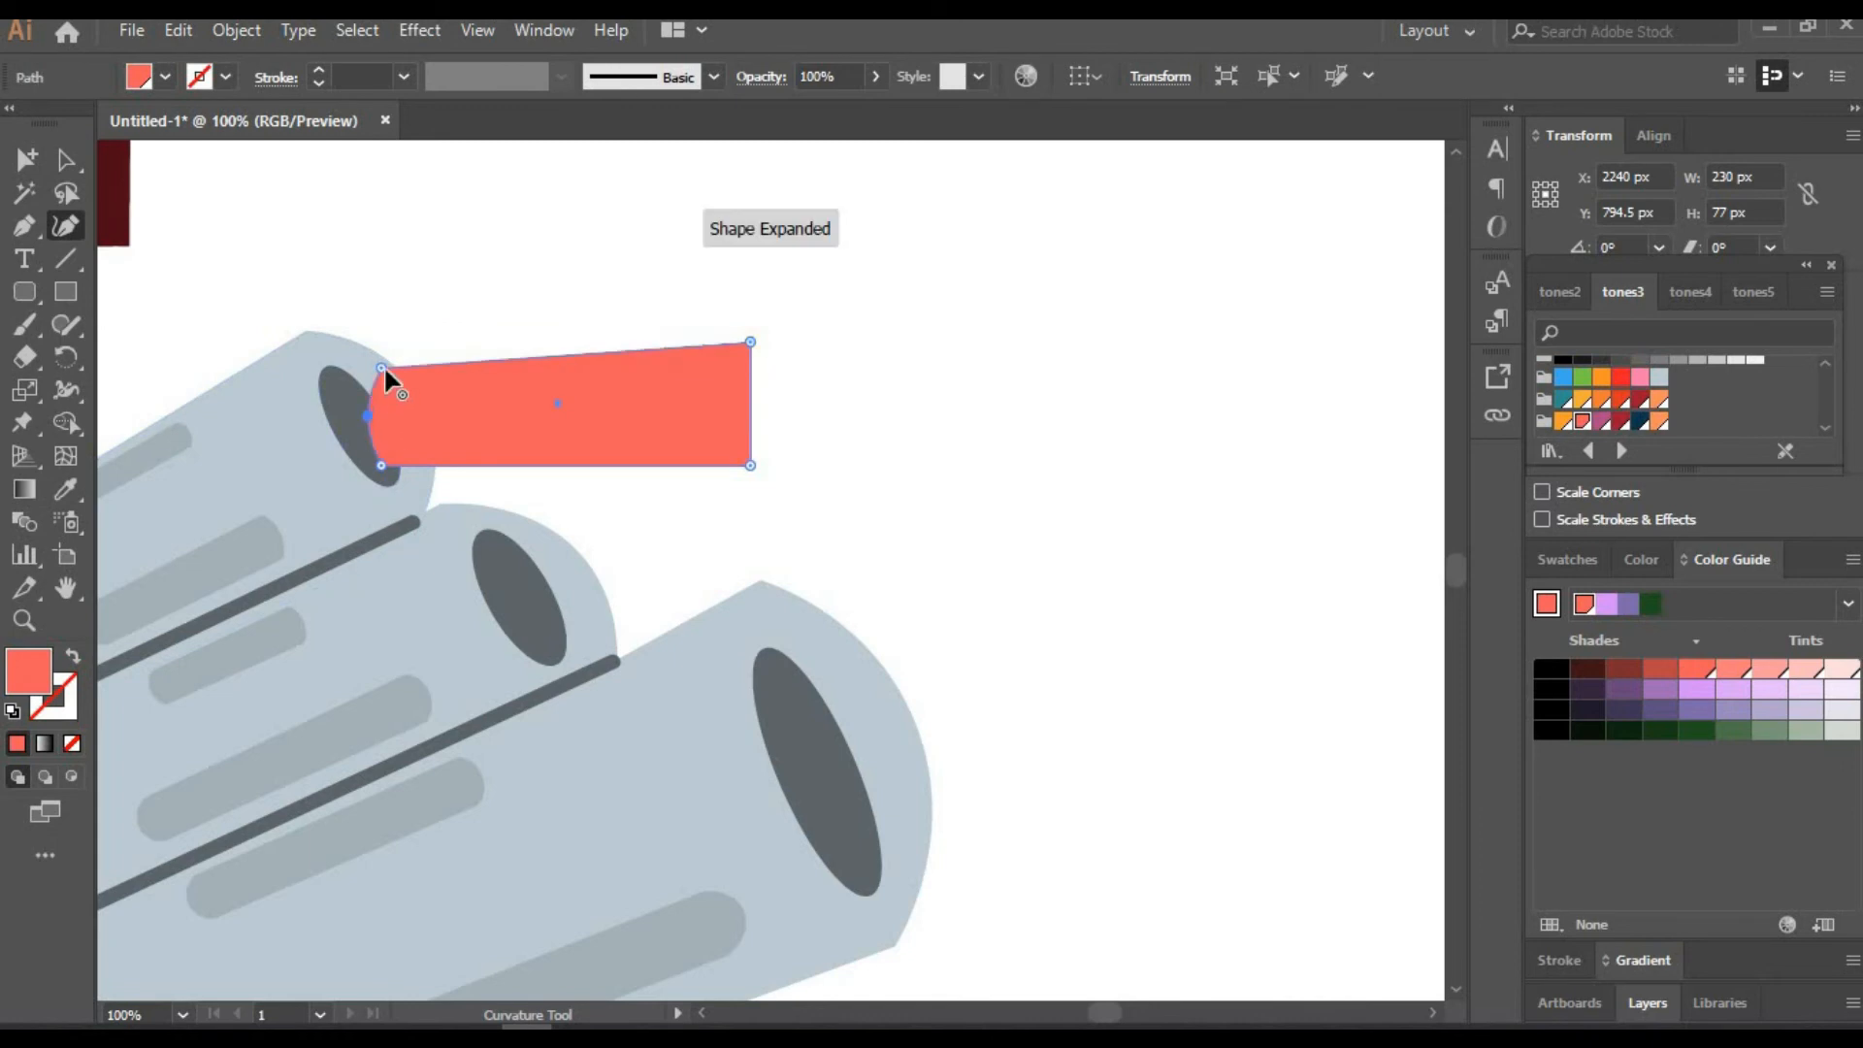
Reshape the exhaust rectangle into a flaring flame with a rounded outer end and fill it with orange
drag(752, 341, 751, 195)
drag(567, 282, 586, 328)
drag(751, 333, 858, 278)
drag(588, 327, 574, 297)
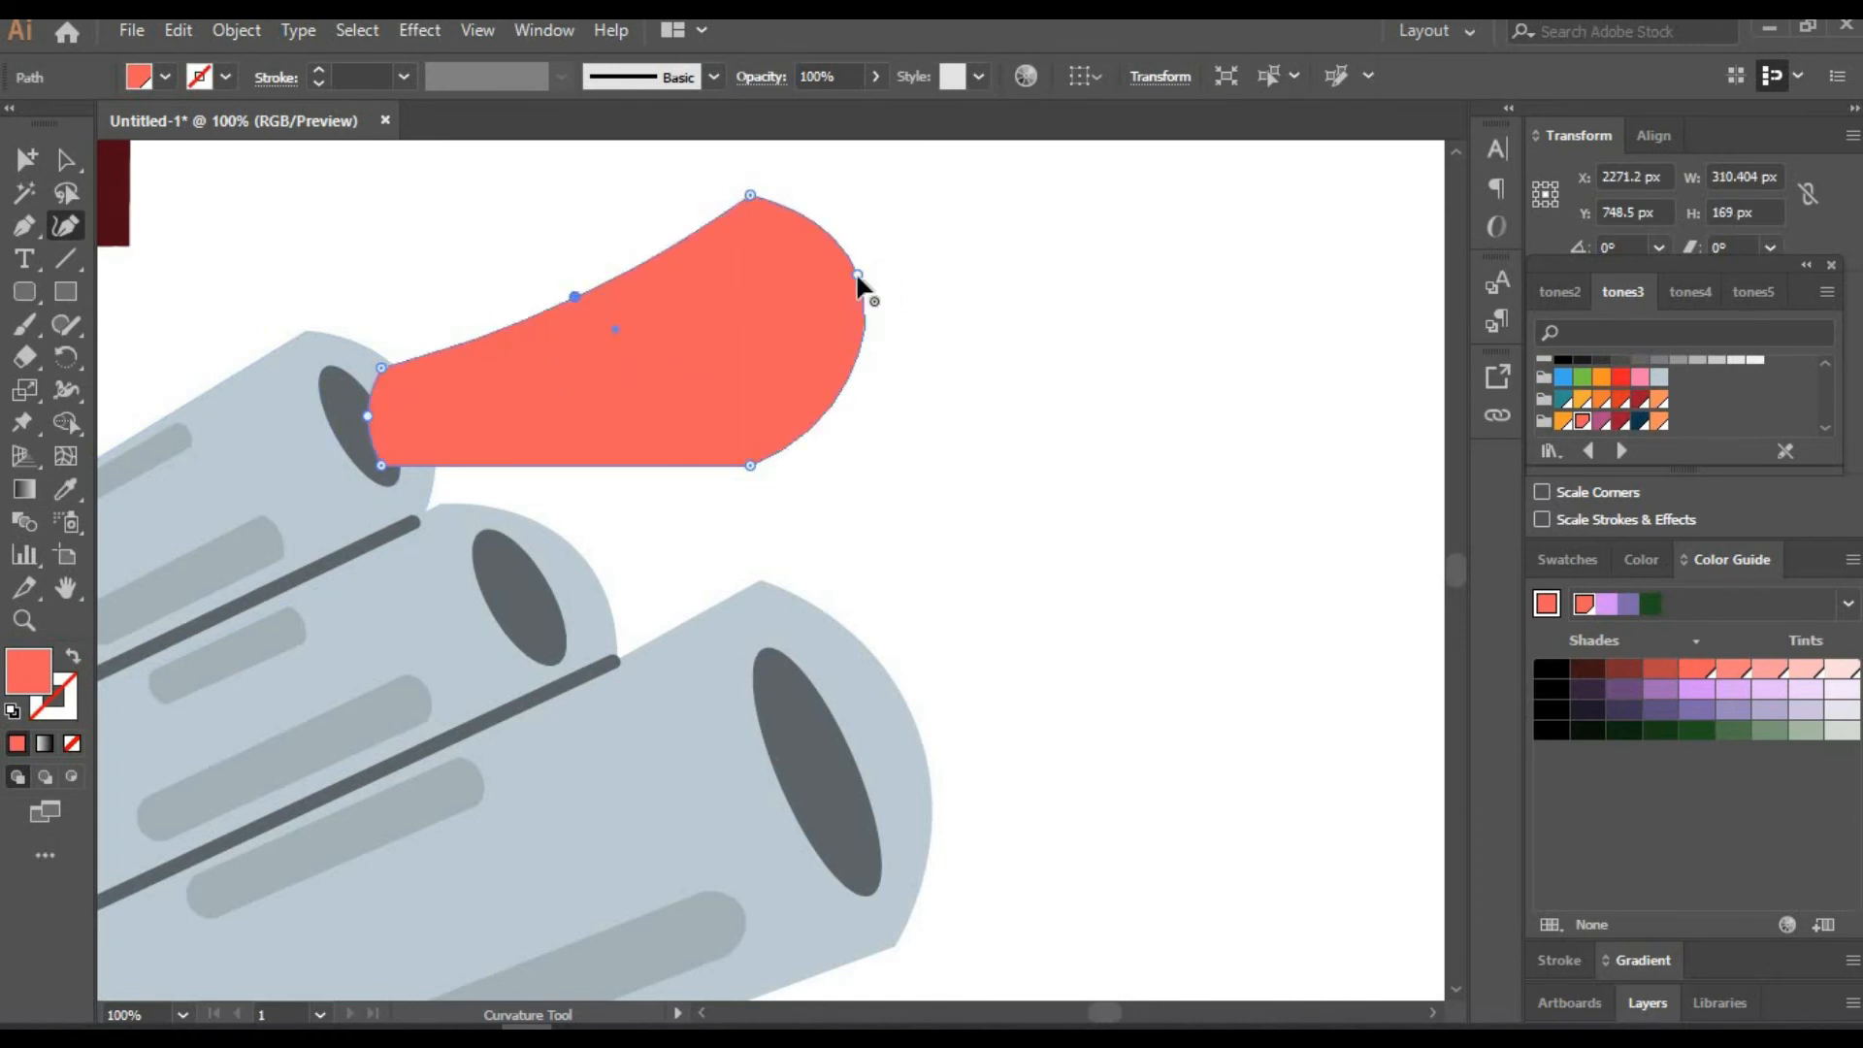
drag(858, 279, 815, 321)
double_click(751, 466)
drag(751, 465, 775, 415)
click(66, 160)
click(1563, 421)
click(1009, 412)
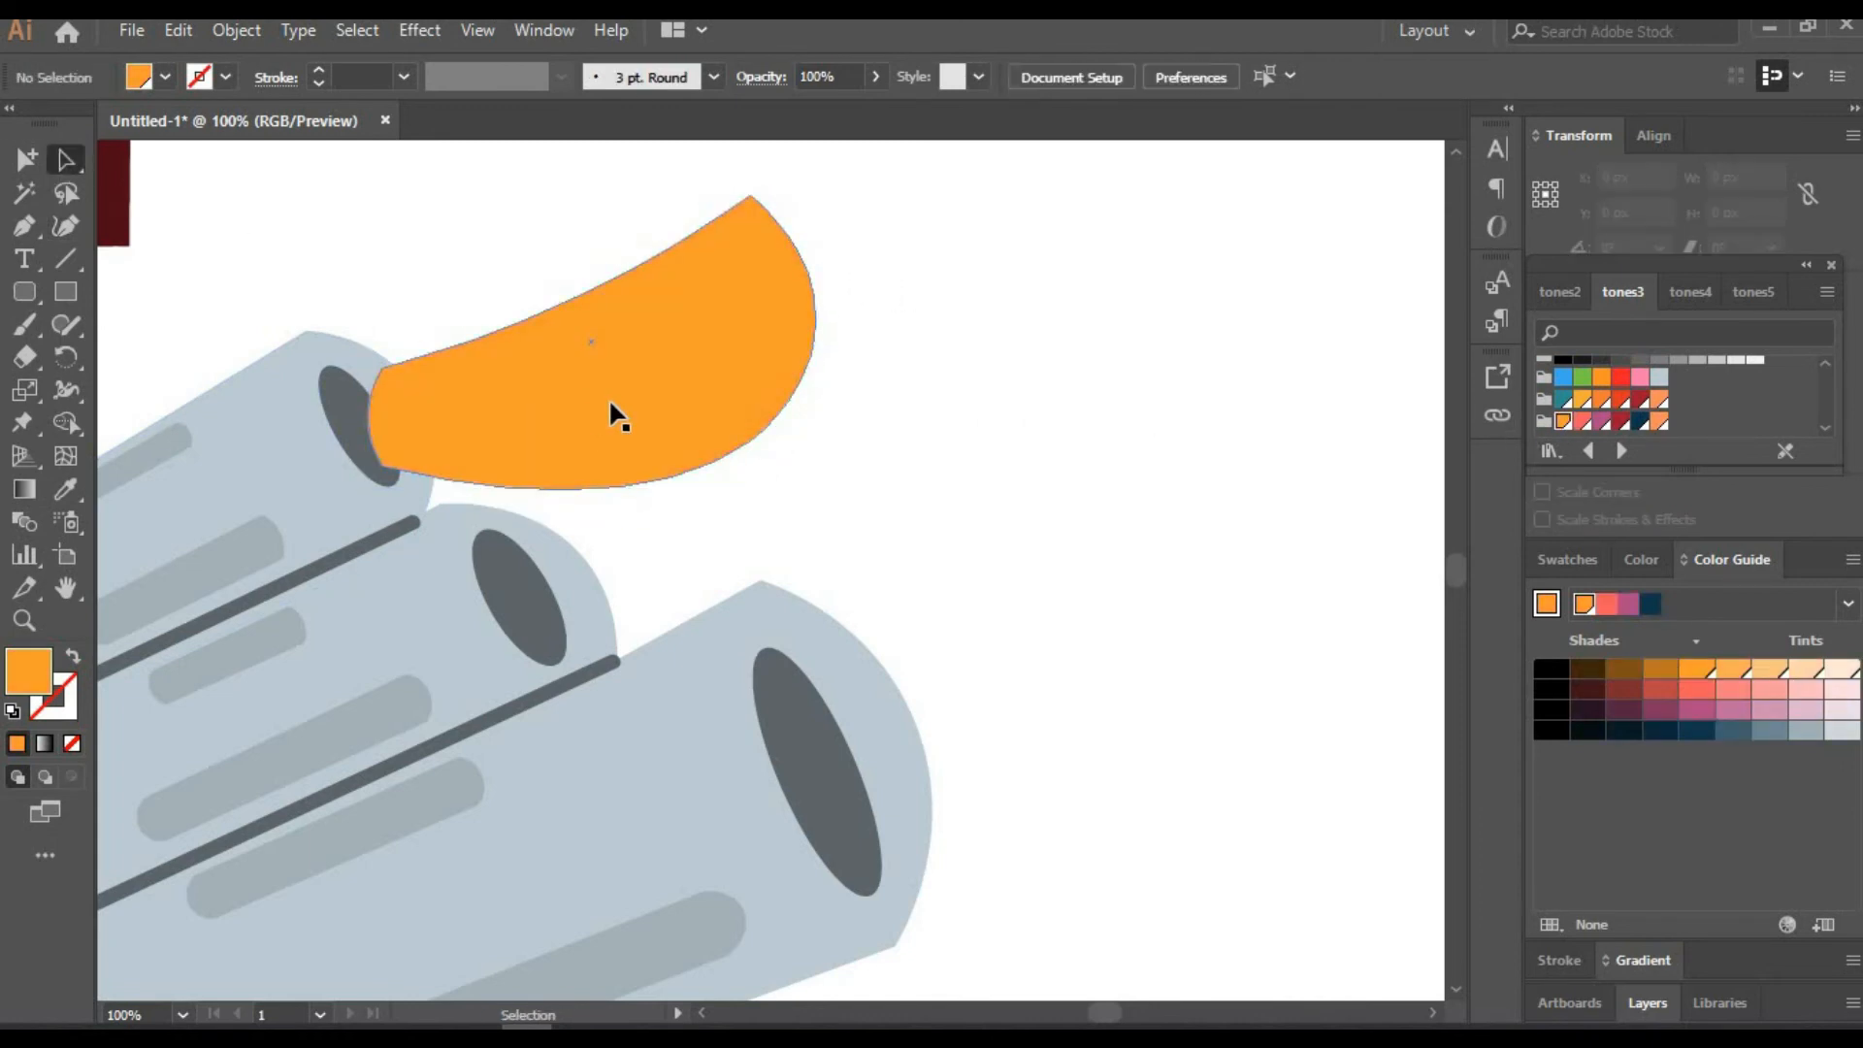
Place a smaller coral copy of the flame inside the orange flame at the upper exhaust
alt+drag(609, 398, 1094, 452)
alt+shift+drag(1301, 248, 1232, 307)
drag(1060, 394, 575, 368)
click(1583, 421)
click(980, 412)
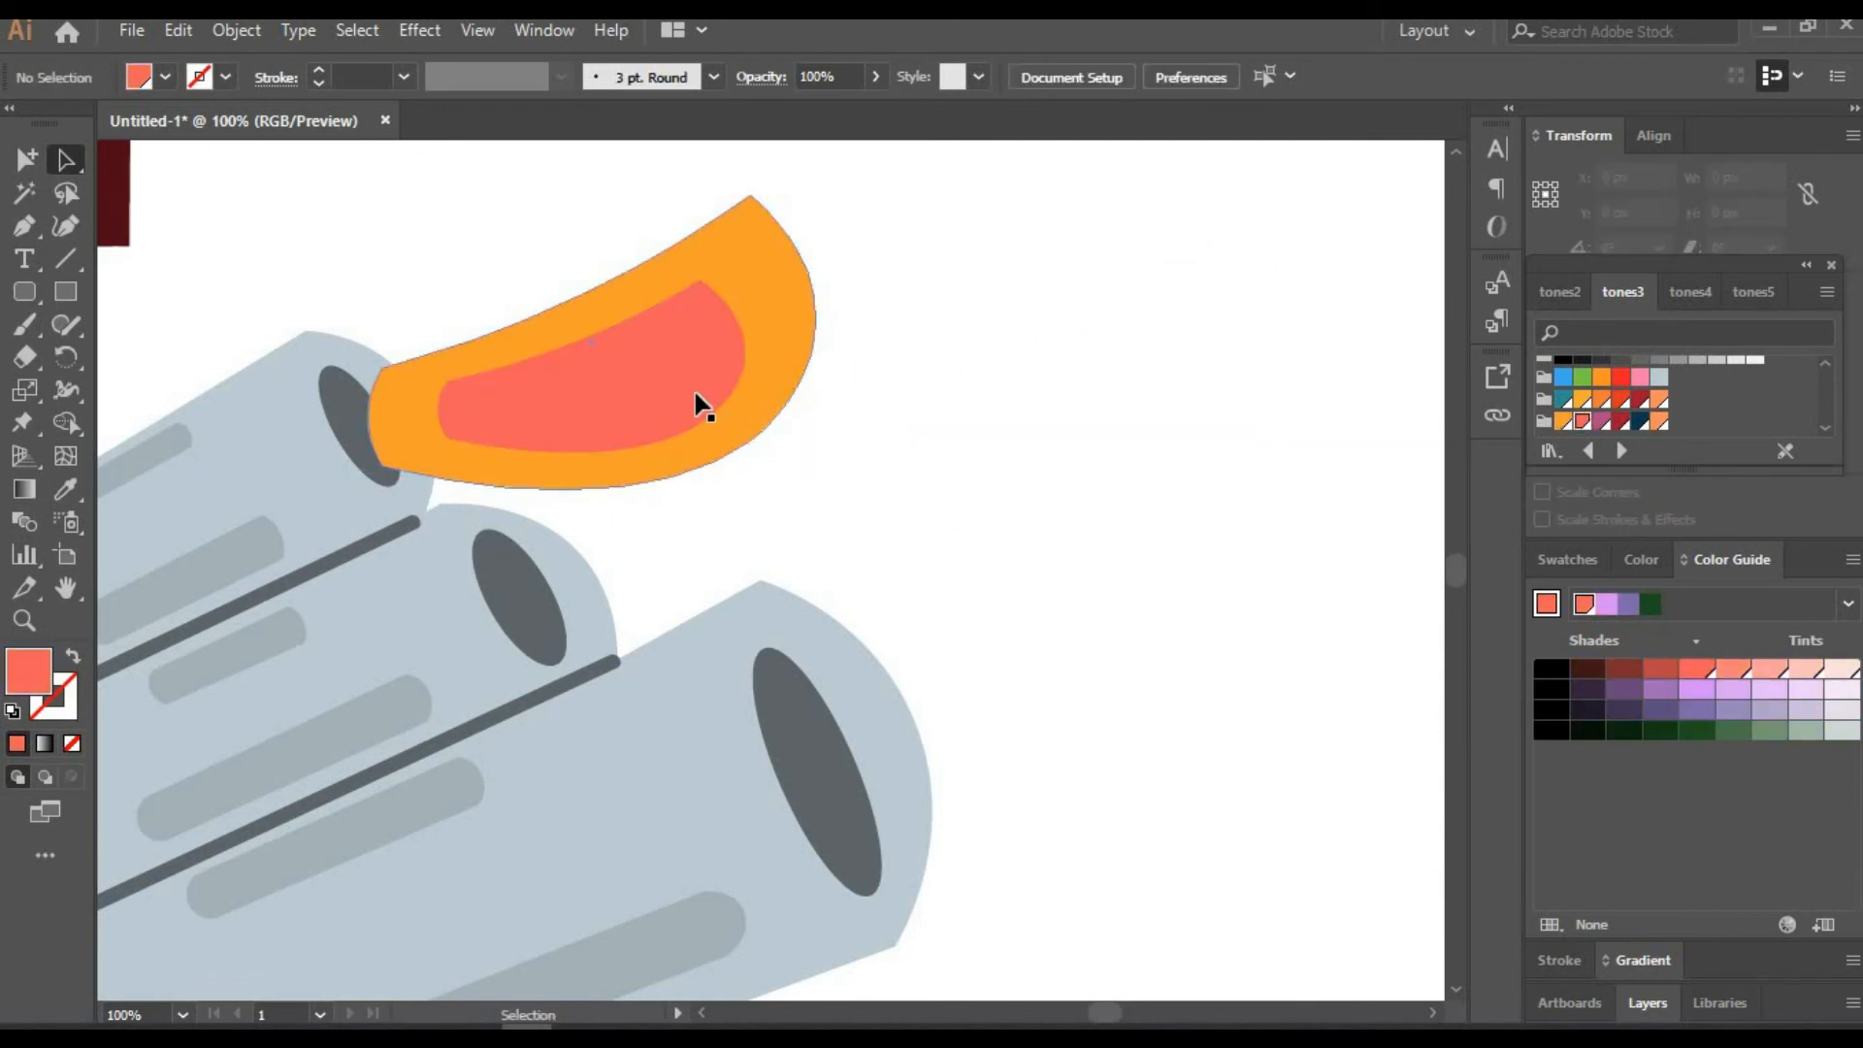
Round the exhaust end of the orange flame and smooth the upper edges of it and its coral core
click(710, 442)
key(shift+grave)
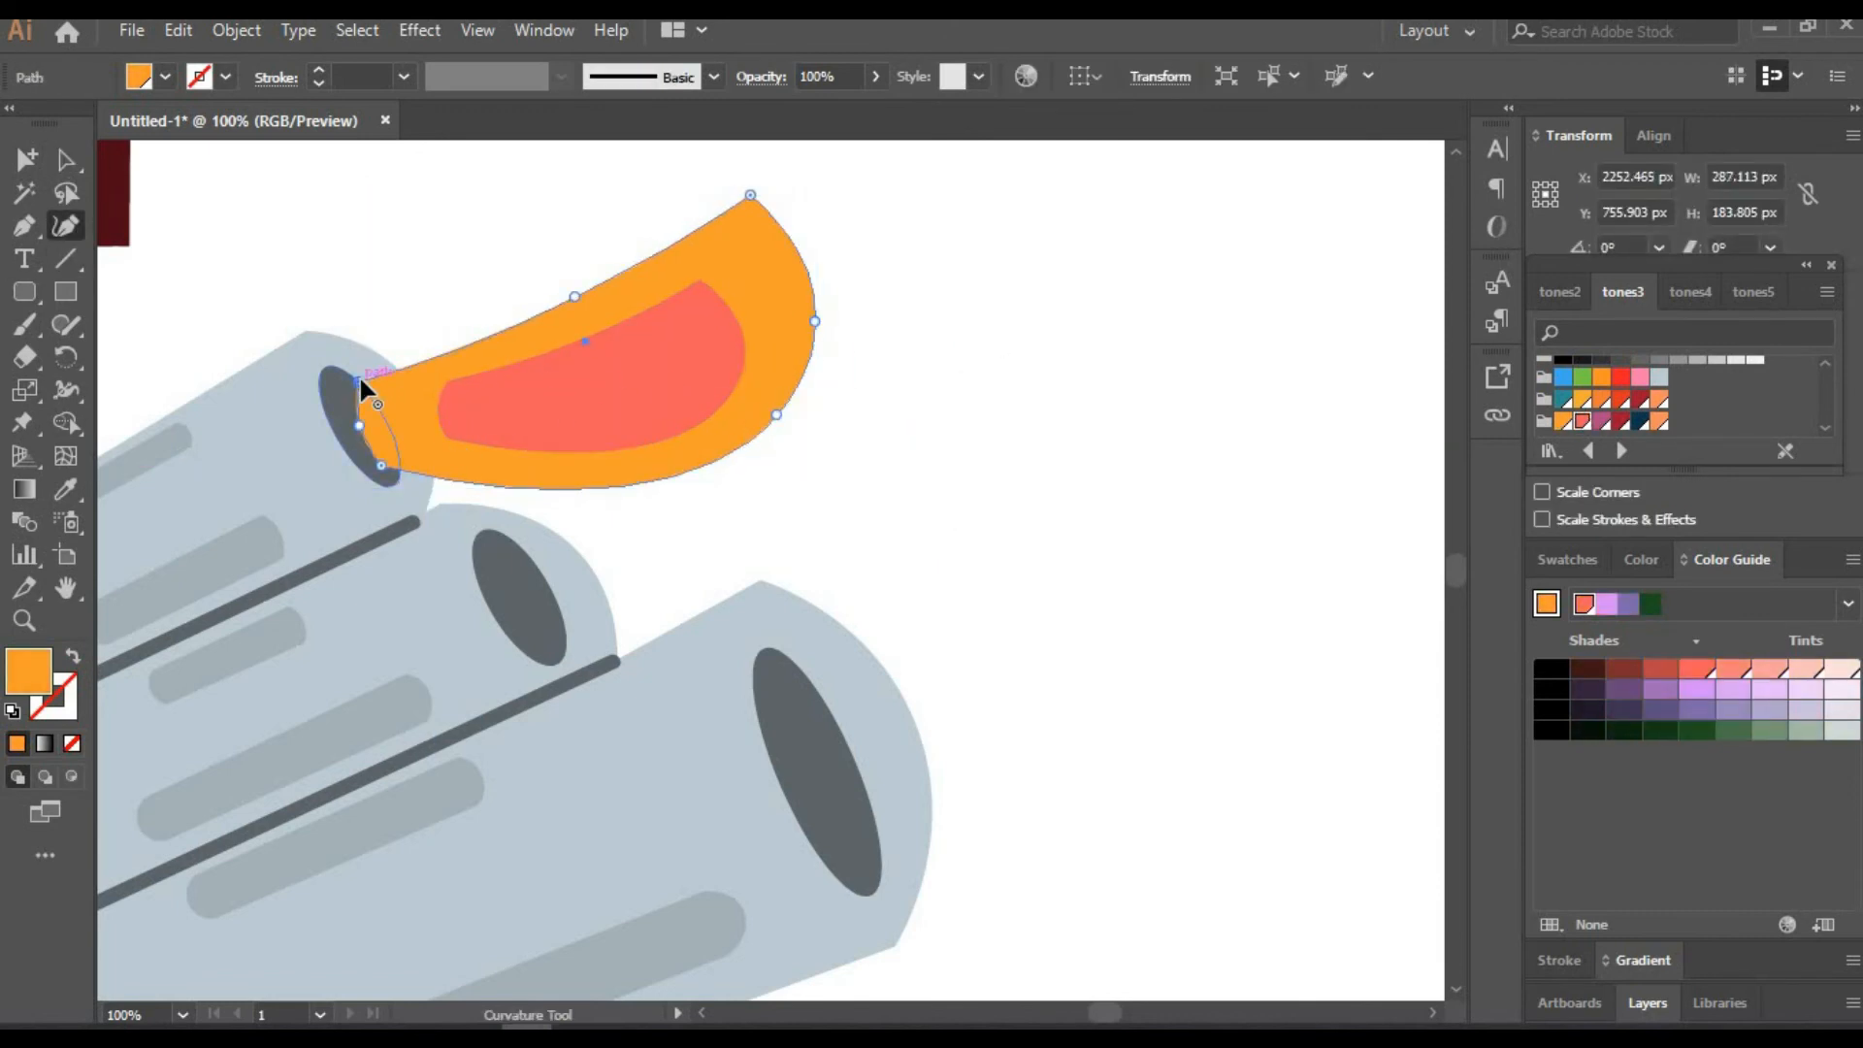
click(66, 161)
click(563, 398)
key(v)
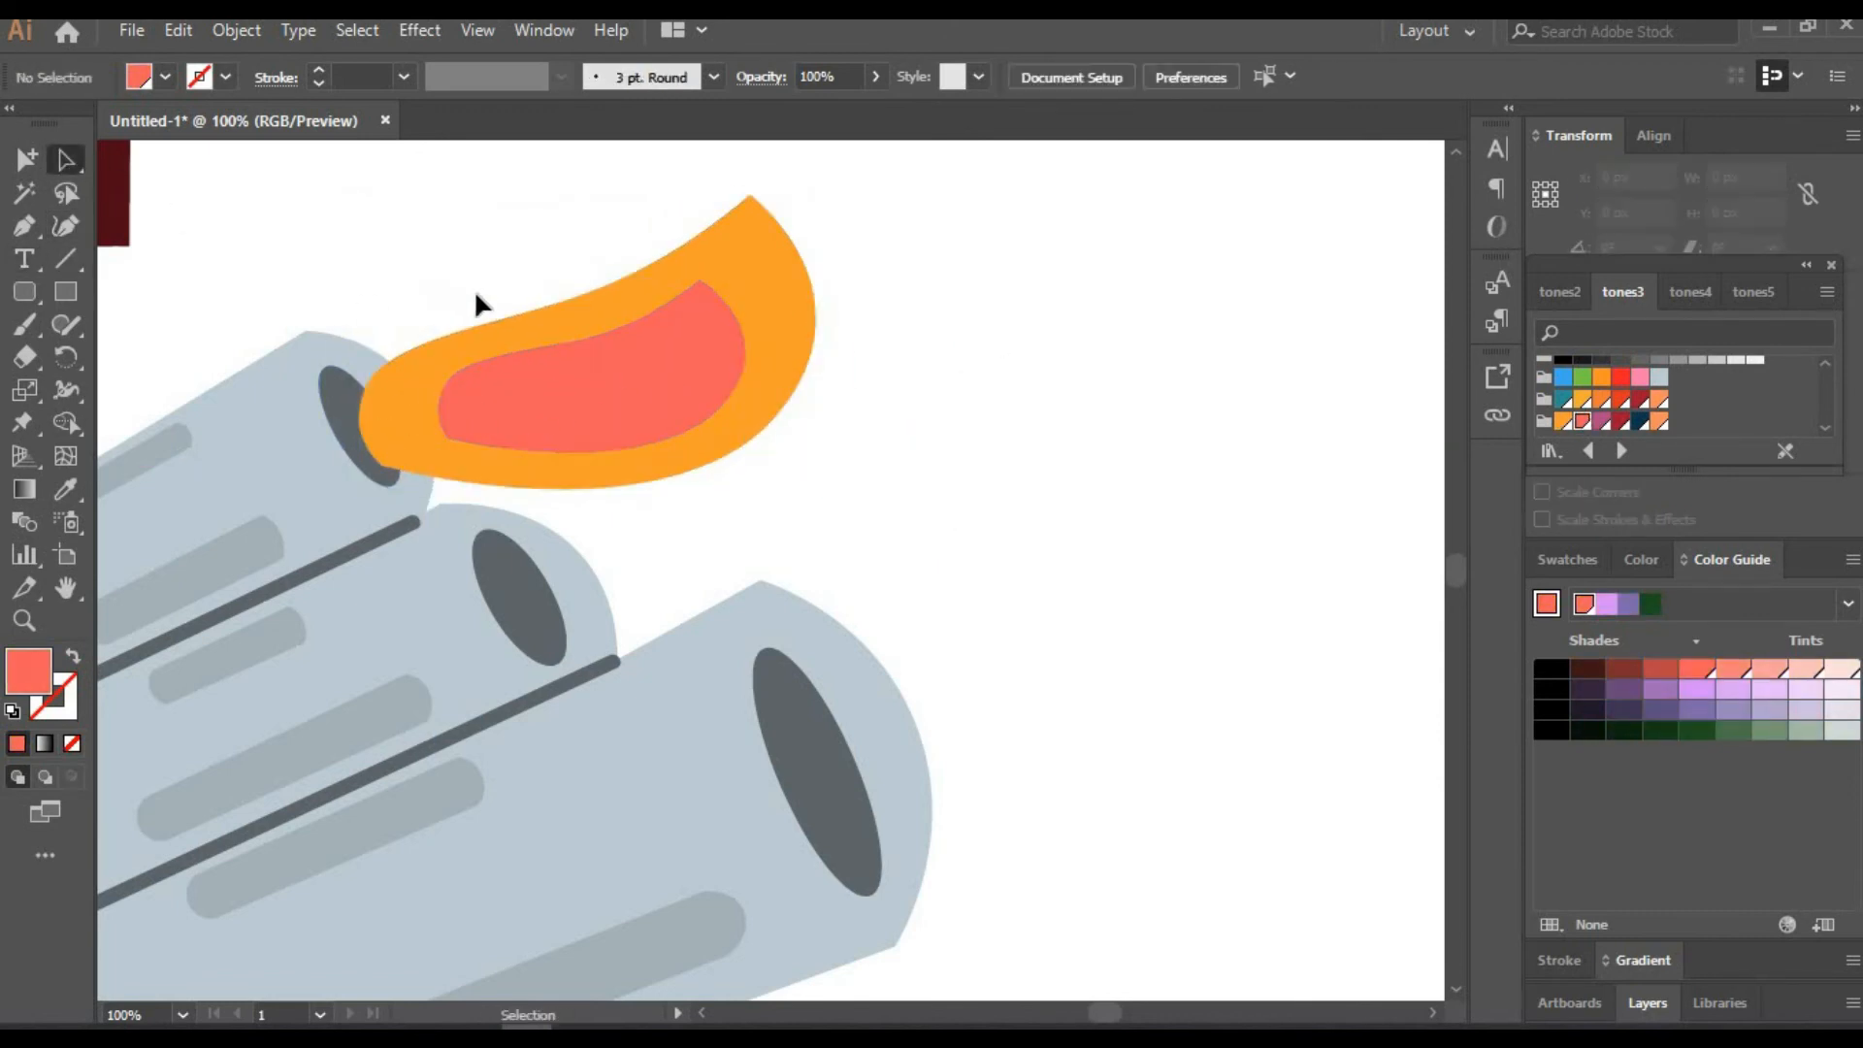
Copy the two-tone flame to the middle and lowest exhausts and enlarge the copy at the lowest one
drag(473, 290, 1100, 701)
drag(1270, 514, 1318, 491)
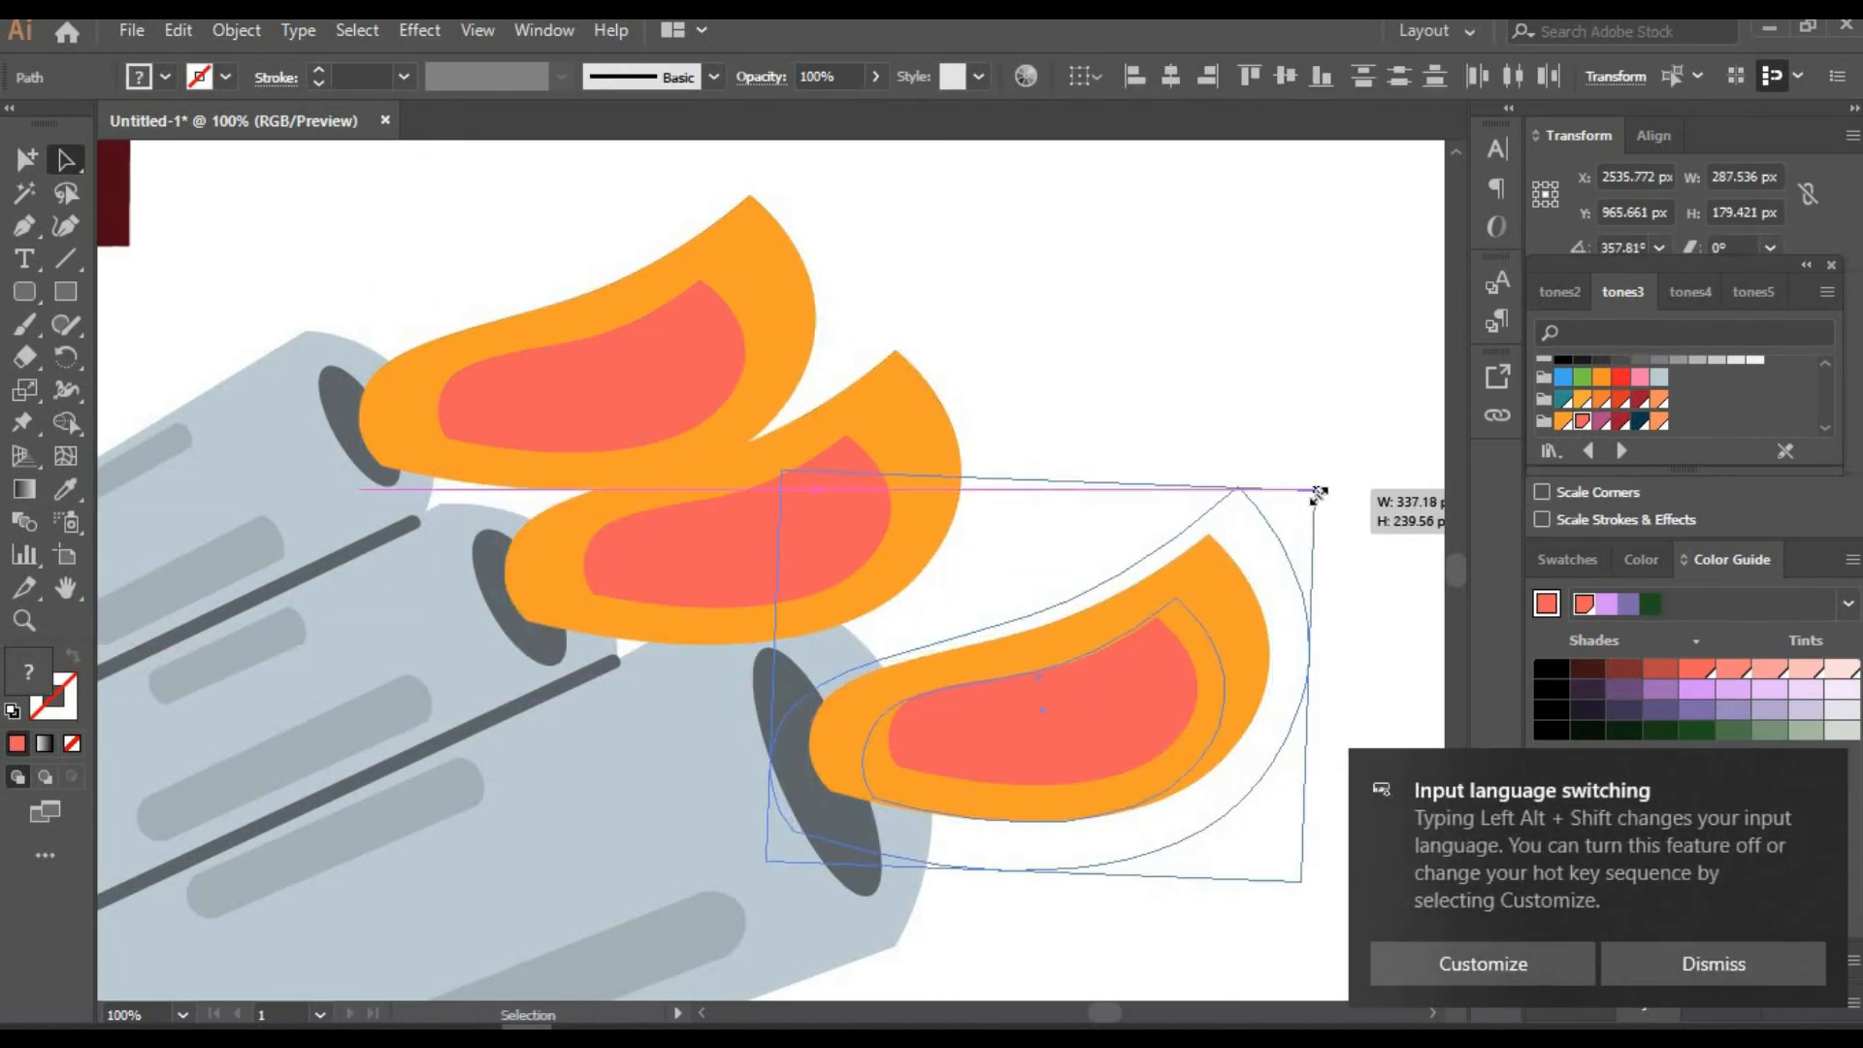
drag(1060, 696, 1092, 687)
click(1036, 374)
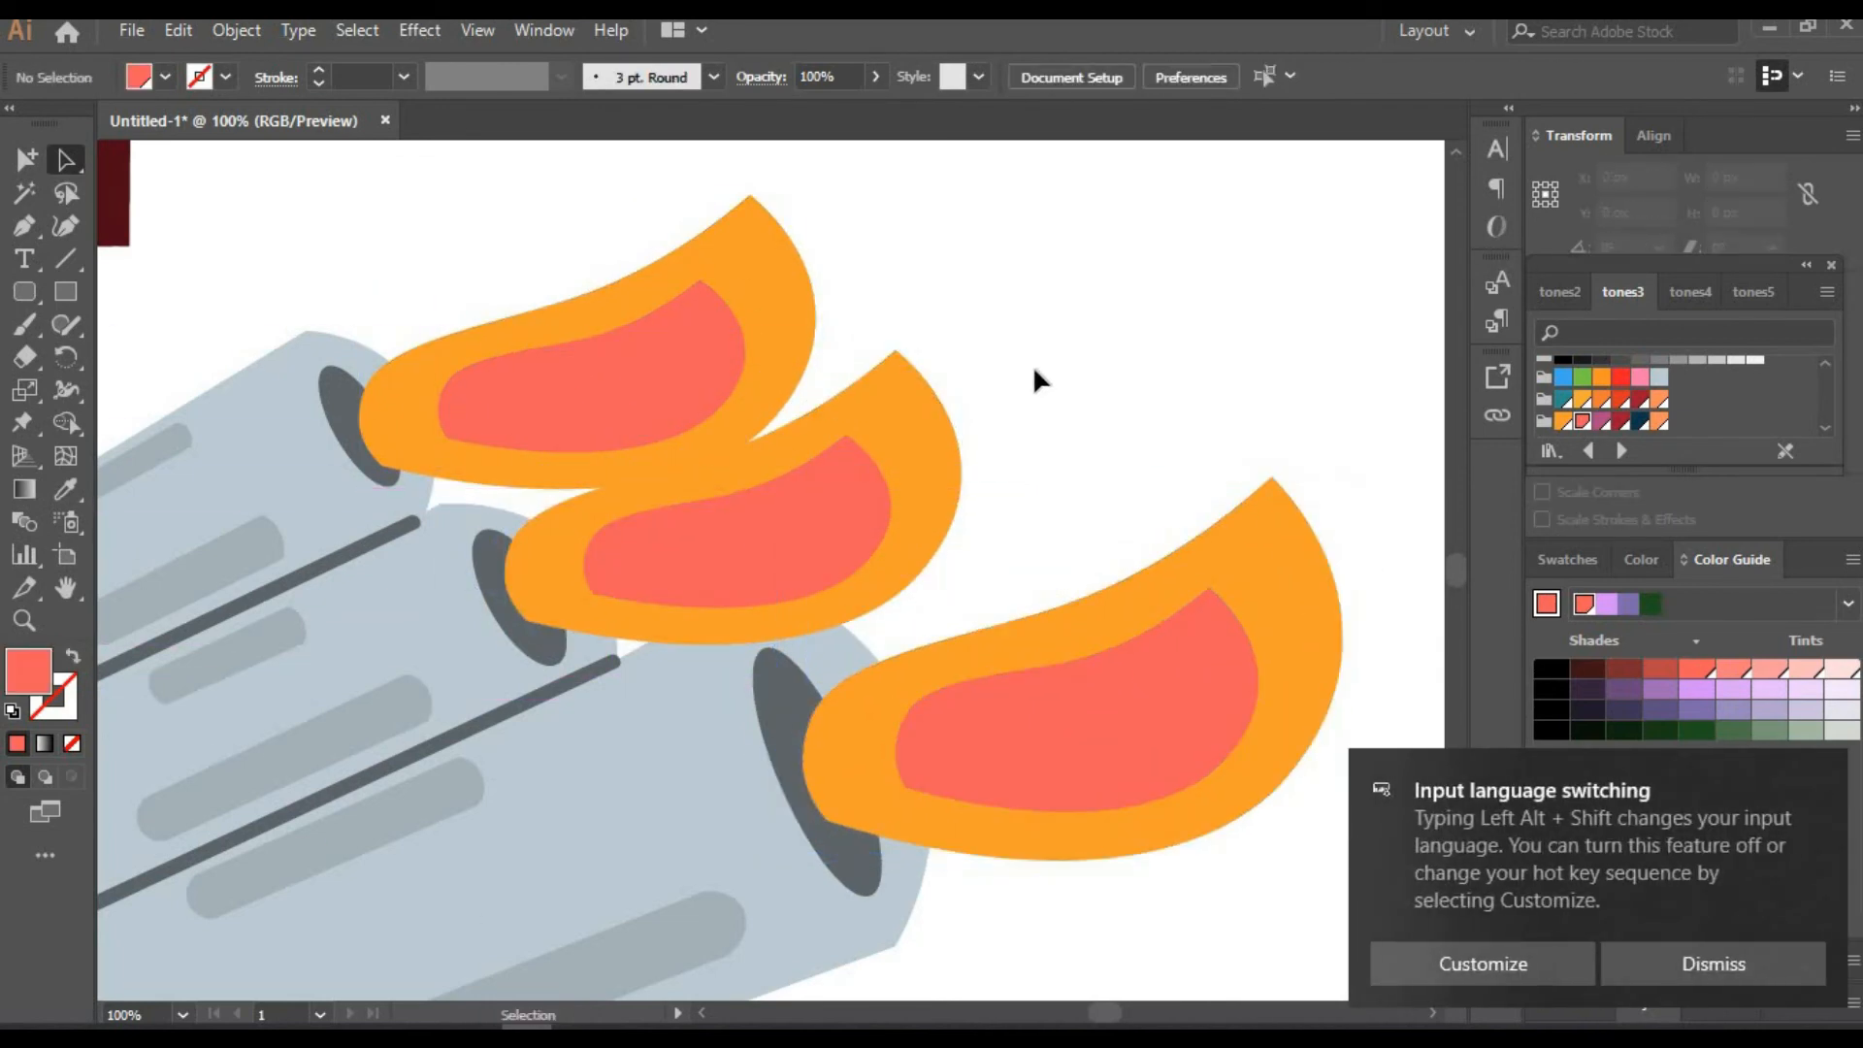
Place a copy of the upper flame beyond its outer end and tilt it slightly upward
click(66, 161)
click(473, 454)
drag(474, 454, 890, 408)
drag(1006, 254, 1004, 238)
key(ctrl+z)
drag(1016, 236, 996, 212)
drag(783, 423, 727, 427)
key(ctrl+shift+a)
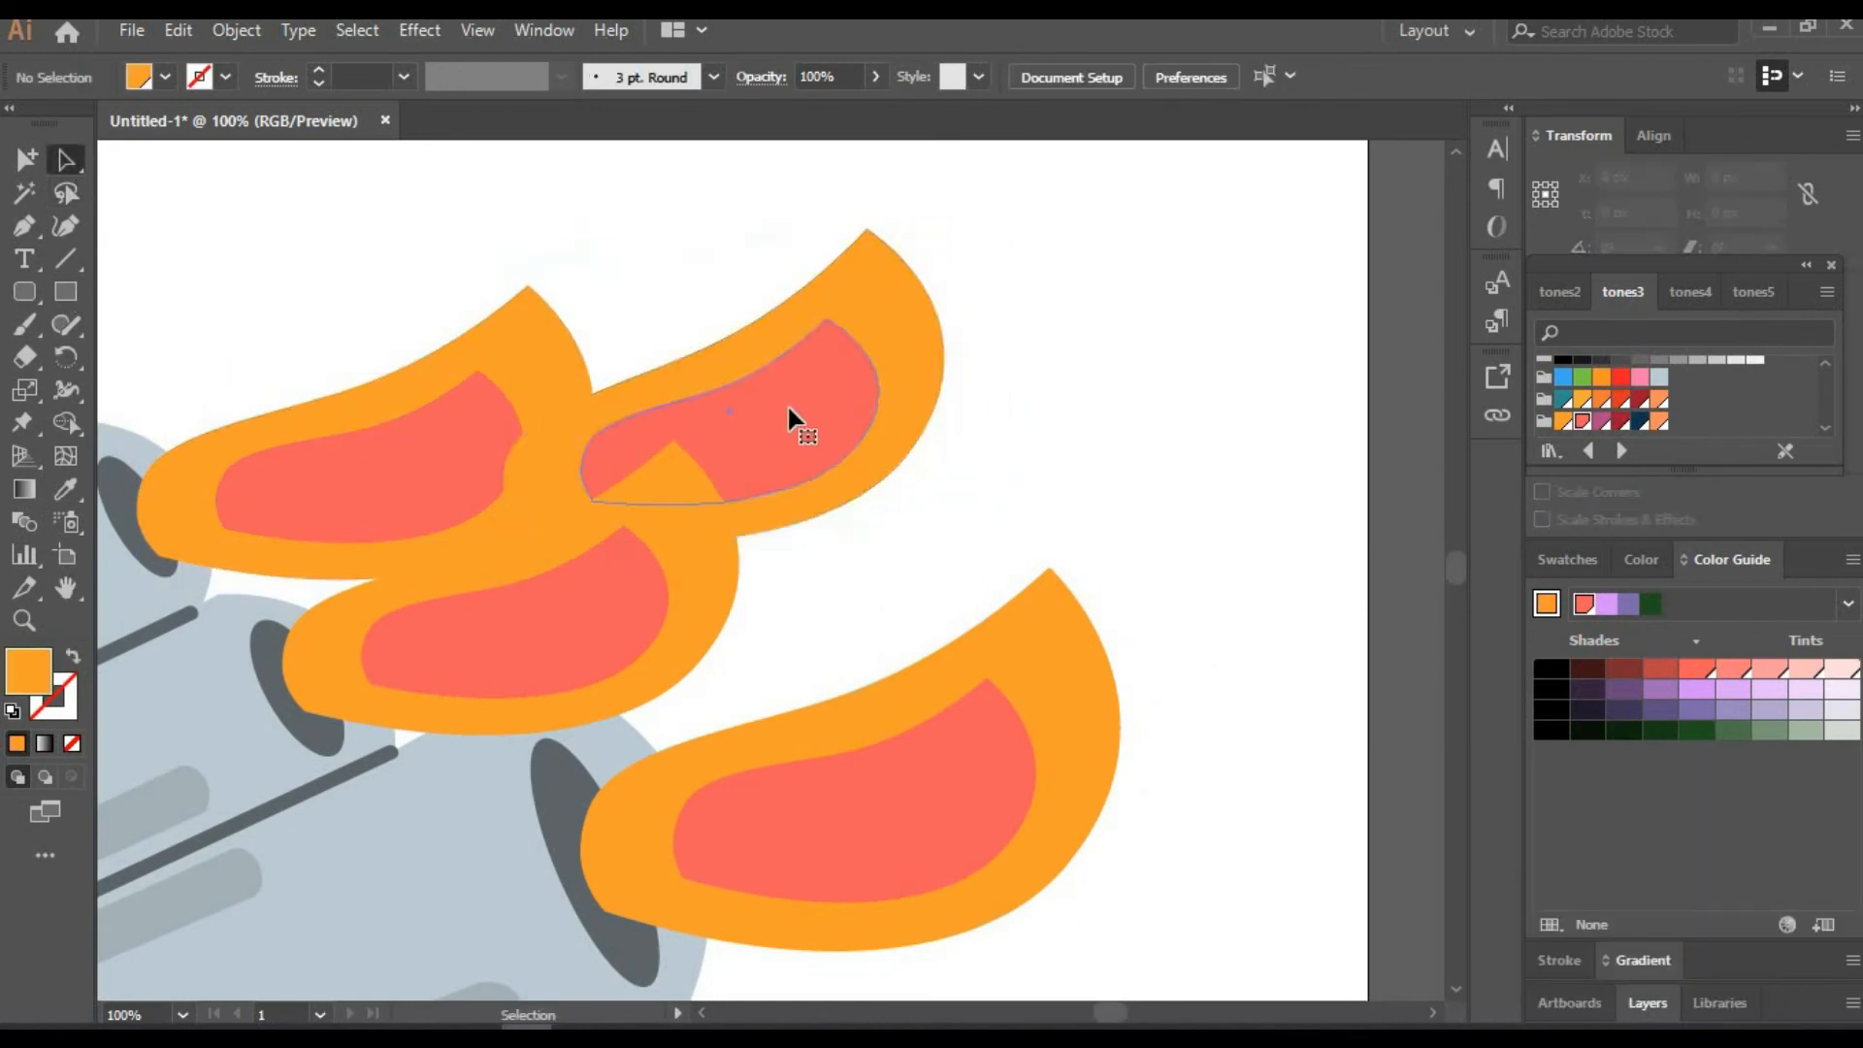
Bring the tilted flame's coral core to the front and place a copy of that whole flame just above the lowest flame
click(790, 411)
right_click(797, 423)
mouse_move(1076, 856)
click(1150, 856)
click(994, 406)
click(807, 413)
shift+click(921, 380)
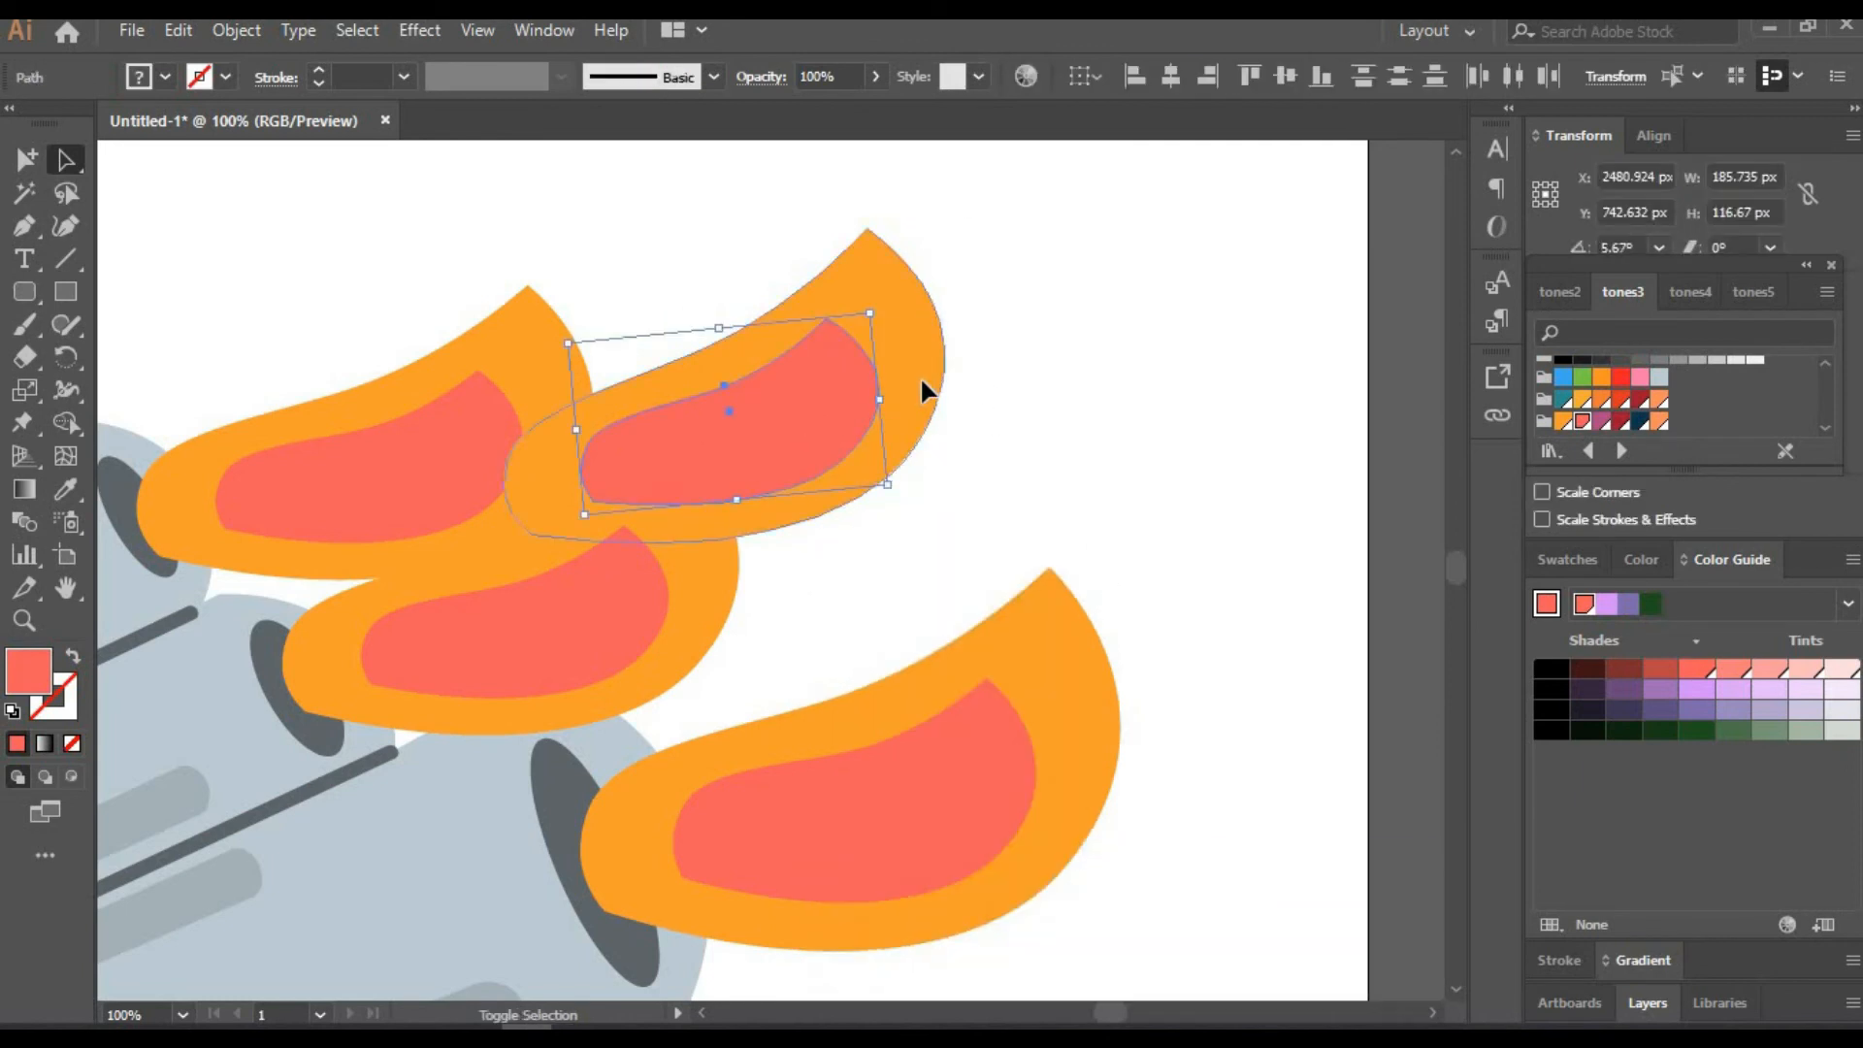
drag(791, 420, 877, 625)
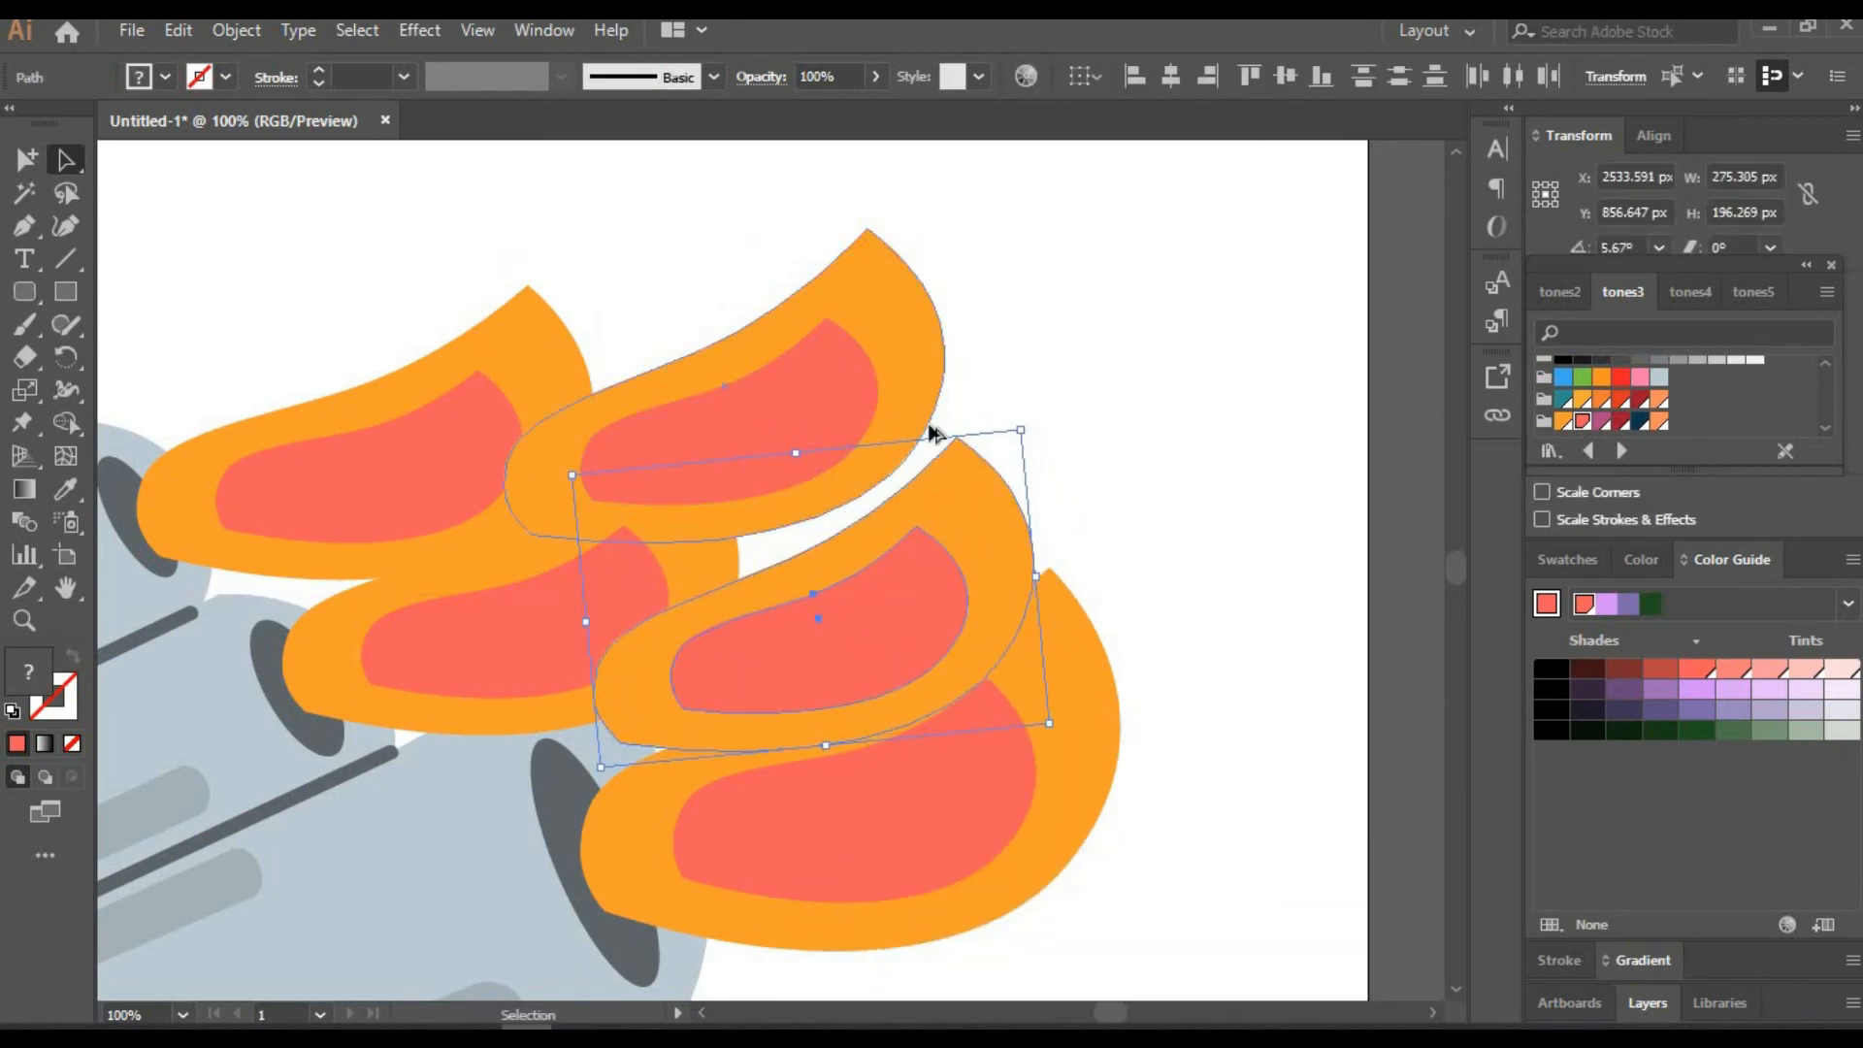
Add a smaller, further tilted copy of the orange flame between the two outer flames and fill it with darker orange
drag(934, 403, 1086, 457)
drag(1086, 274, 1036, 379)
click(918, 479)
drag(1048, 341, 1041, 316)
click(1210, 312)
click(937, 432)
click(1583, 398)
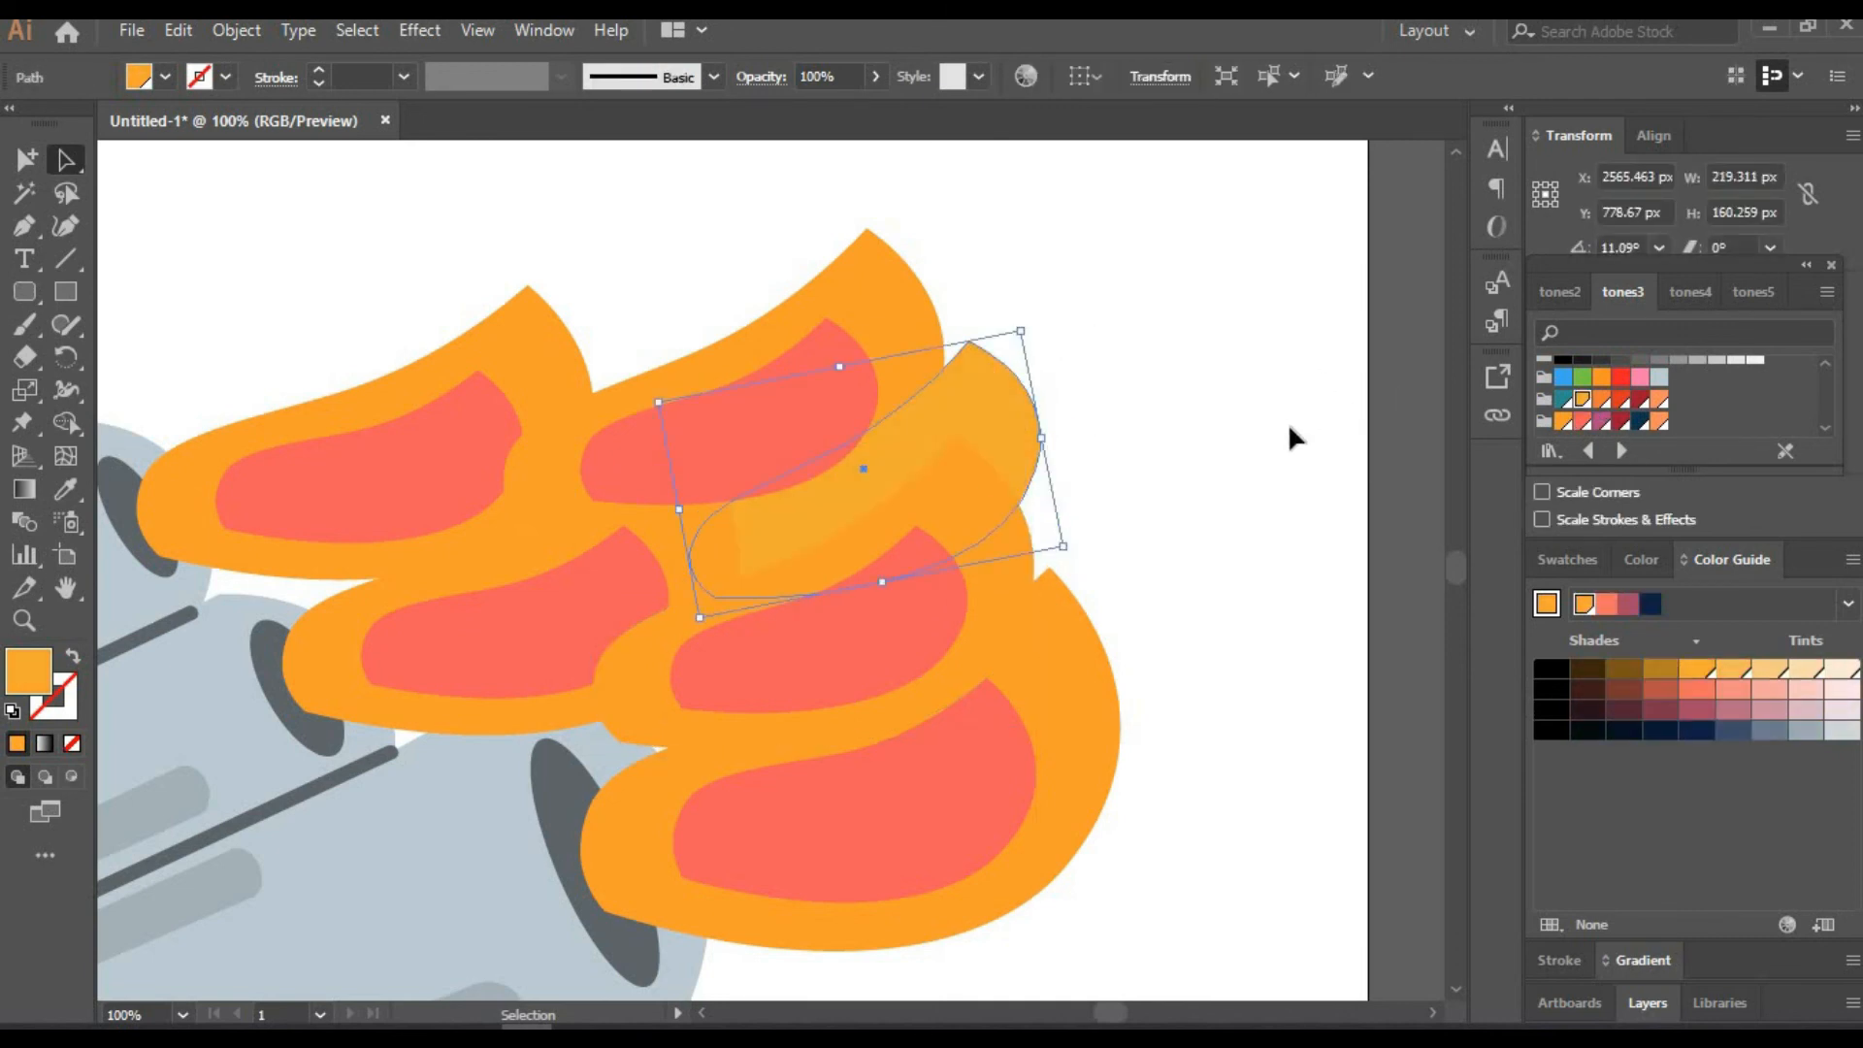
click(1602, 400)
click(1204, 407)
Fill the outer shapes of the lowest flame and the upper exhaust flame with the same darker orange
click(1068, 660)
click(1603, 401)
click(1203, 427)
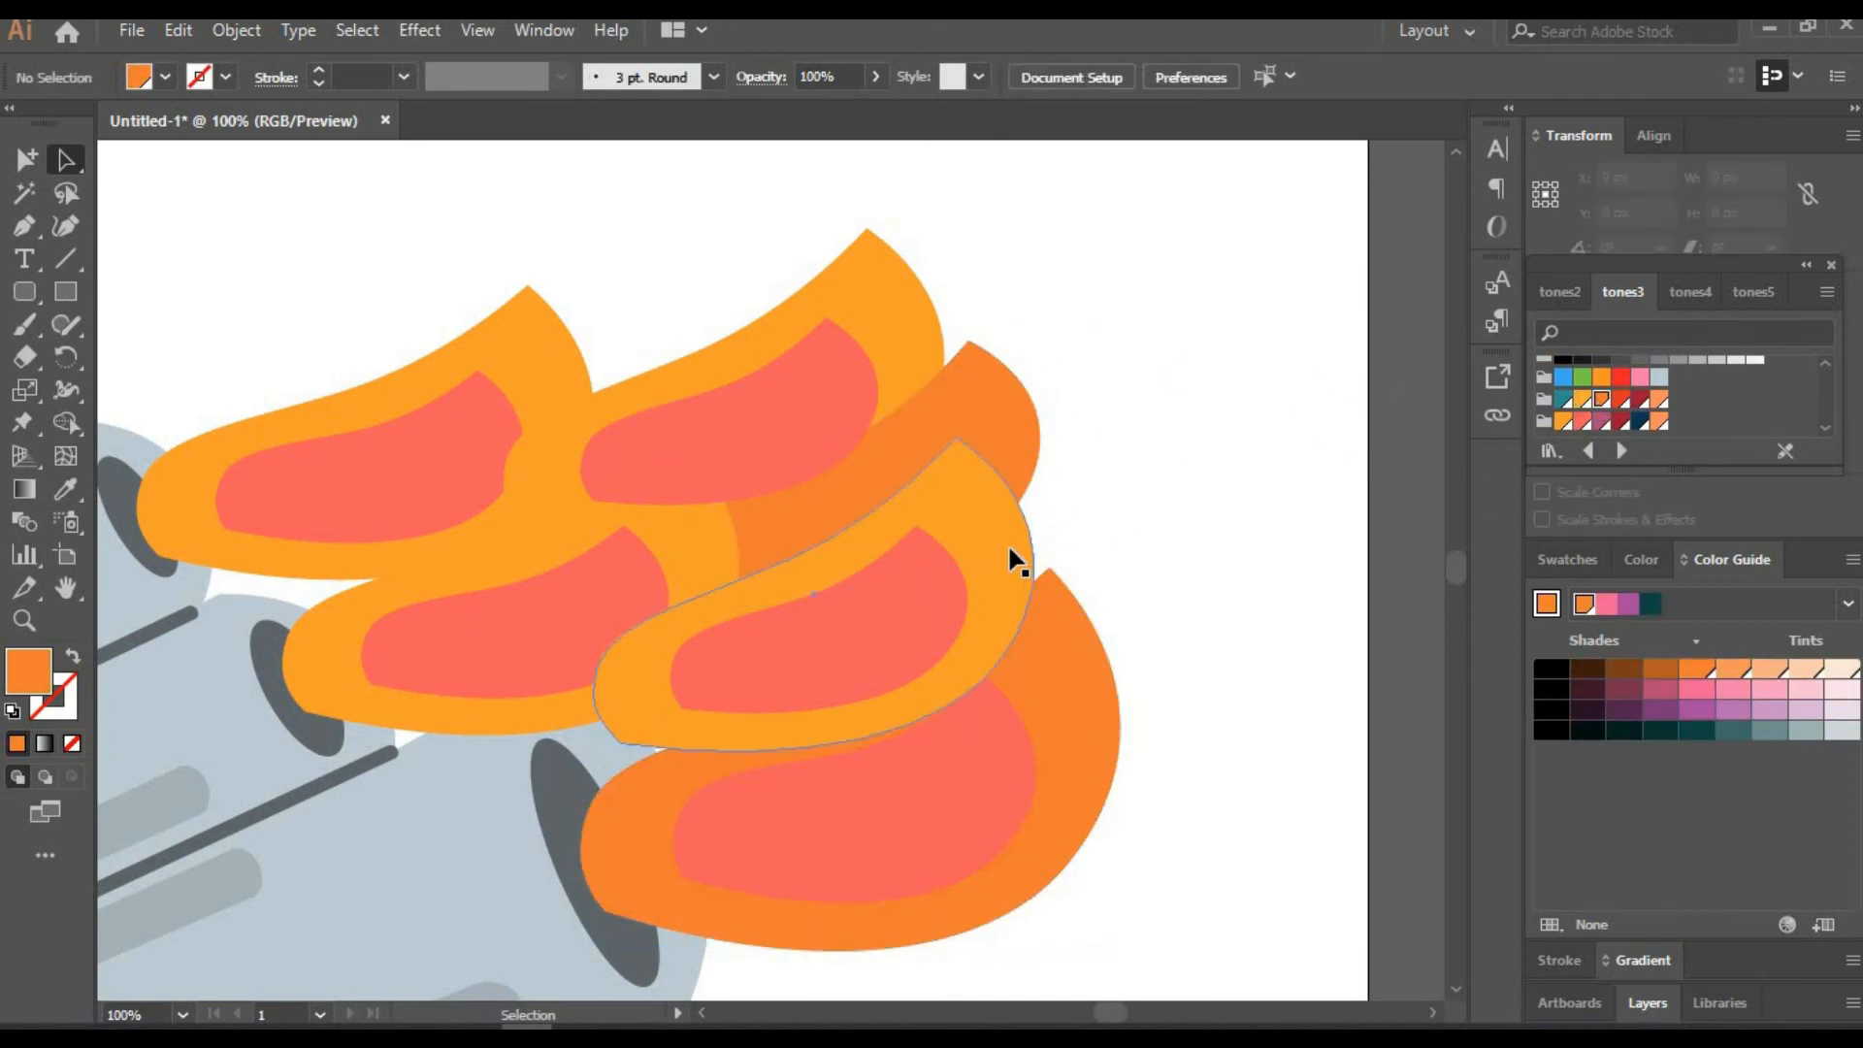
click(1004, 555)
click(1165, 320)
click(554, 407)
click(1602, 401)
click(1005, 544)
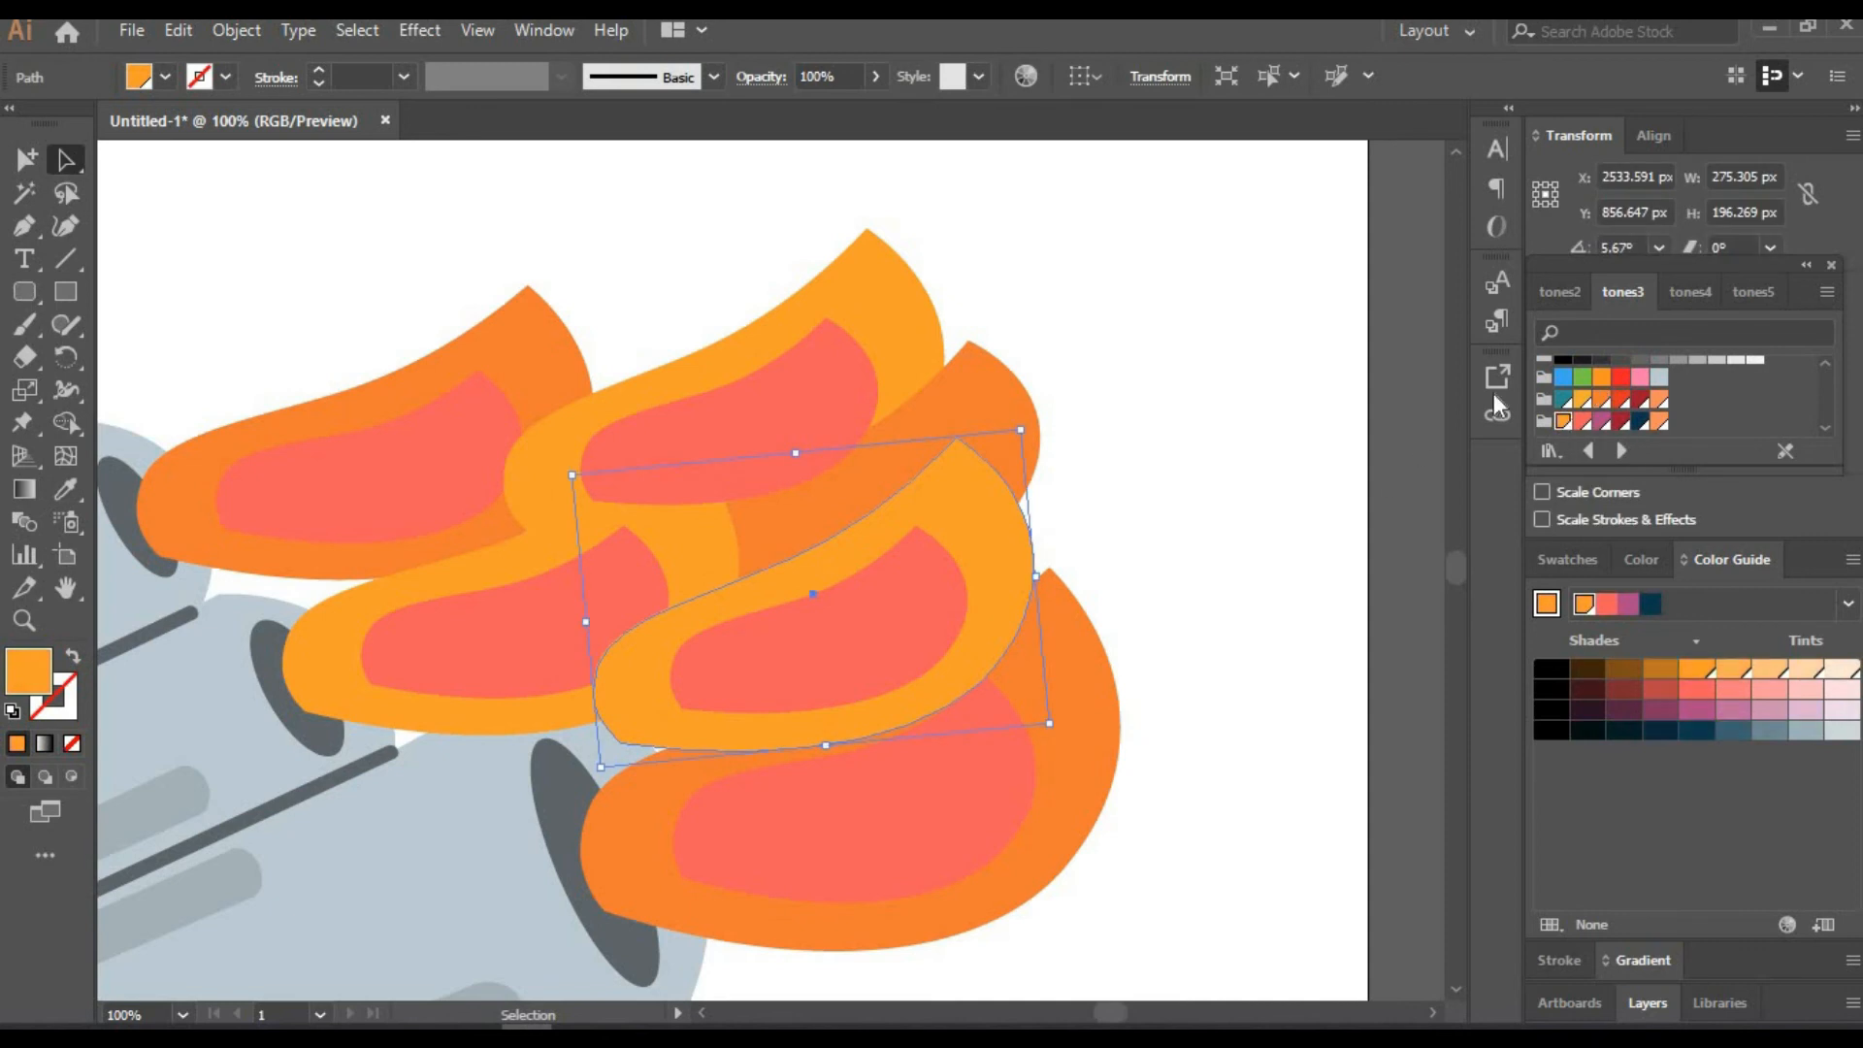
click(1242, 470)
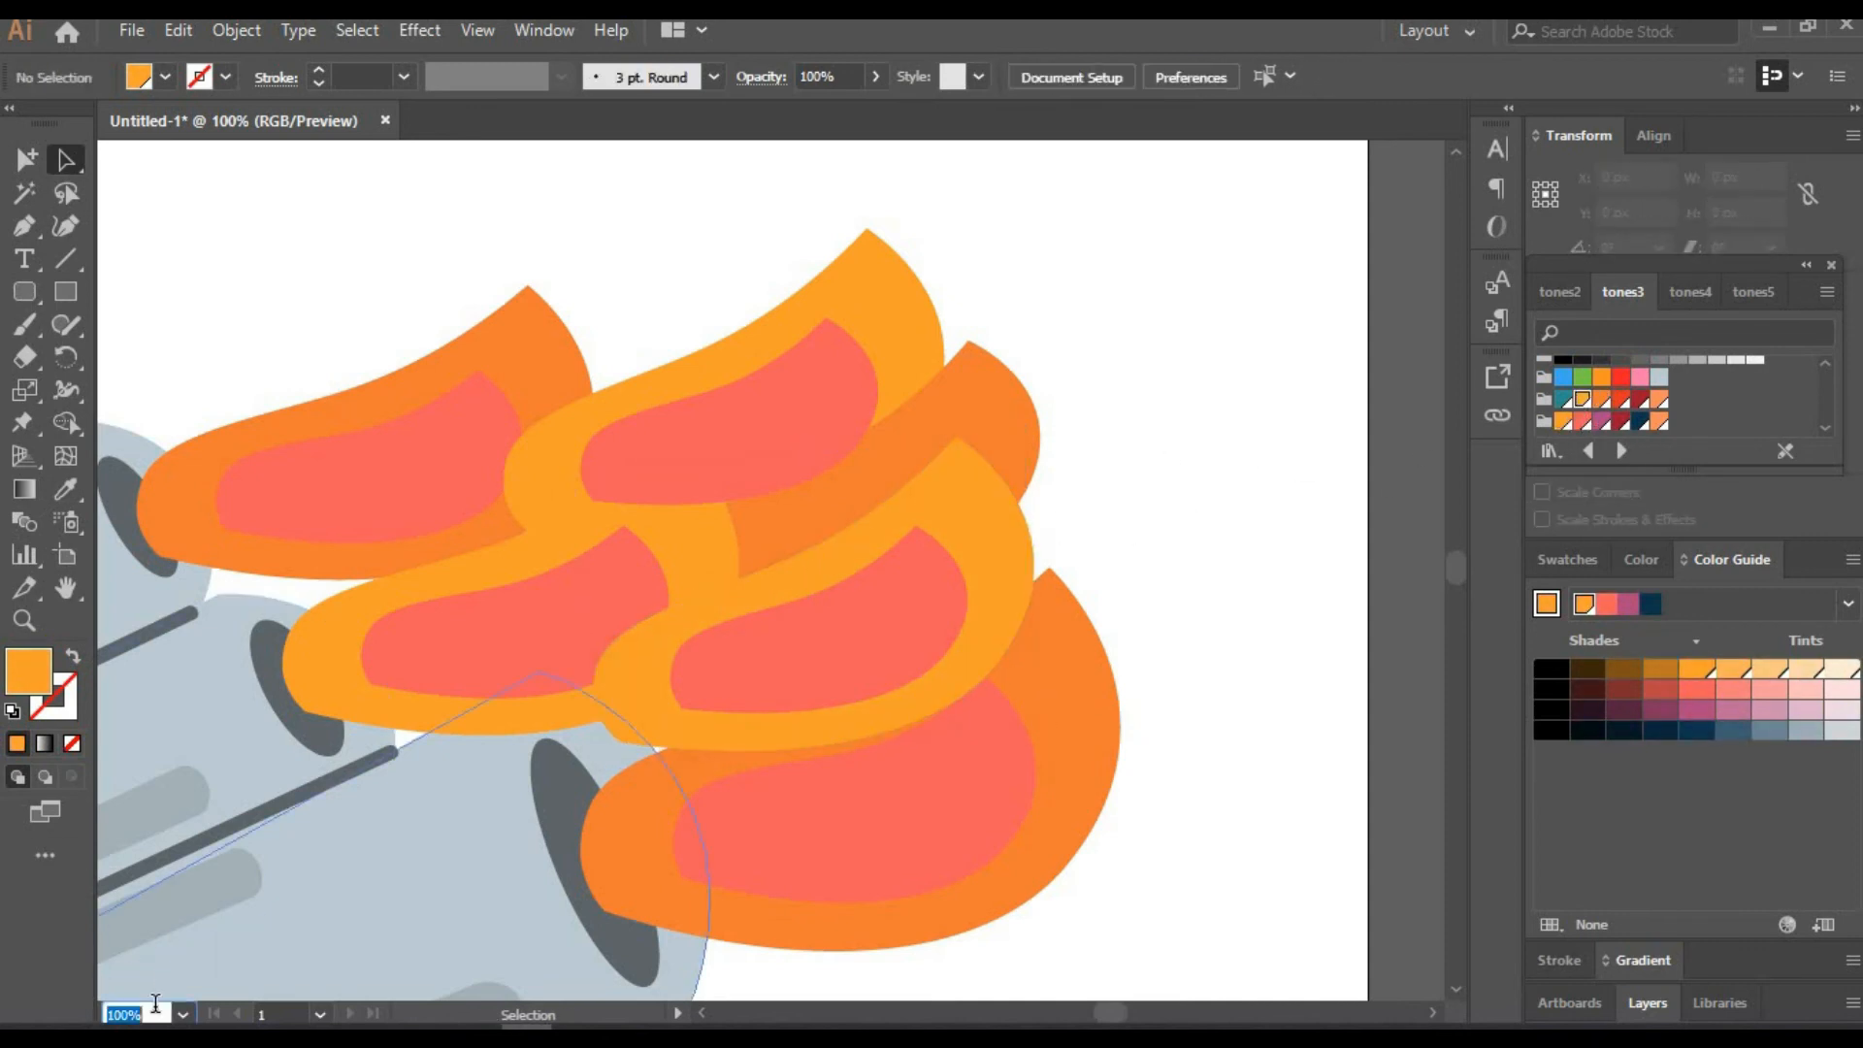
Shift the complete car artwork slightly toward its exhaust side so it sits centred on the artboard
text(25)
key(Return)
key(h)
drag(757, 741, 1093, 673)
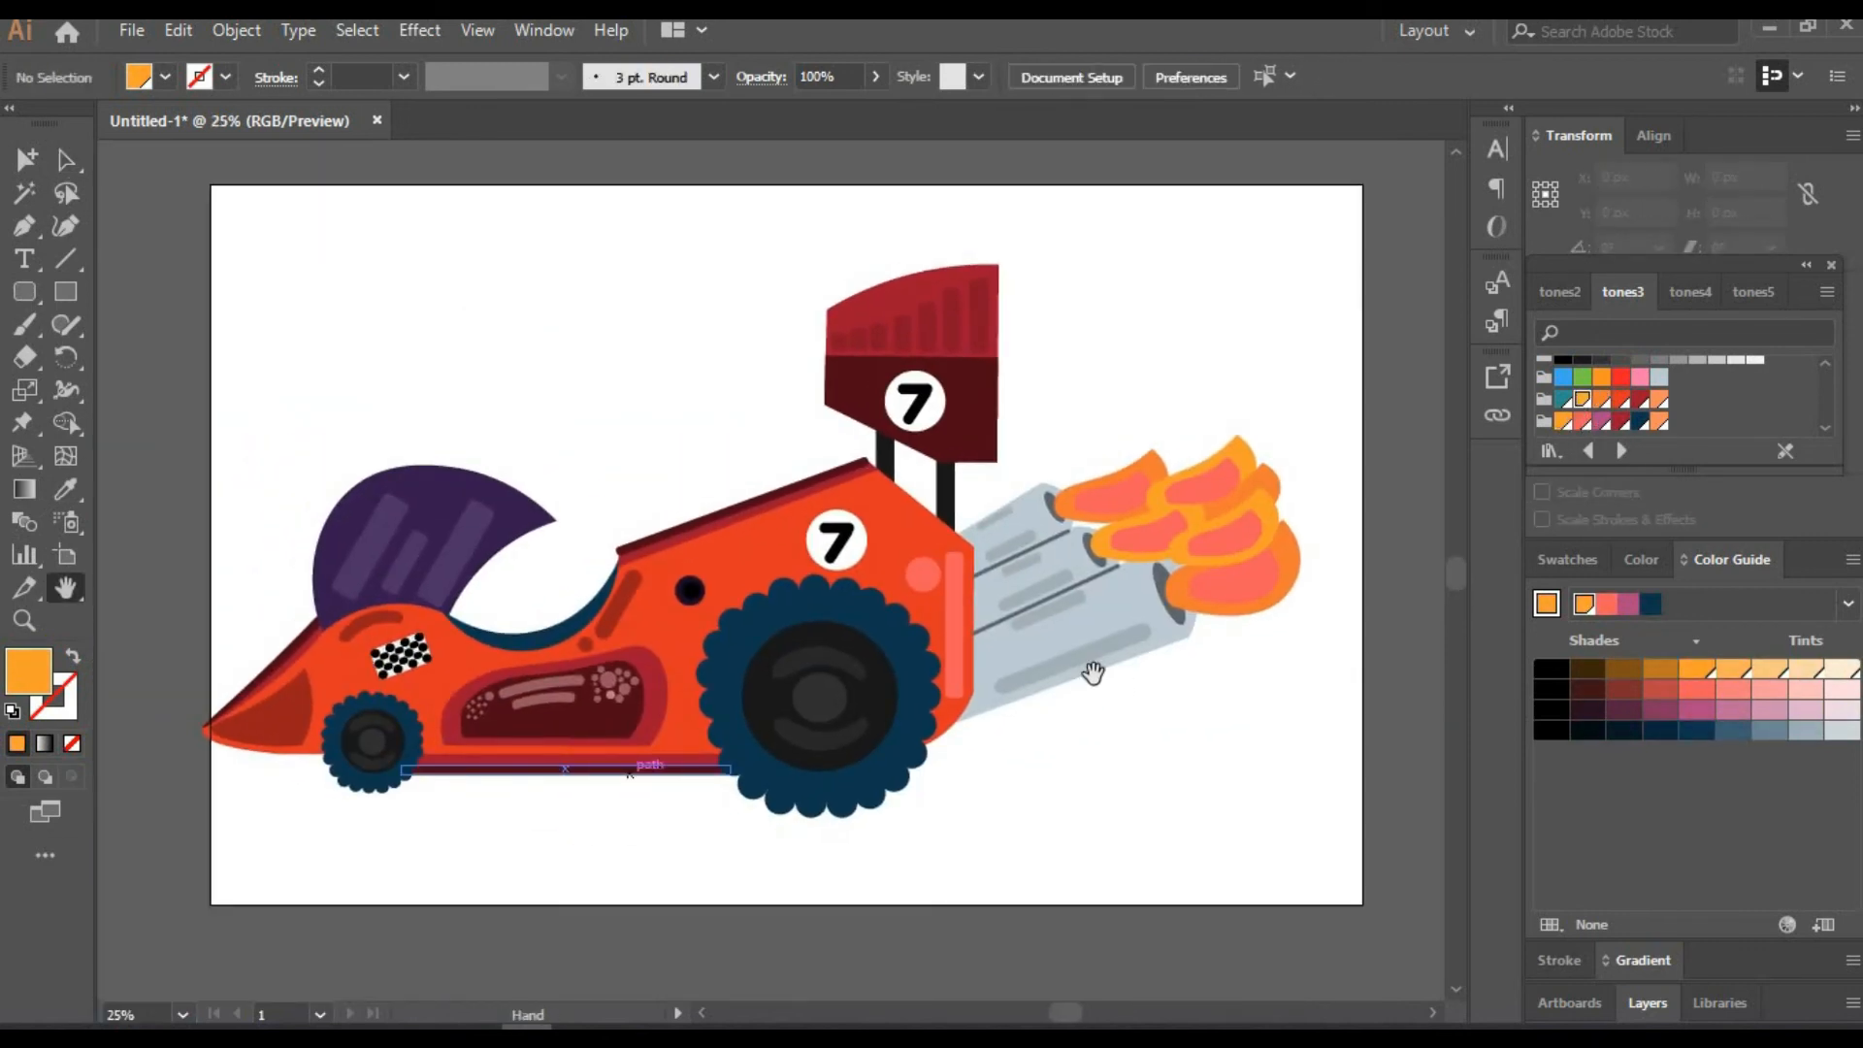
key(ctrl+a)
key(v)
drag(746, 634, 781, 632)
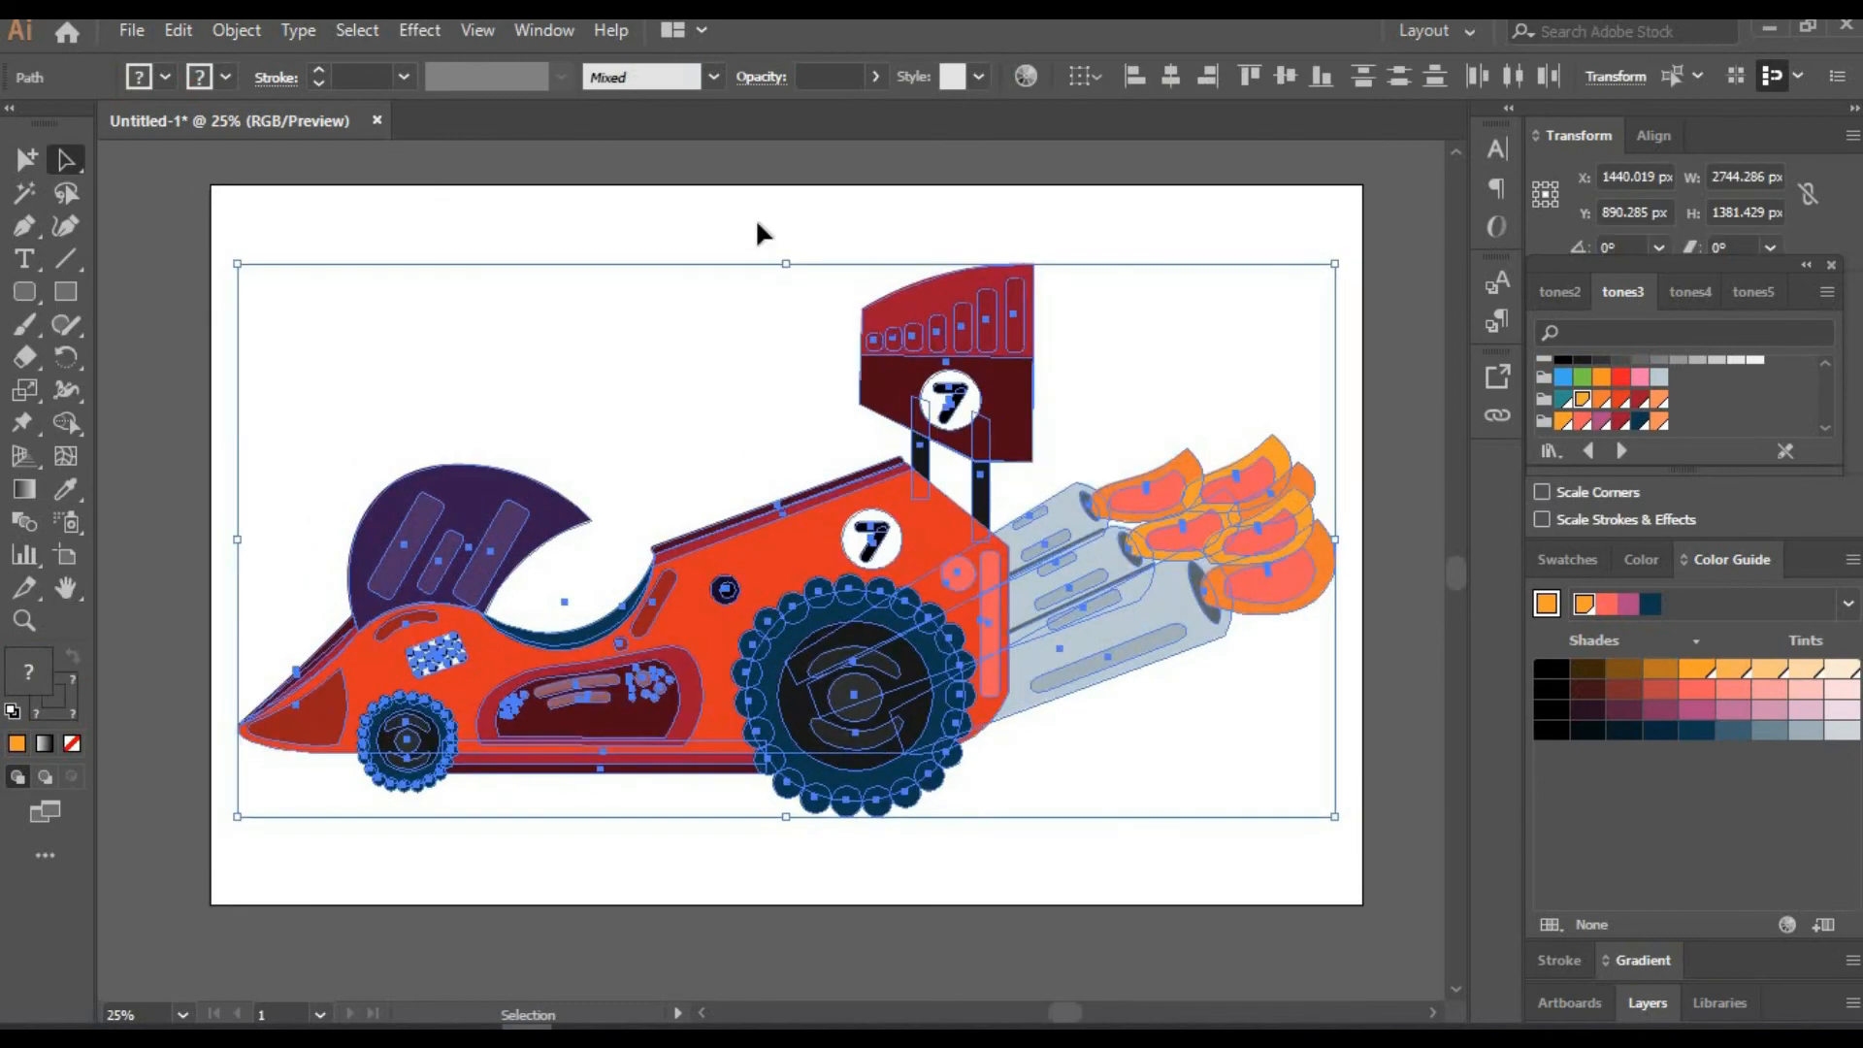
click(758, 224)
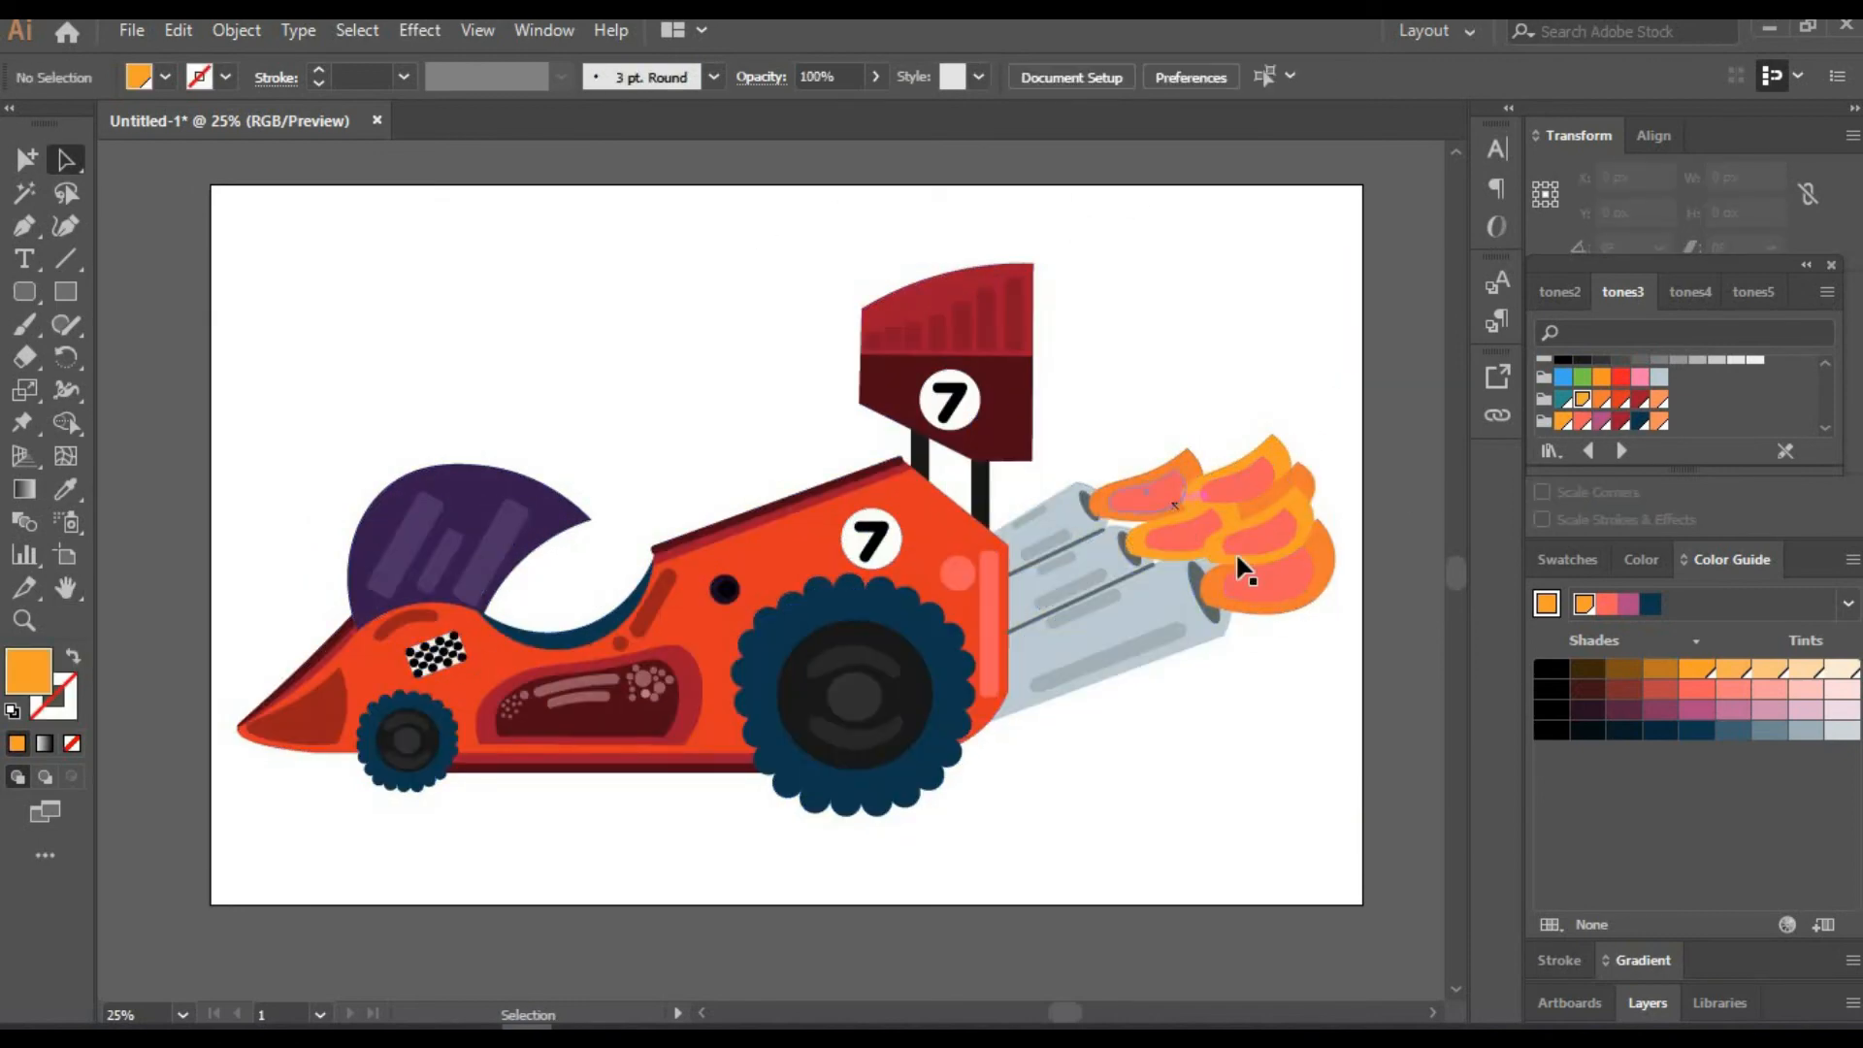
Create a new layer, place it beneath the Cars layer and lock it
click(1648, 1003)
click(1788, 1010)
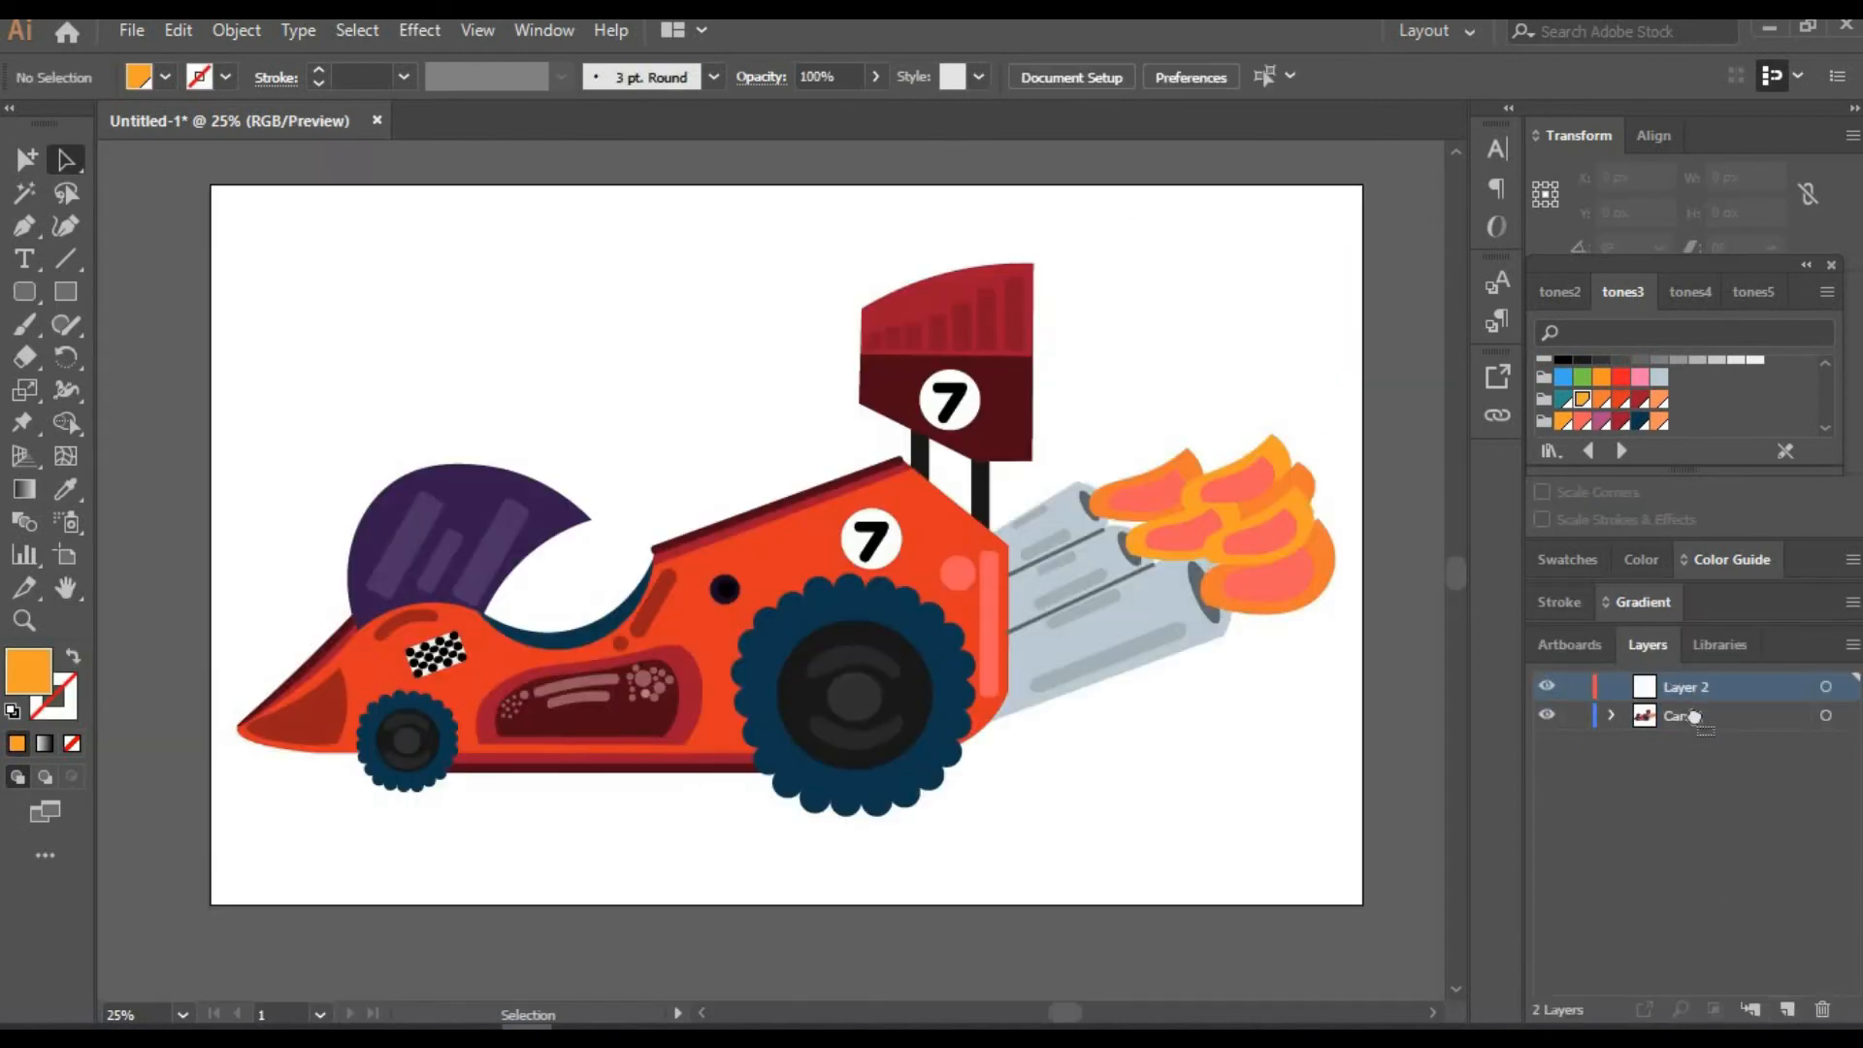
Draw an orange rectangle about 199 by 173 px in the blank area above the front of the car
double_click(135, 1013)
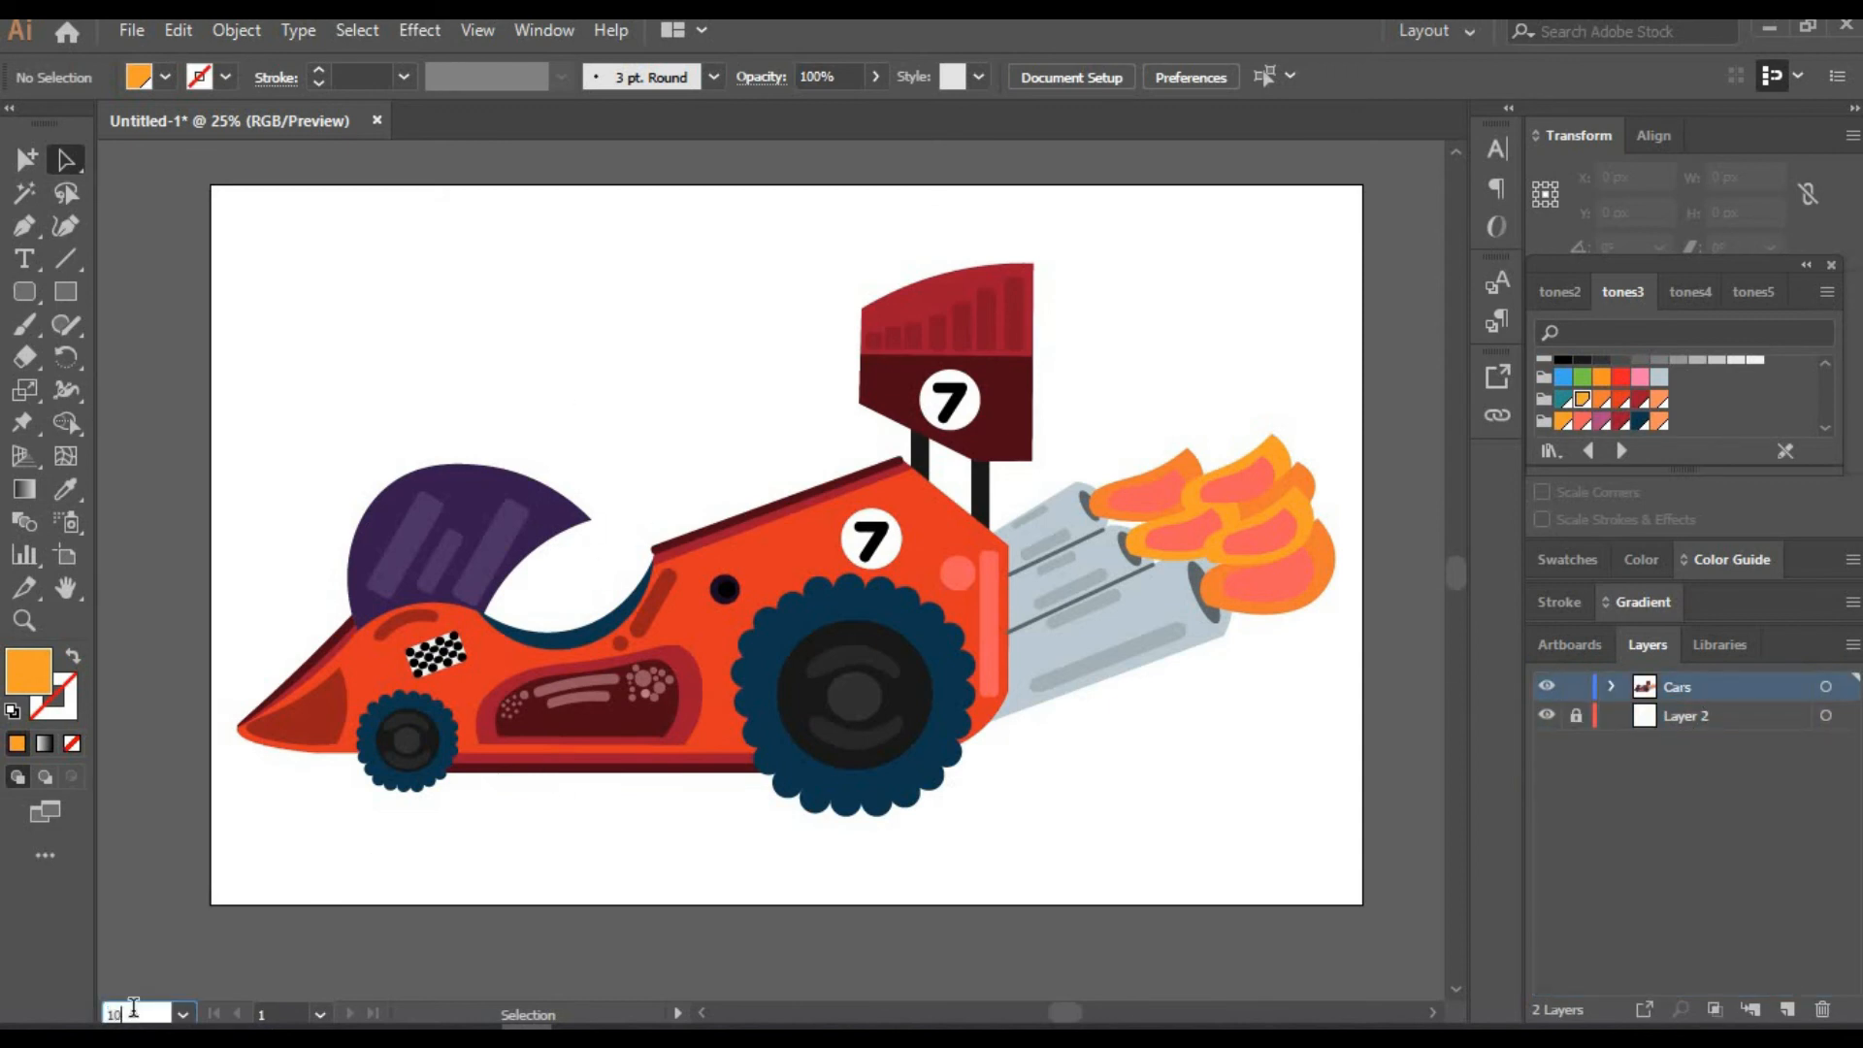
text(100)
key(Return)
click(66, 588)
drag(493, 326, 738, 737)
drag(723, 339, 781, 806)
click(65, 292)
drag(471, 313, 790, 590)
Reshape the orange rectangle into a rounded helmet outline with a sloping front and a gently curved base
click(65, 226)
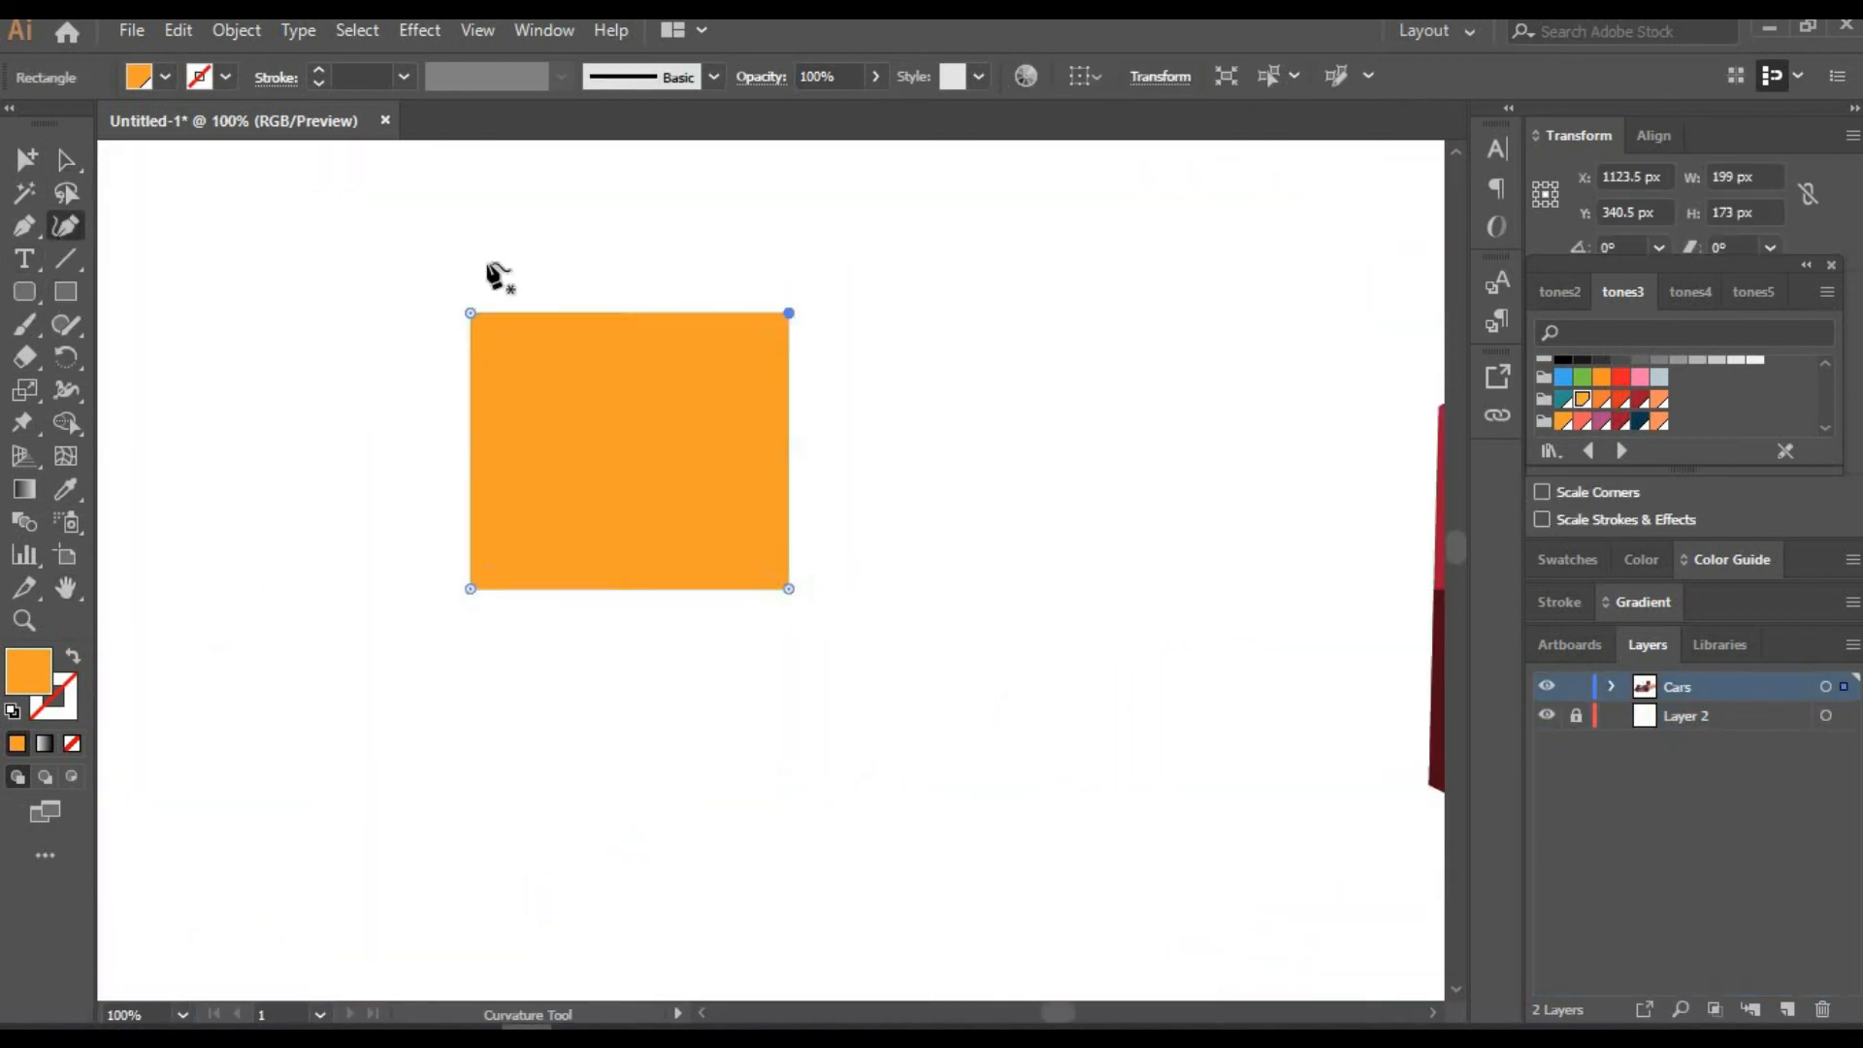
drag(624, 313, 624, 269)
drag(470, 443, 403, 442)
drag(471, 313, 431, 374)
drag(404, 442, 365, 495)
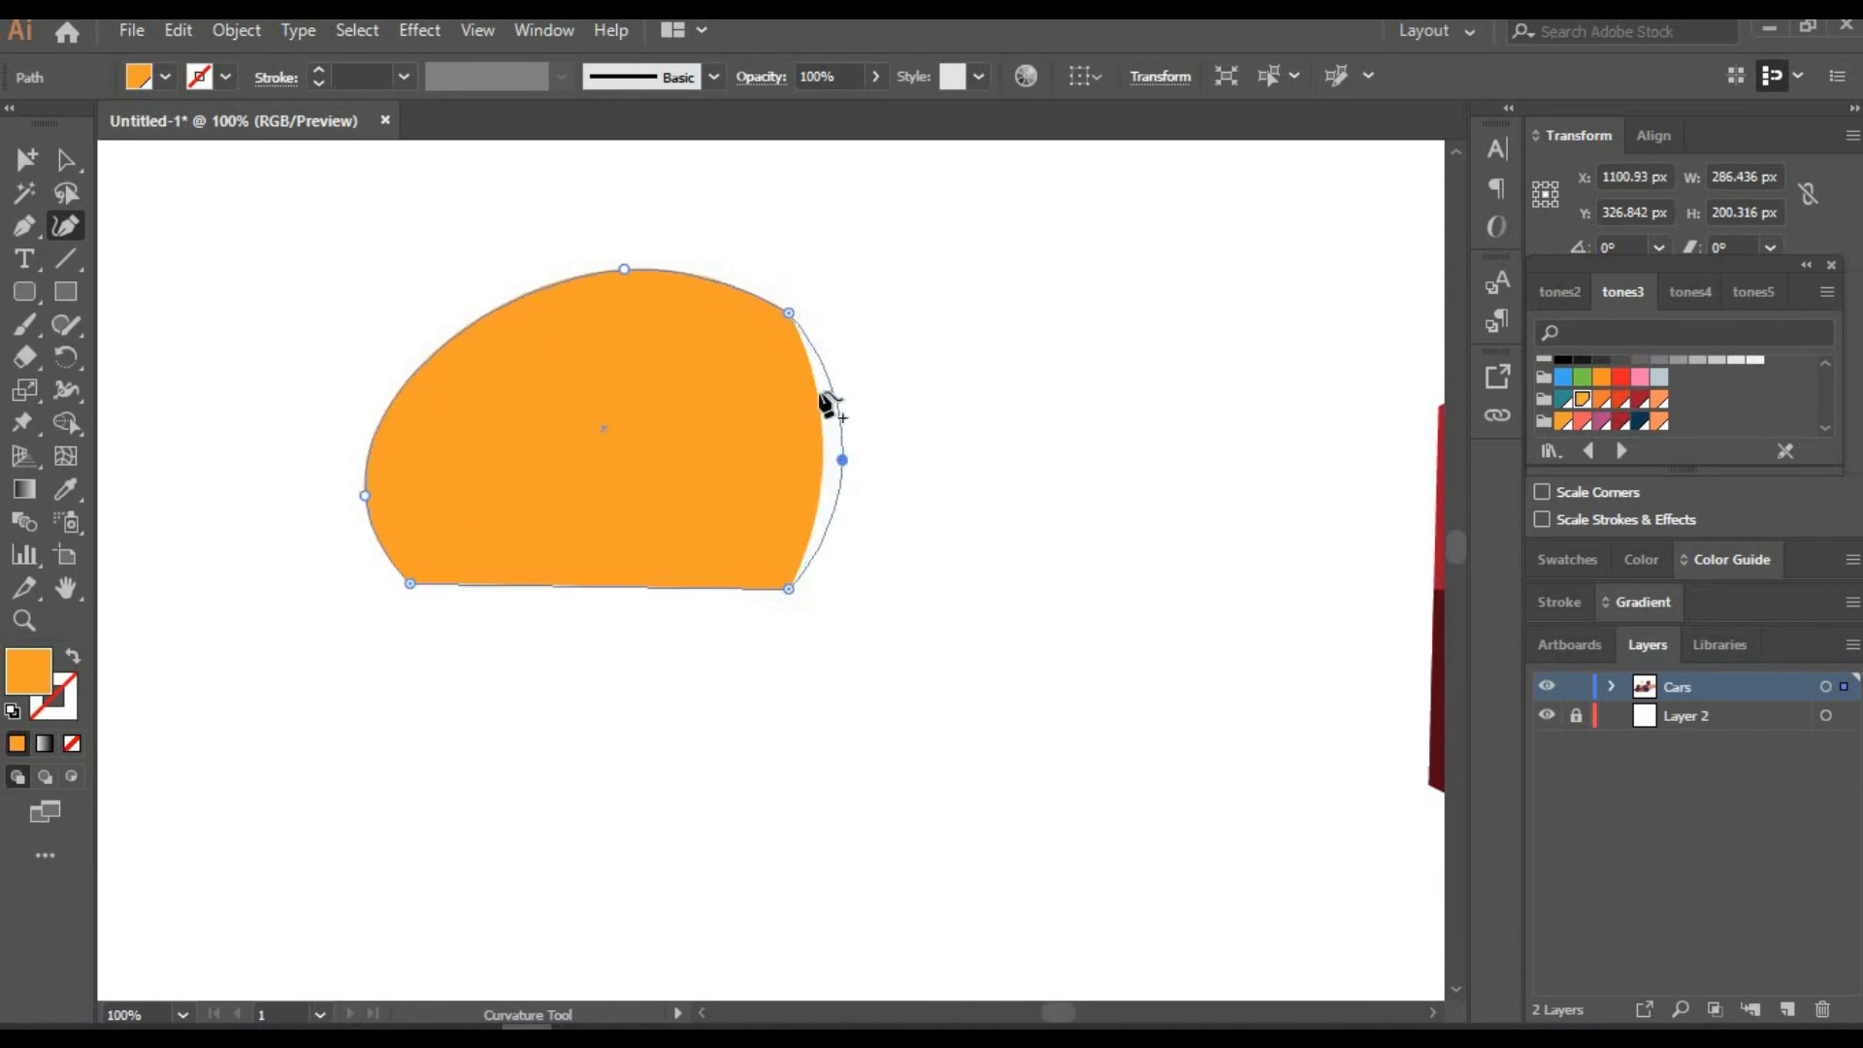
double_click(788, 587)
drag(668, 643, 666, 612)
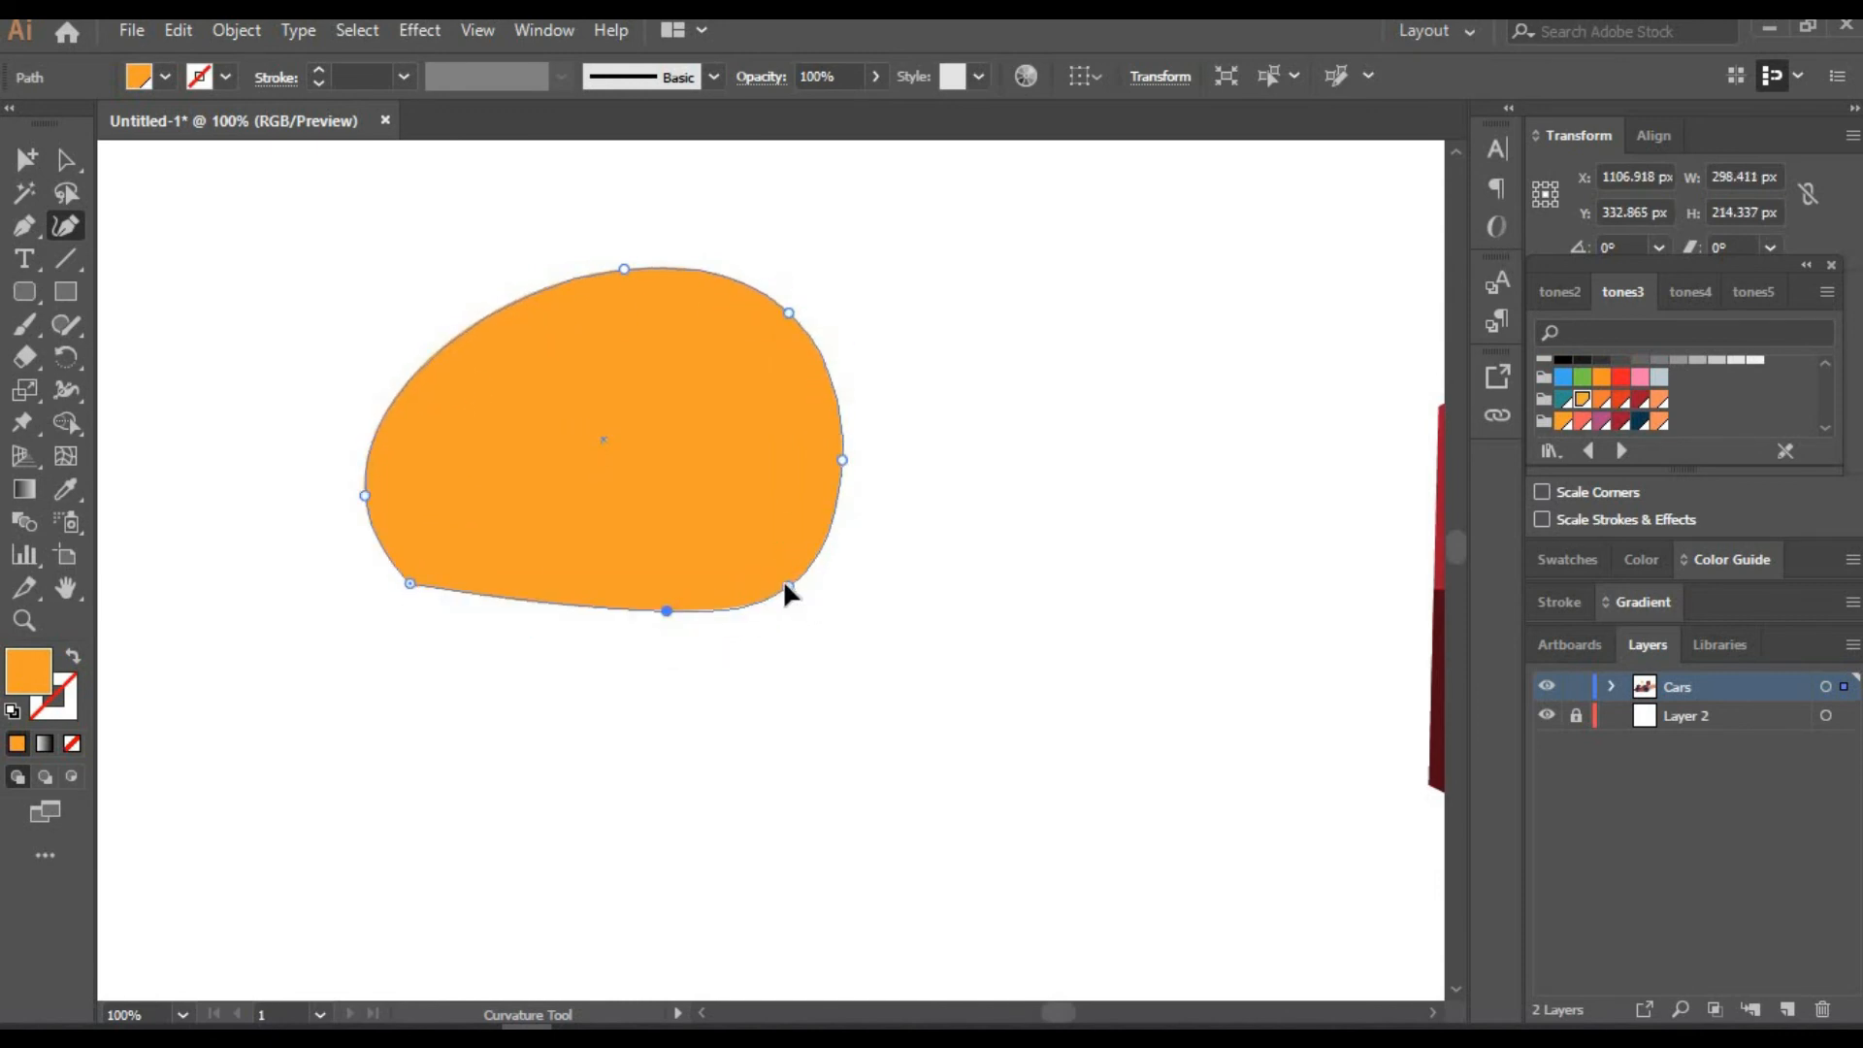
drag(788, 586, 791, 589)
Fill the helmet outline with dark red and rotate it slightly
key(v)
click(1640, 399)
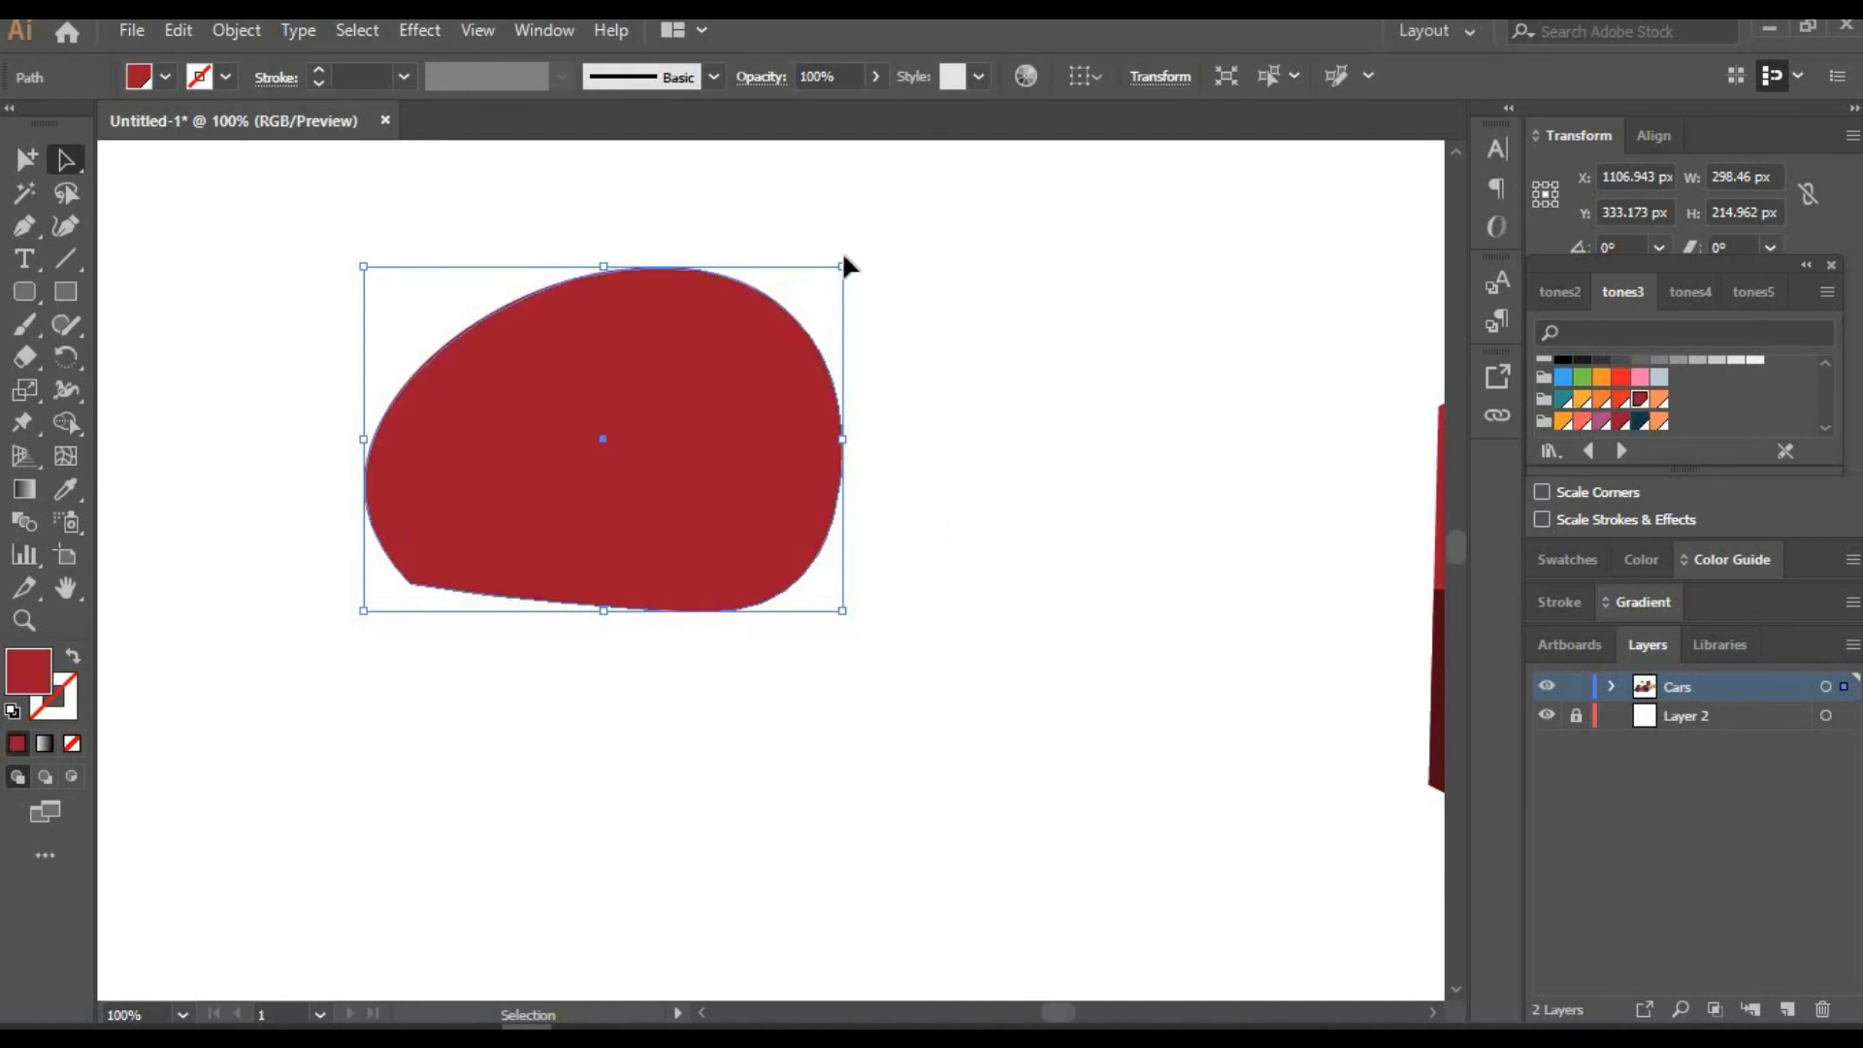
drag(844, 264, 847, 251)
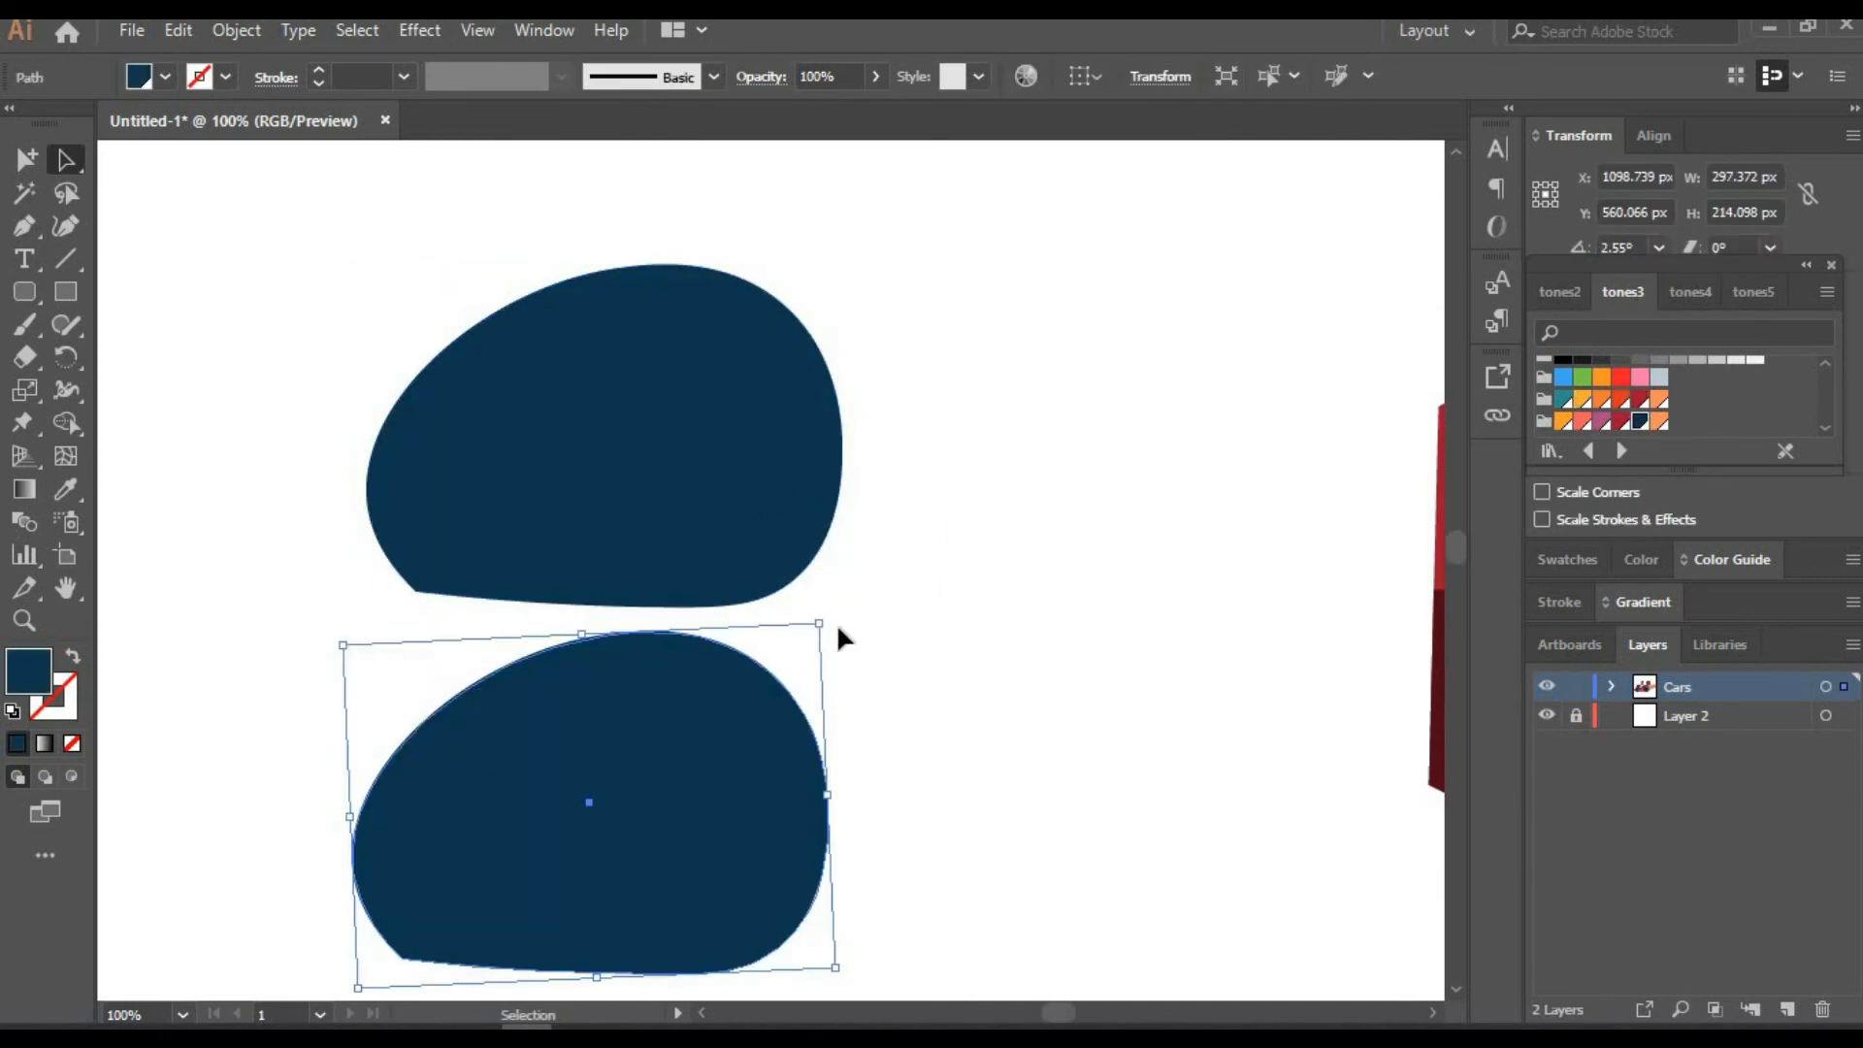
Place a smaller near-black copy of the navy helmet shape inside it as a visor and fine-tune its size
drag(819, 624, 757, 688)
drag(612, 840, 721, 467)
click(1155, 469)
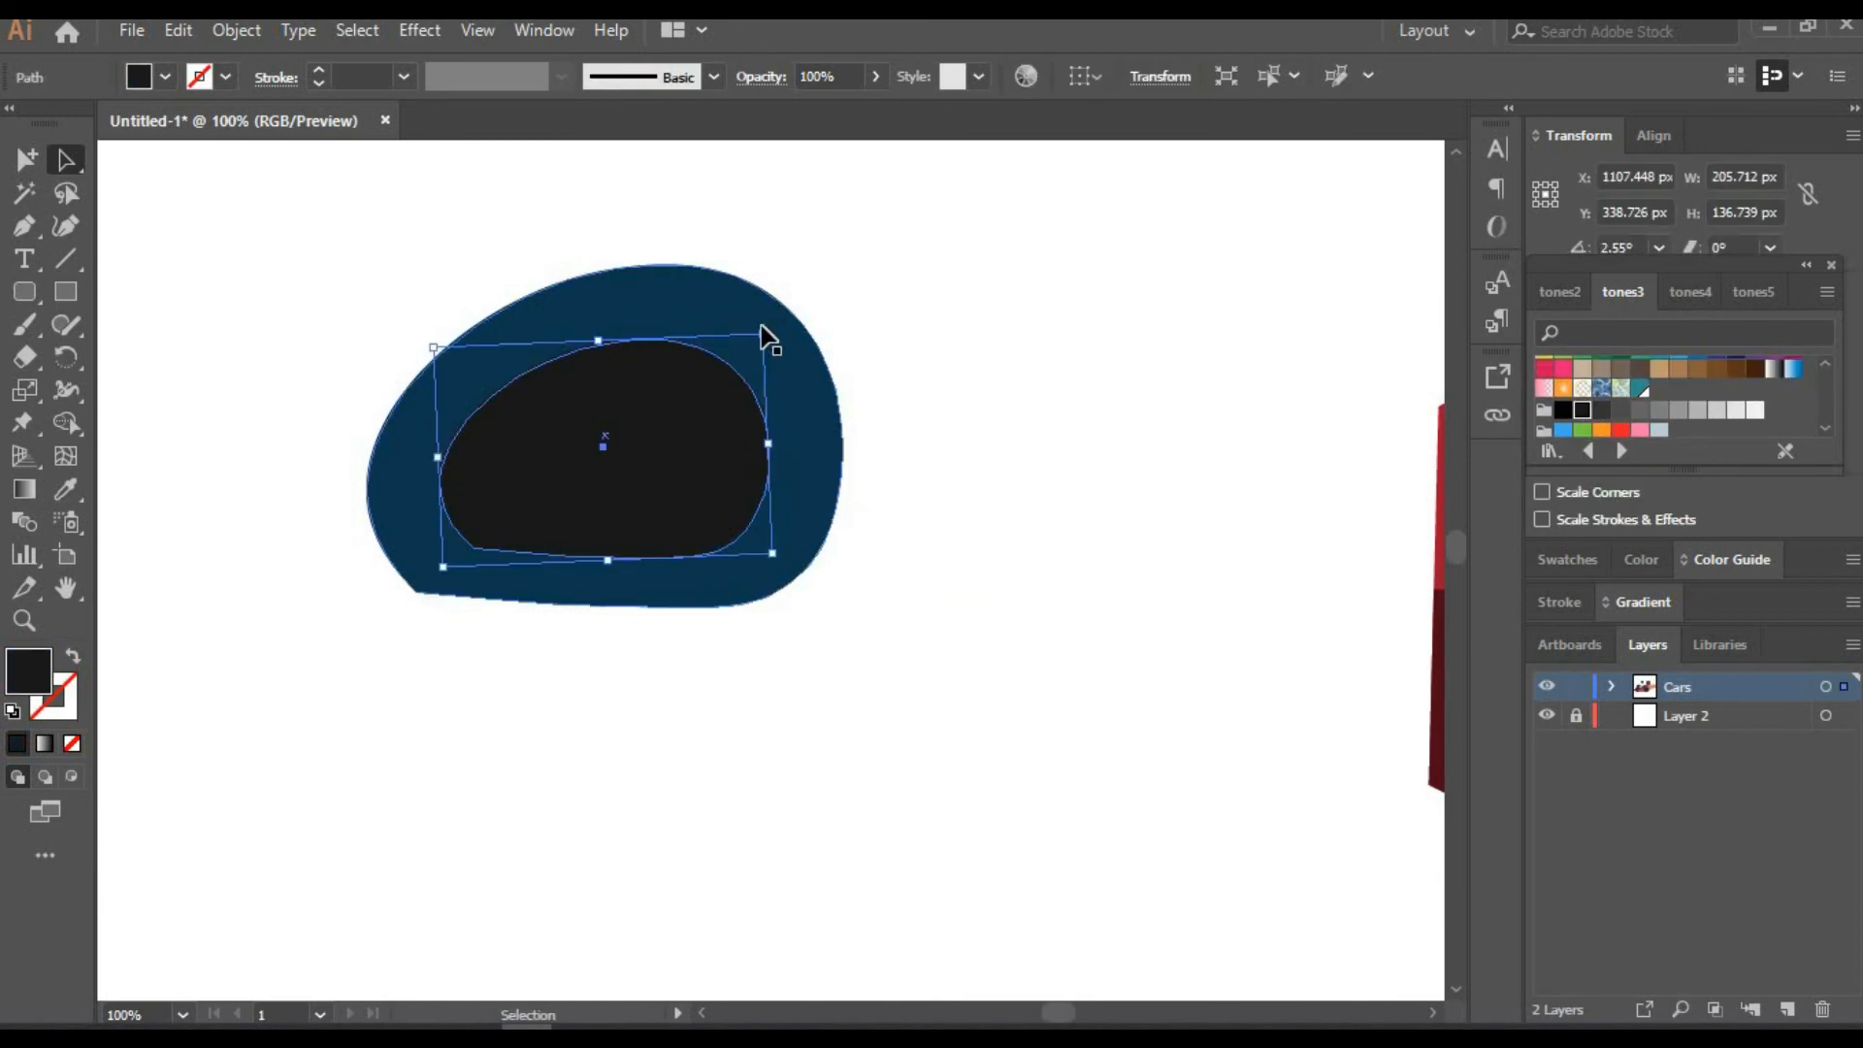
drag(762, 333, 768, 324)
click(767, 699)
Draw a rounded rectangle about 41 by 106 px on the visor, tilt it 30° and move it into position
click(156, 1015)
text(150)
key(Return)
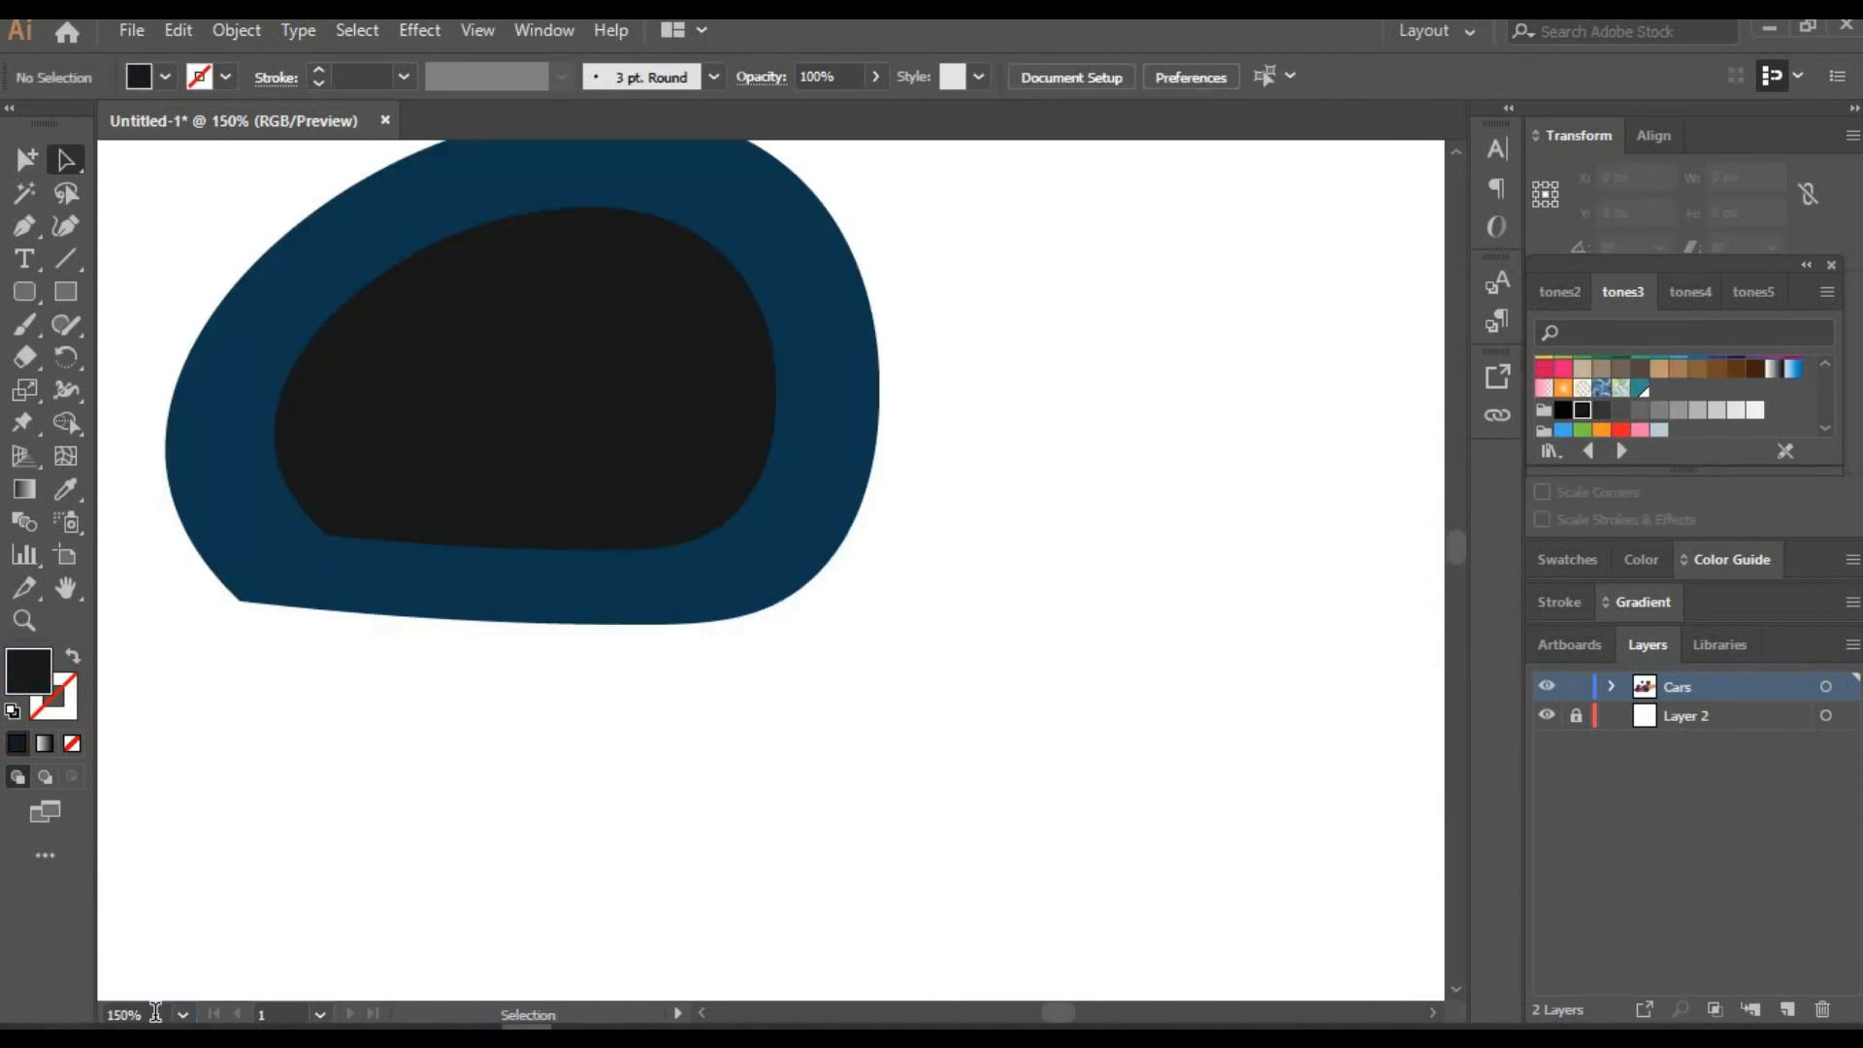
click(65, 588)
drag(485, 408, 585, 518)
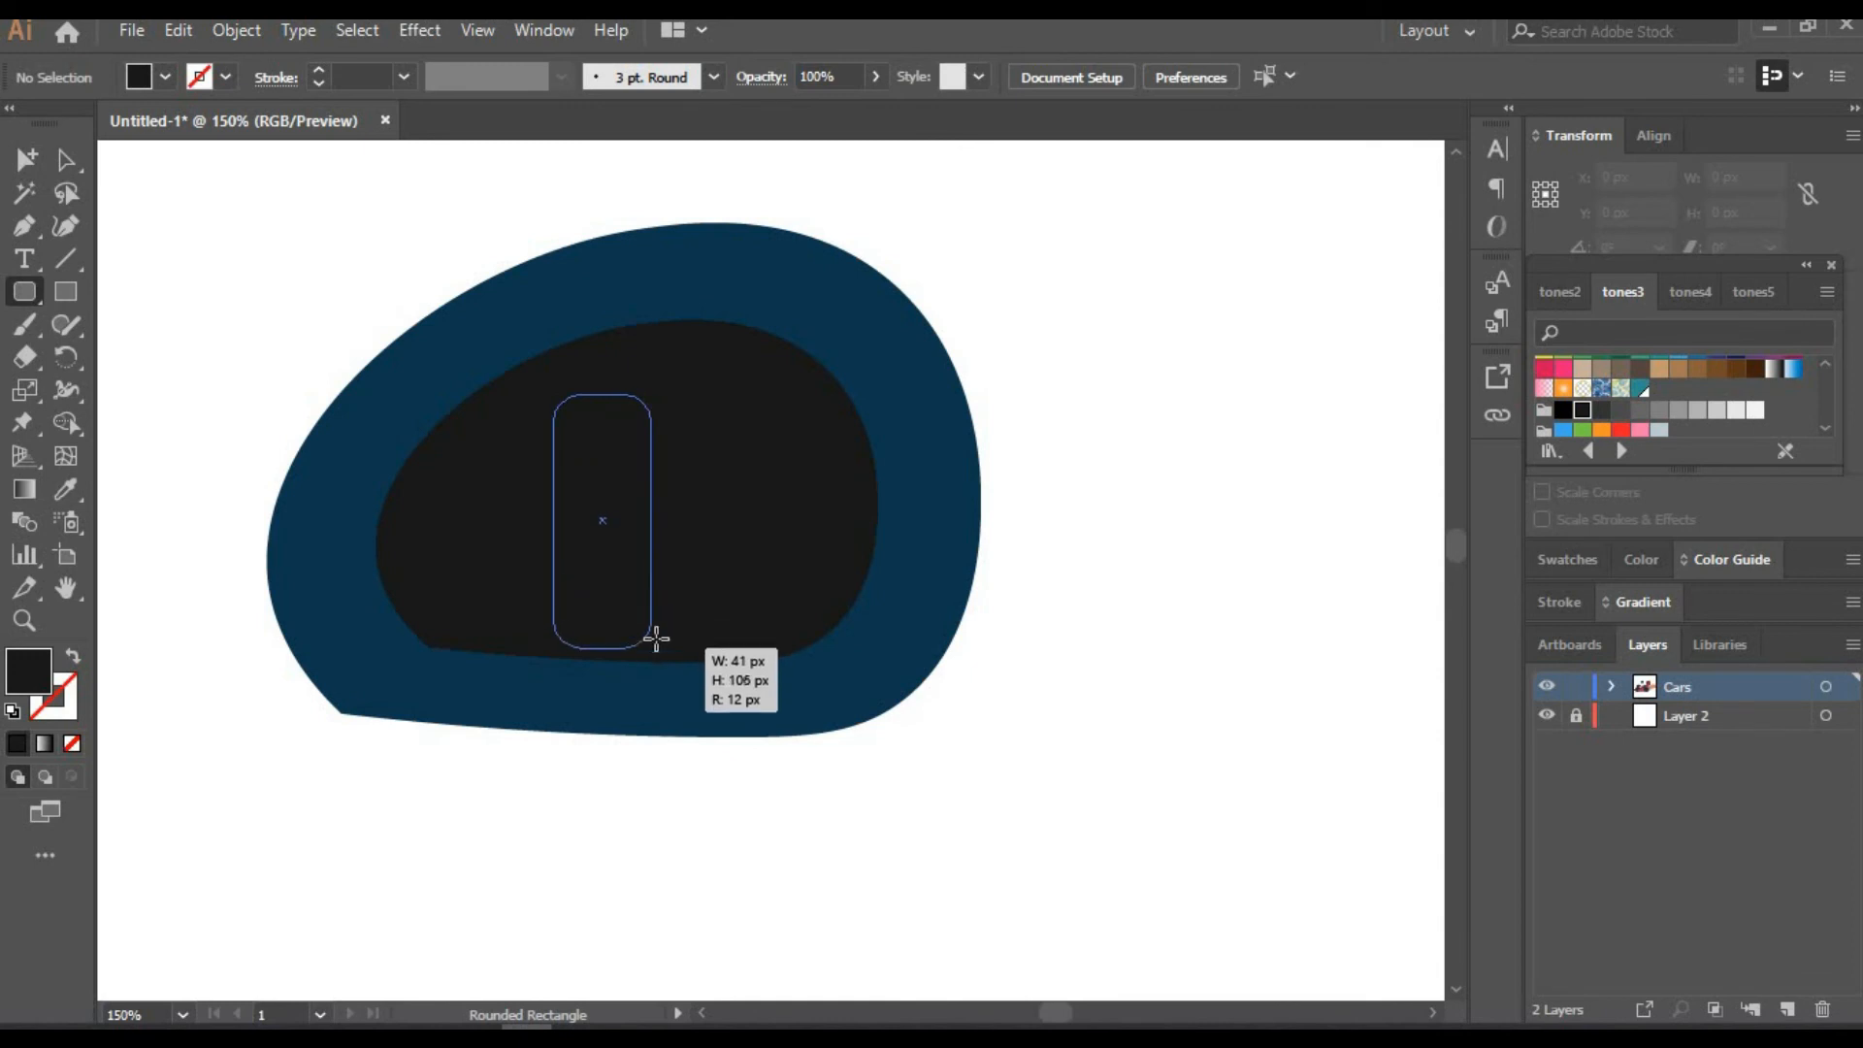
drag(656, 638, 653, 646)
drag(662, 385, 721, 435)
click(65, 160)
drag(577, 544, 693, 524)
Fill the tilted visor bar with grey and set its opacity to 20%
click(1678, 410)
click(847, 73)
text(20)
key(Return)
Adjust the visor highlight's size and place a smaller copy of it beside its lower end
click(558, 485)
drag(635, 418, 651, 404)
click(663, 503)
drag(781, 433, 739, 470)
drag(668, 513, 617, 553)
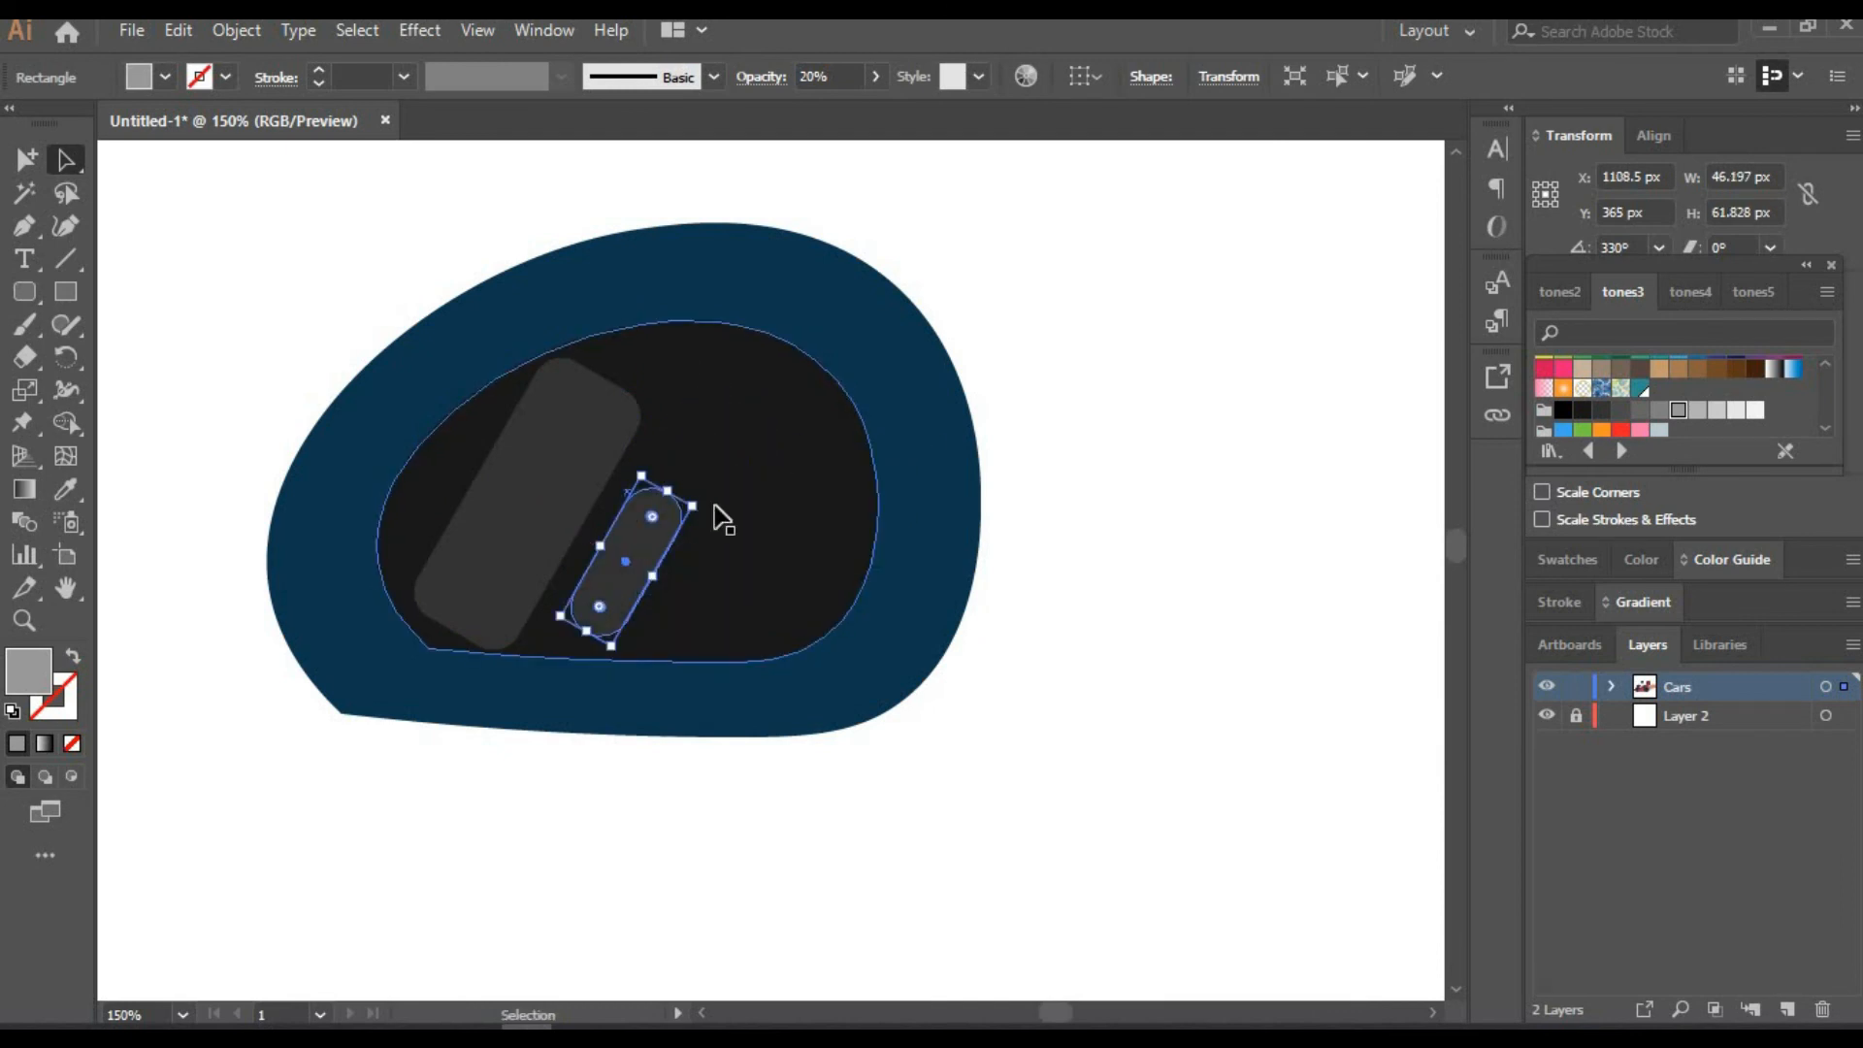
click(1197, 629)
Draw a grey rectangle about 19 by 107 px along the helmet's back edge and bend it into a round-ended curved strip
drag(921, 608, 937, 643)
key(shift+grave)
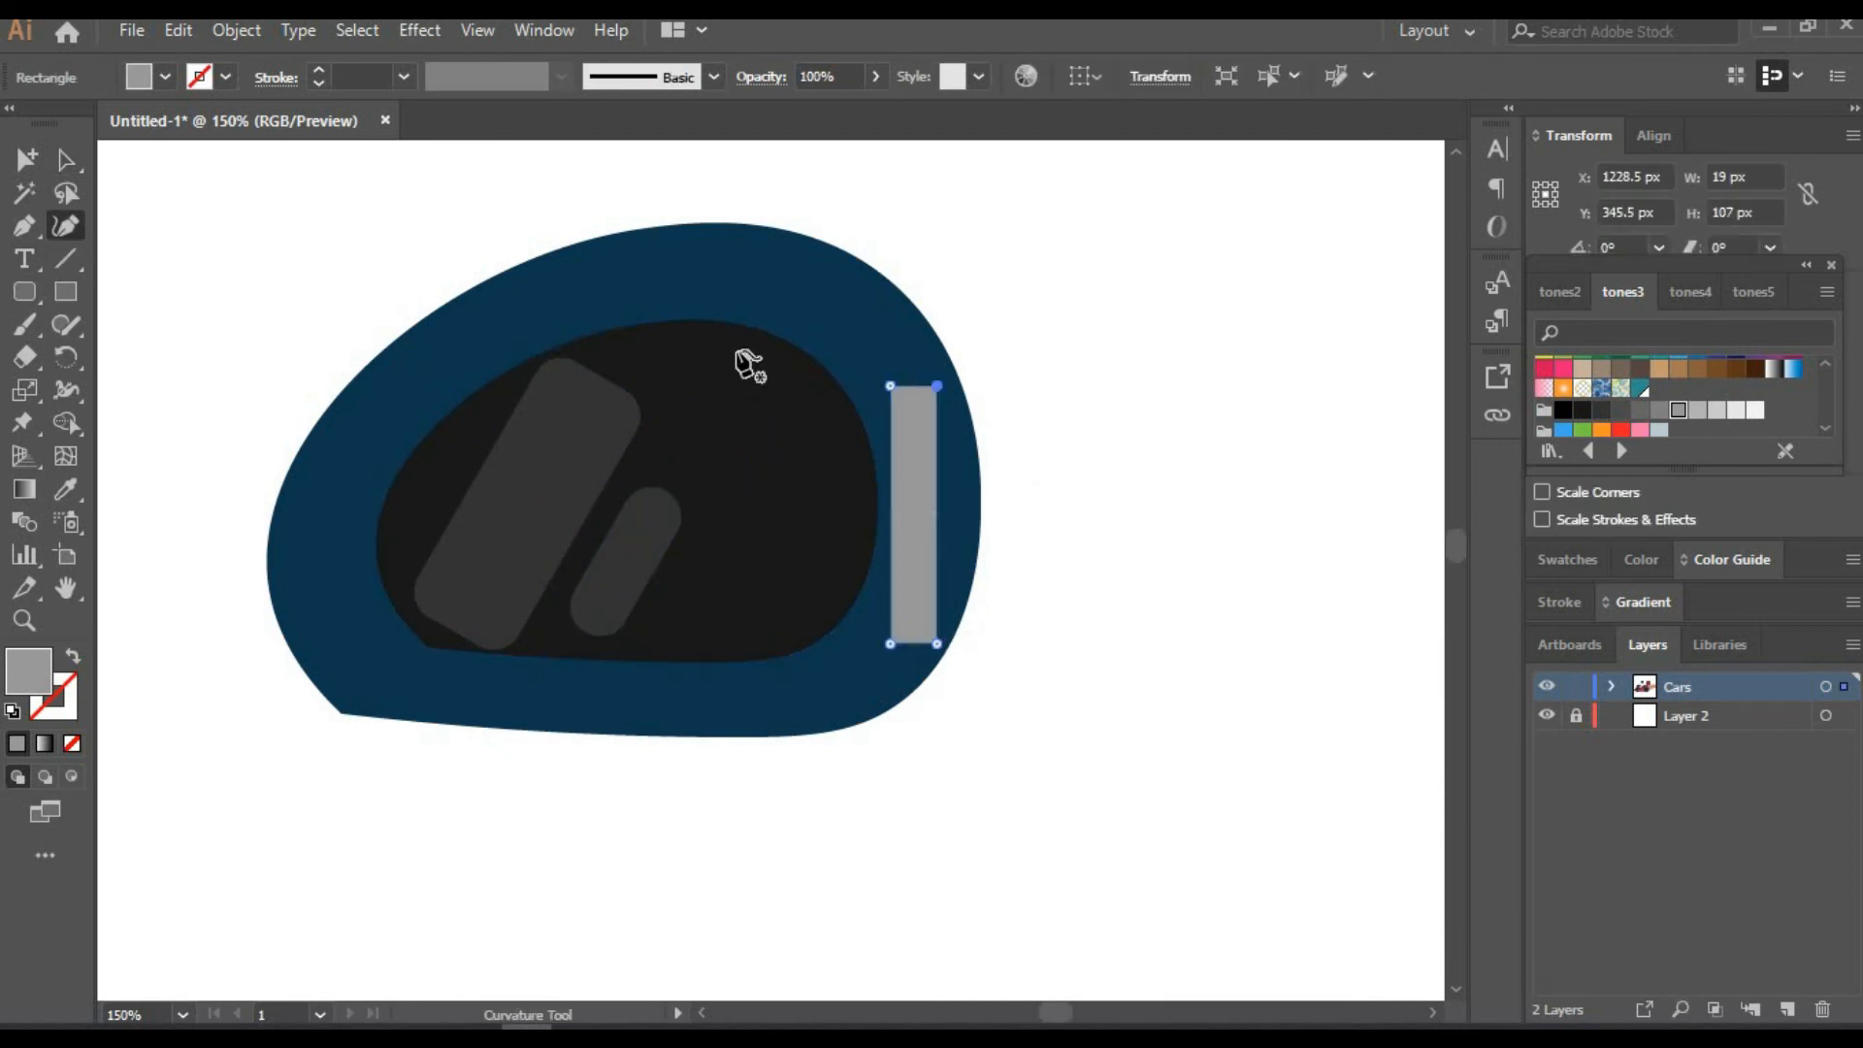
drag(912, 385, 912, 363)
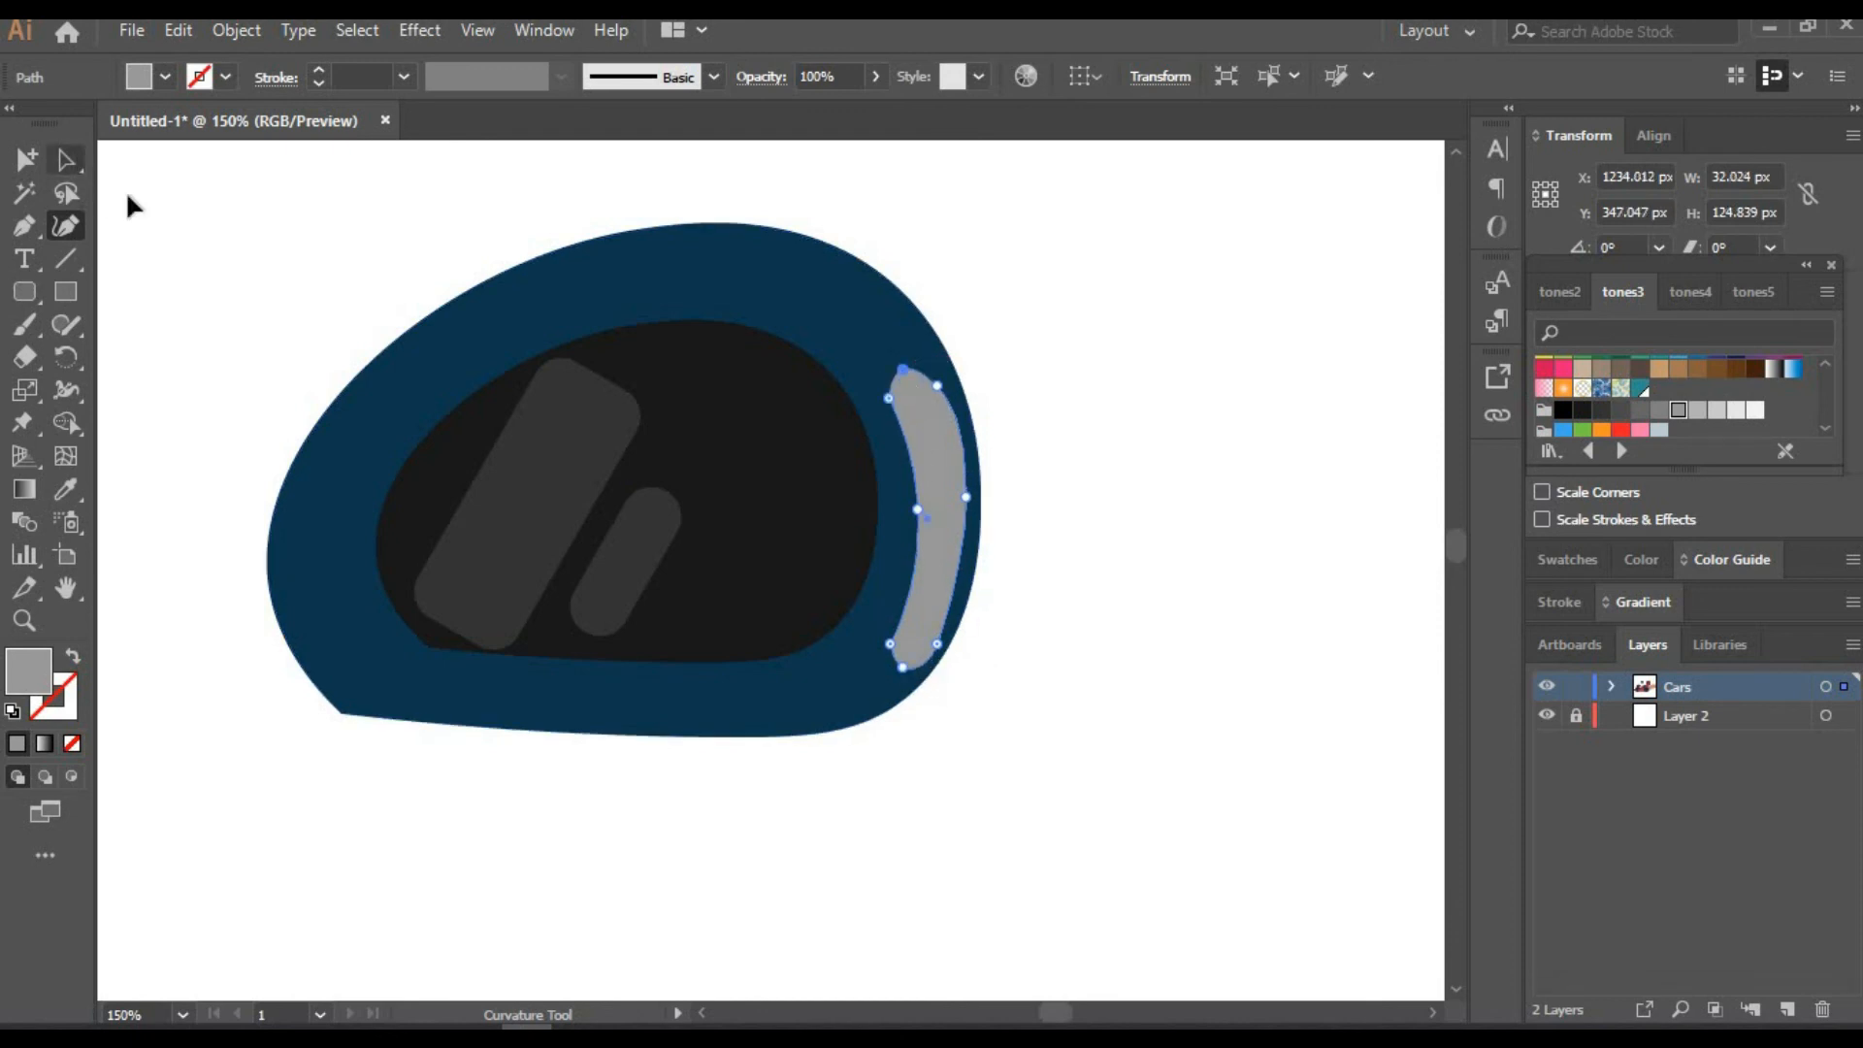
drag(944, 529, 928, 524)
Recolour the curved strip with a darker shade of the helmet's navy and fine-tune its position and shape
click(66, 490)
click(741, 313)
click(66, 160)
click(1731, 560)
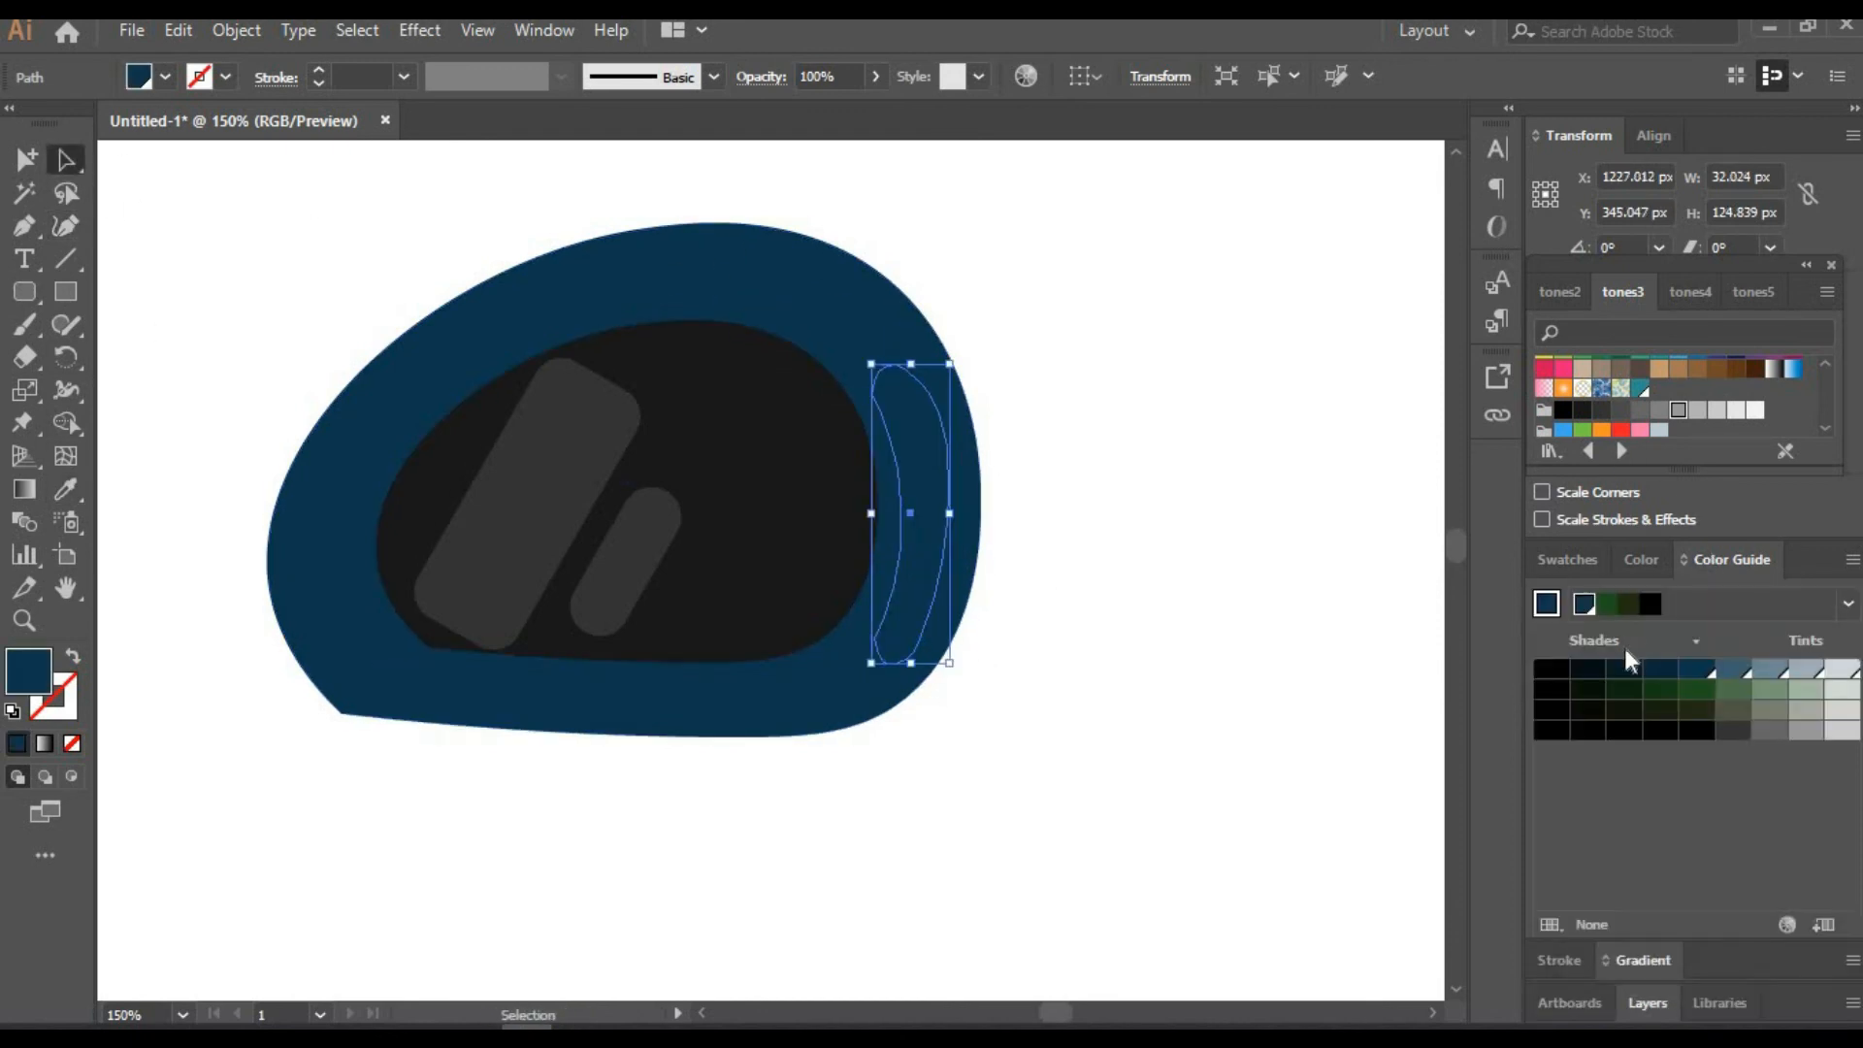
click(1623, 669)
drag(930, 512, 930, 502)
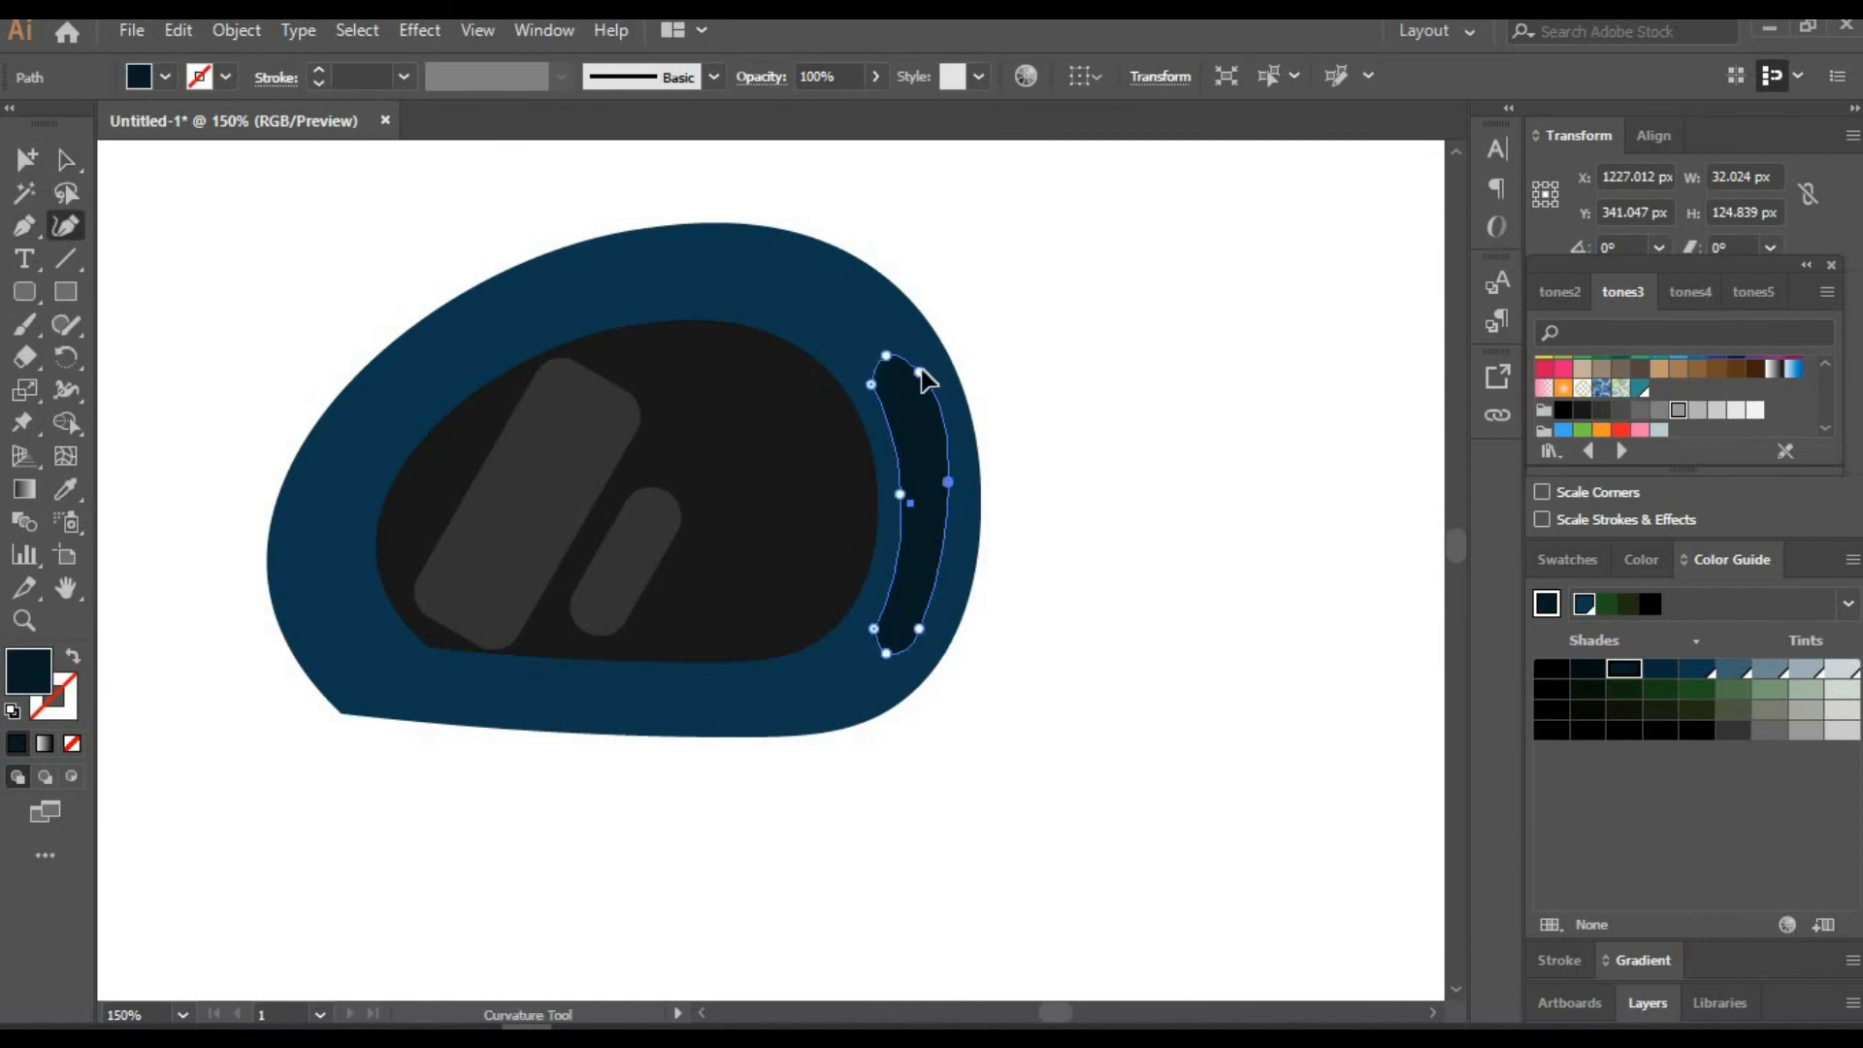
click(66, 160)
click(391, 747)
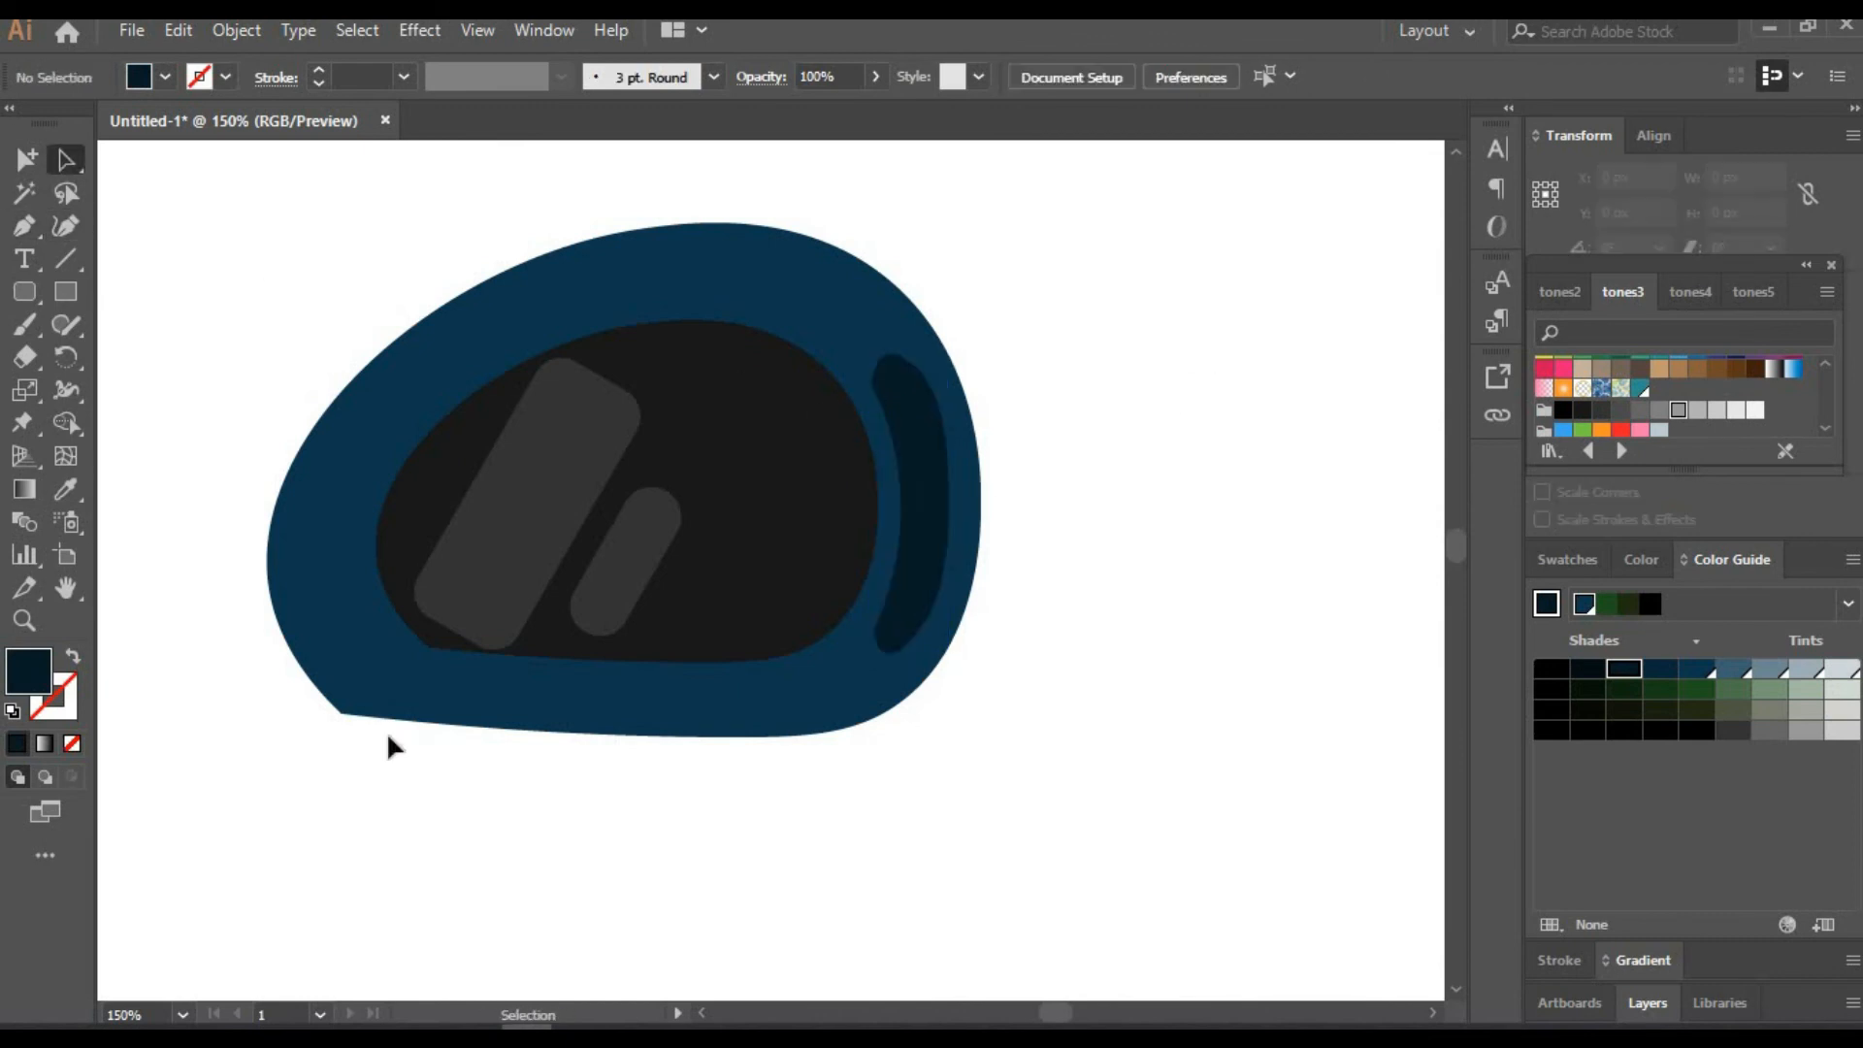
Draw a dark navy rectangle about 233 by 25 px below the helmet, shorten it and move it up against the base
key(h)
drag(797, 802, 824, 571)
drag(371, 605, 931, 665)
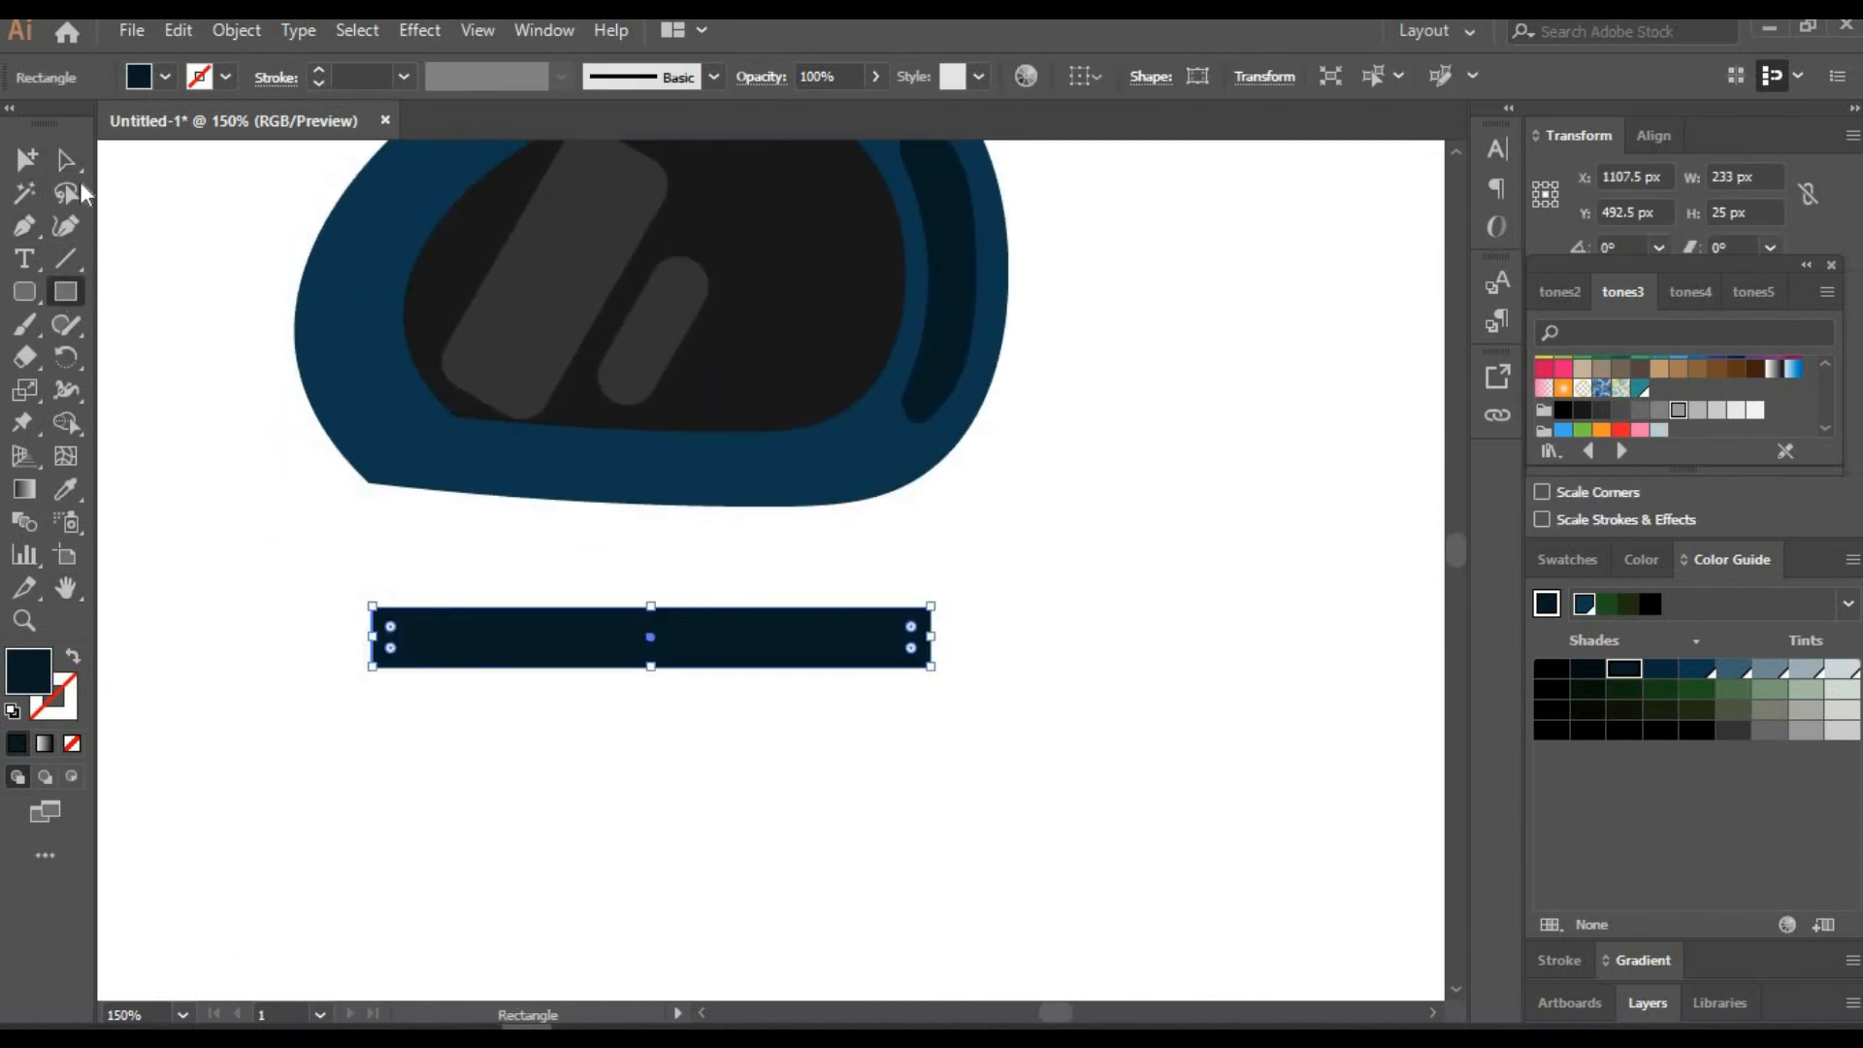
click(66, 160)
drag(721, 621, 709, 553)
drag(919, 537, 892, 536)
drag(708, 554, 695, 513)
drag(702, 519, 692, 503)
Send the base strip behind the helmet, tilt it about 2.5° and nudge it up to meet the helmet's lower edge
right_click(692, 504)
mouse_move(835, 884)
click(1053, 974)
click(640, 601)
click(842, 507)
drag(882, 475, 881, 464)
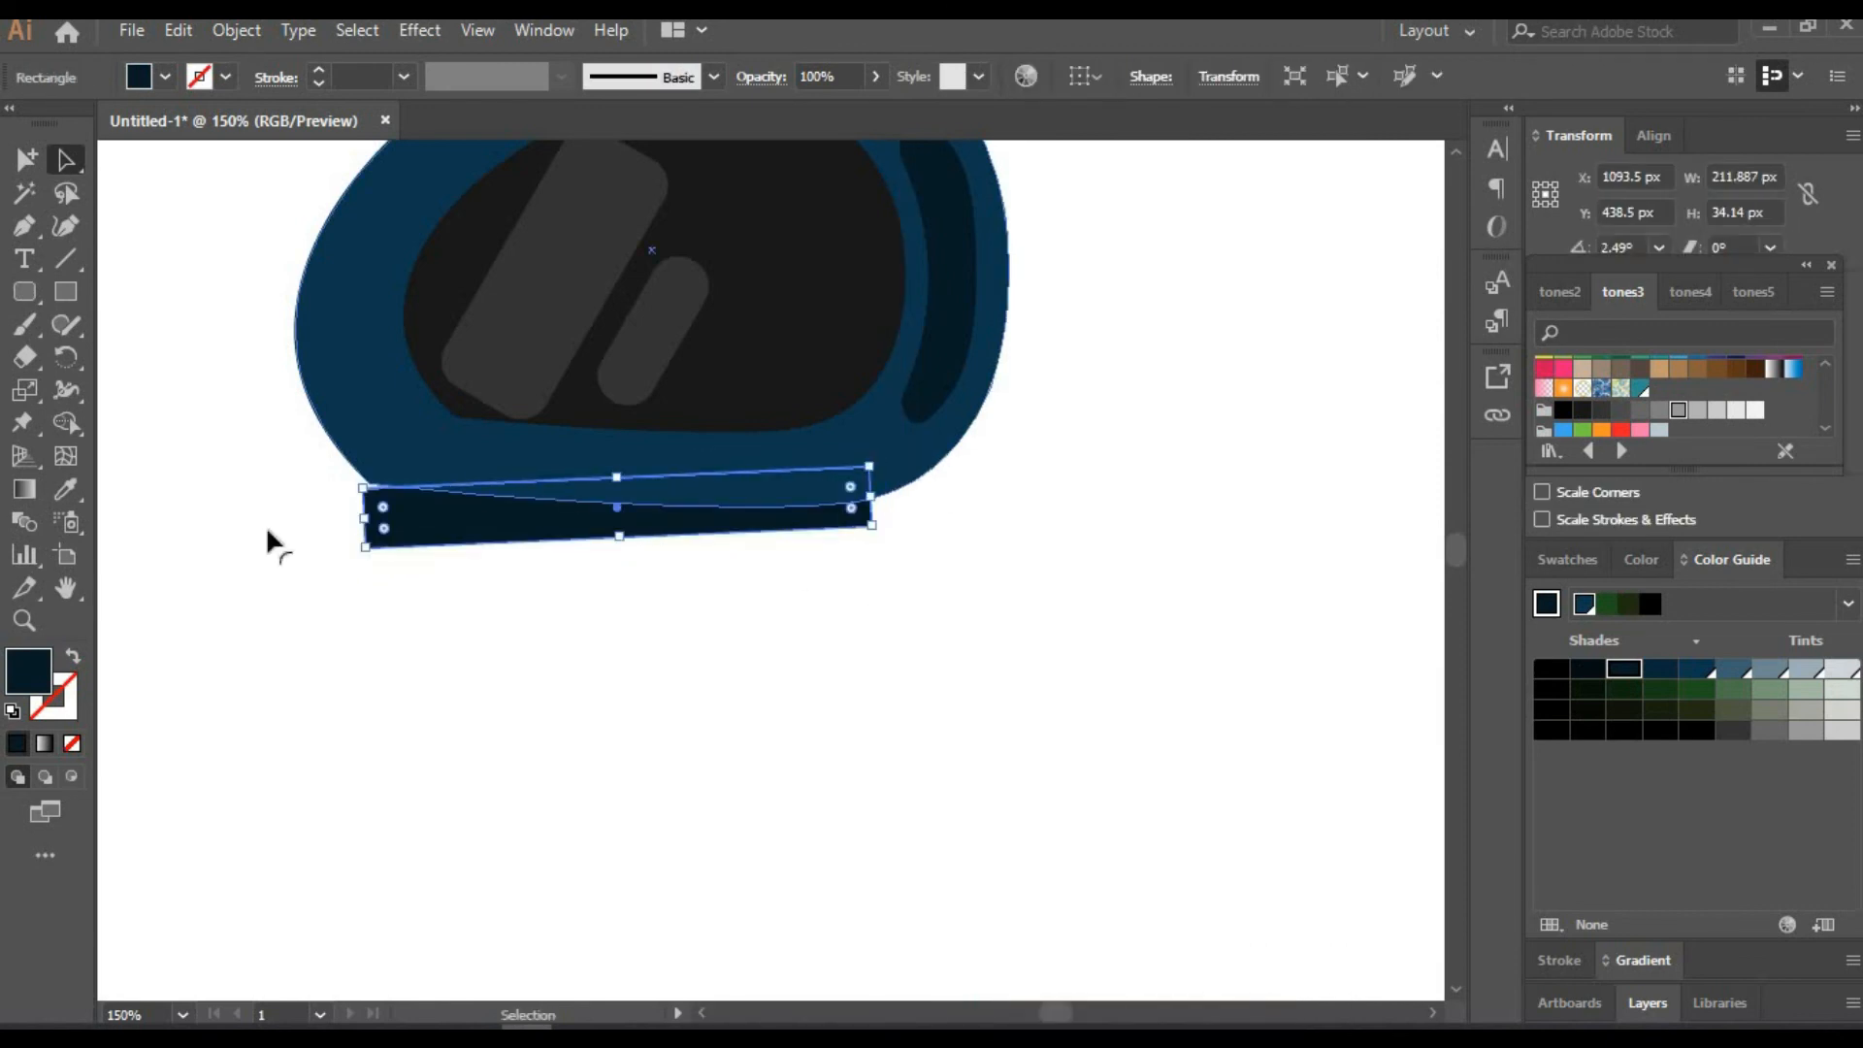
drag(400, 511, 400, 503)
Fill the strip under the helmet with dark red and trim its front end in line with the helmet's corner
click(1826, 428)
click(1659, 424)
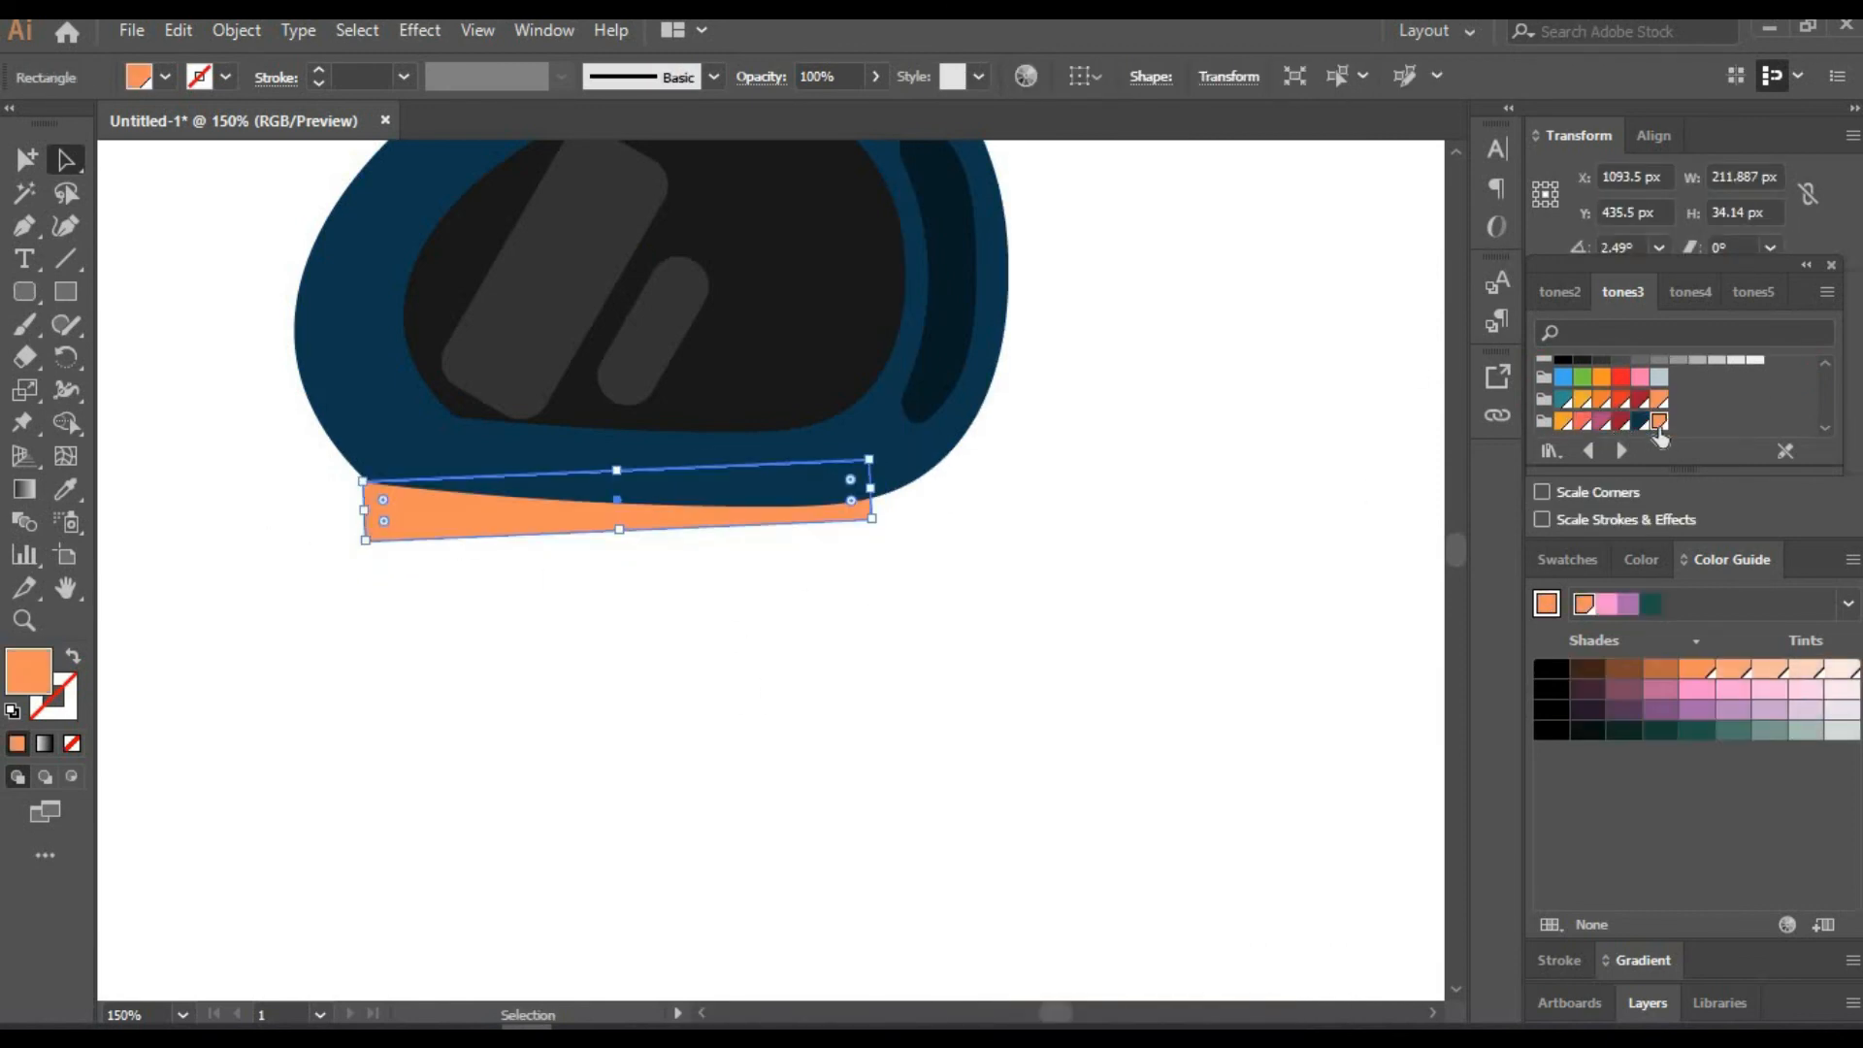
click(1640, 399)
click(1164, 562)
click(416, 533)
click(430, 675)
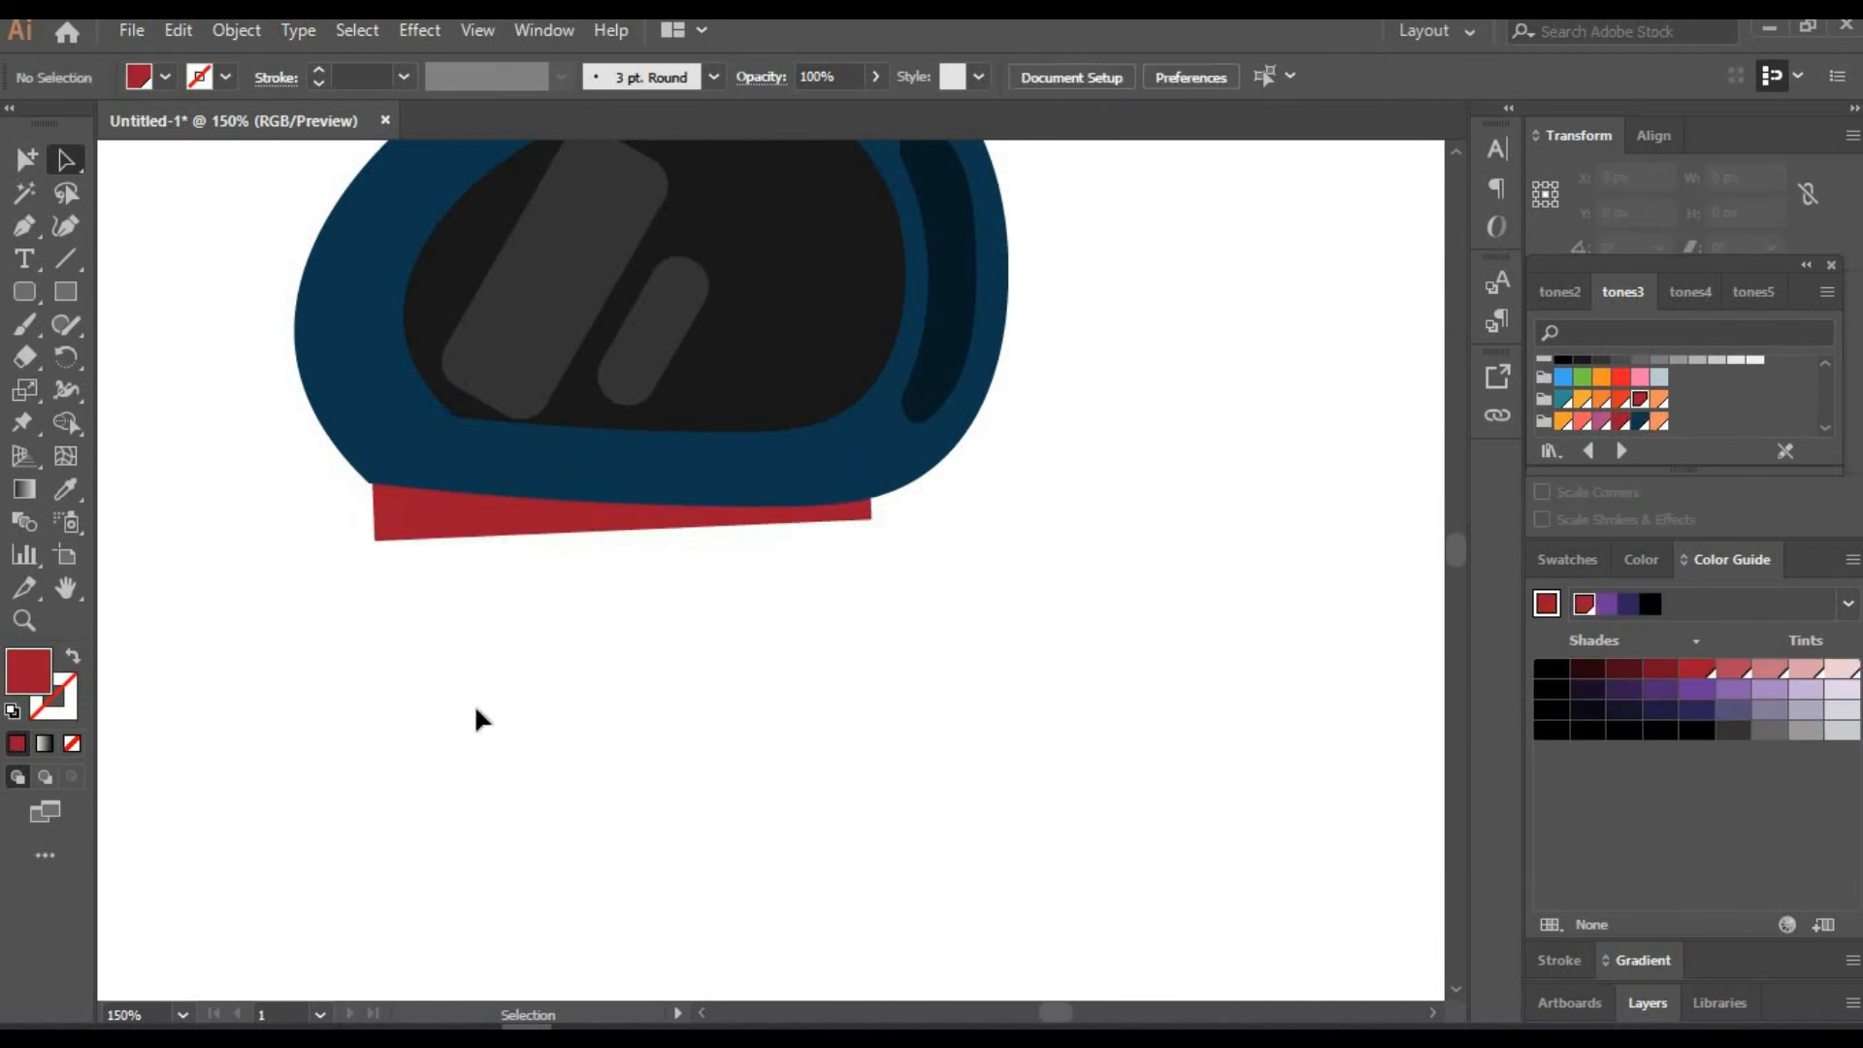
Draw an orange-red rectangle about 255 by 181 px below the dark red strip under the helmet
scroll(407, 583, down, 3)
key(m)
mouse_move(367, 449)
mouse_down()
mouse_move(923, 864)
mouse_move(981, 883)
mouse_up()
click(1619, 403)
Reshape the rectangle into the driver's torso with the Curvature tool, fitting its upper corners to the neck strip and bulging both sides outward
key(shift+grave)
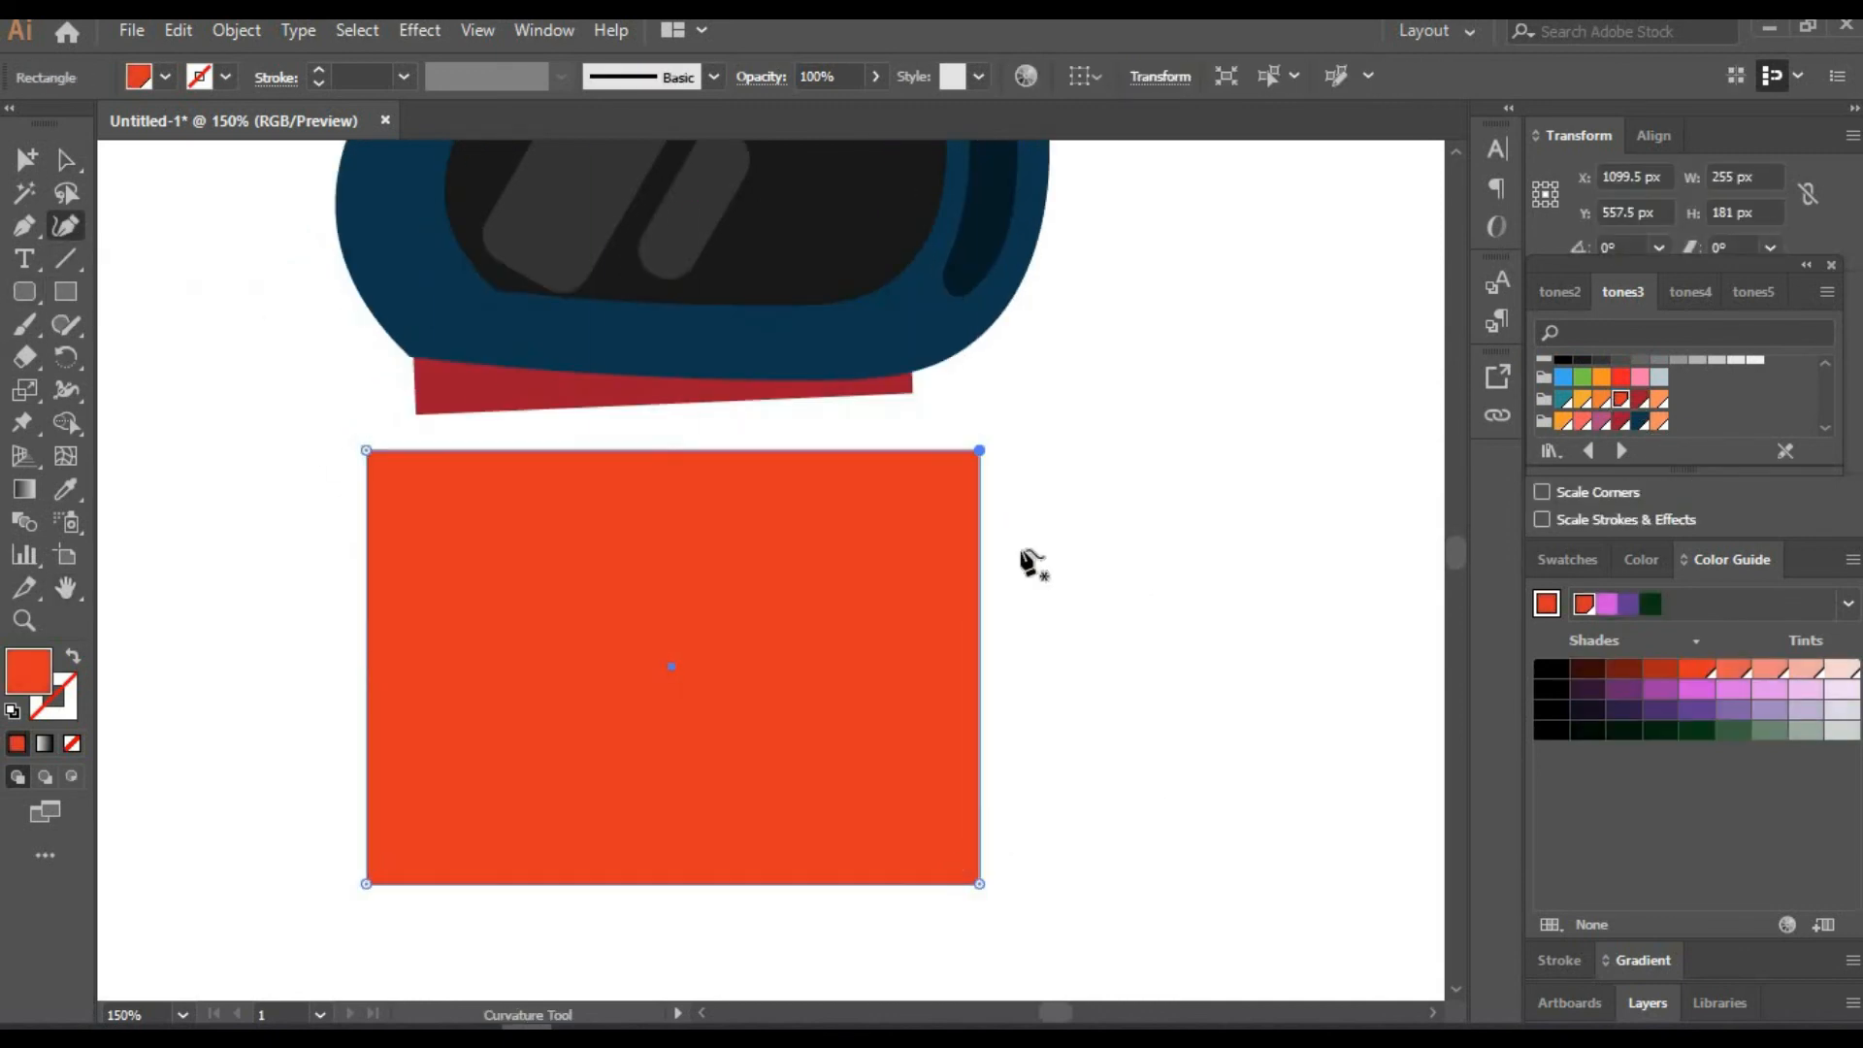
drag(916, 396, 912, 393)
click(574, 408)
drag(366, 472, 319, 575)
drag(573, 409, 640, 392)
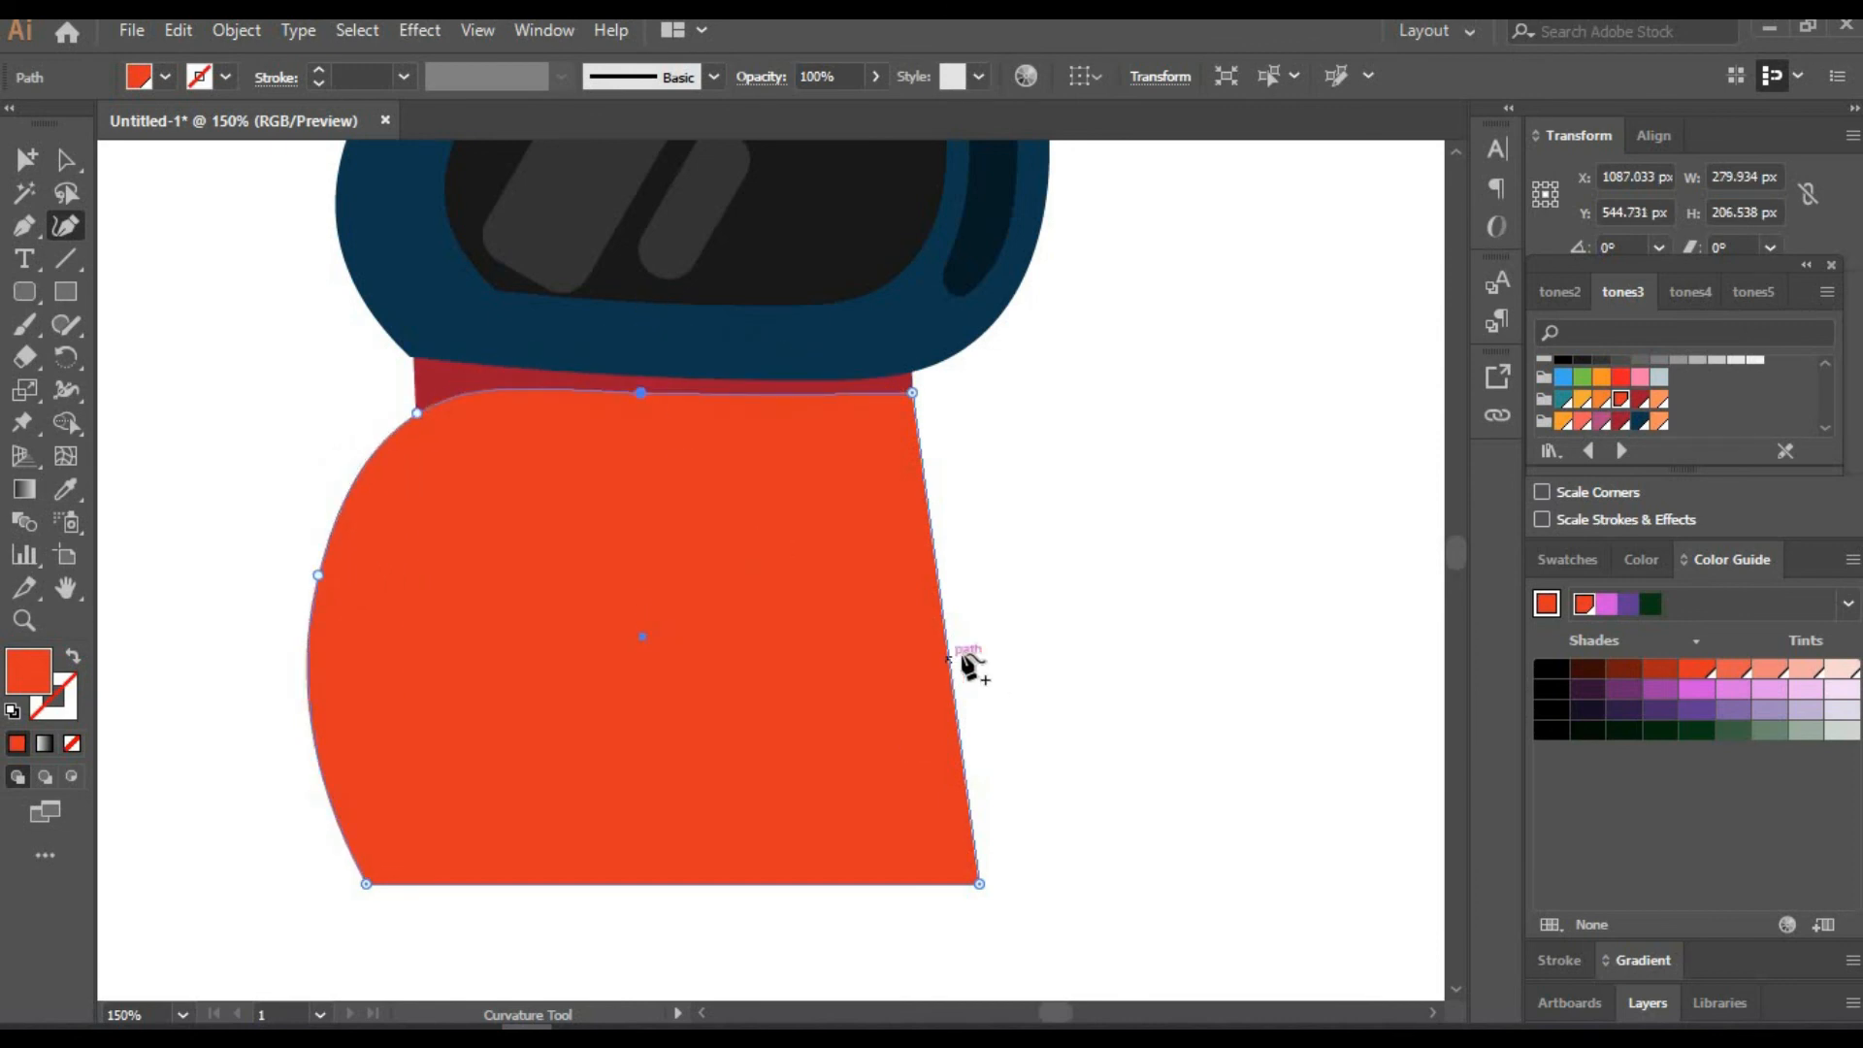
drag(949, 660, 1019, 638)
drag(980, 884, 978, 871)
drag(366, 884, 357, 862)
Recolour the torso with a dark brownish-red shade of its orange-red fill
click(64, 161)
click(1662, 669)
click(1697, 668)
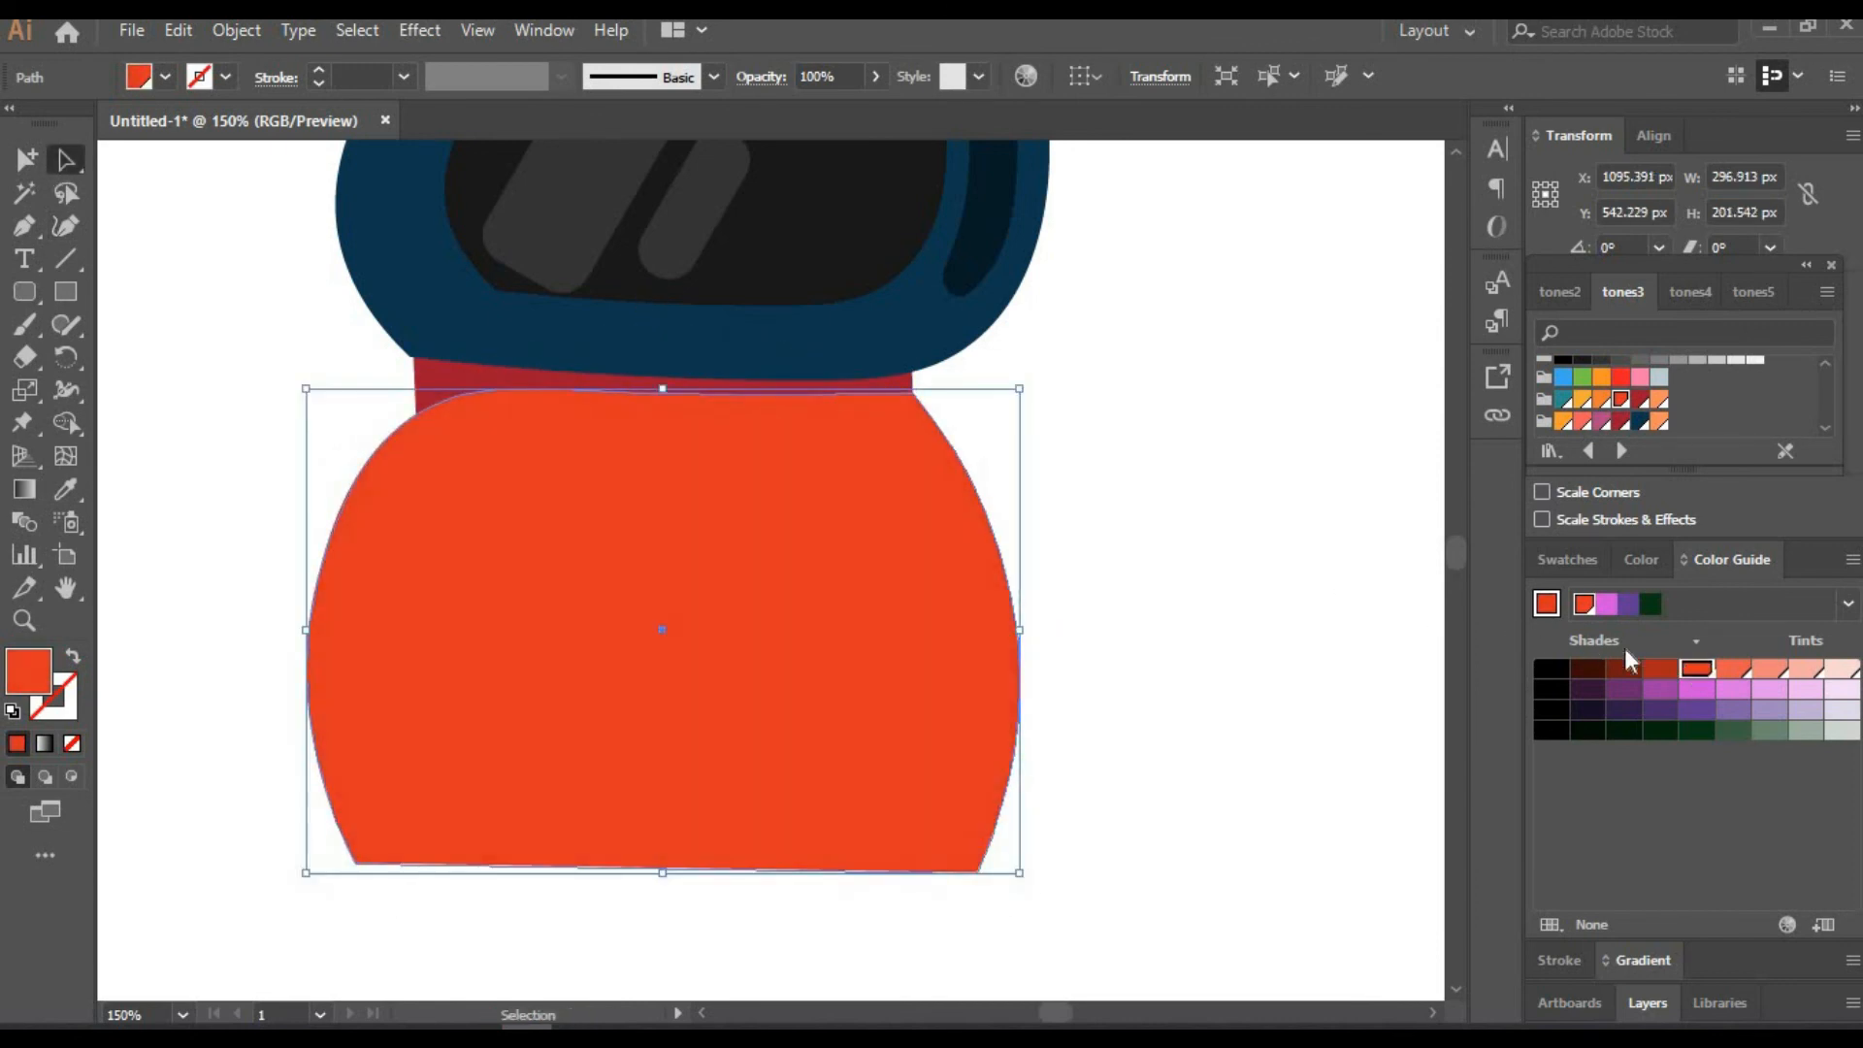
click(1623, 669)
click(248, 434)
Move the whole driver figure down into the car's cockpit and send it behind the car body
click(128, 1015)
text(25)
key(Return)
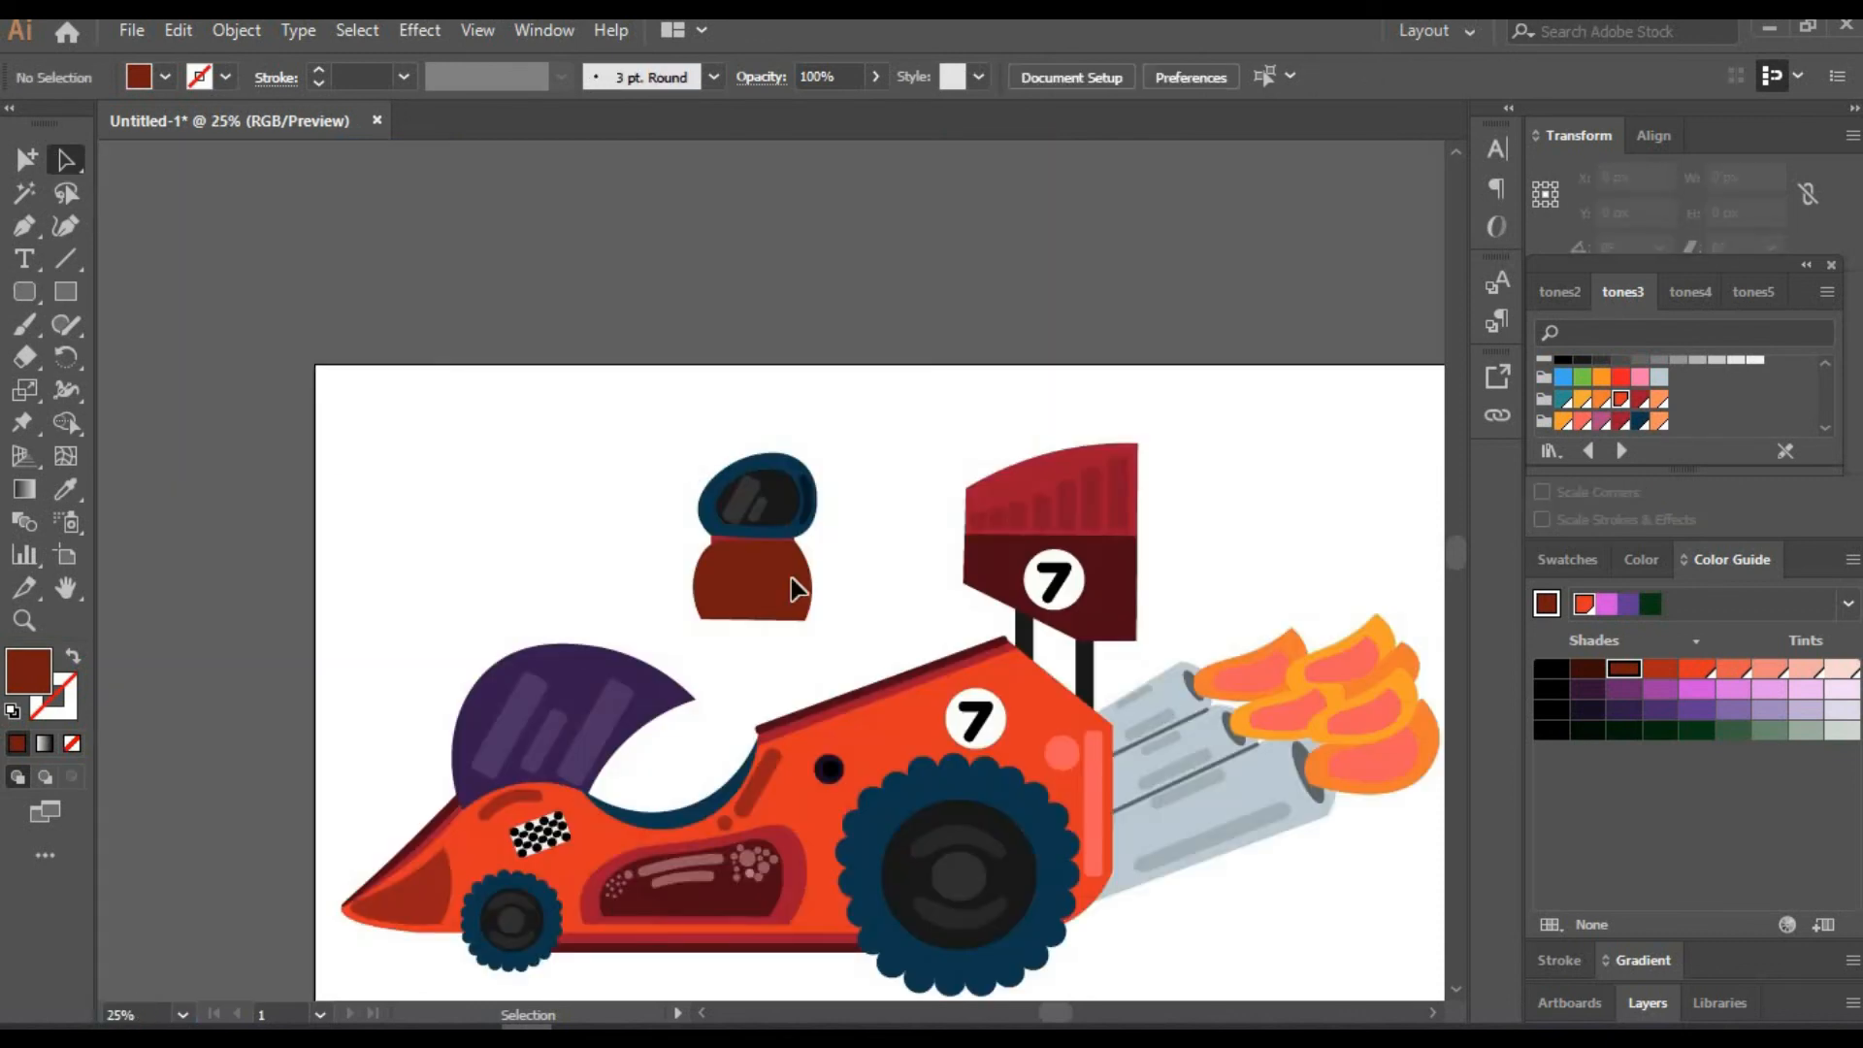
drag(854, 436, 701, 604)
drag(737, 592, 689, 796)
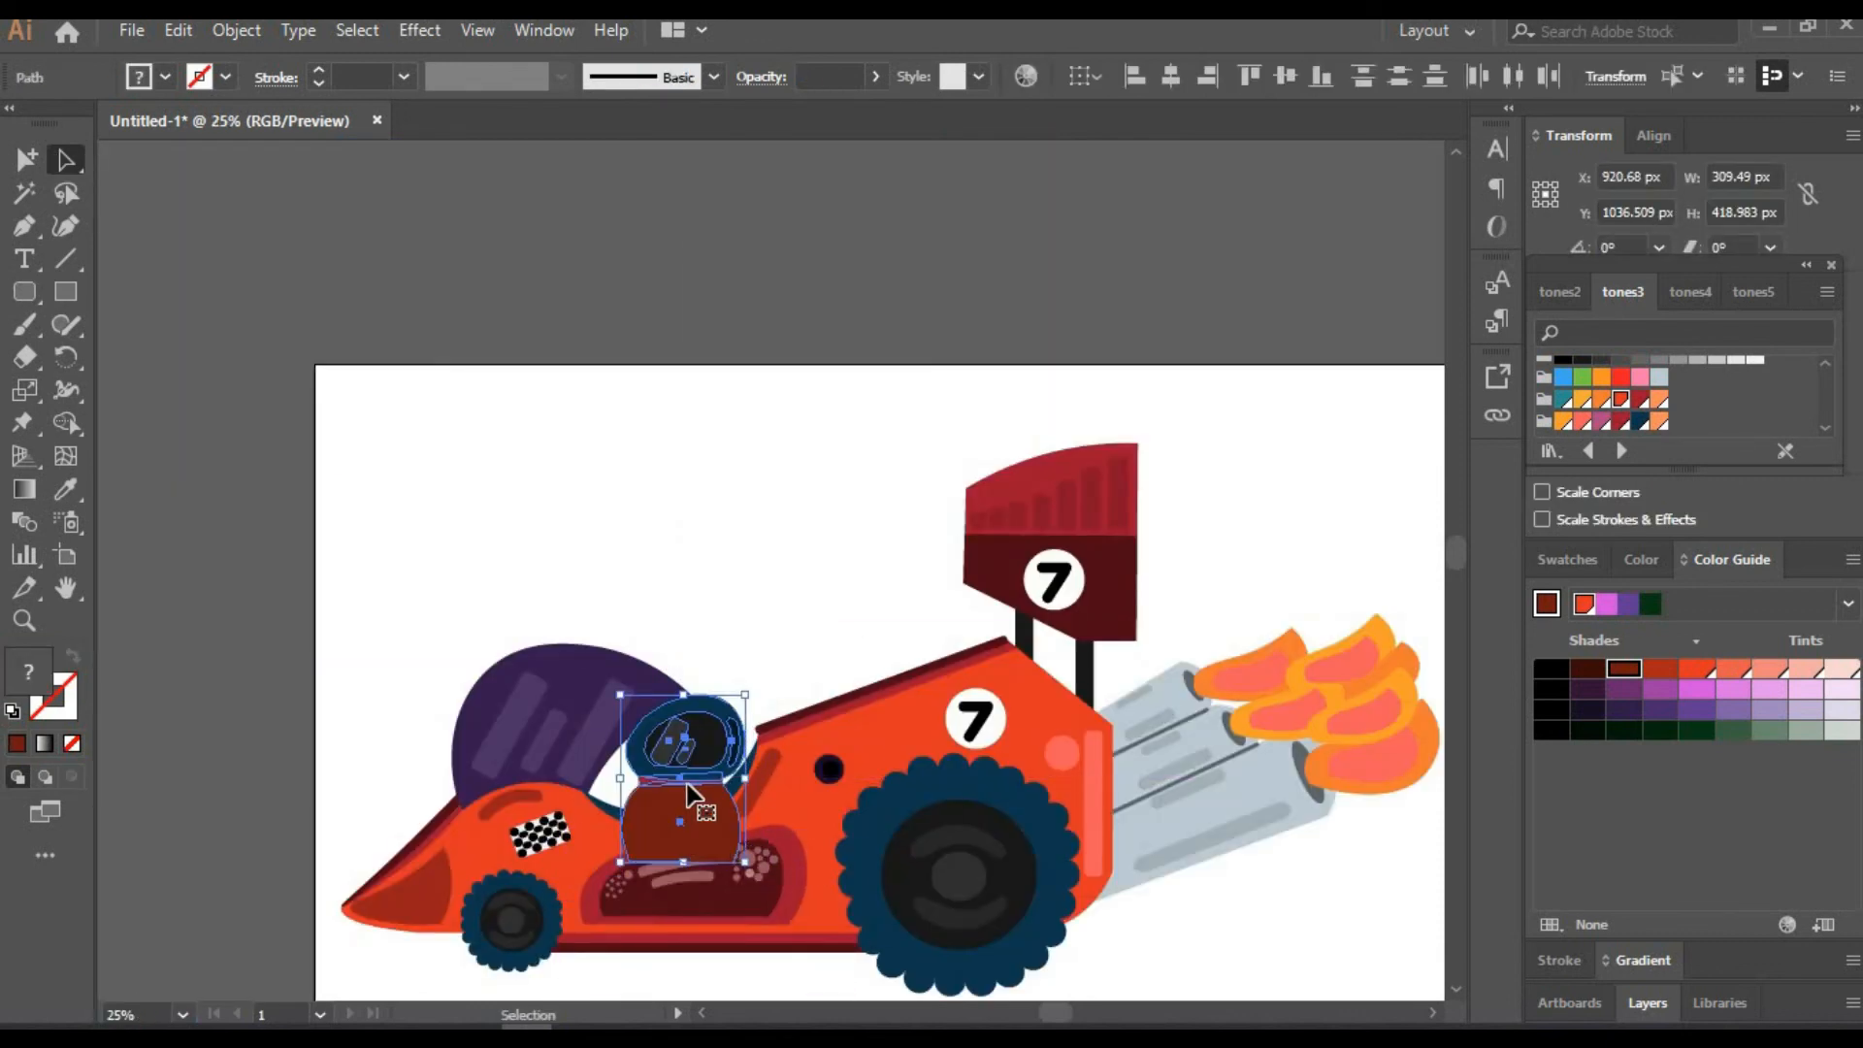
right_click(687, 784)
mouse_move(840, 645)
click(1029, 735)
click(820, 548)
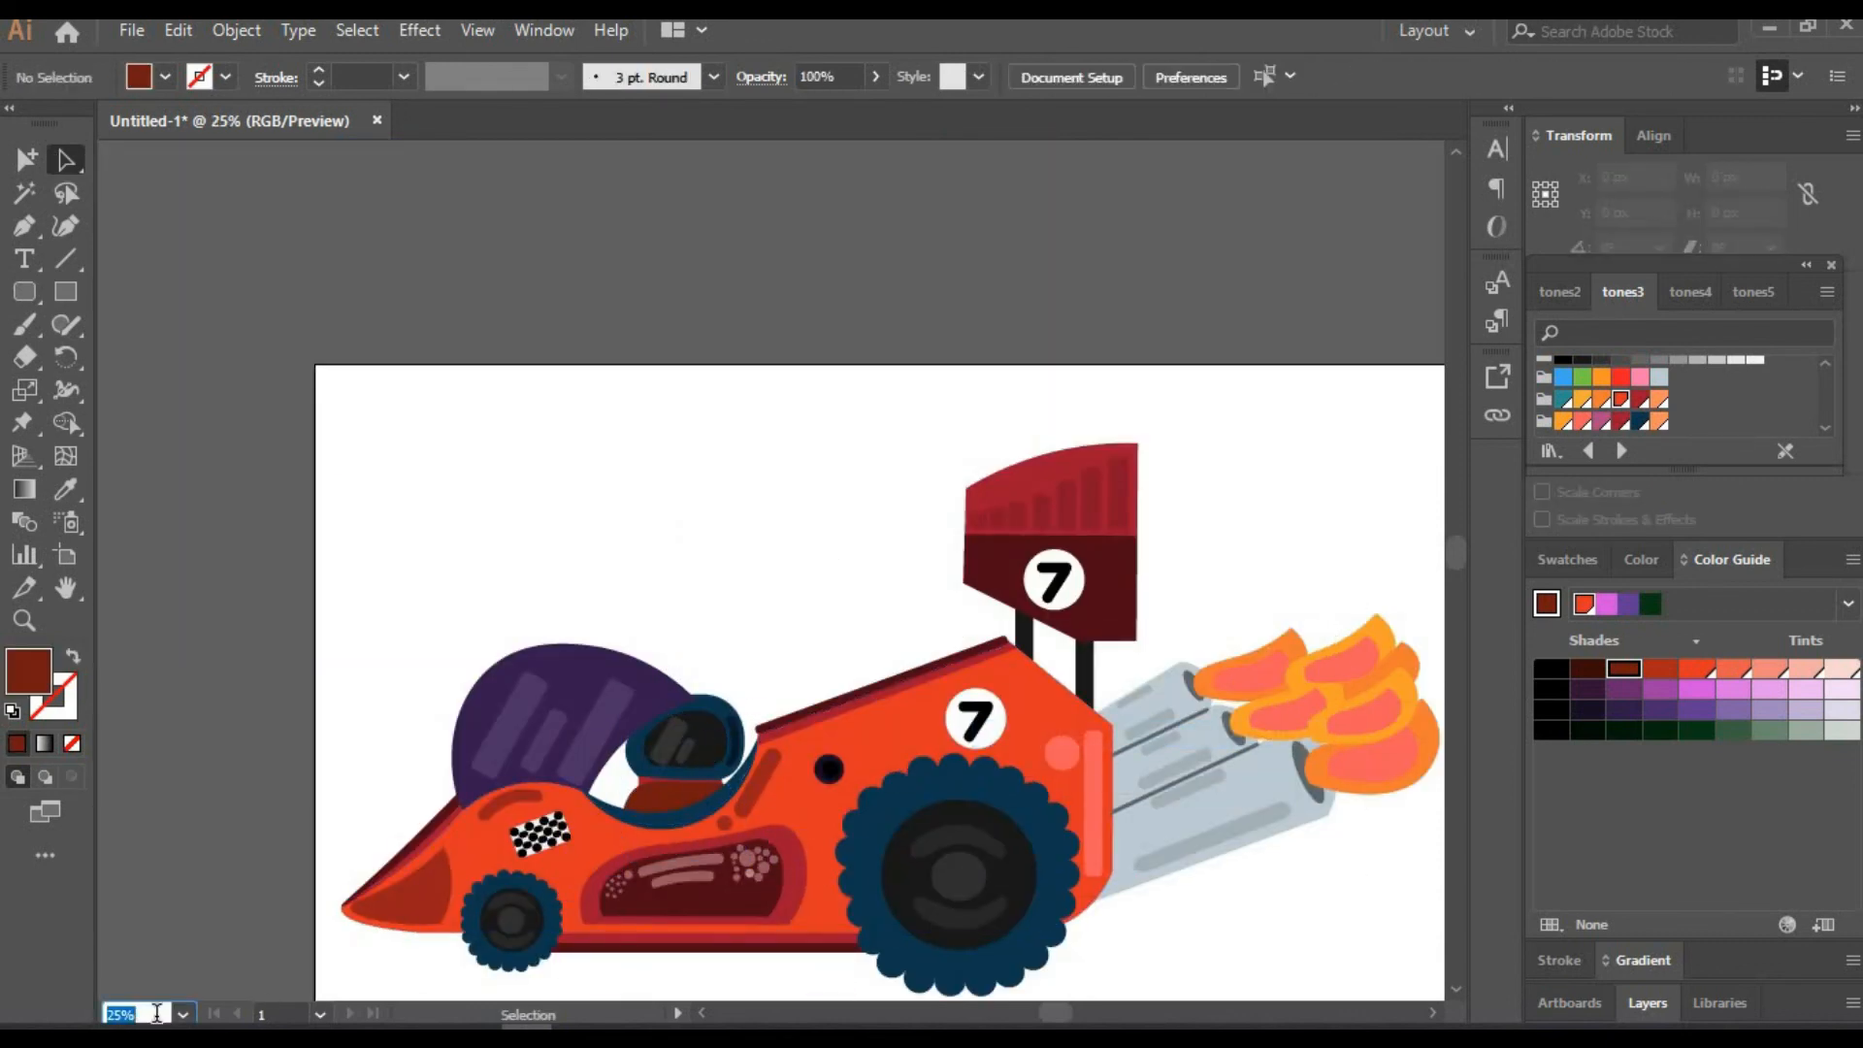
Scale the driver's helmet, neck strip and torso down together so the figure fits inside the cockpit opening
text(75)
key(Return)
key(h)
drag(594, 834, 825, 173)
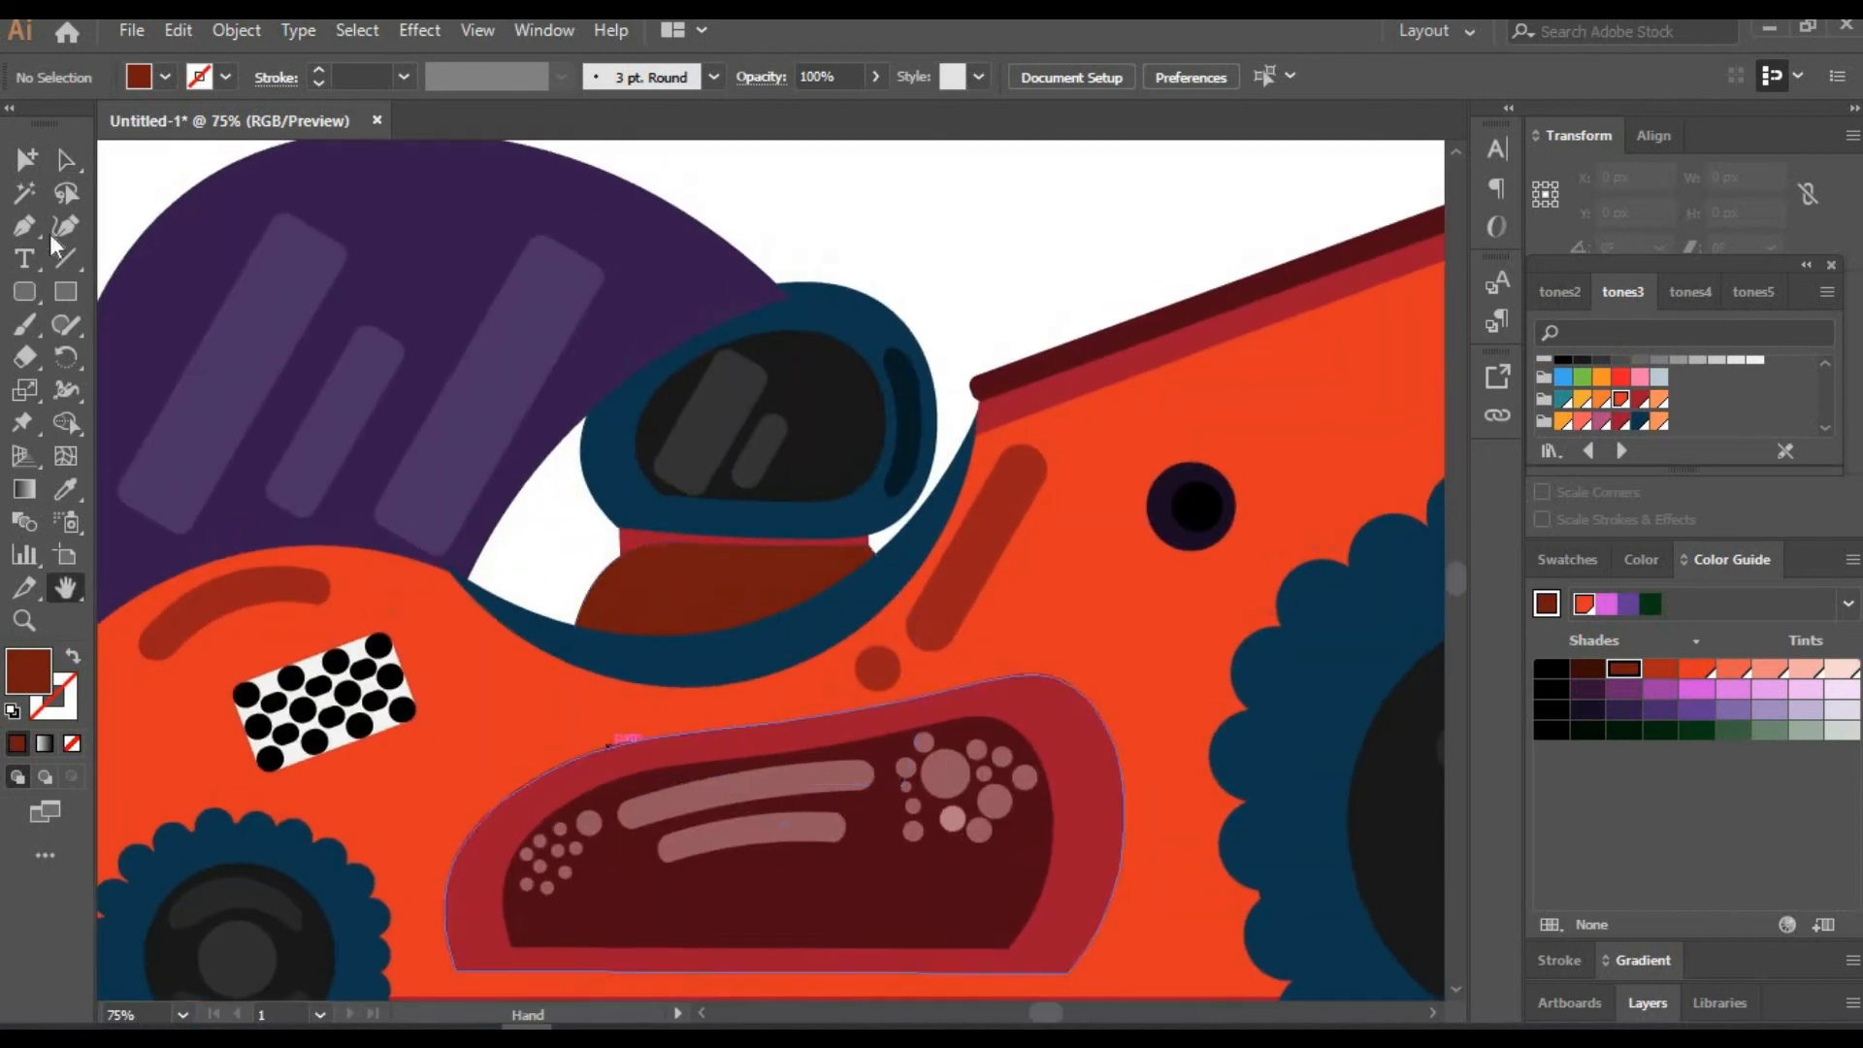
click(66, 161)
click(660, 597)
shift+click(634, 544)
shift+click(645, 509)
drag(813, 461, 791, 494)
drag(915, 314, 845, 393)
click(946, 254)
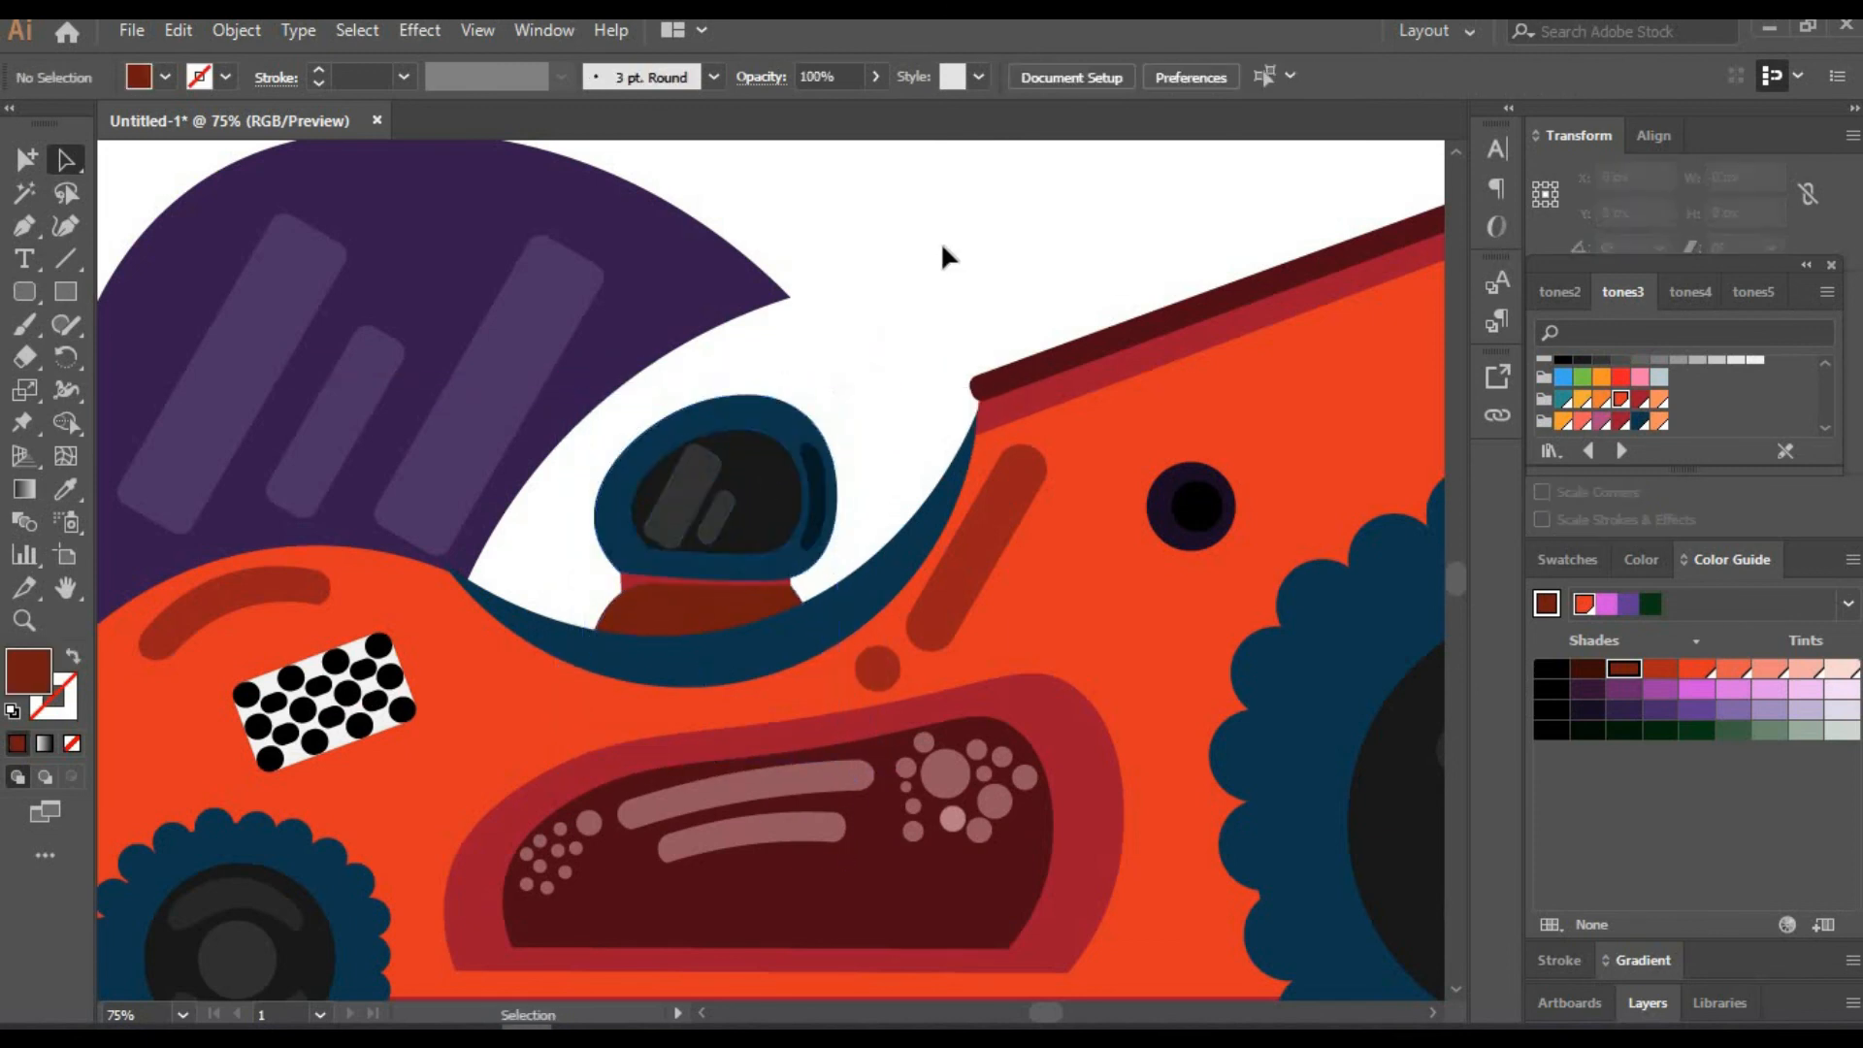
Lock the Cars layer, unlock Layer 2 and make Layer 2 the active layer
text(25)
key(Return)
click(65, 588)
drag(477, 826, 307, 858)
click(1665, 1002)
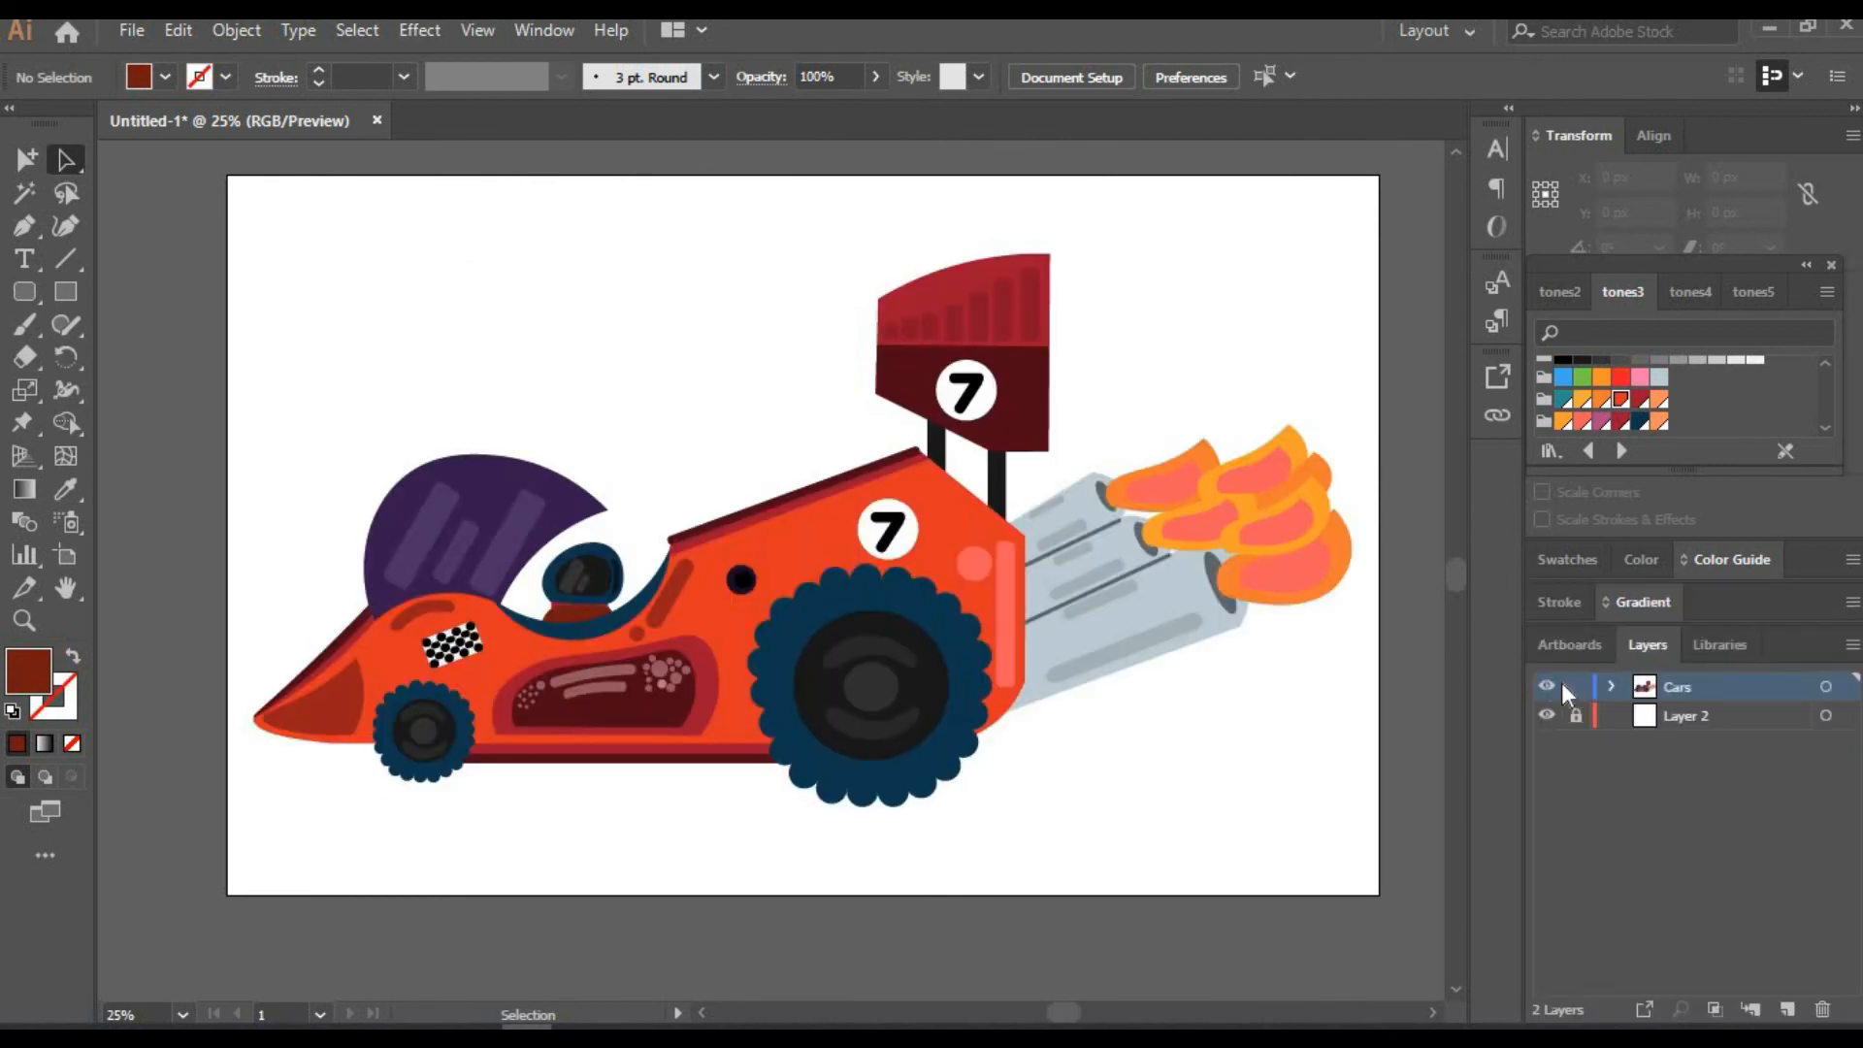
click(1576, 687)
click(1576, 716)
click(1688, 717)
Draw a 2880 by 1800 px background rectangle covering the whole artboard on Layer 2
click(65, 588)
drag(685, 398, 636, 411)
click(65, 293)
mouse_move(177, 189)
mouse_down()
mouse_move(497, 553)
mouse_move(1330, 907)
mouse_up()
Try orange, coral, peach and dusty red fills from the tones3 and tones2 swatches on the background rectangle
click(1563, 423)
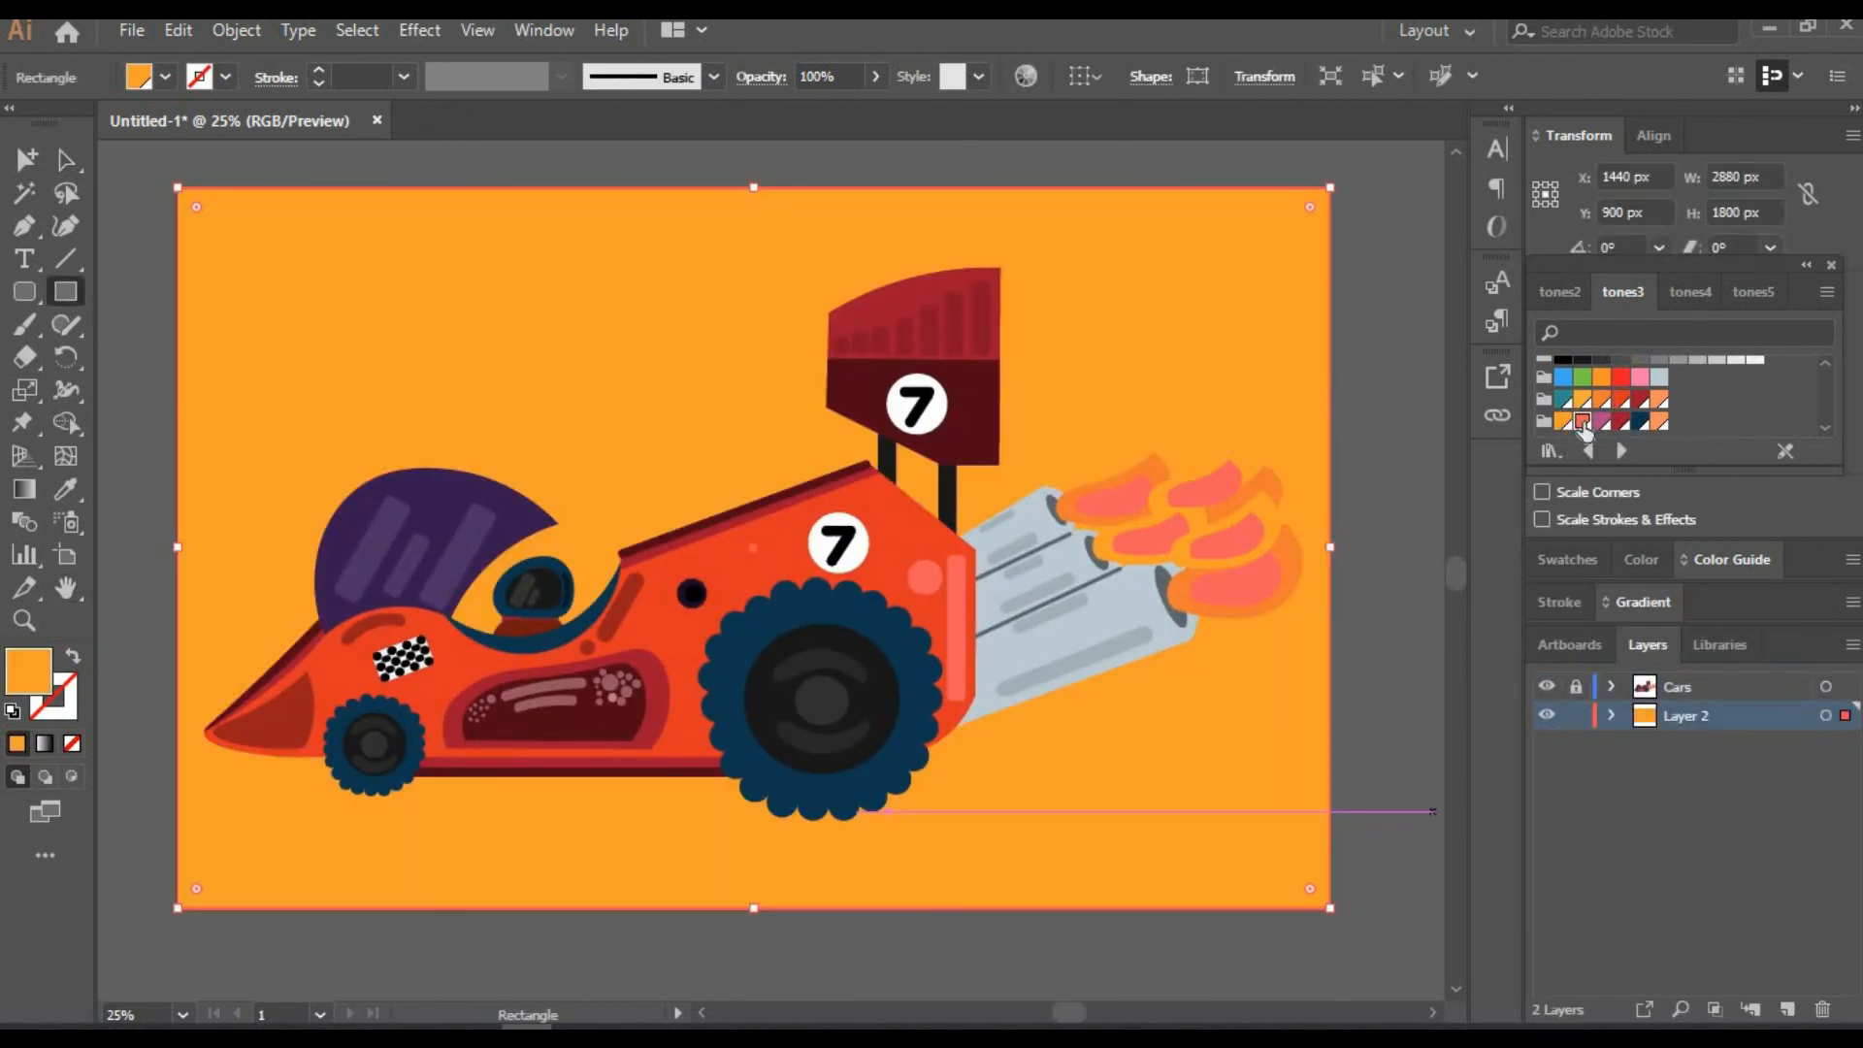
click(1586, 424)
click(1660, 423)
click(1828, 364)
click(1561, 292)
drag(1827, 381, 1840, 444)
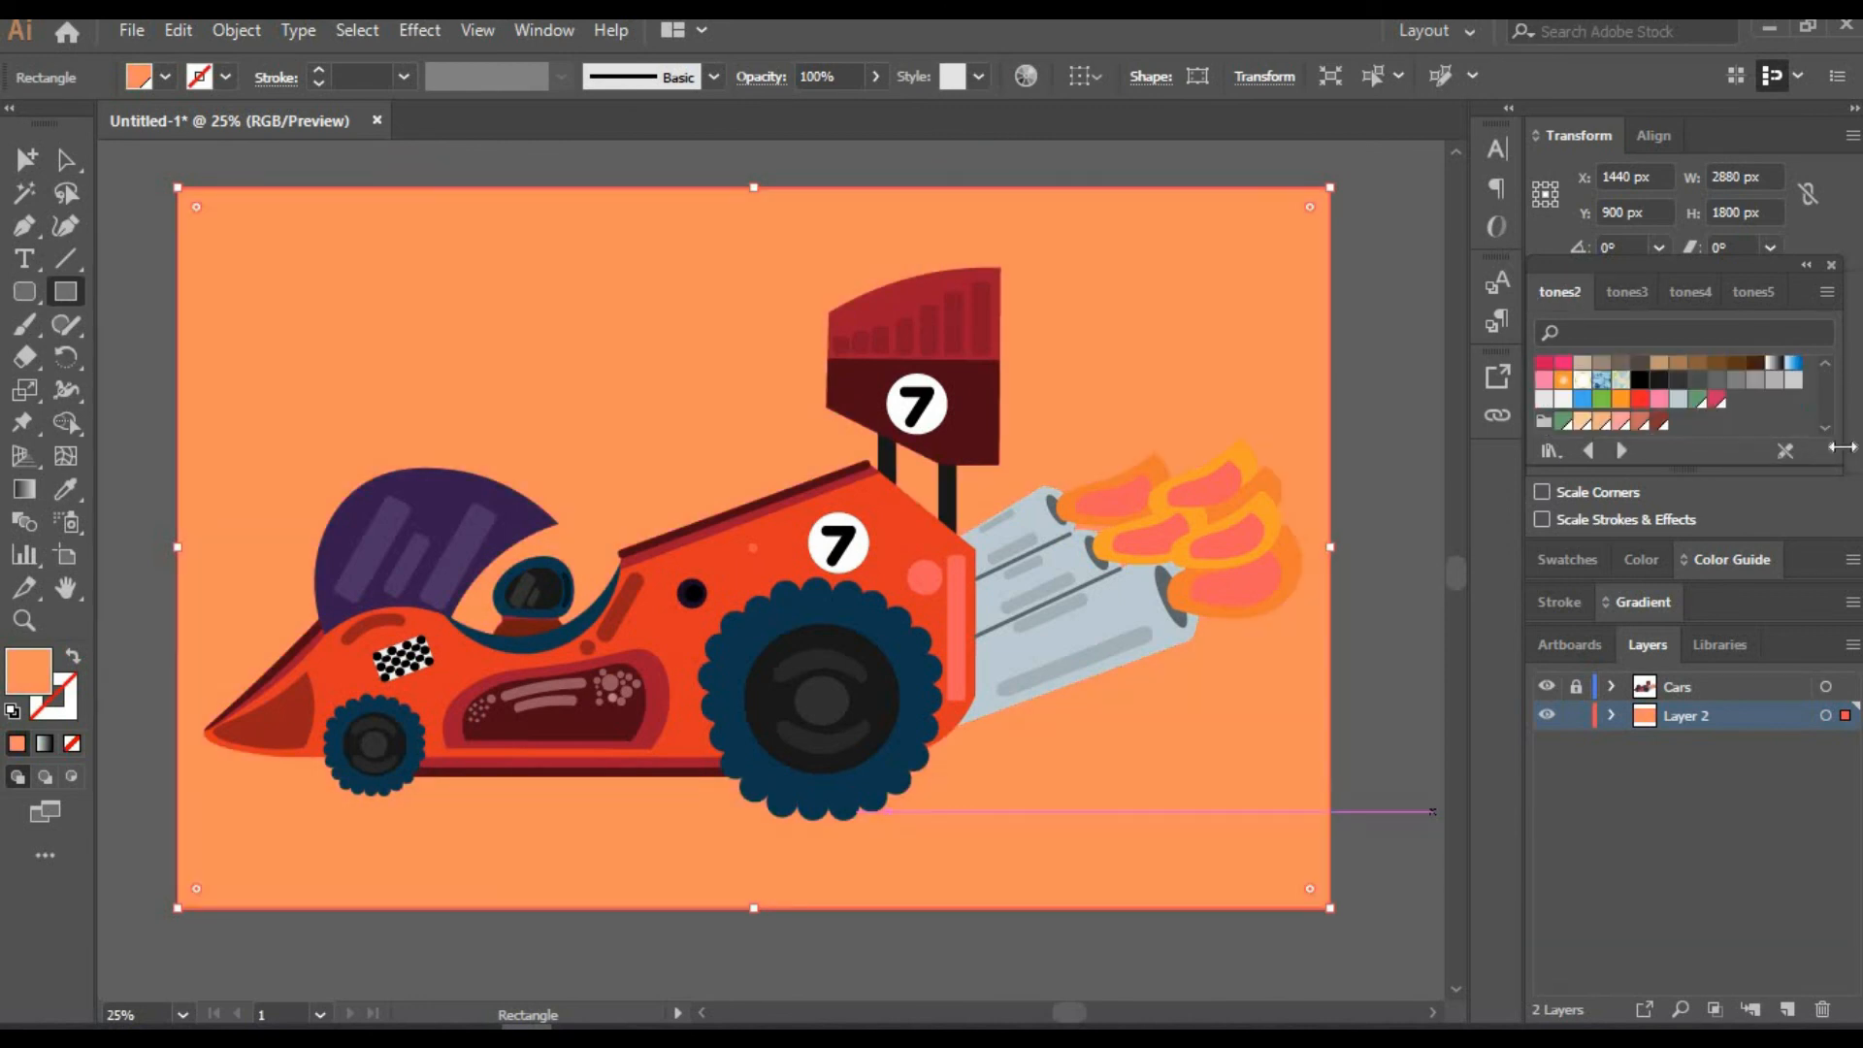
click(1584, 424)
click(1565, 423)
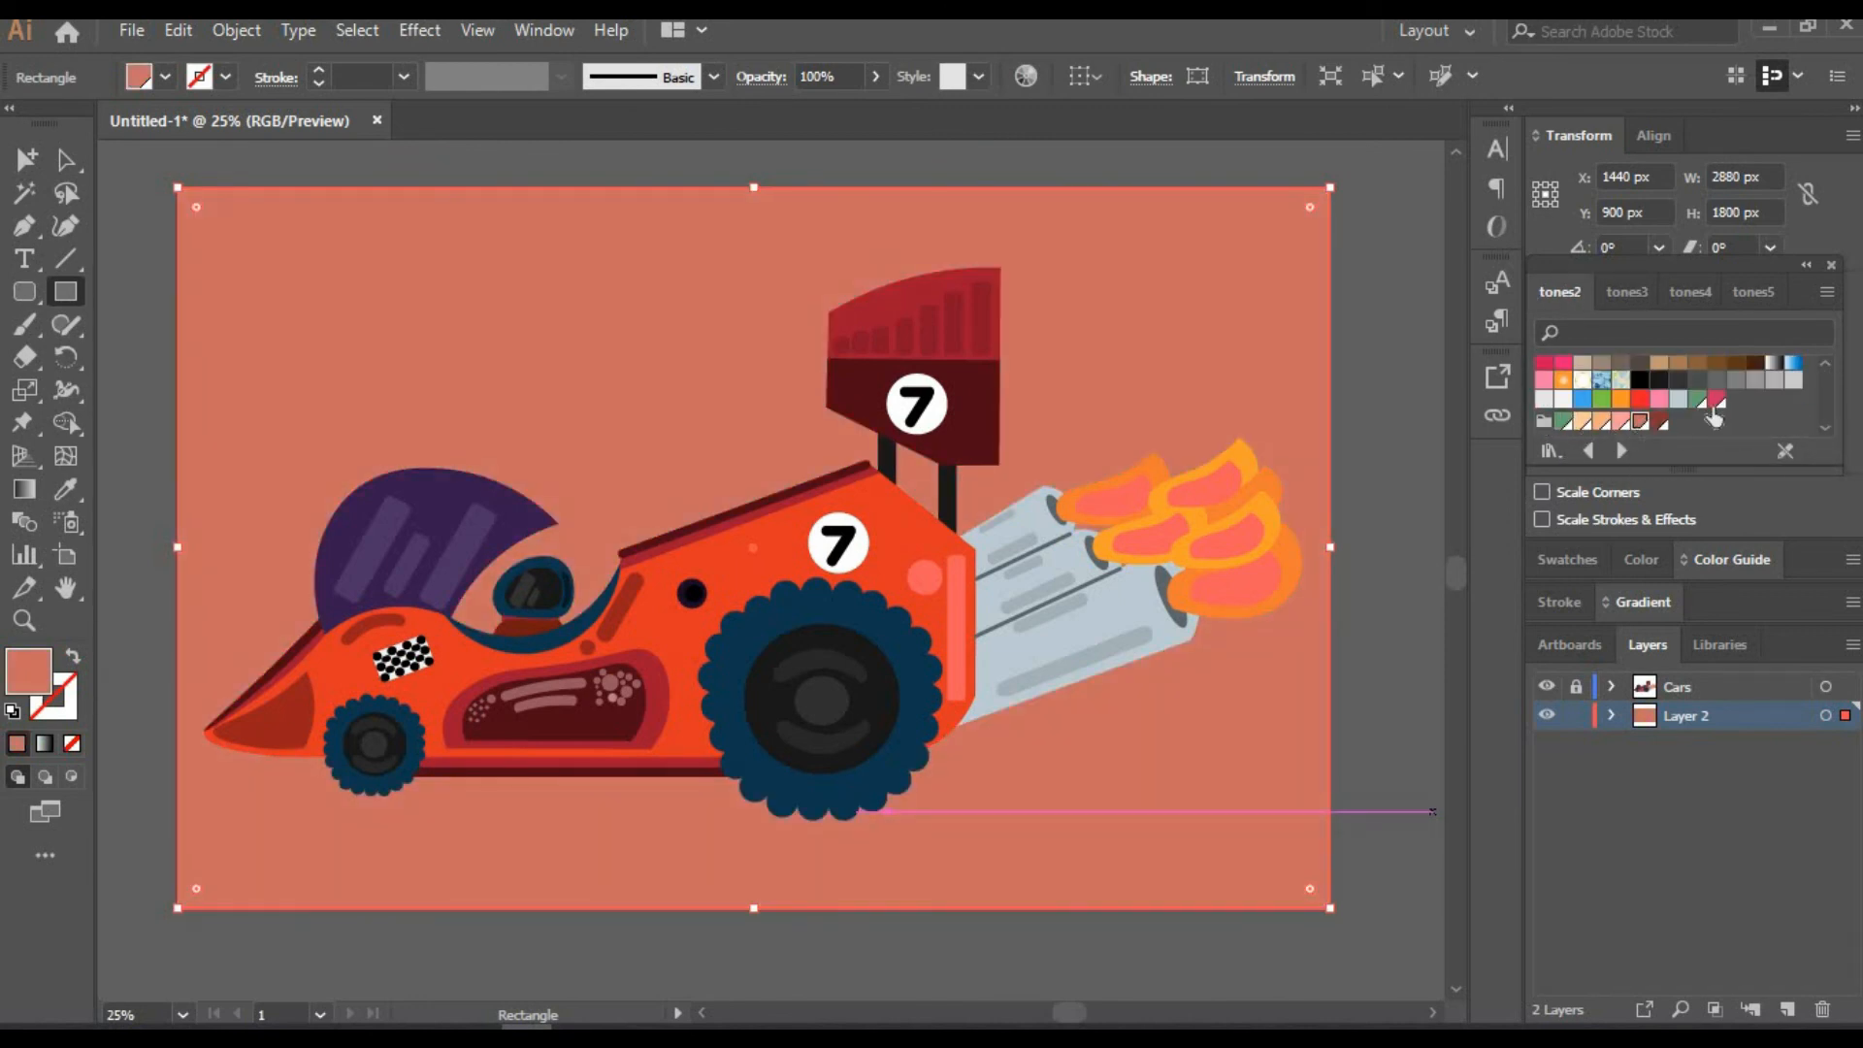
Try the pale grey-blue, green and mid-grey swatches from tones2 as the background rectangle's fill
click(1680, 401)
click(132, 161)
click(698, 243)
click(1699, 400)
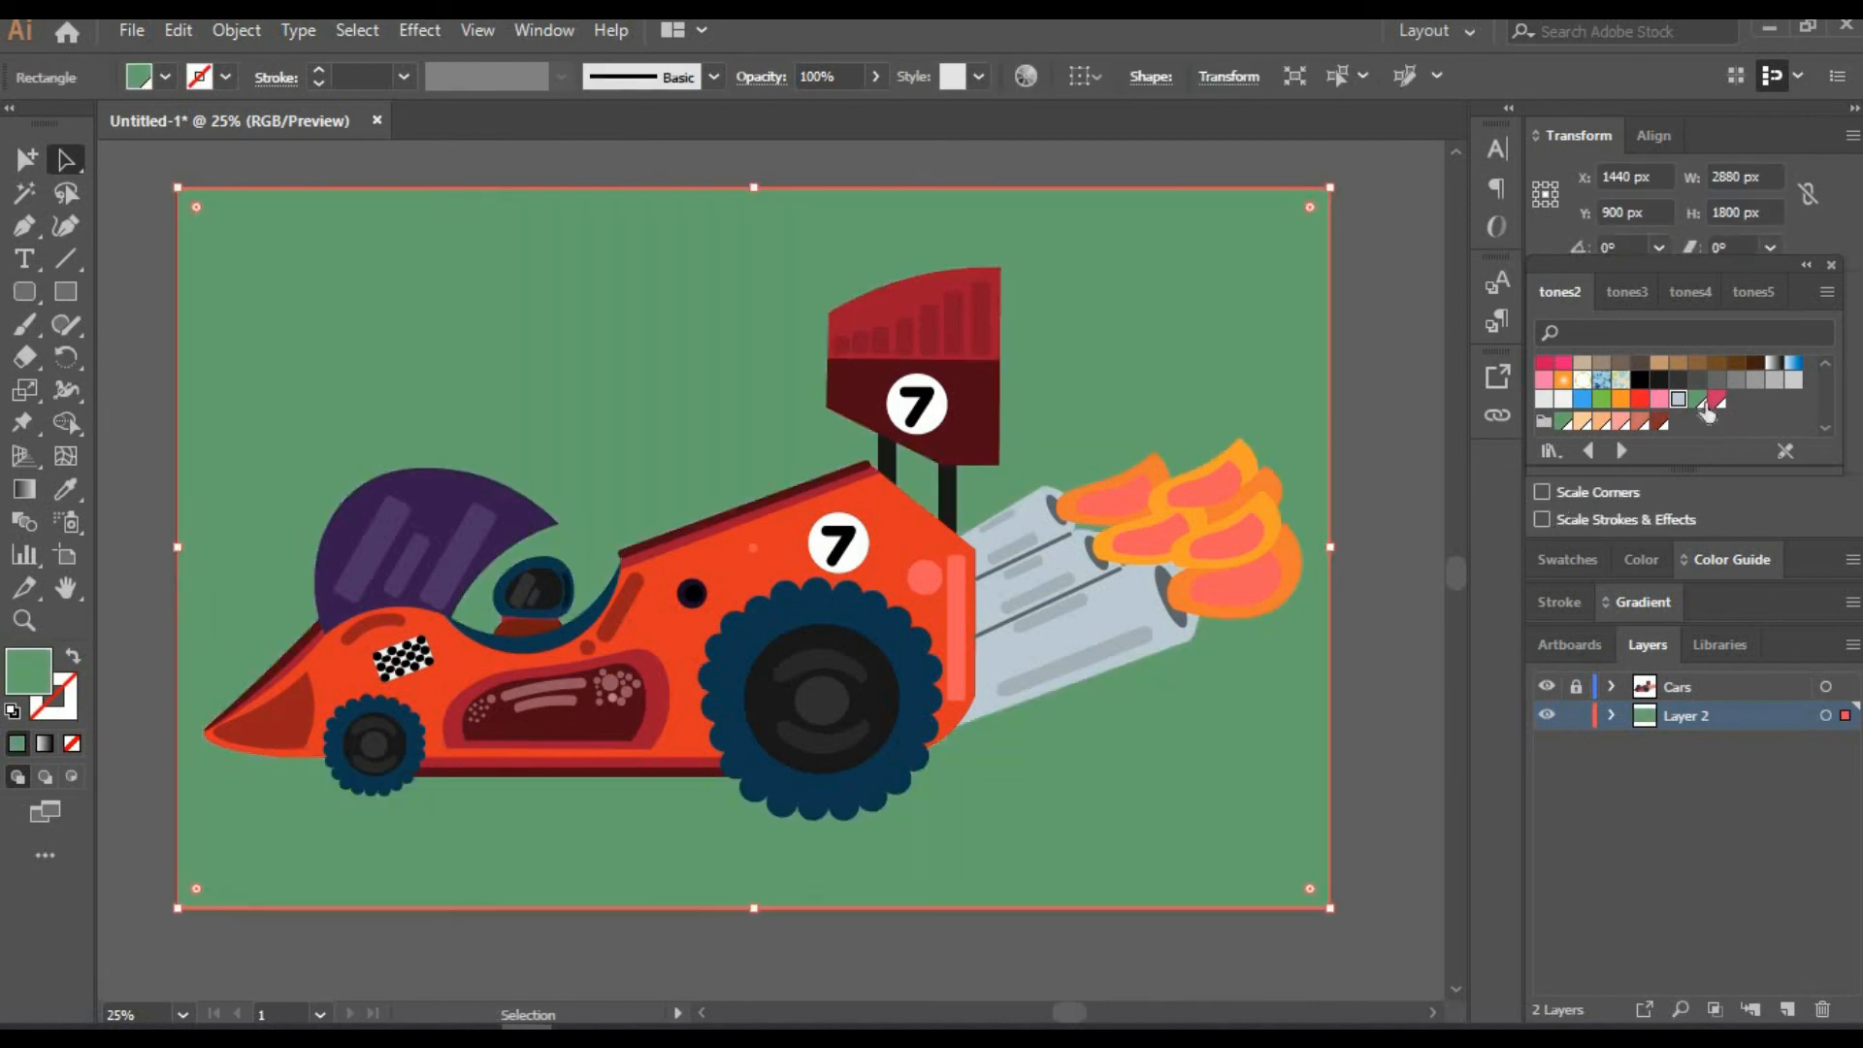
click(1775, 380)
click(1755, 380)
click(1383, 456)
scroll(1650, 398, up, 2)
key(ctrl+a)
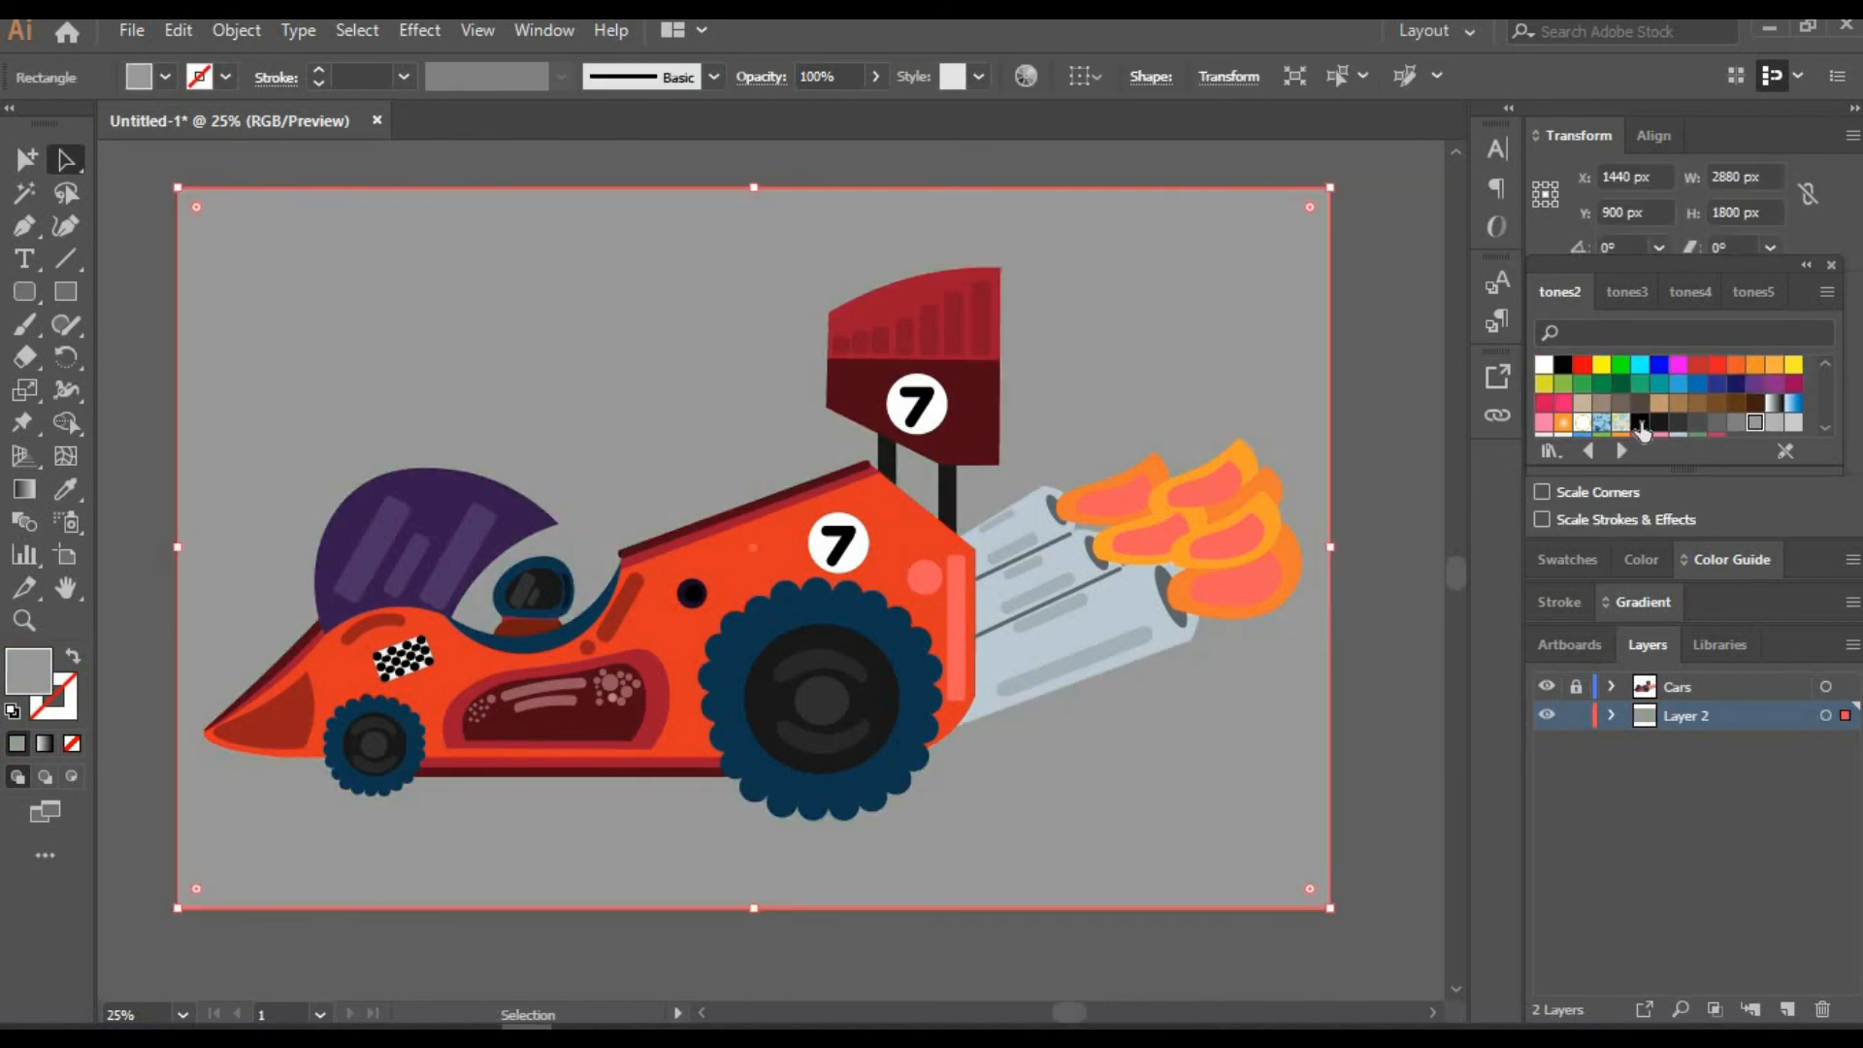
Fill the background with a very dark shade of the tones4 navy R=18 G=59 B=117 and rename its layer Background
click(1689, 292)
click(1640, 421)
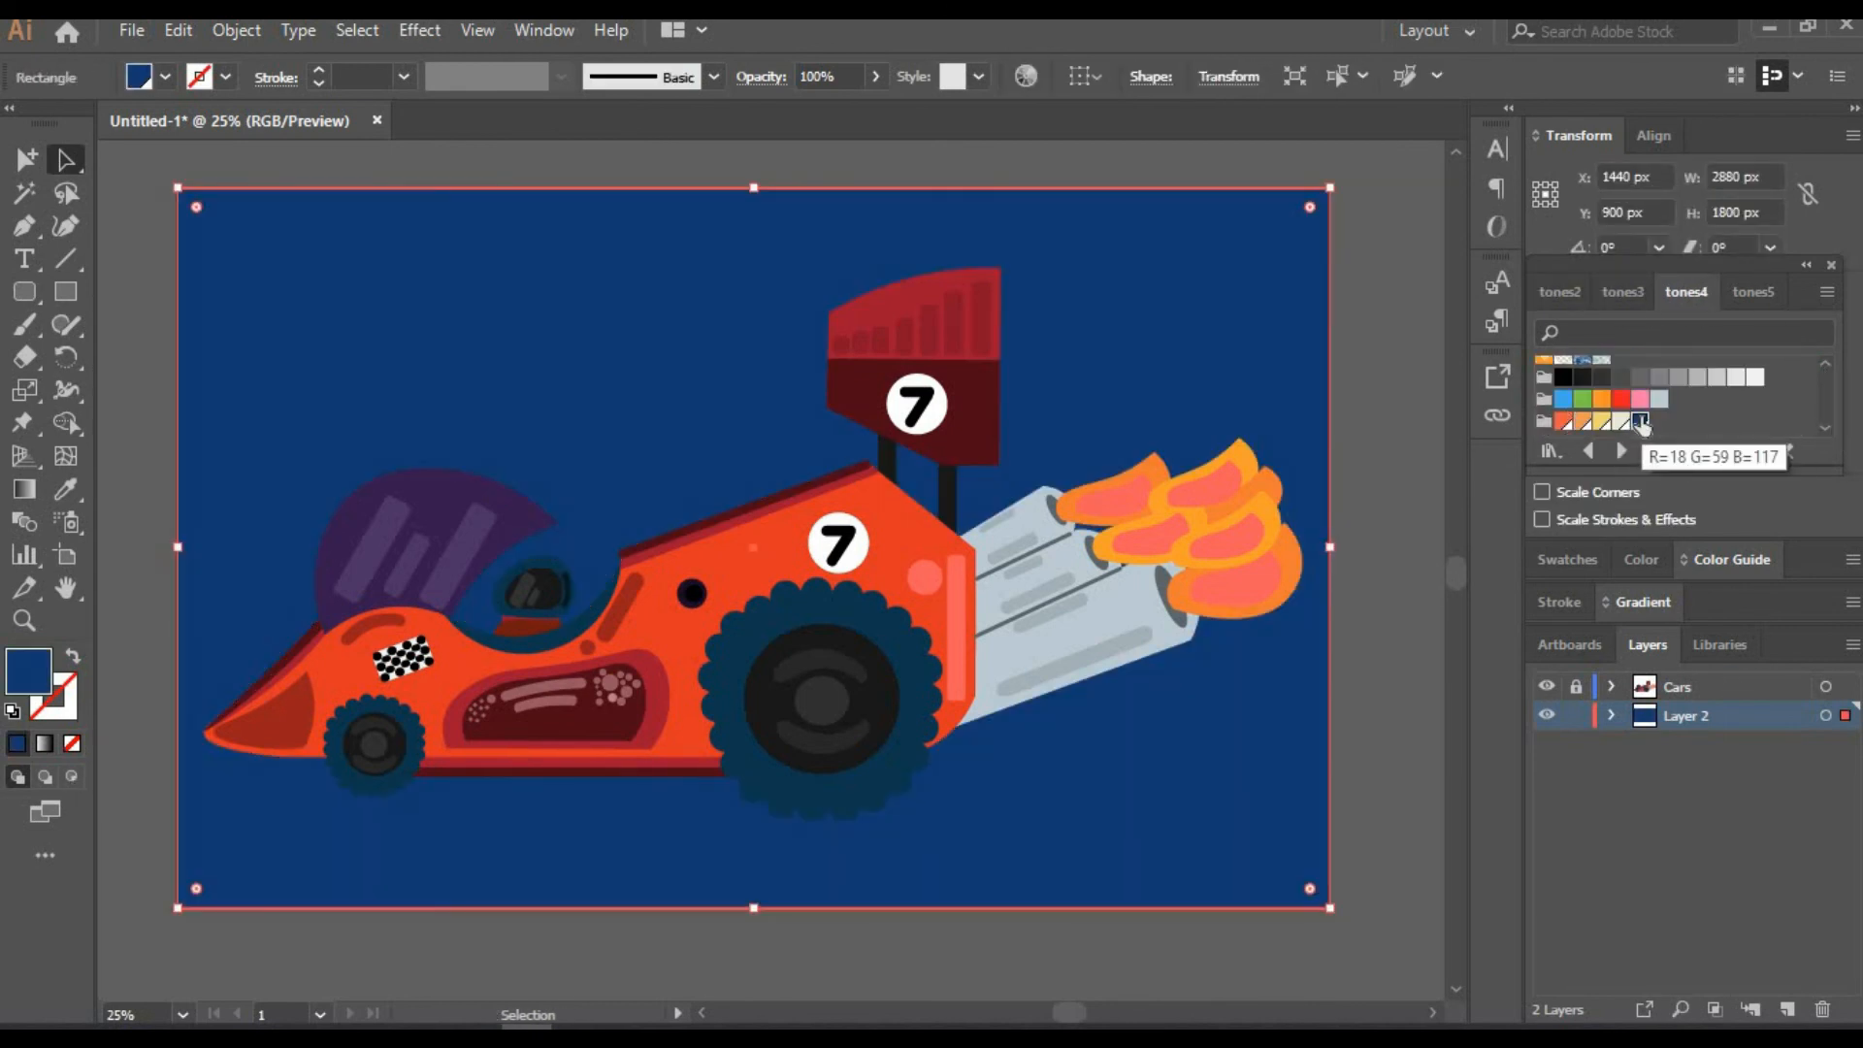
click(1753, 292)
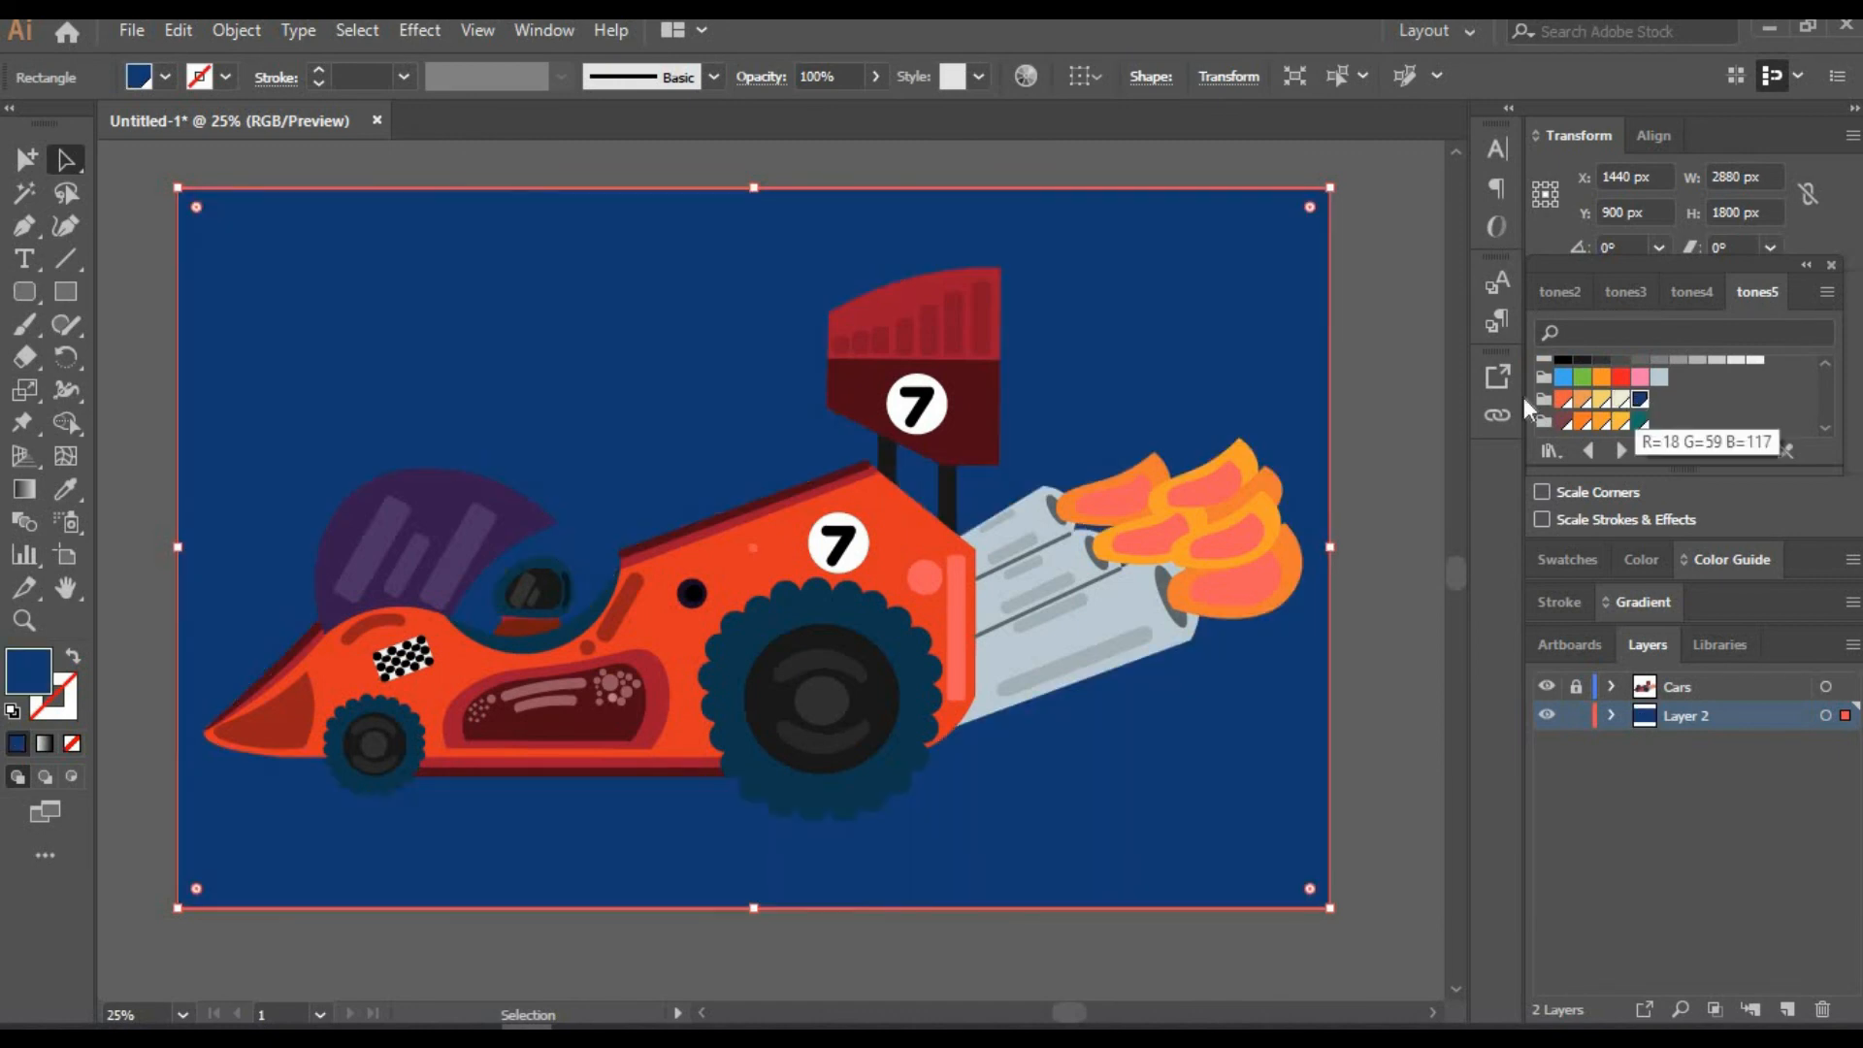
click(1599, 567)
click(1410, 532)
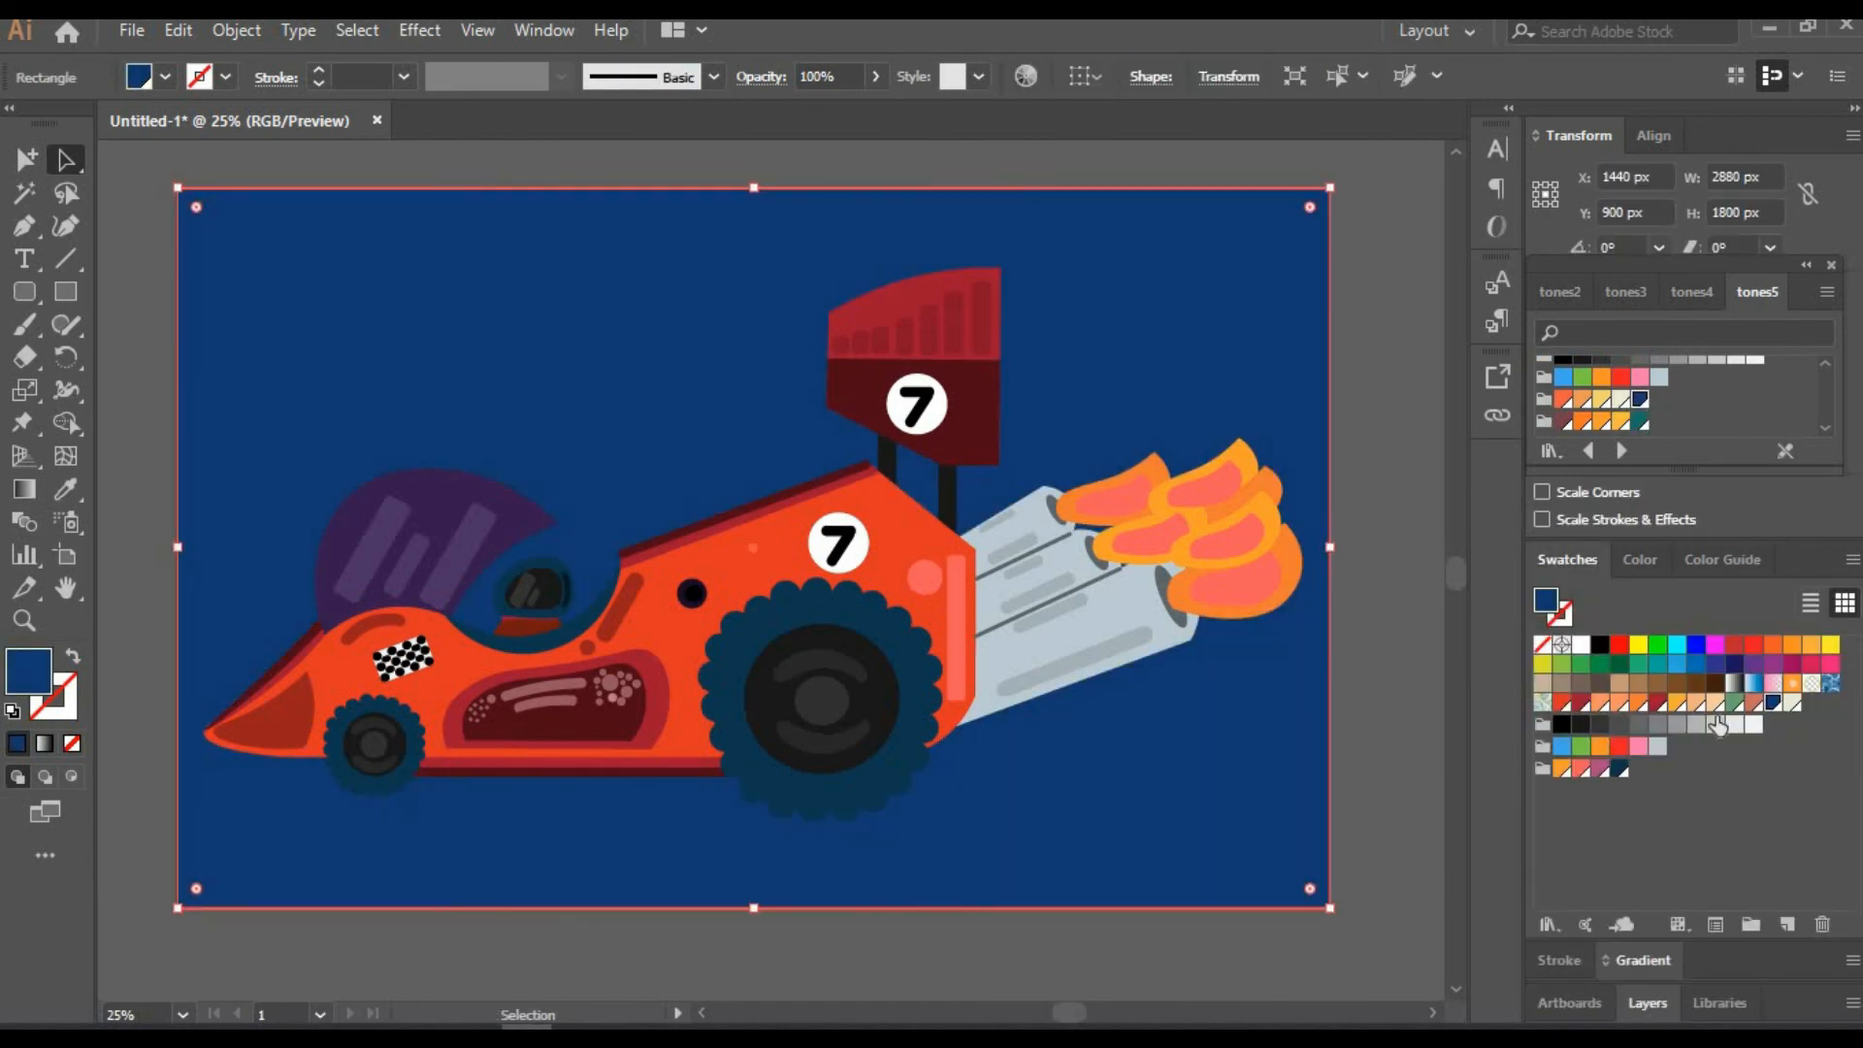
click(1747, 560)
click(1624, 669)
click(1361, 523)
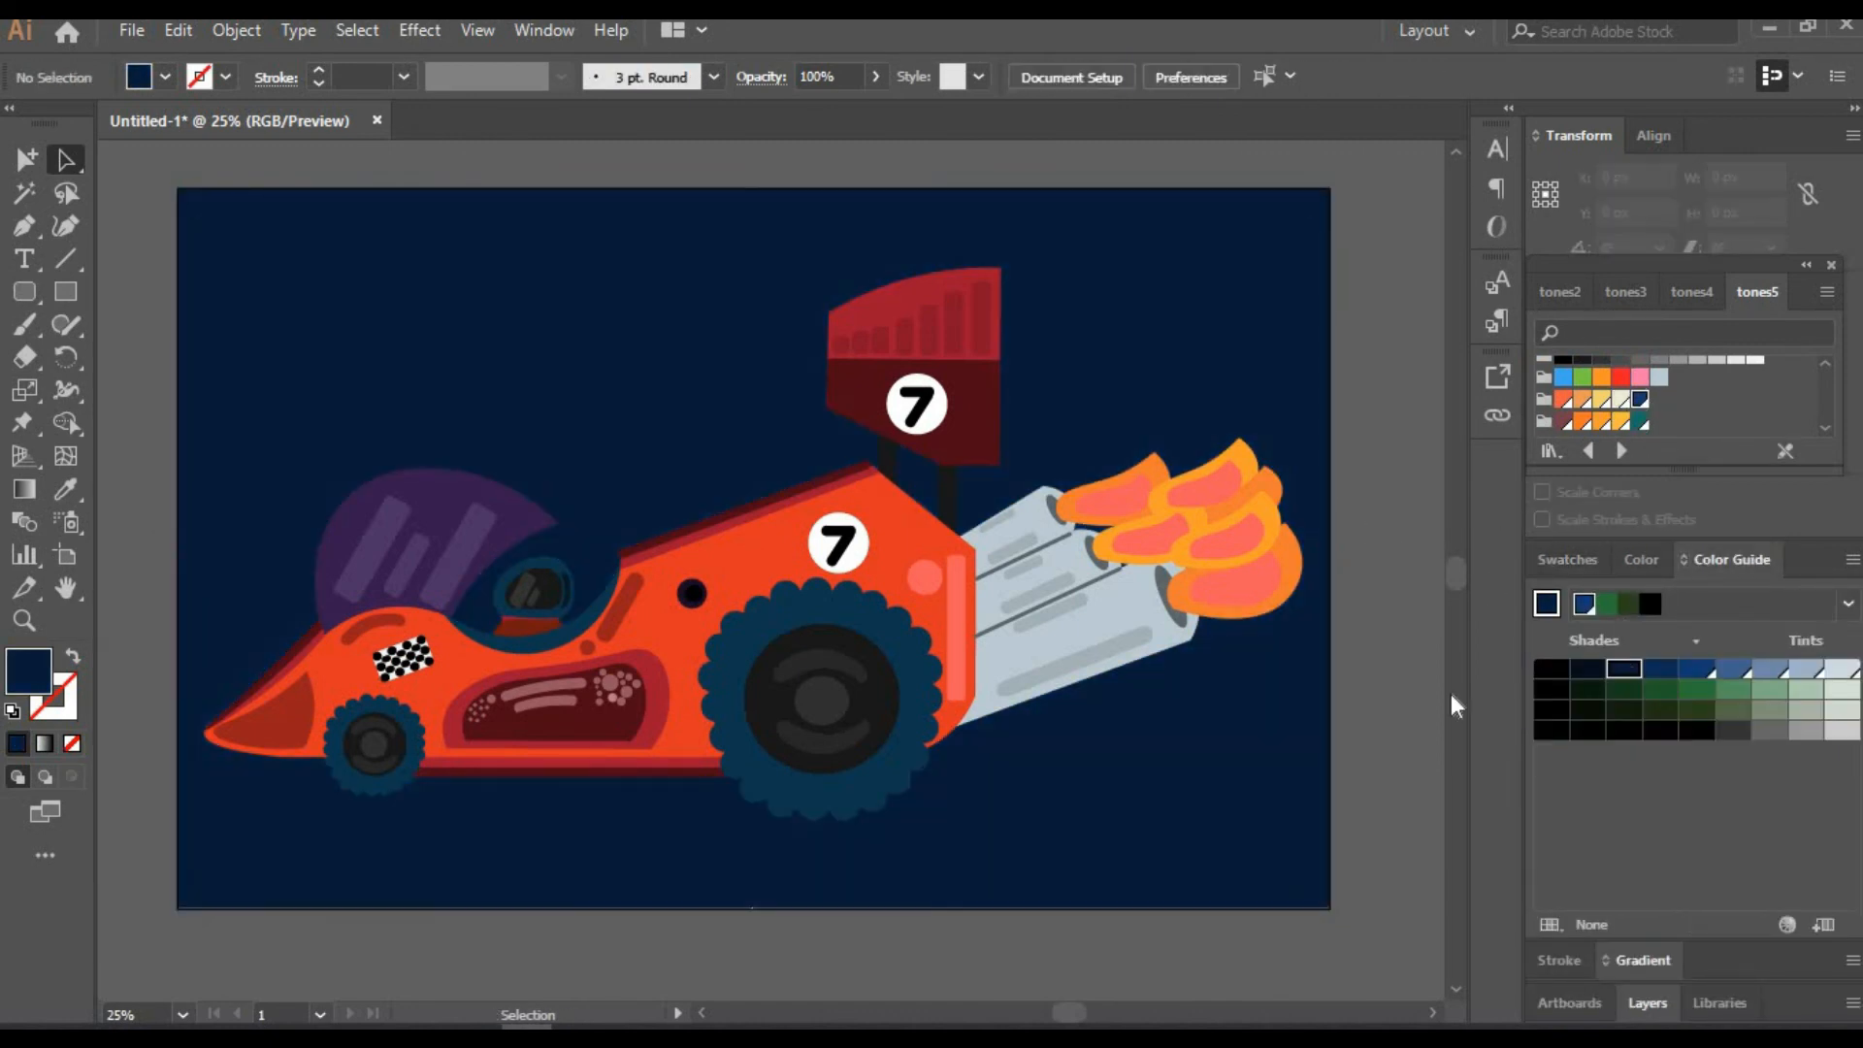
click(1647, 1002)
Draw a horizontal rounded bar above the car's canopy in a slightly lighter navy and duplicate it into three staggered bars
click(24, 291)
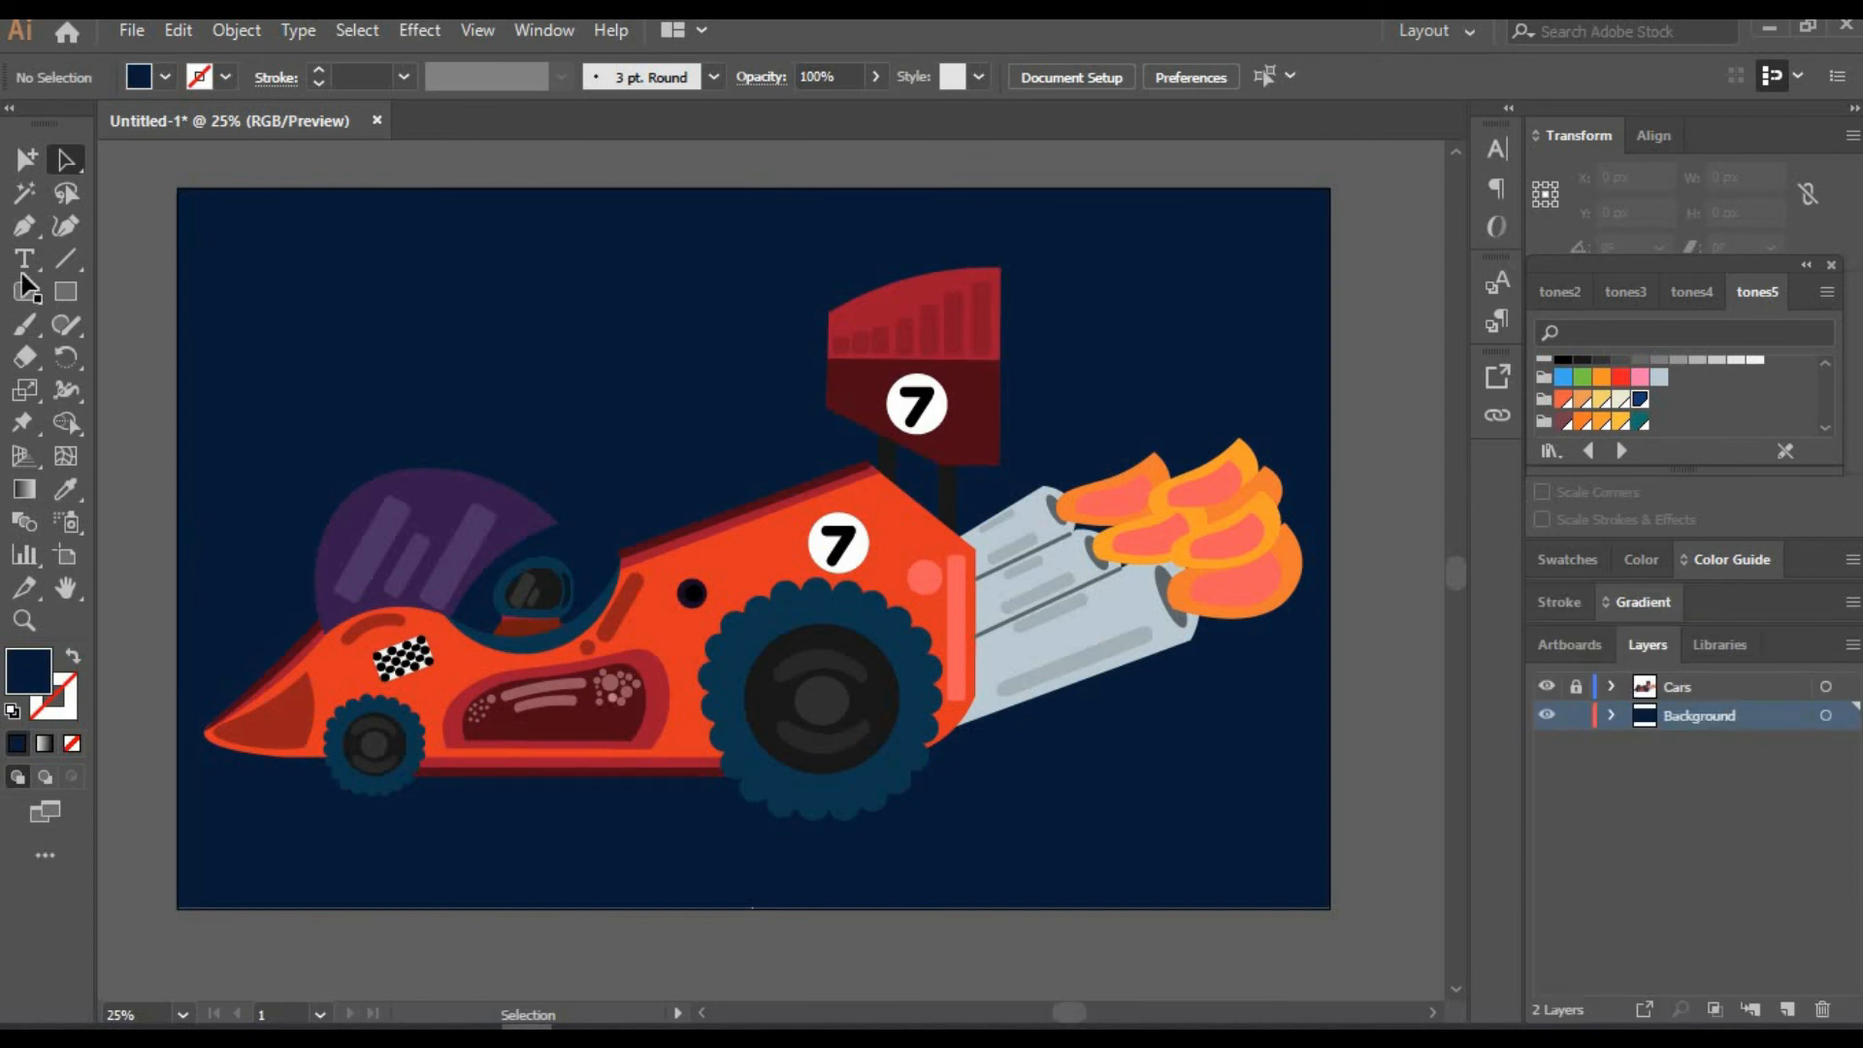
mouse_move(213, 240)
mouse_down()
mouse_move(737, 326)
mouse_move(776, 258)
mouse_move(645, 275)
mouse_move(665, 366)
mouse_move(700, 362)
mouse_up()
click(66, 225)
click(1733, 560)
click(1661, 669)
click(1376, 366)
click(689, 283)
drag(699, 361, 525, 425)
click(765, 242)
click(753, 173)
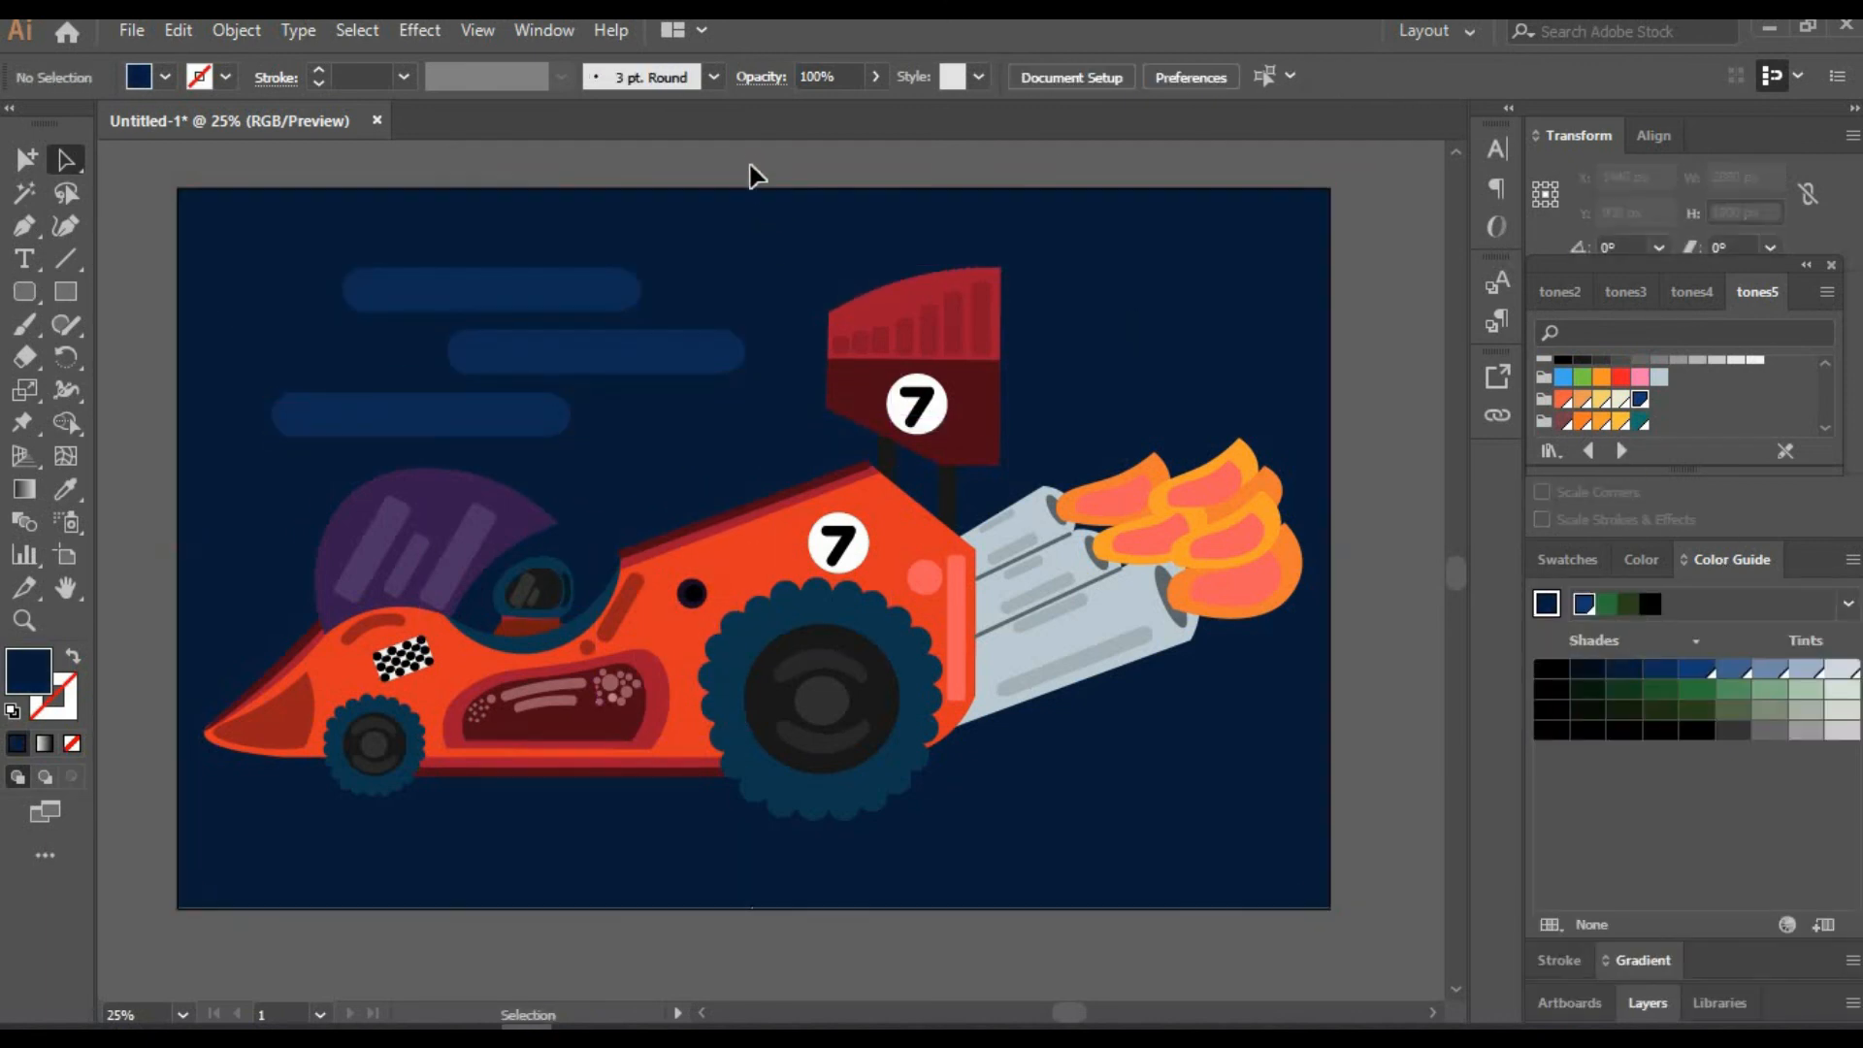
Add three circles about 97 px wide beside the ends of the horizontal bars, filled with the bars' navy
click(26, 291)
click(114, 322)
mouse_move(367, 335)
mouse_down()
mouse_move(407, 374)
mouse_move(672, 294)
mouse_up()
key(v)
click(379, 352)
key(i)
click(475, 351)
click(66, 159)
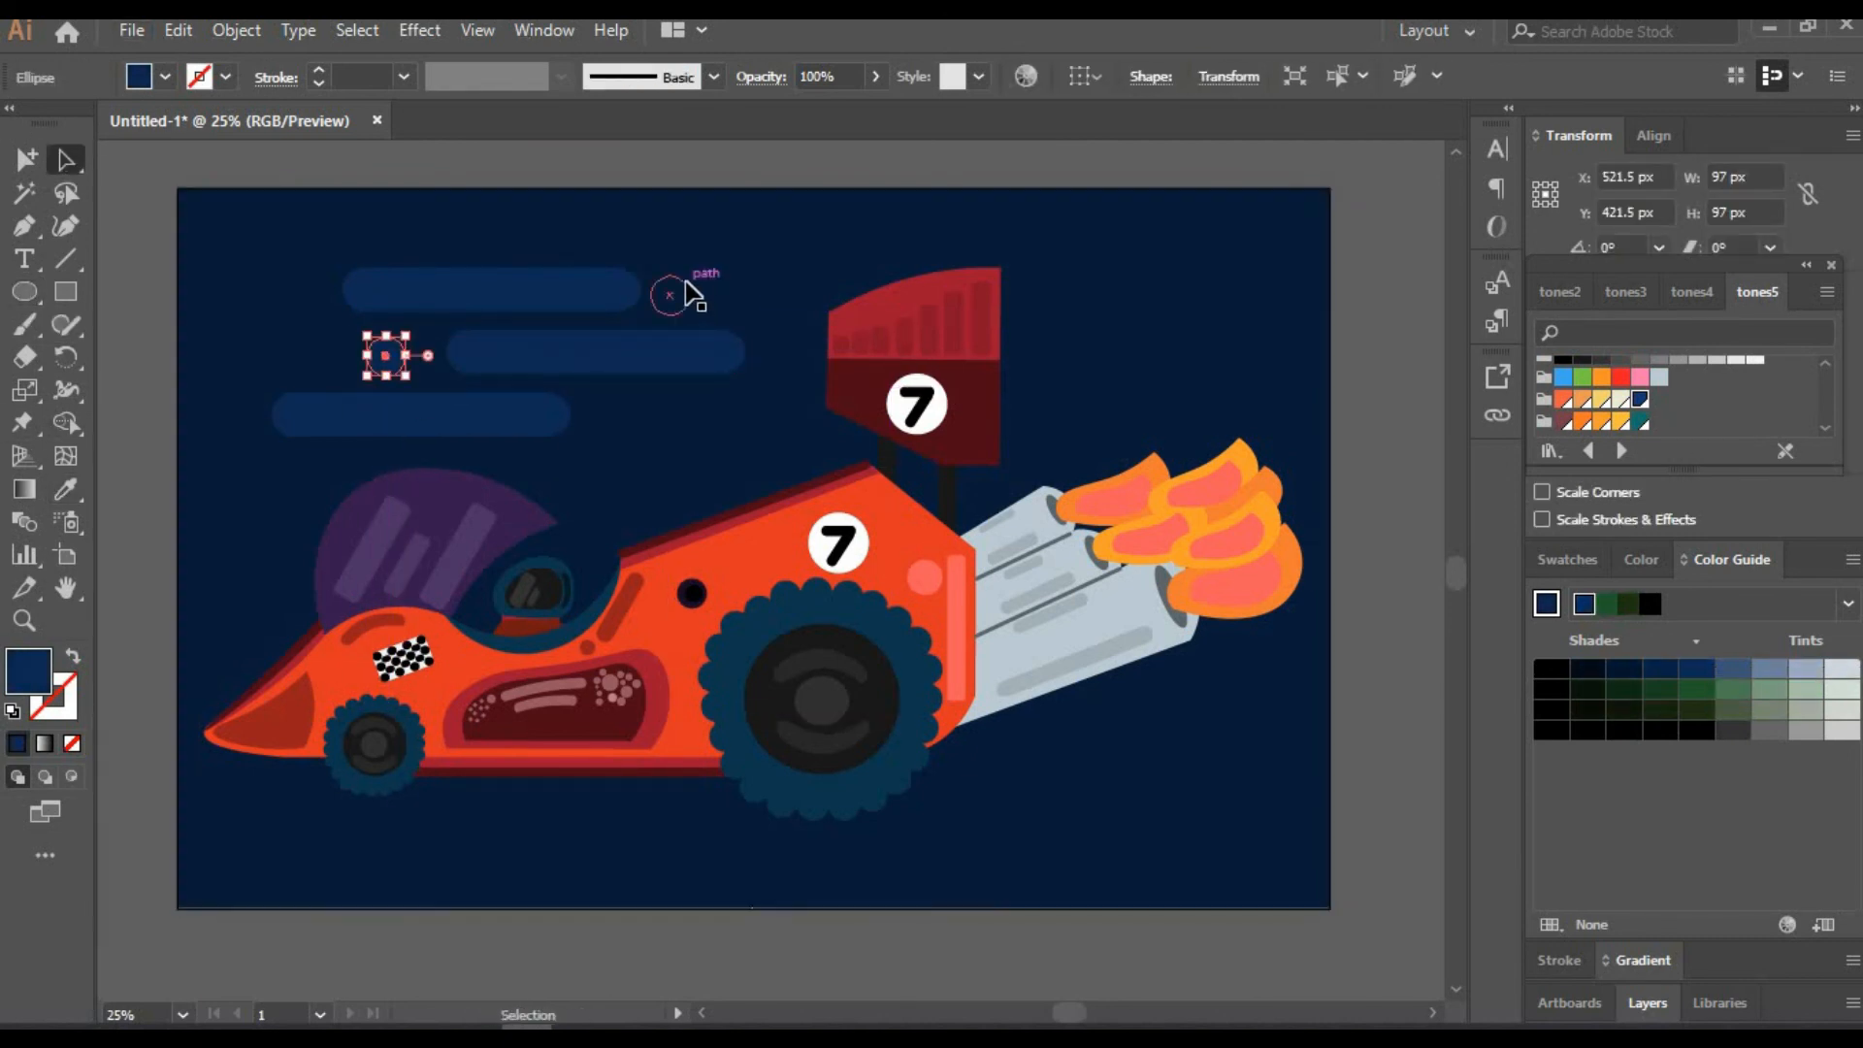
click(683, 288)
key(Delete)
drag(396, 357, 612, 420)
click(207, 173)
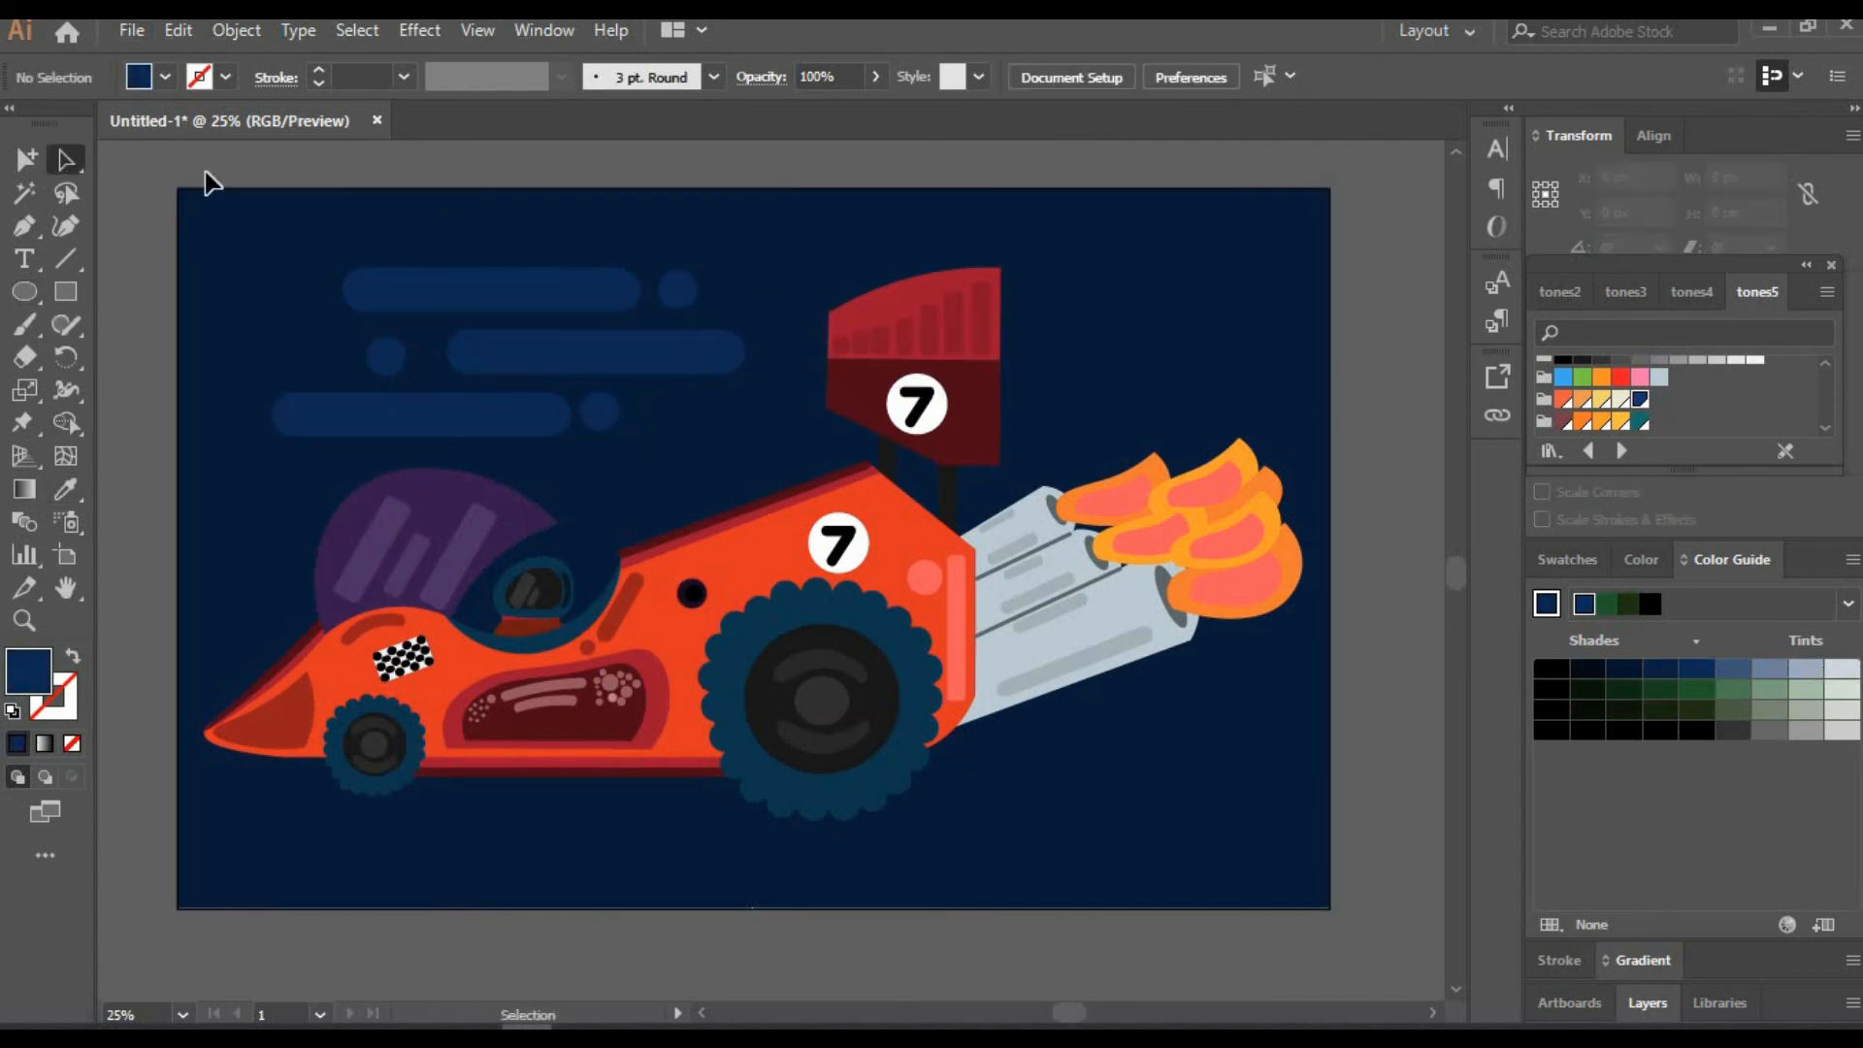
Draw three vertical navy bars of stepped heights behind the rear wing, above the exhaust flames
click(65, 291)
mouse_move(1235, 250)
mouse_down()
mouse_move(1276, 386)
mouse_move(1184, 362)
mouse_move(1207, 301)
mouse_move(1131, 343)
mouse_move(1136, 318)
mouse_move(1204, 344)
mouse_move(1214, 292)
mouse_up()
key(v)
click(1383, 376)
click(1170, 355)
click(1386, 357)
drag(1131, 353, 1148, 353)
click(1350, 417)
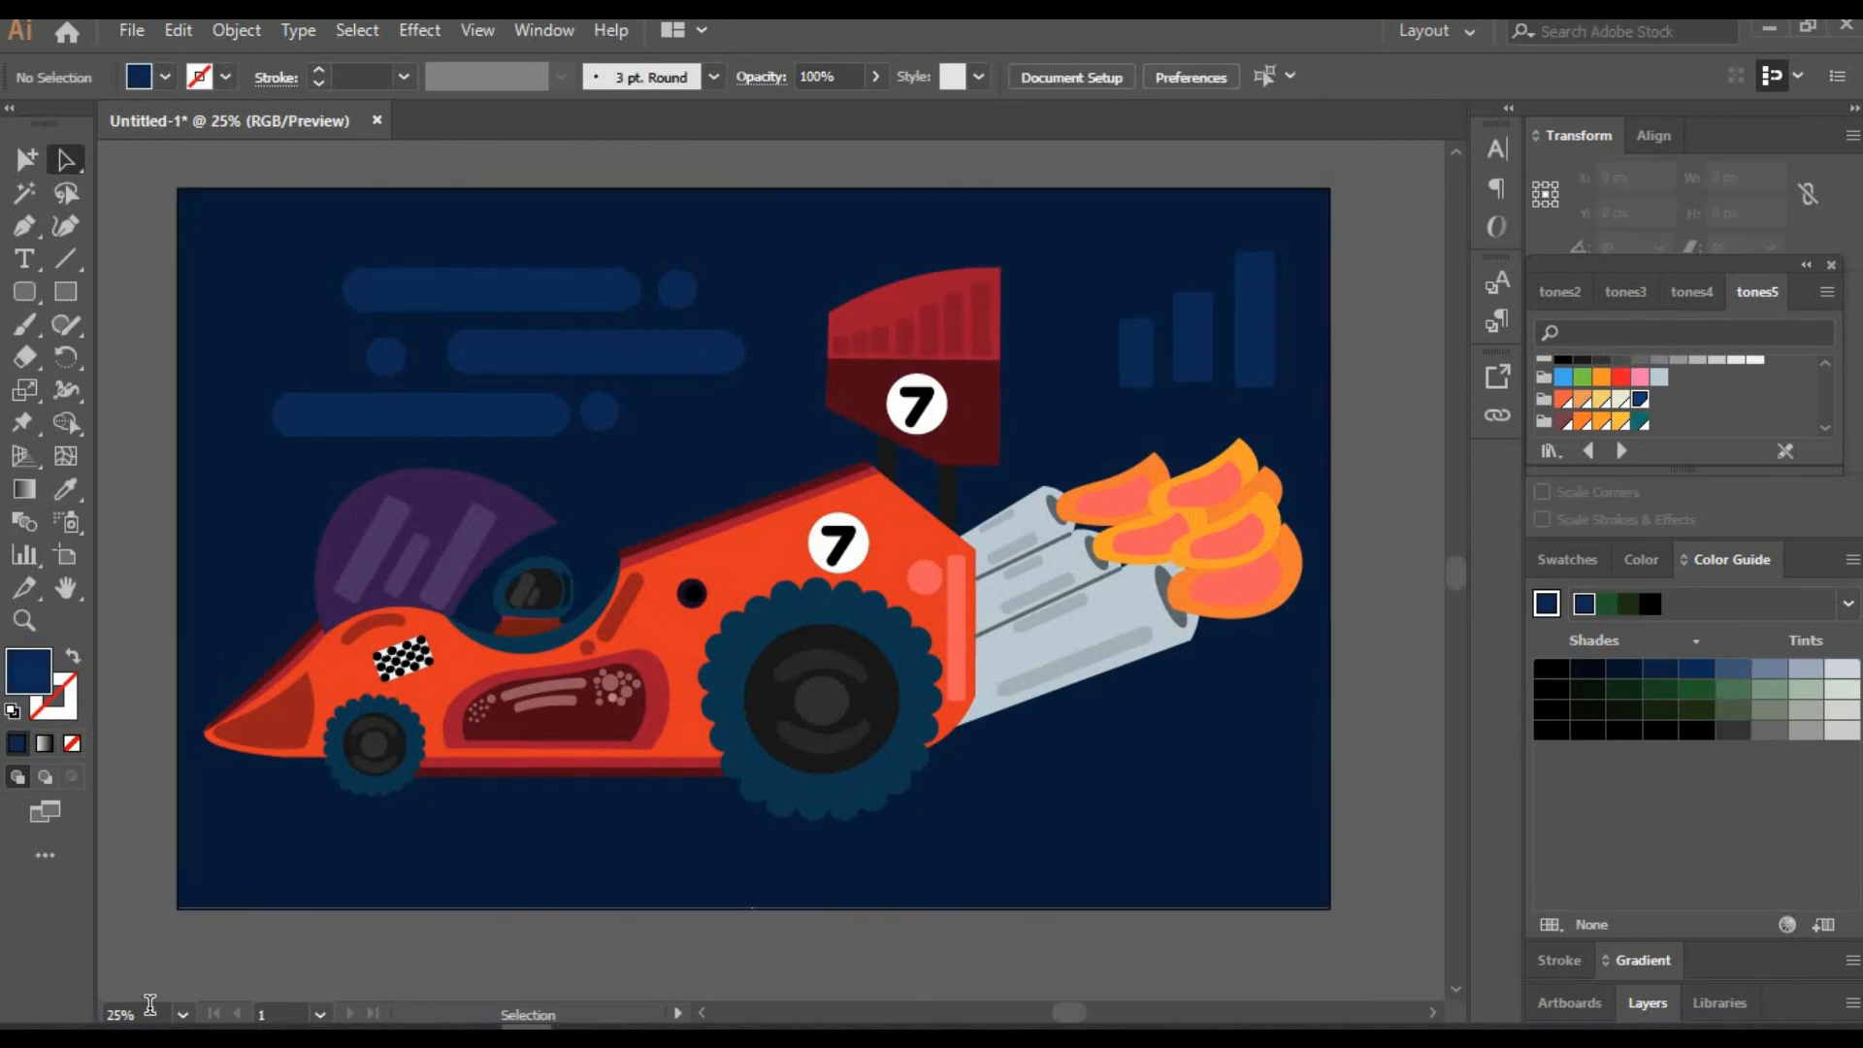
Curve the upper and lower ends of the three vertical bars outward with the Curvature tool
click(149, 1013)
text(100)
key(Return)
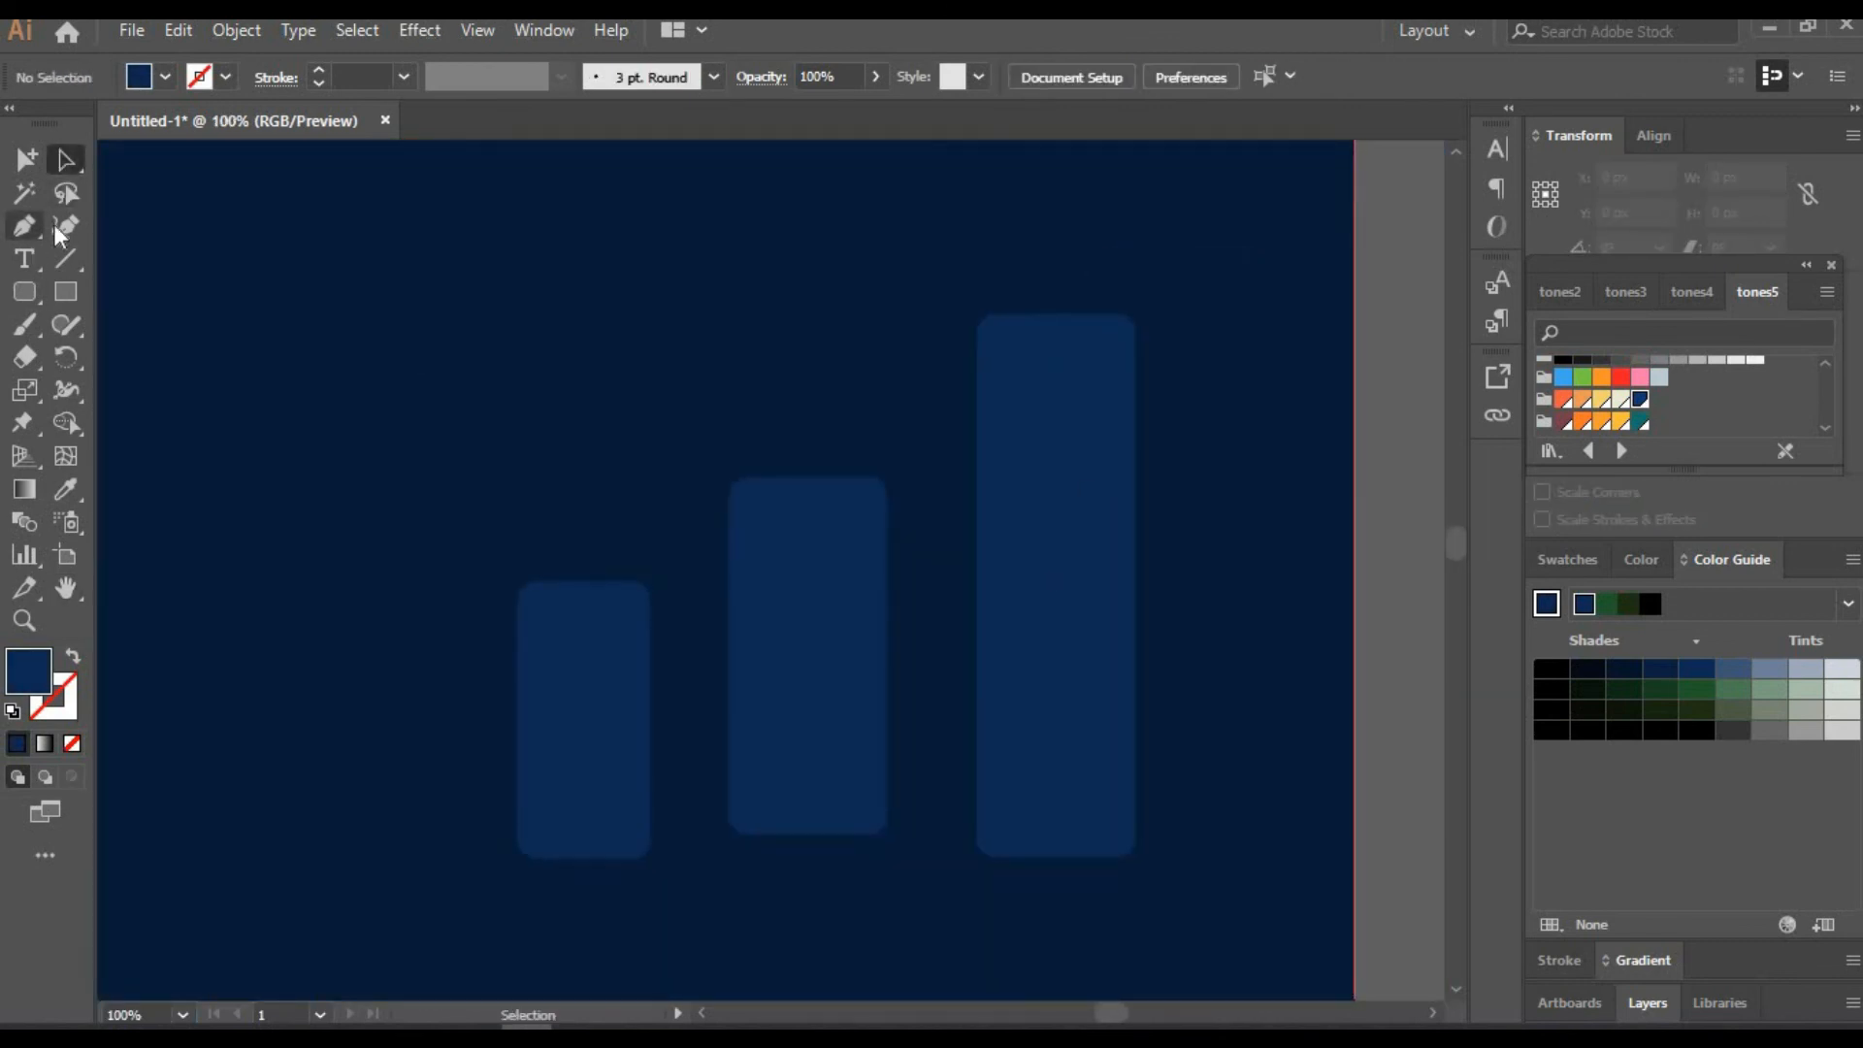
drag(1059, 310, 1056, 271)
drag(1054, 857, 1056, 906)
drag(796, 477, 800, 431)
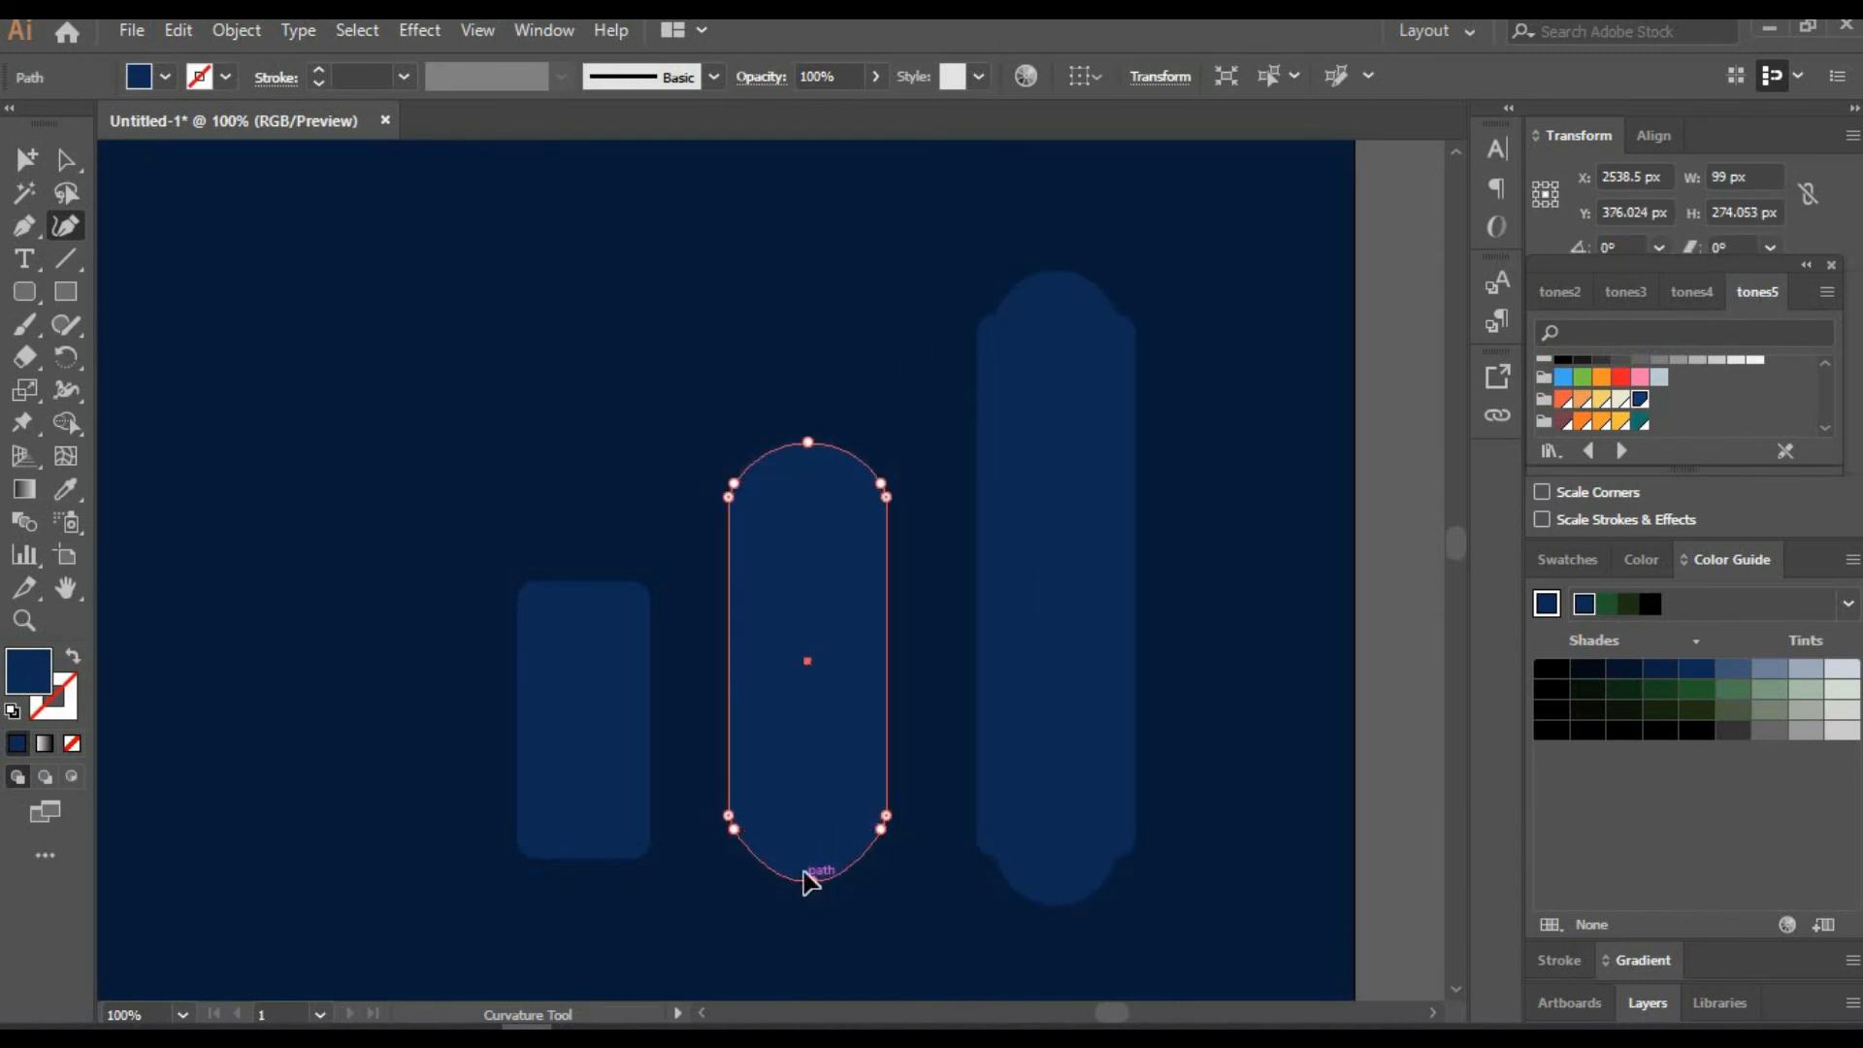
click(595, 585)
drag(582, 582, 578, 549)
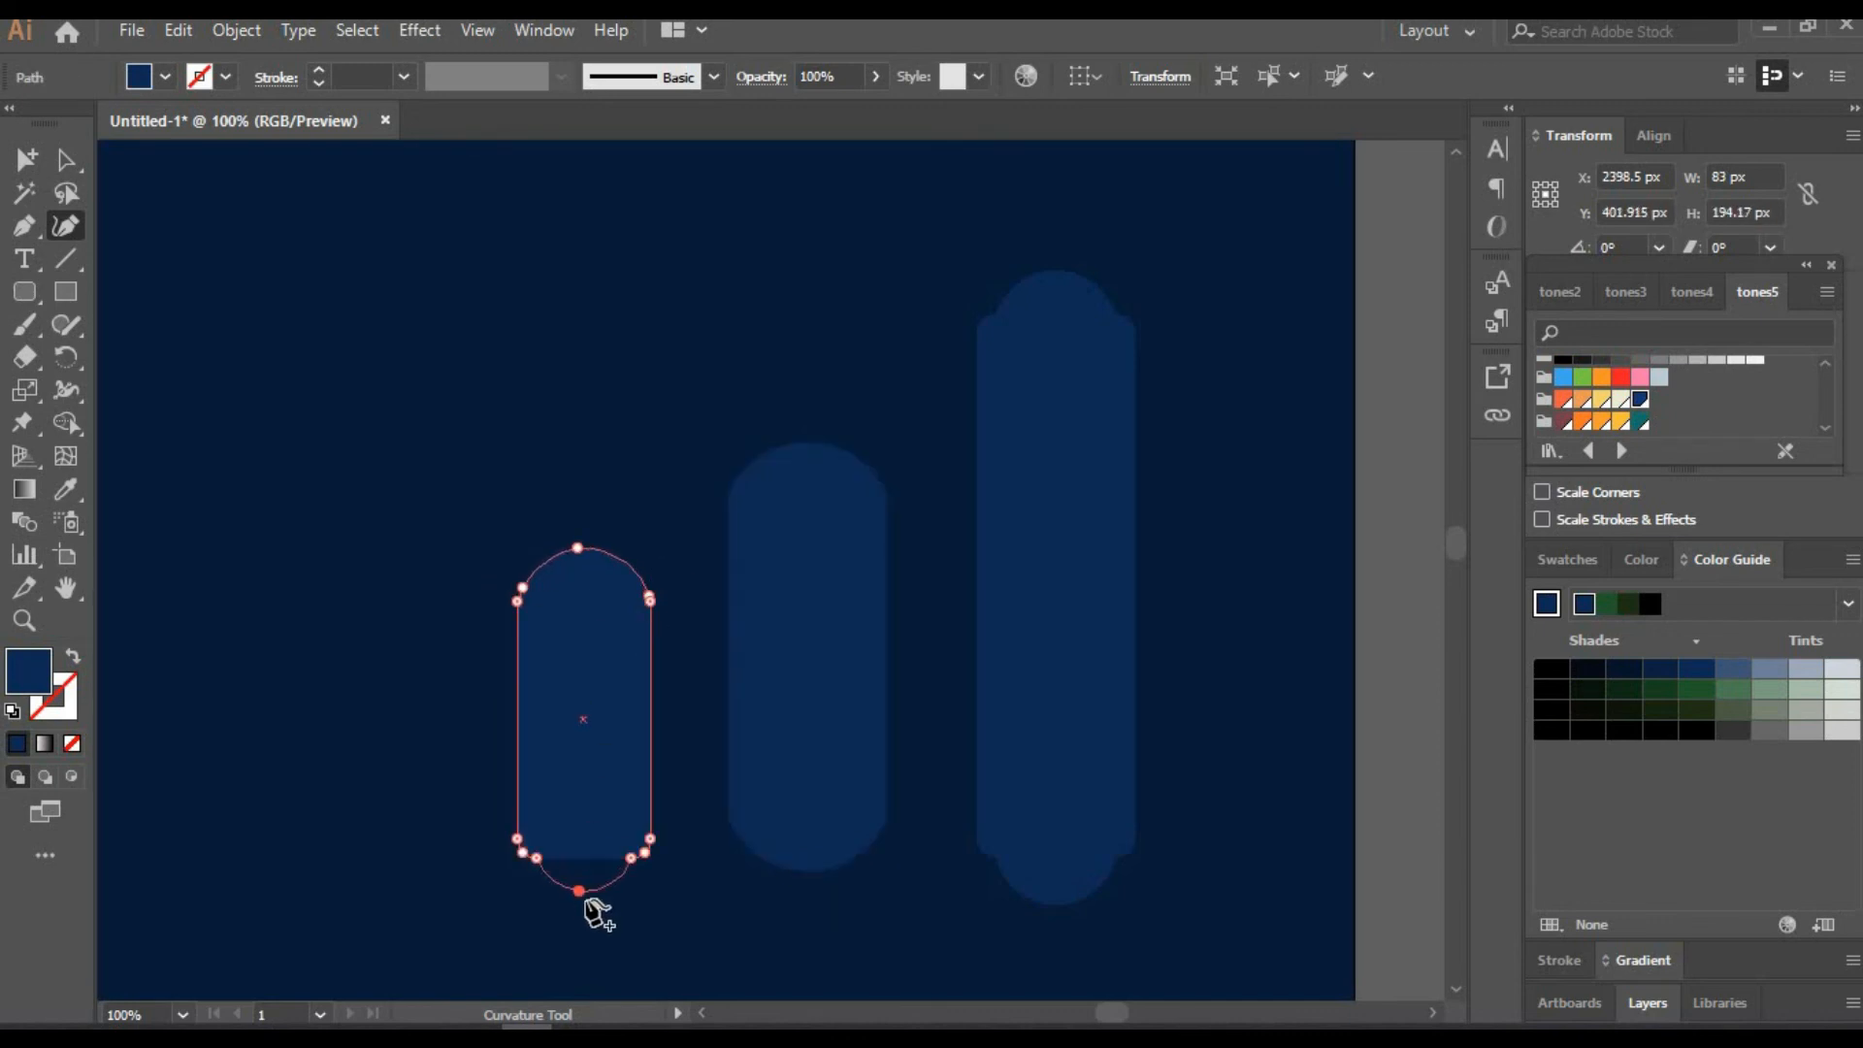
click(73, 157)
click(1398, 617)
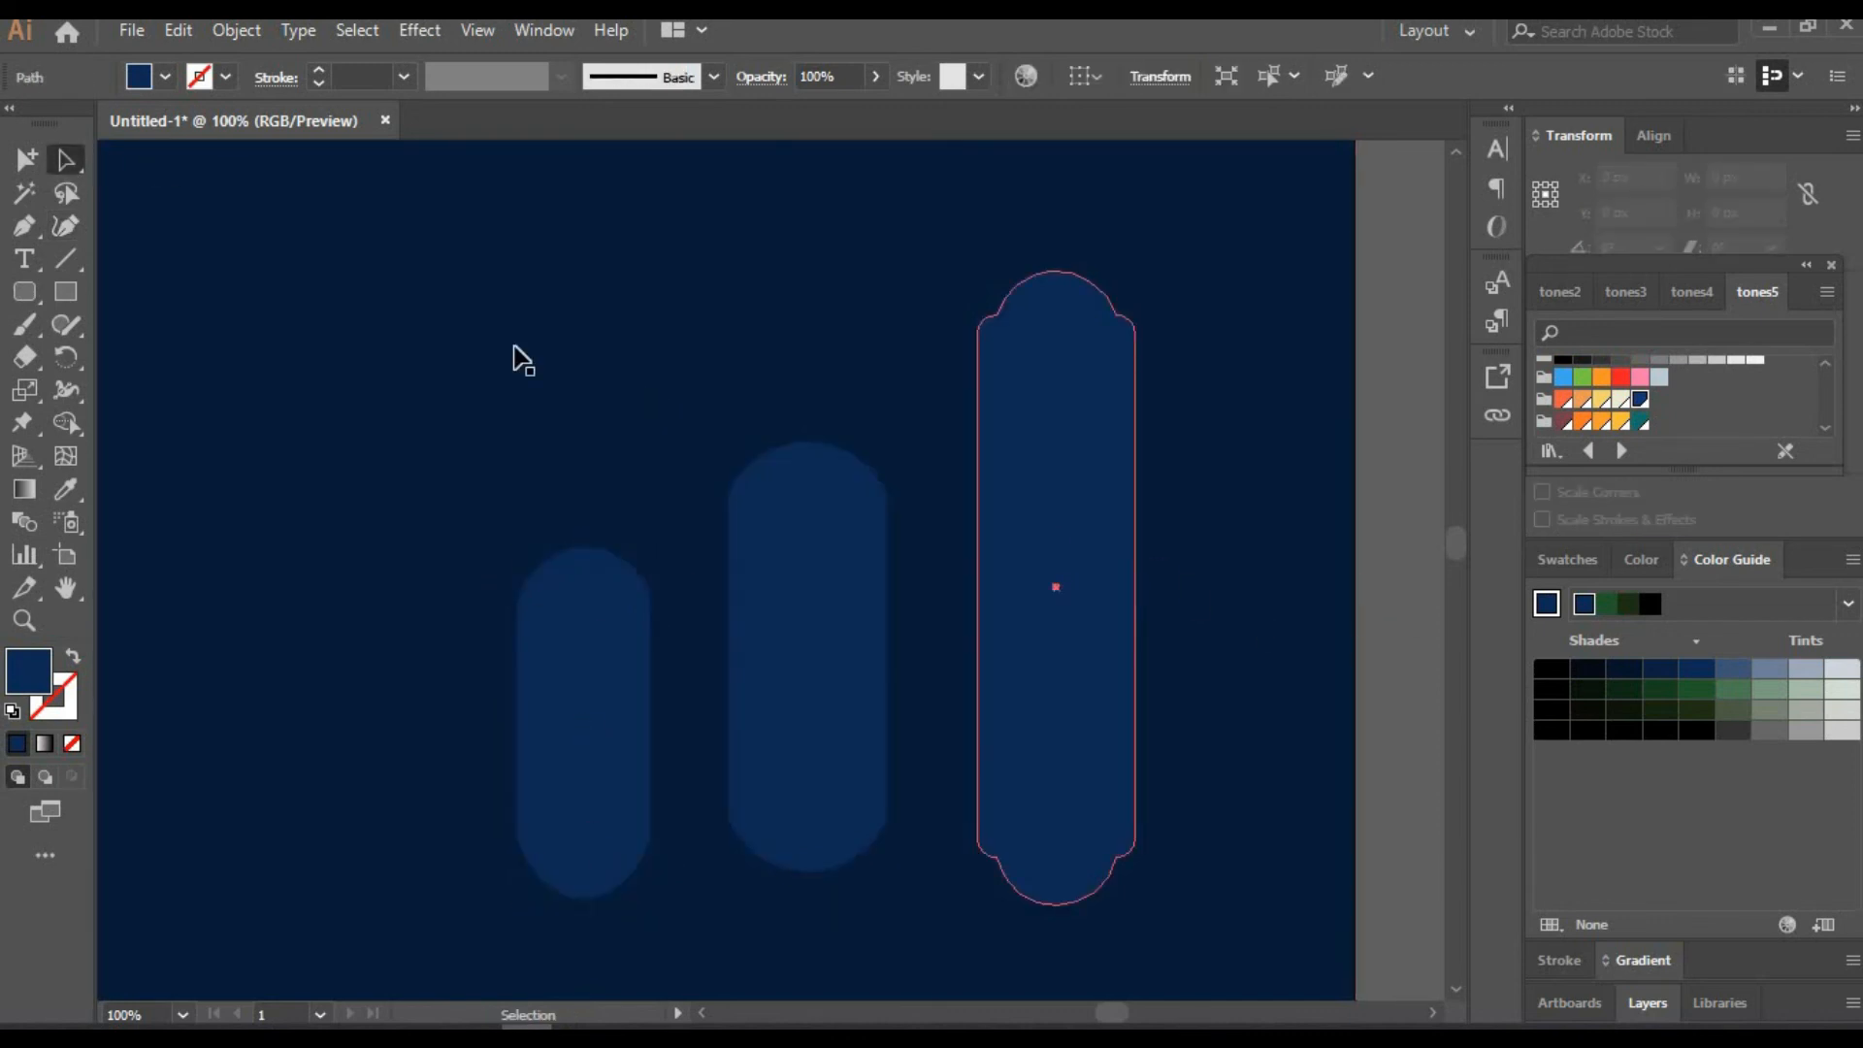
Smooth the notched ends of the tallest vertical bar by removing its extra corner points
click(66, 226)
click(1129, 851)
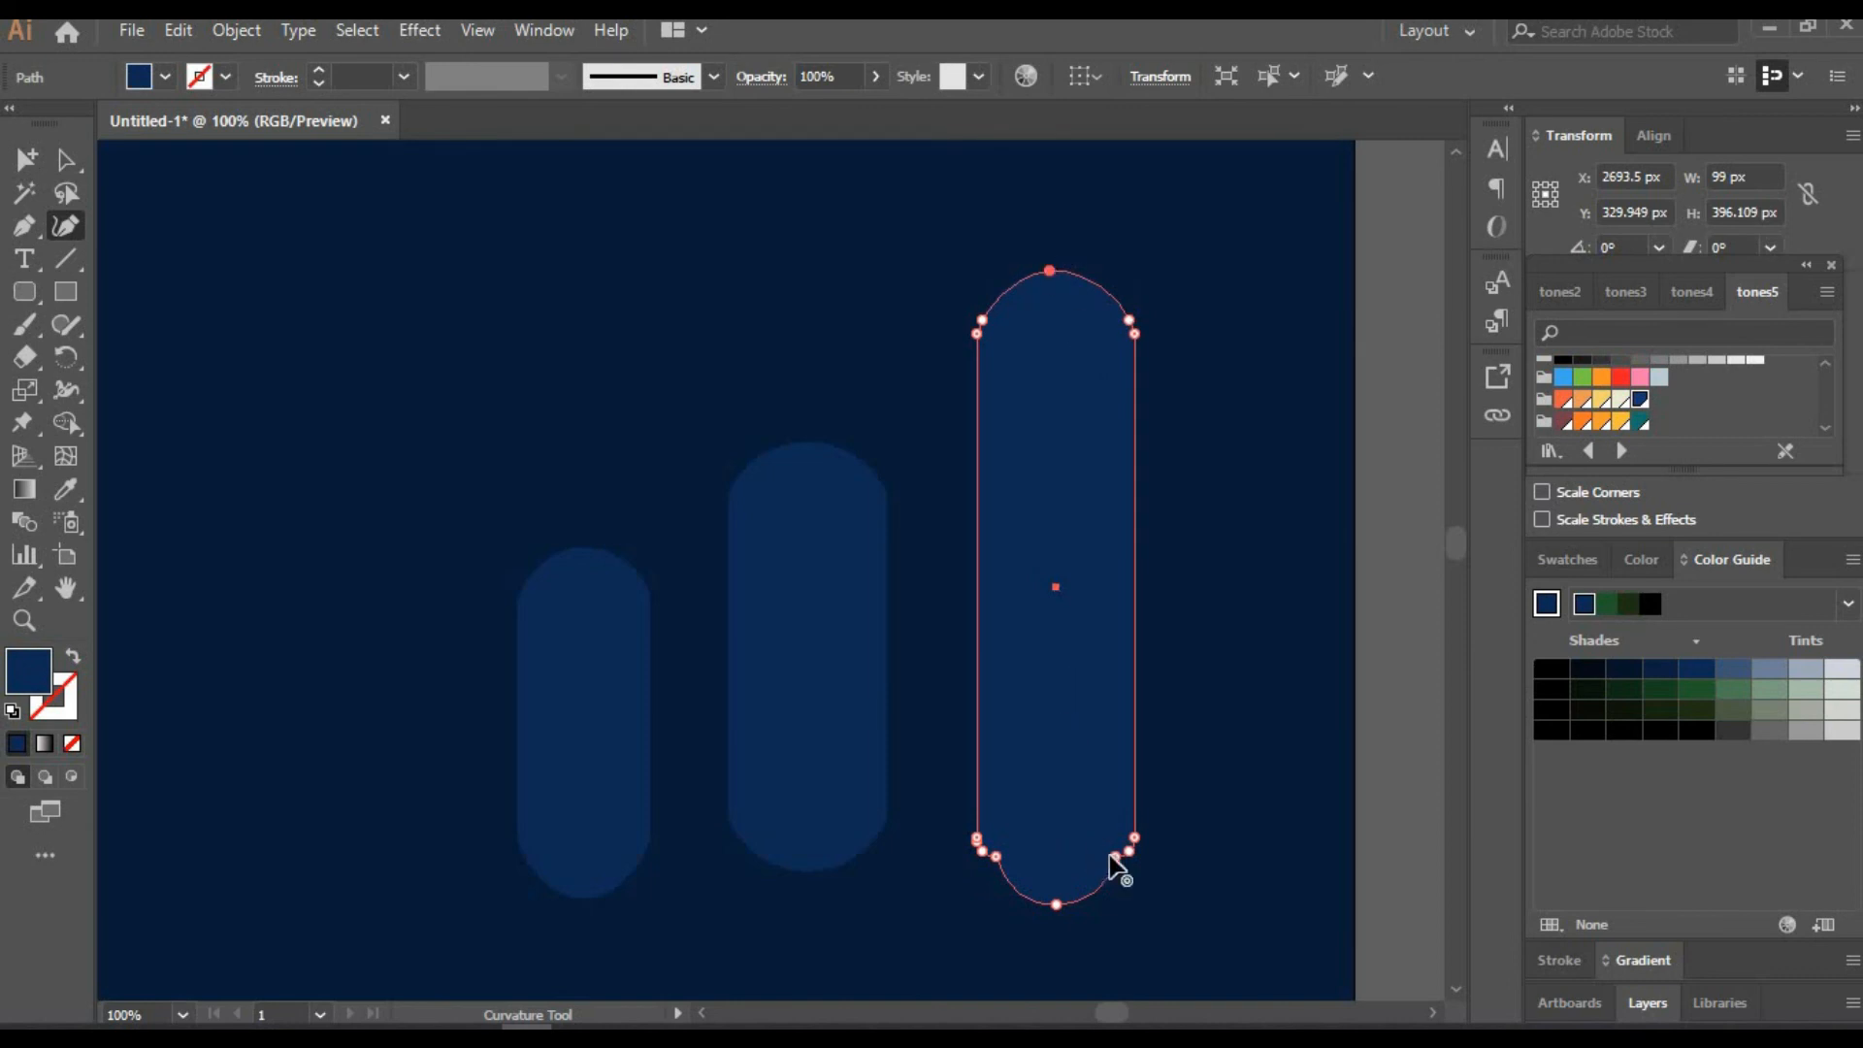
click(70, 162)
click(1169, 658)
Draw a navy circle about 57 px wide and duplicate it so one sits in each gap above the vertical bars
click(26, 291)
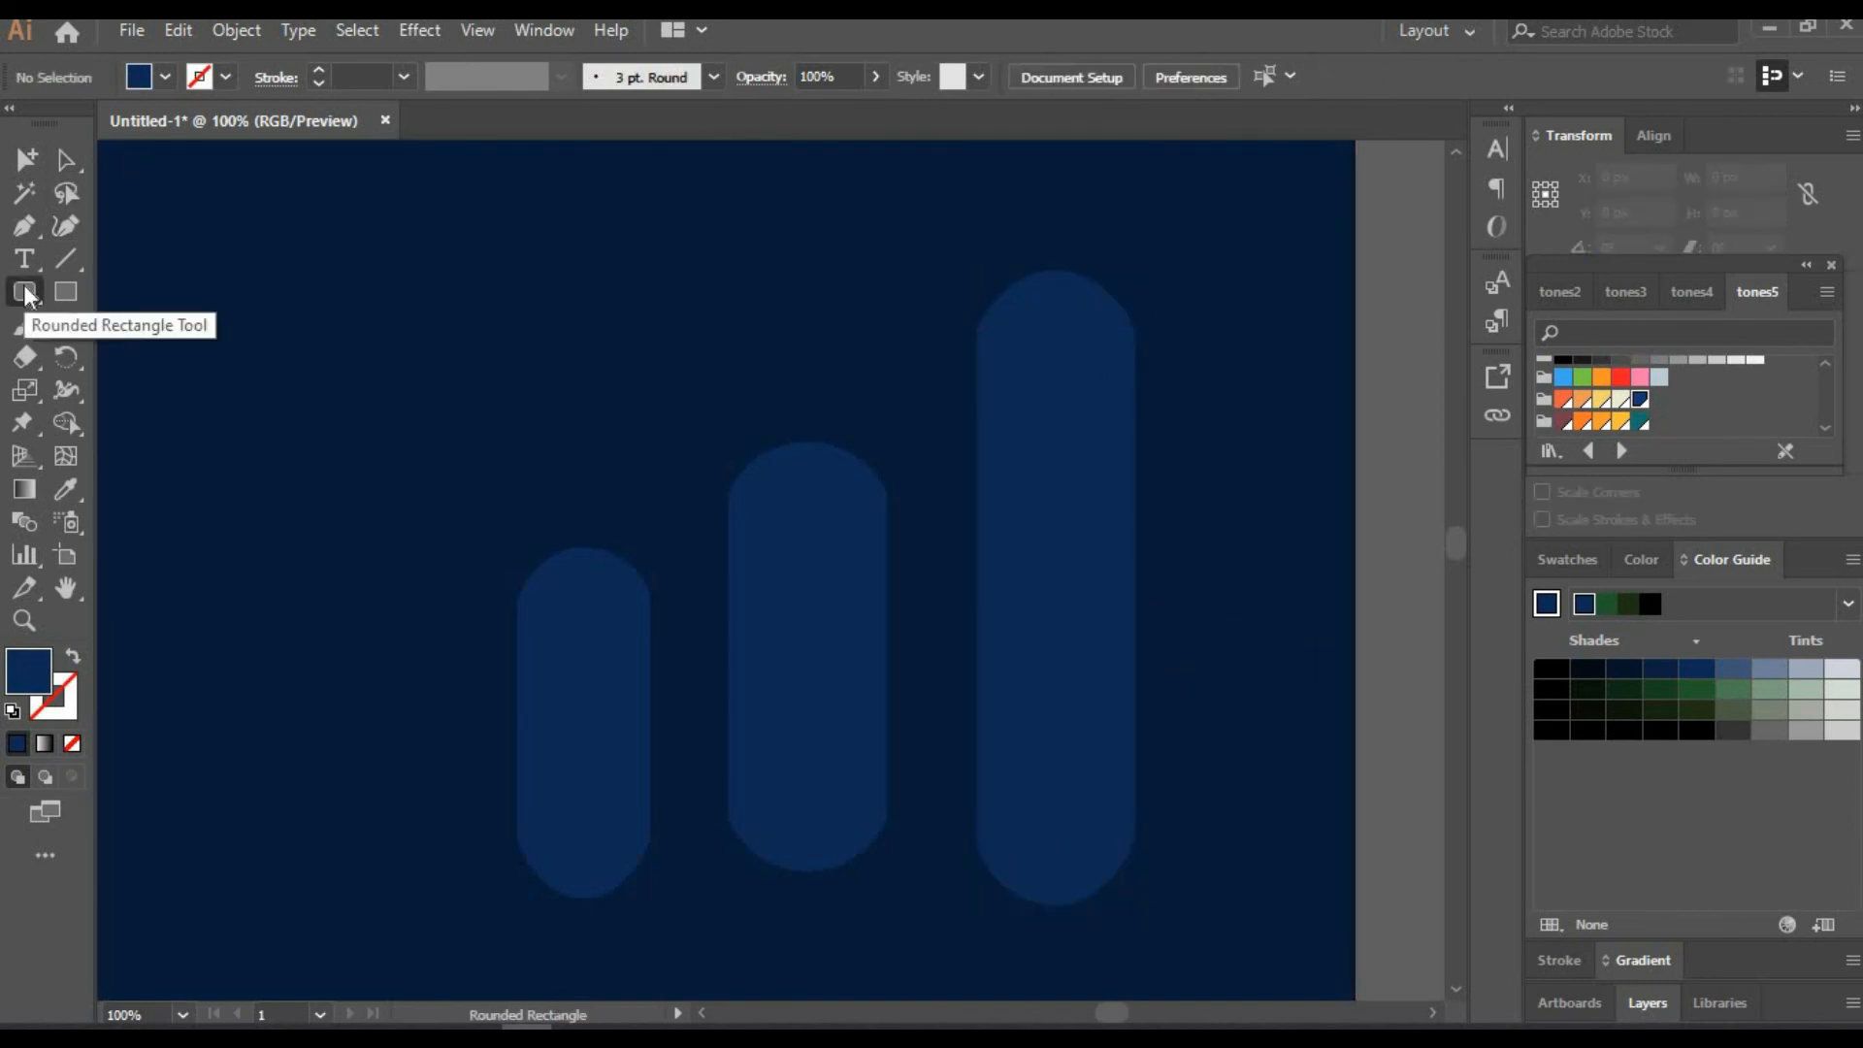
key(l)
mouse_move(854, 335)
mouse_down()
mouse_move(943, 427)
mouse_move(647, 491)
mouse_up()
click(1030, 640)
click(999, 579)
click(68, 160)
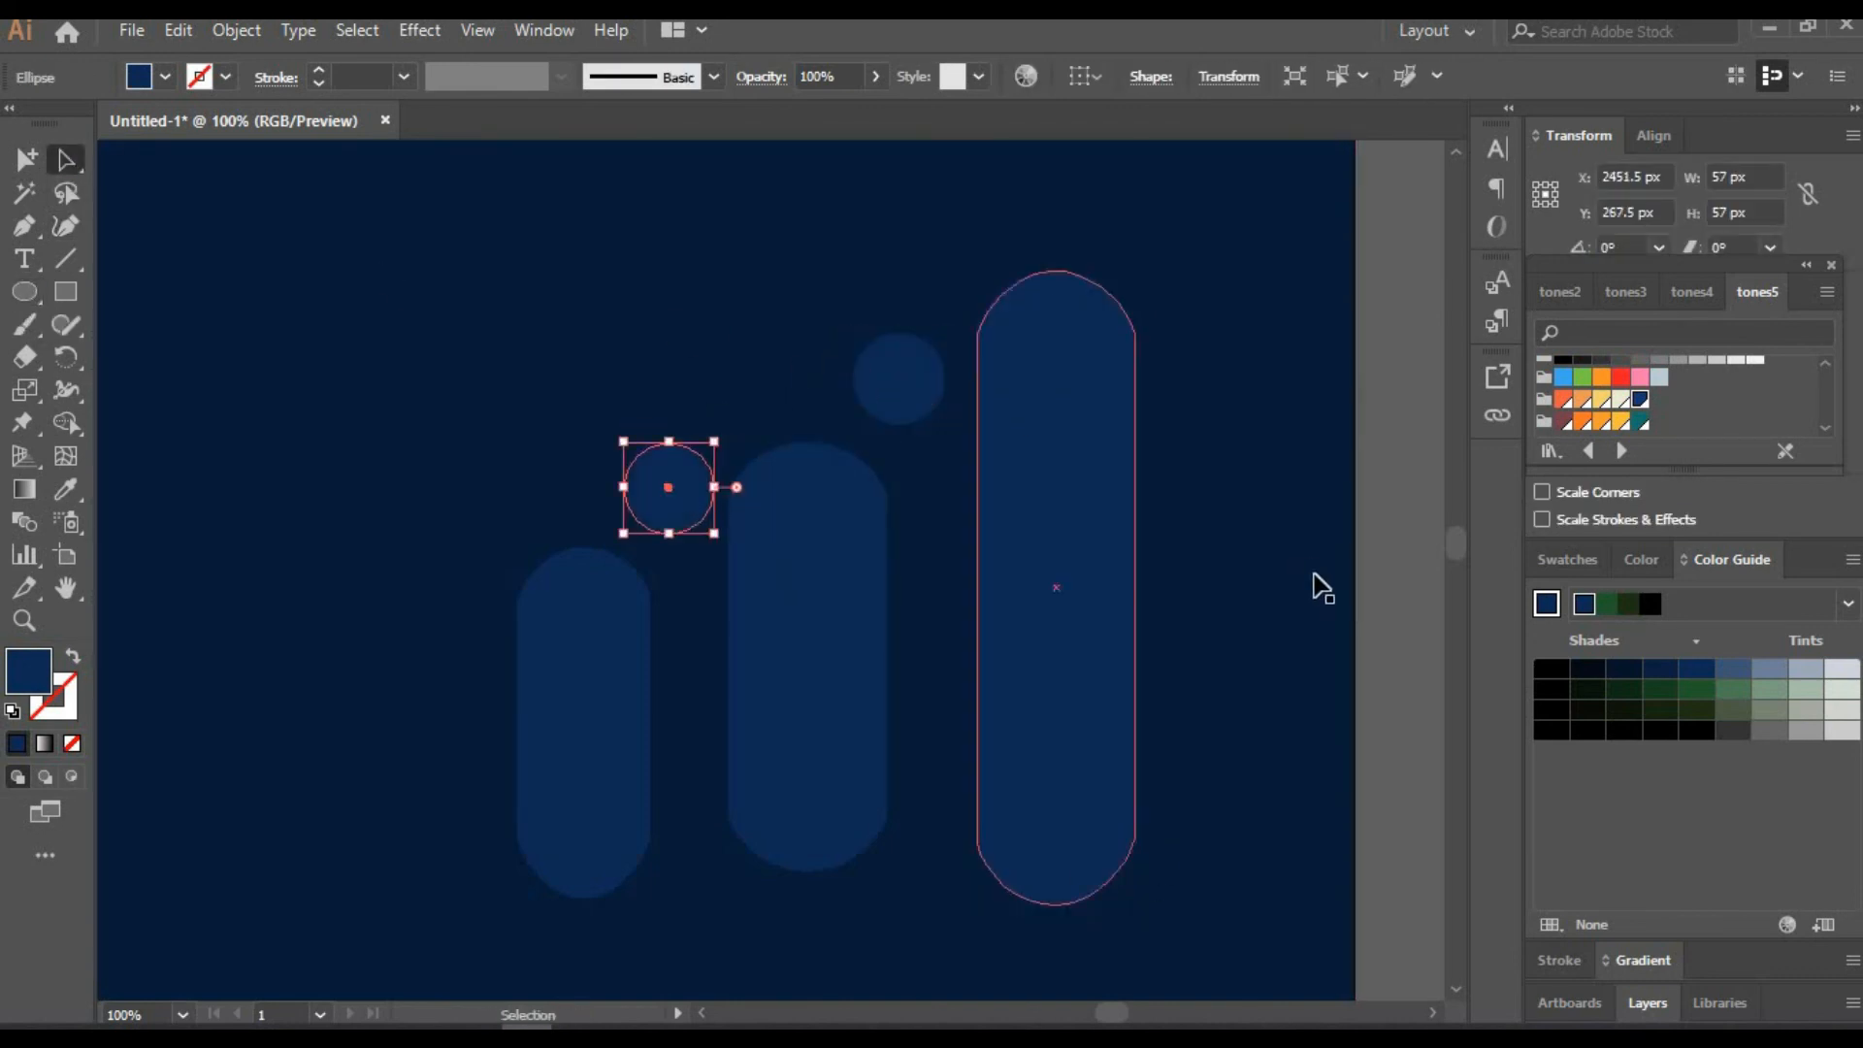
click(225, 757)
Copy a horizontal bar and a circle to below the exhaust pipes, shorten the bar and align the circle beside it
key(ctrl+2)
click(182, 1015)
click(146, 788)
click(65, 587)
drag(187, 820, 616, 558)
click(66, 160)
drag(733, 356, 1186, 822)
drag(696, 284, 1226, 837)
drag(1240, 818, 1234, 824)
click(1360, 774)
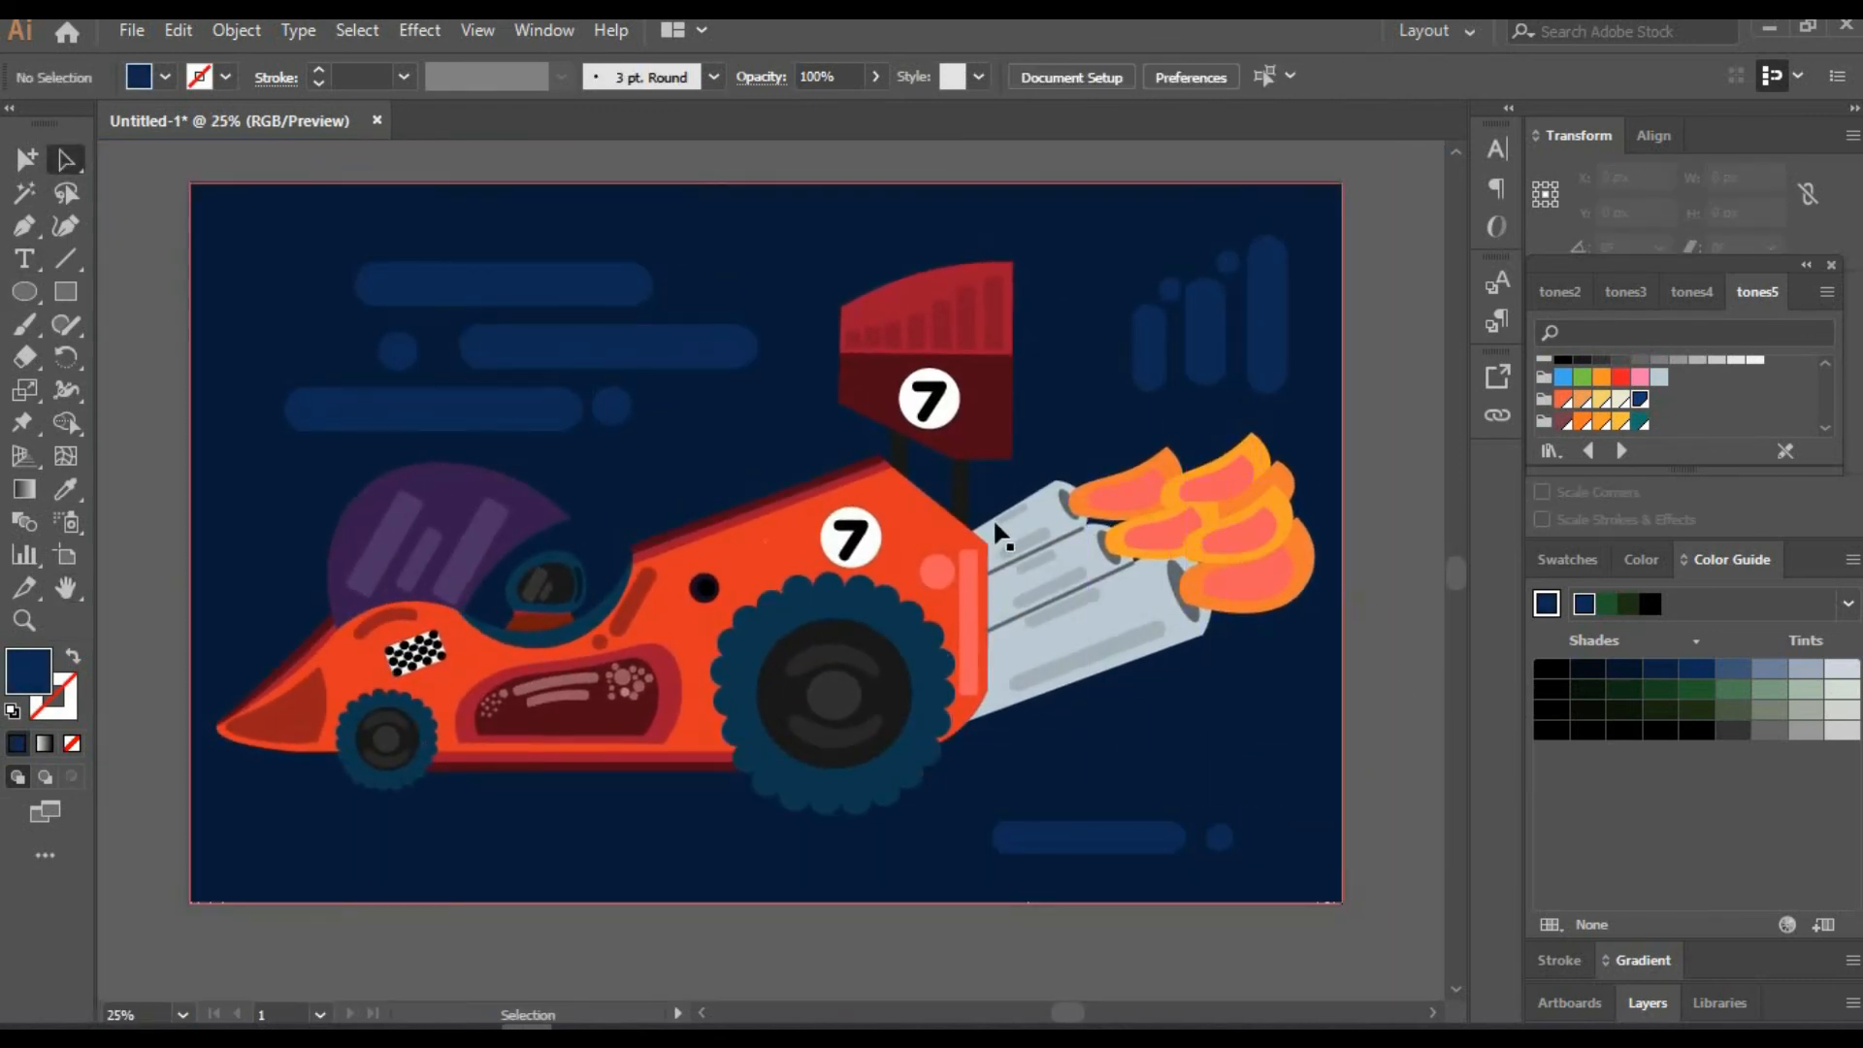
Open the list of layers
key(h)
drag(1412, 705, 1410, 731)
click(1648, 1003)
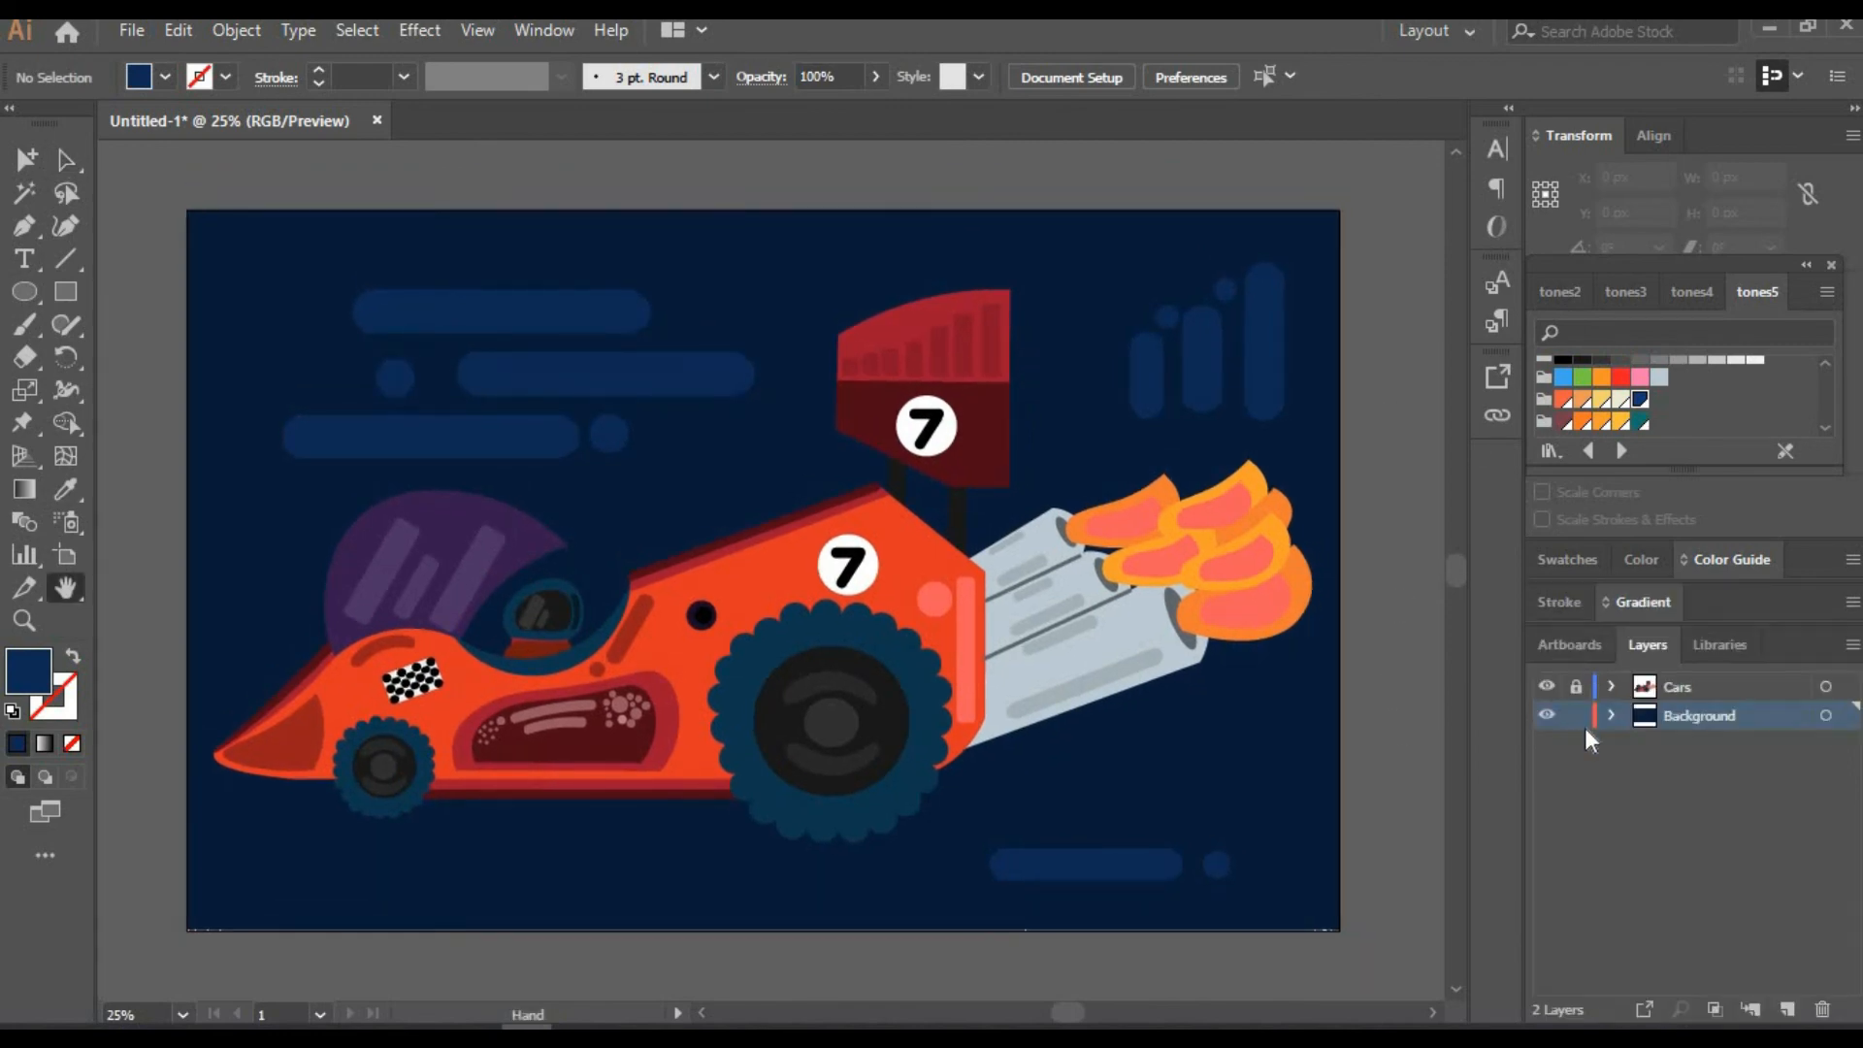